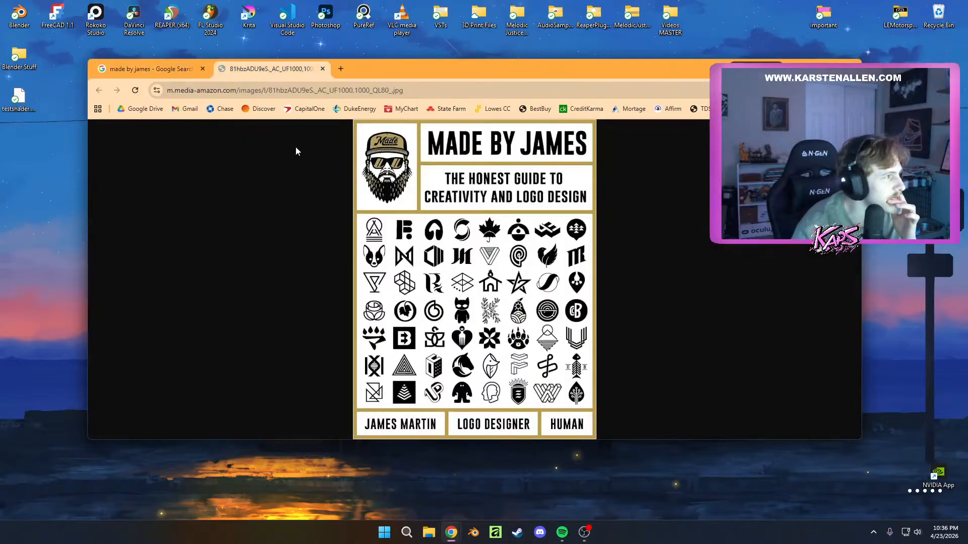
Open My Drive in a new browser tab, then close that tab
left_click(344, 68)
type("dr")
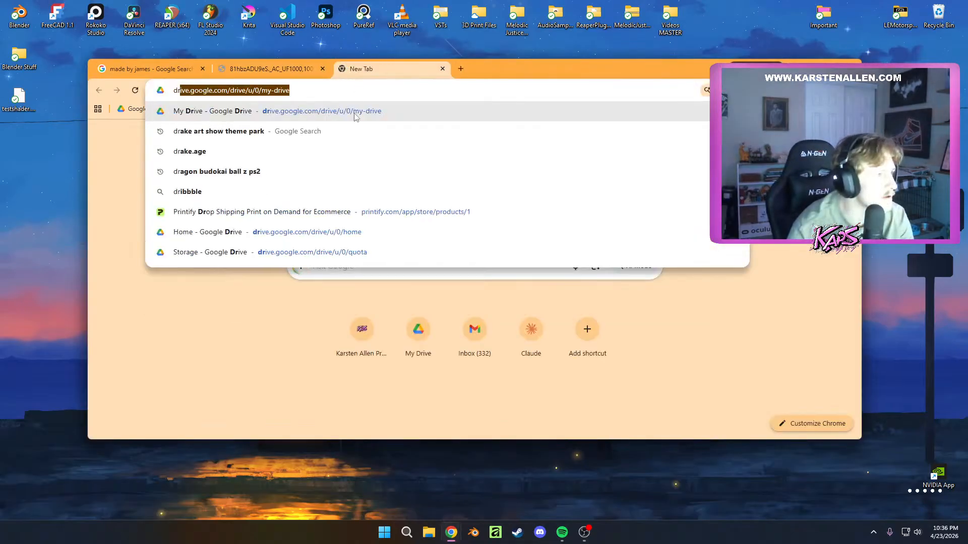
key("Return")
key("ctrl+w")
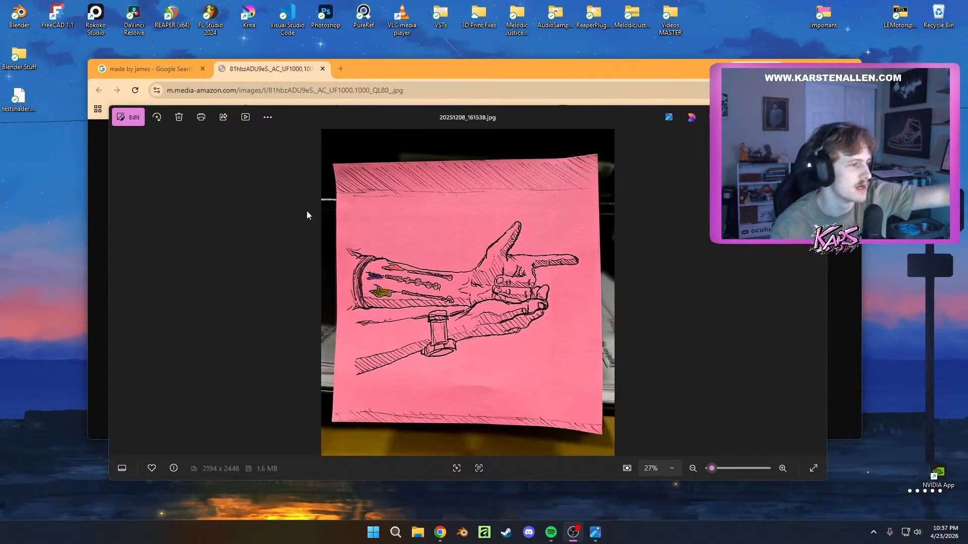
Examine the hand sketch in the photo 20251208_161538.jpg up close, then close the photo viewer and the browser window
scroll(451, 235, "up", 3)
scroll(562, 344, "down", 2)
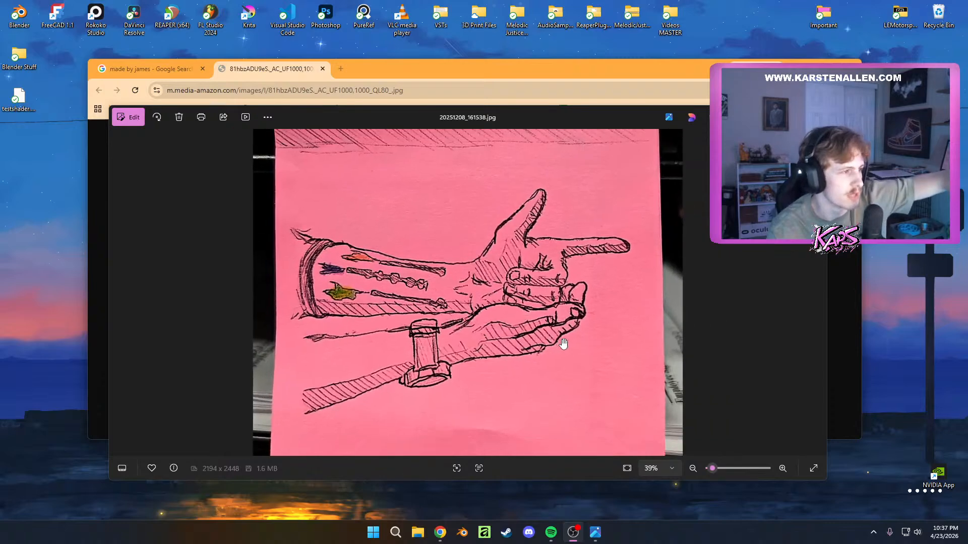
scroll(533, 306, "down", 1)
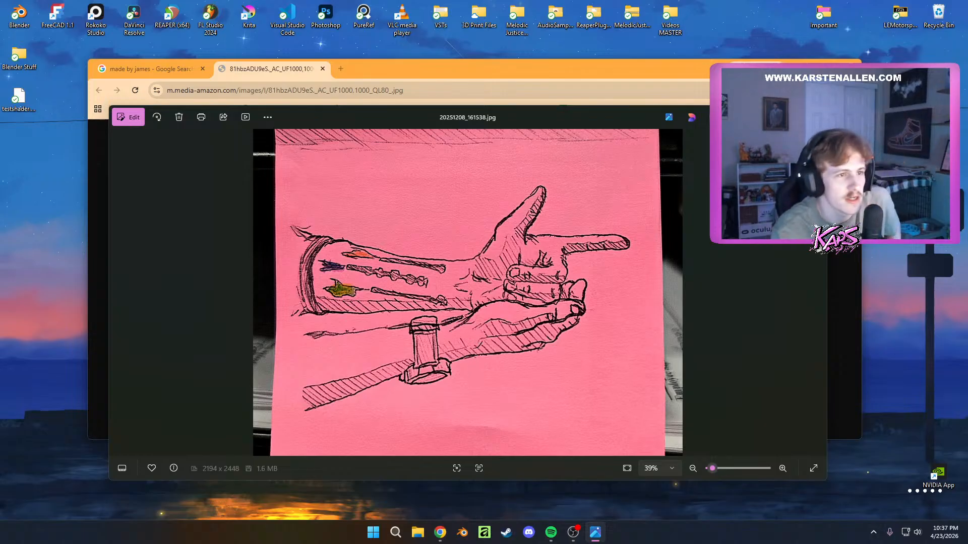
scroll(670, 292, "down", 2)
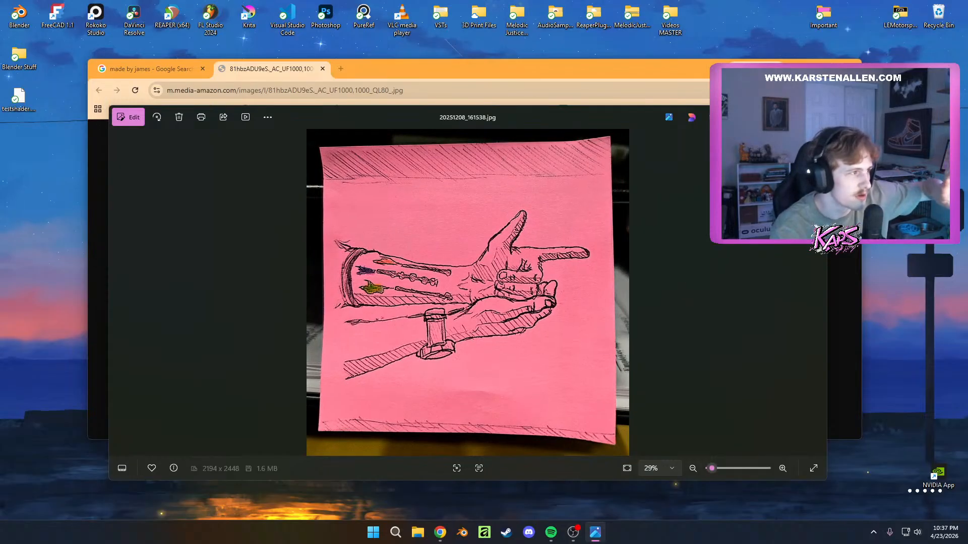
left_click(815, 117)
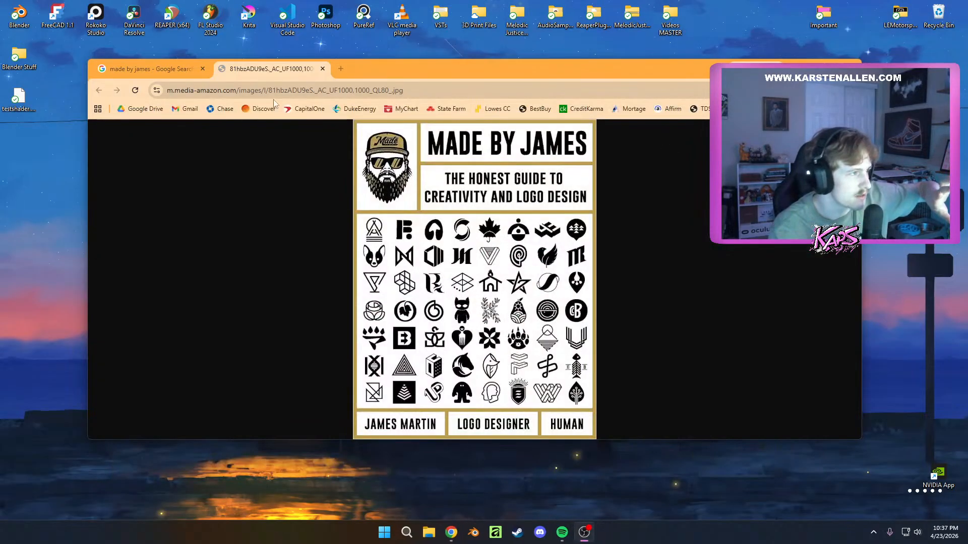
left_click(812, 62)
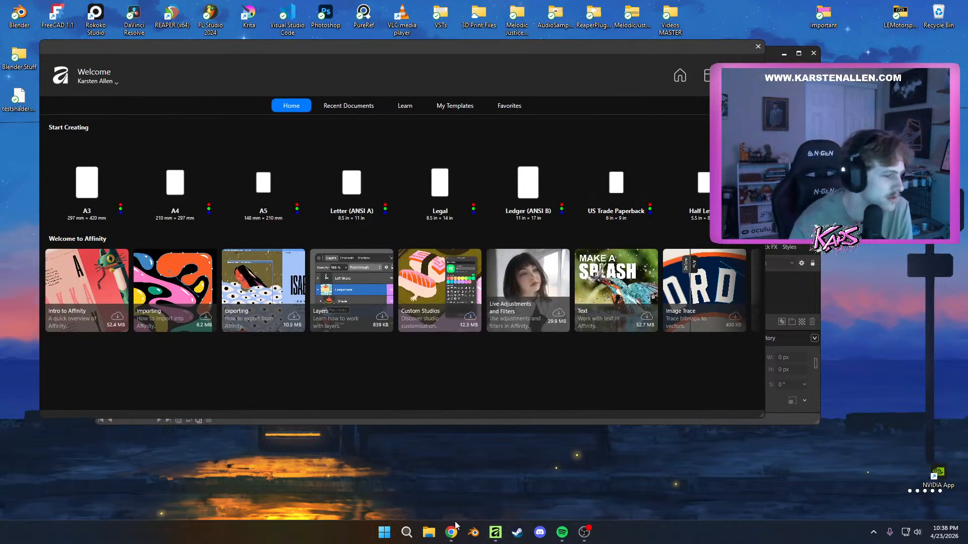
mouse_move(456, 537)
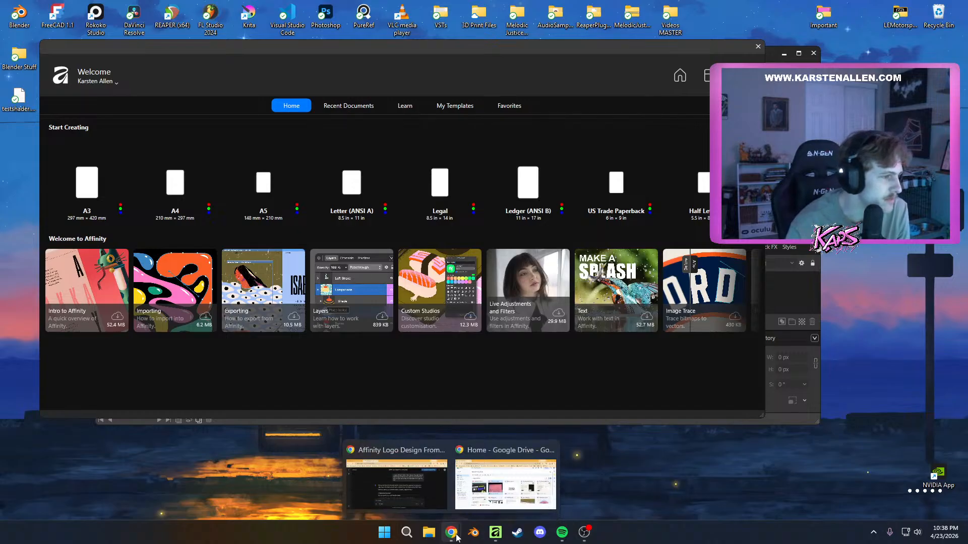
left_click(411, 482)
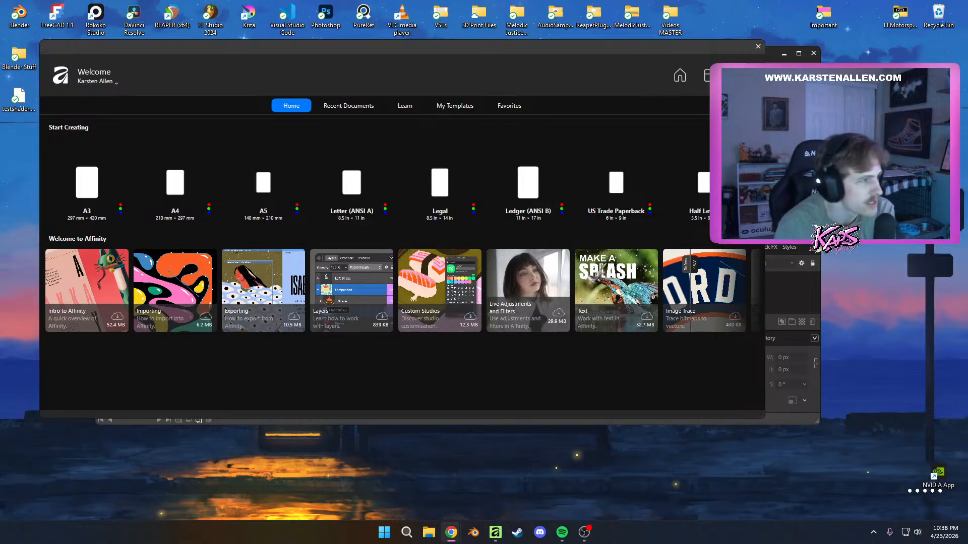
left_click(323, 122)
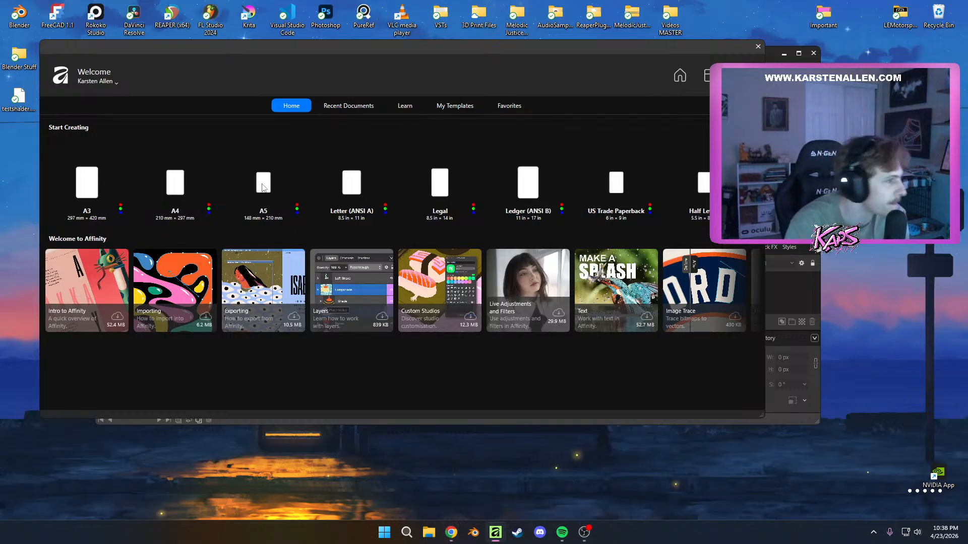
Create a document from the 2000-pixel grid (1:1) canvas preset and maximize the application window
left_click(710, 76)
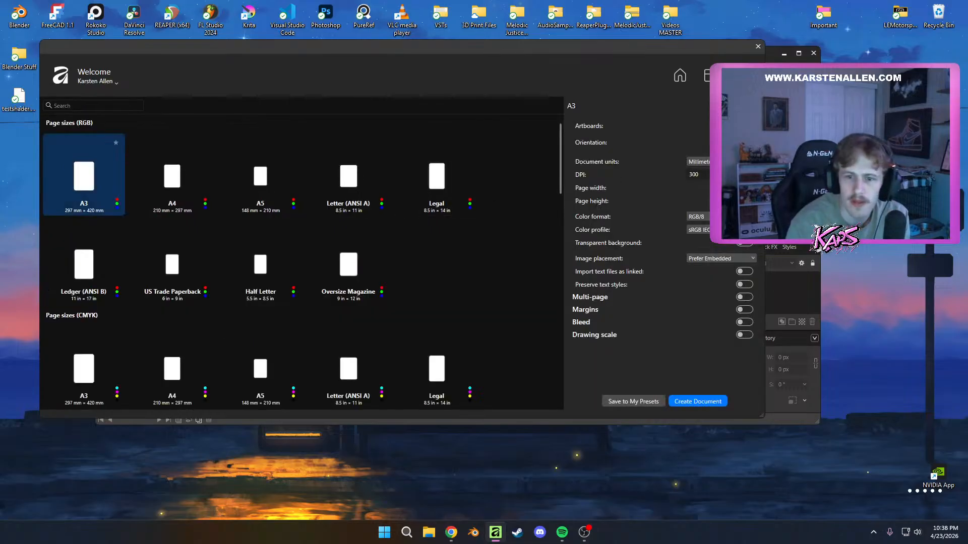
scroll(201, 332, "down", 6)
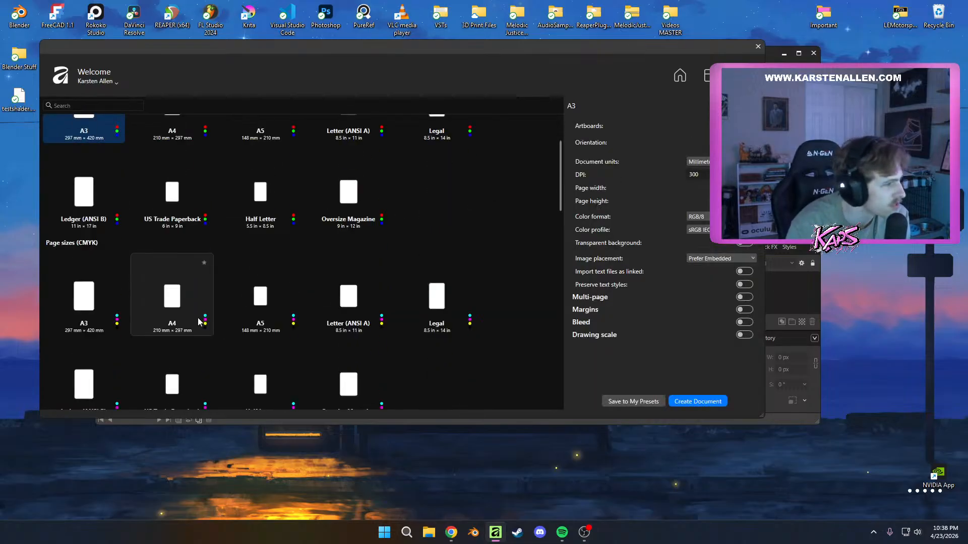
scroll(196, 349, "up", 3)
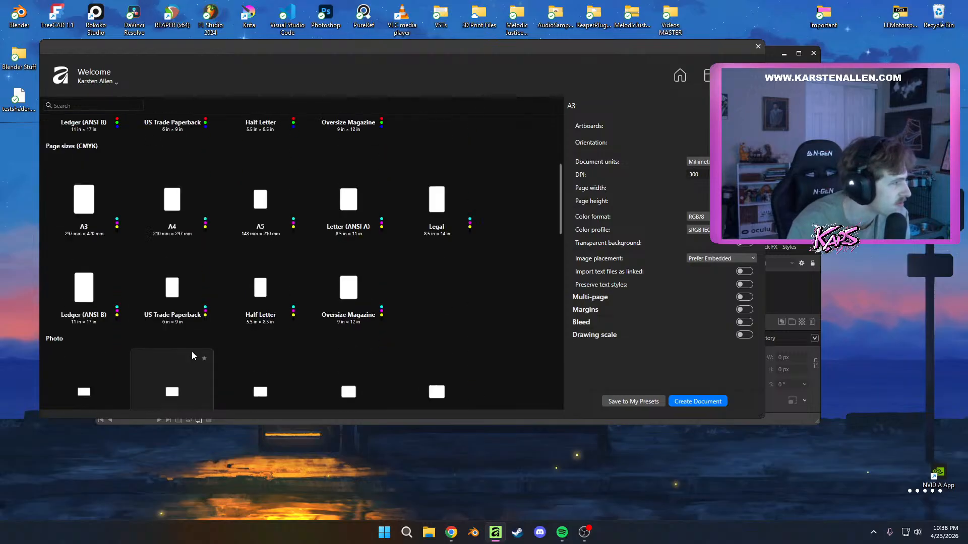
scroll(152, 365, "down", 5)
scroll(246, 331, "down", 2)
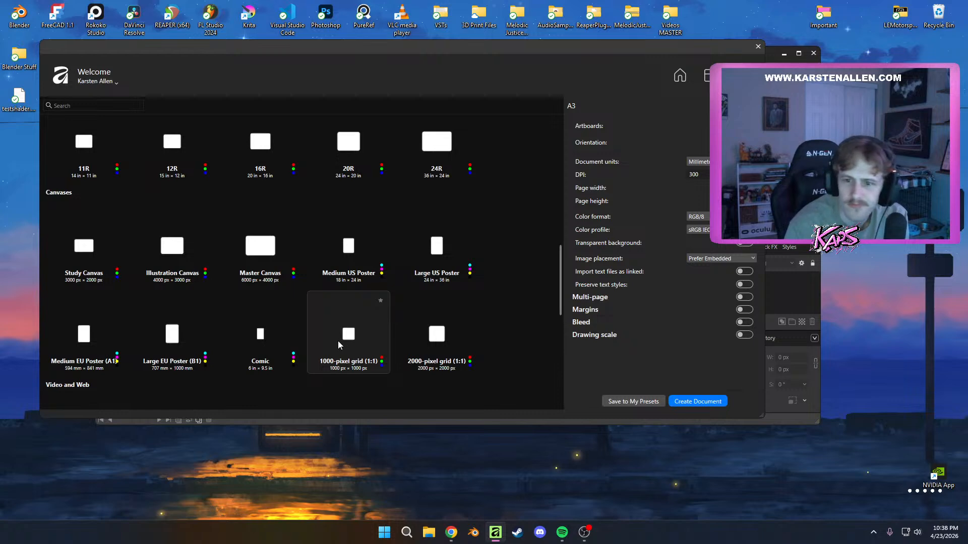
scroll(353, 347, "down", 1)
double_click(444, 330)
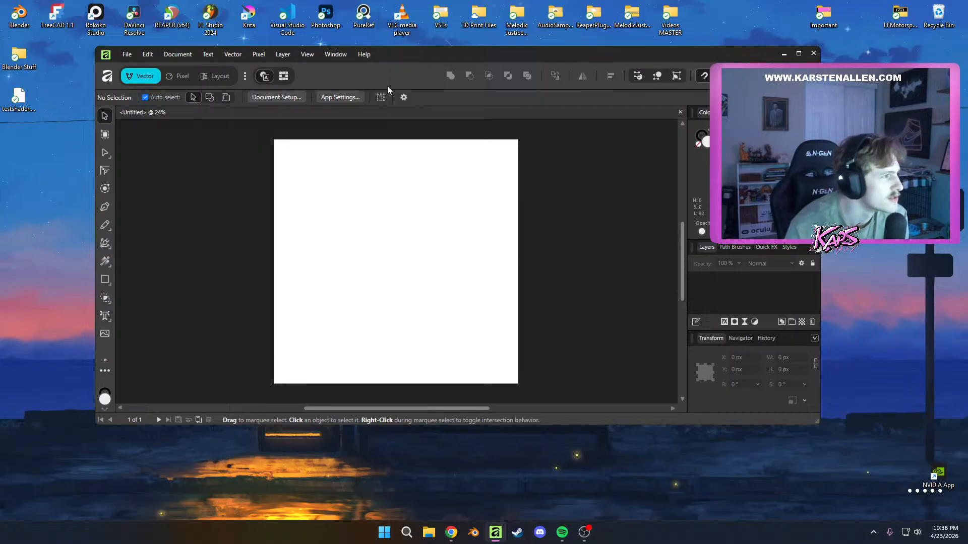
left_click_drag(700, 57, 672, 5)
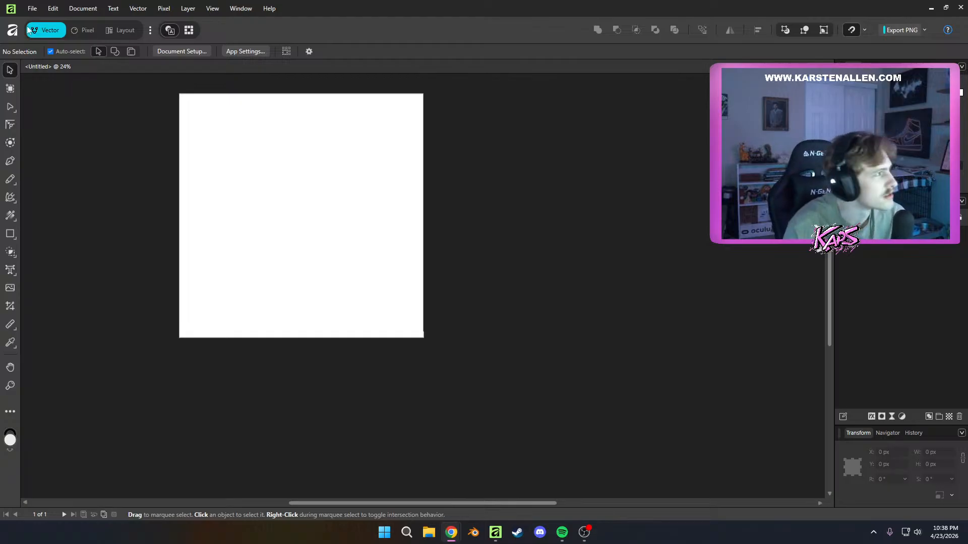
Place the sketch photo 20251208_161538.jpg on the page at its default size
left_click(32, 8)
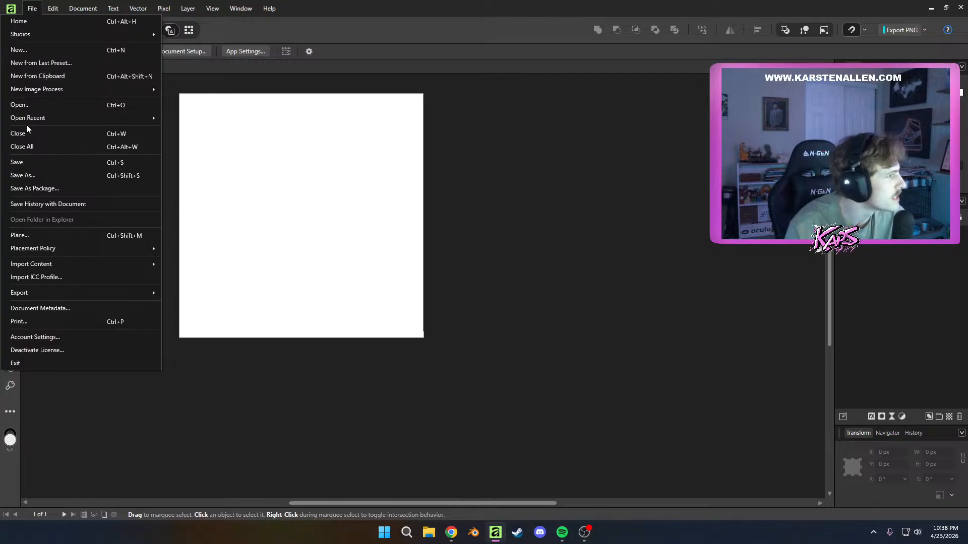
left_click(41, 235)
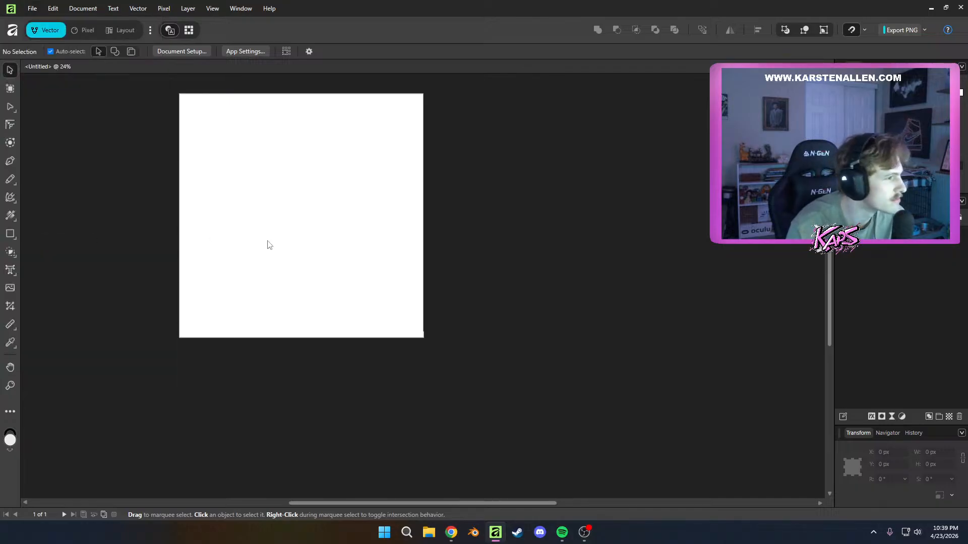
left_click(30, 132)
double_click(124, 85)
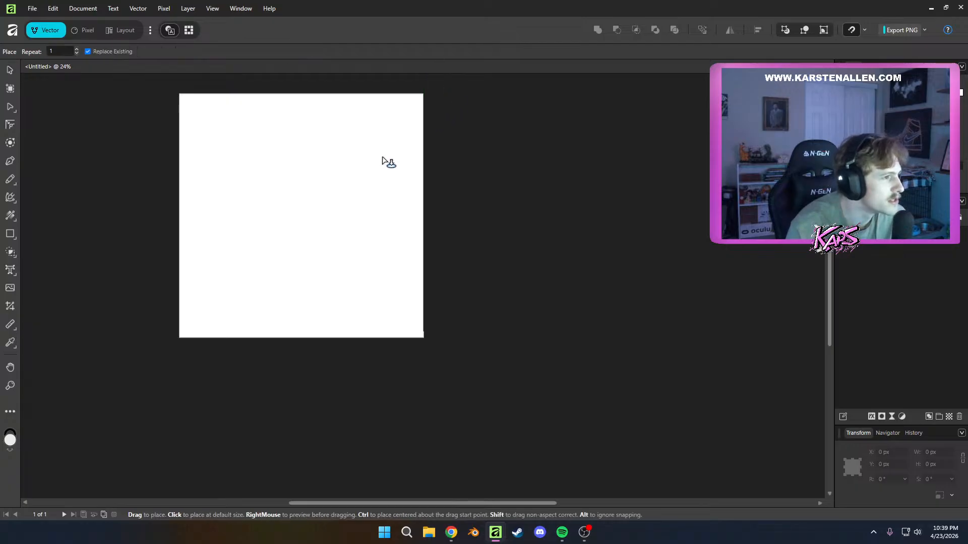
left_click(262, 190)
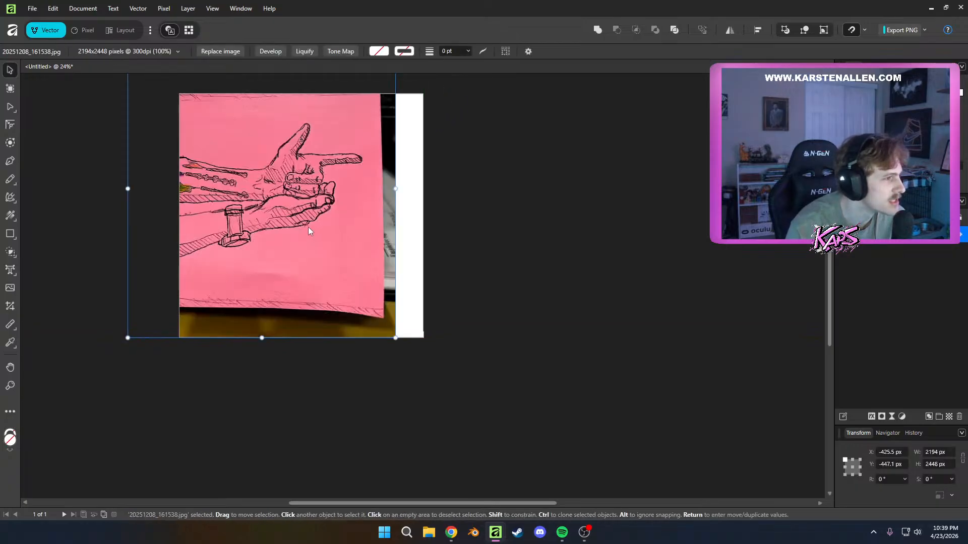
Scale the placed photo down to about 2035 × 2271 px, align its left side with the page edge, and deselect it
mouse_move(307, 227)
left_mouse_down()
mouse_move(368, 251)
mouse_move(348, 247)
left_mouse_up()
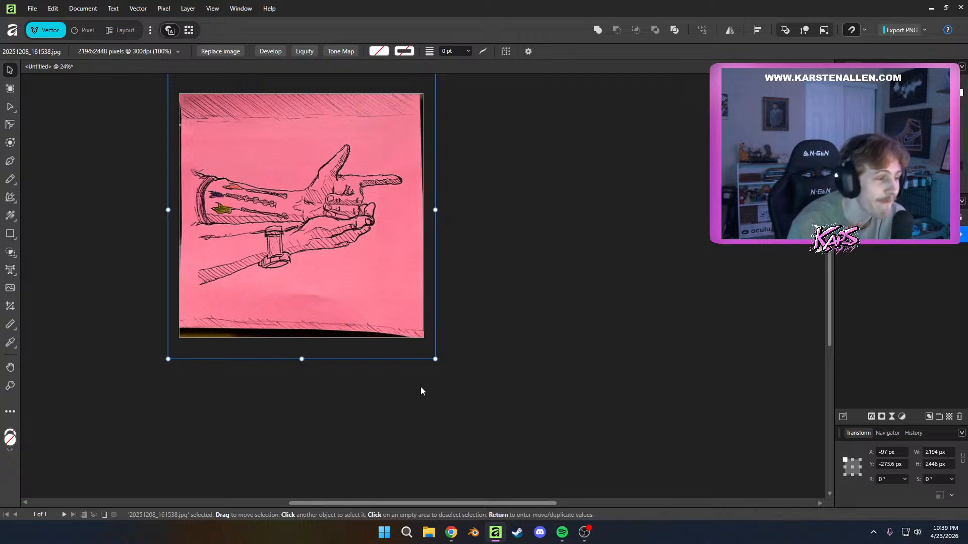
mouse_move(435, 359)
left_mouse_down()
mouse_move(391, 328)
mouse_move(393, 315)
mouse_move(376, 316)
mouse_move(434, 346)
left_mouse_up()
left_click_drag(376, 319, 385, 319)
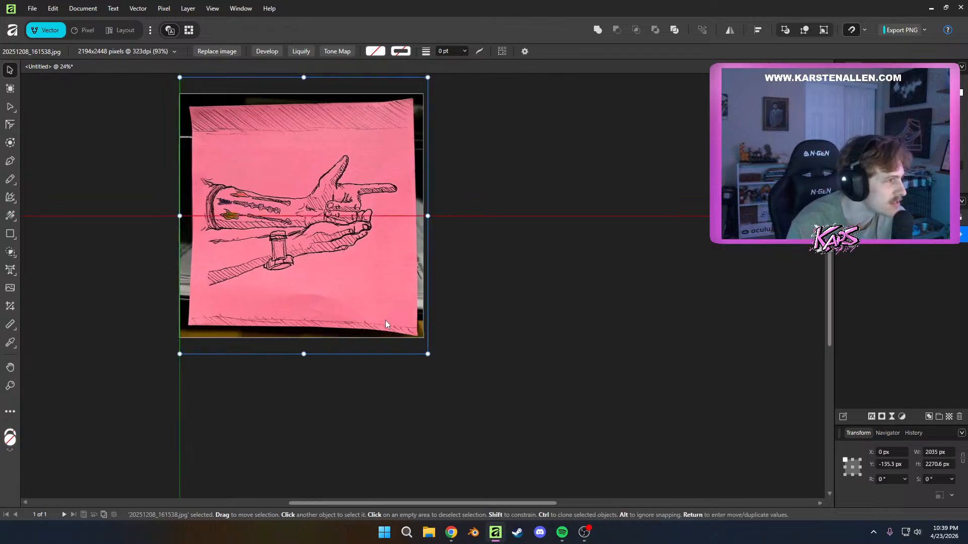
left_click(471, 303)
left_click_drag(558, 257, 684, 320)
scroll(667, 300, "up", 3)
scroll(664, 299, "down", 5)
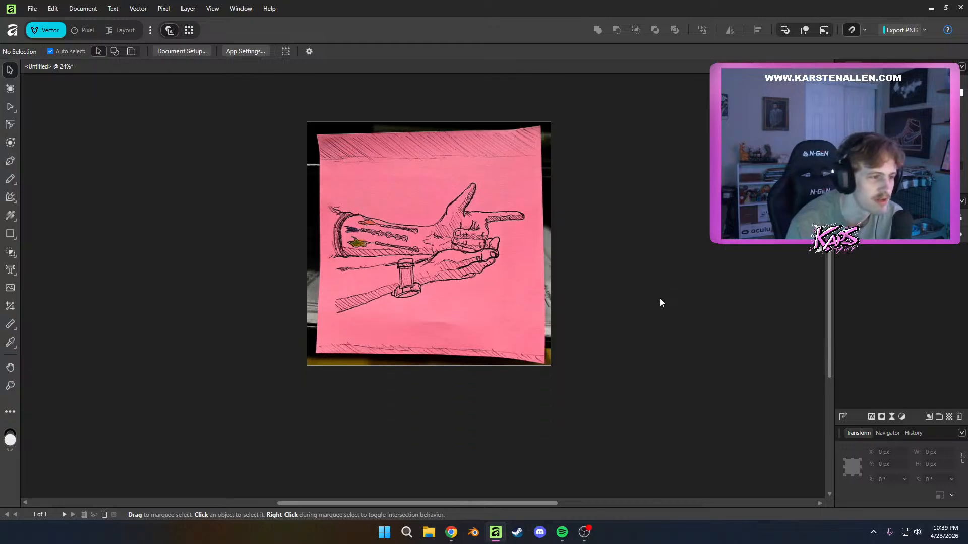
scroll(660, 302, "up", 2)
left_click_drag(629, 288, 613, 277)
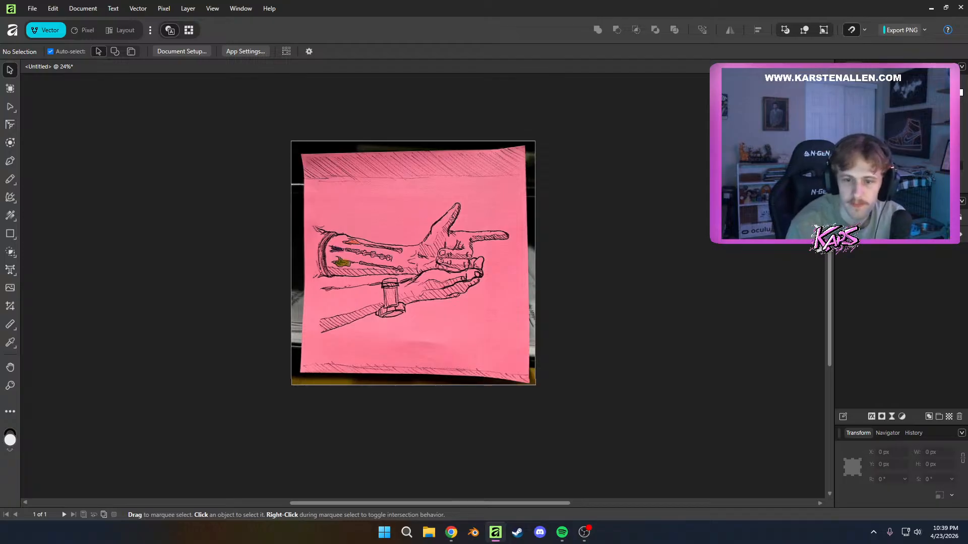
Lock the layer of the placed sketch photo so it cannot be moved
left_click(376, 284)
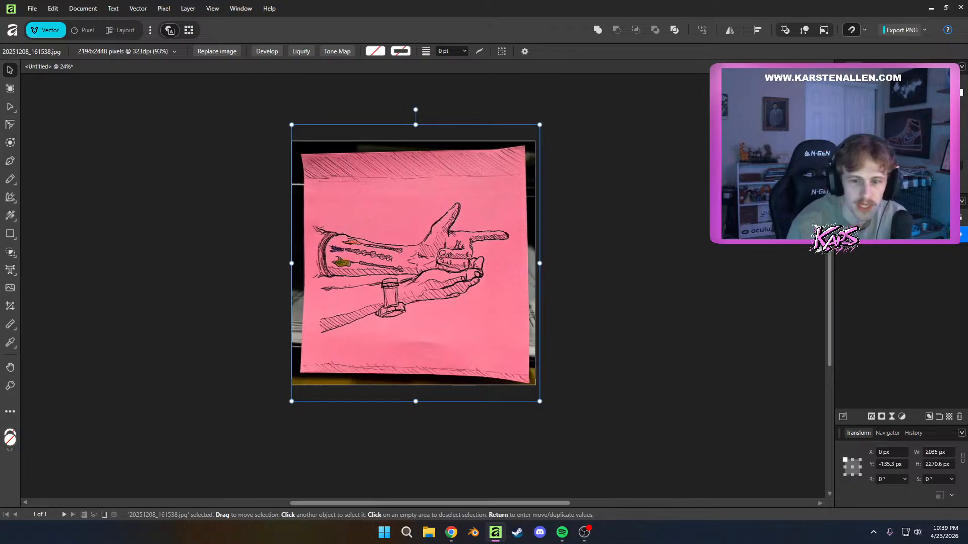
left_click(960, 235)
left_click(959, 235)
left_click(949, 237)
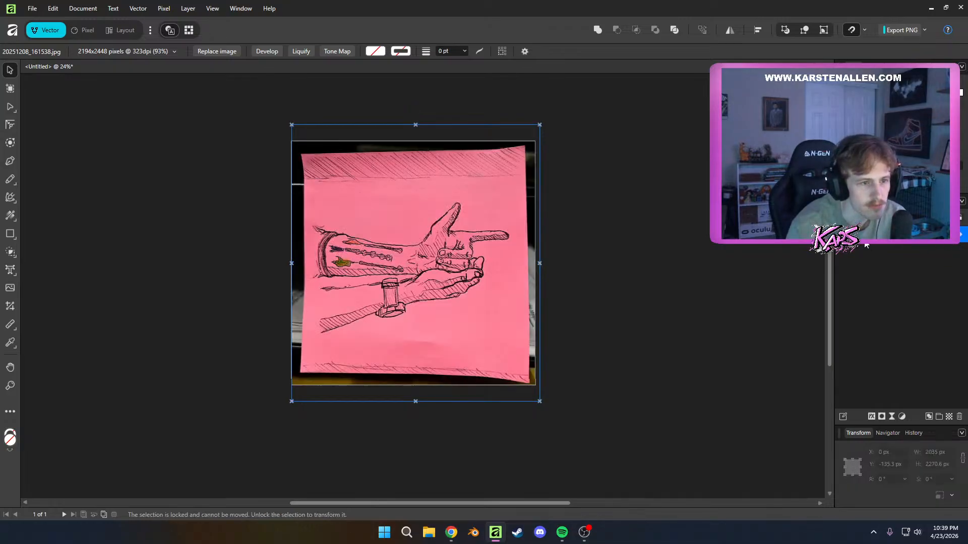
right_click(866, 244)
key("Escape")
Lower the locked sketch photo's opacity to 30% for tracing and leave it deselected
scroll(397, 204, "up", 2)
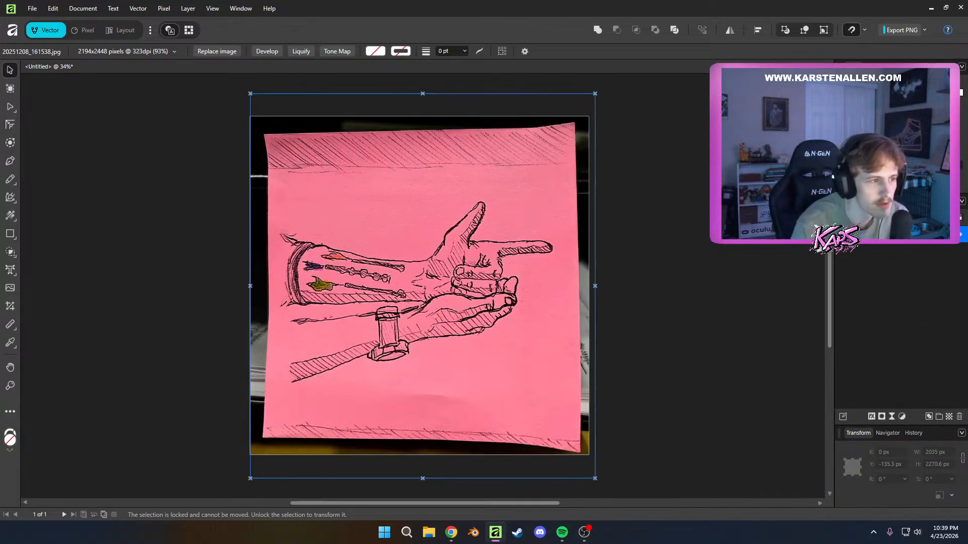
key("3")
left_click(901, 280)
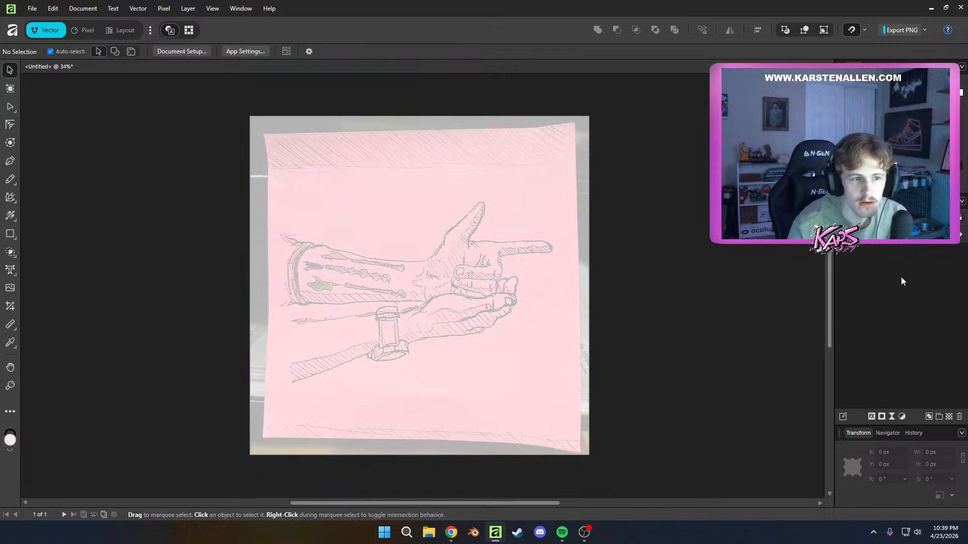
left_click(875, 237)
left_click(888, 268)
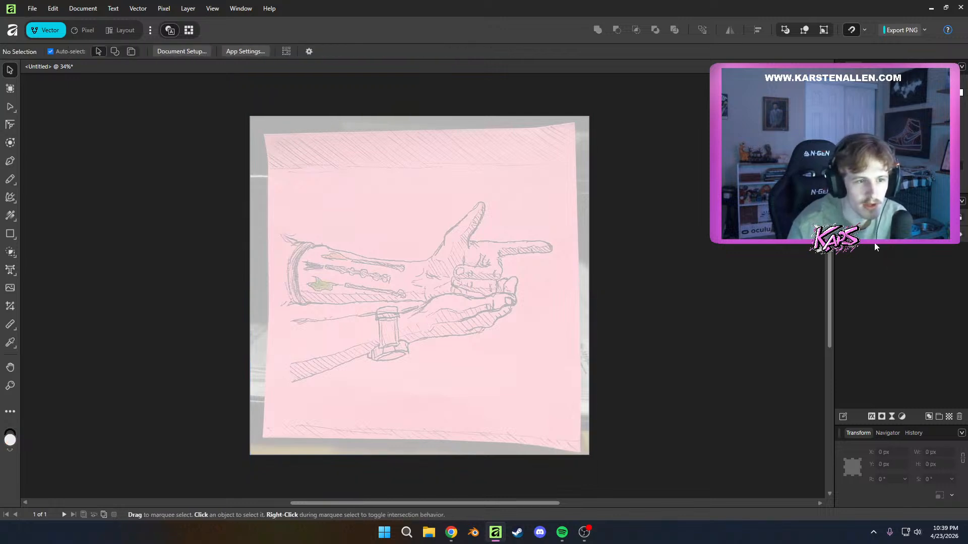
left_click(875, 238)
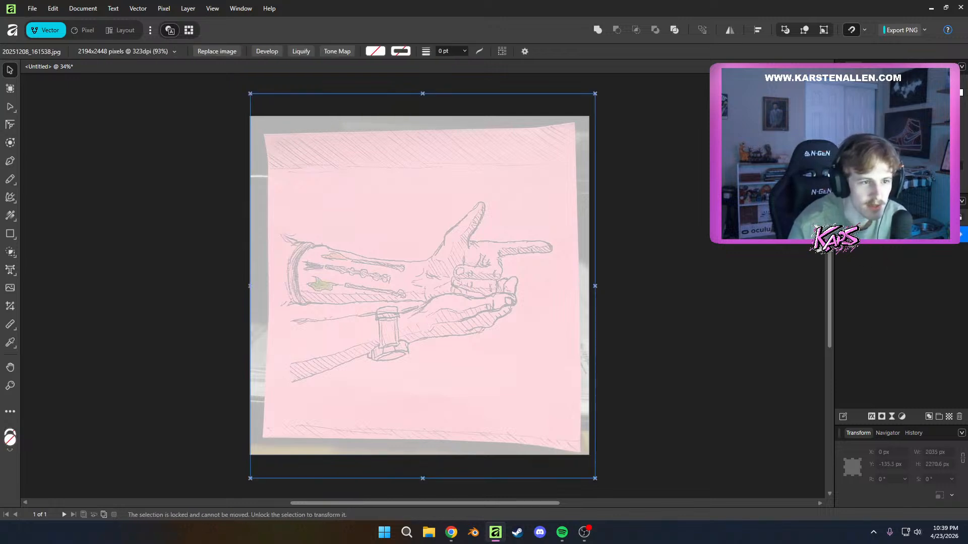
left_click(662, 233)
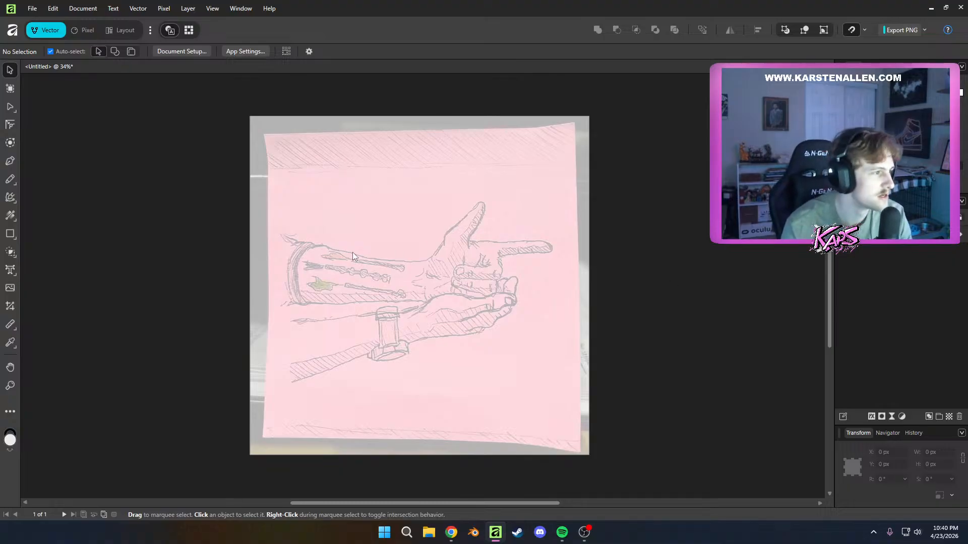
Start a Pen tool path at the outer end of the upper arm's sleeve and trace the cuff's top edge to the forearm
scroll(352, 255, "up", 3)
scroll(321, 283, "down", 1)
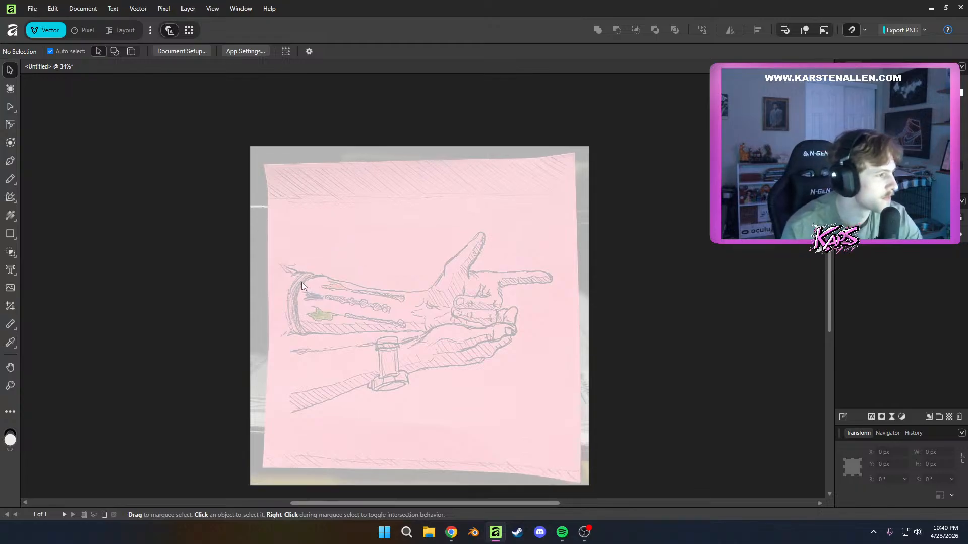
key("p")
left_click(283, 264)
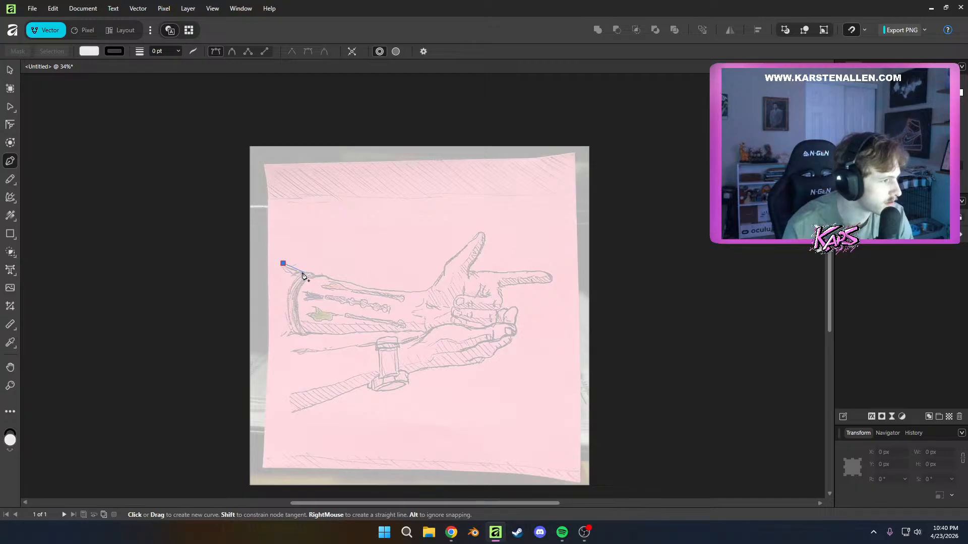
left_click(298, 271)
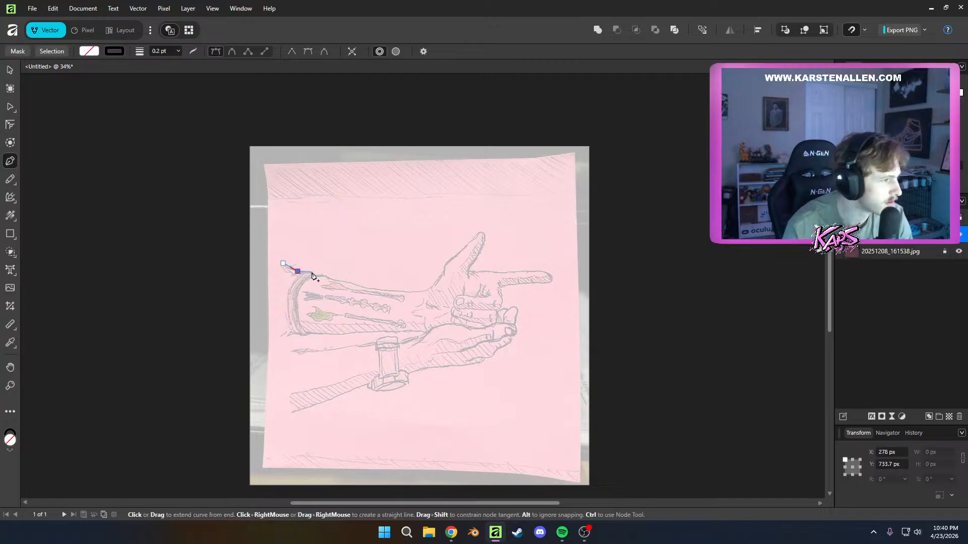
left_click(311, 273)
left_click(316, 276)
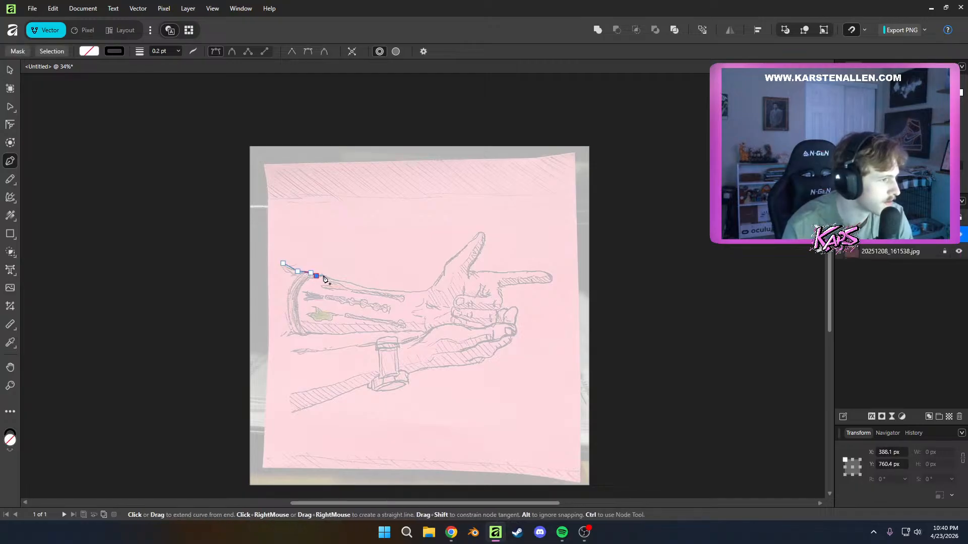
left_click(324, 275)
scroll(328, 282, "up", 1)
scroll(337, 283, "up", 3)
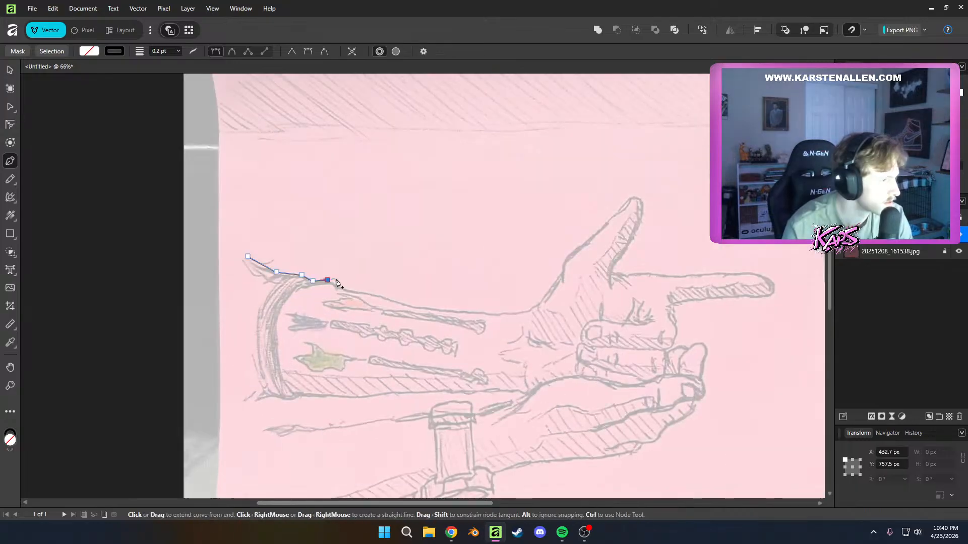
left_click(334, 283)
left_click(341, 287)
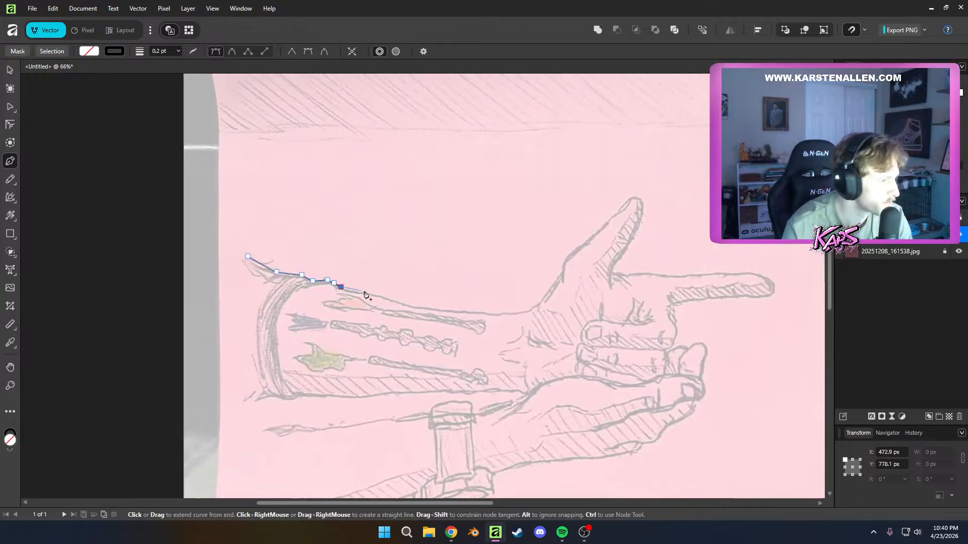
Continue the path along the forearm's upper edge, past the wrist and up towards the base of the raised thumb
left_click(383, 296)
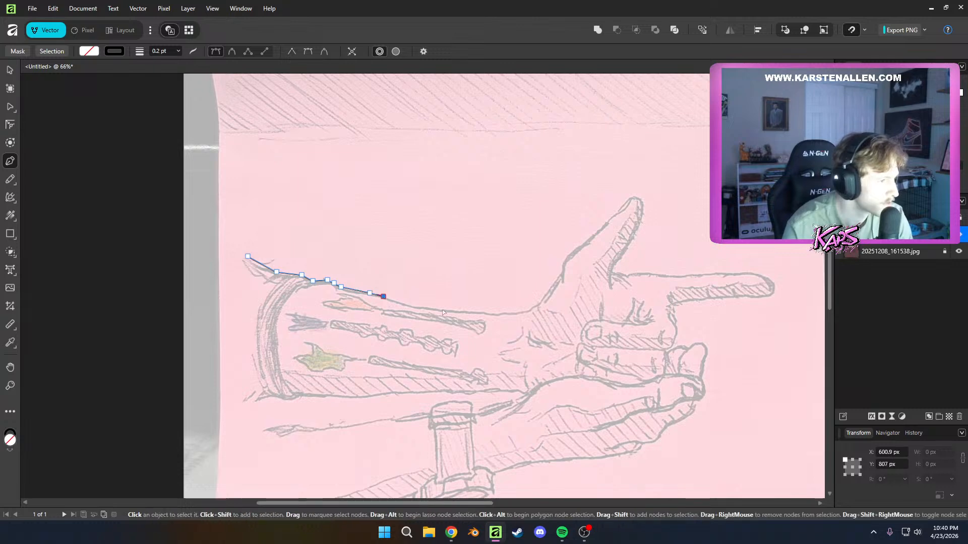
scroll(343, 302, "up", 4)
left_click(284, 283)
left_click(330, 287)
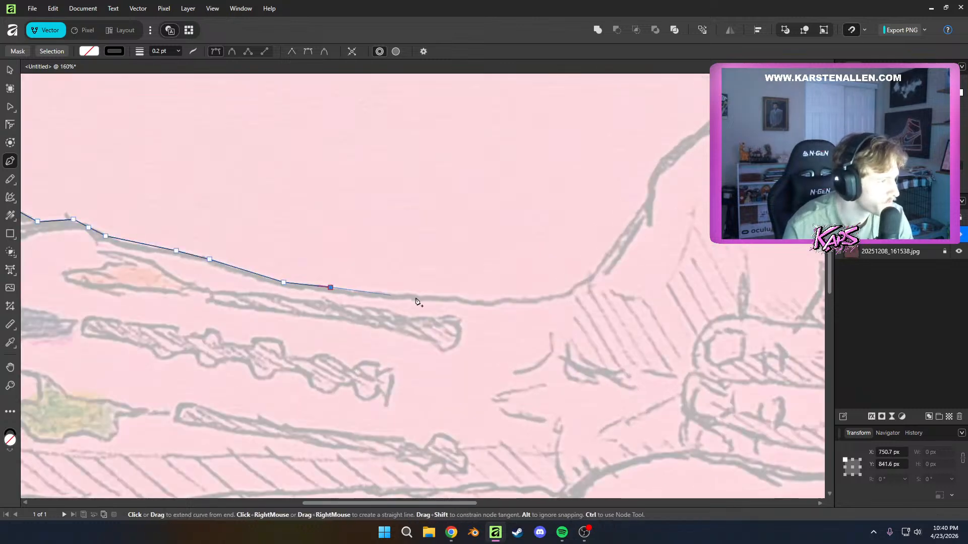
left_click(427, 297)
left_click(496, 301)
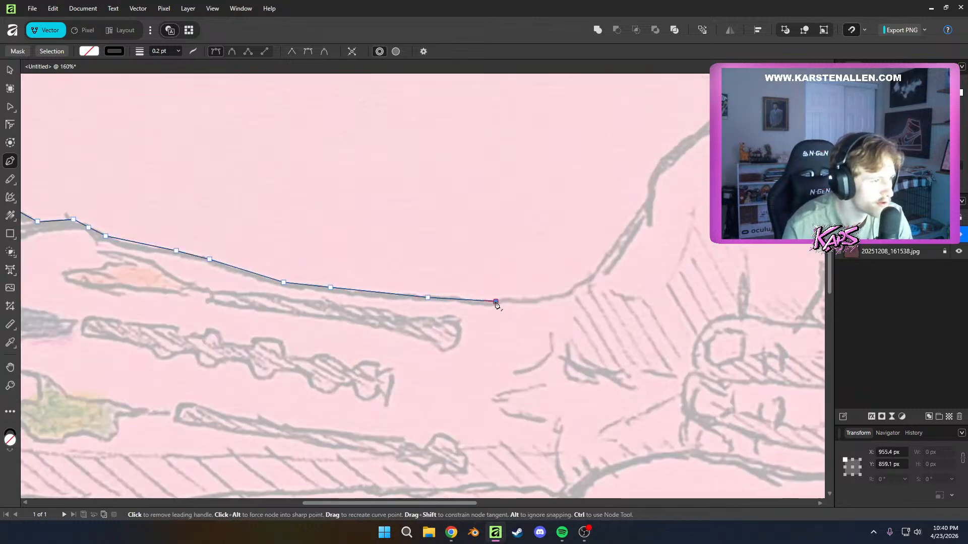
left_click(525, 298)
left_click(561, 295)
left_click(598, 270)
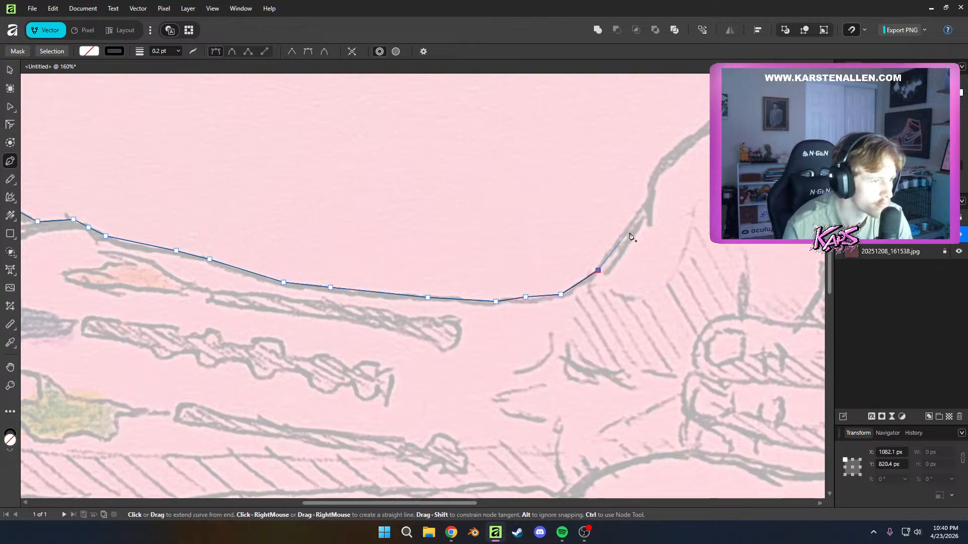
left_click(641, 207)
Trace the thumb's outer edge with closely spaced nodes from its base up to the tip
scroll(696, 210, "up", 4)
scroll(695, 210, "right", 4)
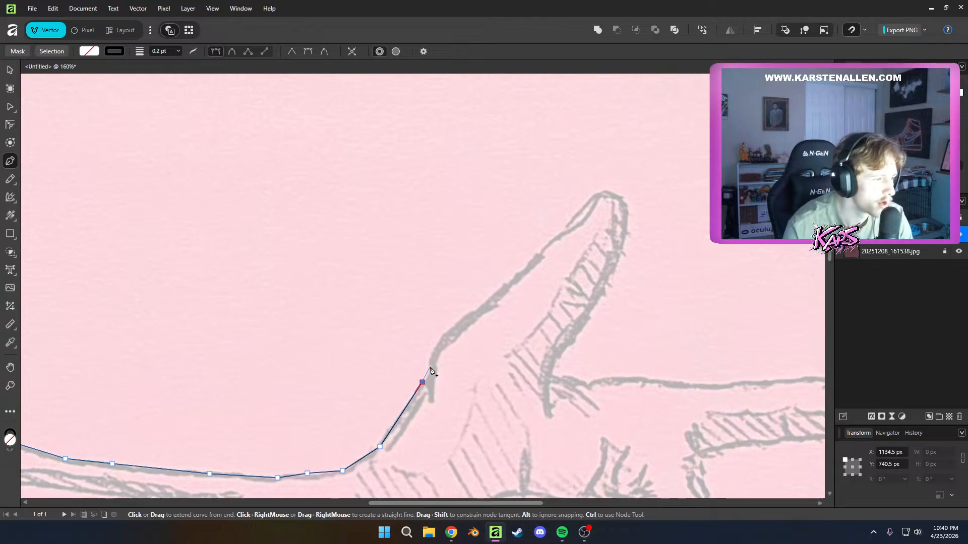
left_click(431, 365)
left_click(435, 347)
left_click(445, 332)
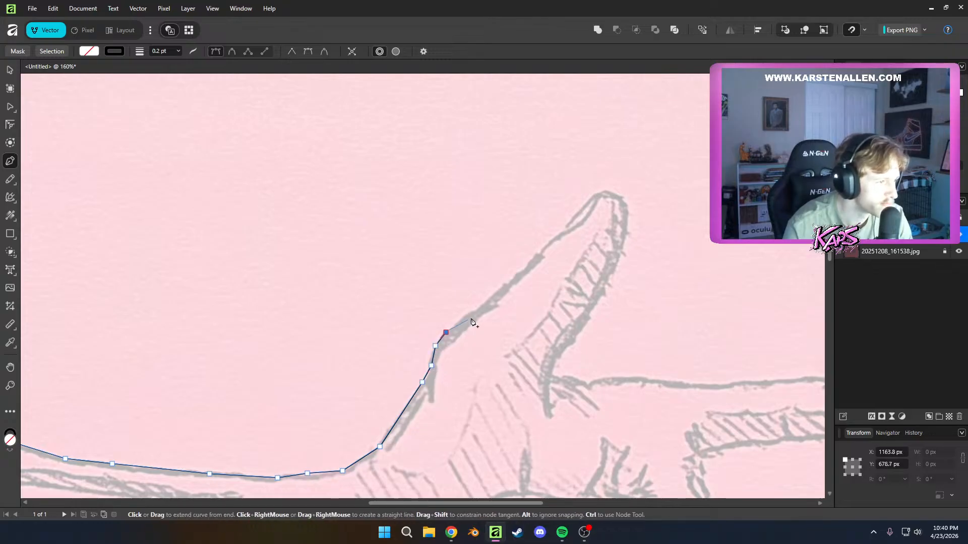
left_click(492, 298)
left_click(541, 253)
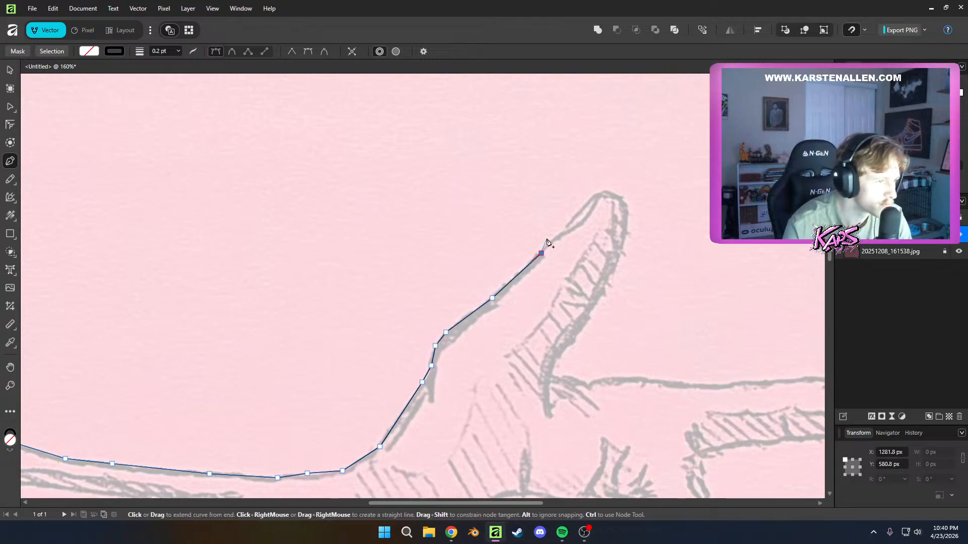
left_click(558, 231)
left_click(574, 226)
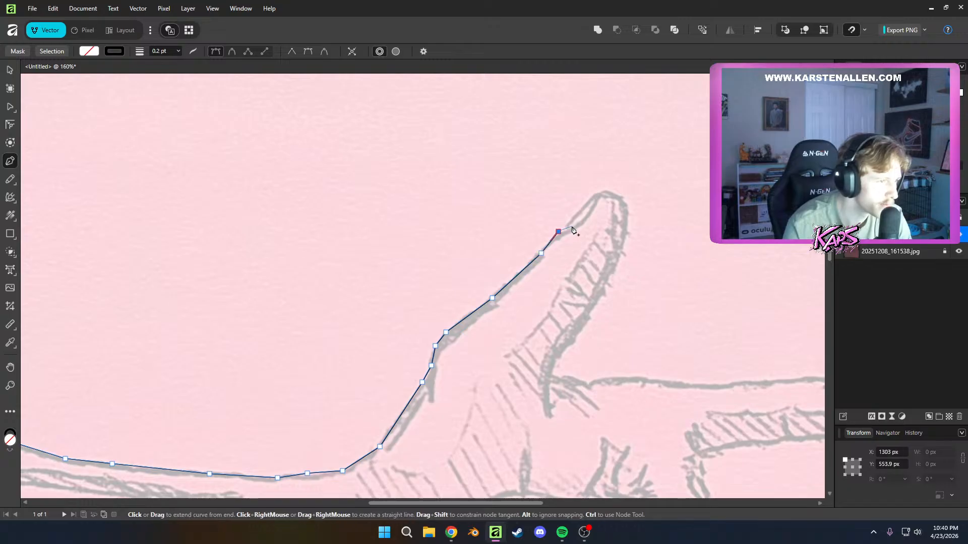
left_click(588, 202)
left_click(601, 191)
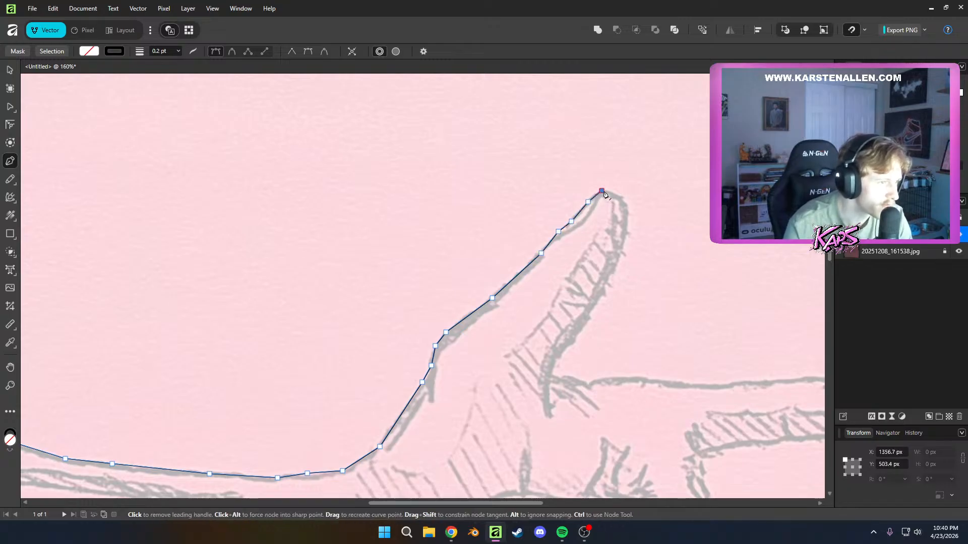
Carry the path around the thumb tip and down its inner edge to the corner where it meets the index finger
left_click(612, 191)
left_click(622, 197)
left_click(627, 206)
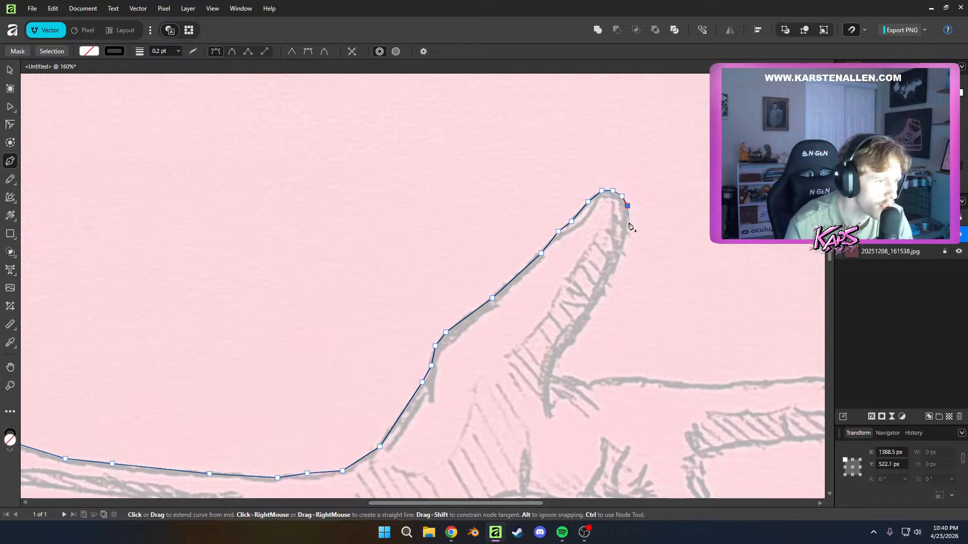
left_click(627, 225)
left_click(625, 238)
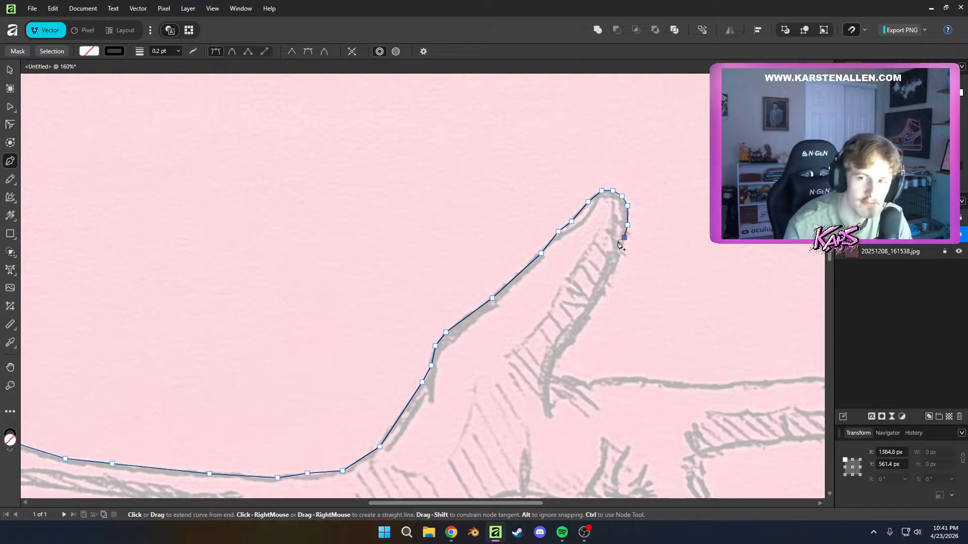
left_click(613, 276)
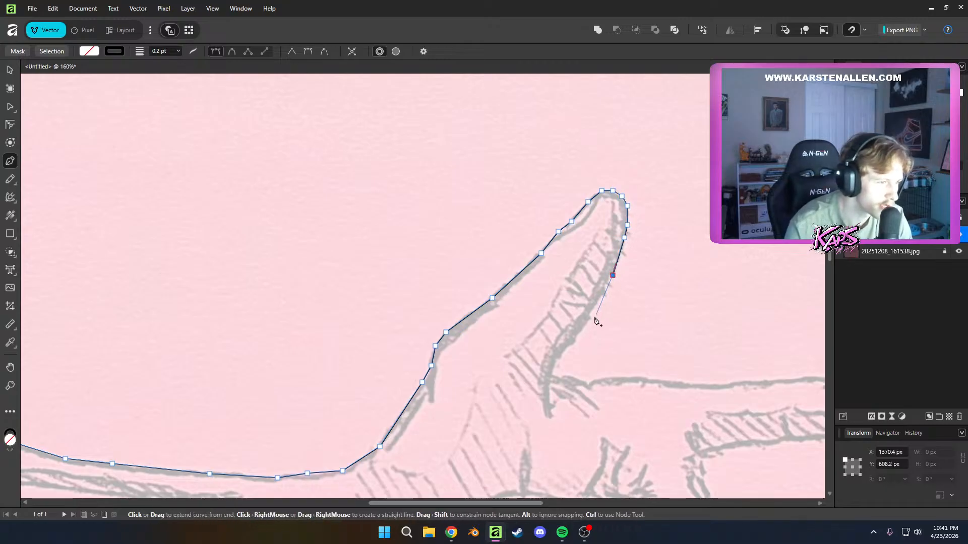
left_click(581, 330)
left_click(558, 351)
left_click(552, 369)
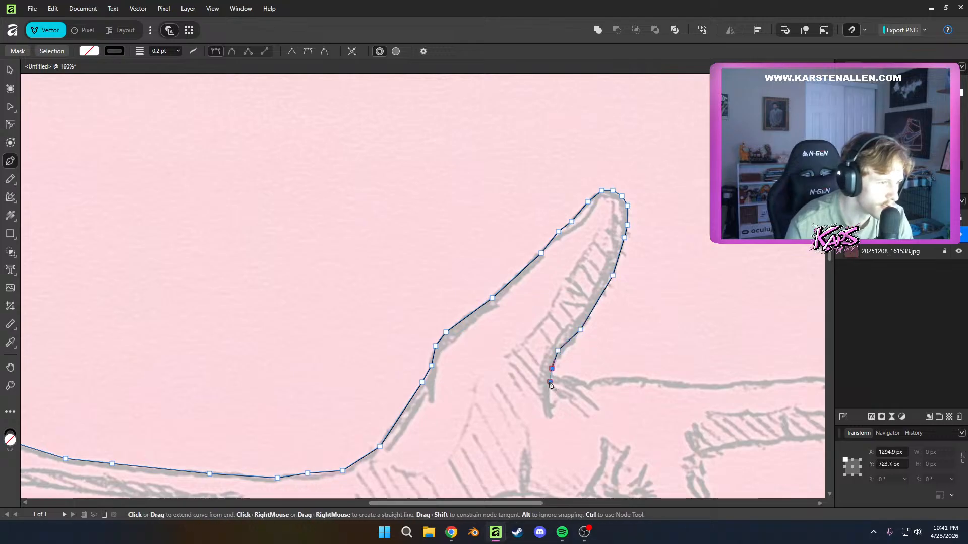
left_click(549, 382)
Trace the index finger's upper edge from the thumb corner to where the fingertip starts to round
left_click(558, 379)
left_click(575, 380)
left_click(594, 384)
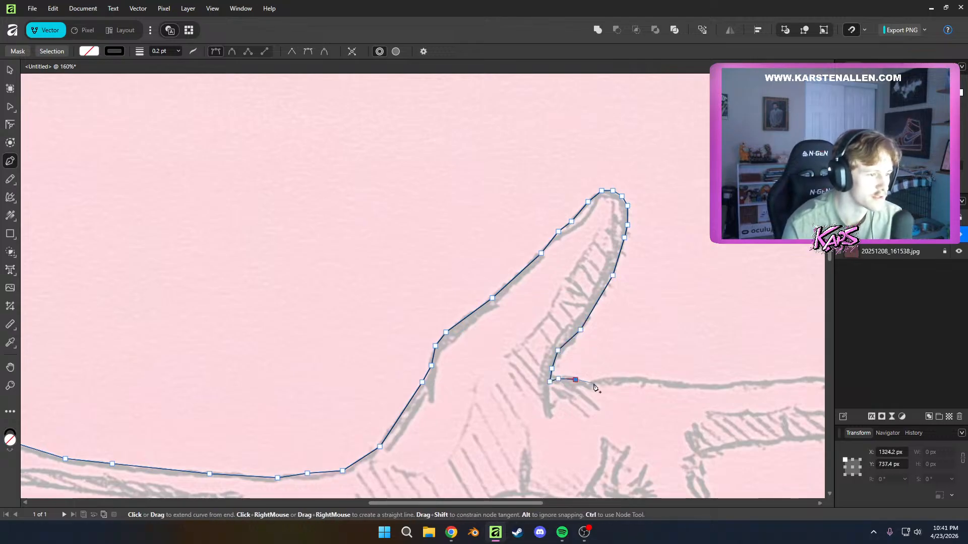
left_click(649, 379)
left_click(680, 384)
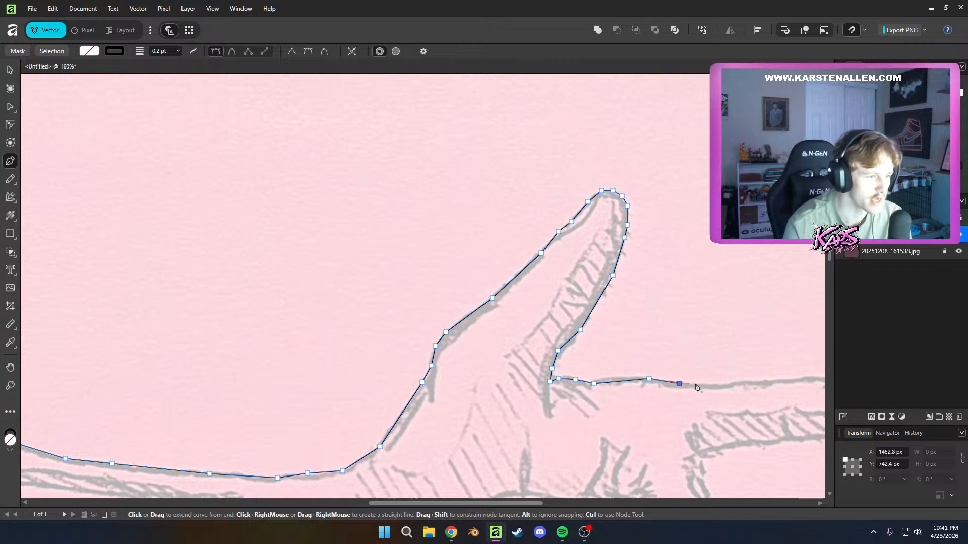
left_click(714, 383)
left_click(735, 384)
left_click(753, 380)
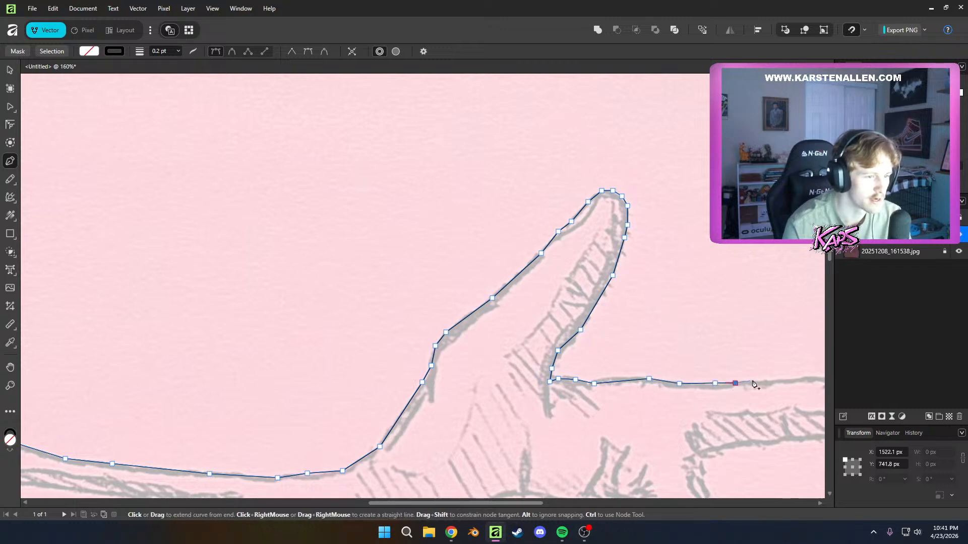
left_click(783, 380)
left_click_drag(806, 376, 562, 310)
left_click(574, 312)
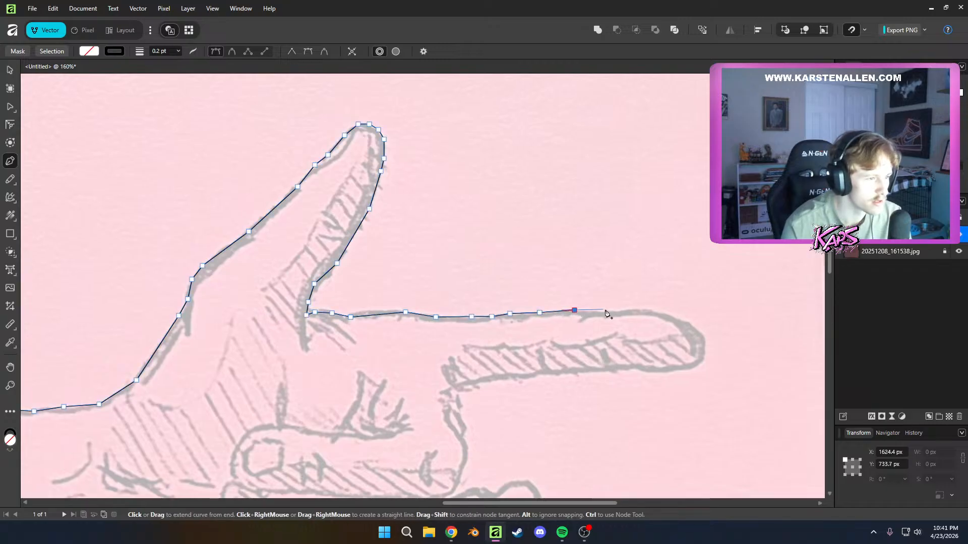
left_click(619, 310)
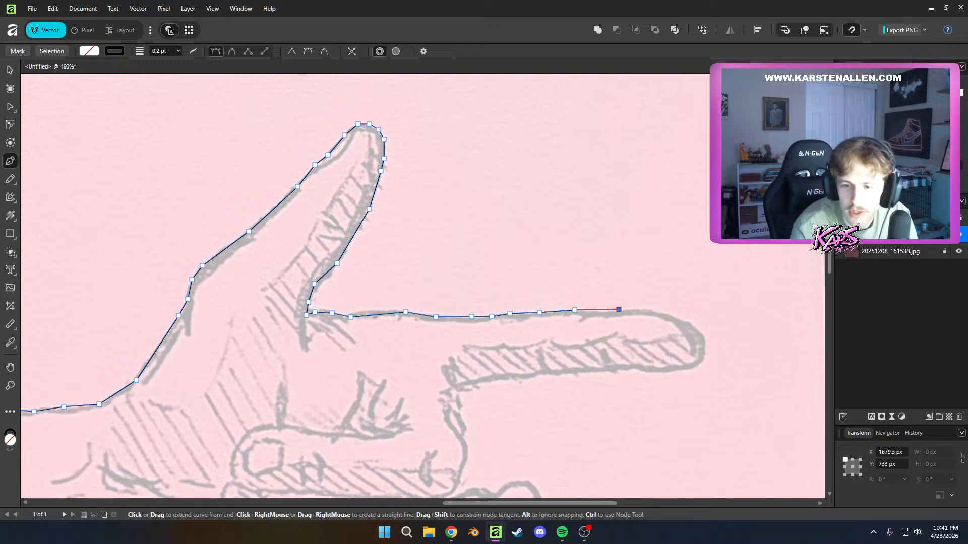
left_click(648, 309)
left_click(677, 318)
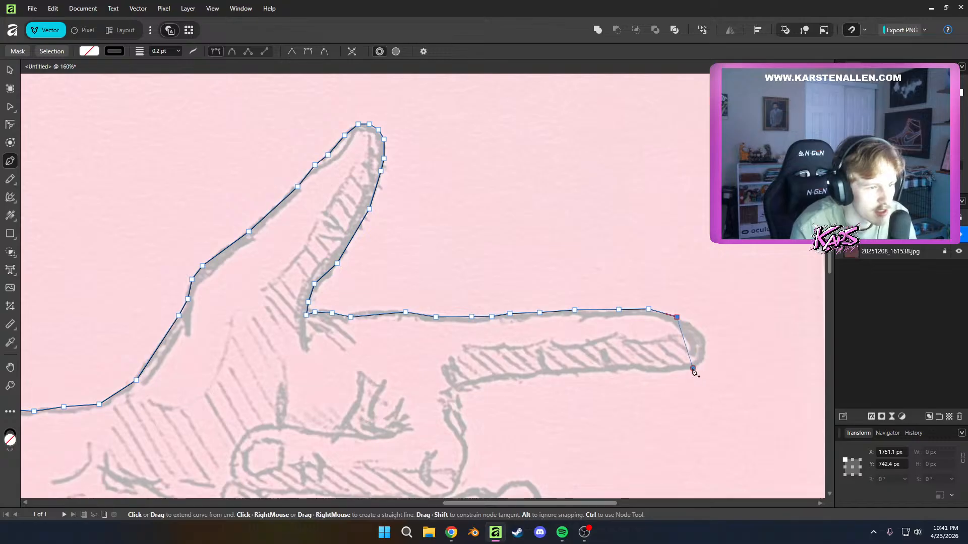
Try to round the index fingertip with one curved node at its lower edge and continue along the finger's underside
left_click_drag(694, 371, 655, 401)
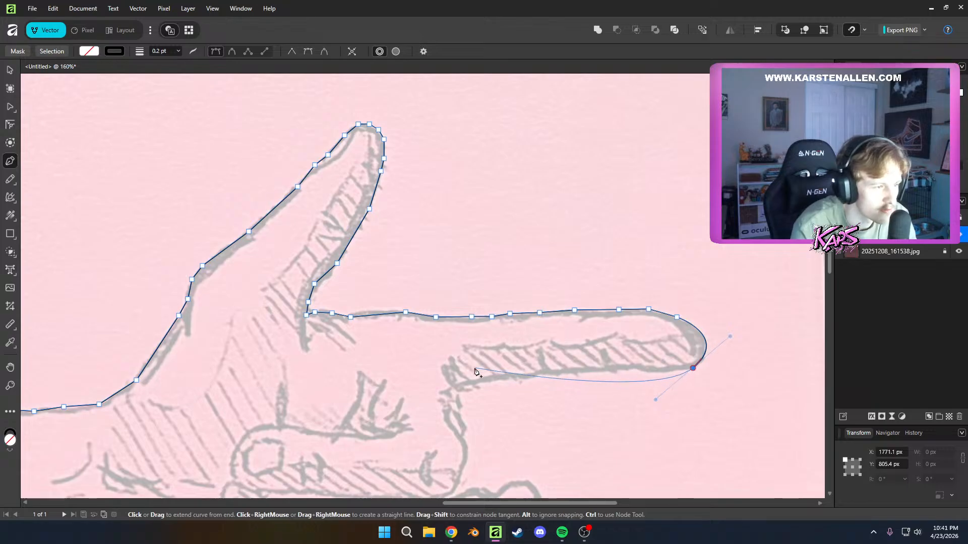
right_click(655, 377)
key("Escape")
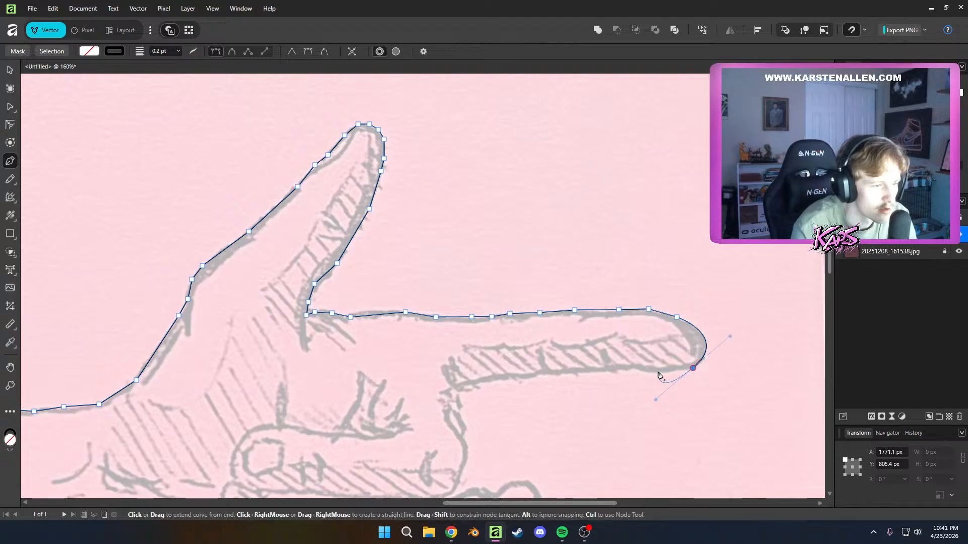
right_click(654, 376)
key("Escape")
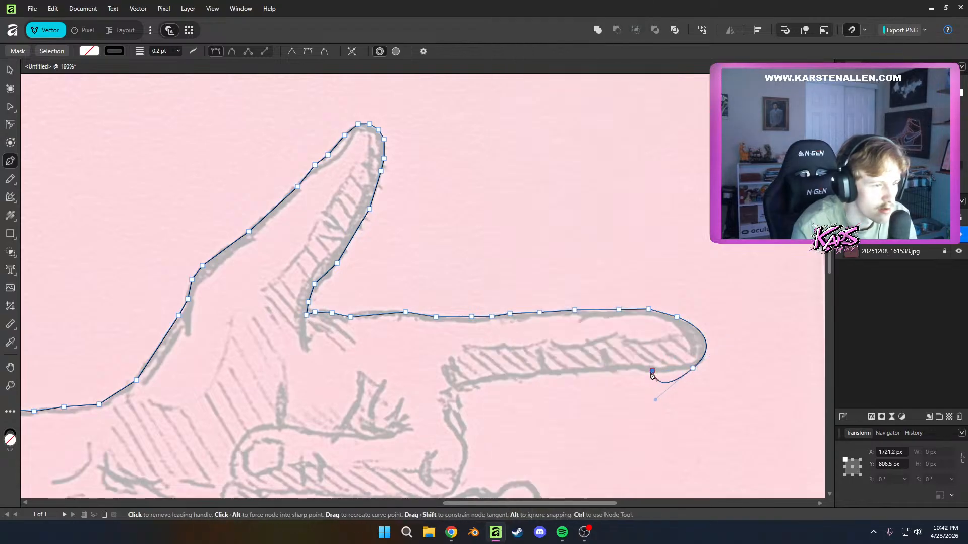
scroll(637, 372, "down", 1)
scroll(637, 368, "up", 1)
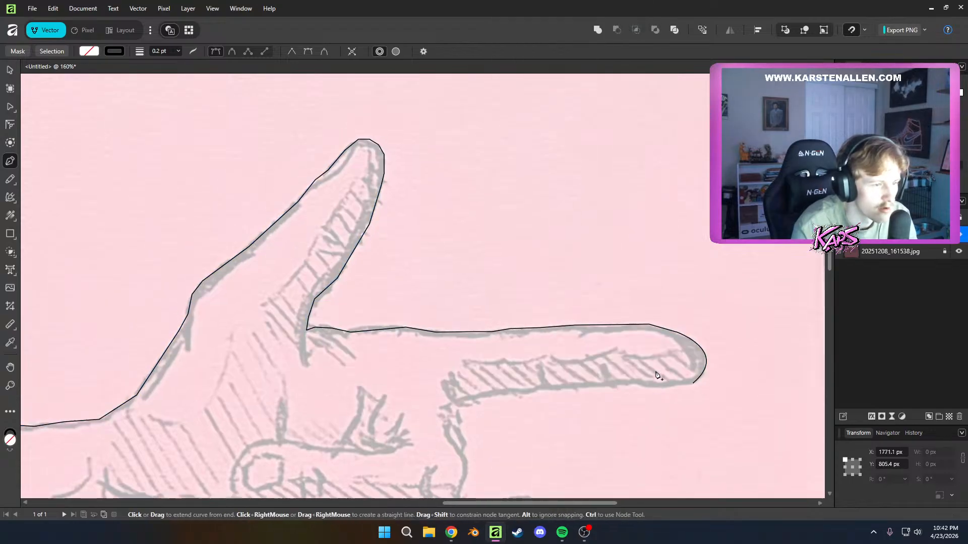
left_click(620, 382)
left_click_drag(654, 415, 683, 421)
key("ctrl+z")
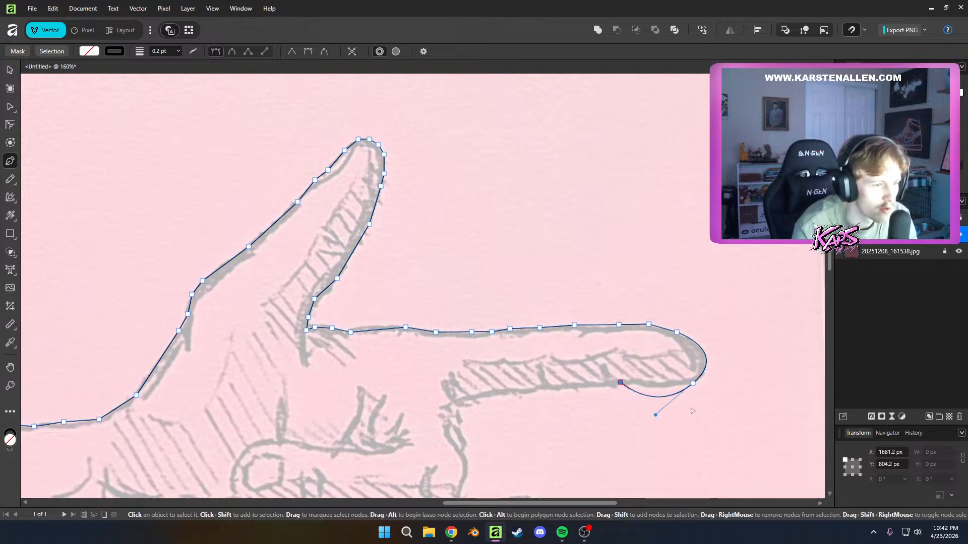
key("ctrl+z")
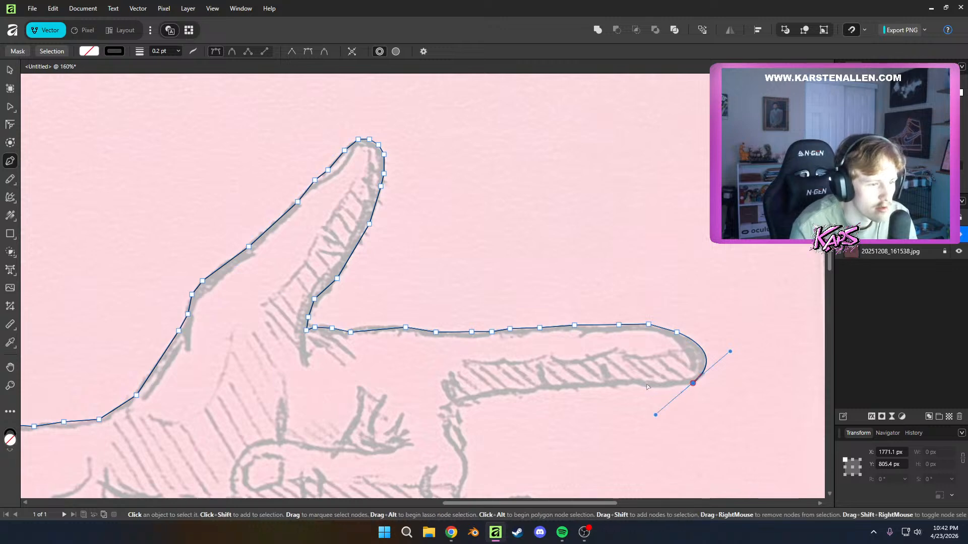
key("ctrl+z")
Try to round the index fingertip with several closely spaced nodes leading onto the finger's underside
left_click_drag(703, 350, 677, 393)
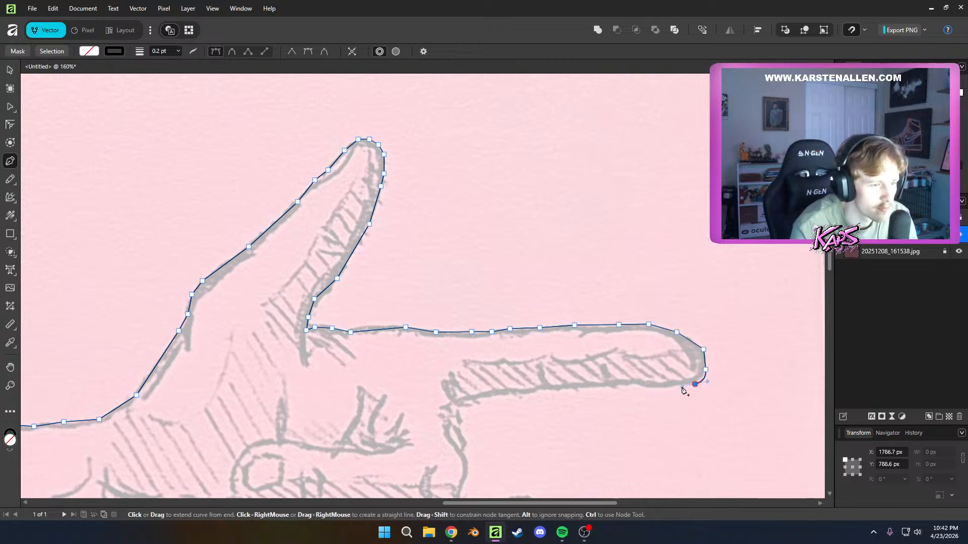
left_click(653, 388)
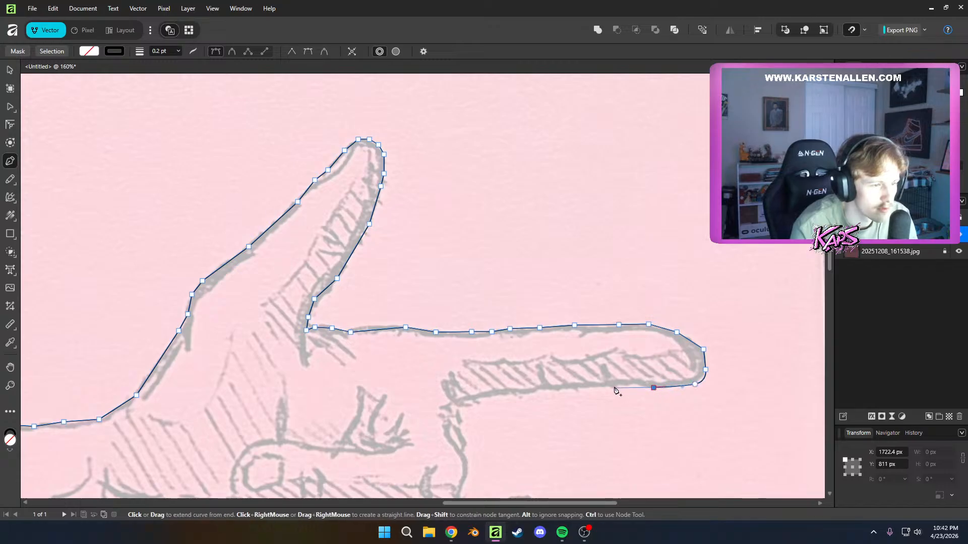
key("ctrl+z")
key("ctrl+z")
key("ctrl+z")
key("ctrl+z")
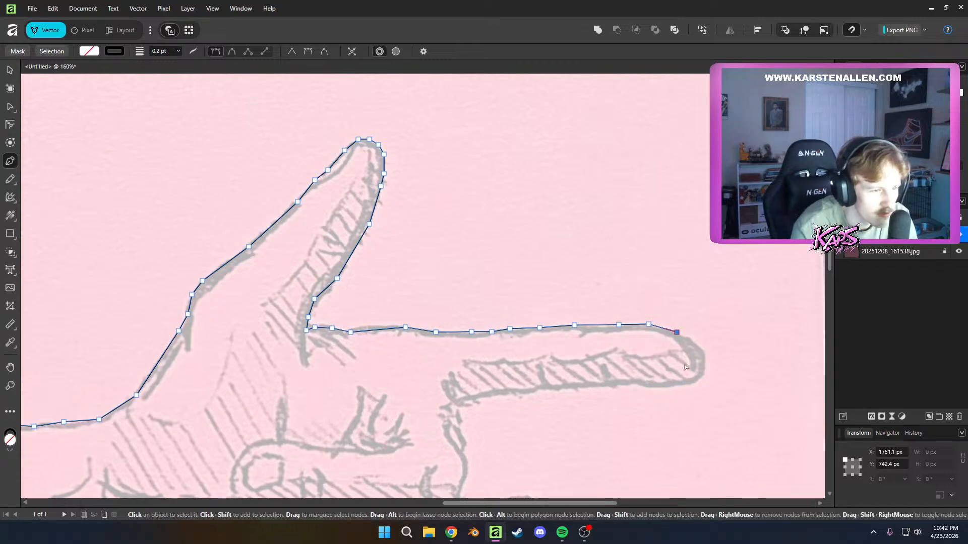
Round the index fingertip with a curved node and trace the finger's underside back to the folded middle finger's knuckle
left_click_drag(703, 369, 701, 399)
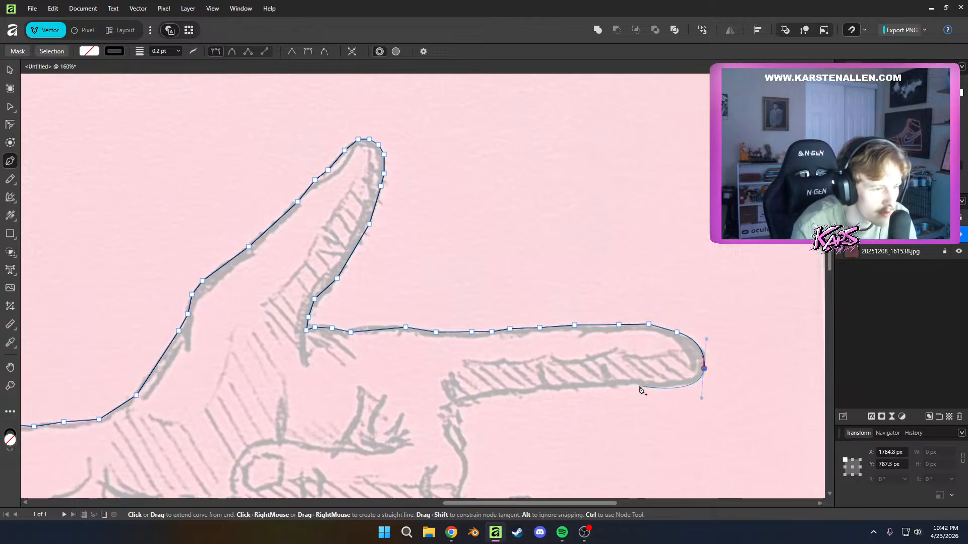
left_click_drag(620, 386, 558, 386)
left_click(558, 386)
left_click(528, 392)
left_click_drag(483, 396, 505, 246)
left_click(462, 403)
left_click(458, 413)
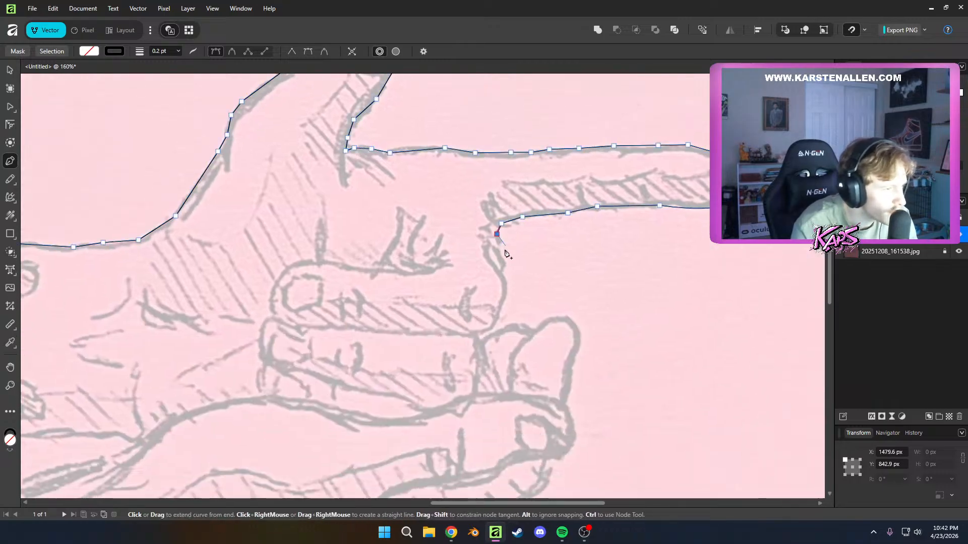
Trace the outline down the folded middle finger's knuckle to the notch above the next finger
left_click(500, 257)
left_click(505, 265)
left_click(503, 276)
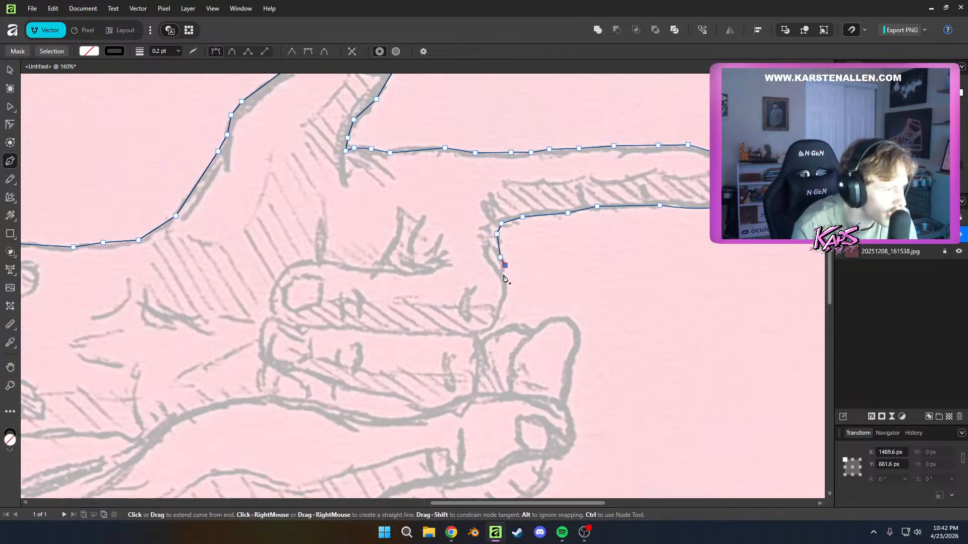
left_click(507, 285)
left_click(505, 300)
left_click(497, 316)
left_click(490, 329)
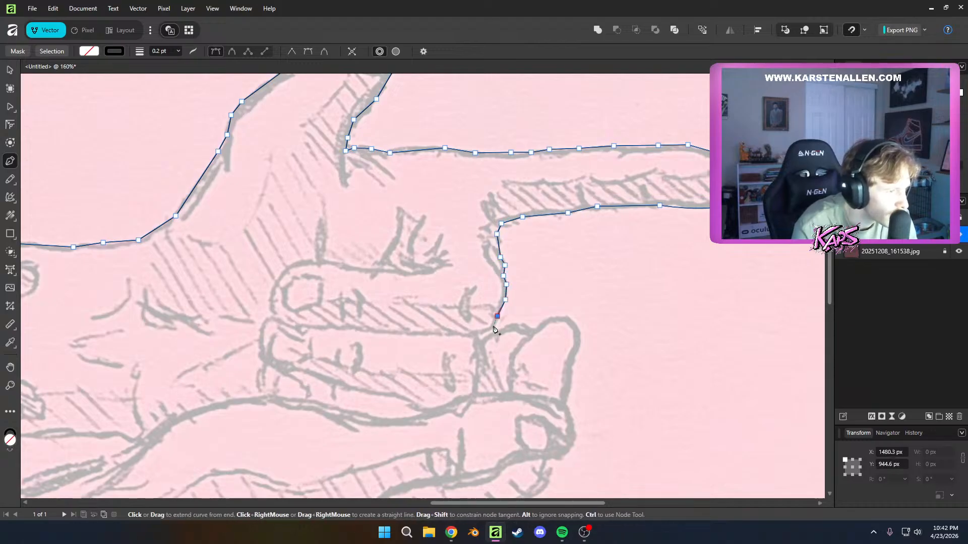
left_click(482, 335)
left_click(486, 339)
Carry the path out of the notch along the next finger's upper edge to where its tip starts to round
left_click(501, 331)
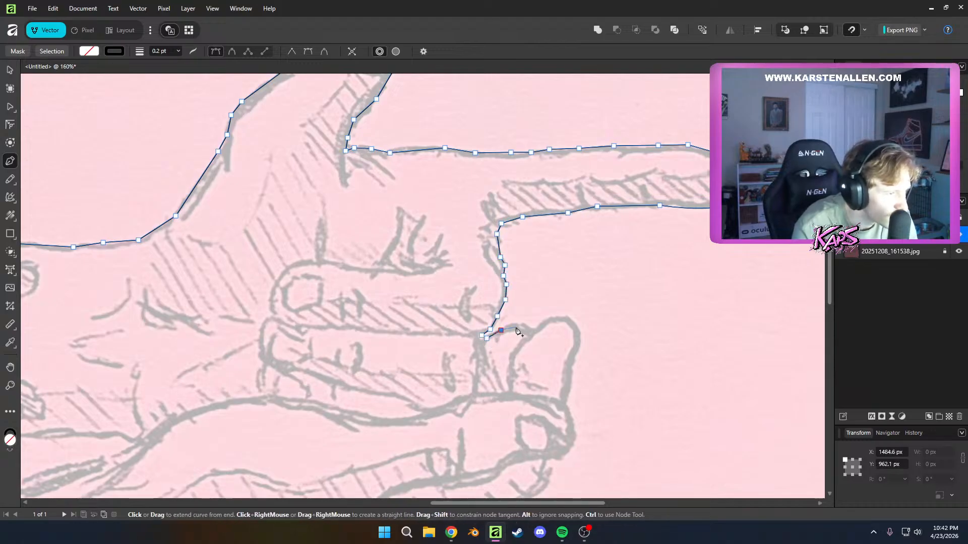
left_click(516, 327)
left_click(535, 329)
left_click(546, 317)
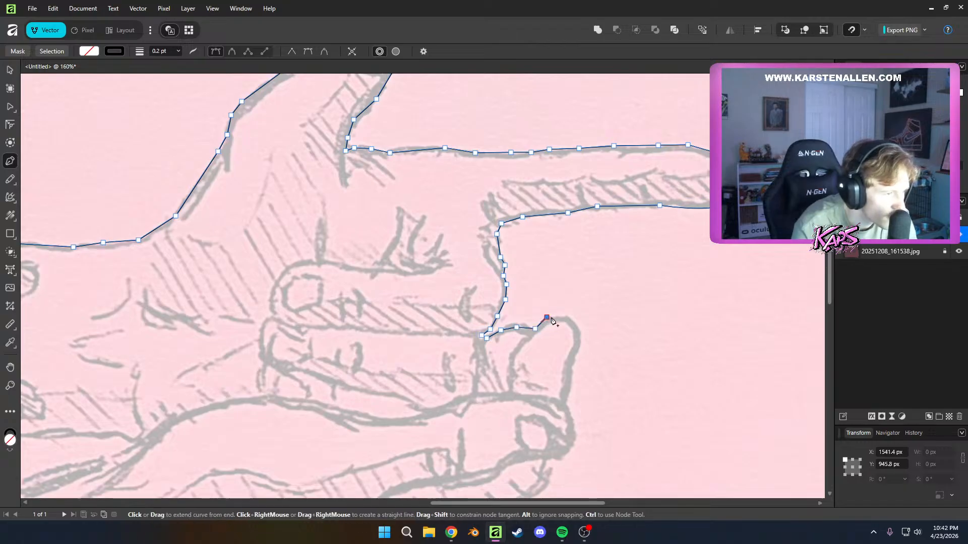
Try to round the tip of the short finger below the notch with several closely spaced nodes
left_click(565, 319)
left_click(577, 324)
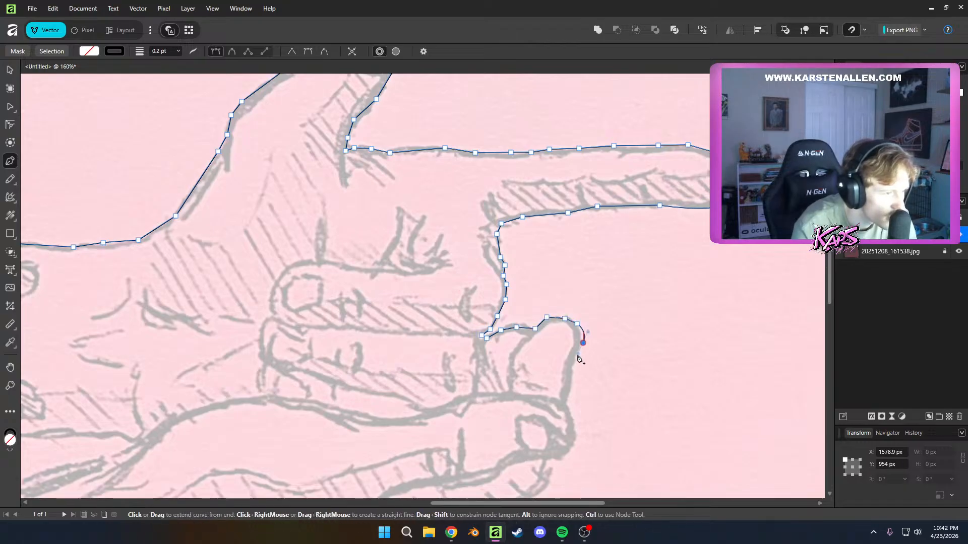
key("ctrl+z")
key("ctrl+z")
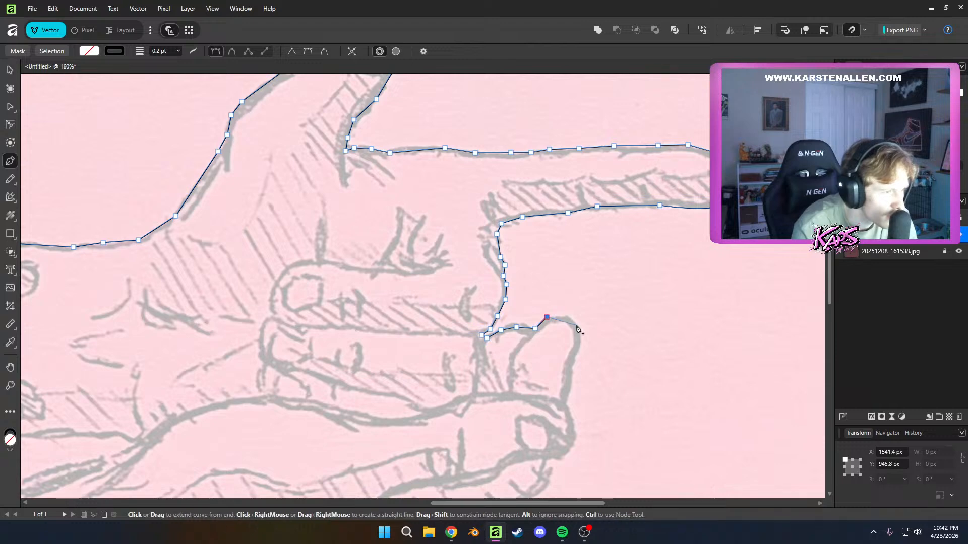
Round the short fingertip with one curved node, trace down its outer side and curve around the lower hand's fingertip
left_click_drag(579, 330, 580, 359)
left_click(579, 343)
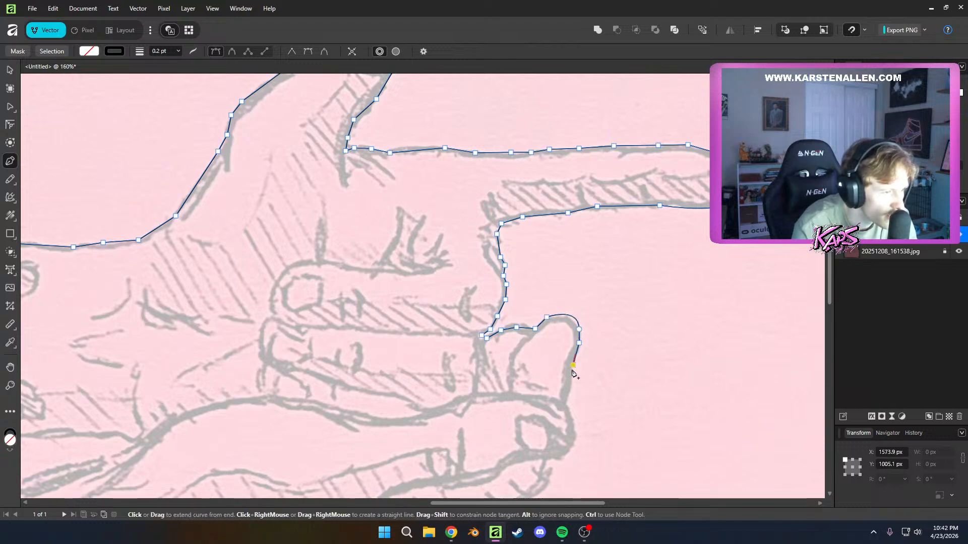
left_click(573, 365)
left_click(573, 379)
left_click(568, 398)
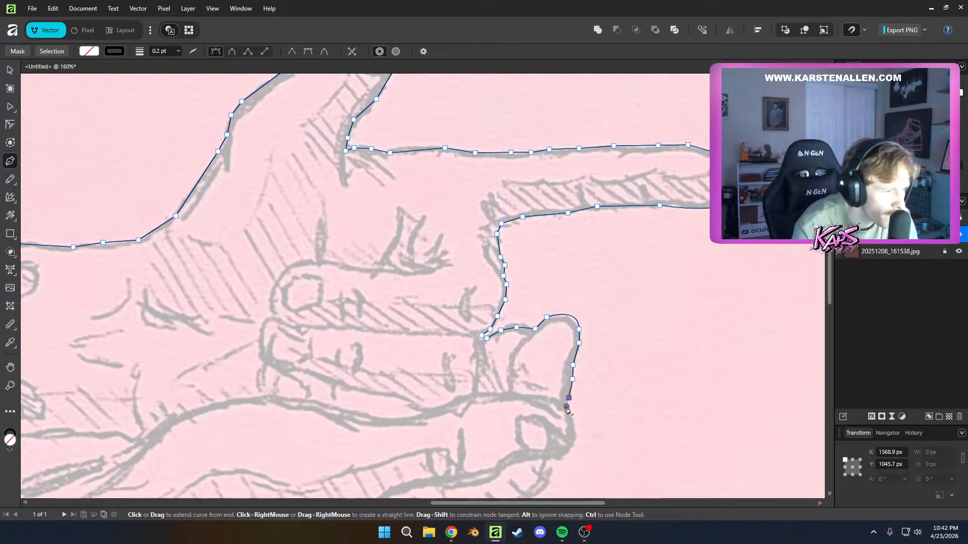
left_click_drag(571, 448, 533, 340)
left_click(550, 457)
Try to continue the path from the lower fingertip along the inner line between the lower hand's fingers
left_click(436, 484)
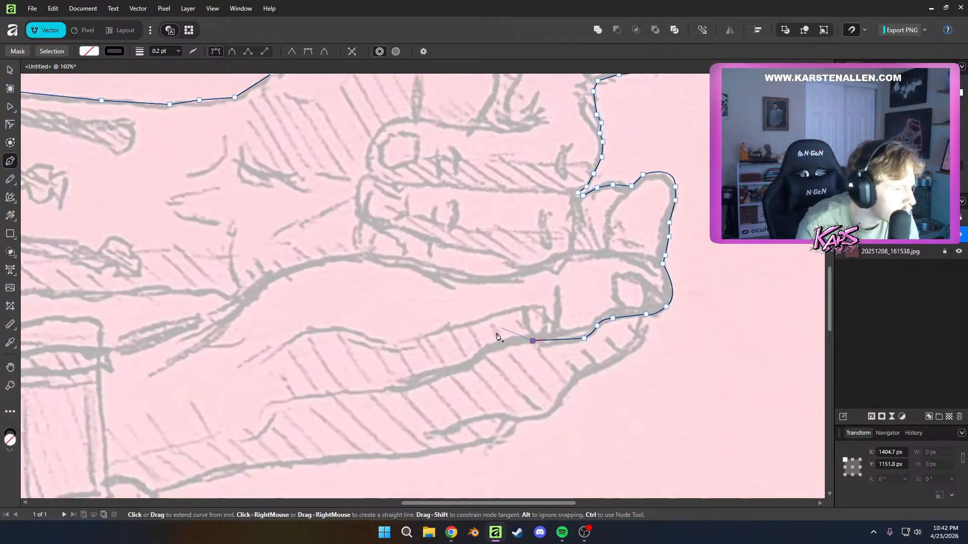
key("ctrl")
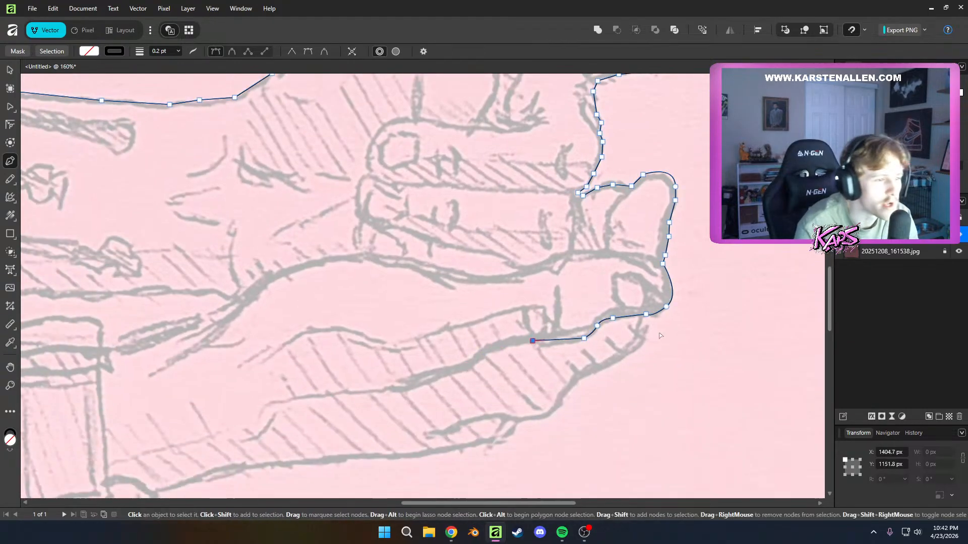
key("ctrl+z")
key("ctrl+z")
key("ctrl+z")
key("ctrl+z")
Trace the outer edge of the lower hand's bottom fingers from below the fingernail to the bend near the last fingertip
left_click(640, 327)
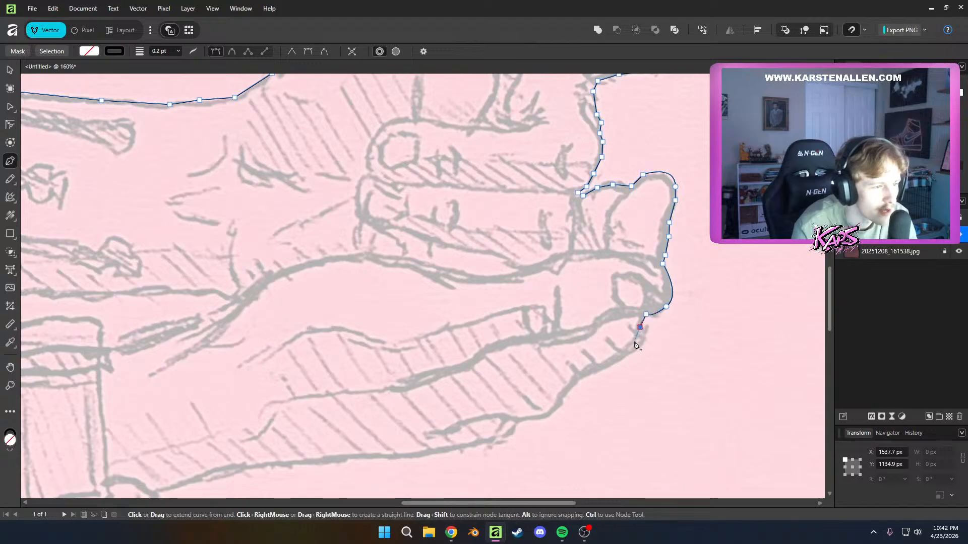
left_click(632, 344)
left_click(612, 359)
left_click(579, 377)
left_click(568, 387)
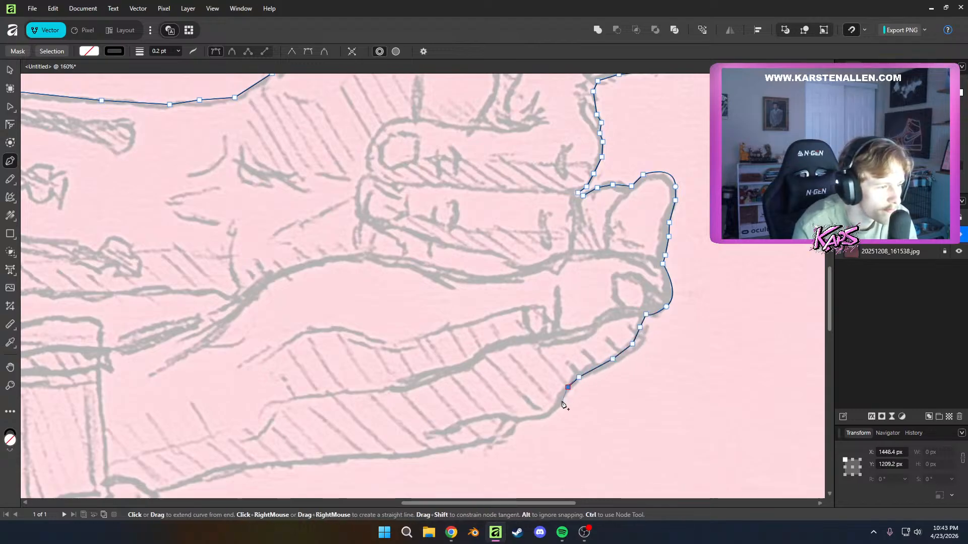
left_click(556, 407)
Try to carry the path from the bend onto the lower hand's bottom edge with short segments
mouse_move(512, 420)
left_mouse_down()
mouse_move(487, 420)
mouse_move(513, 429)
mouse_move(505, 434)
mouse_move(526, 422)
mouse_move(508, 433)
left_mouse_up()
key("ctrl+z")
key("ctrl+z")
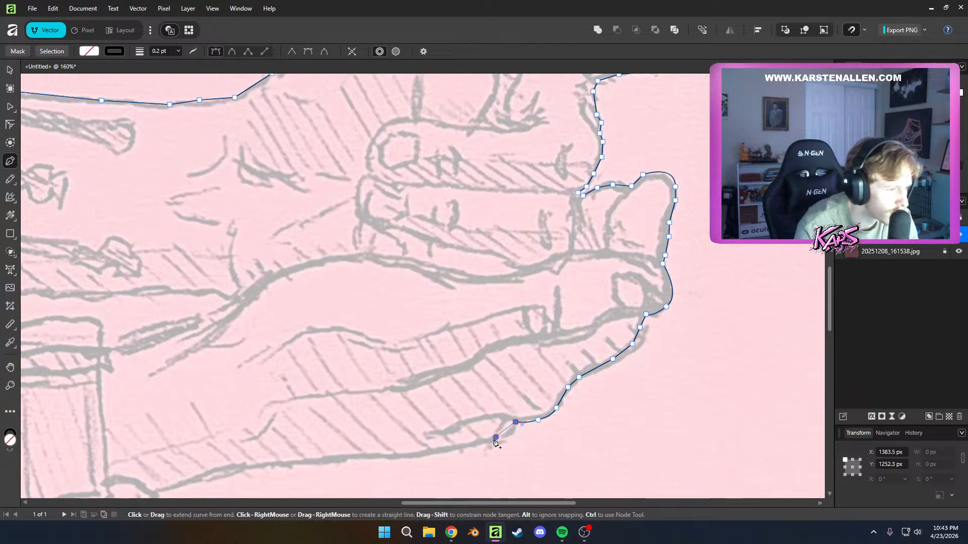
key("ctrl+z")
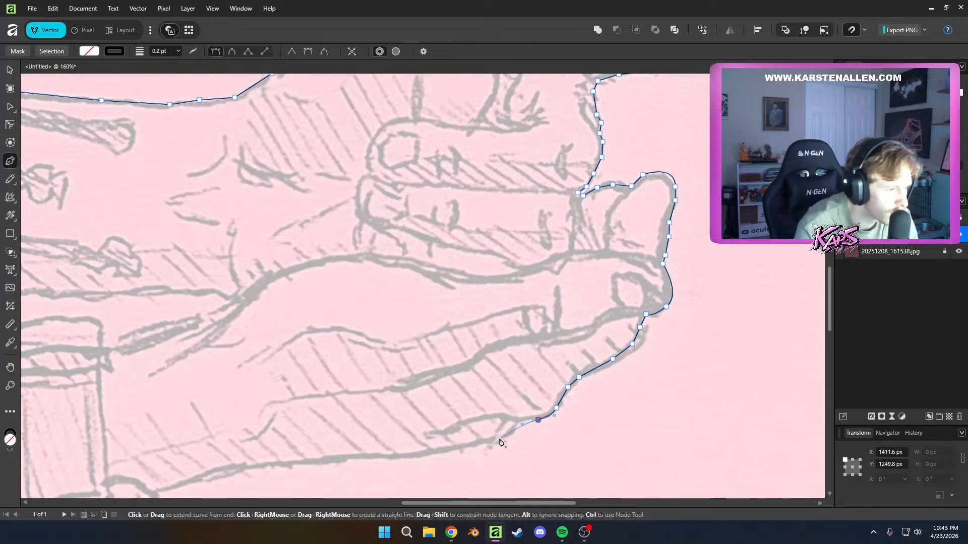
Trace the lower hand's bottom edge with long curved segments up to the base of the upright post
left_click_drag(492, 440, 457, 466)
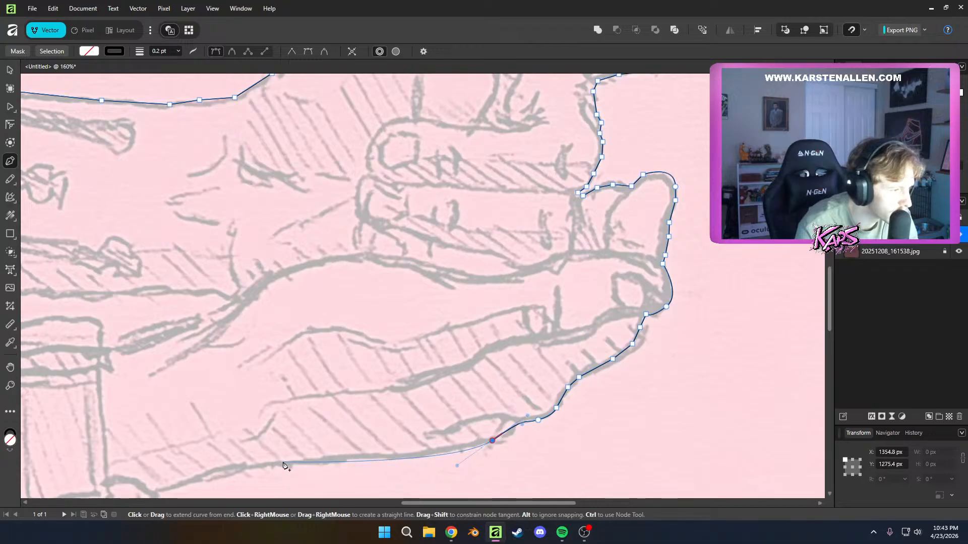
left_click(337, 457)
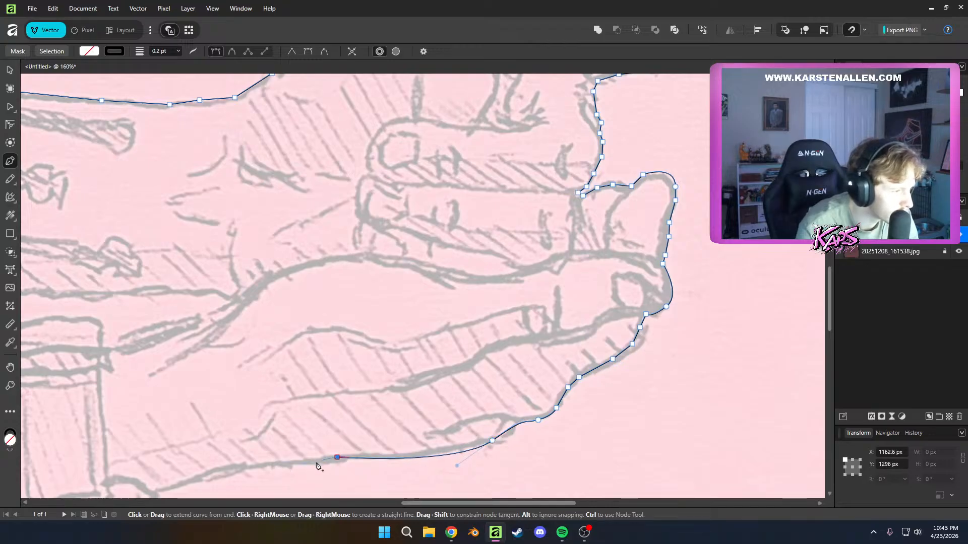
left_click_drag(272, 463, 416, 386)
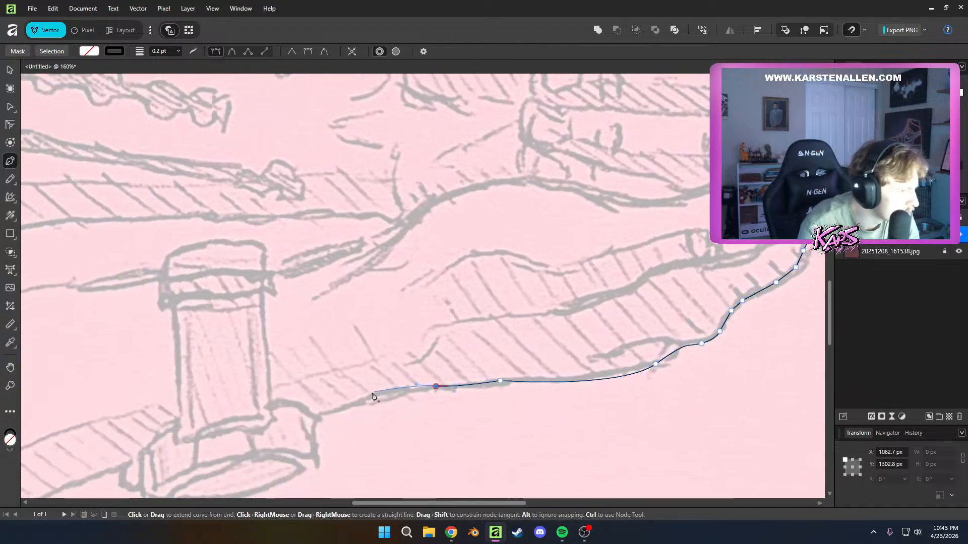
left_click_drag(327, 413, 448, 348)
scroll(318, 419, "down", 1)
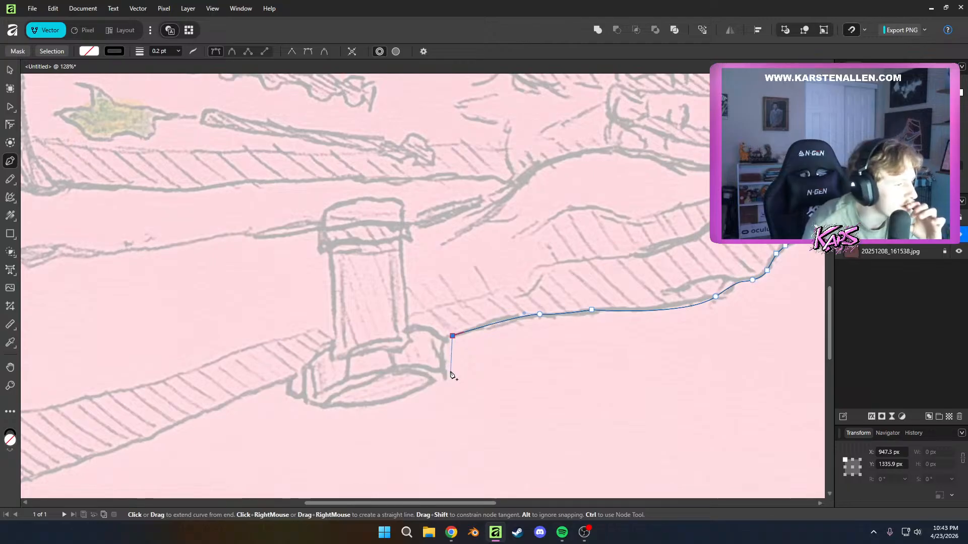
Trace down the side of the post's base and along its rounded underside with a curved node
left_click(441, 341)
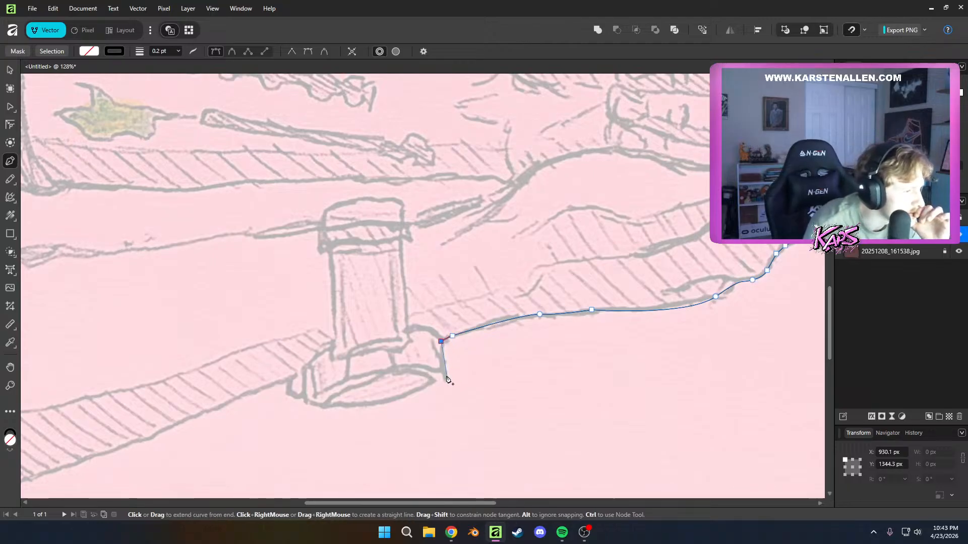
left_click(446, 376)
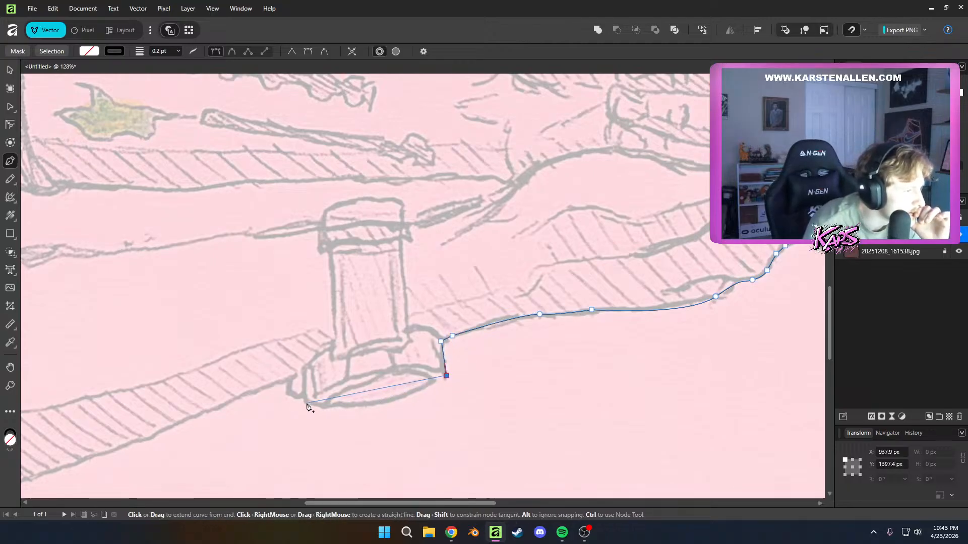
left_click_drag(308, 404, 241, 388)
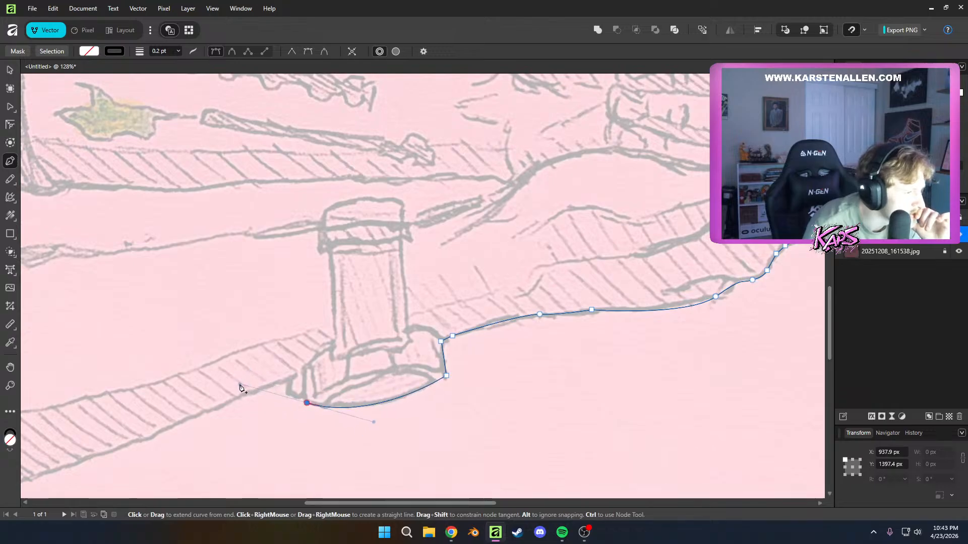
key("ctrl+z")
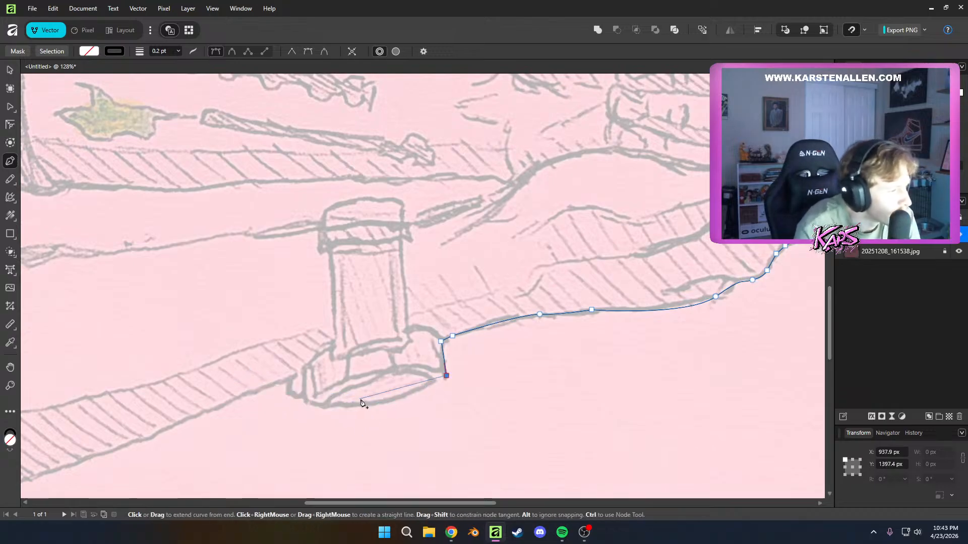
left_click_drag(388, 402, 292, 394)
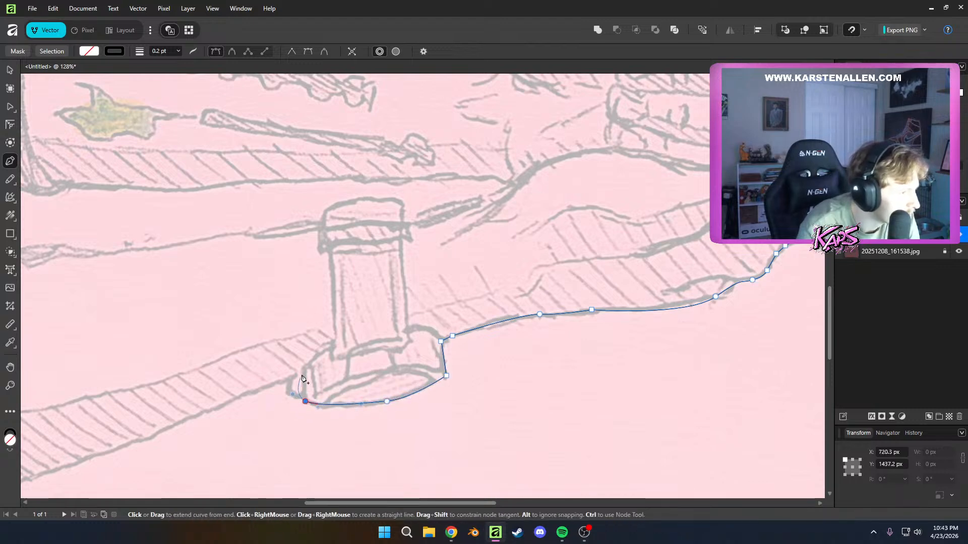
left_click(306, 401)
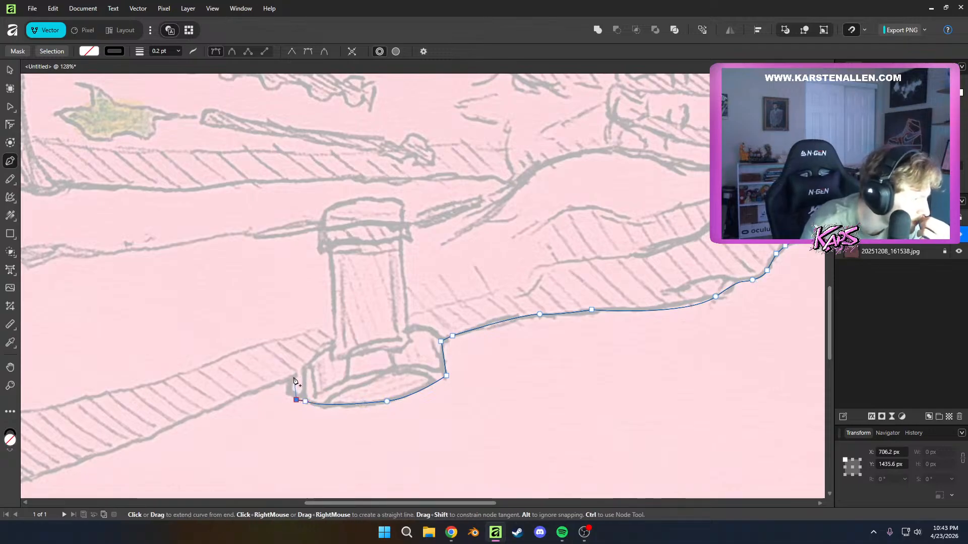
Carry the path up the far side of the post's base and end it in a sharp corner at the forearm's lower edge
left_click(294, 378)
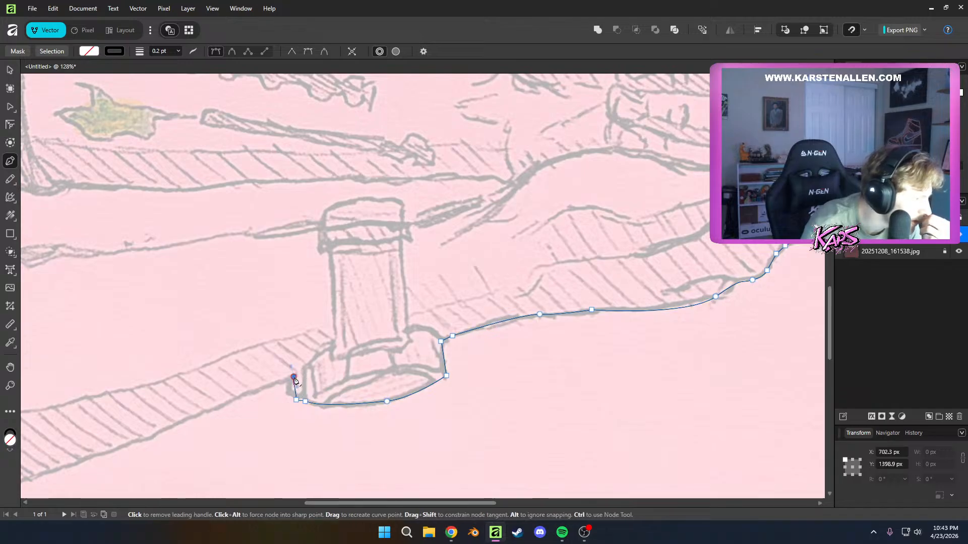
left_click_drag(275, 391, 409, 338)
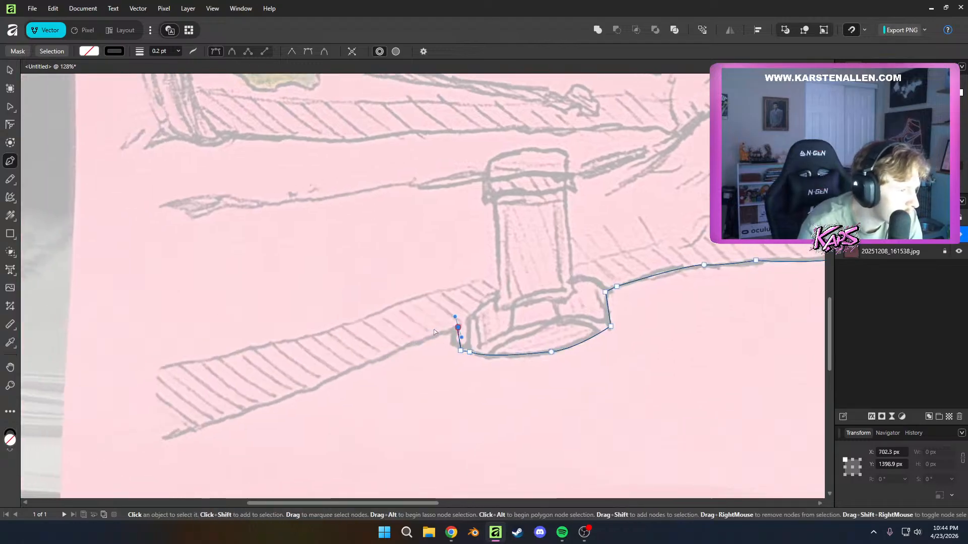
key("Delete")
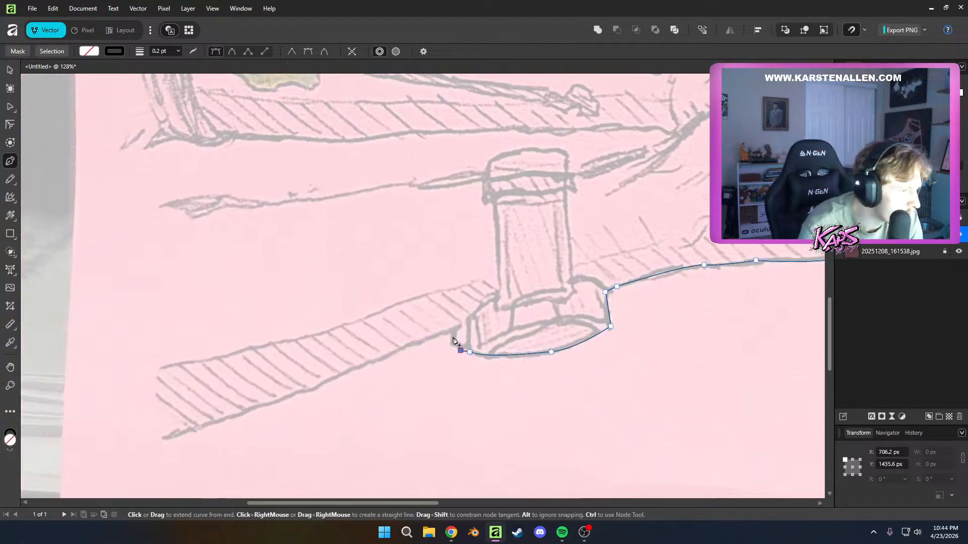
left_click(458, 325)
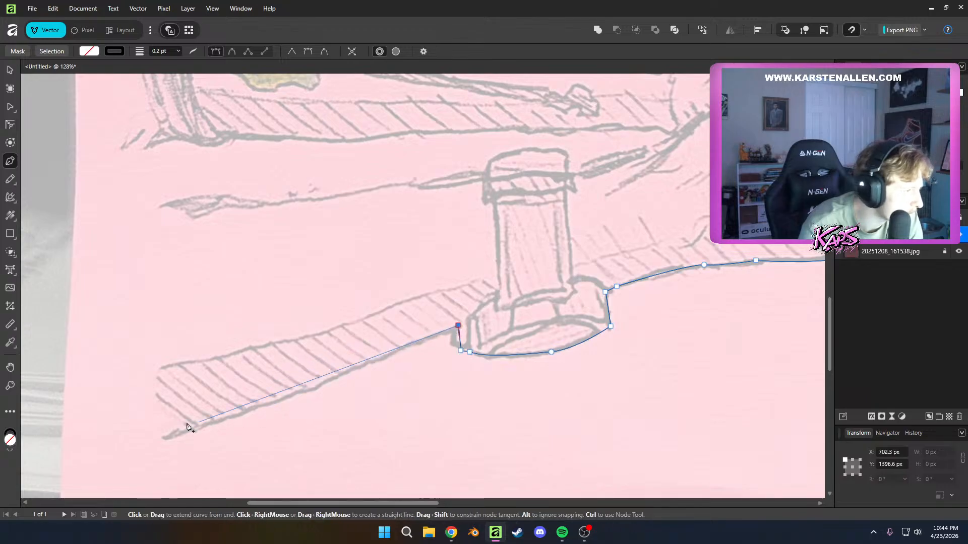
Trace the forearm's lower edge from the post's base to the arm's cut-off end
left_click(331, 380)
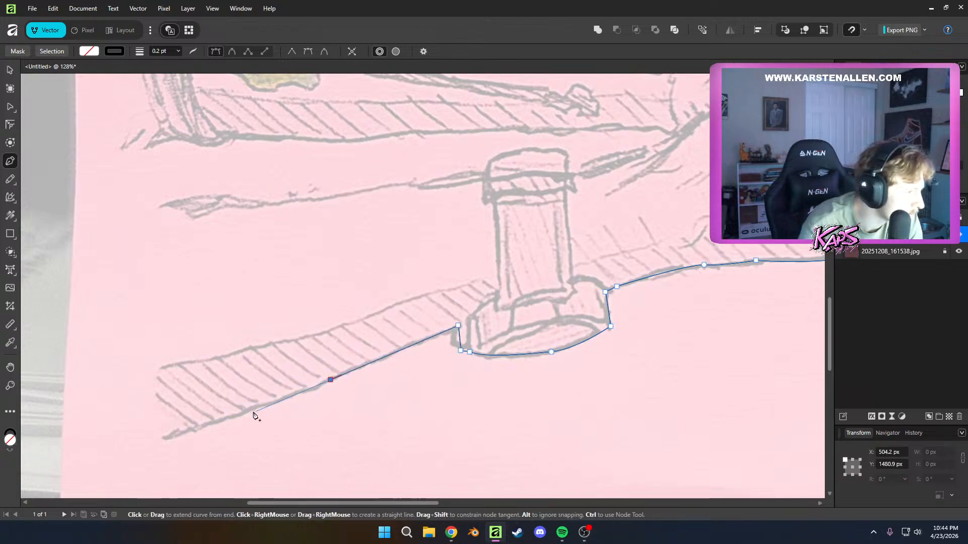
left_click(165, 439)
key("Escape")
scroll(209, 281, "down", 1)
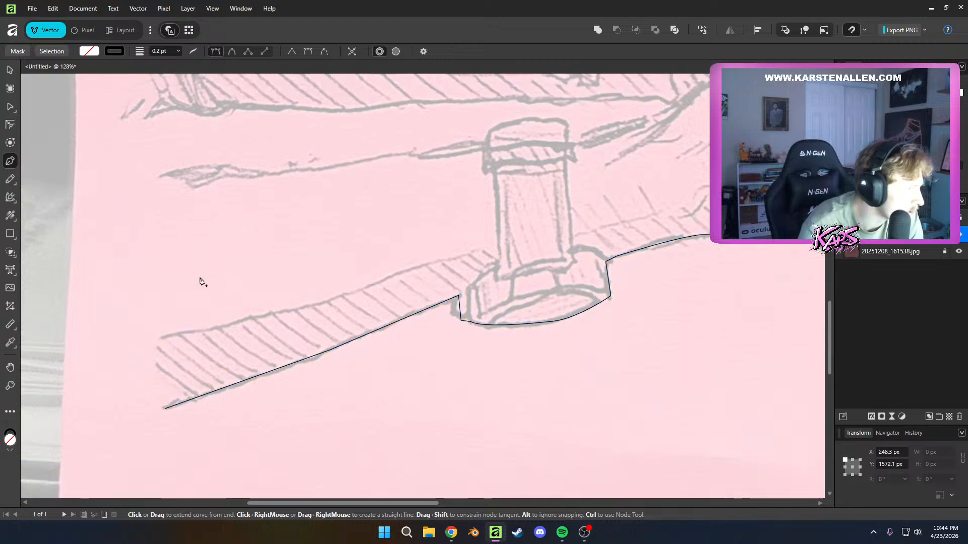
scroll(166, 262, "up", 10)
scroll(211, 290, "down", 8)
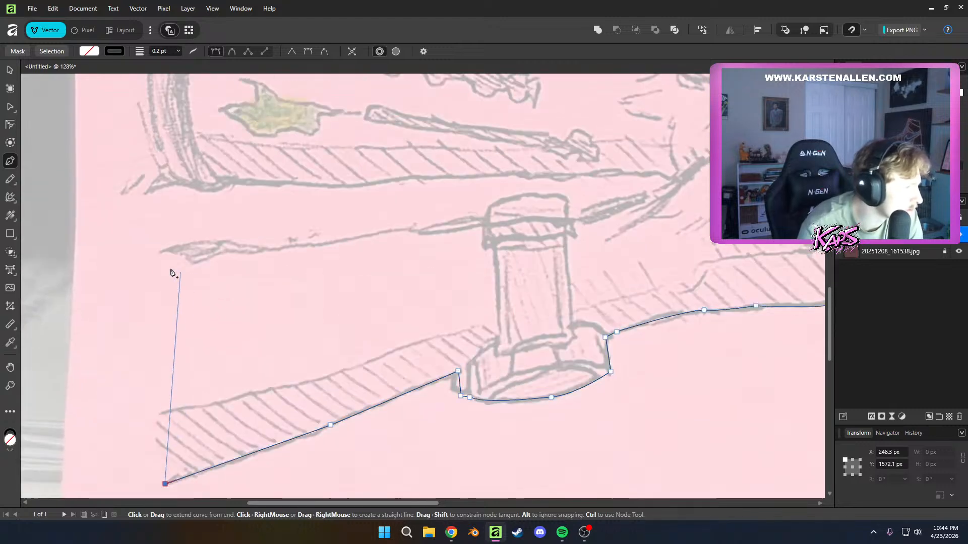
Close off the lower forearm's cut-off end with a straight edge and trace its upper edge with curved nodes to the upright post
left_click(159, 255)
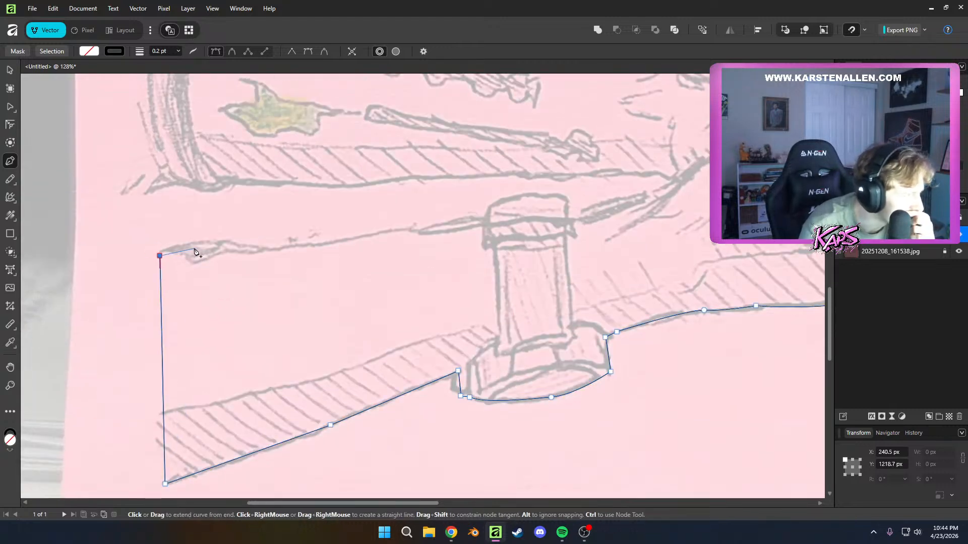
left_click_drag(214, 240, 290, 247)
left_click(366, 235)
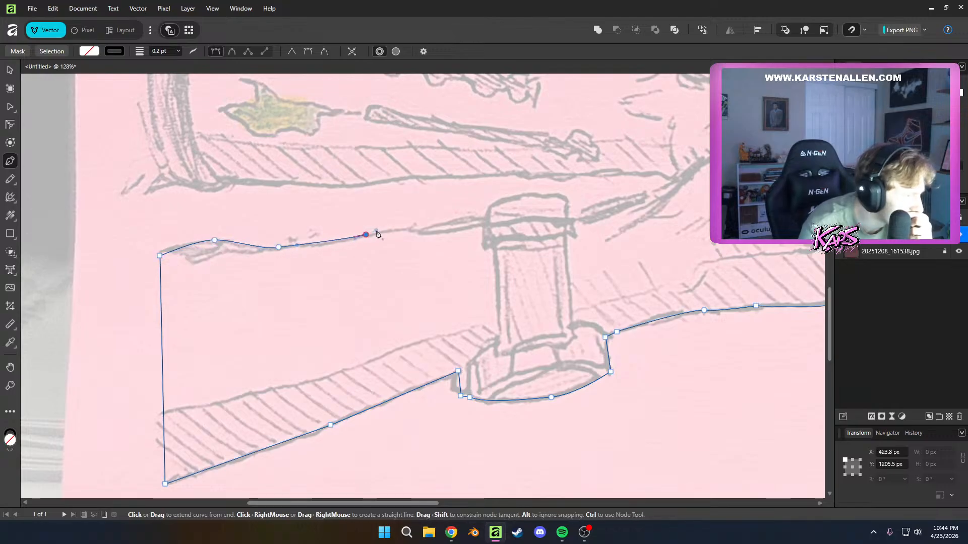
left_click_drag(413, 228, 491, 219)
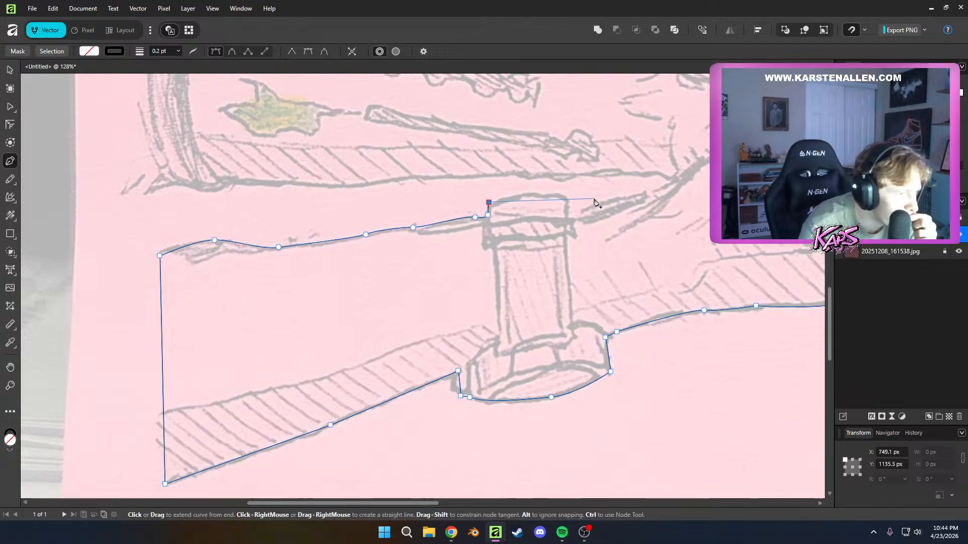
Trace the rounded cap of the post, drop down its far side, and start a short curve along the forearm's upper edge
left_click_drag(572, 199, 596, 202)
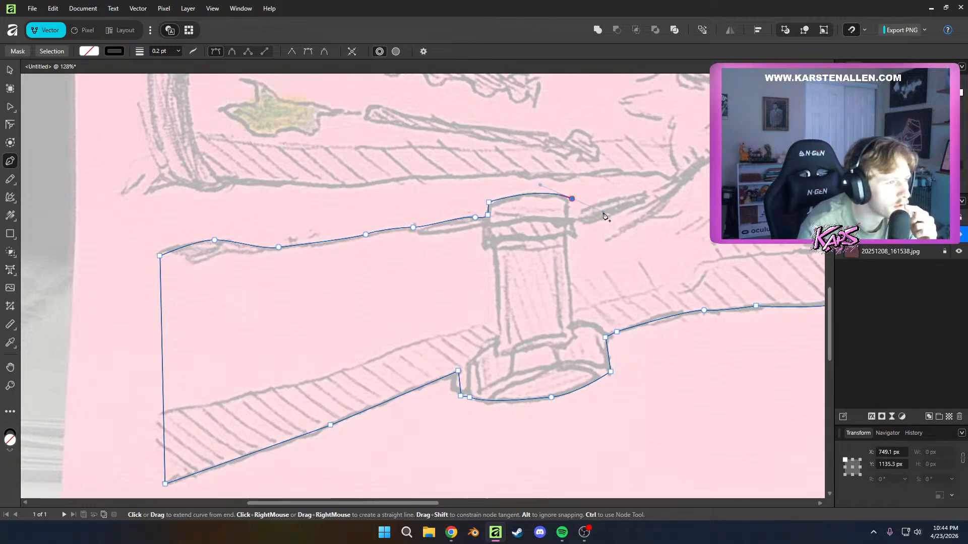
key("ctrl+z")
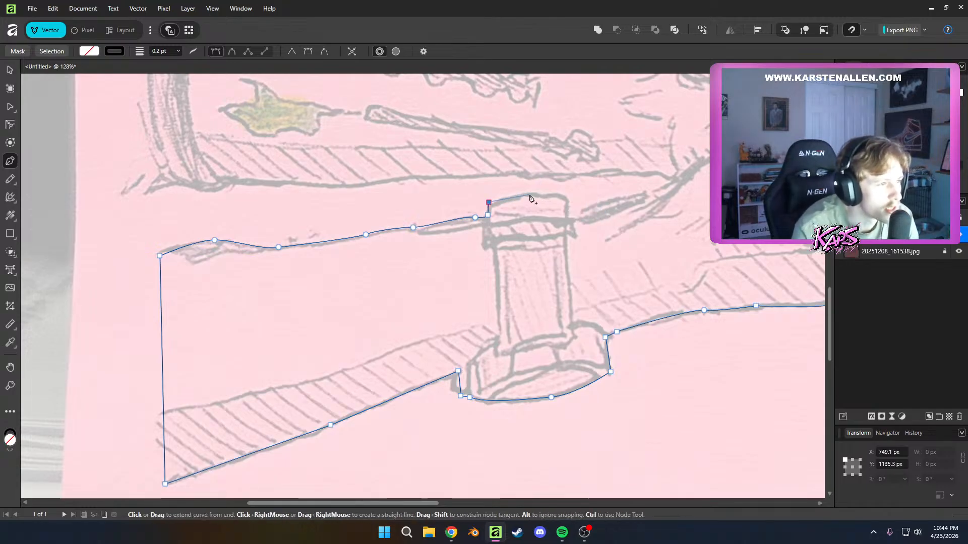
left_click_drag(533, 196, 547, 194)
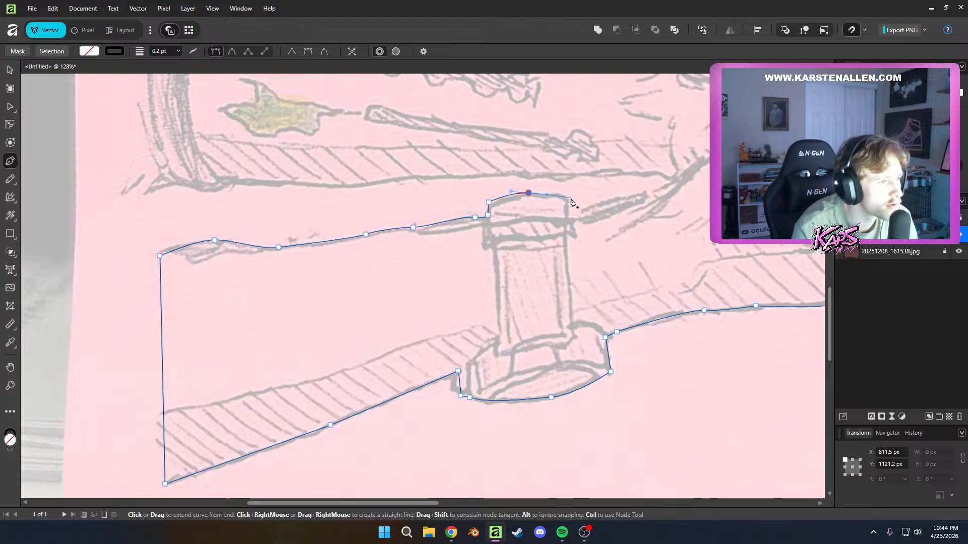
left_click(567, 202)
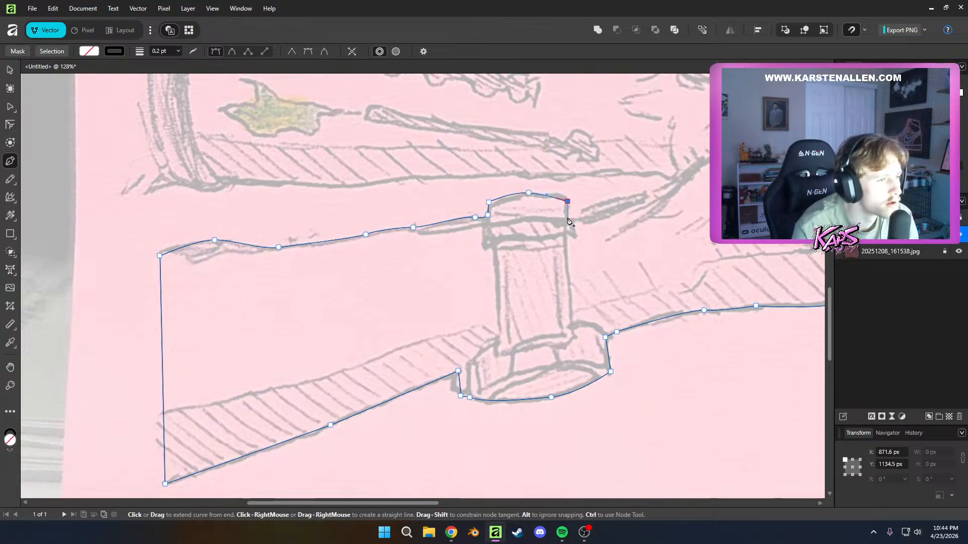
left_click(568, 216)
left_click(599, 215)
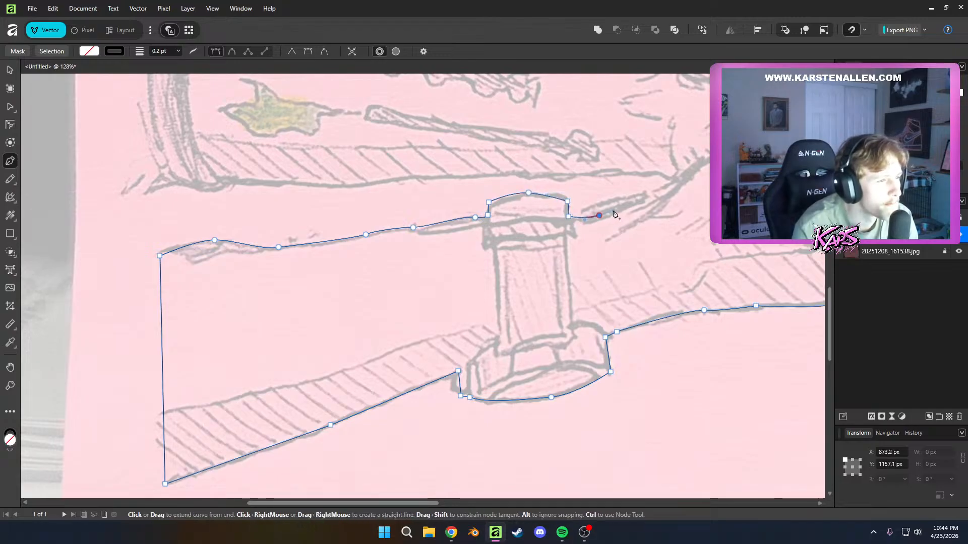
left_click(643, 195)
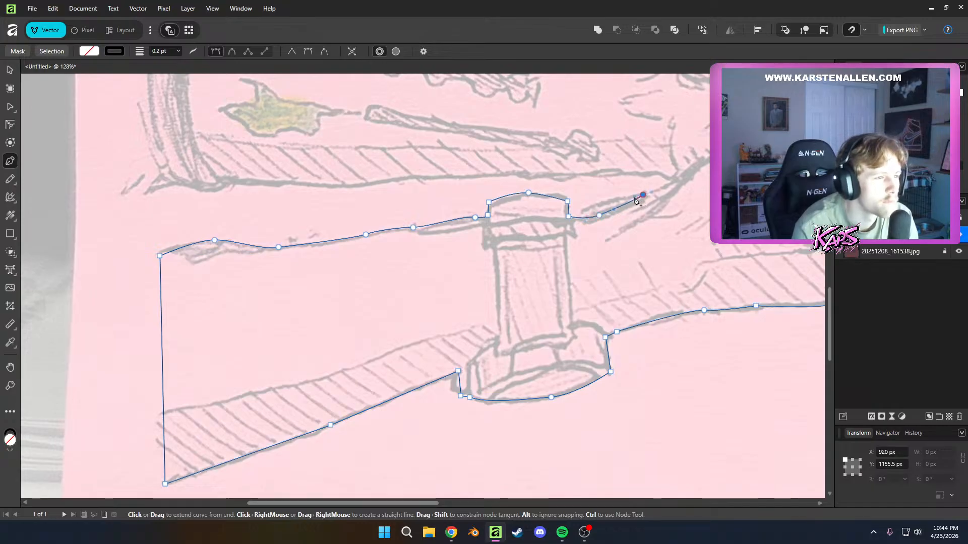
left_click_drag(629, 204, 640, 210)
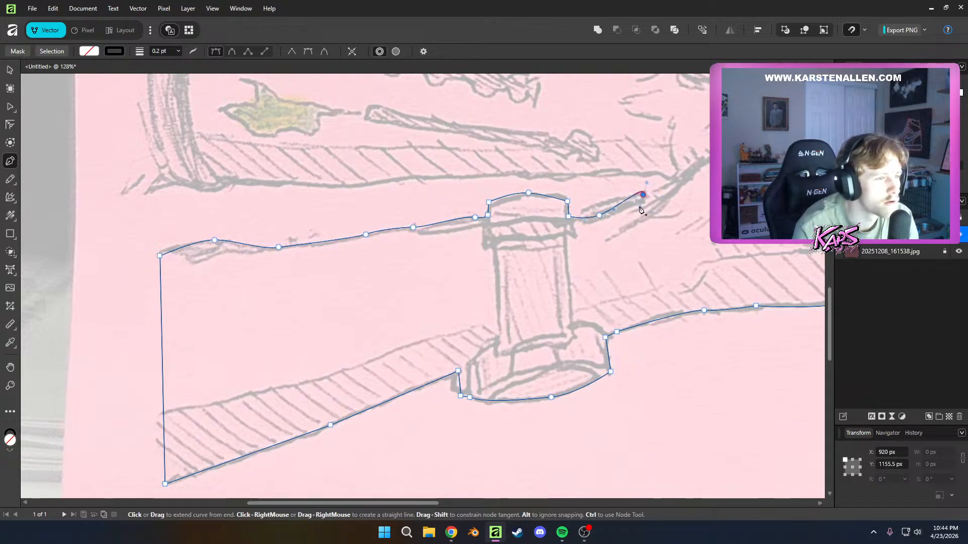
key("ctrl+z")
left_click(662, 188)
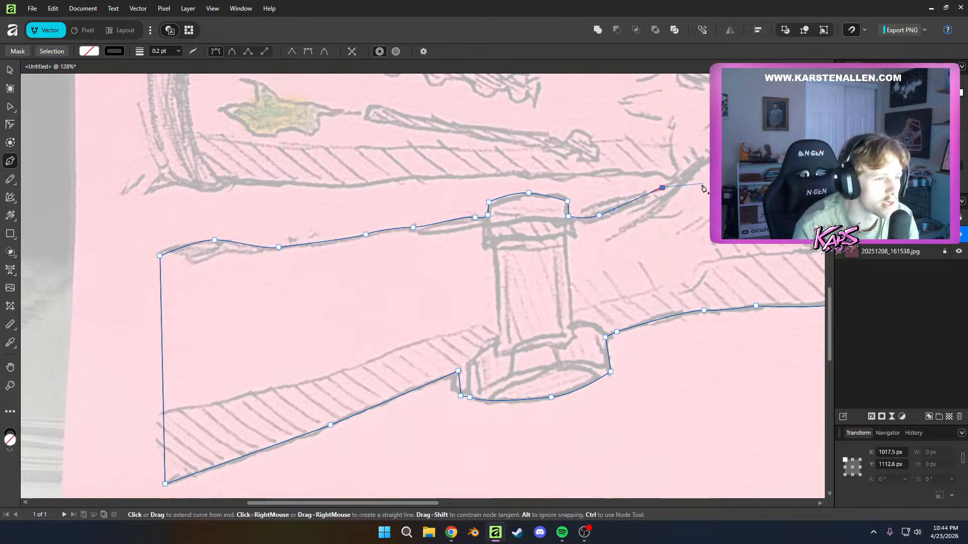
left_click_drag(697, 183, 592, 205)
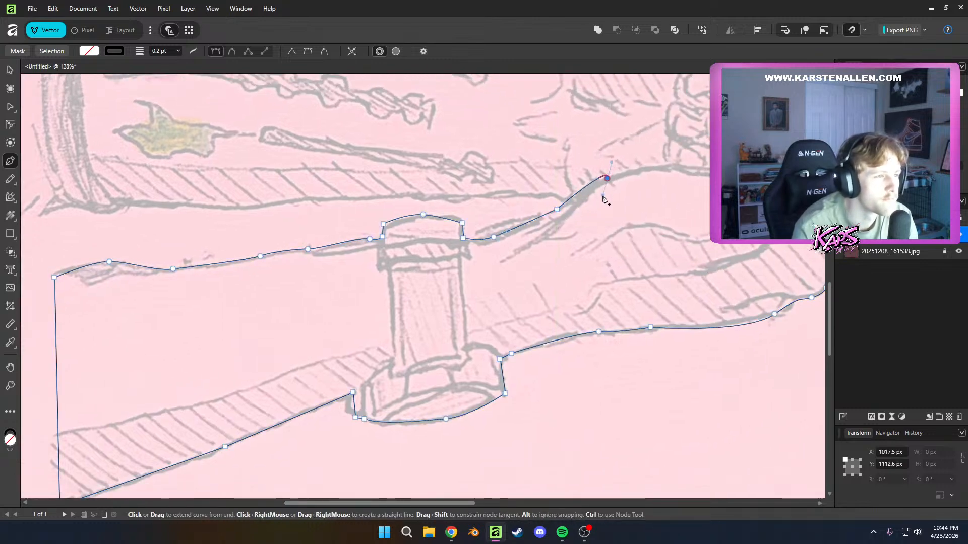
left_click_drag(586, 188, 591, 199)
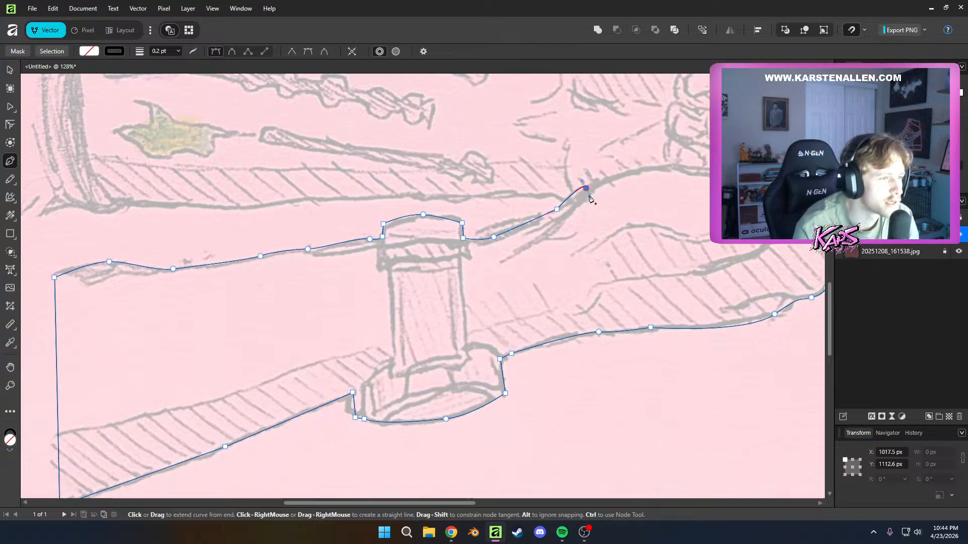
key("ctrl+z")
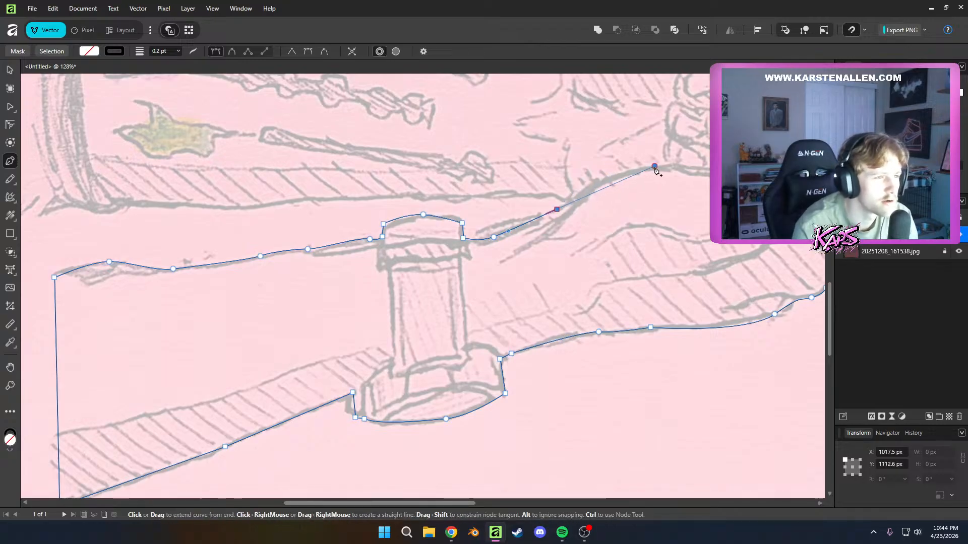
left_click_drag(655, 168, 701, 205)
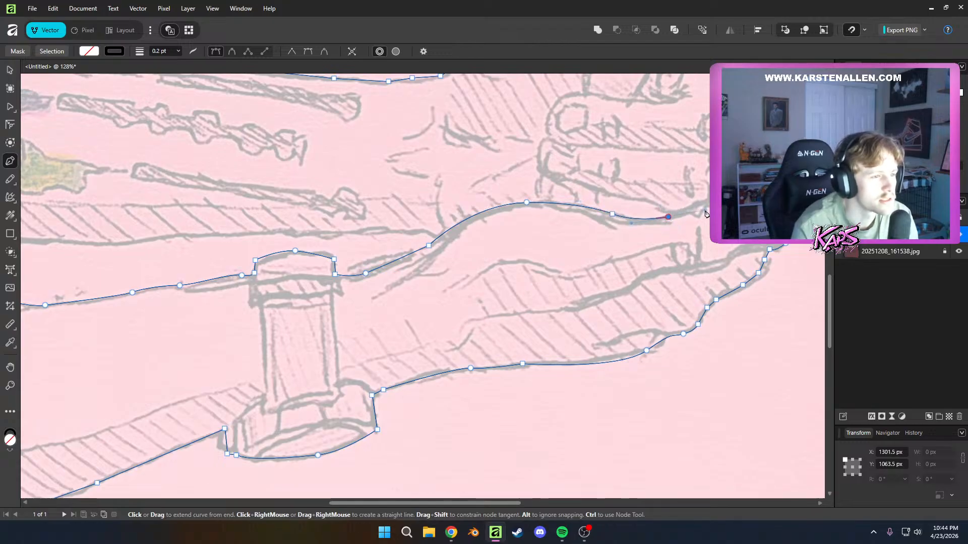
left_click_drag(566, 217, 573, 242)
key("ctrl+z")
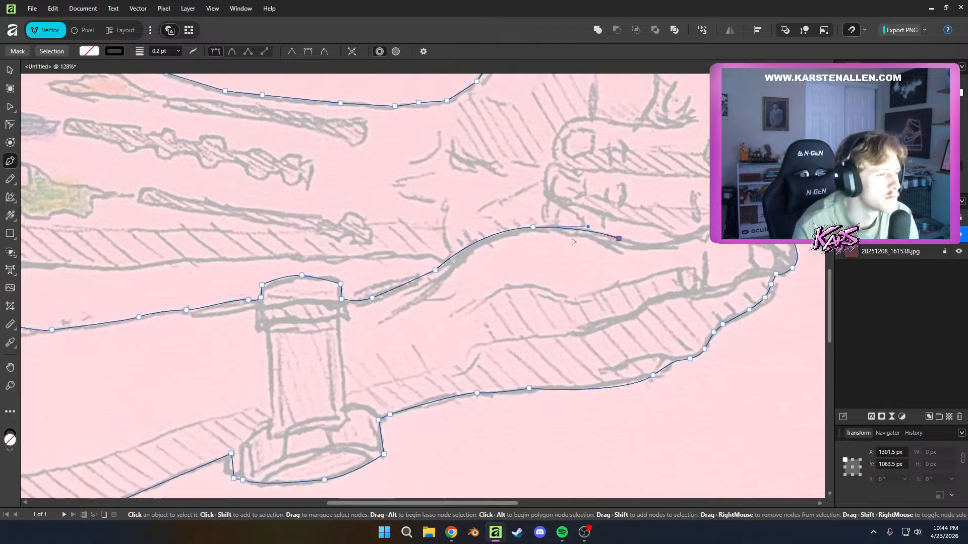
key("ctrl+z")
key("ctrl+z")
key("ctrl+z")
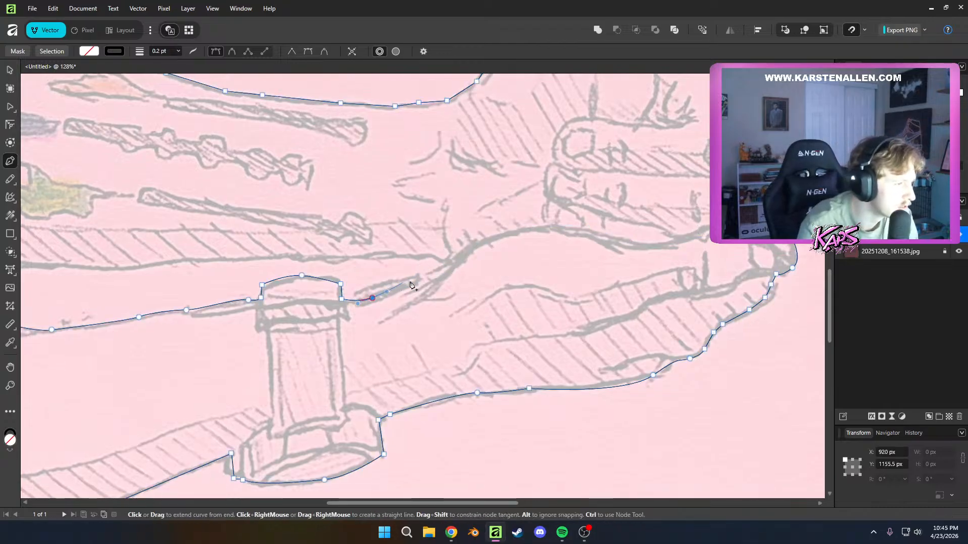
Trace up to the point where the two arms meet and turn the path back onto the upper forearm's lower edge
left_click_drag(424, 276, 447, 264)
key("ctrl+z")
key("ctrl+z")
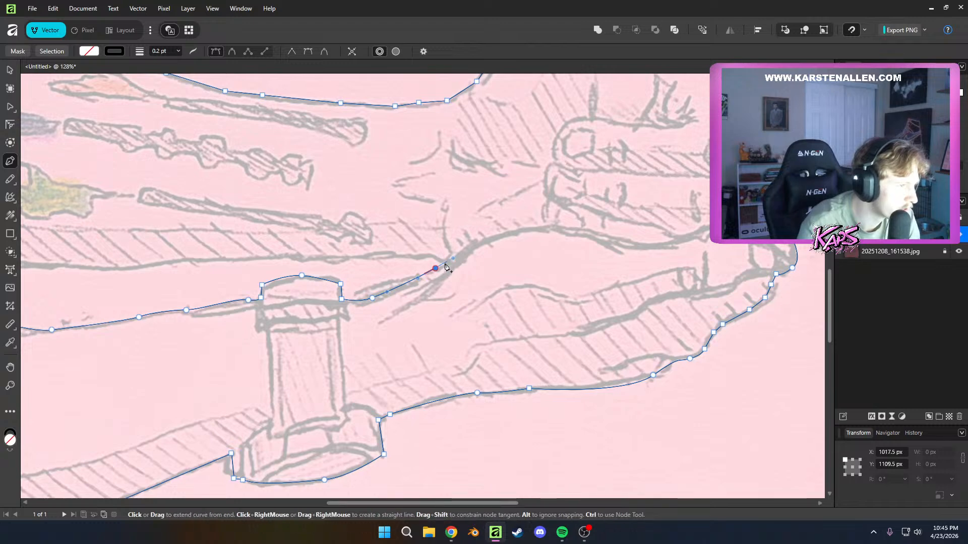
left_click(445, 264)
left_click(435, 258)
left_click(418, 258)
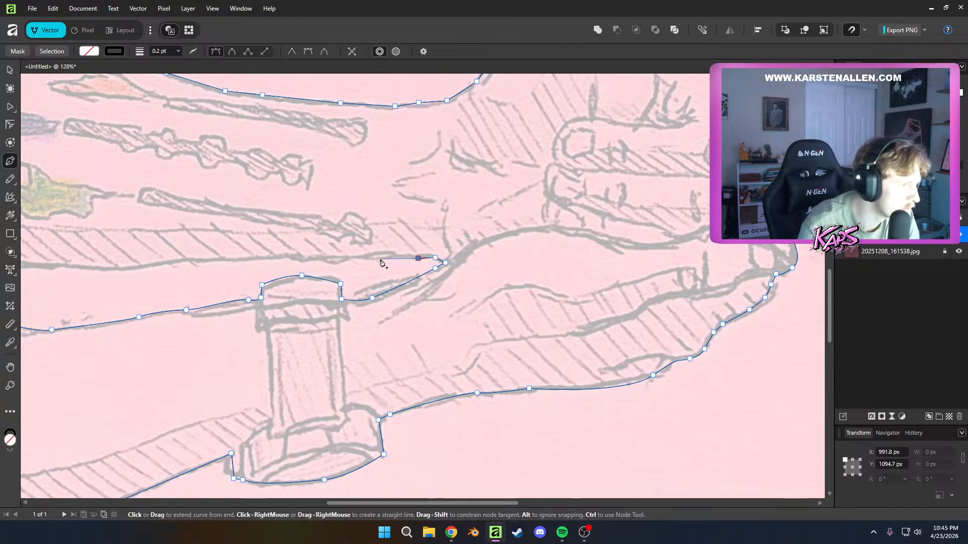
Trace the upper forearm's lower edge with corner nodes from the meeting point of the arms toward the sleeve cuff
left_click(380, 259)
left_click(324, 258)
left_click_drag(324, 258, 596, 240)
left_click(496, 243)
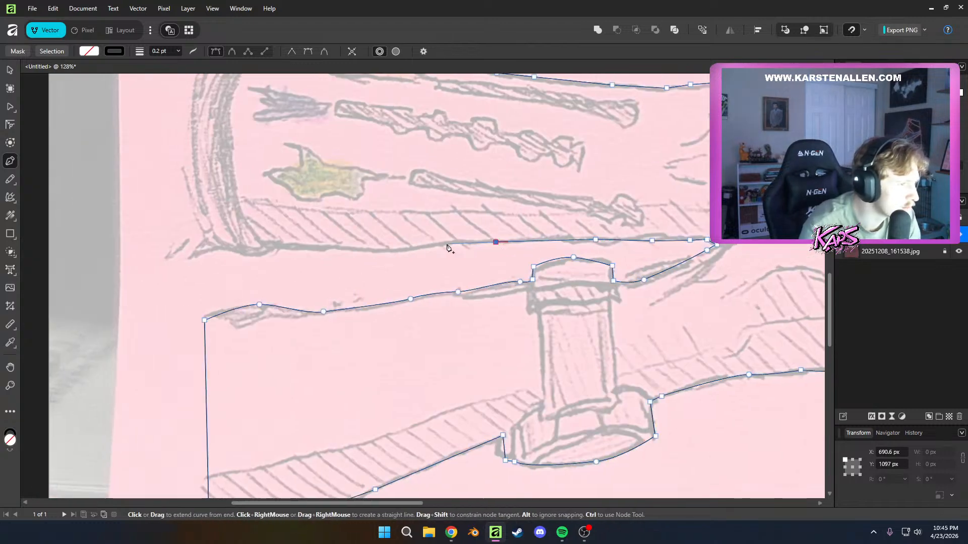
left_click(446, 244)
left_click(398, 249)
left_click(334, 249)
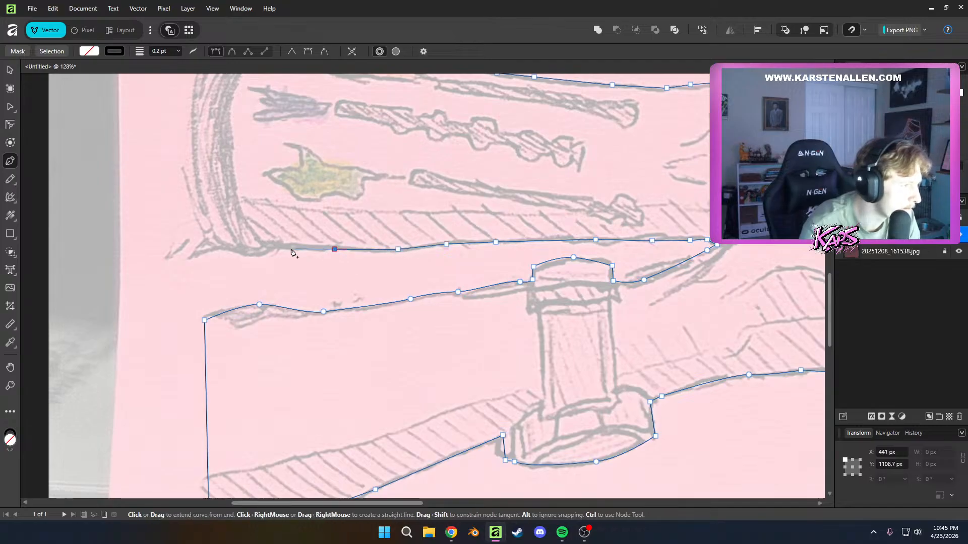
Trace the lower end of the sleeve cuff and close the outline with a straight edge to its starting node
left_click(269, 247)
left_click(242, 255)
left_click(223, 250)
left_click(204, 251)
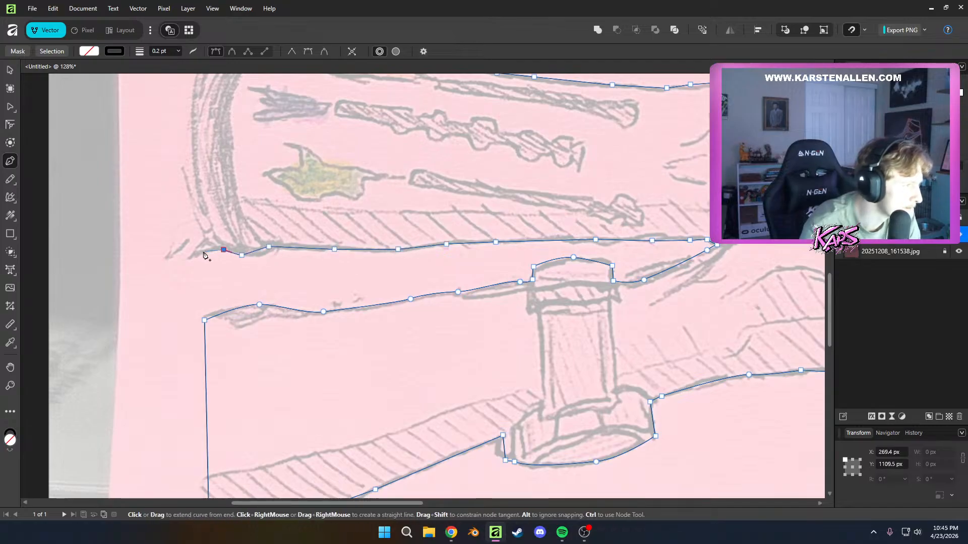
left_click(181, 257)
left_click_drag(180, 258, 260, 405)
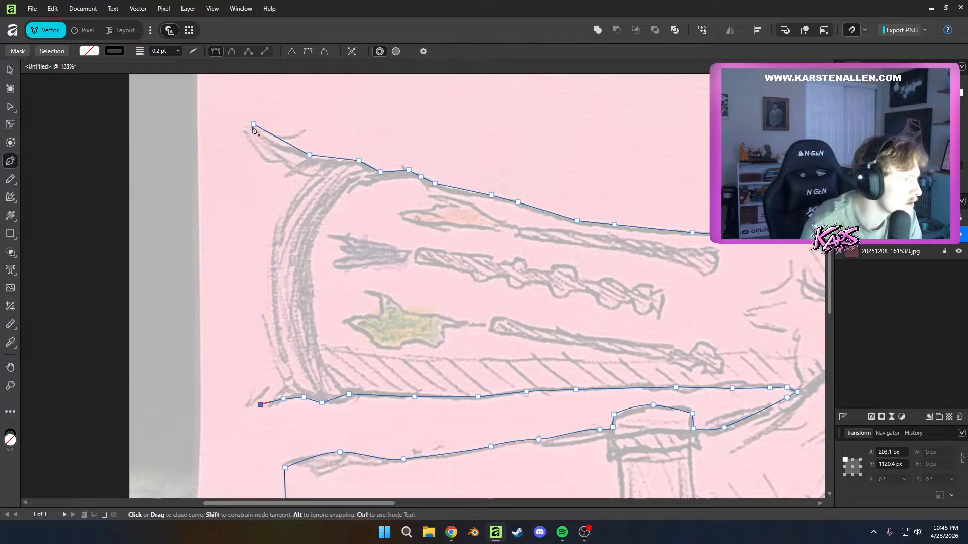
left_click(253, 125)
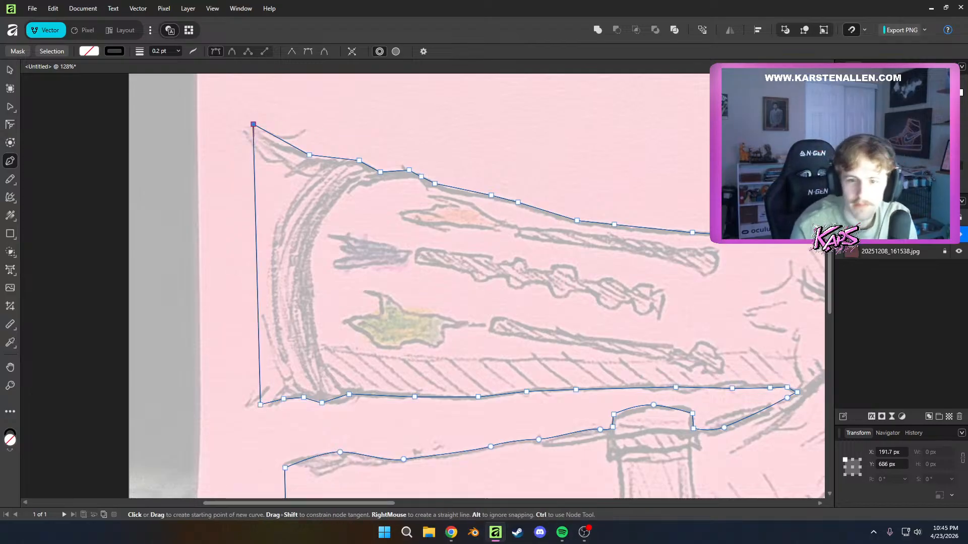
Set the closed outline's stroke width to 2 pt
scroll(482, 335, "down", 3)
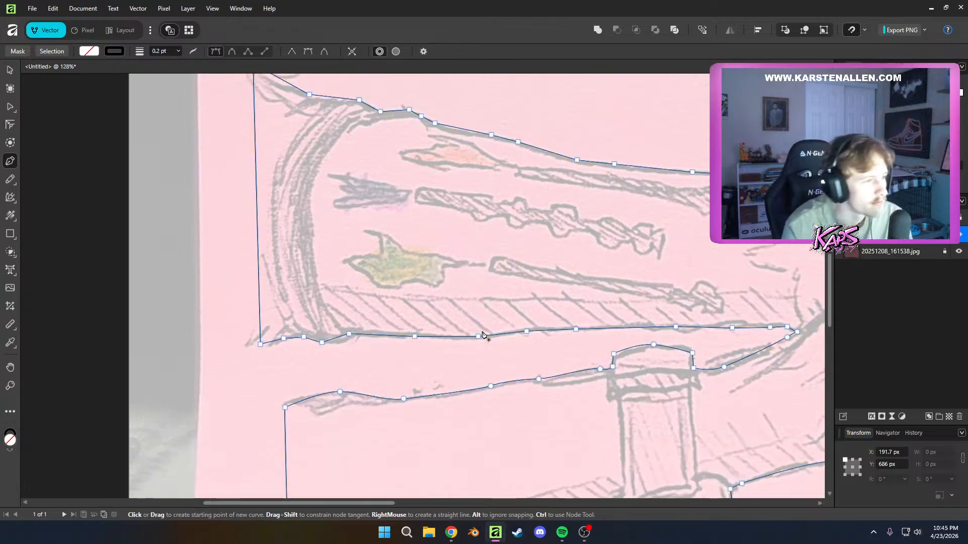
scroll(482, 336, "up", 2)
scroll(522, 332, "down", 5, "ctrl")
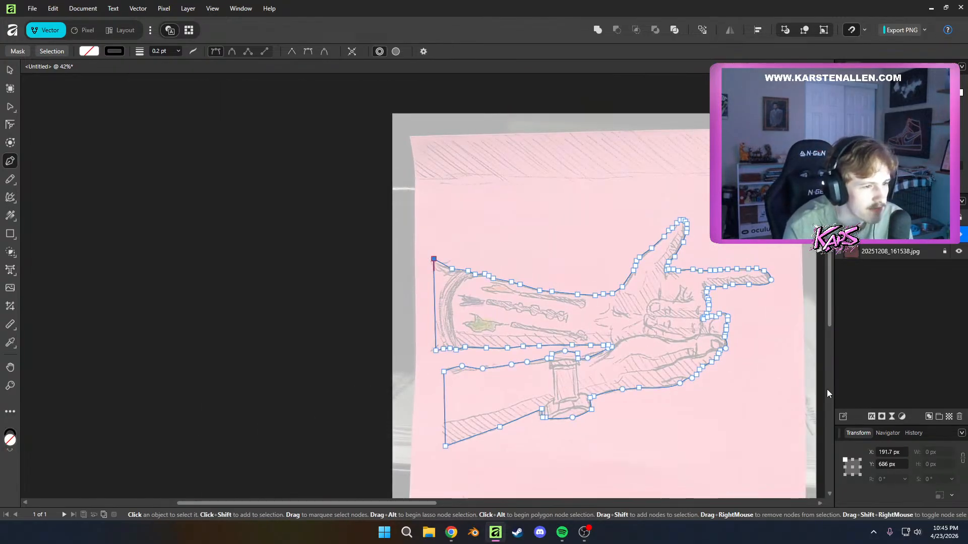
scroll(827, 389, "up", 2, "ctrl")
scroll(756, 404, "down", 1, "ctrl")
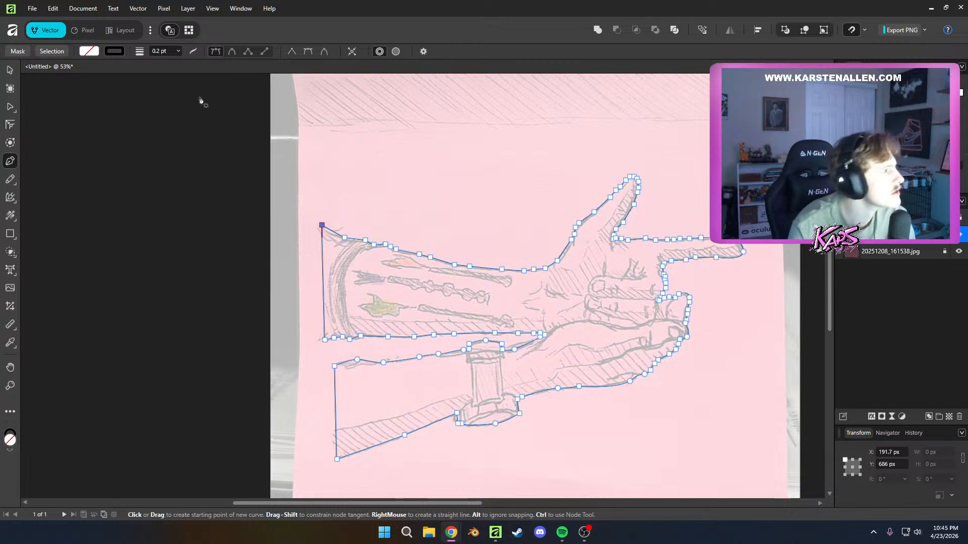
left_click_drag(371, 233, 313, 198)
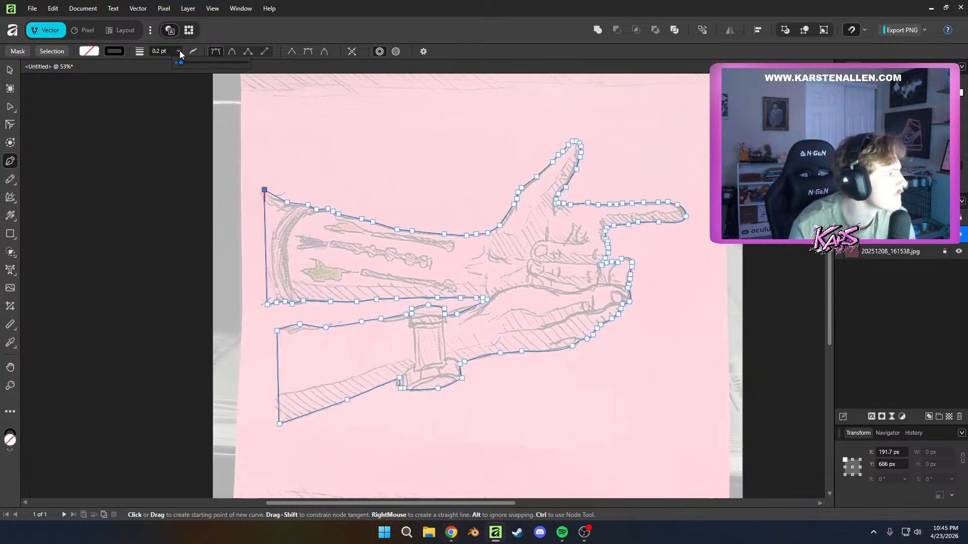
mouse_move(182, 63)
left_mouse_down()
mouse_move(207, 65)
mouse_move(199, 67)
left_mouse_up()
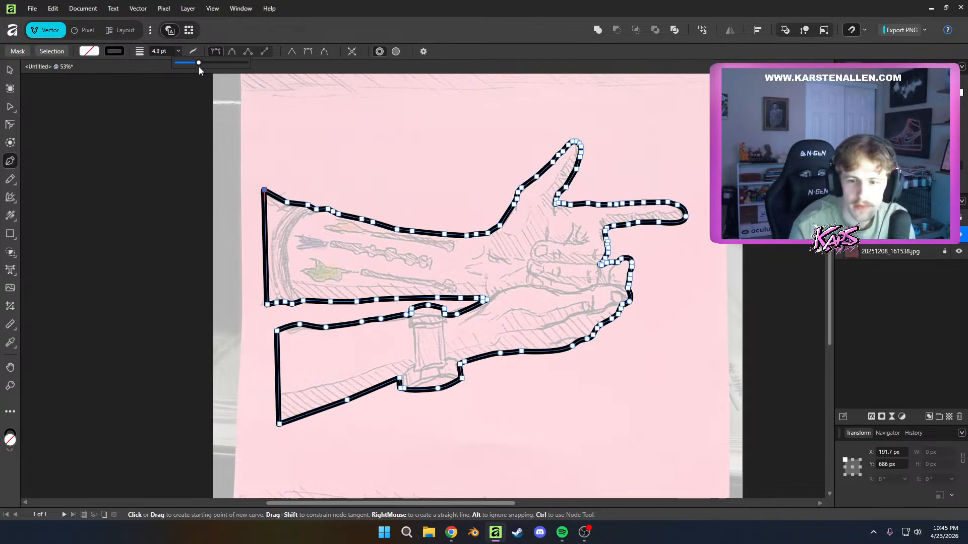
left_click_drag(199, 67, 194, 67)
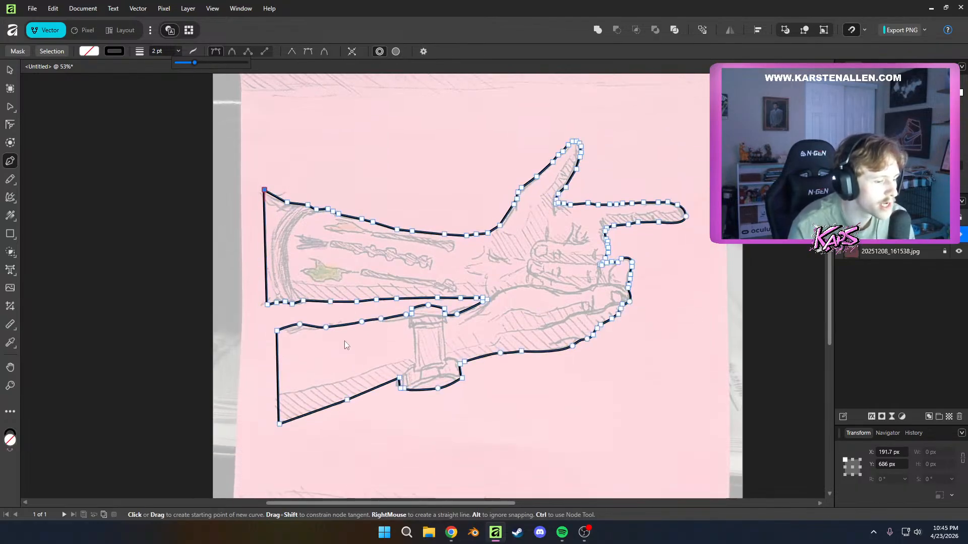
scroll(333, 348, "up", 4)
scroll(335, 352, "down", 3)
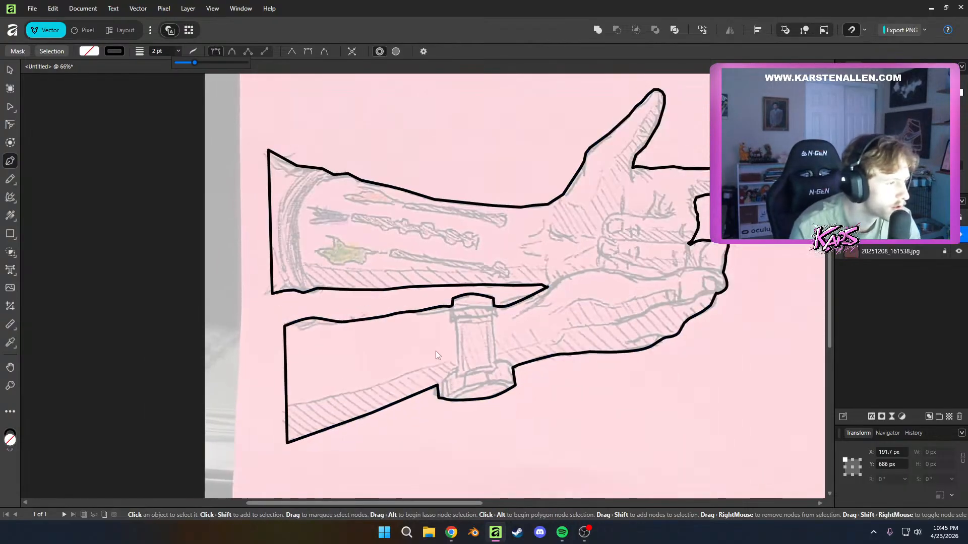
scroll(453, 356, "down", 2)
scroll(476, 361, "up", 4)
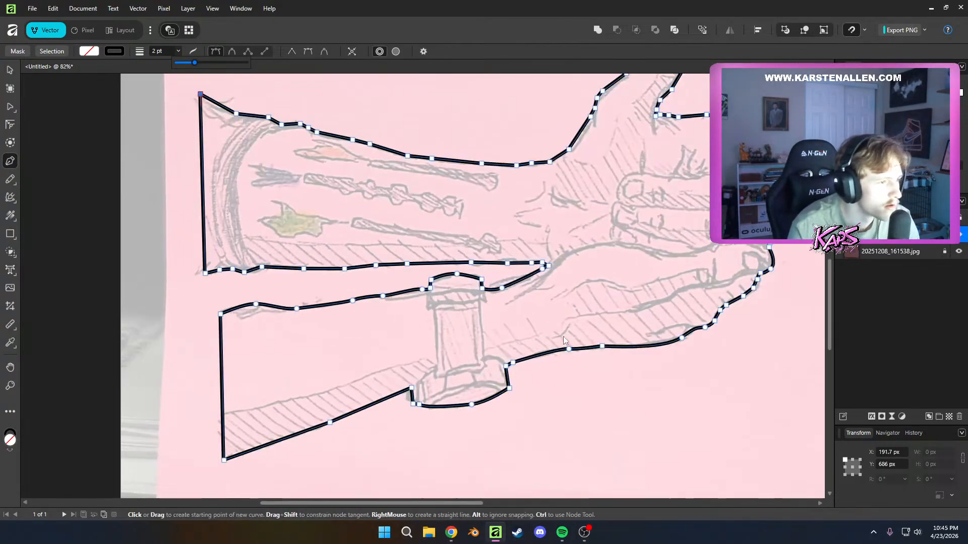
key("n")
left_click(548, 265)
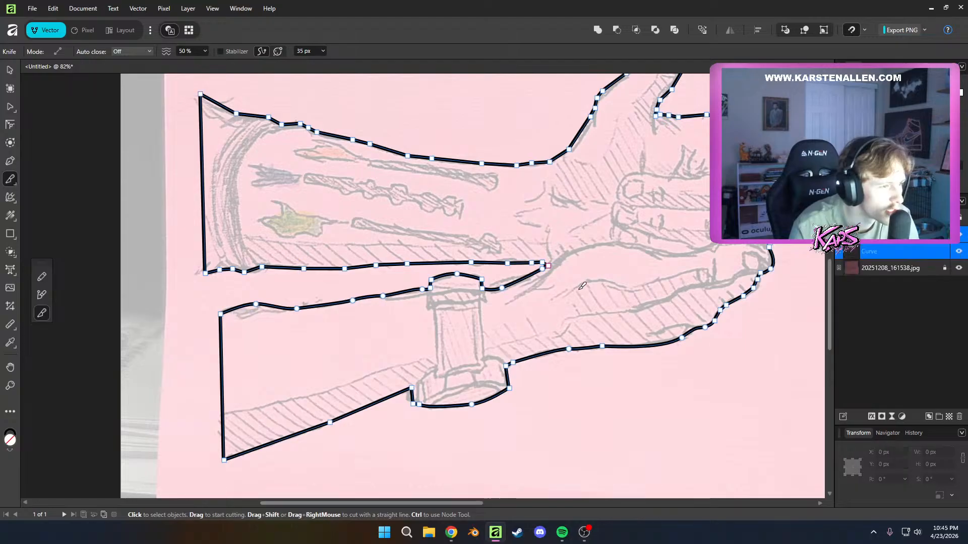
left_click_drag(573, 291, 594, 281)
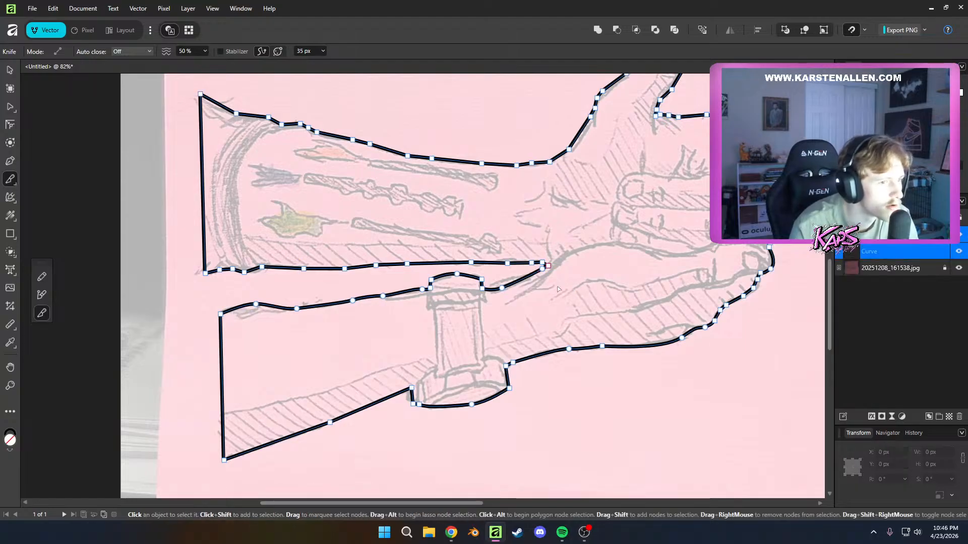
key("ctrl+z")
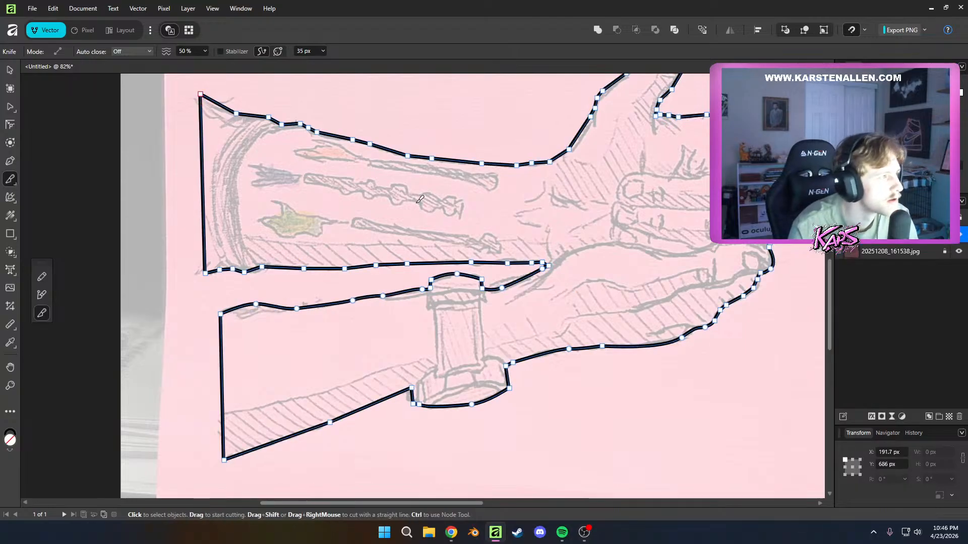
Make a Knife cut in the closed outline at the lower hand
left_click_drag(335, 203, 320, 248)
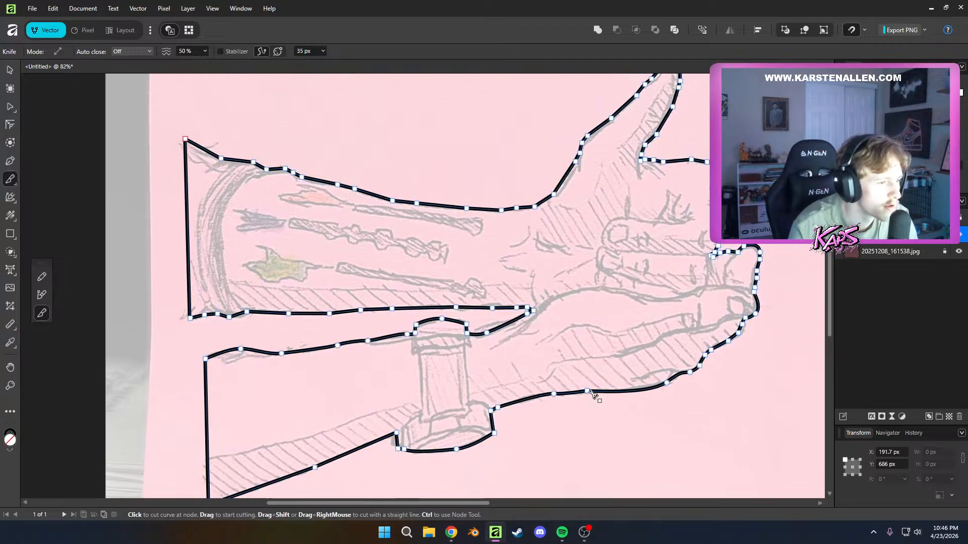
left_click_drag(620, 357, 585, 373)
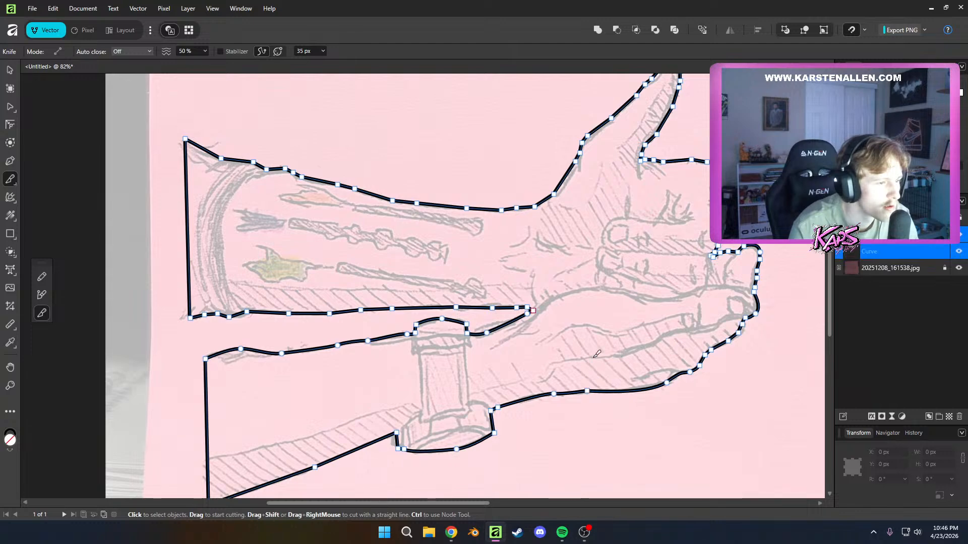
Trace the upper edge of the lower forearm's hatched shadow with the Pen tool, from the forearm's straight end to the post
key("p")
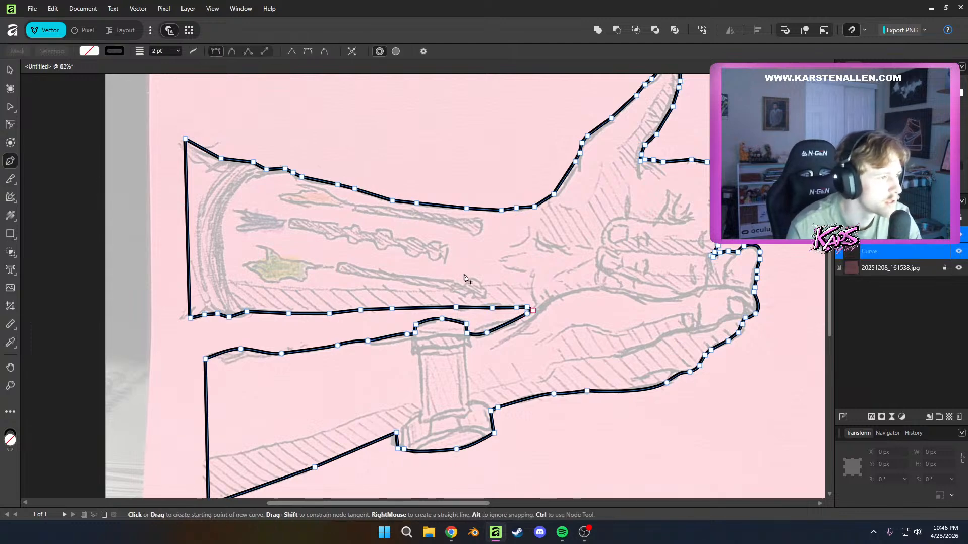
scroll(630, 352, "up", 1)
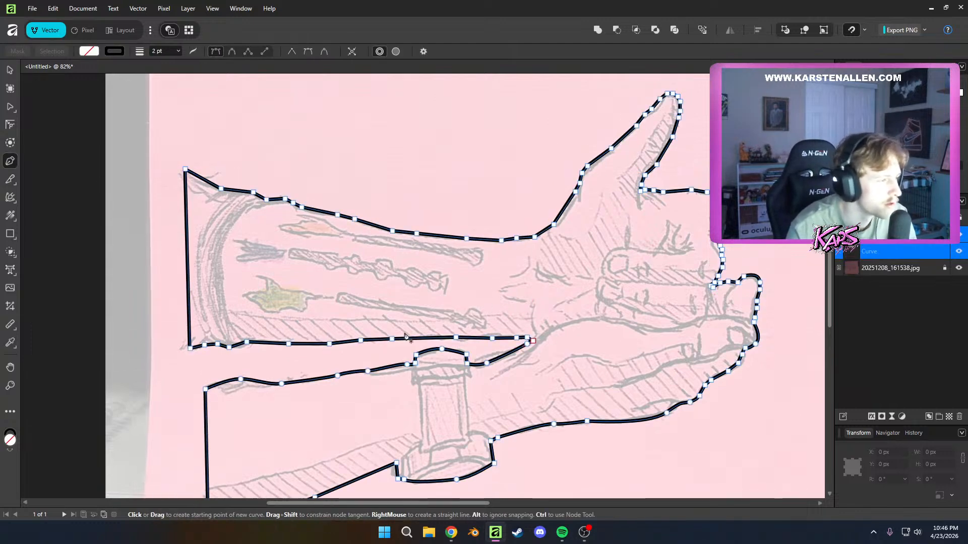
scroll(324, 454, "down", 1)
left_click(207, 458)
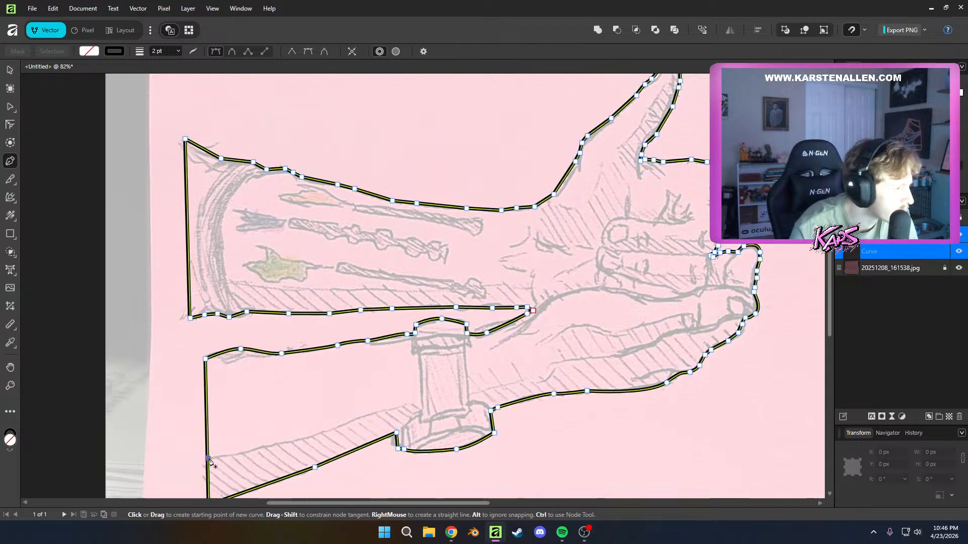
left_click(245, 453)
left_click(291, 441)
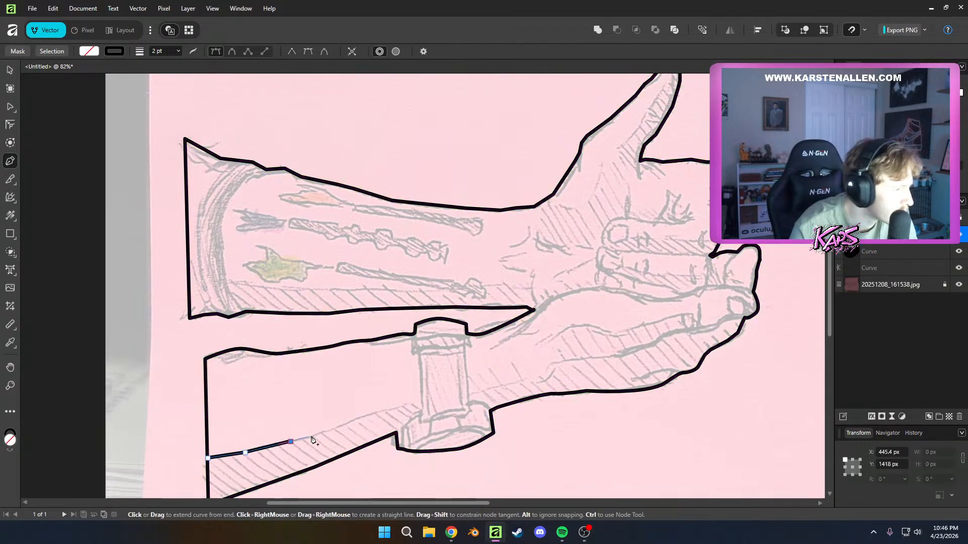
left_click(327, 433)
left_click(367, 416)
left_click(406, 405)
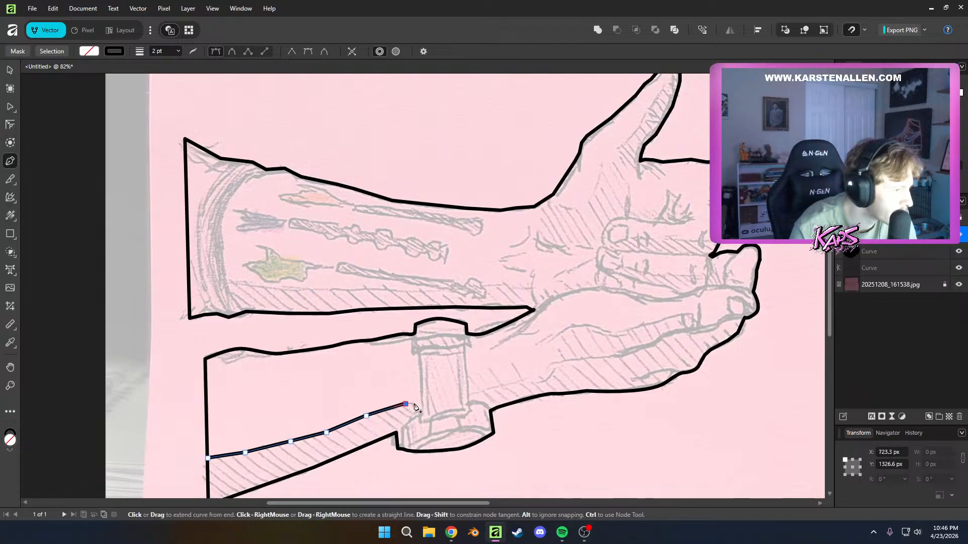
left_click(422, 411)
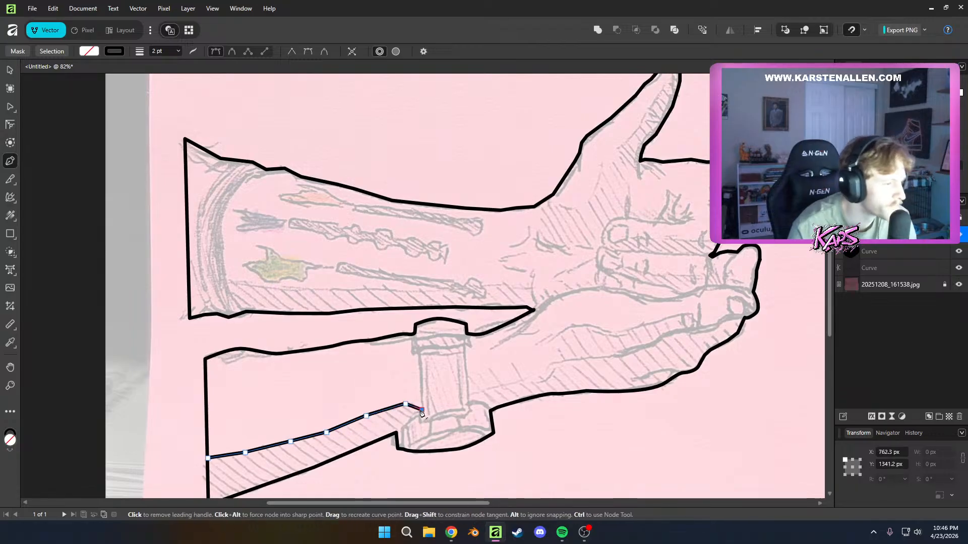
Continue the shadow path down around the near side of the post's base to the outline and leave the path open
left_click(408, 421)
left_click(402, 429)
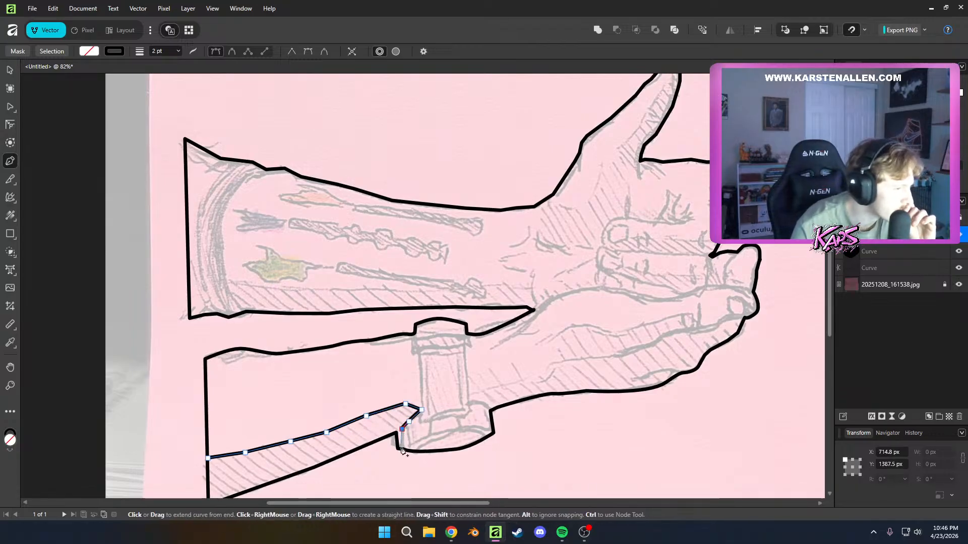
left_click(402, 446)
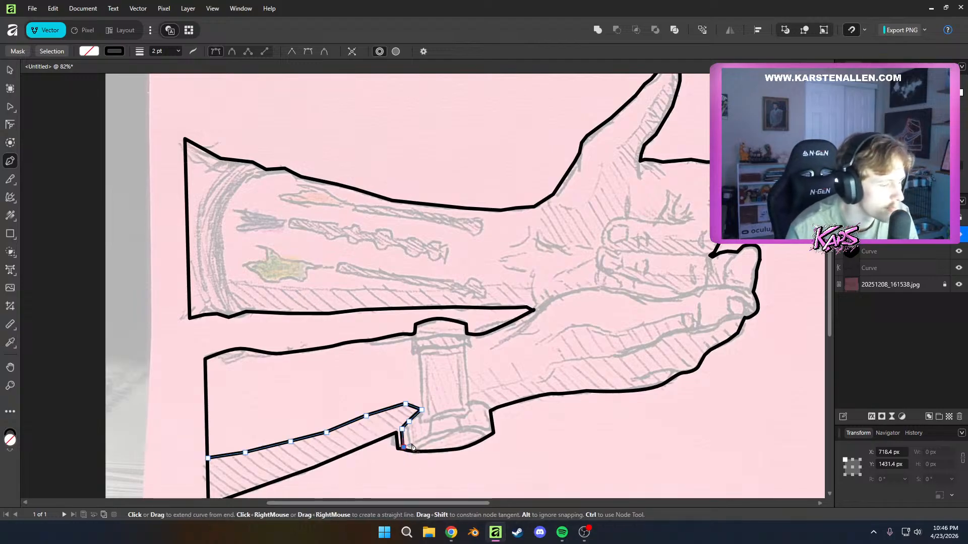
right_click(413, 448)
key("Escape")
key("Escape")
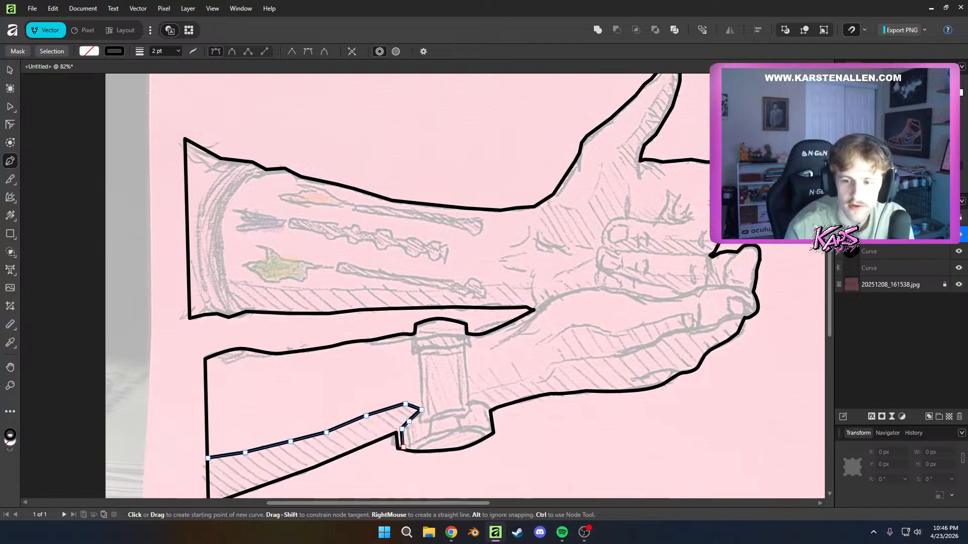
left_click(90, 52)
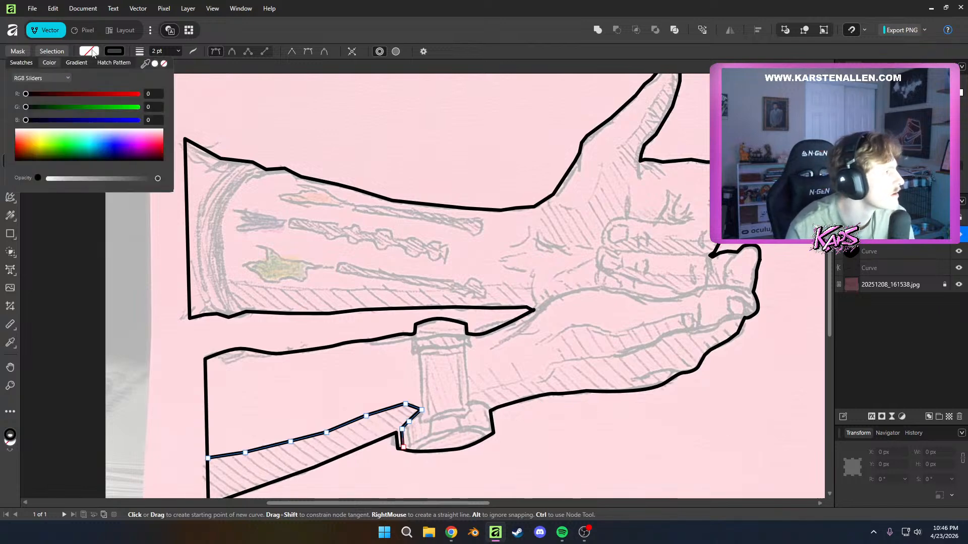
left_click(37, 160)
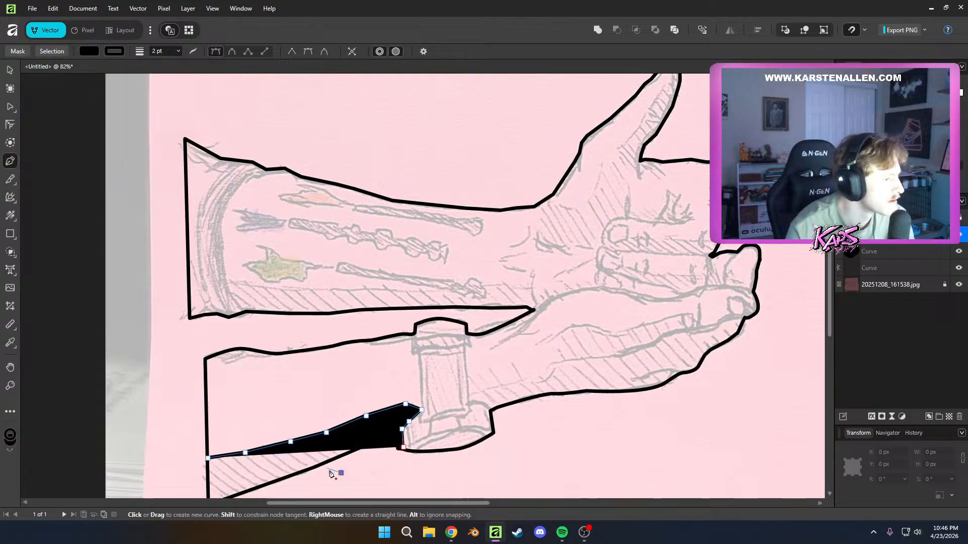
left_click(397, 445)
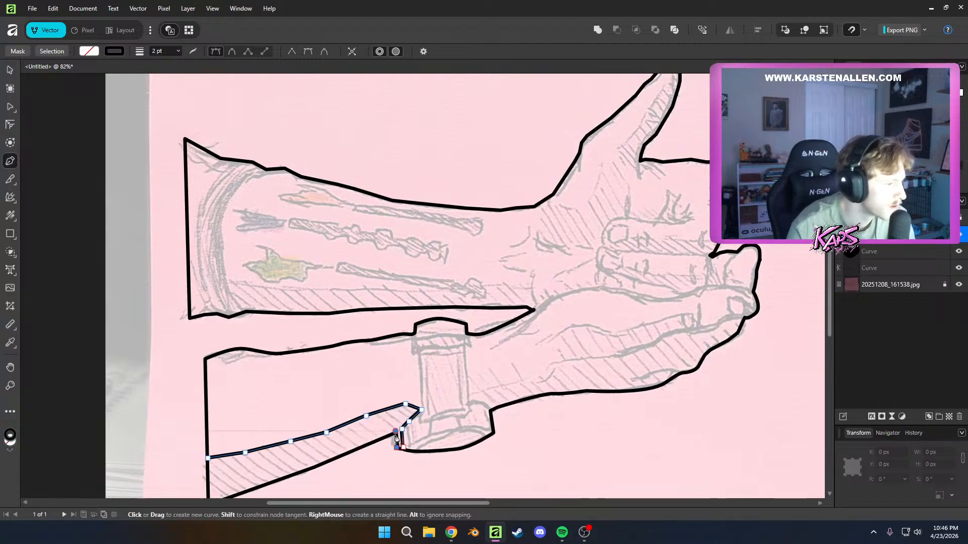
key("ctrl")
key("BackSpace")
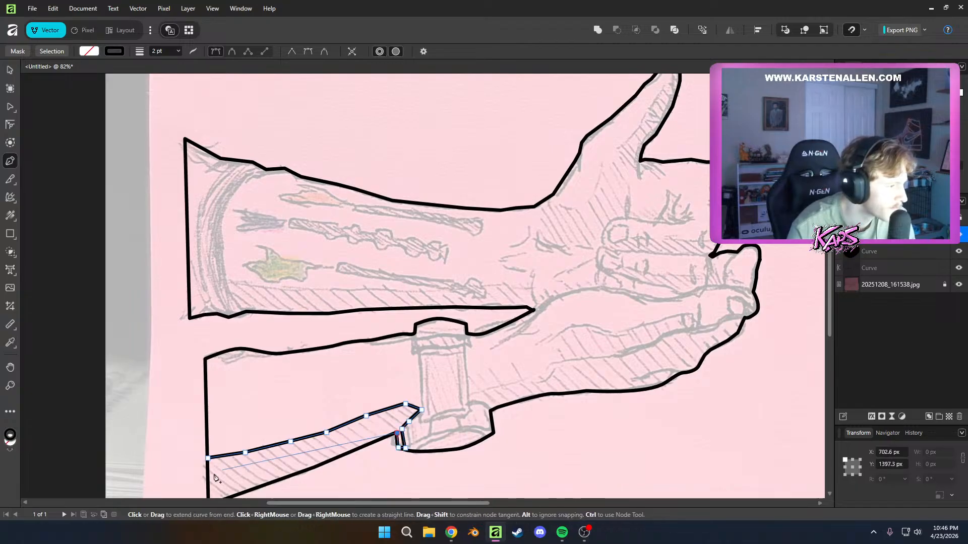
Run the shadow path along the forearm's bottom edge, close it at its starting node and fill the shape with black
left_click_drag(247, 491, 285, 439)
left_click(251, 453)
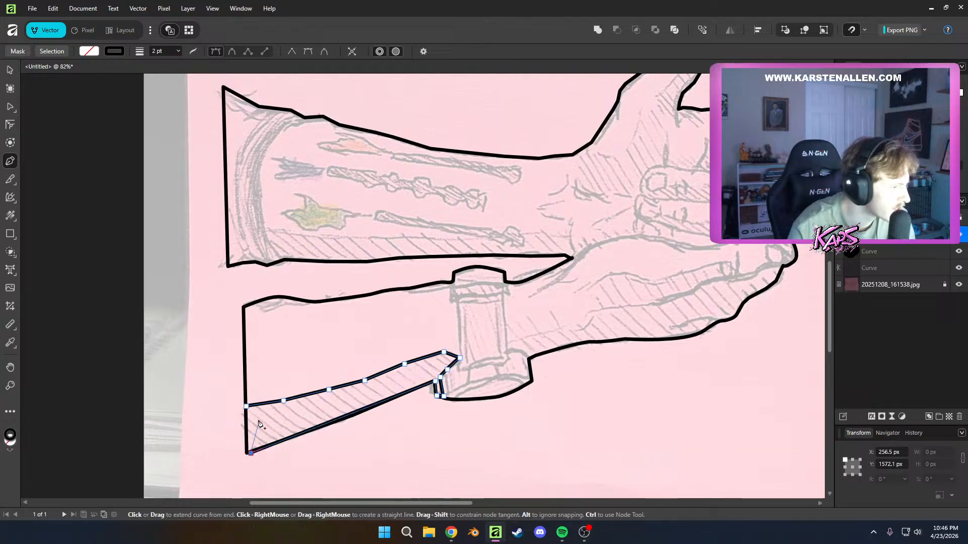
left_click(246, 406)
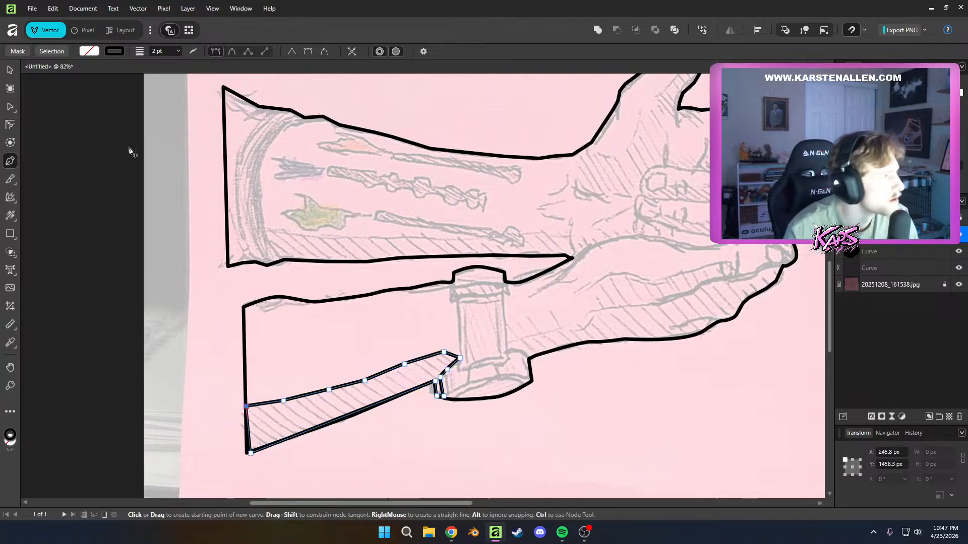
left_click(89, 51)
left_click(29, 154)
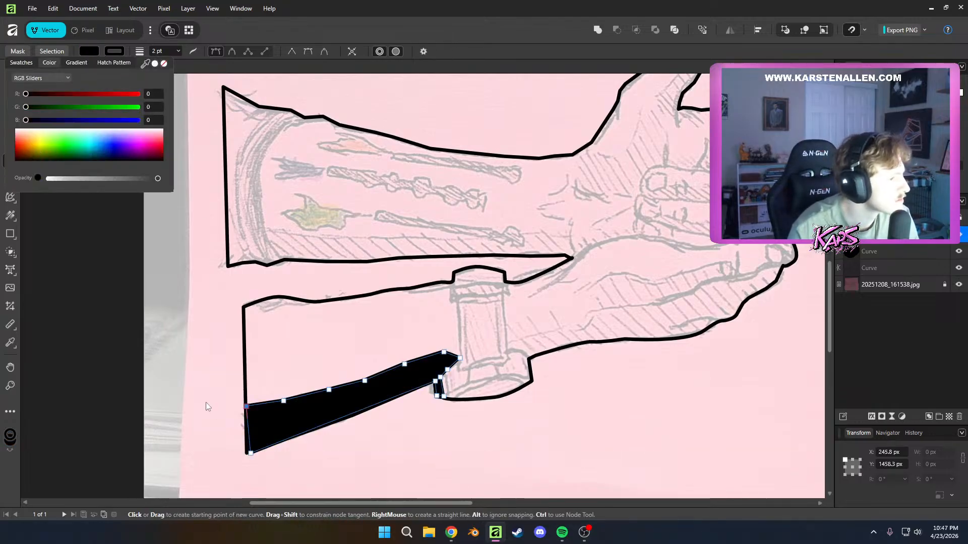
Start a second shadow path at the far corner of the post's base, curving over the base and along the wrist's hatching edge
scroll(452, 395, "right", 2)
scroll(474, 389, "up", 1)
scroll(660, 435, "up", 2)
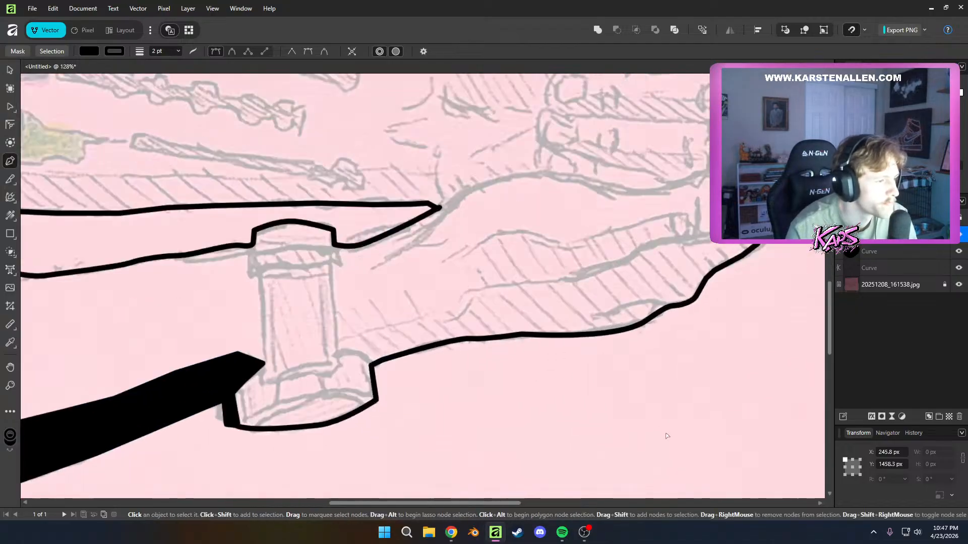
left_click_drag(372, 364, 363, 352)
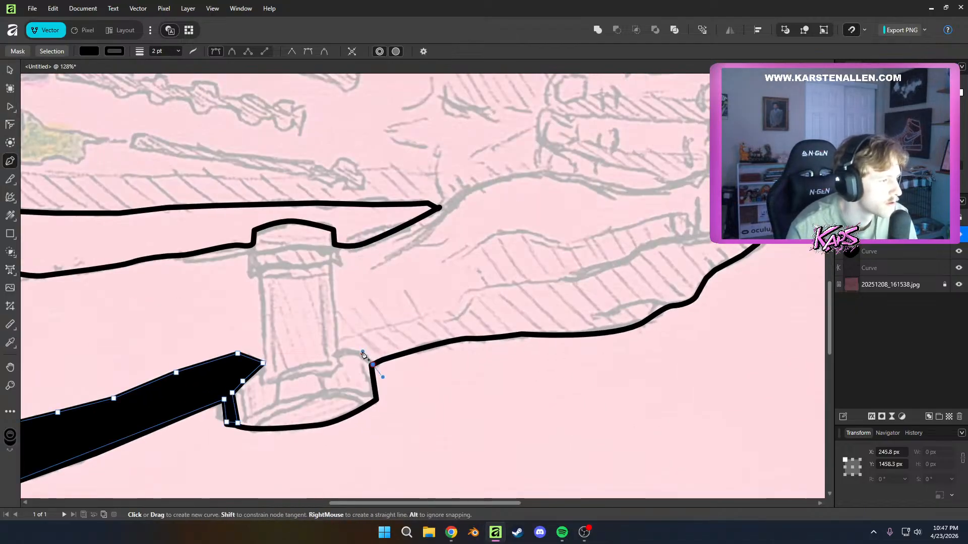
left_click(339, 351)
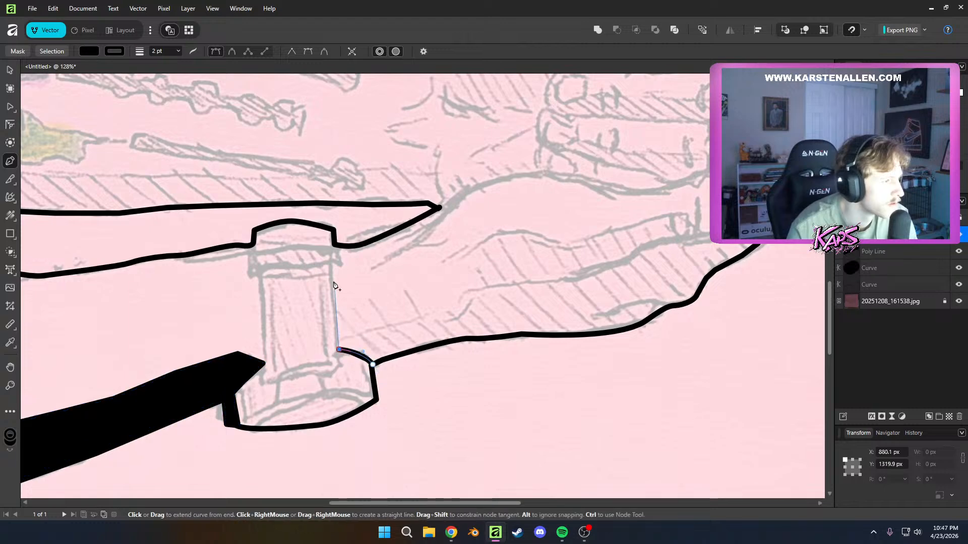
left_click(339, 339)
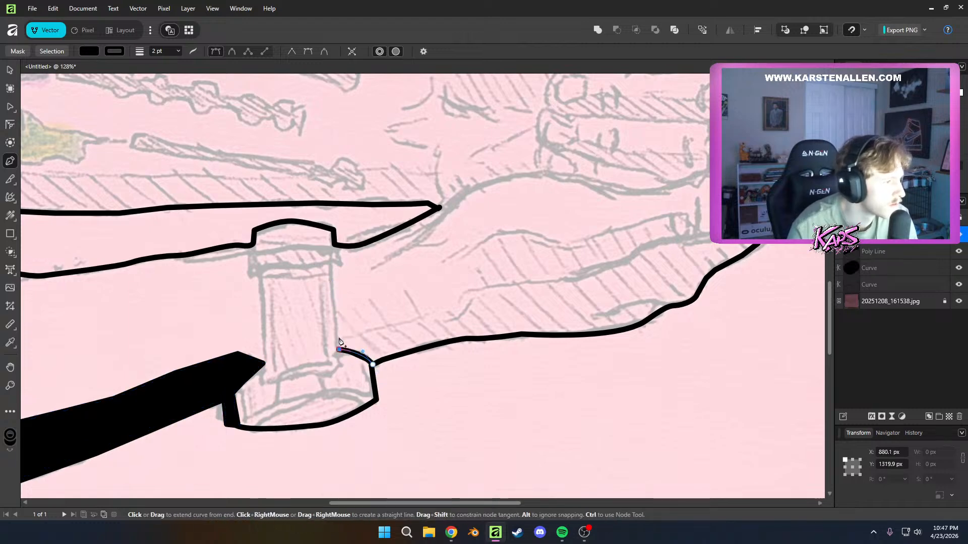
left_click(428, 318)
left_click(458, 310)
left_click(464, 293)
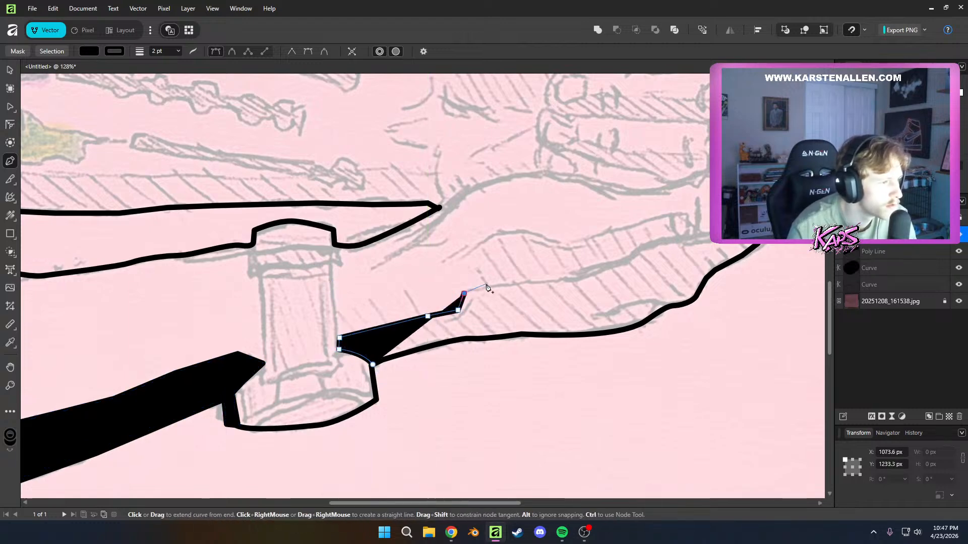
mouse_move(486, 285)
left_mouse_down()
mouse_move(492, 277)
mouse_move(479, 290)
left_mouse_up()
key("ctrl+z")
key("ctrl+z")
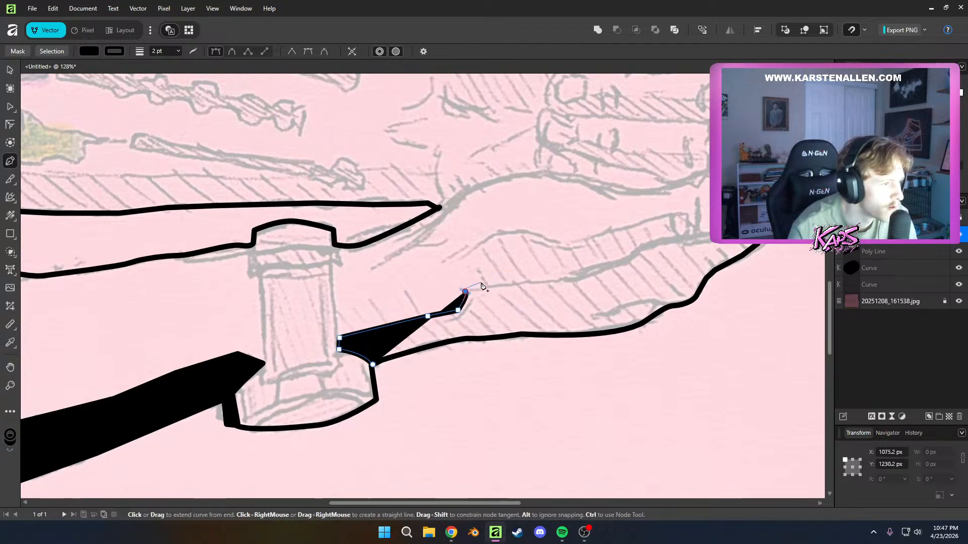
key("ctrl+z")
left_click(517, 283)
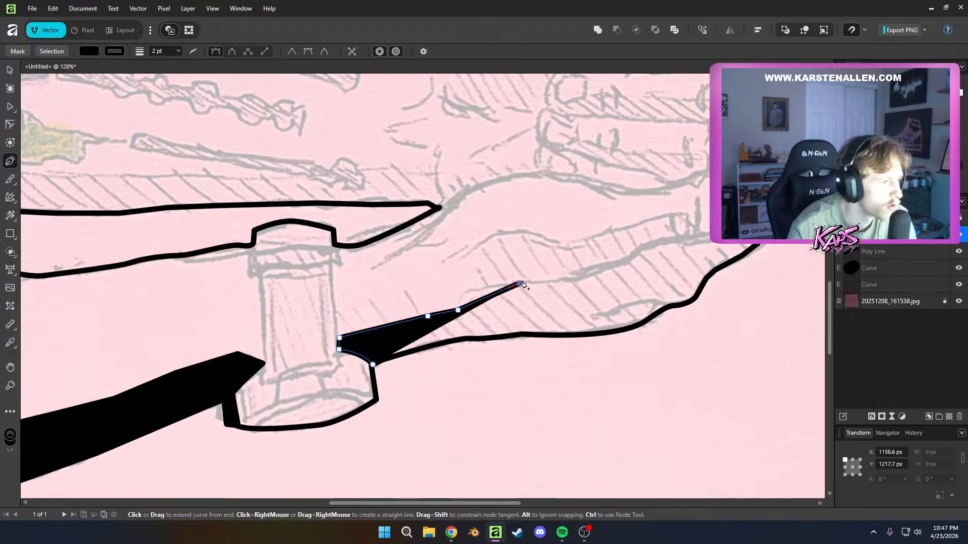
left_click_drag(522, 285, 575, 282)
key("ctrl+z")
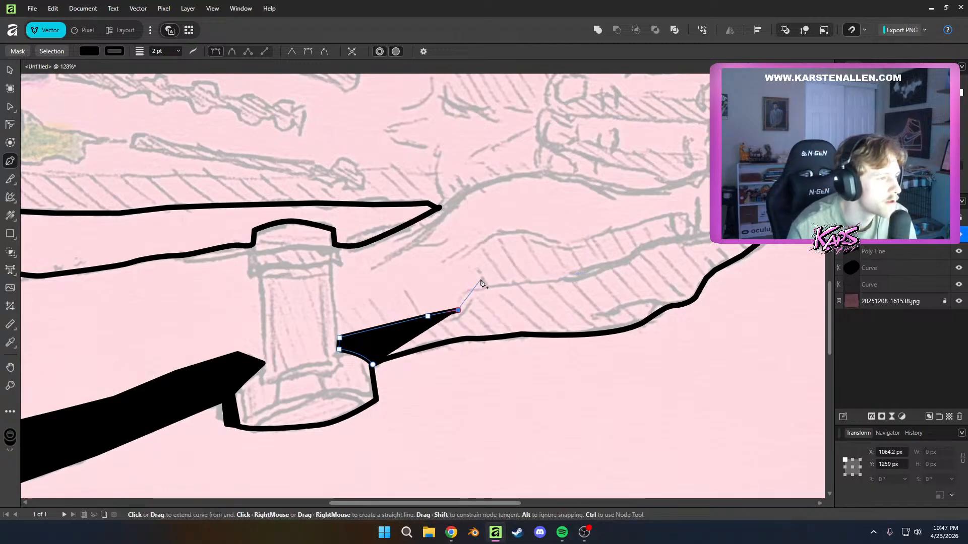
Trace the upper edge of the palm's hatched shadow with curved nodes, up from the wrist and along the finger to its rounded tip
left_click_drag(480, 279, 483, 259)
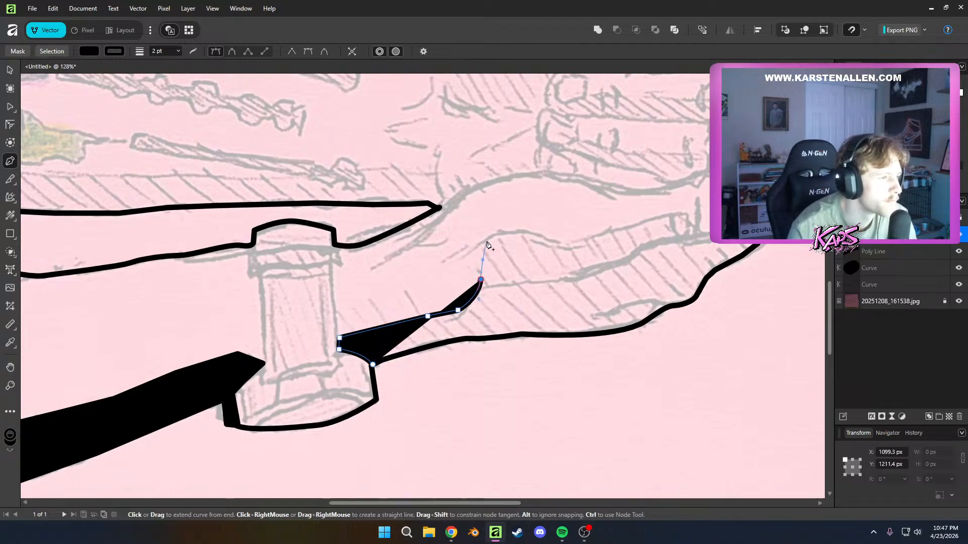
left_click(490, 238)
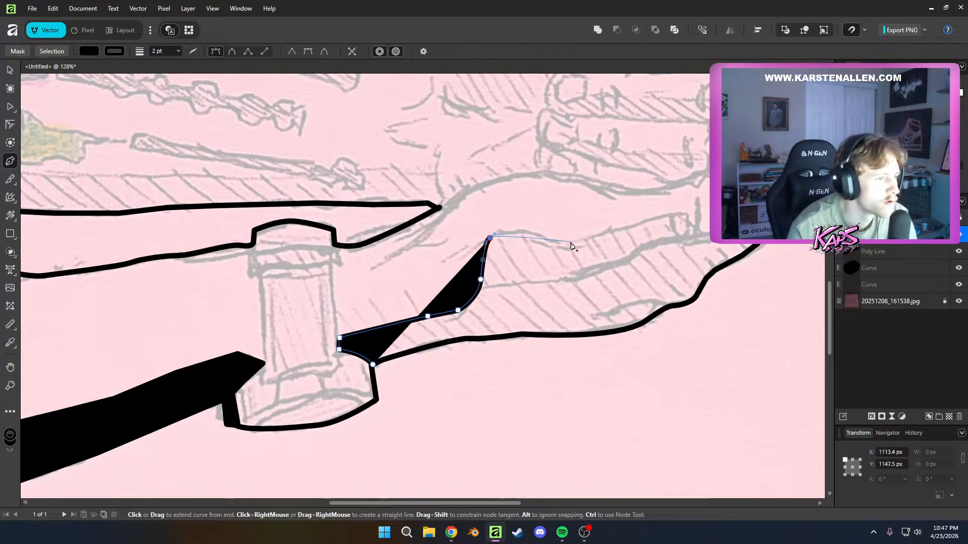
mouse_move(572, 243)
left_mouse_down()
mouse_move(580, 265)
mouse_move(581, 254)
left_mouse_up()
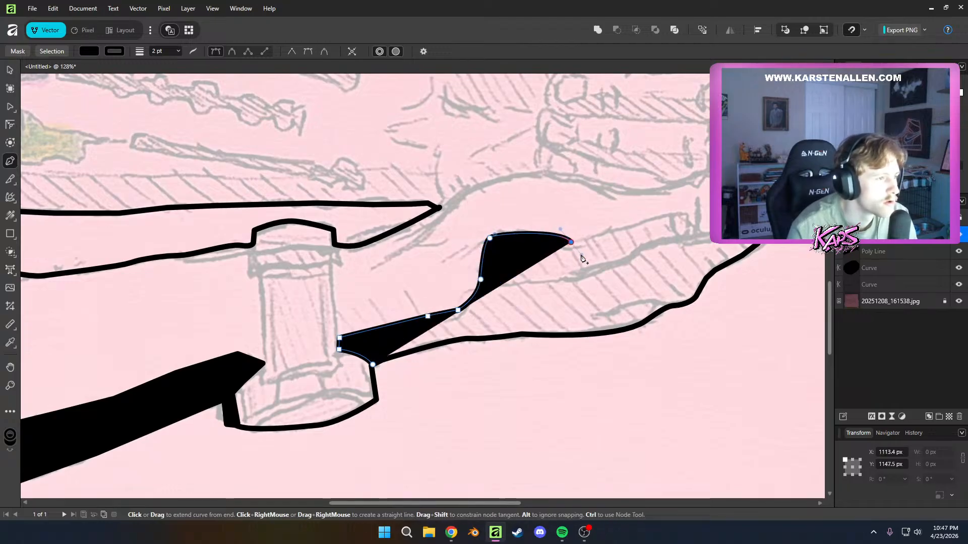
left_click(648, 223)
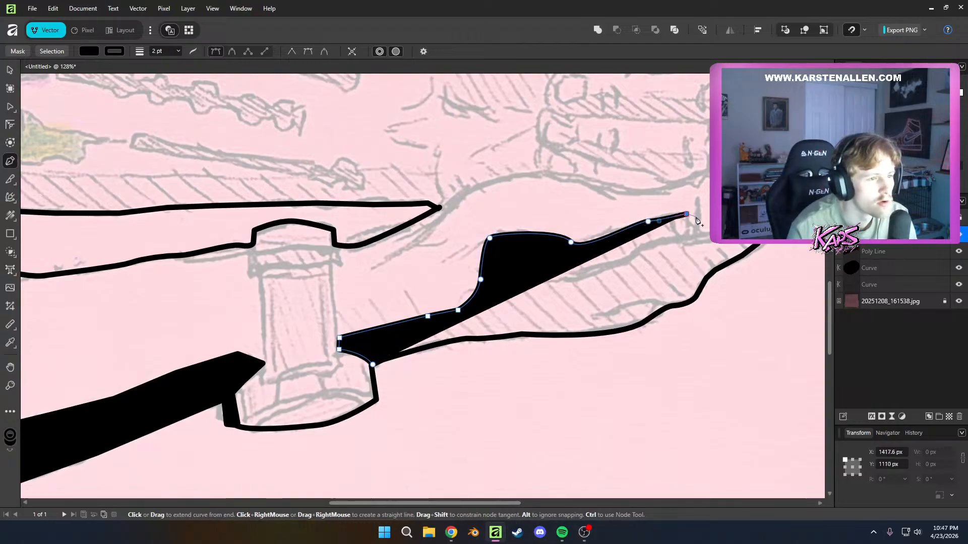
left_click_drag(681, 213, 692, 219)
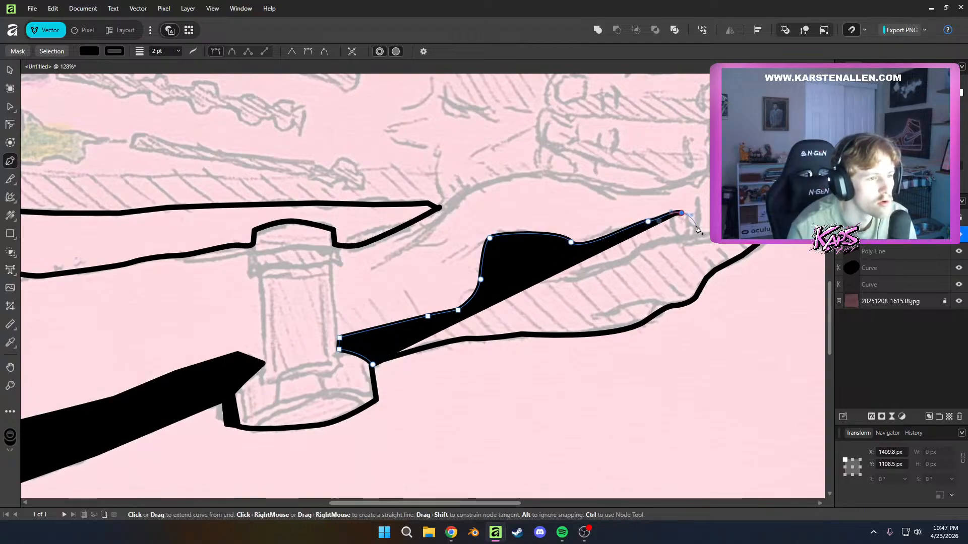
left_click(697, 228)
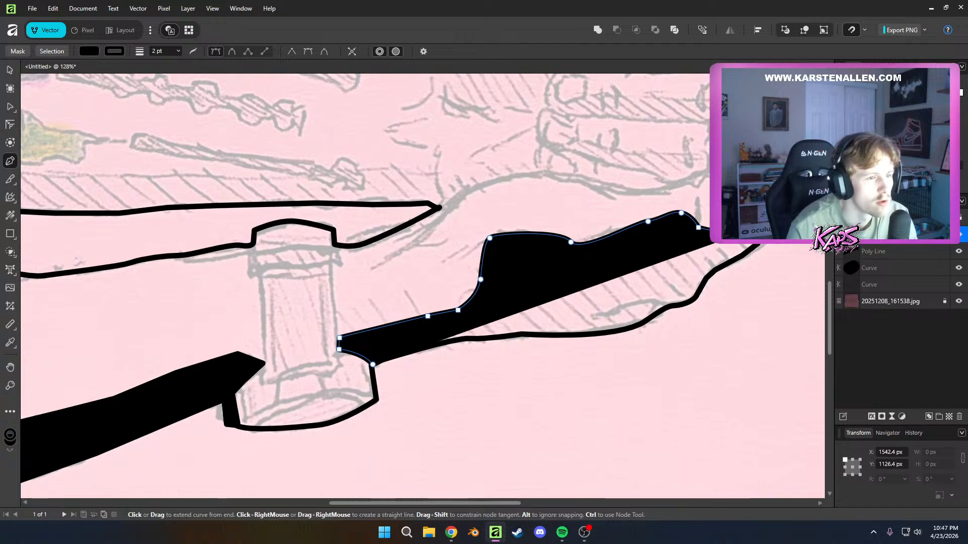
Turn the shadow path back along the lower hand's outline beneath the fingertips with corner nodes
left_click(745, 255)
left_click(718, 266)
left_click(702, 276)
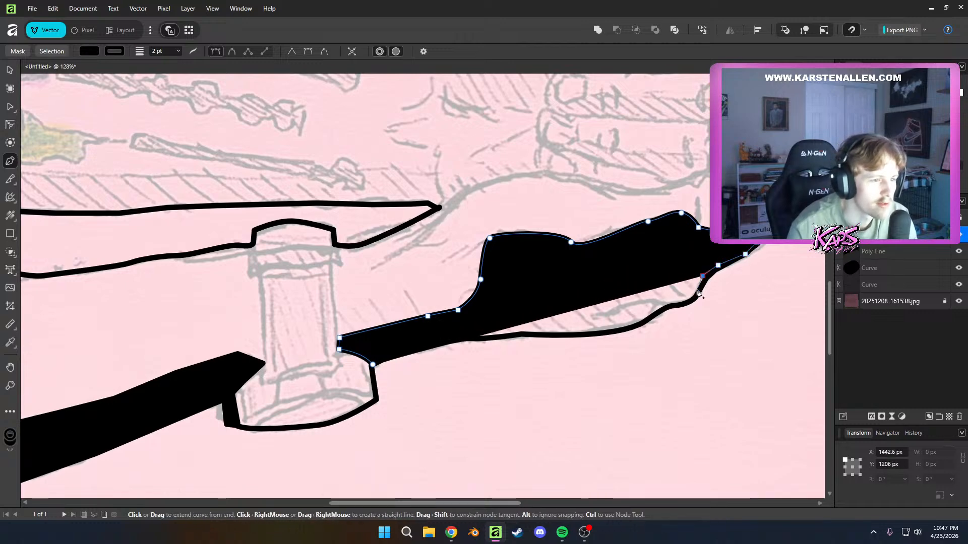
left_click(695, 294)
left_click(691, 304)
Trace the shadow path's lower edge along the lower hand's outline, from beneath the fingertips back to the wrist beside the post's base
left_click(659, 308)
left_click(653, 313)
left_click(642, 321)
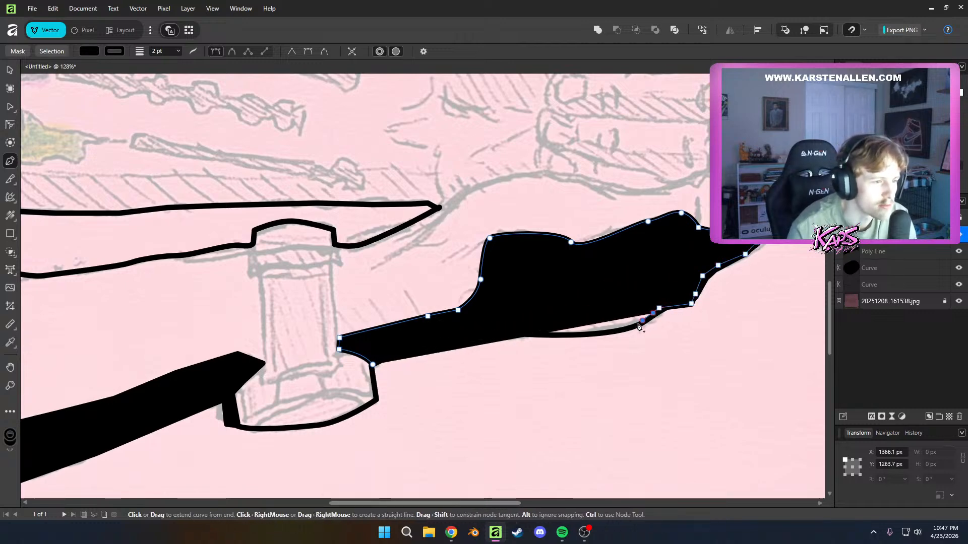
left_click(627, 329)
left_click(579, 332)
left_click(542, 330)
left_click(514, 330)
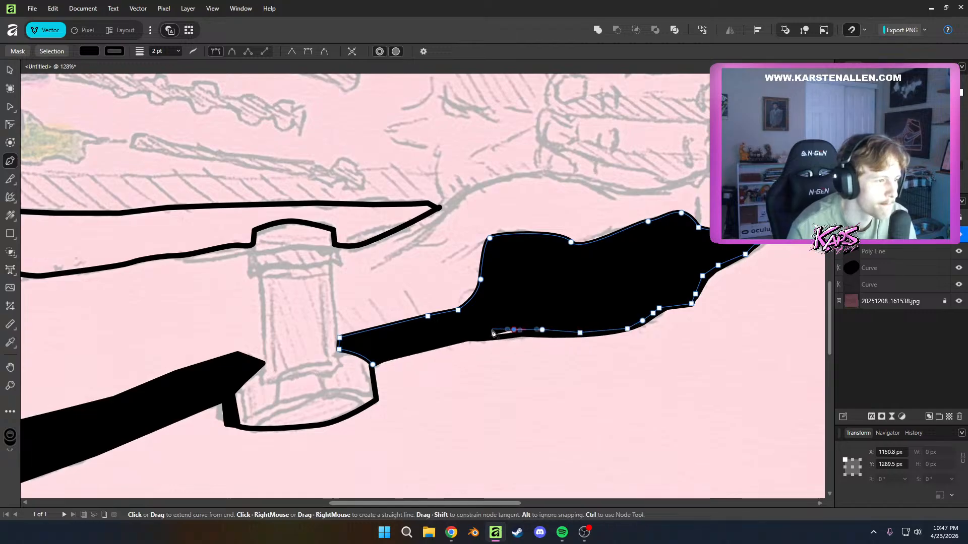
left_click(498, 336)
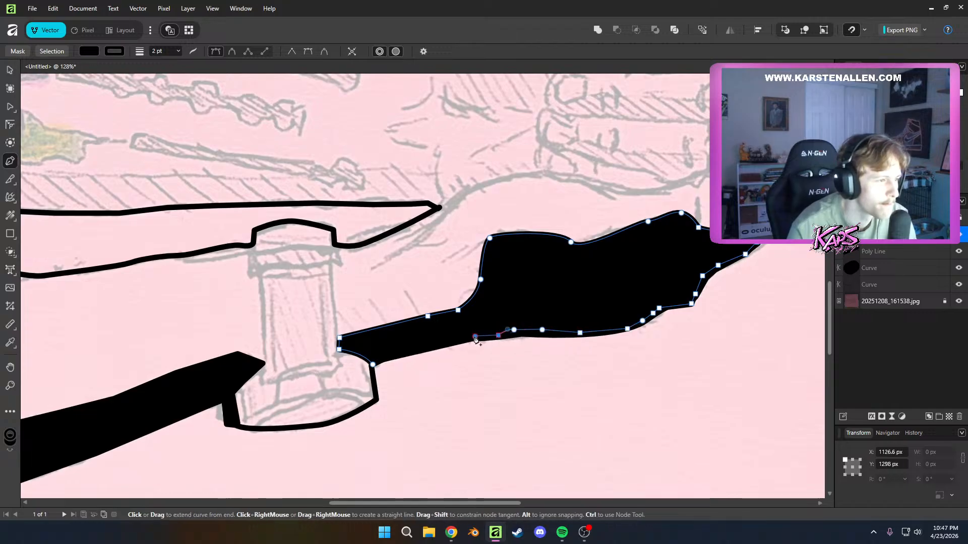
left_click(409, 348)
Try to close the shadow path at its first node on the post's base, fade the shape, and undo these attempts
left_click(372, 365)
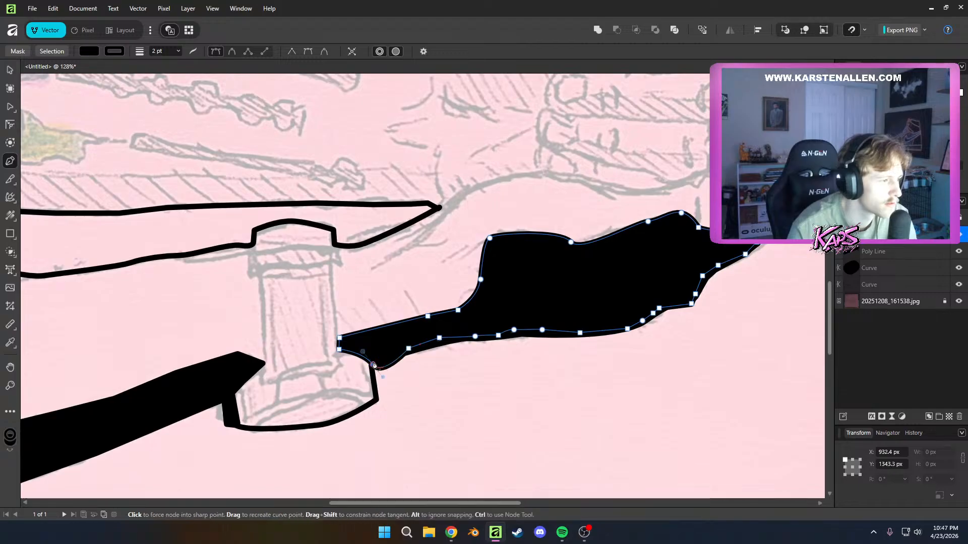
scroll(380, 363, "down", 2)
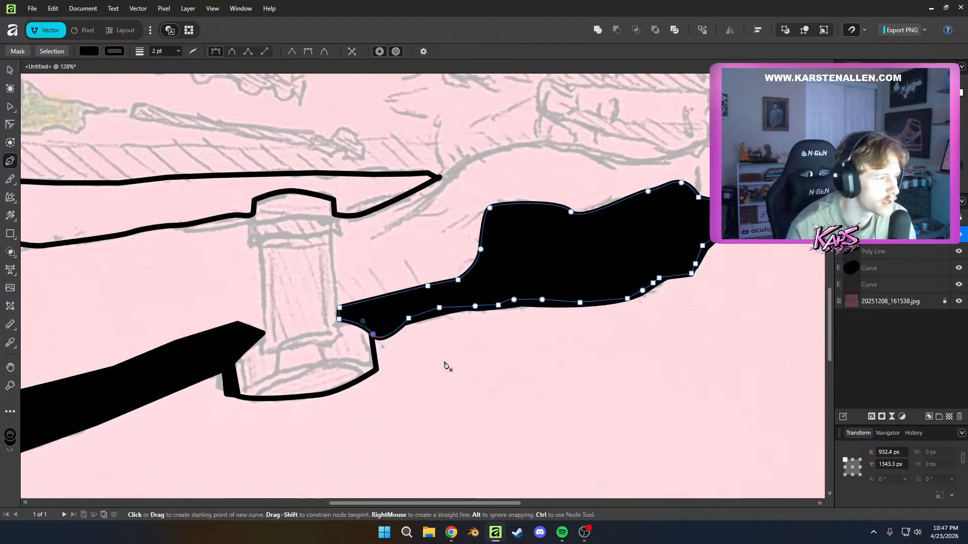
key("2")
key("ctrl+z")
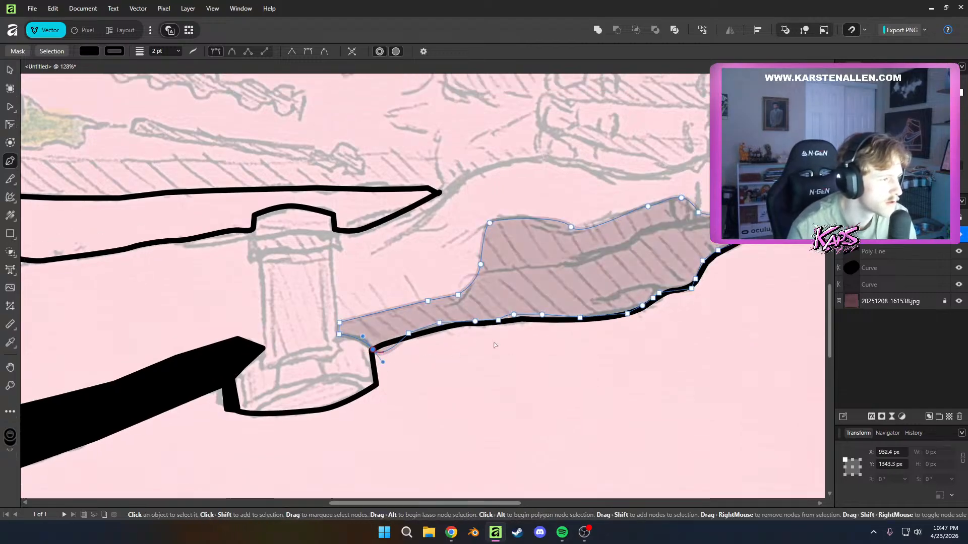
key("ctrl+z")
key("ctrl+z")
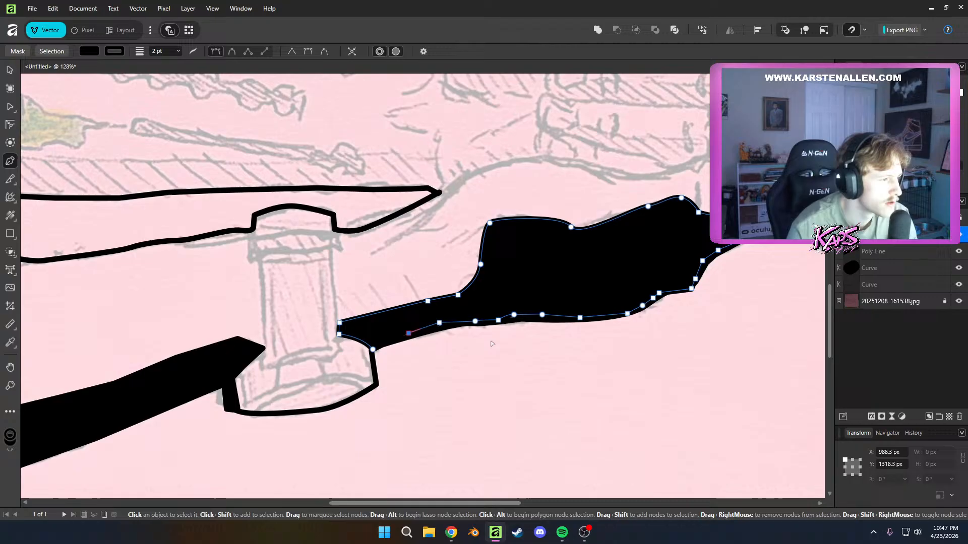
left_click(373, 349)
key("ctrl+z")
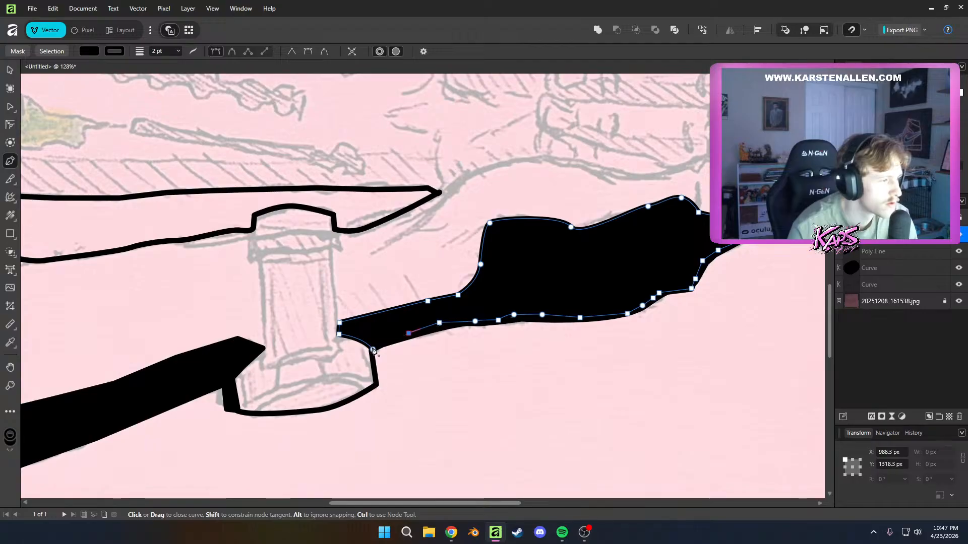
End the palm shadow path at the corner node on the post's base and check the black shapes against the whole drawing
left_click(341, 338)
scroll(524, 370, "down", 3)
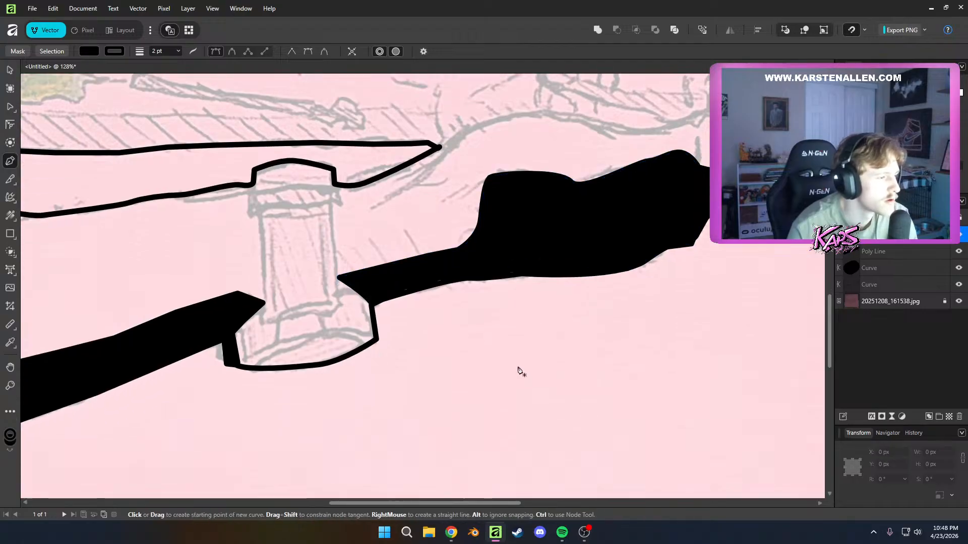
scroll(536, 379, "down", 3)
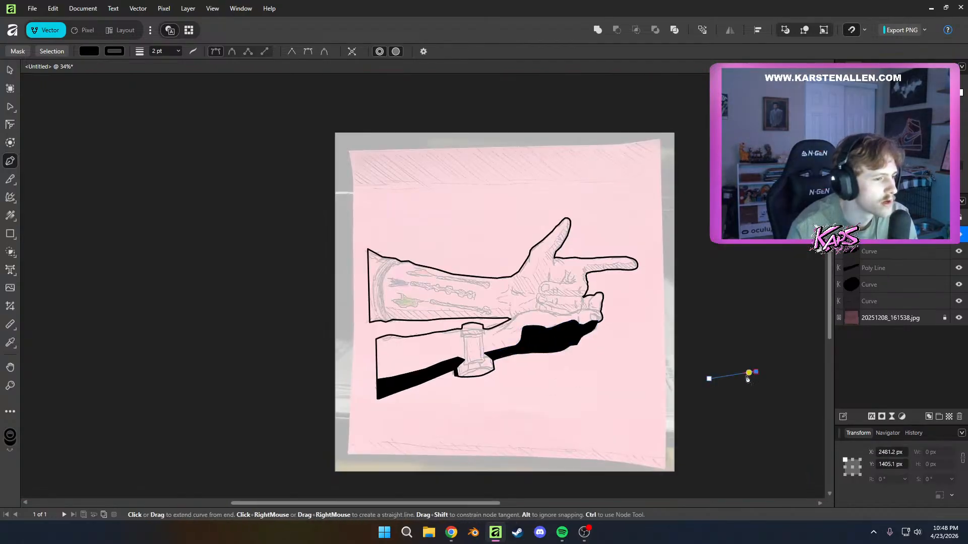
scroll(681, 339, "up", 5)
scroll(666, 348, "down", 5)
scroll(640, 399, "up", 3)
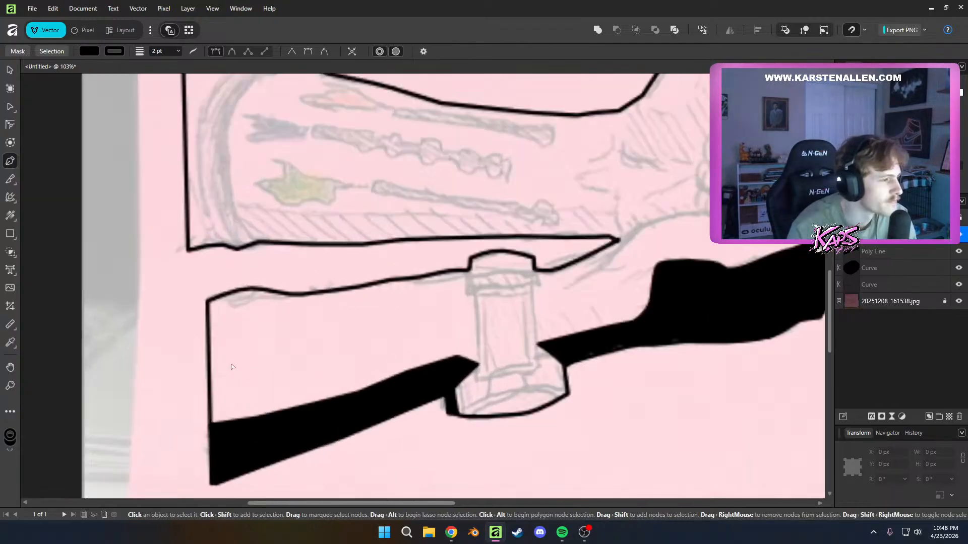
scroll(639, 401, "down", 1)
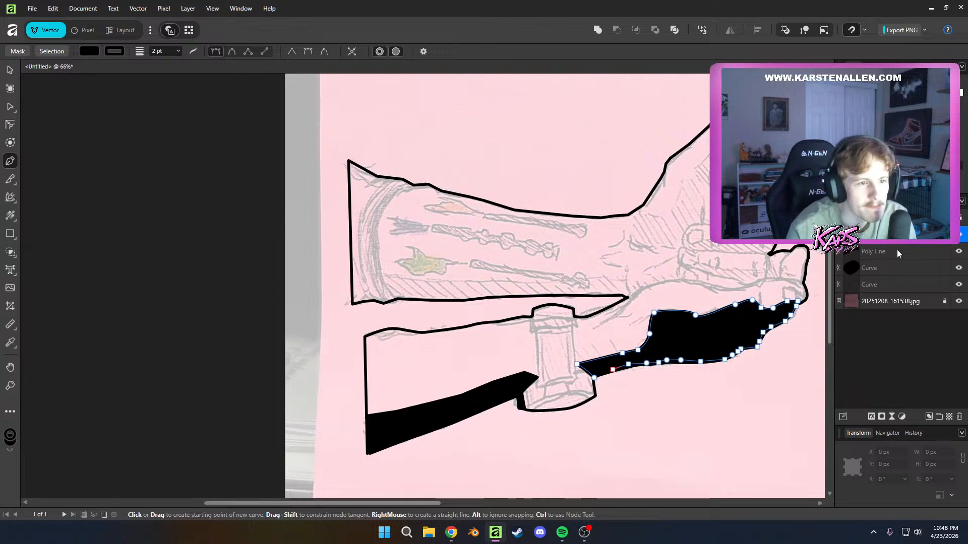
Go through the curve and polyline layers one by one to identify which shape each belongs to
left_click(896, 249)
left_click(878, 236)
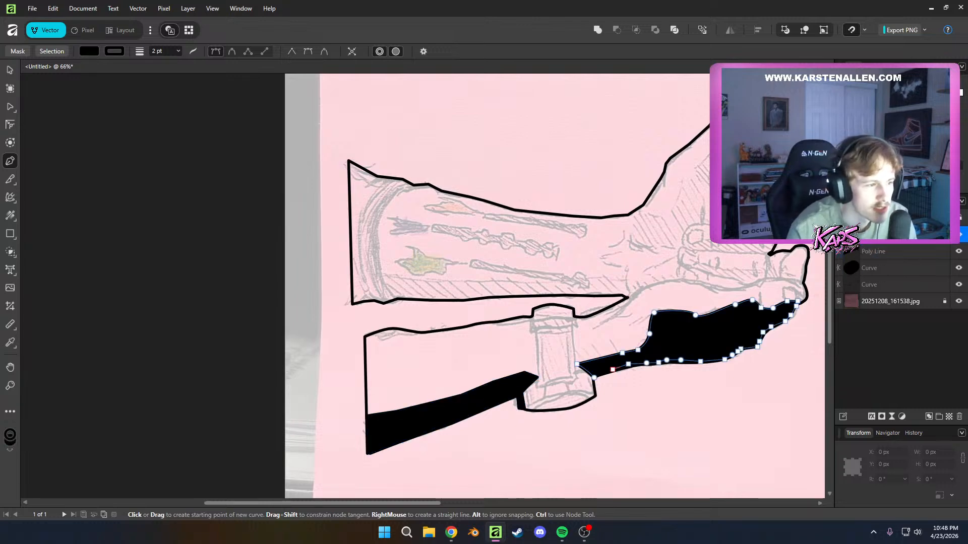
left_click(876, 251)
left_click(875, 266)
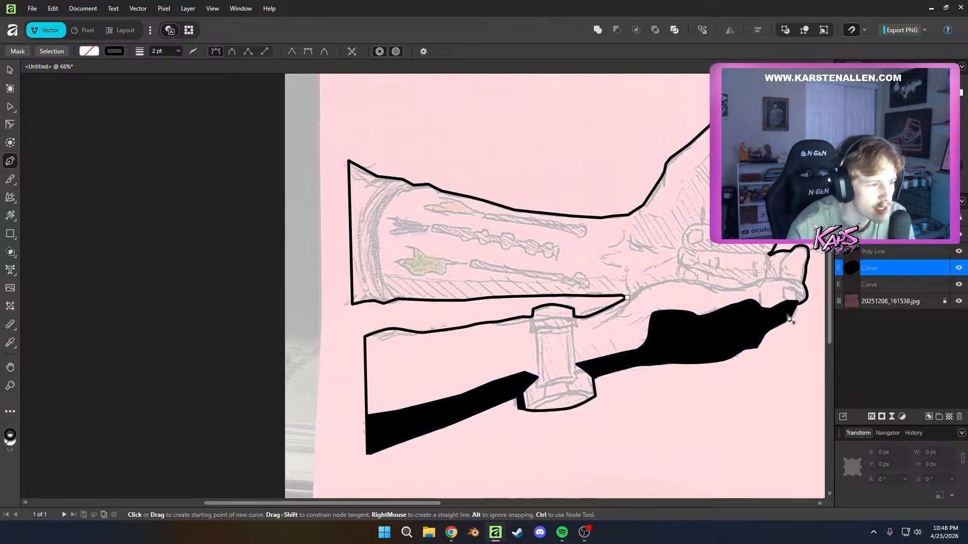
Centre the artwork in the view and capture the editor window with the Snipping Tool
scroll(725, 448, "up", 2)
scroll(650, 438, "down", 2)
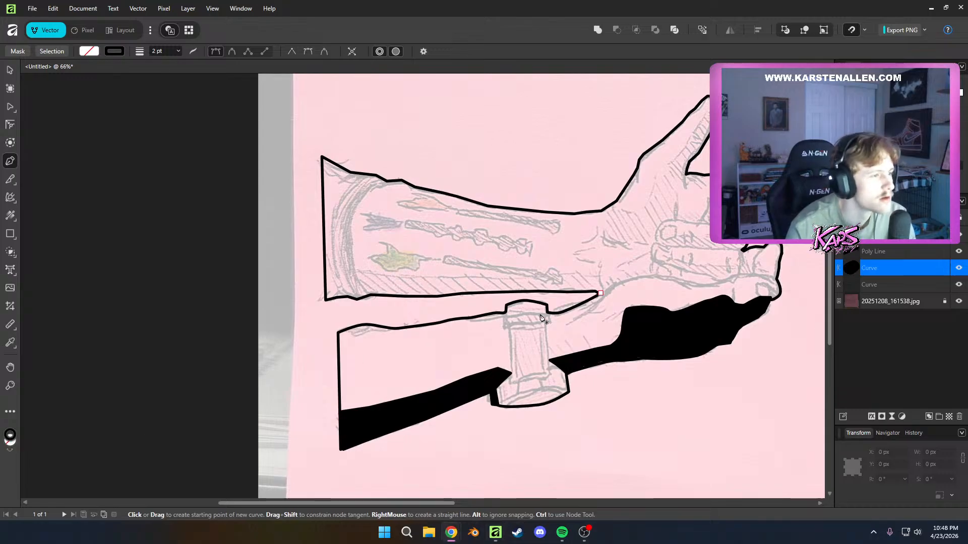
left_click_drag(598, 333, 507, 380)
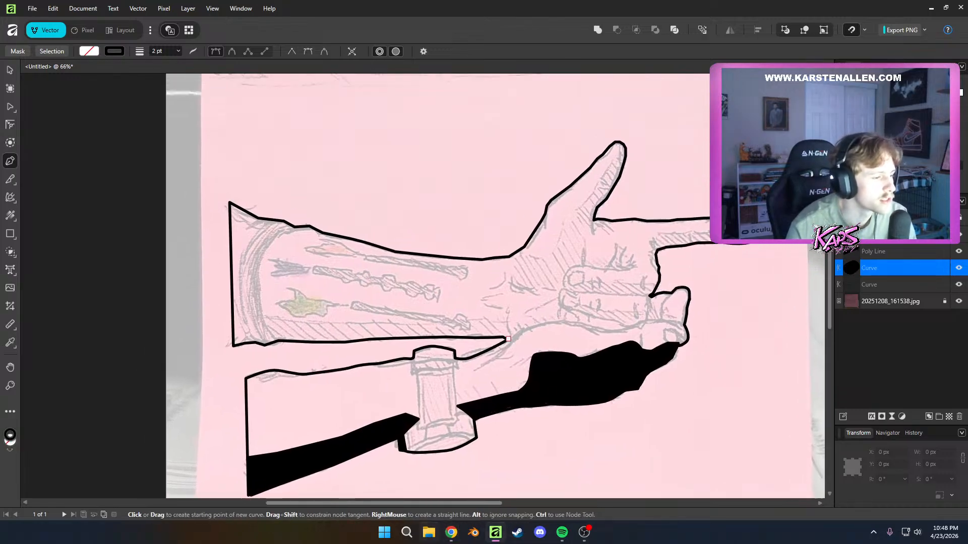
left_click(408, 532)
type("s")
left_click(346, 168)
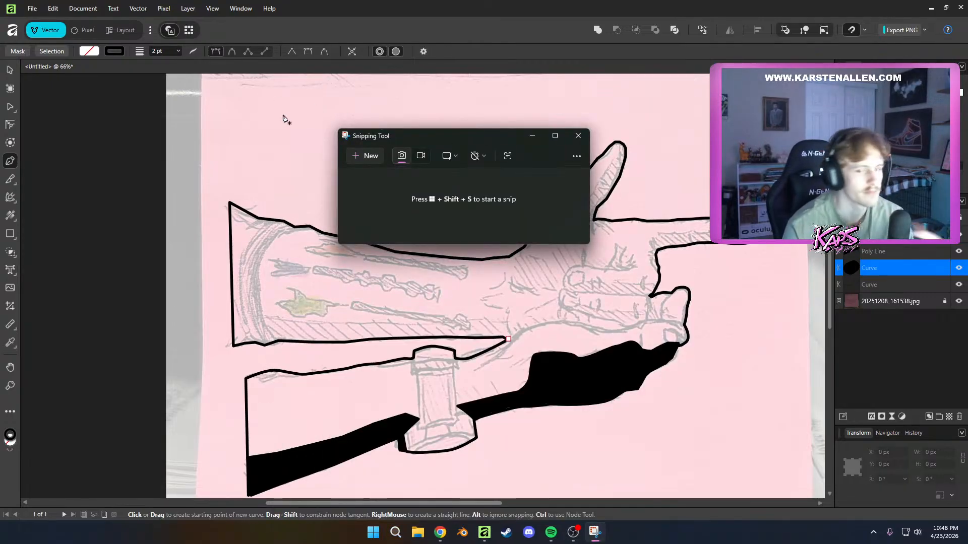
left_click(368, 153)
left_click_drag(128, 65, 919, 527)
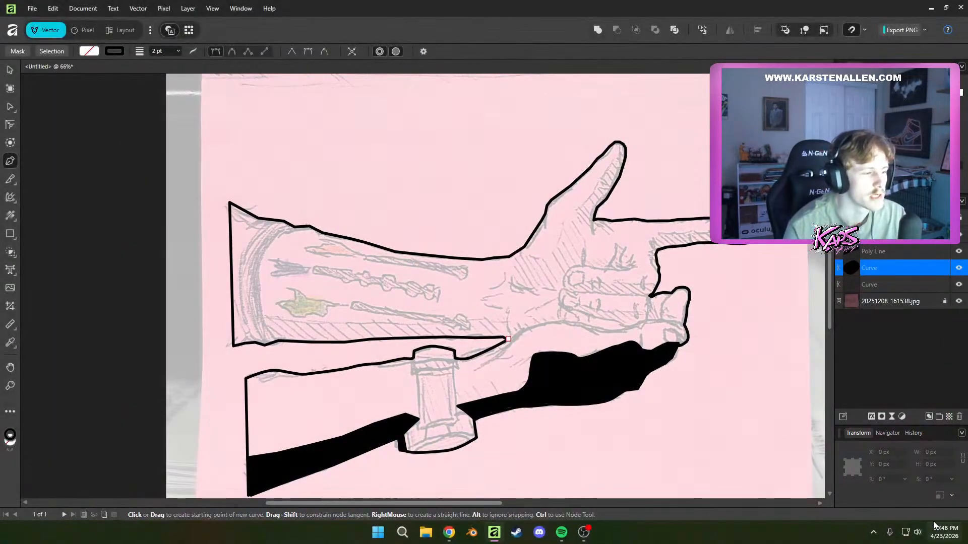
right_click(529, 289)
left_click(529, 289)
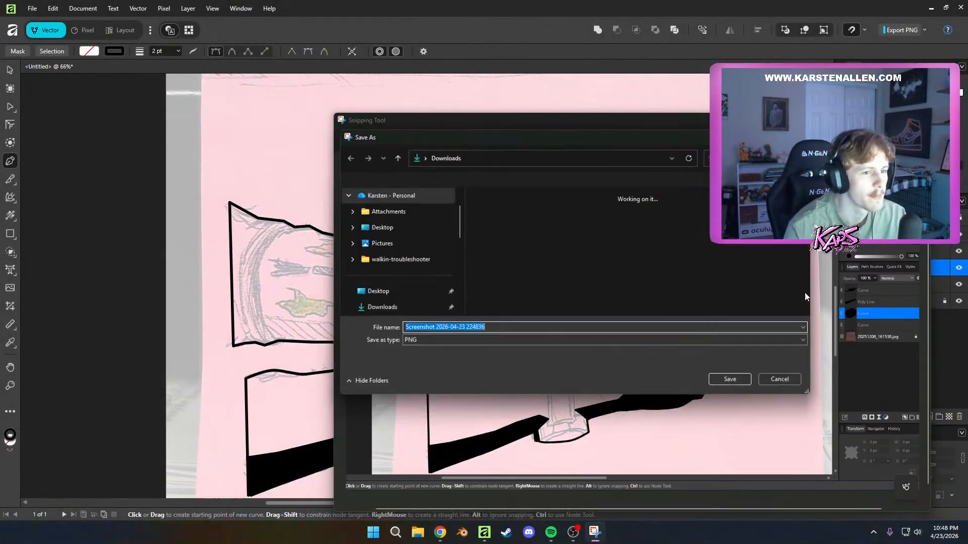
key("Return")
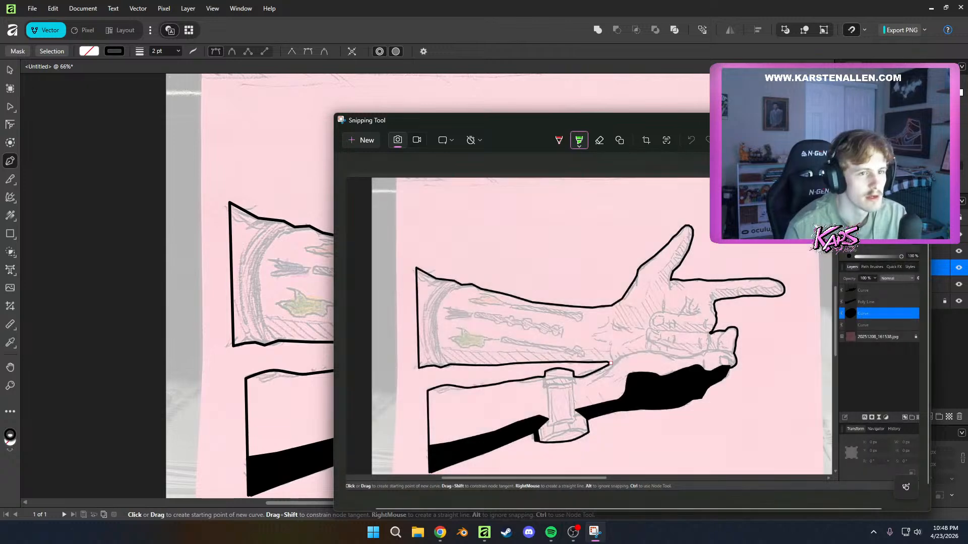
left_click(919, 120)
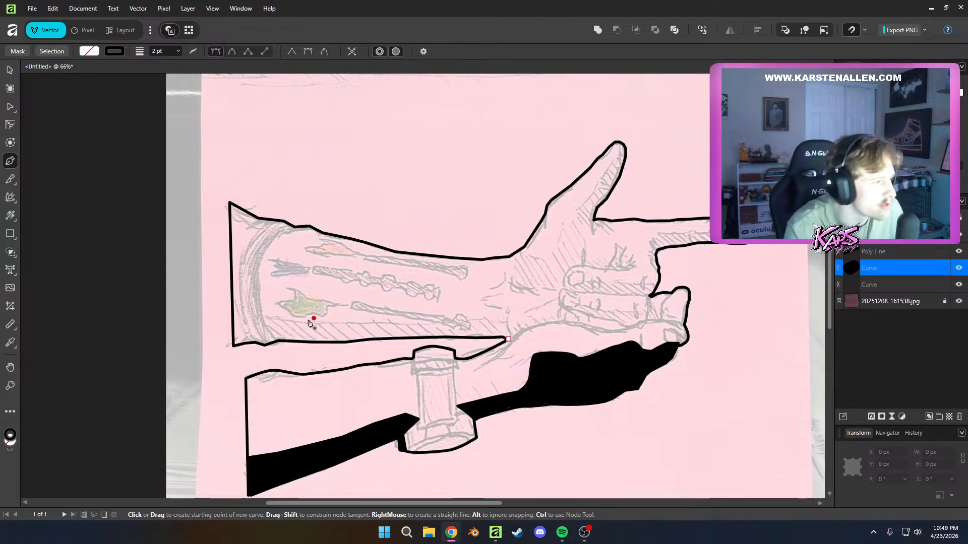
scroll(310, 325, "up", 1)
scroll(318, 335, "down", 1)
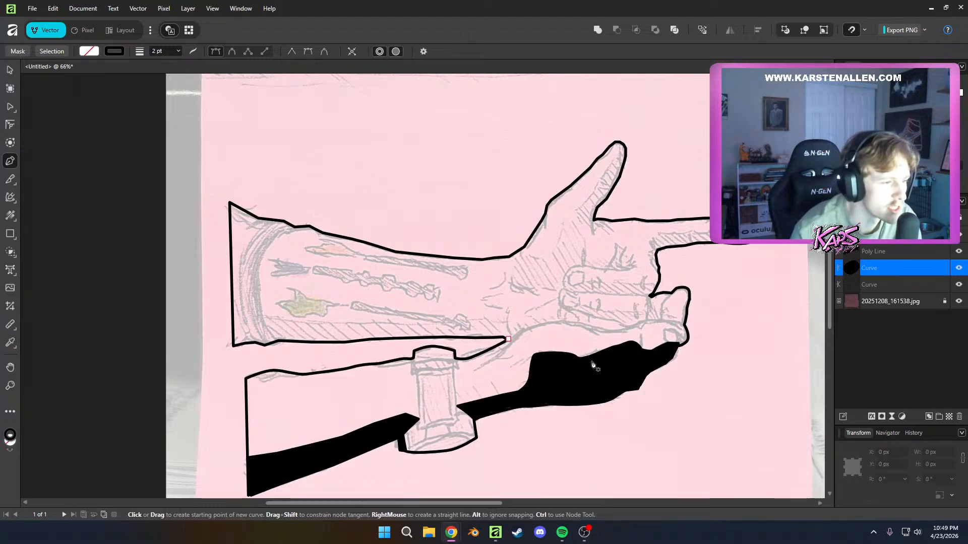
double_click(922, 271)
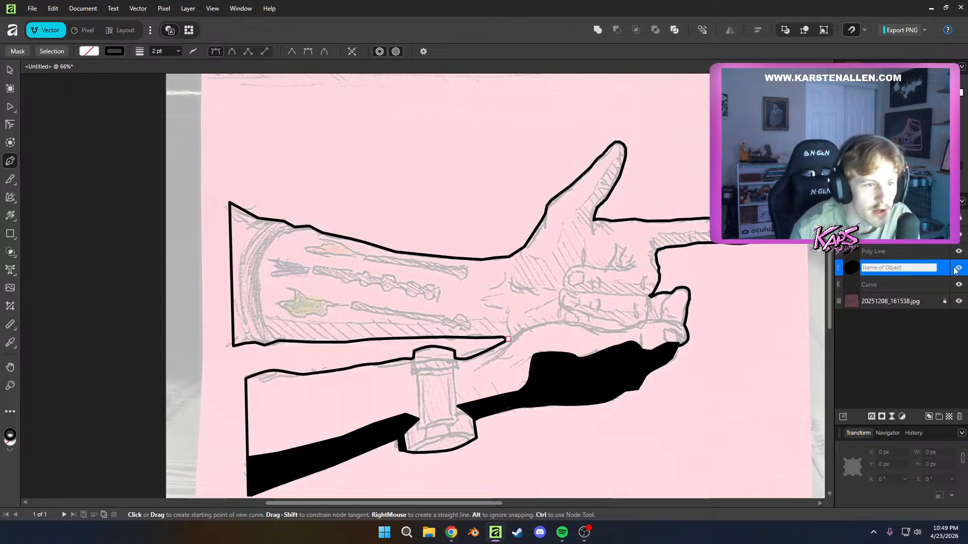
left_click(919, 328)
left_click(867, 269)
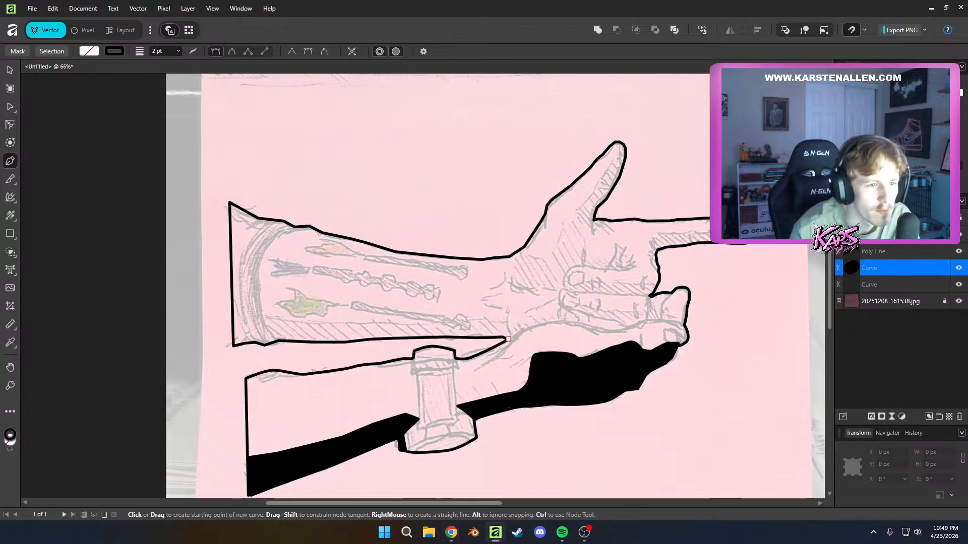
Select the three black shadow layers together and merge them into a single pixel layer
left_click(861, 238)
left_click(860, 253, "shift")
left_click(867, 268, "shift")
right_click(867, 268)
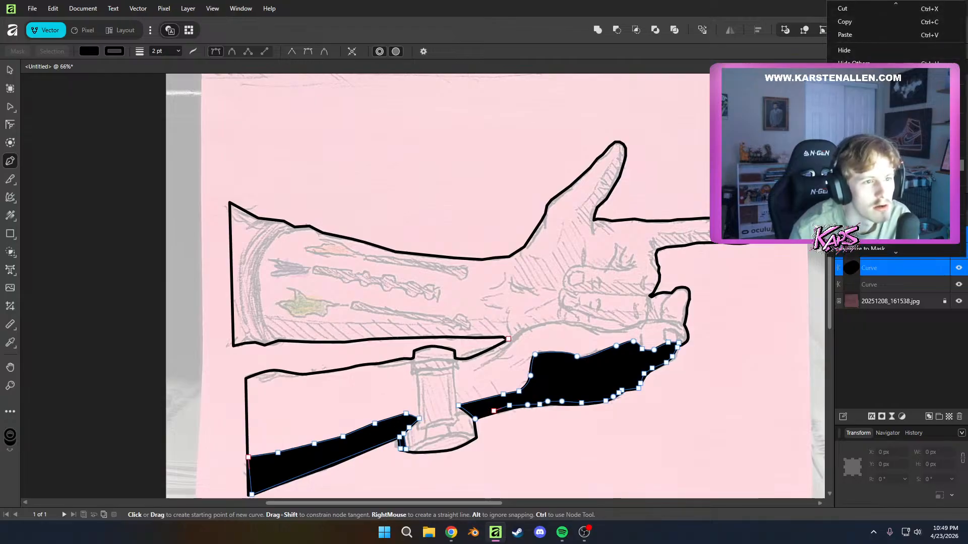
left_click(852, 121)
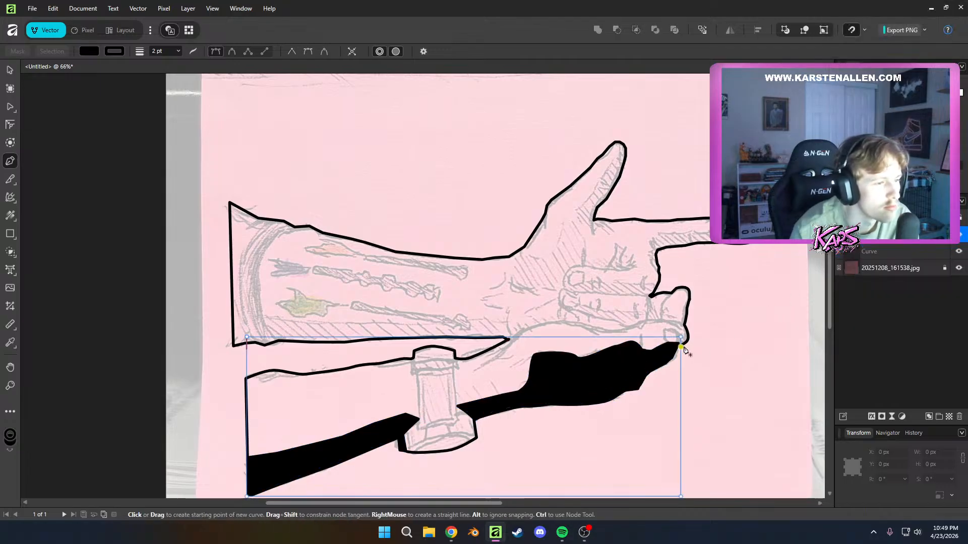
Try the merged shadow layer at 10% opacity and at a higher position on the arms, and undo both changes
key("1")
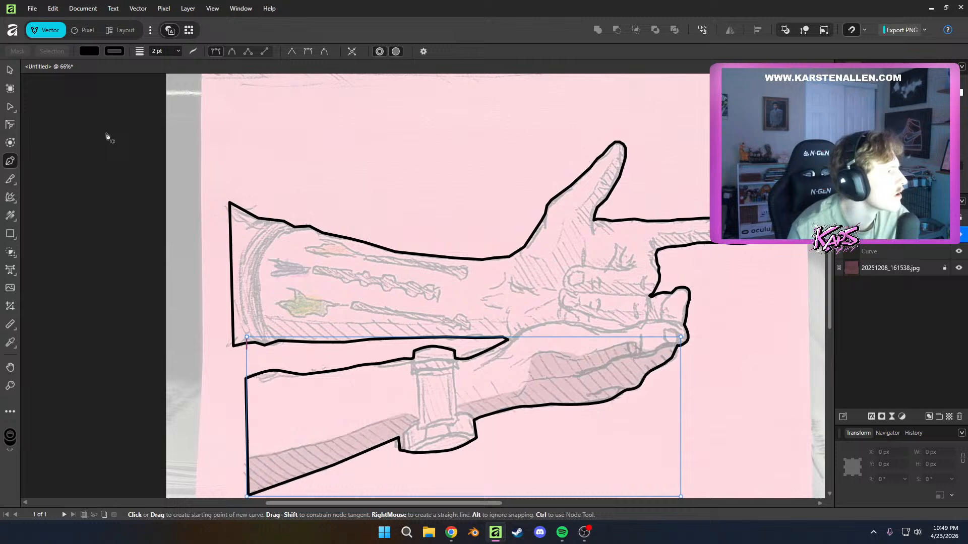
left_click(12, 72)
key("ctrl+z")
mouse_move(634, 366)
left_mouse_down()
mouse_move(644, 365)
mouse_move(664, 298)
mouse_move(649, 298)
mouse_move(634, 357)
mouse_move(644, 277)
left_mouse_up()
key("ctrl+z")
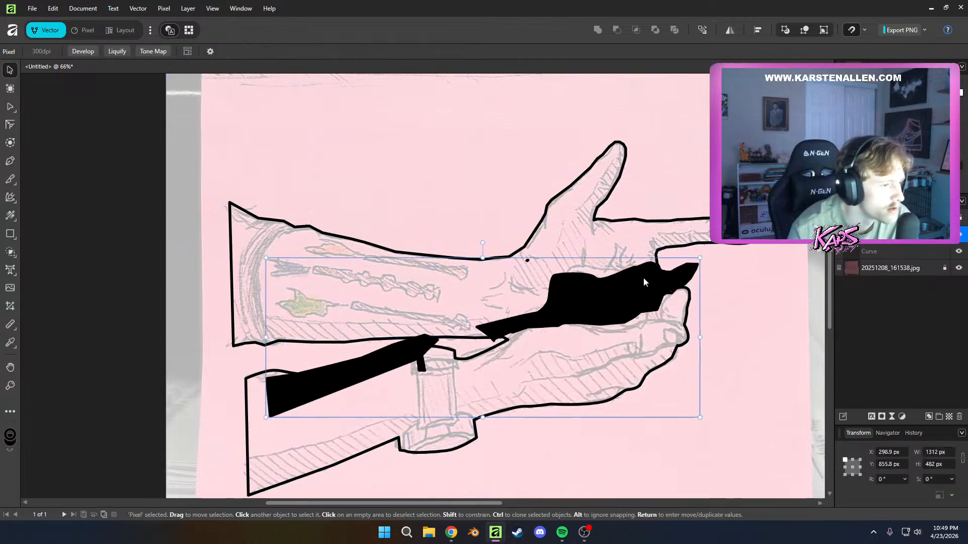
key("ctrl+z")
Set the merged shadow layer's opacity to 50% so the sketch lines show through, and deselect it
left_click(896, 284)
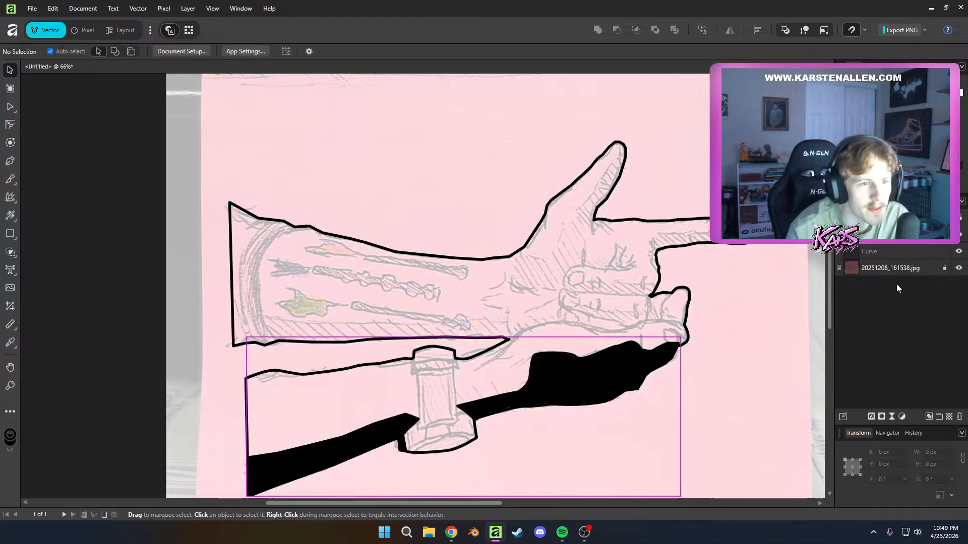
left_click(895, 234)
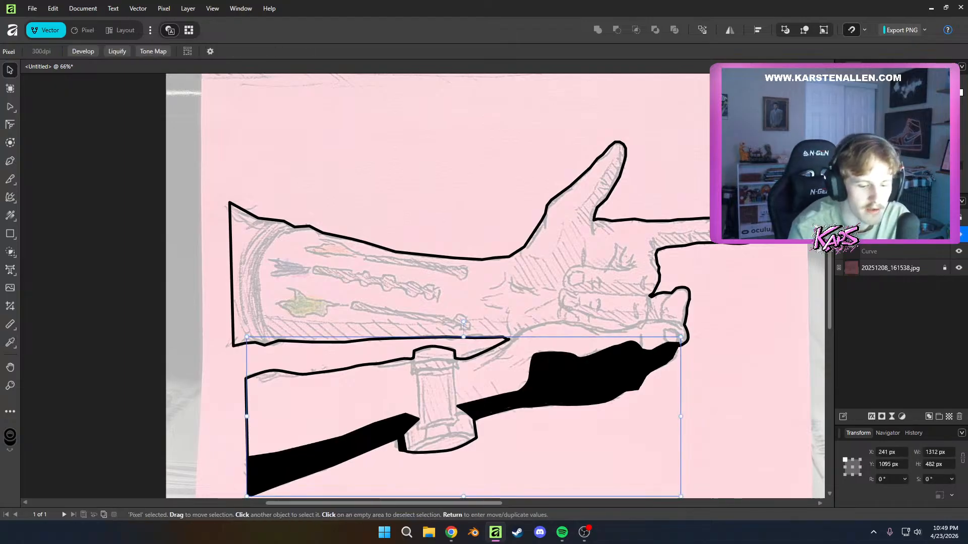
key("5")
left_click(740, 363)
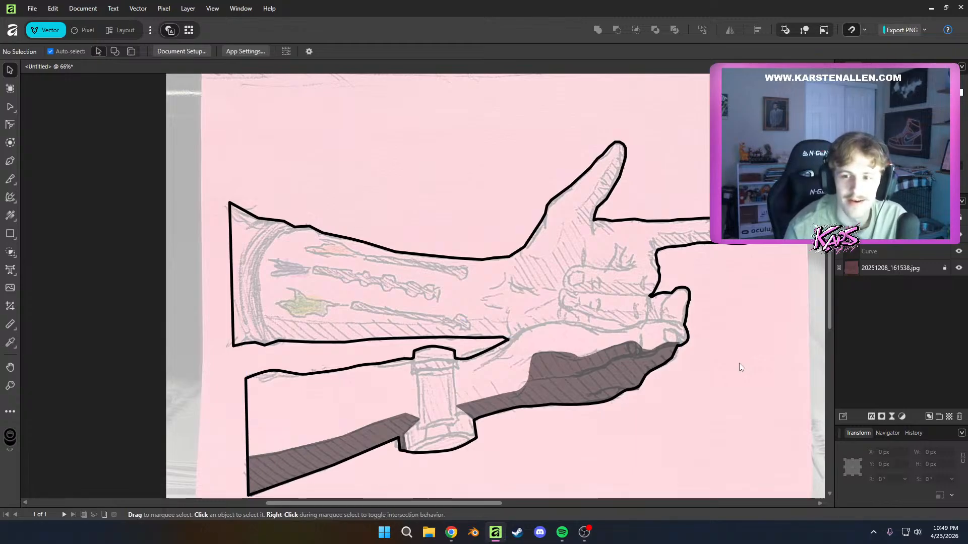
Set up the Pen tool with a white fill for drawing over the lower hand's shadow
scroll(685, 451, "up", 4)
scroll(670, 439, "down", 4)
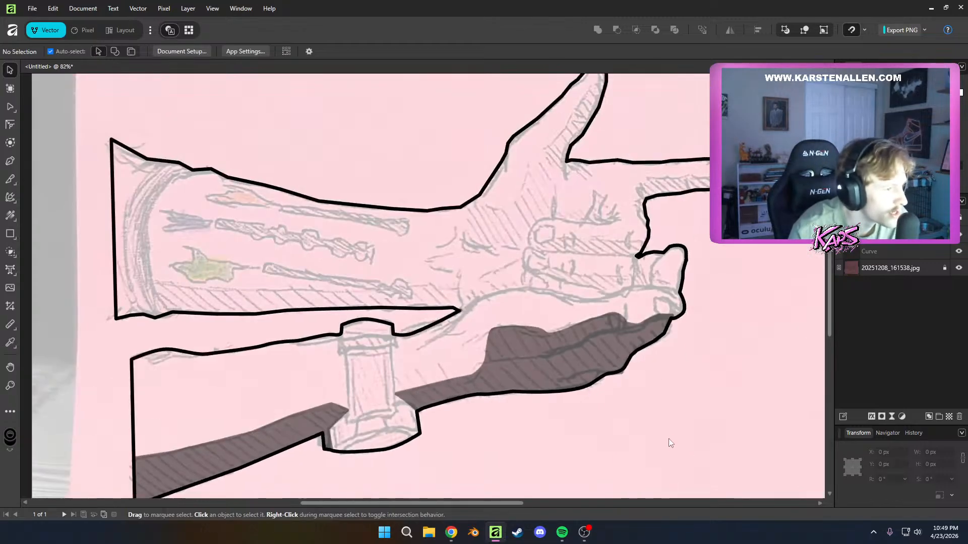
scroll(531, 392, "up", 3)
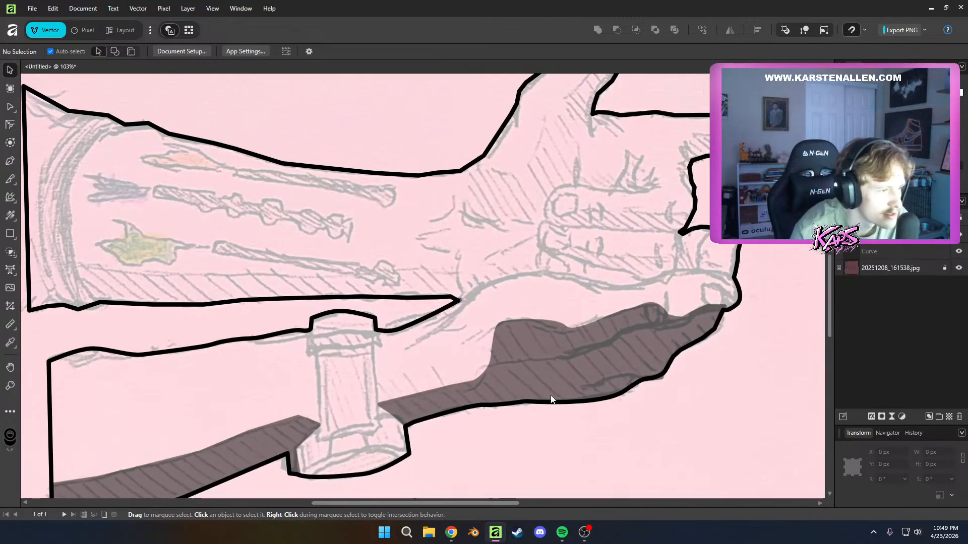
scroll(550, 395, "up", 1)
scroll(550, 396, "down", 2)
scroll(553, 397, "up", 3)
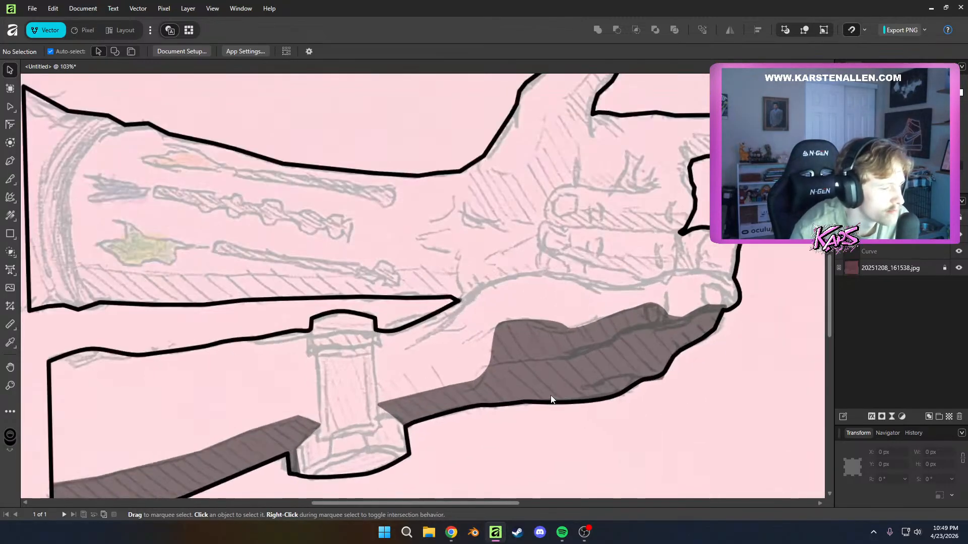
key("p")
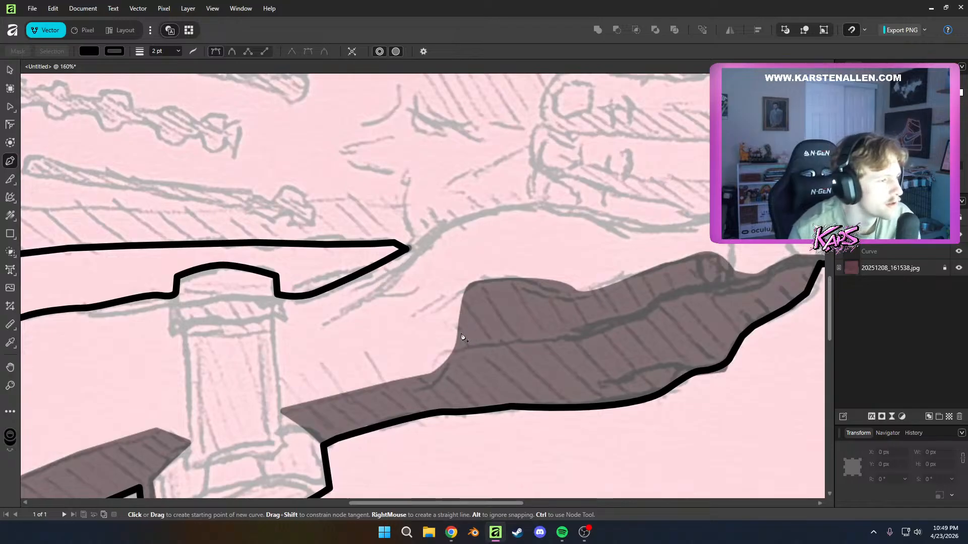
left_click(91, 52)
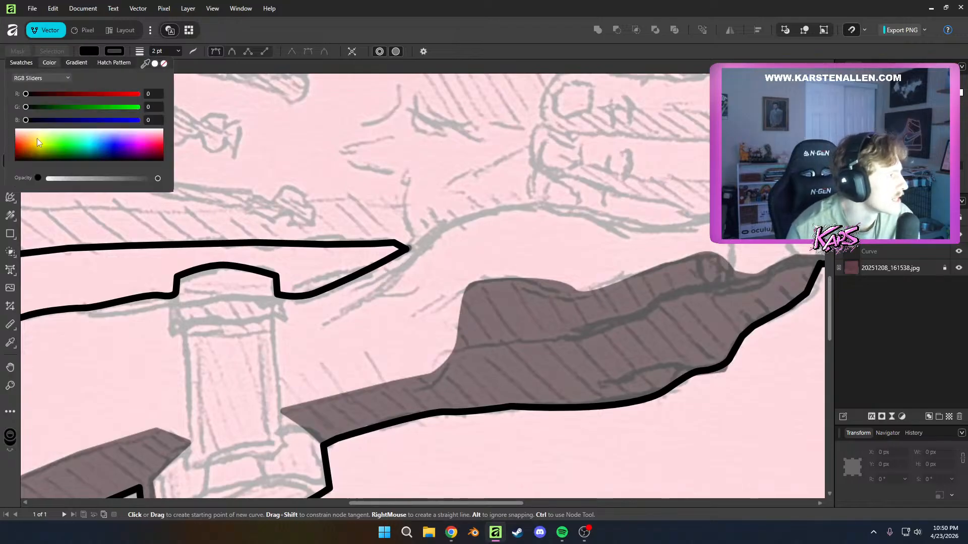
left_click_drag(37, 138, 86, 126)
left_click(310, 192)
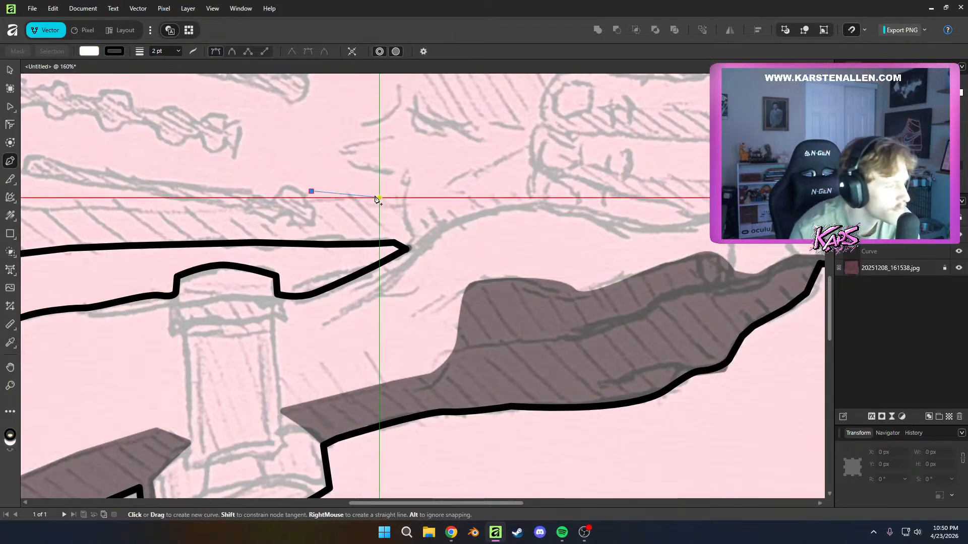
key("Escape")
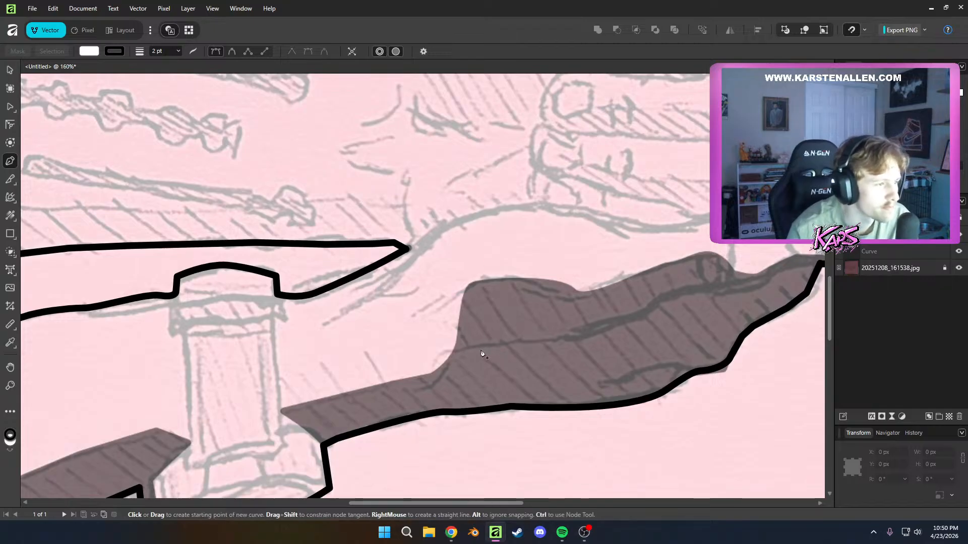
Start a Pen shape along the crease in the lower hand's shadow and give it a white 0.9 pt stroke
scroll(482, 355, "down", 2)
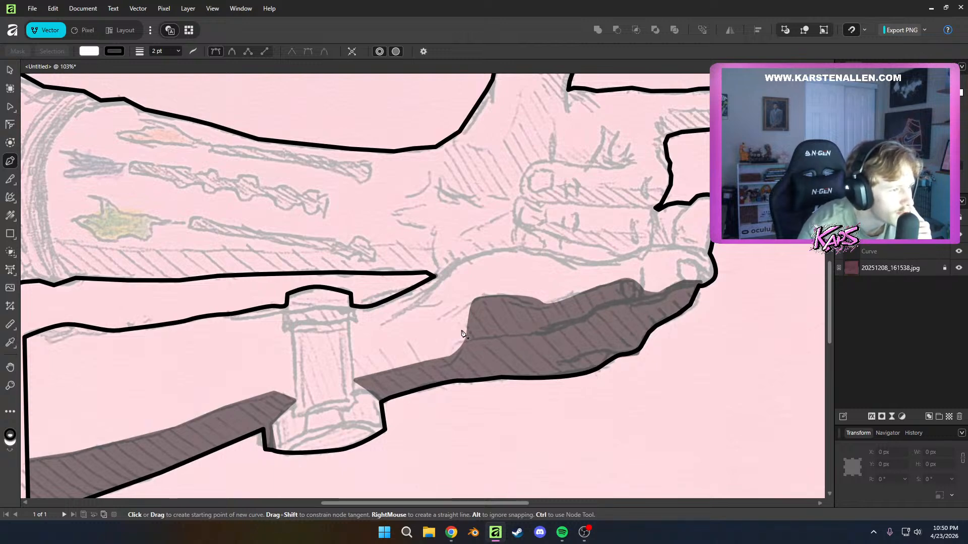
left_click_drag(484, 333, 483, 331)
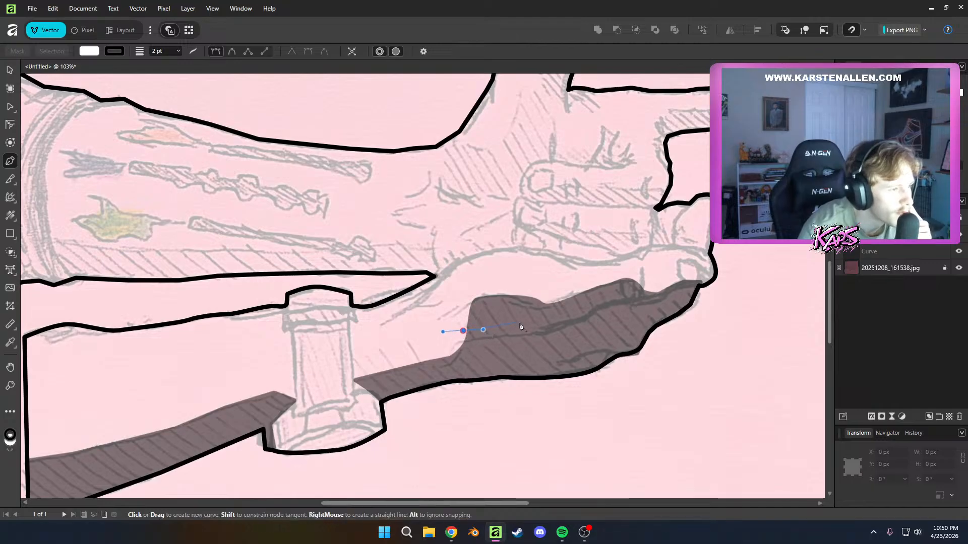
left_click(539, 323)
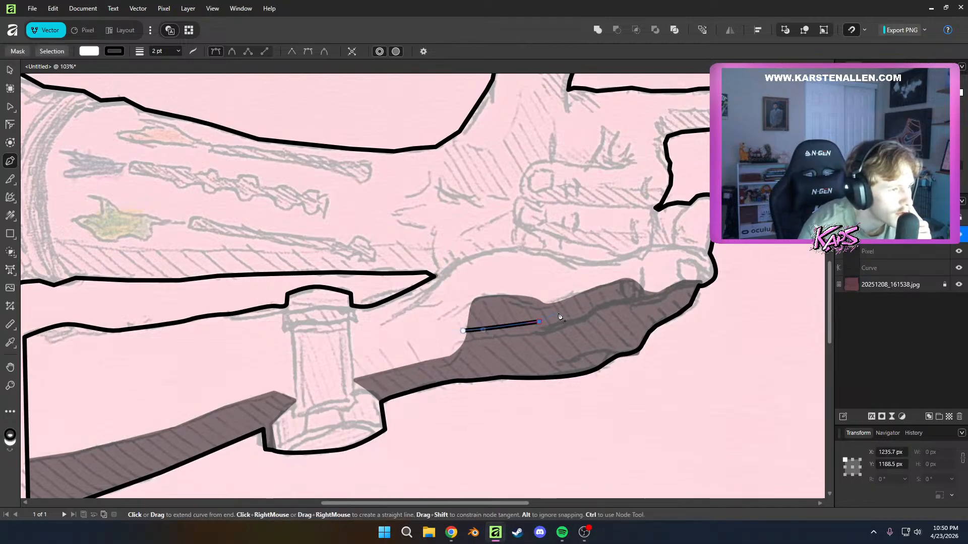
left_click(115, 51)
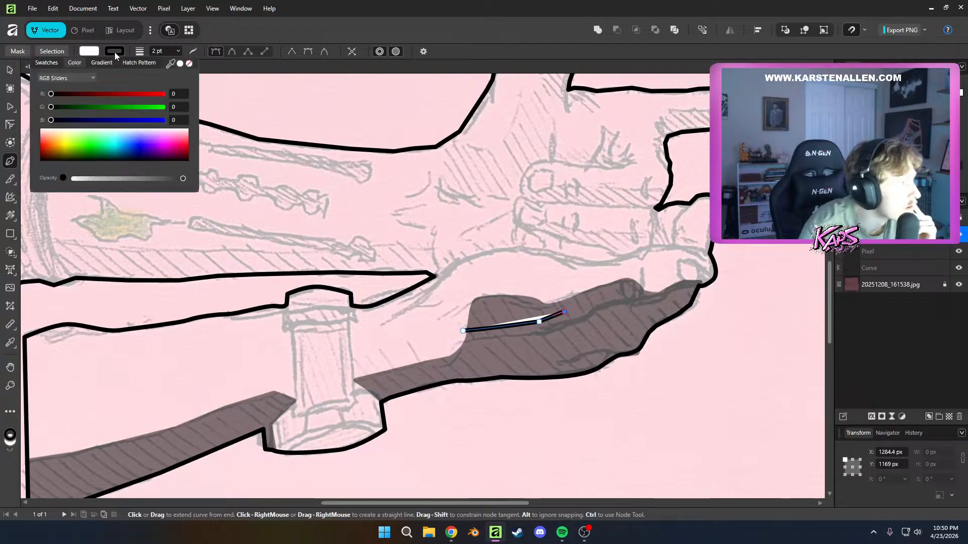
left_click(71, 129)
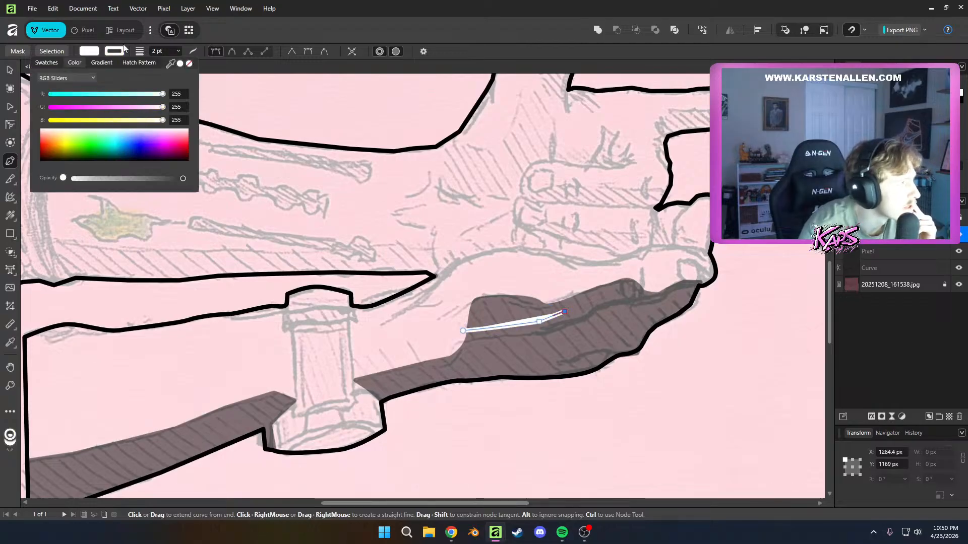
left_click(179, 52)
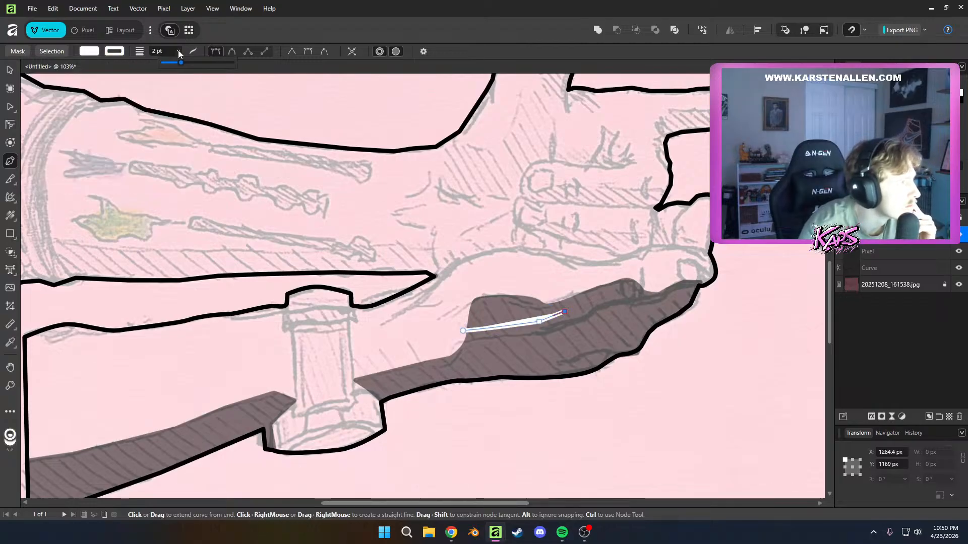
Trace the upper edge of the white highlight along the finger crease to the hand's outline at the fingertip
left_click(592, 301)
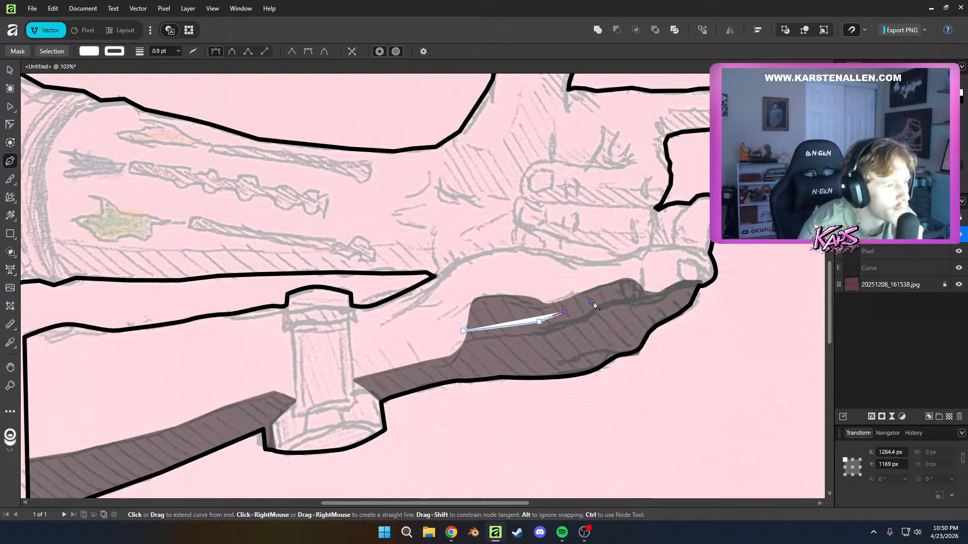
left_click(642, 293)
left_click(659, 294)
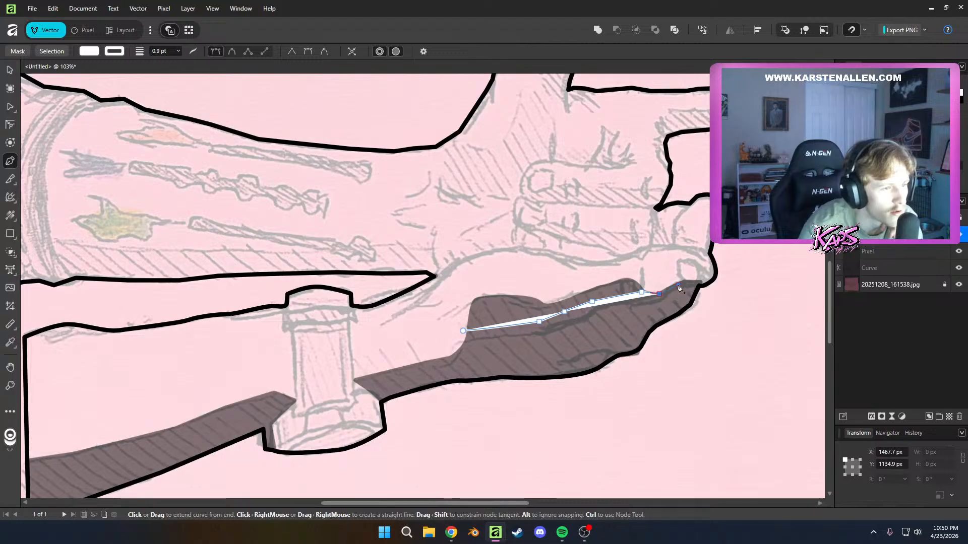
left_click(678, 285)
left_click(698, 284)
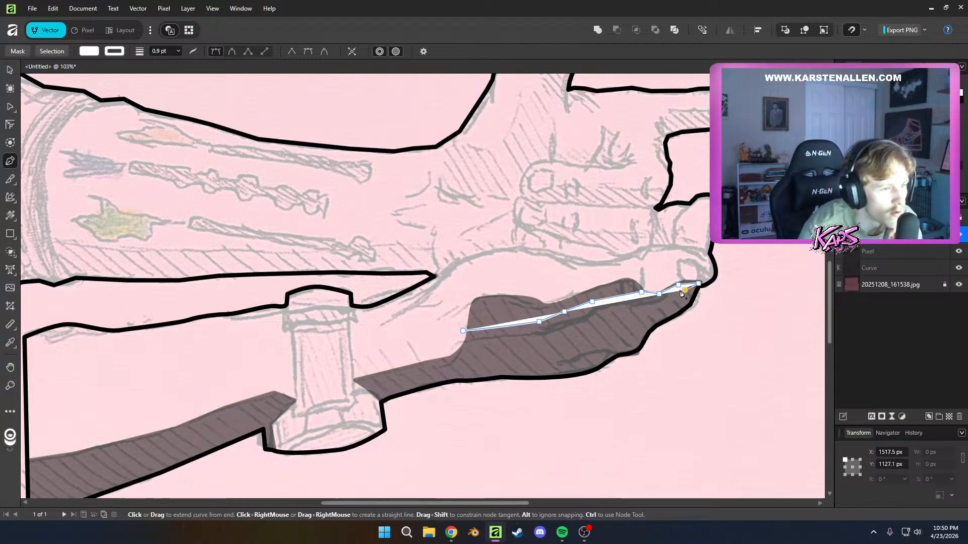
Trace the lower edge of the white highlight from the fingertip back along the sketched crease, just past the shadow's wrist-side edge
left_click(666, 298)
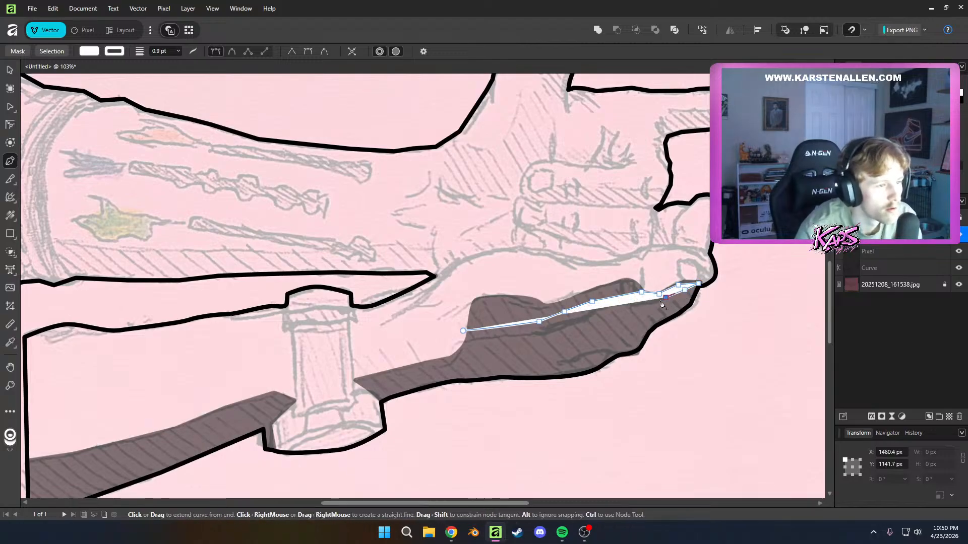
left_click(656, 302)
left_click(632, 303)
left_click(620, 302)
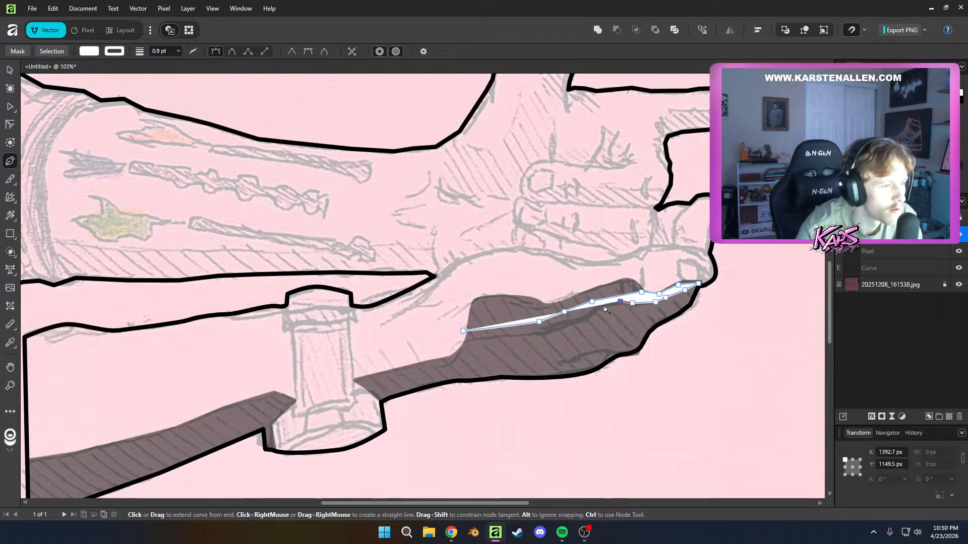
left_click(588, 315)
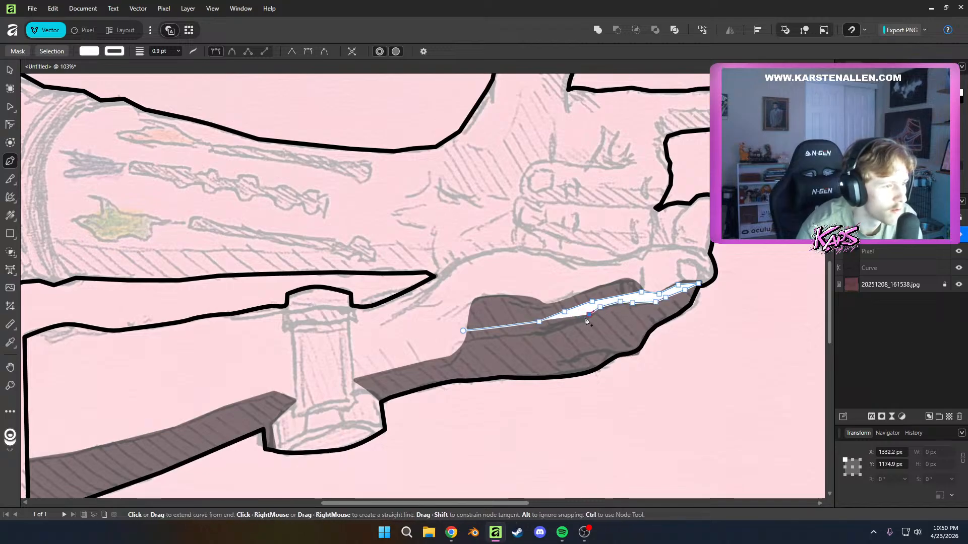
left_click(532, 334)
left_click(480, 338)
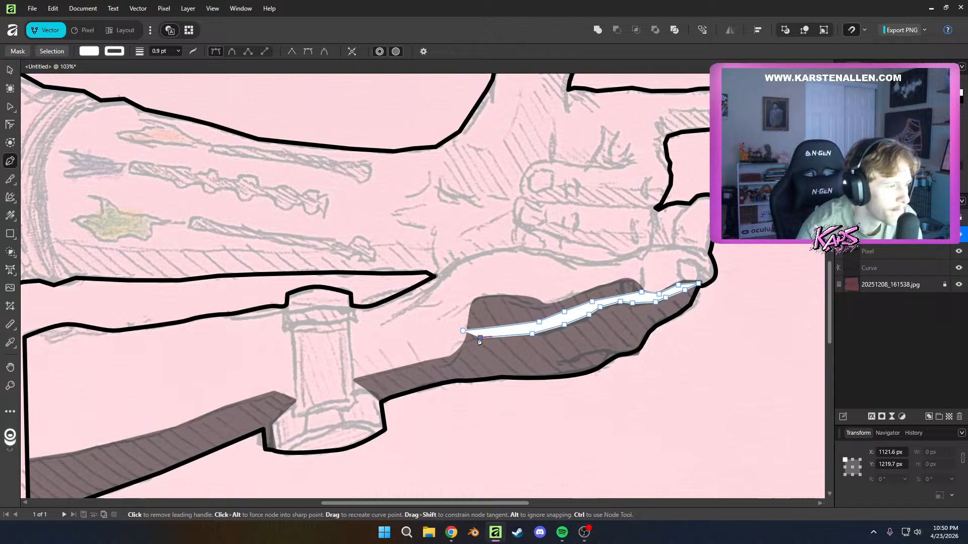
left_click(453, 345)
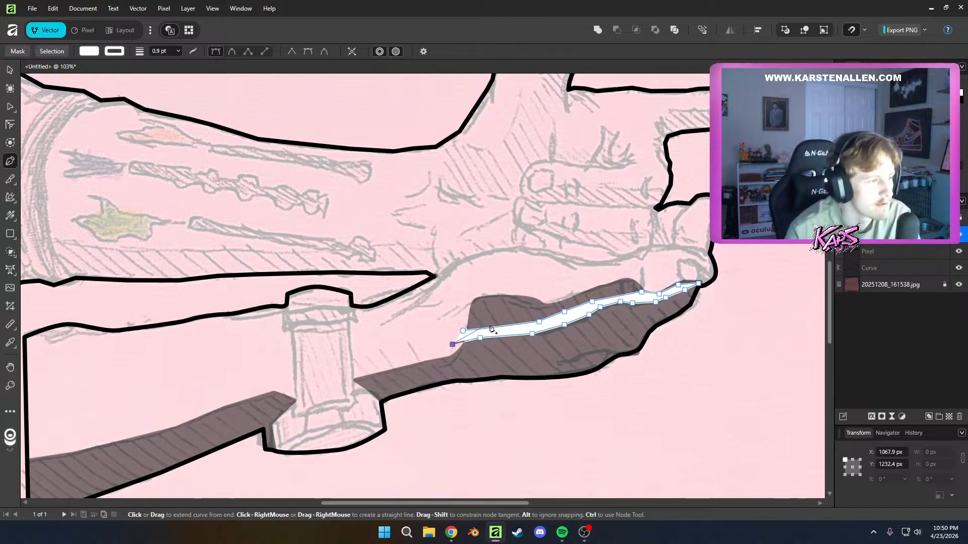
Close the white highlight shape at its starting point, deselect it and leave the Pen tool
left_click_drag(463, 331, 484, 329)
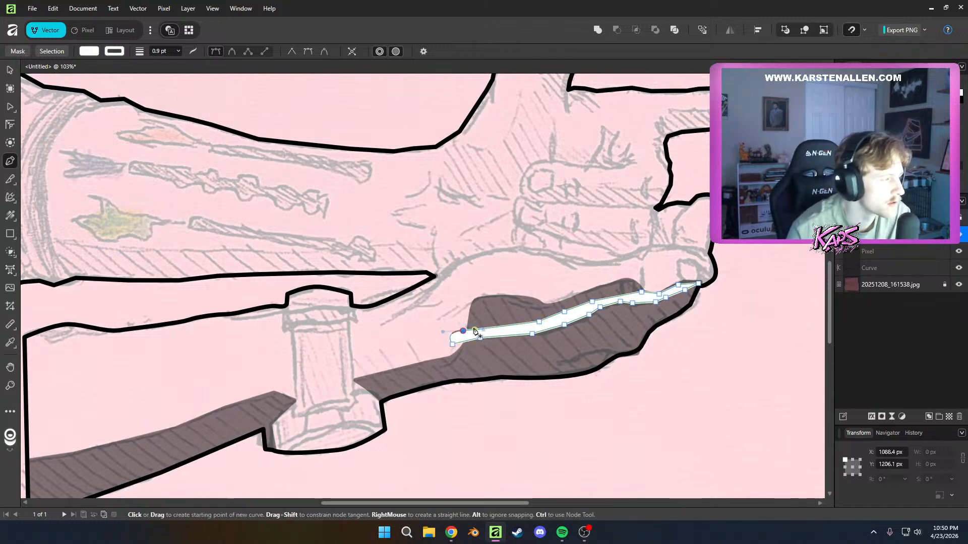
key("ctrl+z")
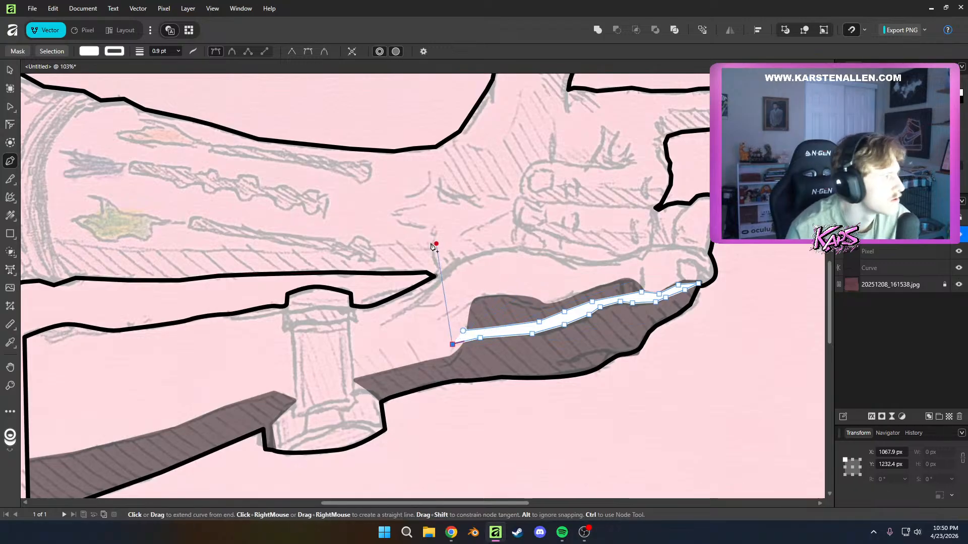
left_click(464, 331)
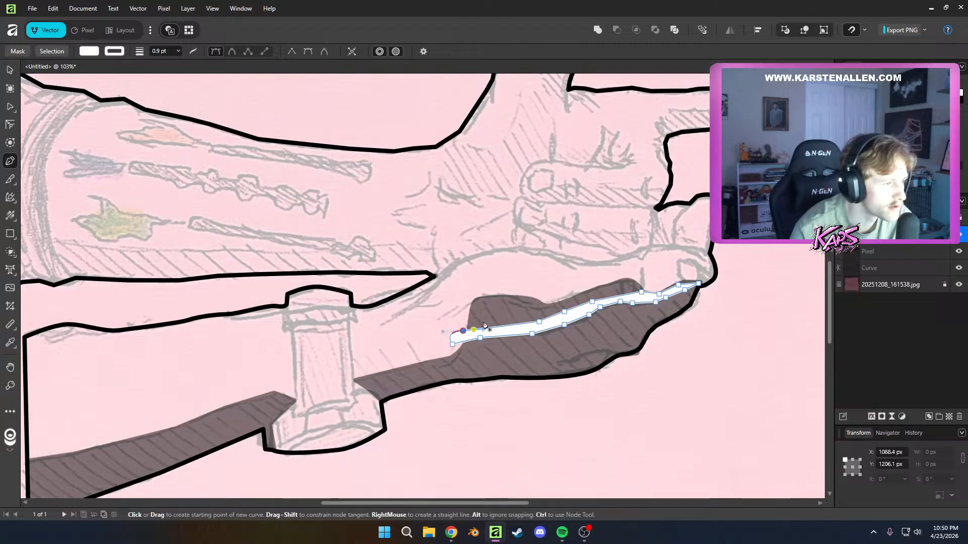
key("ctrl+z")
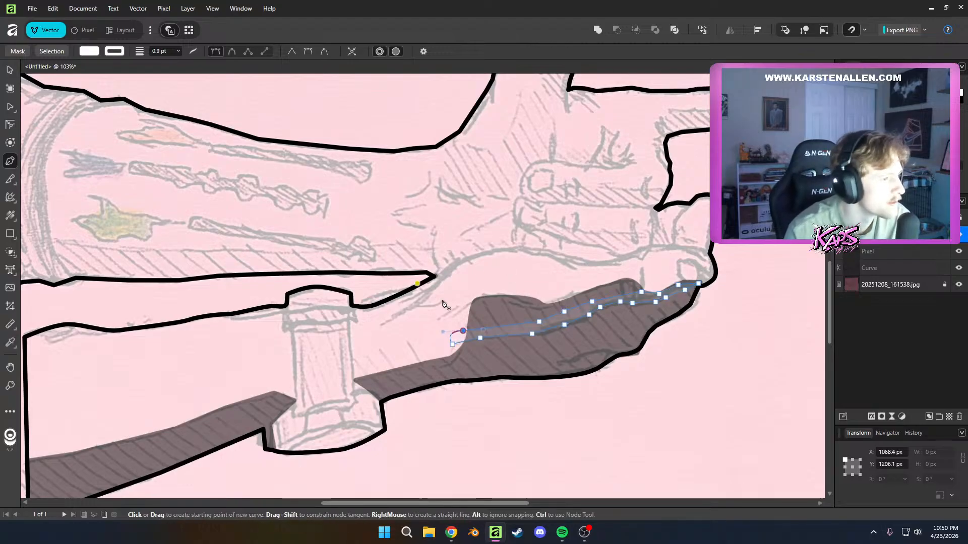
key("ctrl+shift+z")
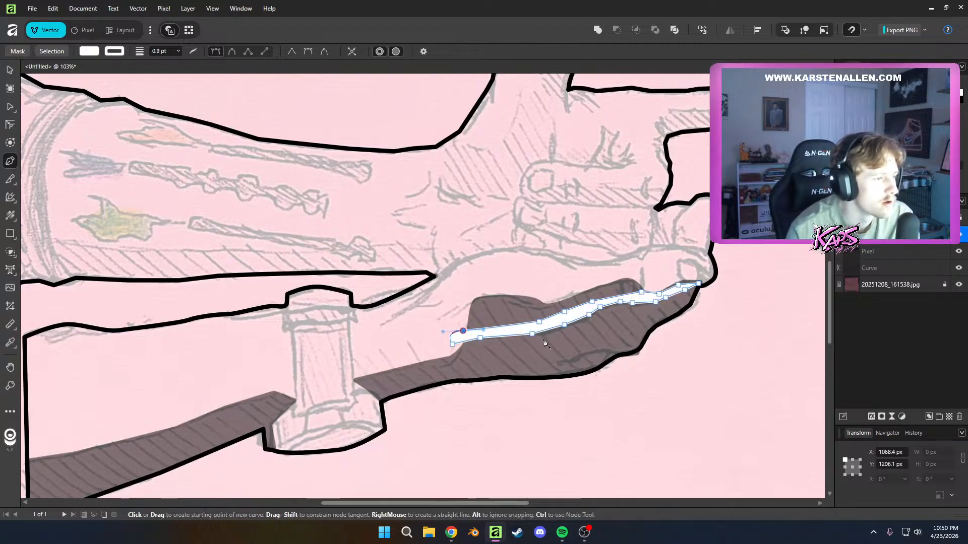
key("ctrl+d")
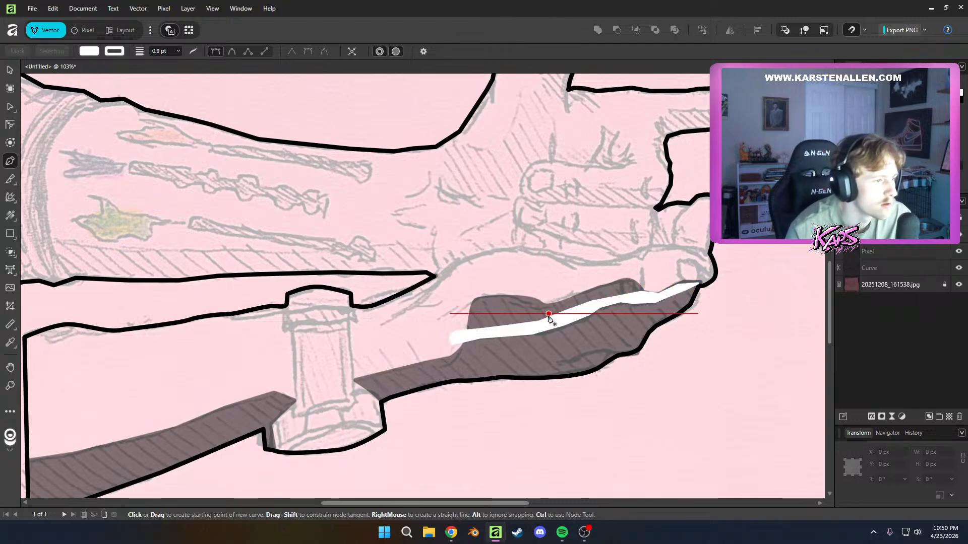
left_click(11, 71)
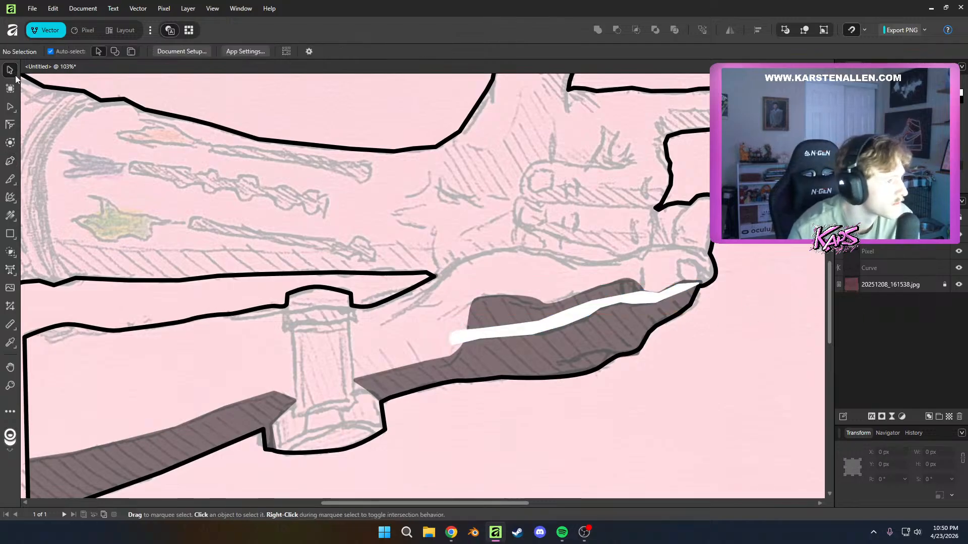
left_click(569, 316)
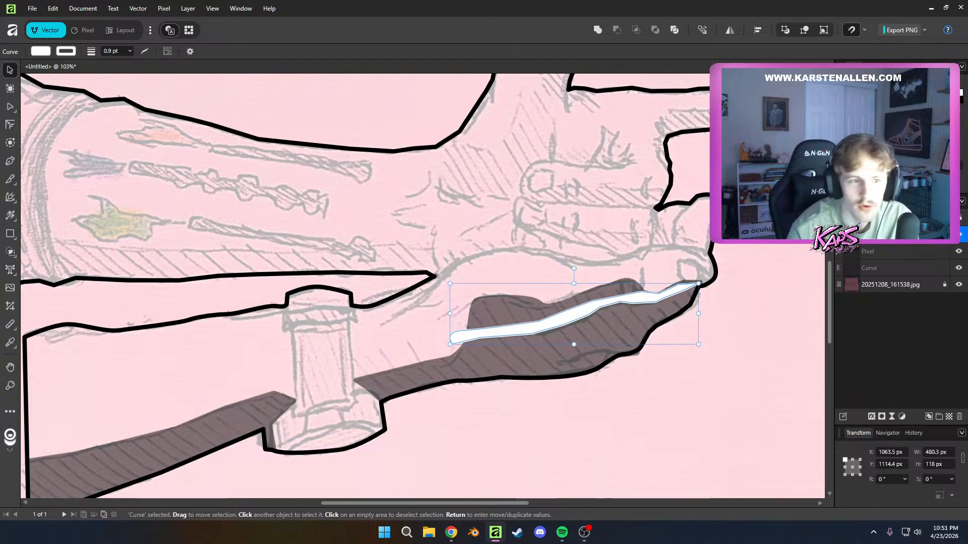
left_click(877, 251, "shift")
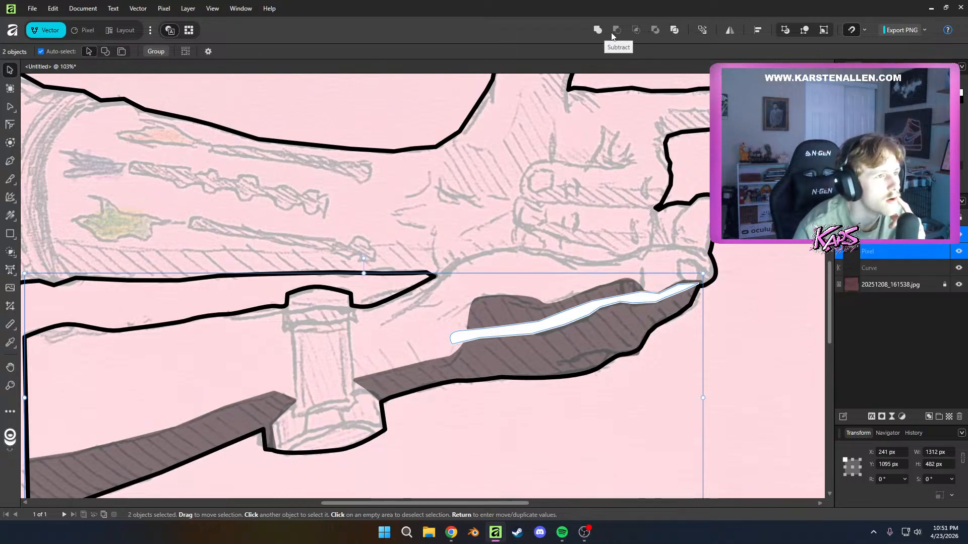
left_click(812, 290)
left_click(858, 241)
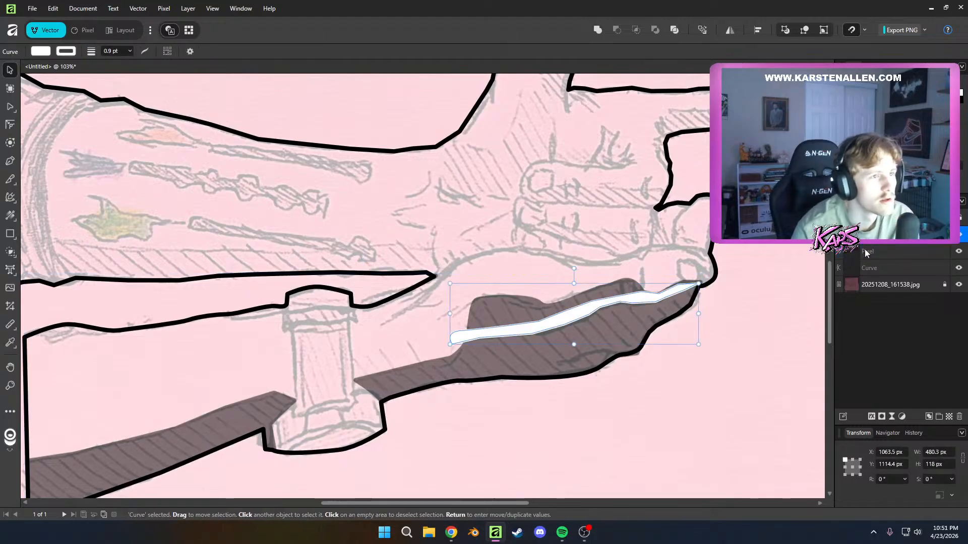
left_click(864, 252, "shift")
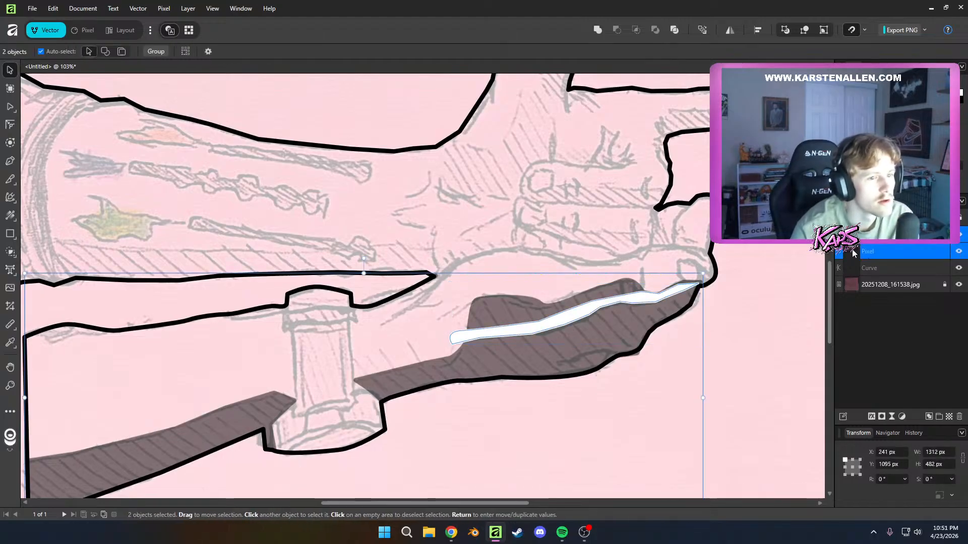
Set the merged shadow layer's opacity to 100% and select it together with the white highlight curve
left_click(854, 253)
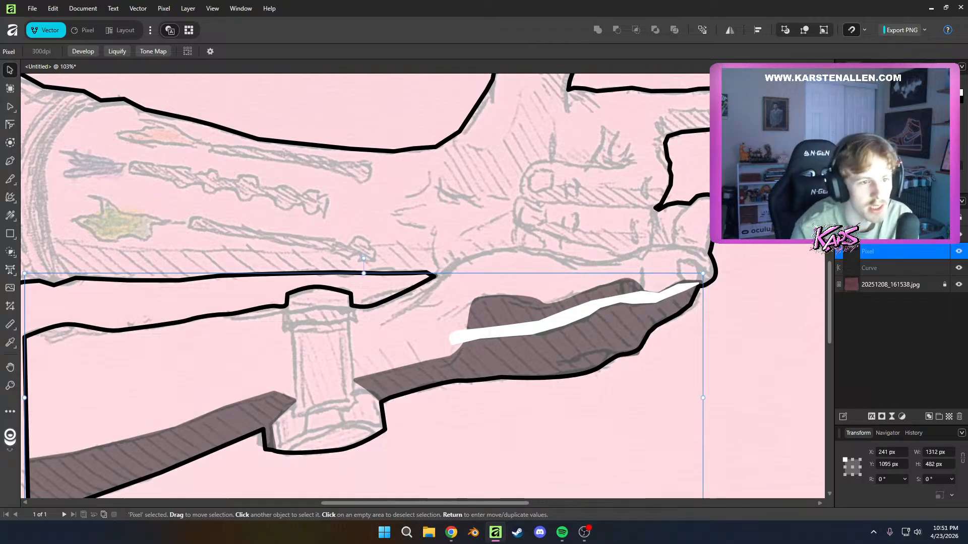
key("0")
left_click(897, 349)
left_click(888, 238)
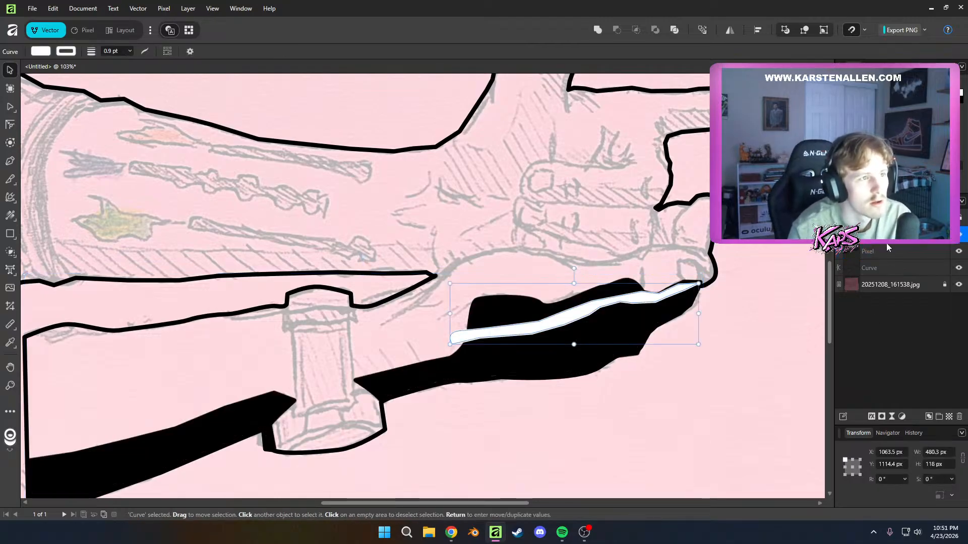
left_click(887, 251, "shift")
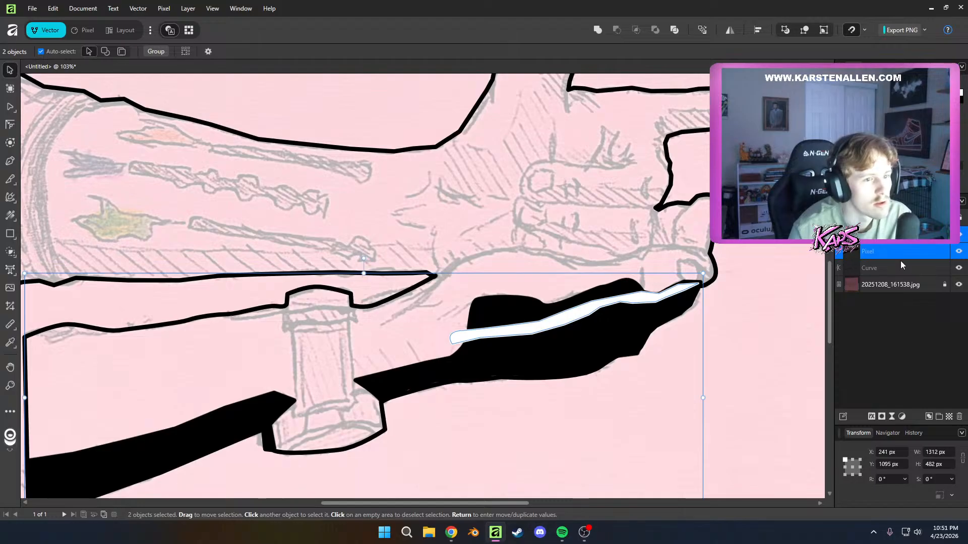
left_click(894, 243)
right_click(894, 243)
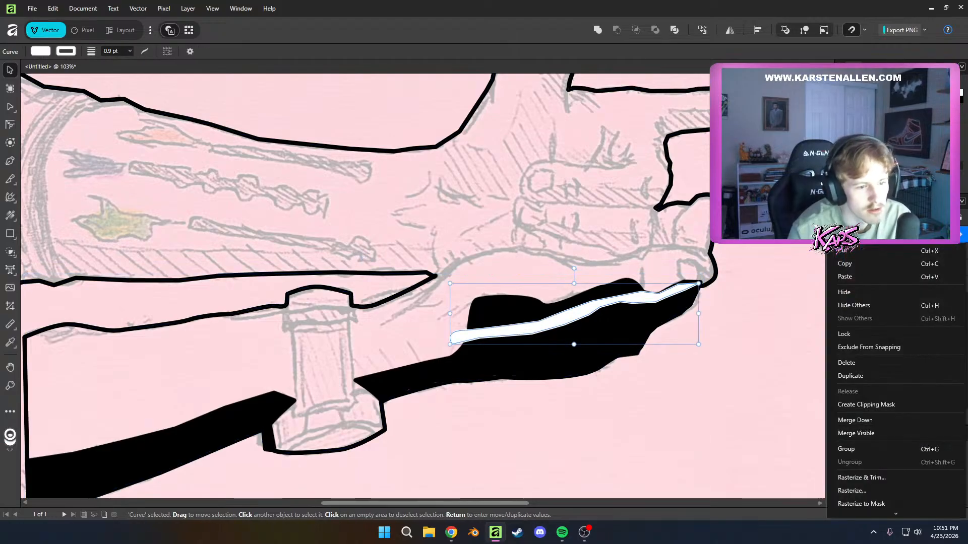
key("Escape")
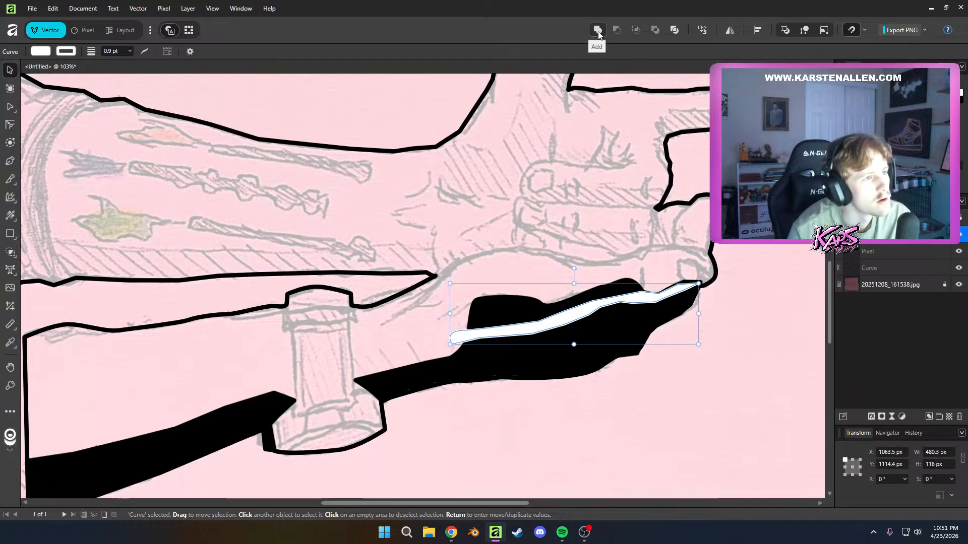
key("ctrl+a")
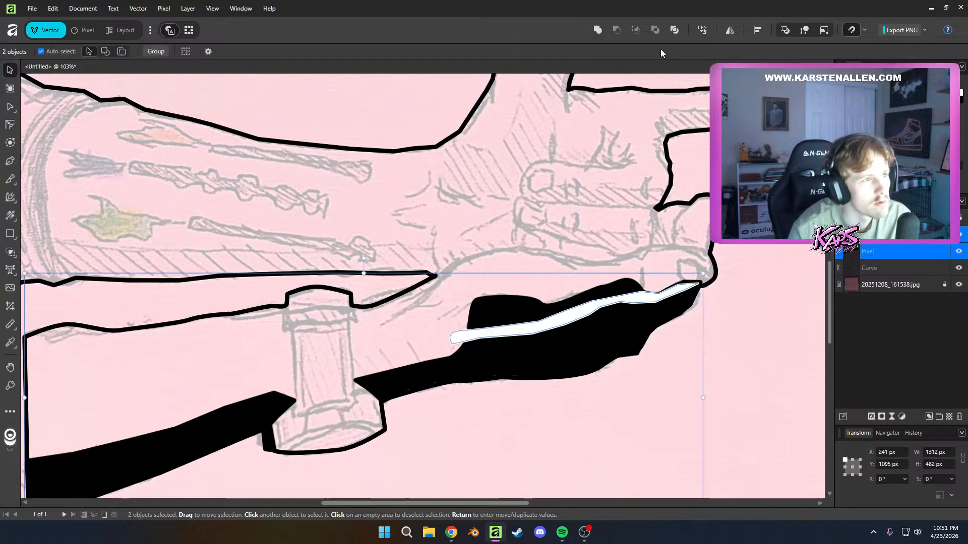
left_click(889, 269)
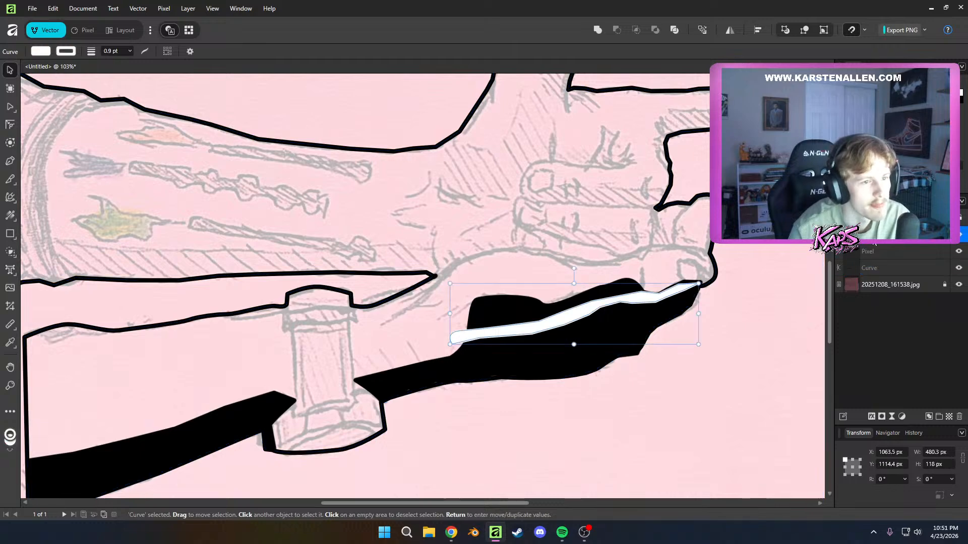
right_click(877, 237)
key("Escape")
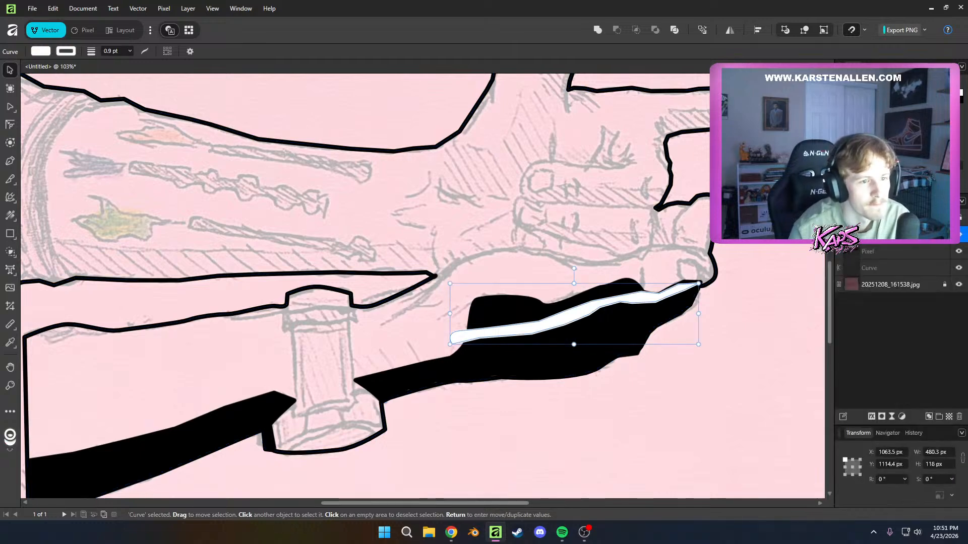
left_click(910, 321)
Try to cut the merged shadow layer with the white highlight curve using the Divide operation, and undo the attempt
left_click(889, 235)
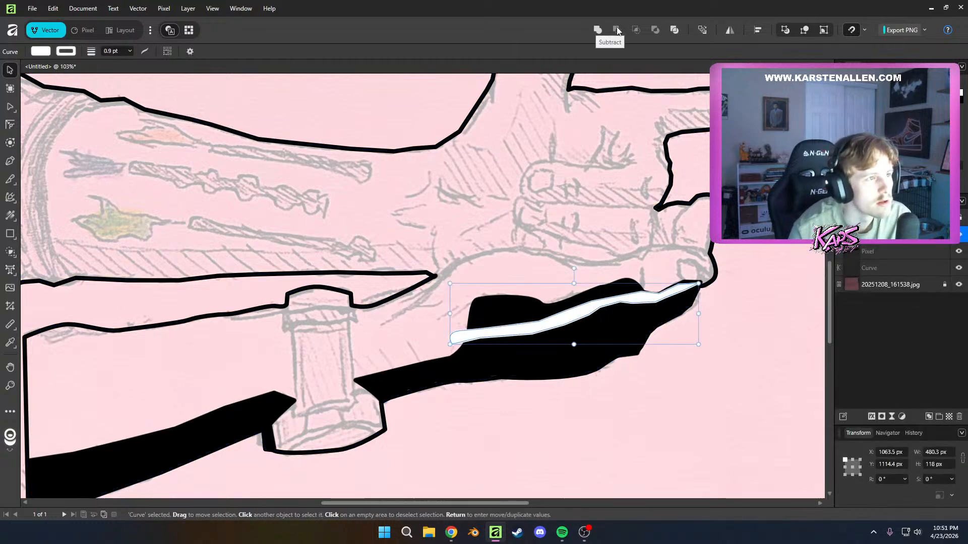
left_click(876, 252, "shift")
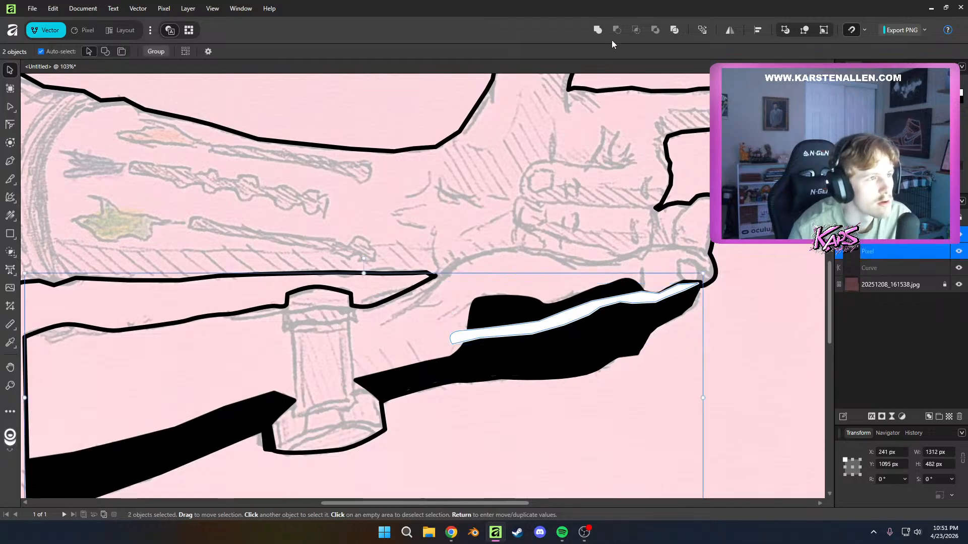
left_click(678, 32)
left_click_drag(580, 313, 581, 313)
key("ctrl+z")
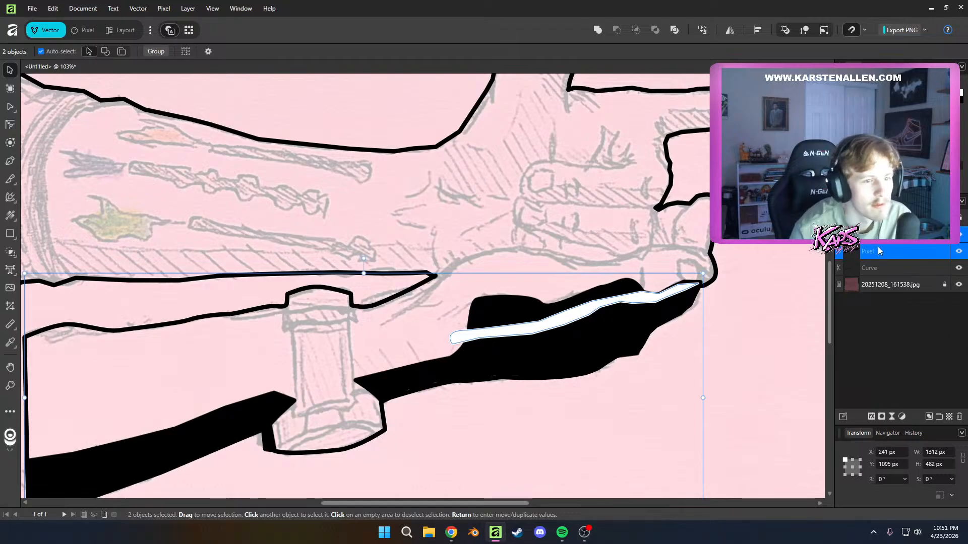
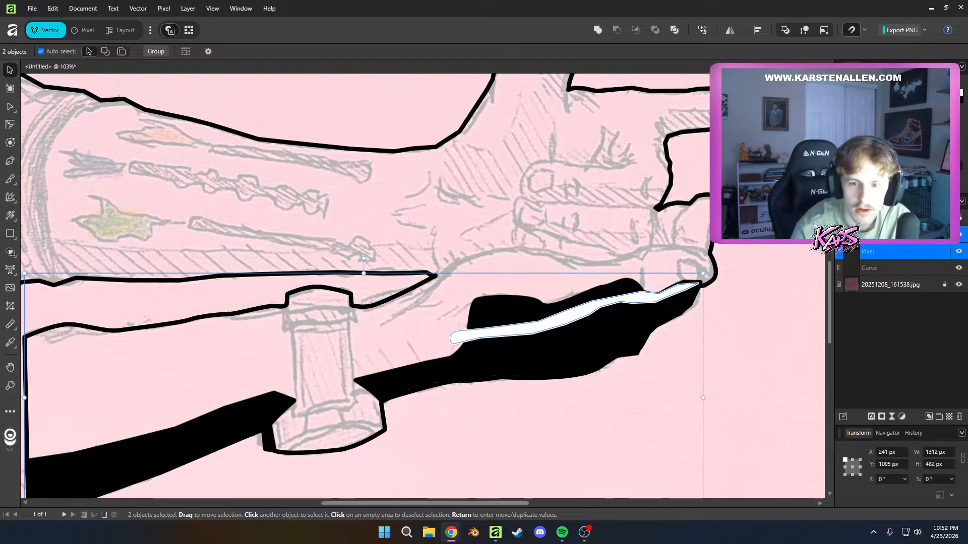
Draw a white rectangle about 1642 × 1507 px over the artwork and keep it directly above the sketch photo, beneath the line art
left_click(764, 303)
scroll(764, 303, "down", 4)
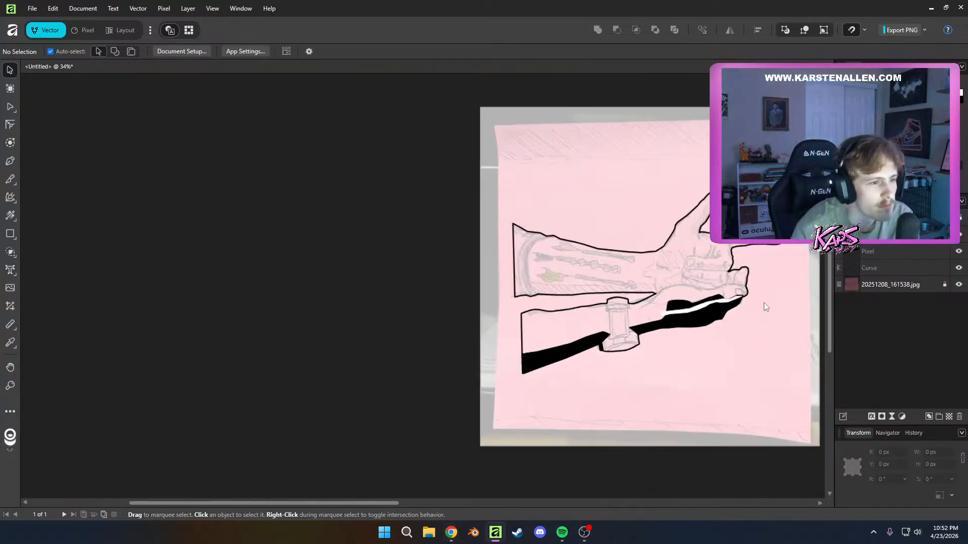
scroll(764, 299, "down", 1)
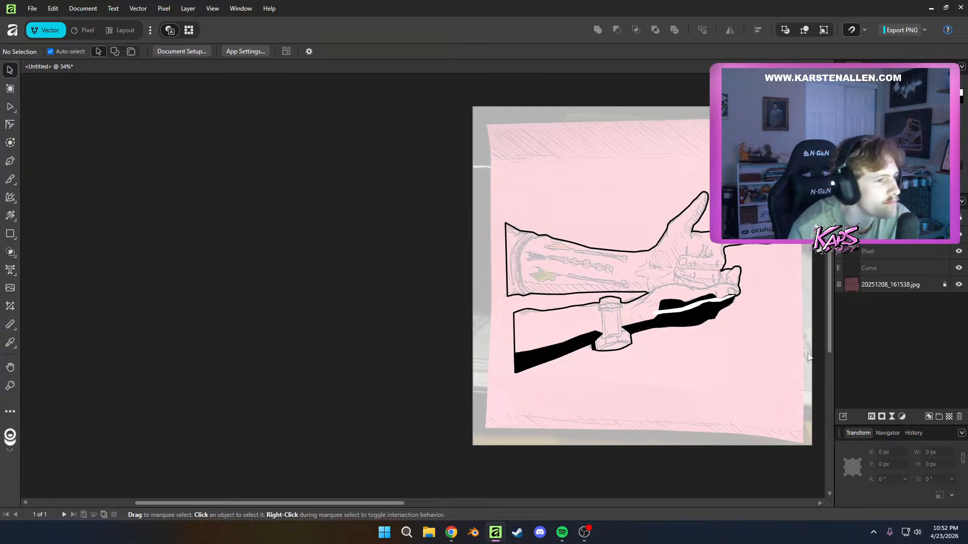
scroll(789, 351, "up", 1)
left_click_drag(771, 349, 621, 372)
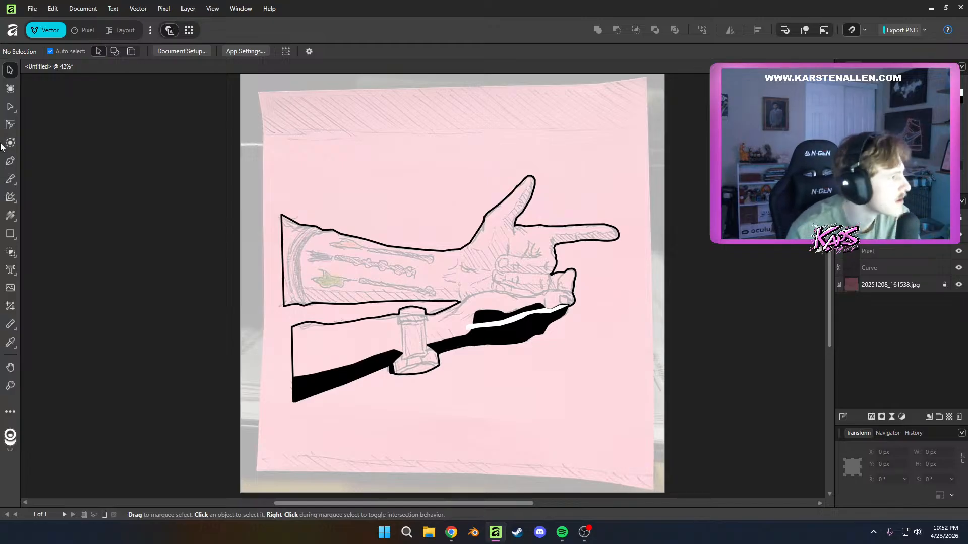
left_click(8, 239)
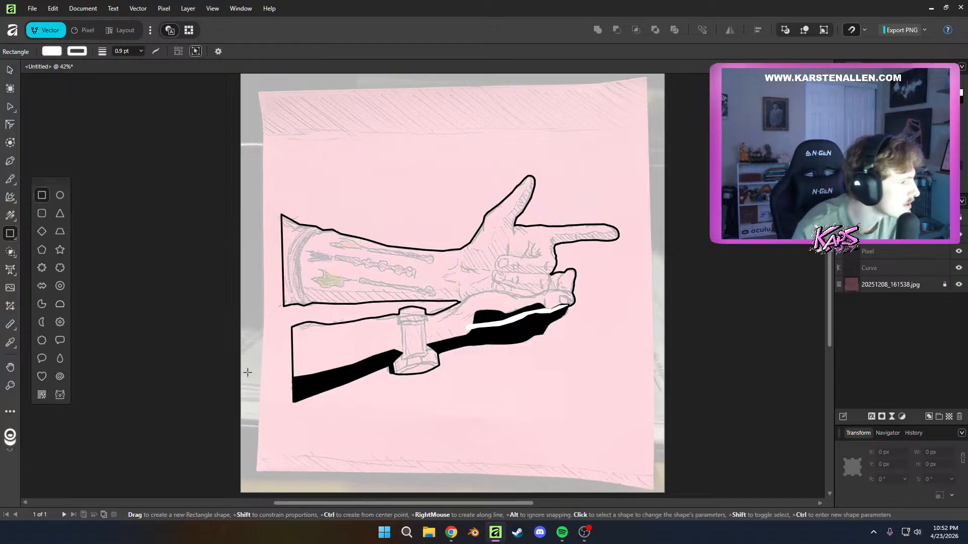
mouse_move(272, 431)
left_mouse_down()
mouse_move(676, 124)
mouse_move(619, 113)
left_mouse_up()
mouse_move(875, 254)
left_mouse_down()
mouse_move(887, 320)
mouse_move(889, 282)
mouse_move(875, 278)
left_mouse_up()
key("ctrl+z")
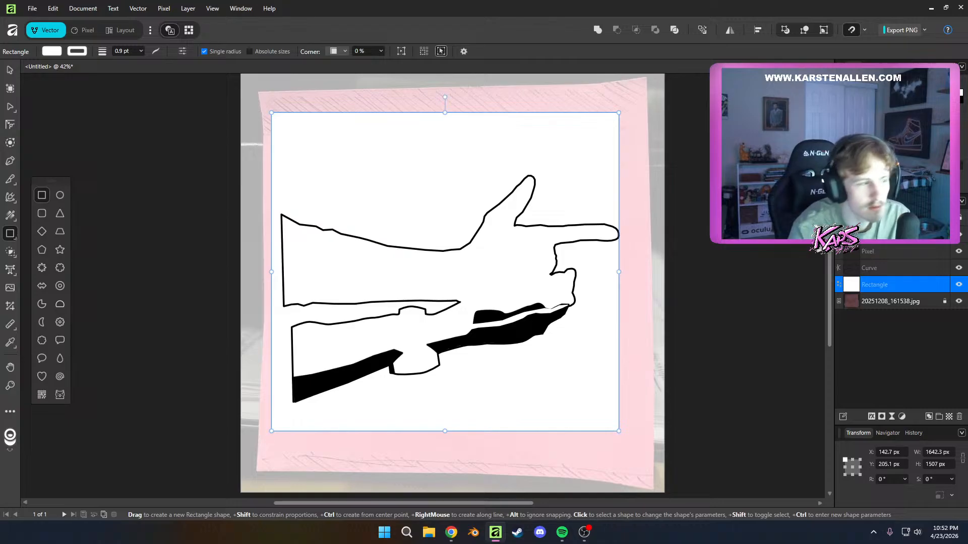
Set the white rectangle's opacity to 50%, deselect it and check the artwork against the faded sketch
key("5")
left_click(724, 249)
scroll(788, 293, "up", 4)
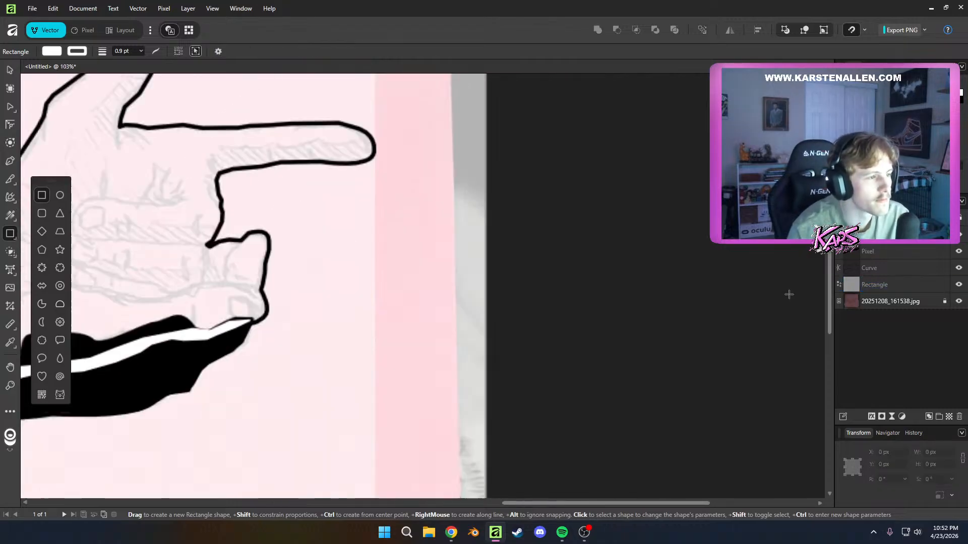
scroll(615, 303, "down", 3)
scroll(203, 355, "down", 4)
scroll(116, 354, "up", 3)
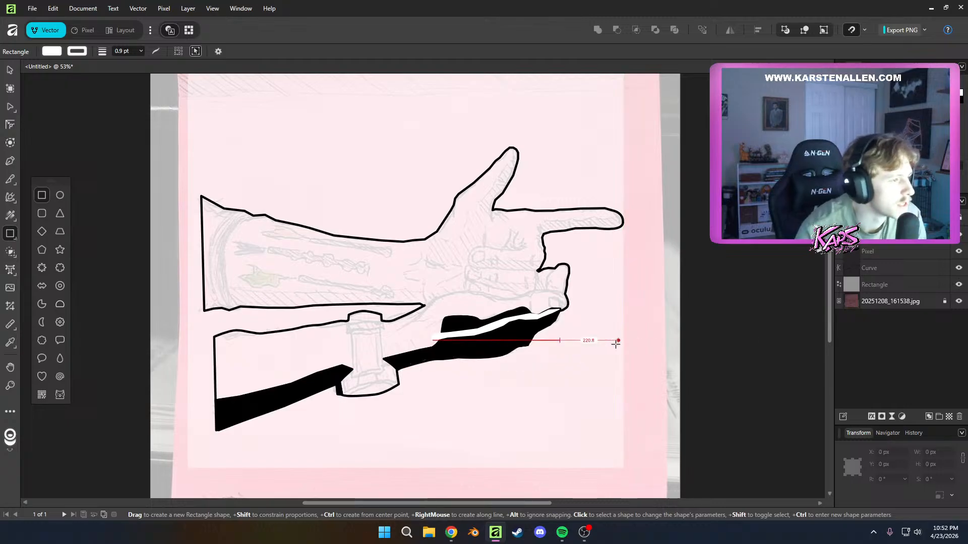
Delete the white rectangle beneath the line art, keeping the sketch photo
left_click(885, 281)
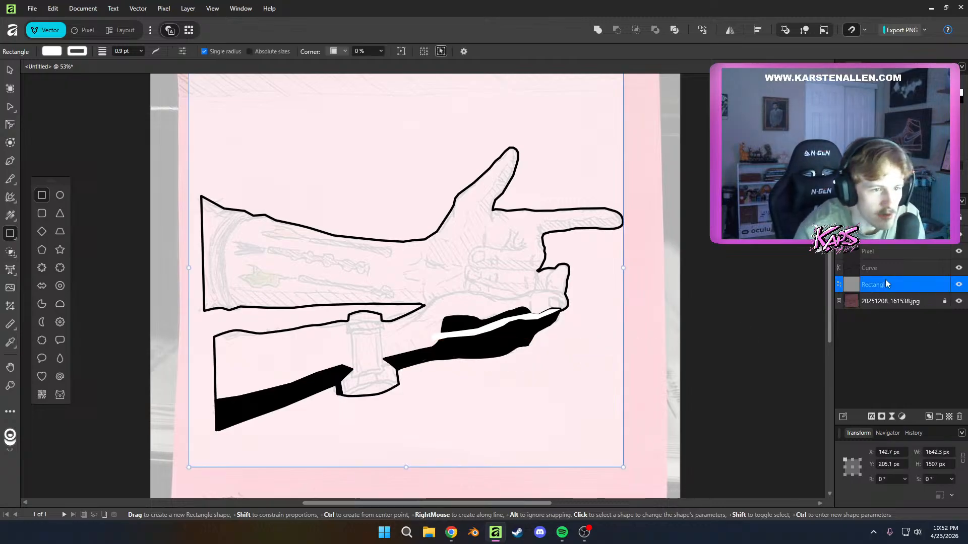
left_click(883, 301)
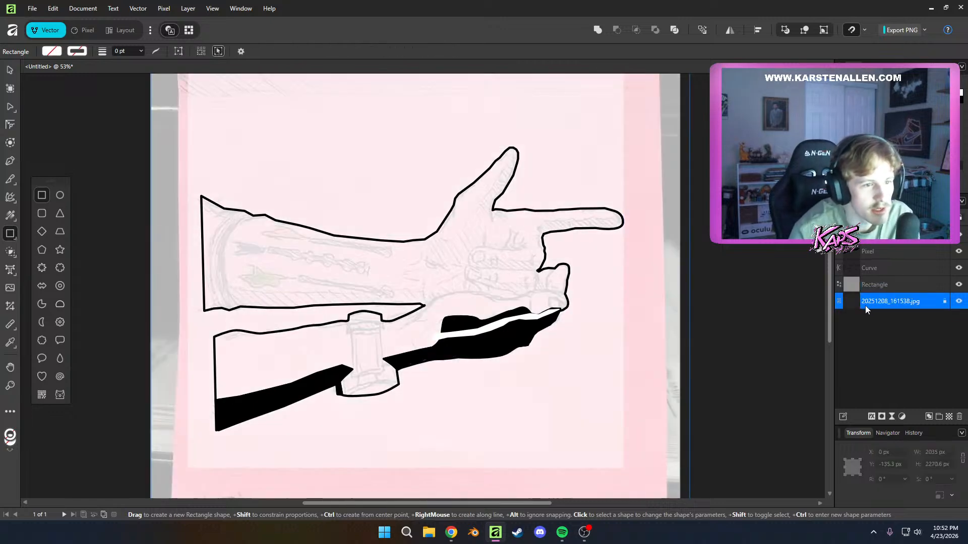
left_click(868, 282)
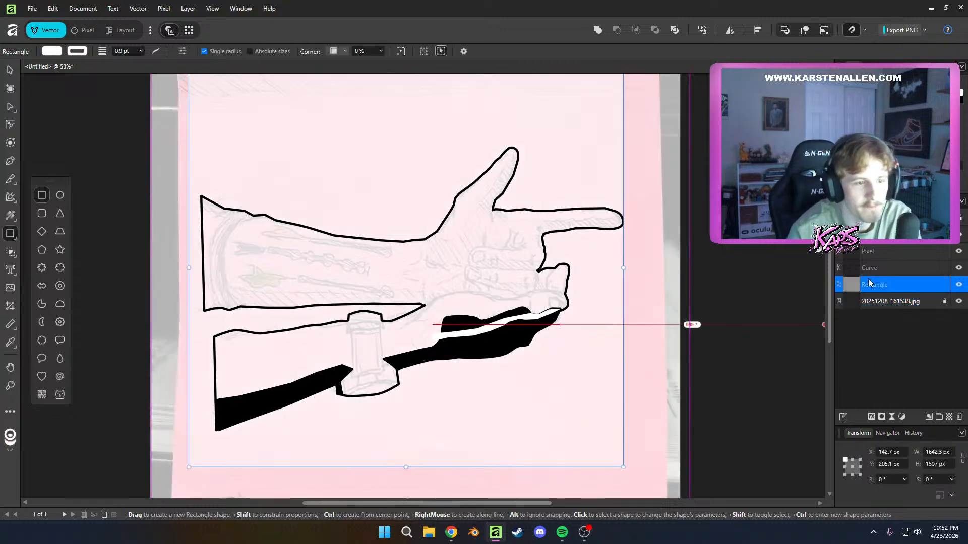
key("Delete")
Set both the merged shadow layer and the white highlight curve to 50% opacity
left_click(875, 235)
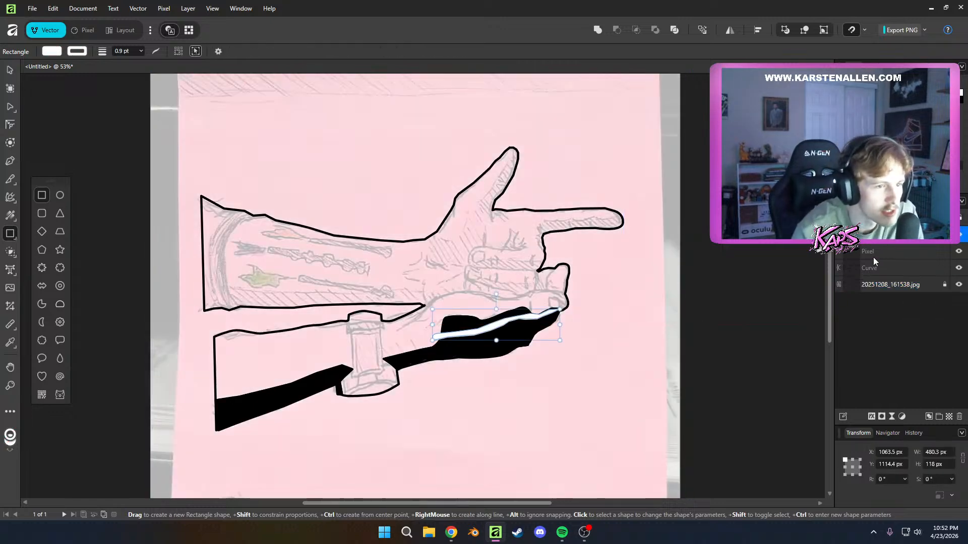
scroll(704, 339, "up", 4)
scroll(359, 326, "down", 4)
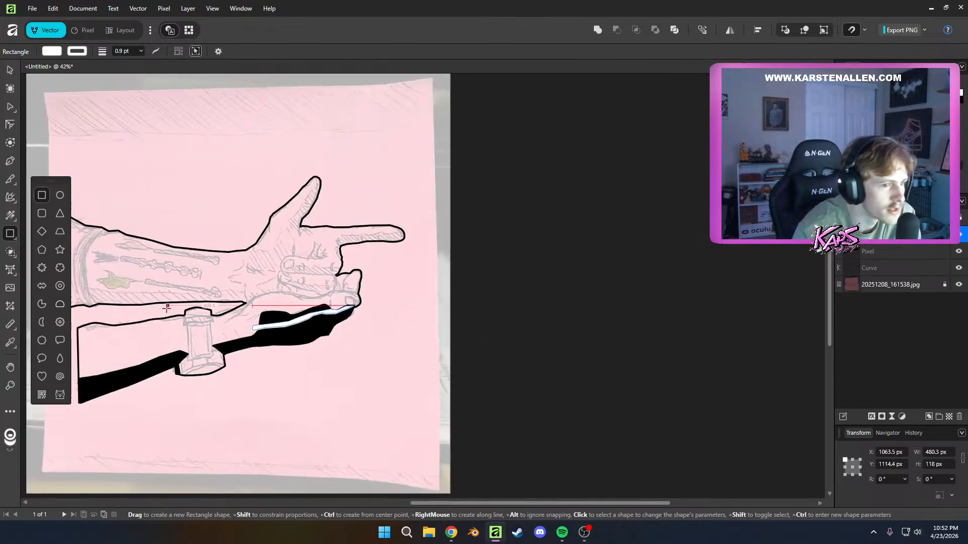
scroll(167, 309, "up", 2)
left_click(909, 255)
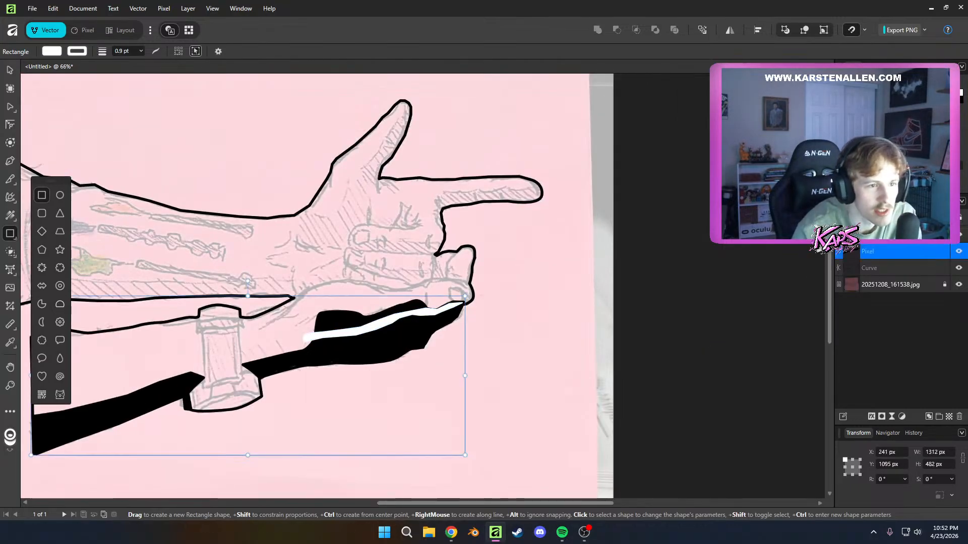
key("5")
left_click(907, 236)
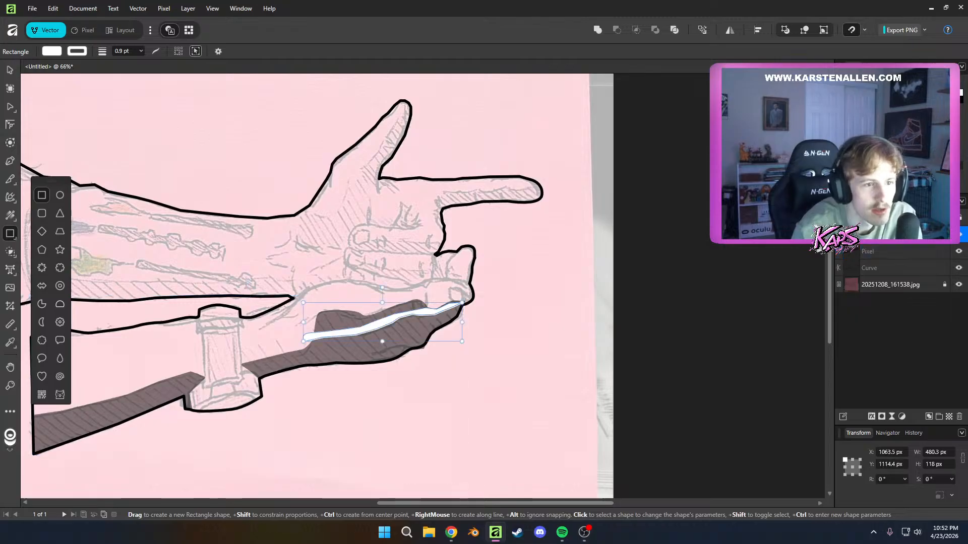
left_click(917, 217)
left_click(916, 217)
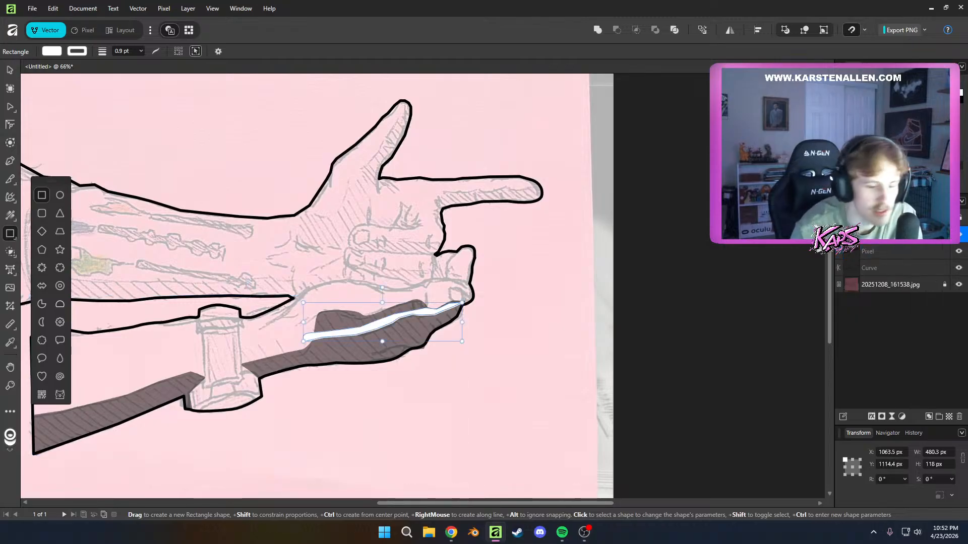
key("5")
Set the highlight curve's fill and stroke colours to black, RGB 0, 0, 0
scroll(506, 353, "up", 3)
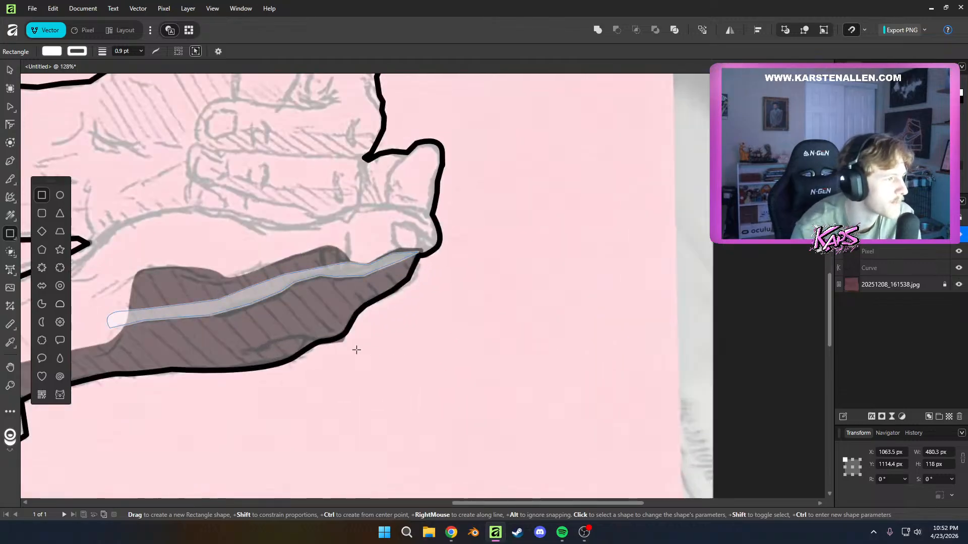
scroll(358, 348, "down", 2)
scroll(226, 328, "up", 2)
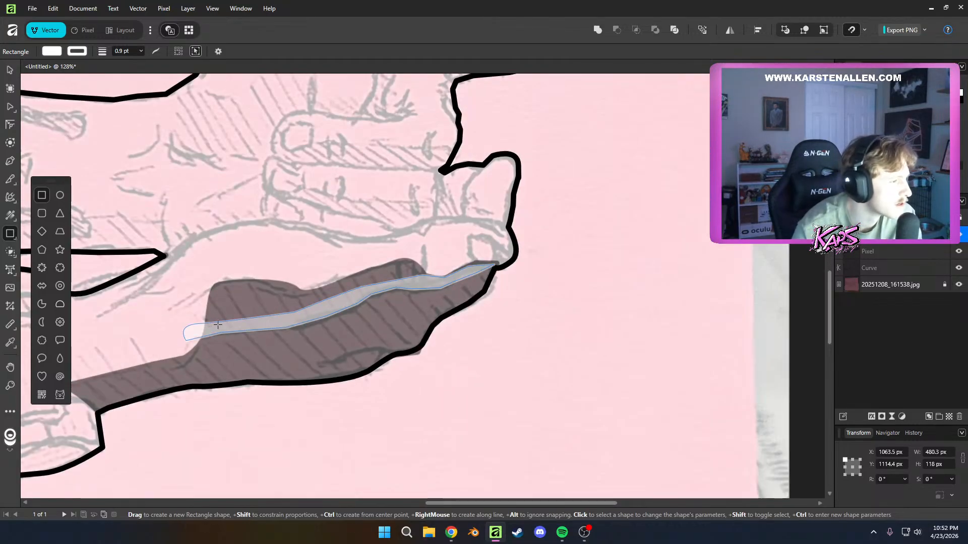
scroll(400, 305, "down", 1)
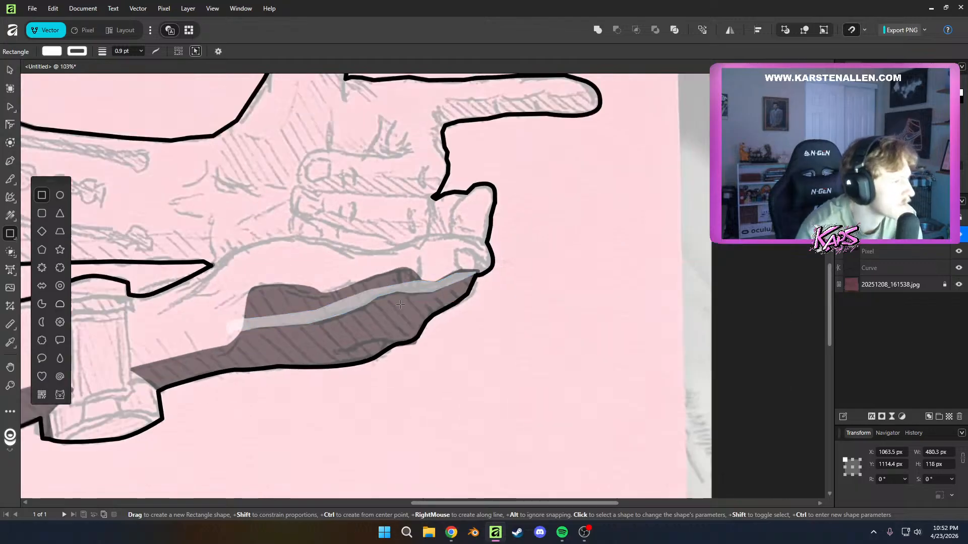
scroll(348, 283, "left", 4)
scroll(345, 252, "up", 1)
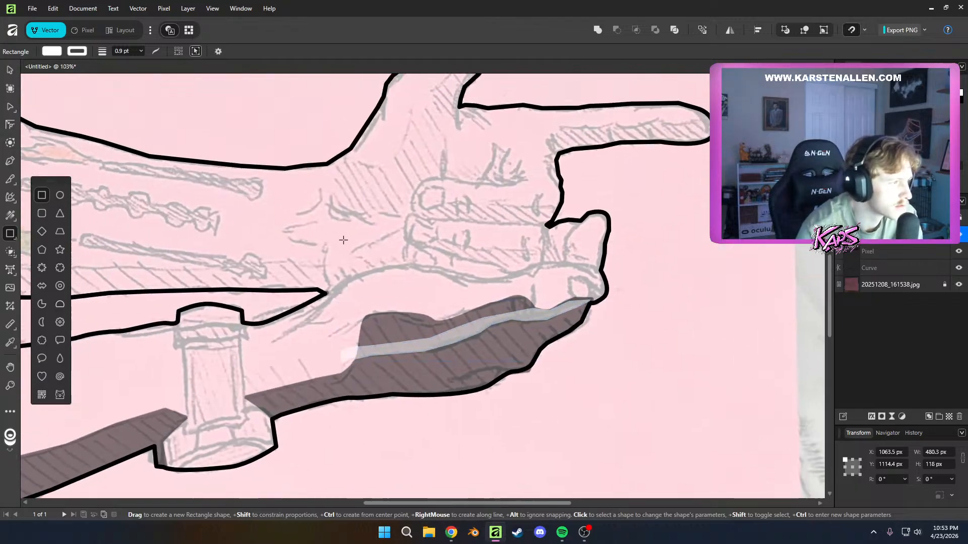
left_click_drag(344, 239, 372, 276)
left_click_drag(355, 325, 526, 304)
left_click(53, 51)
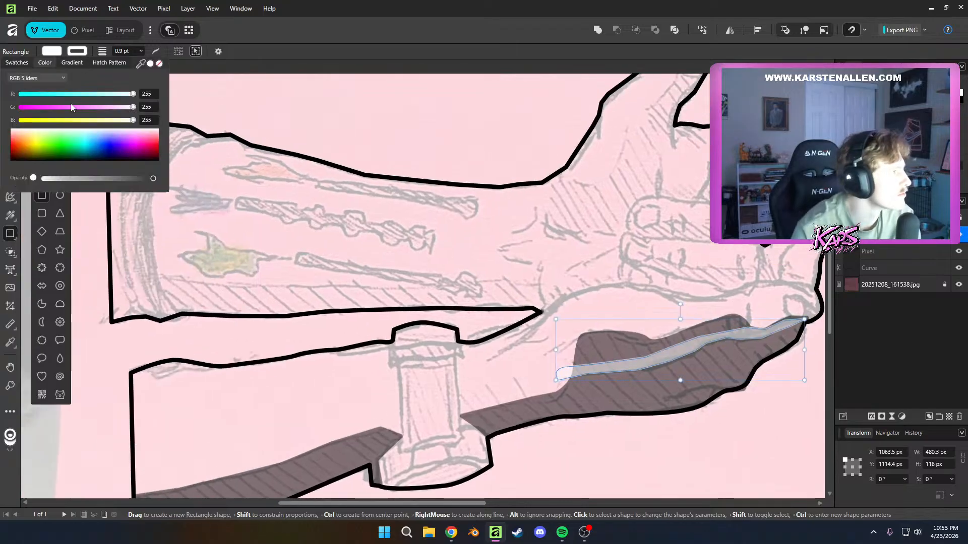
left_click_drag(57, 147, 16, 186)
left_click(53, 51)
left_click(53, 51)
left_click_drag(38, 146, 1, 193)
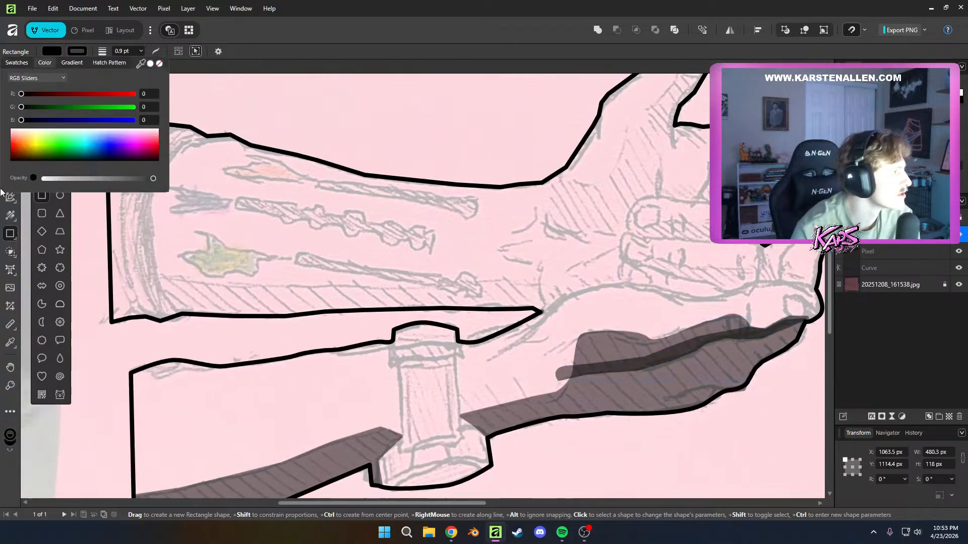
With the Pen tool, trace the top edge of the upper forearm's underside shadow from the cuff along the hatching to the wrist
left_click(869, 253)
left_click(868, 254)
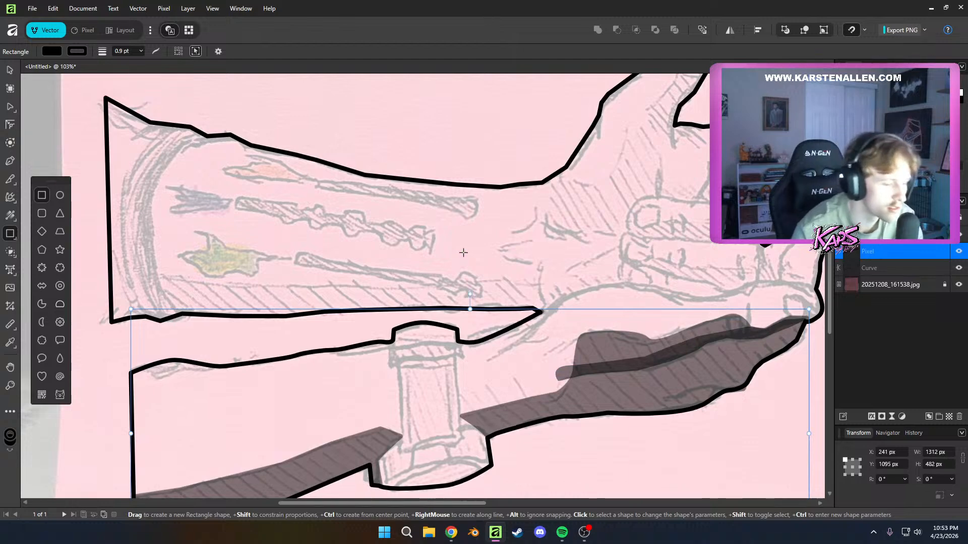
left_click_drag(463, 252, 505, 253)
key("p")
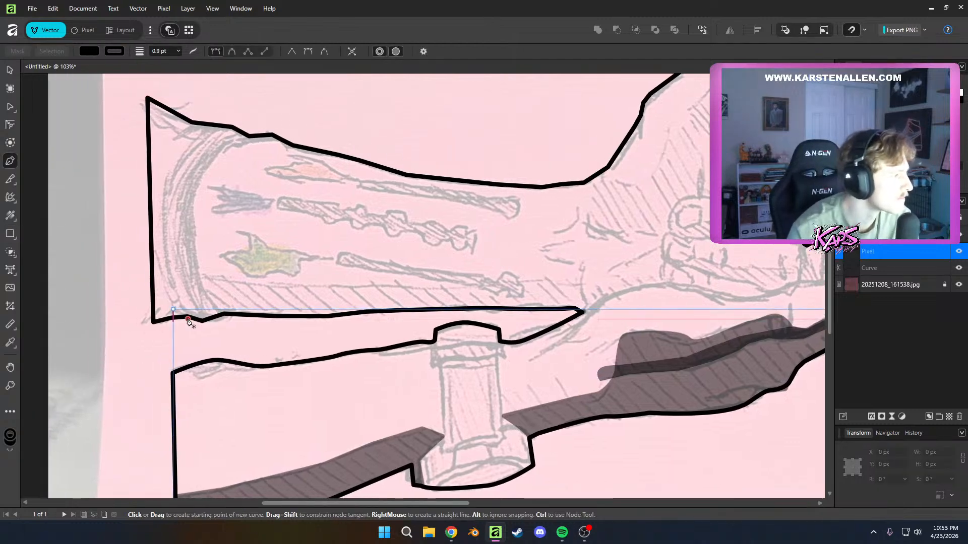
left_click(188, 320)
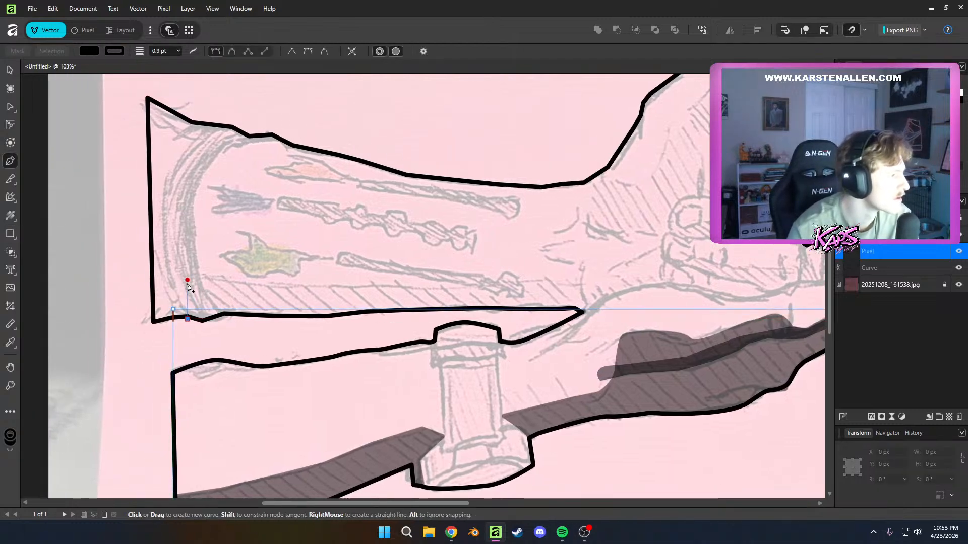
left_click(182, 276)
left_click(236, 285)
left_click(318, 289)
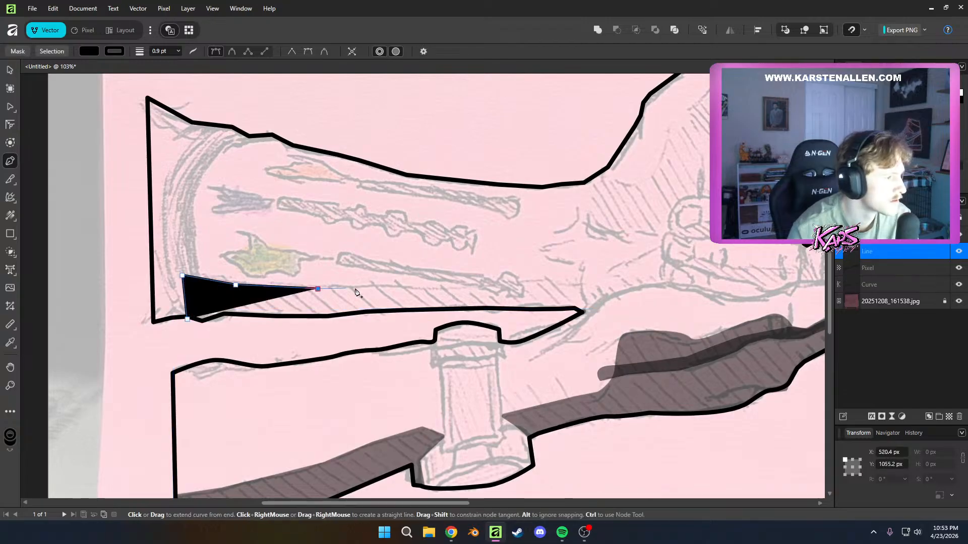
left_click(388, 287)
left_click(476, 280)
left_click(545, 280)
left_click(581, 280)
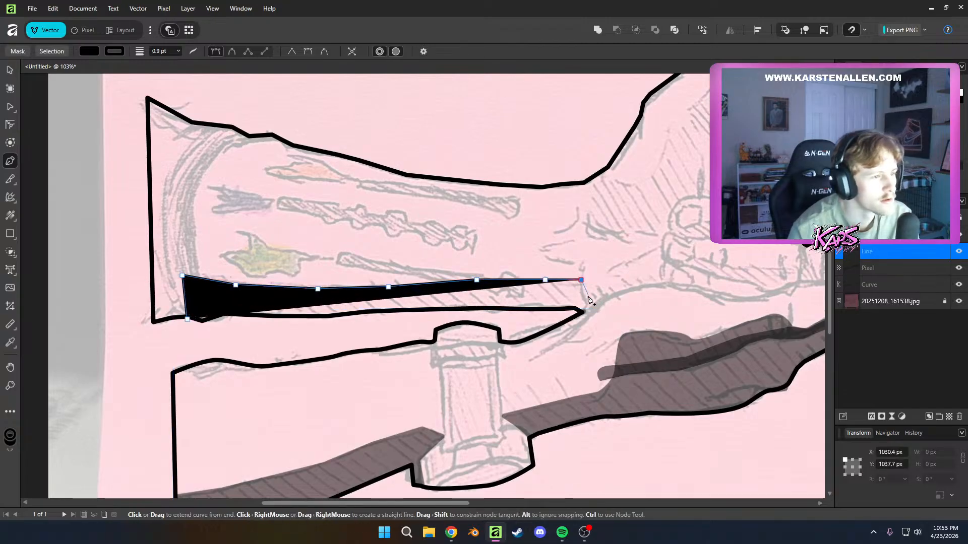
Extend the shadow outline along the sketched wrist crease towards the curled fingers and back to the tip of the gap between the arms
left_click(583, 292)
left_click(598, 285)
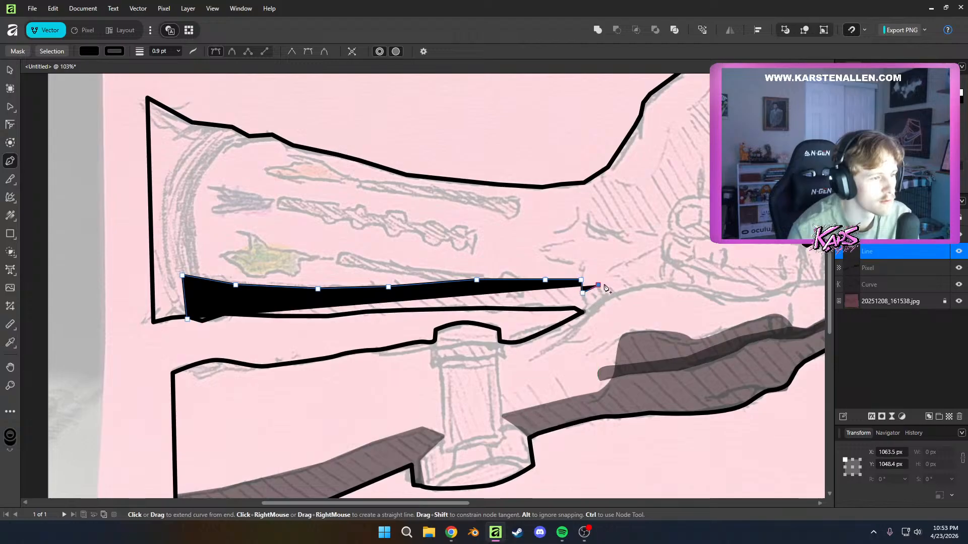
left_click(636, 281)
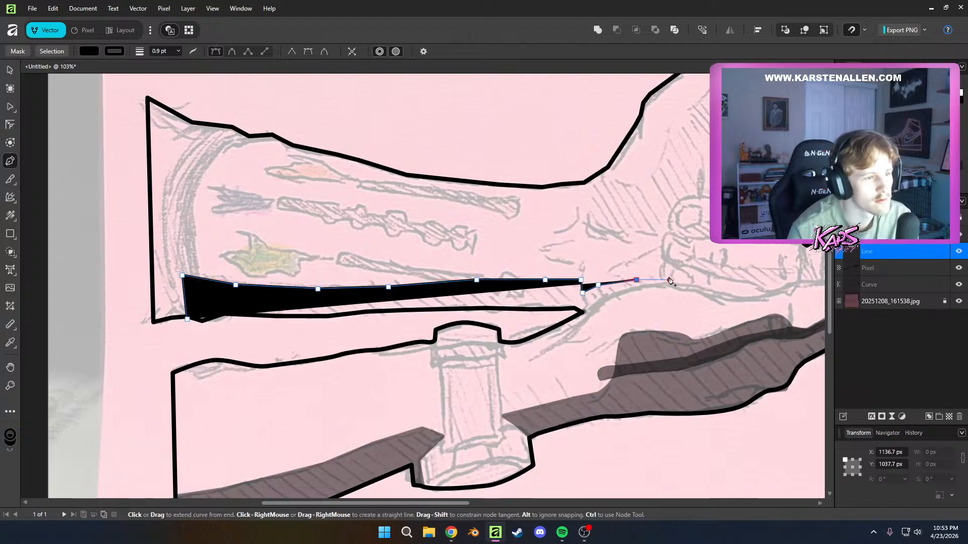
left_click(661, 274)
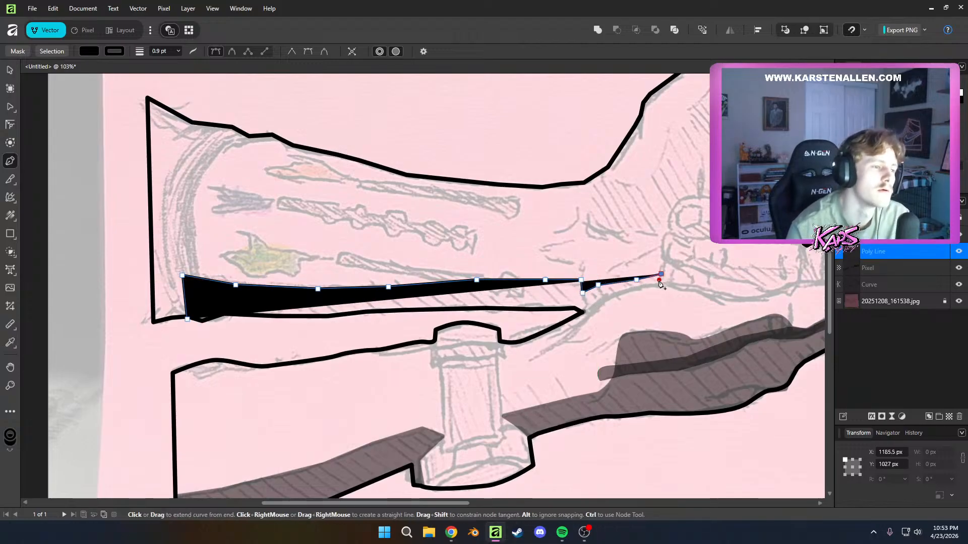
left_click(664, 285)
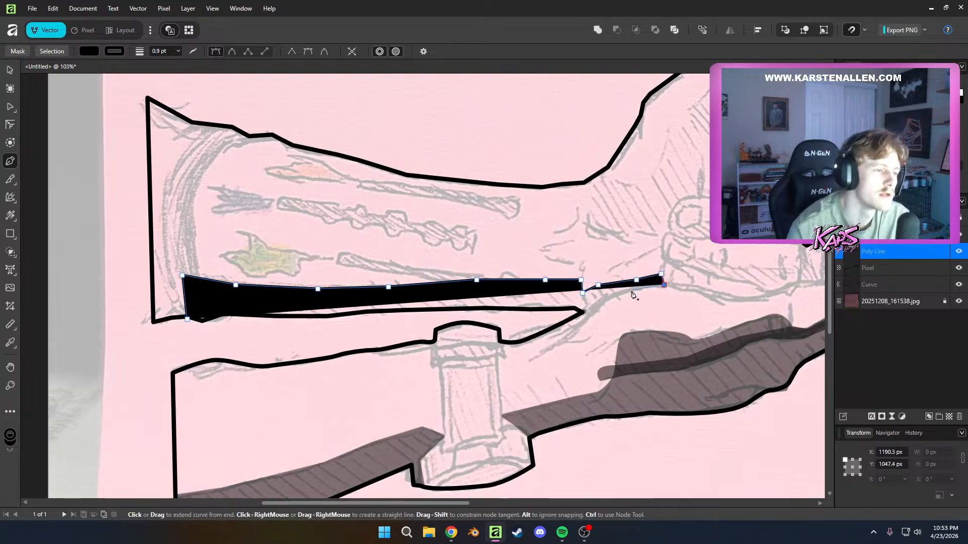
left_click(629, 291)
left_click(591, 309)
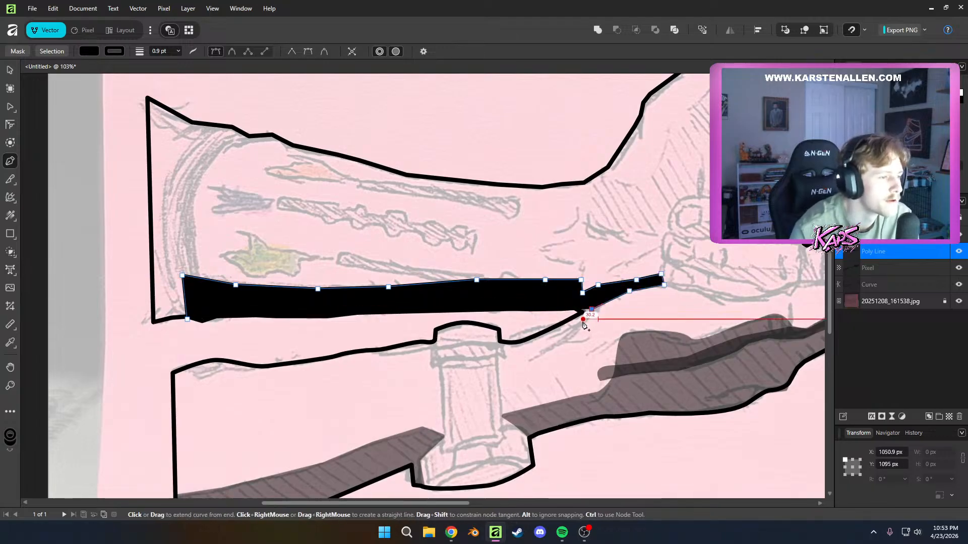
Trace a thin shadow sliver along the lower arm's contour to beside the post and back to the gap's tip, undoing the misplaced last point
left_click(584, 320)
left_click(543, 339)
left_click(512, 345)
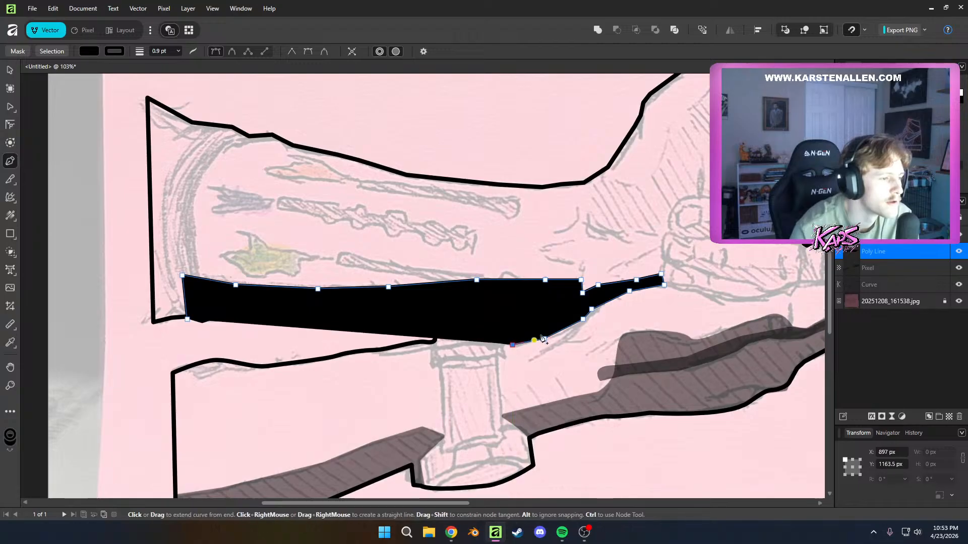
left_click(546, 329)
left_click(565, 319)
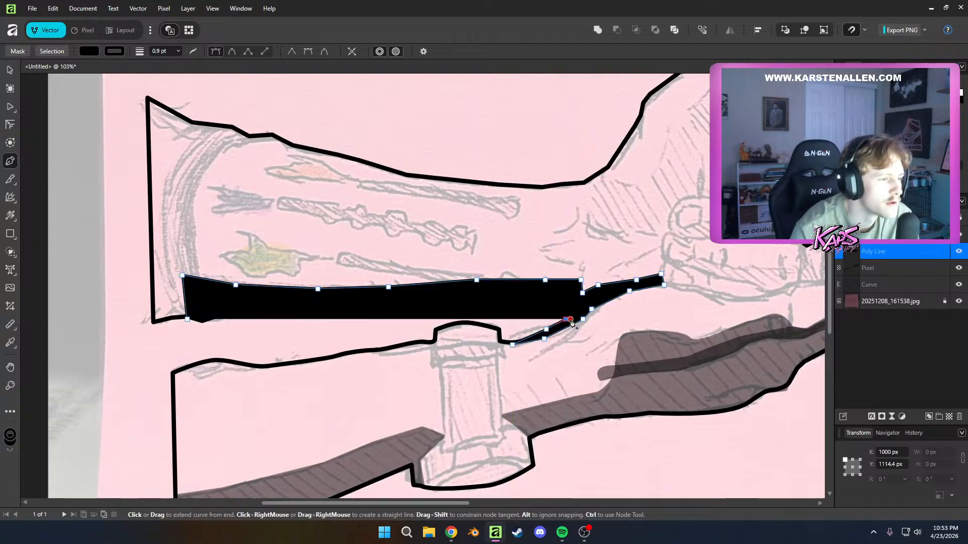
left_click(580, 310)
left_click(584, 299)
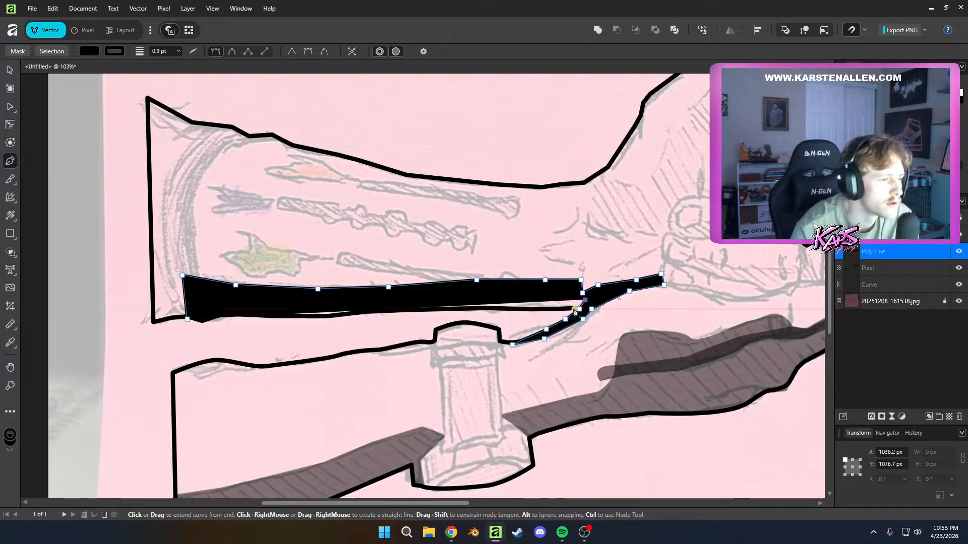
key("ctrl+z")
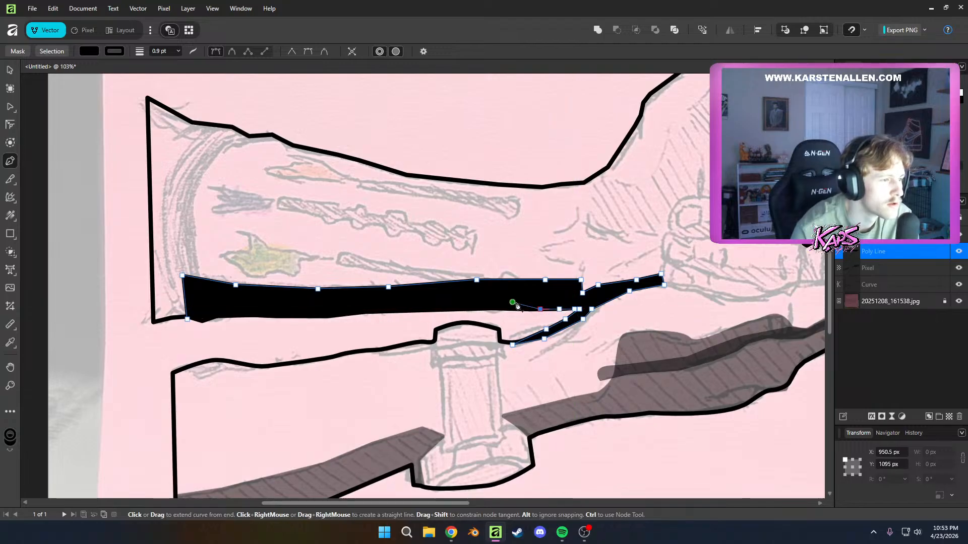
left_click(502, 309)
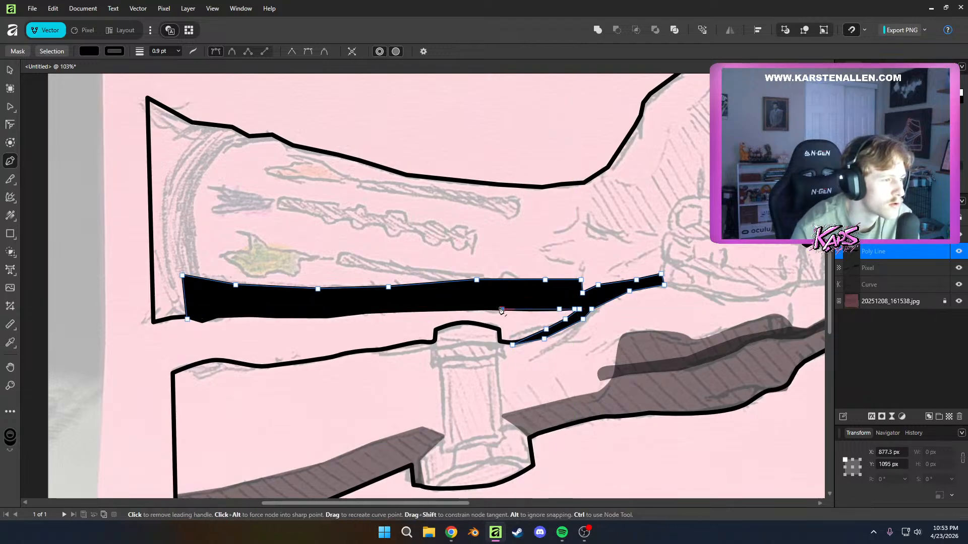
left_click(470, 302)
key("ctrl+z")
key("ctrl+z")
left_click(448, 309)
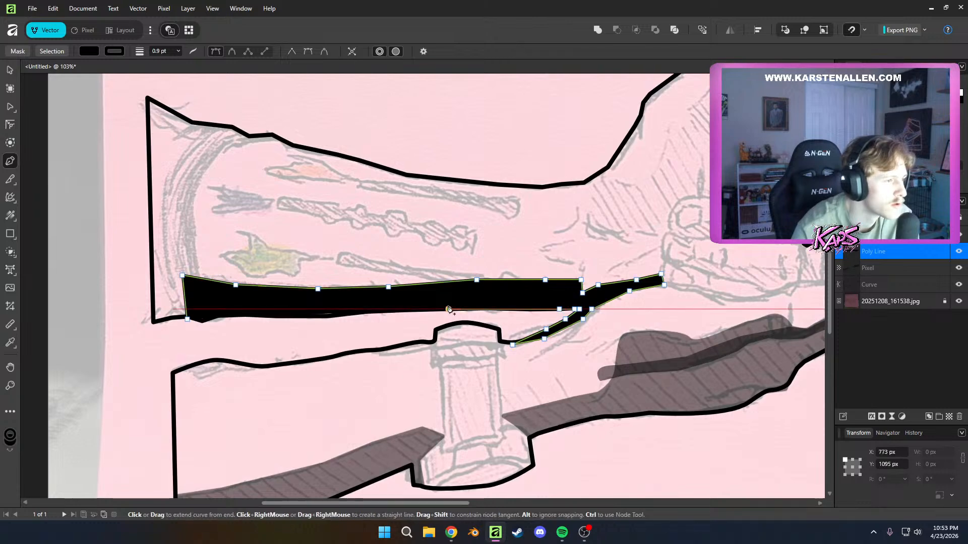
key("ctrl+z")
left_click(476, 303)
key("ctrl+z")
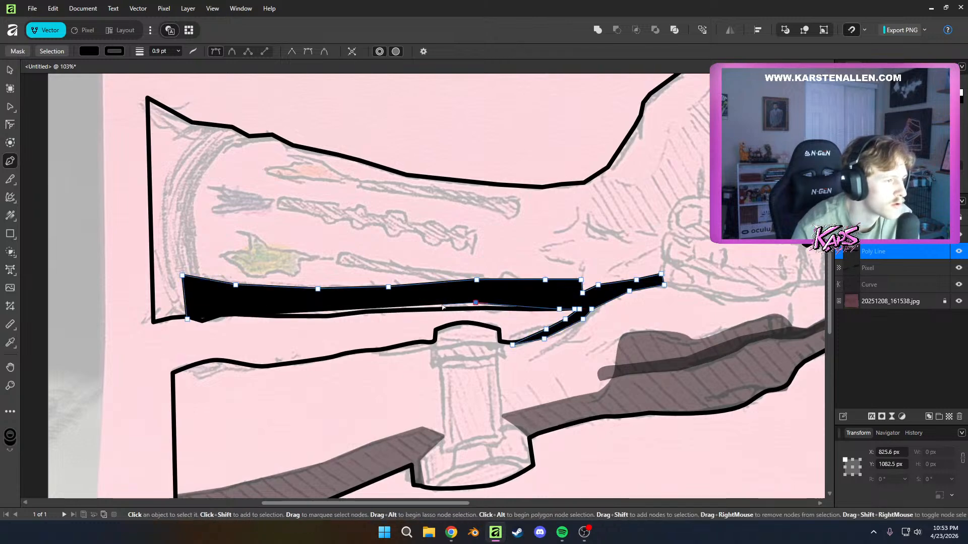
Trace the shadow's lower edge along the upper forearm's bottom outline back to the cuff and close the shape
left_click(445, 304)
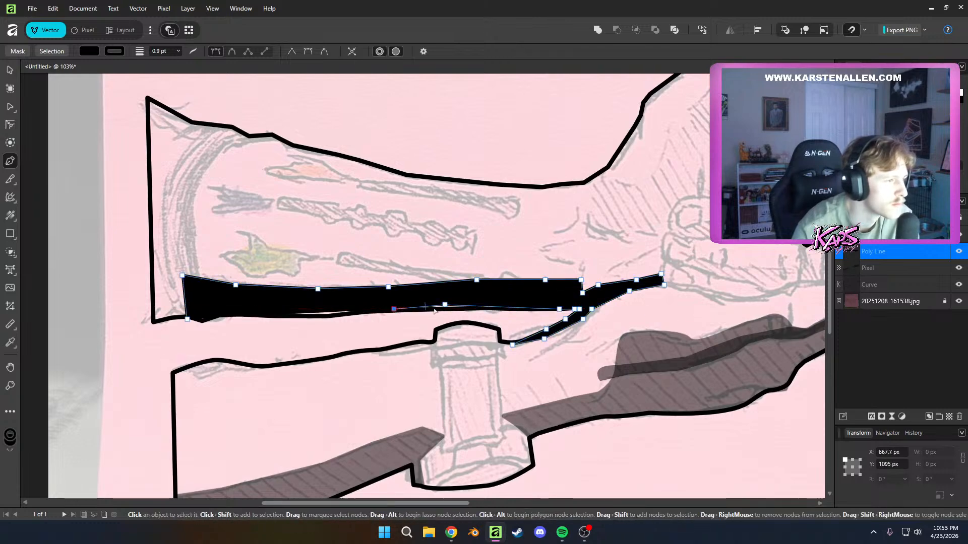
left_click(357, 310)
left_click(316, 314)
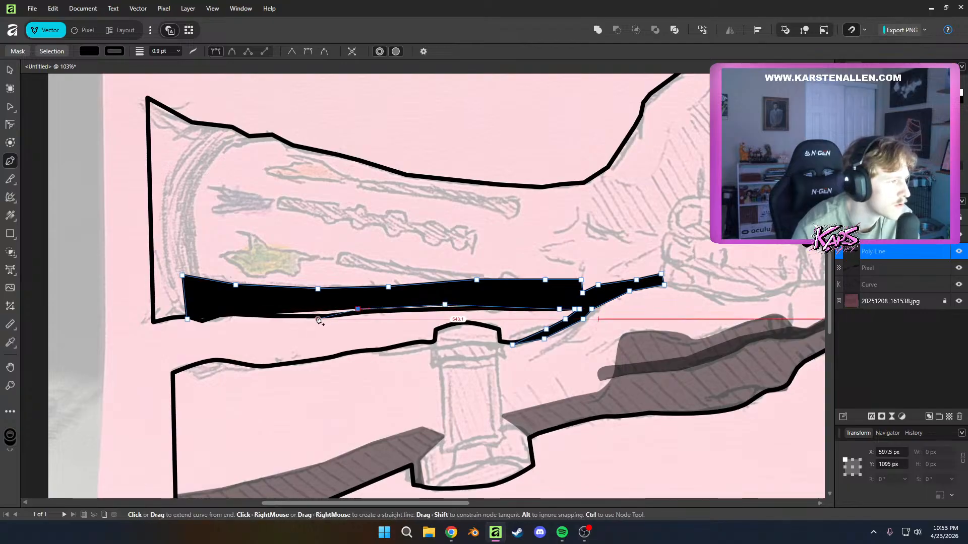
left_click(280, 309)
key("ctrl+z")
left_click(224, 310)
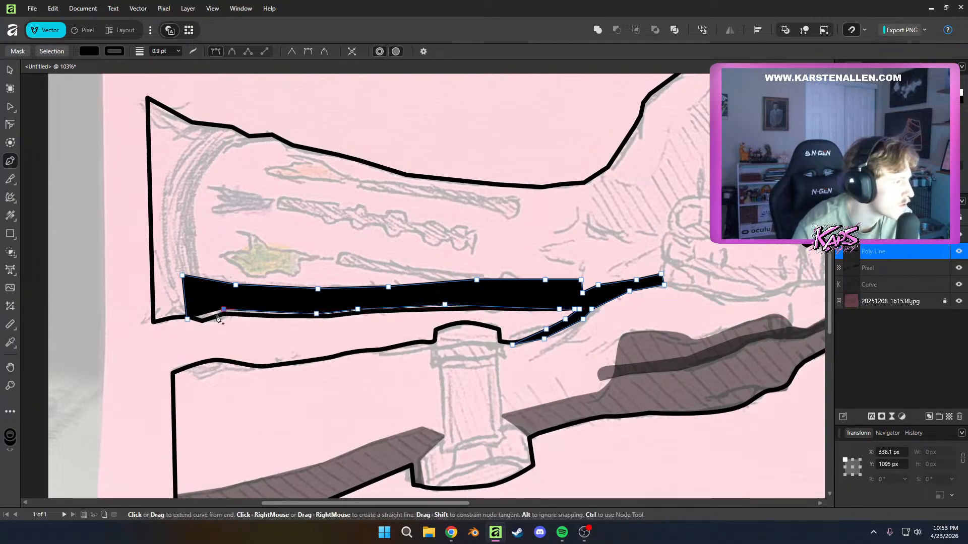
left_click(205, 319)
left_click(192, 320)
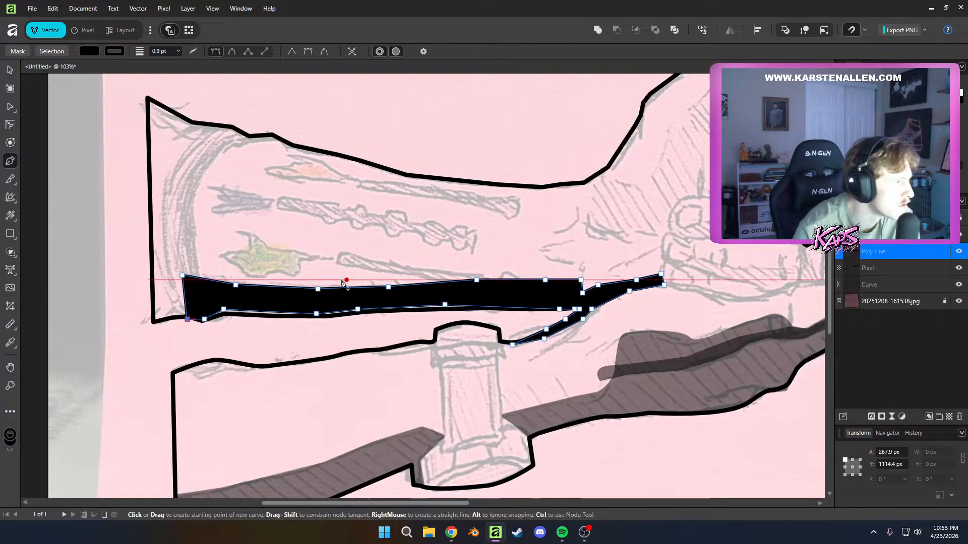
left_click(9, 70)
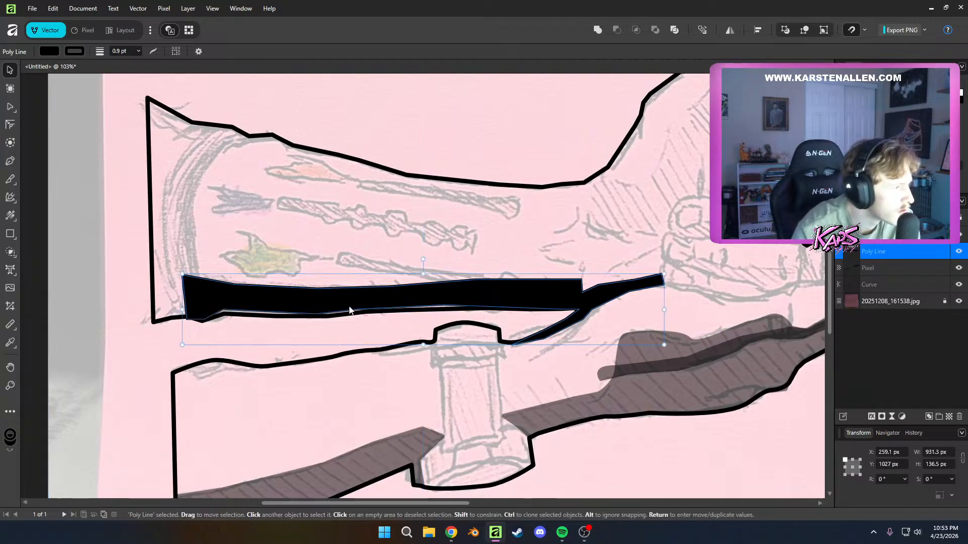
key("p")
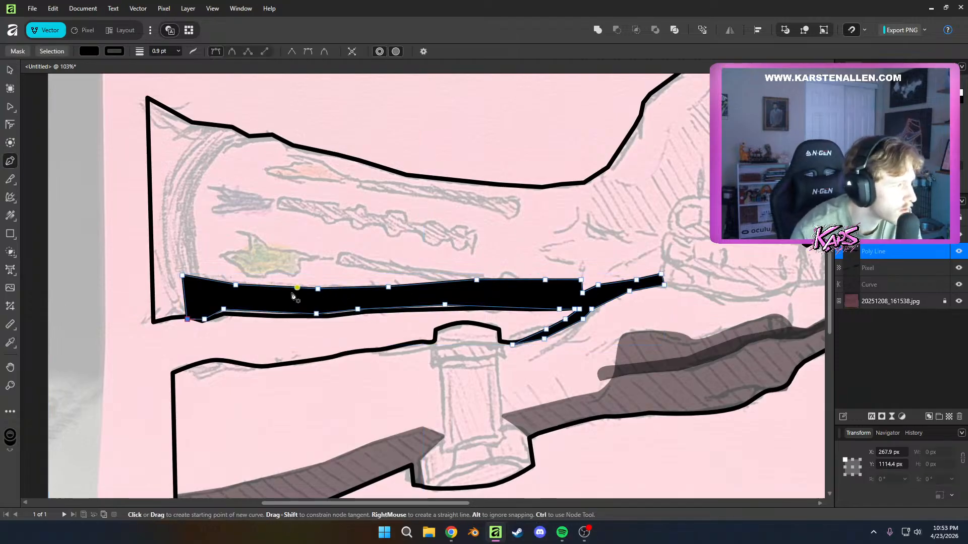
left_click(224, 310)
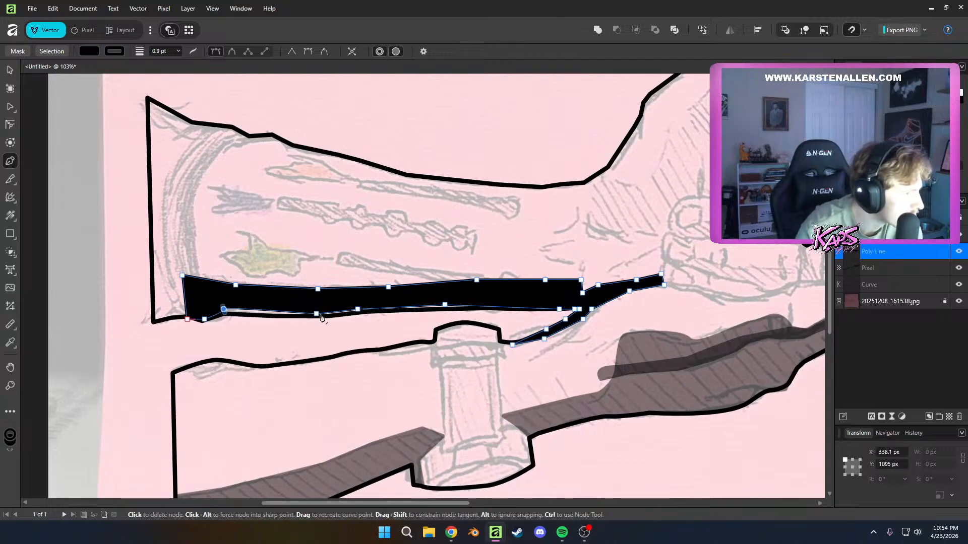
left_click_drag(328, 319, 337, 317)
key("ctrl+z")
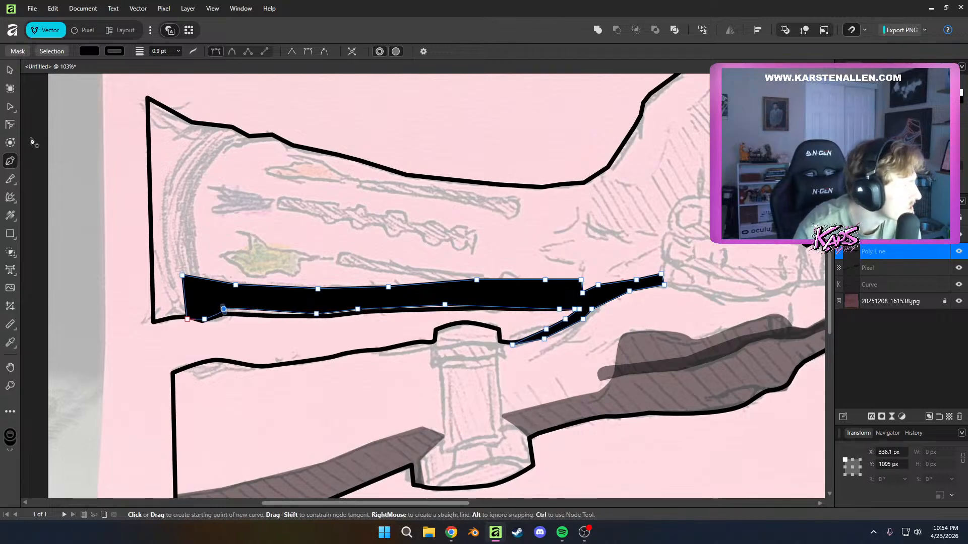
Lower the forearm shadow's opacity to 10% to reveal the sketch and outline beneath it
key("1")
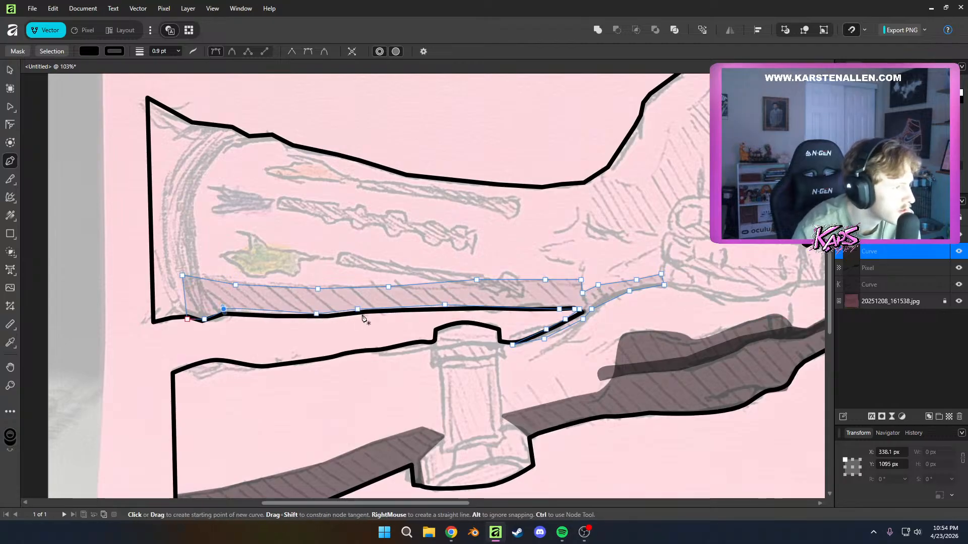
scroll(361, 353, "up", 3)
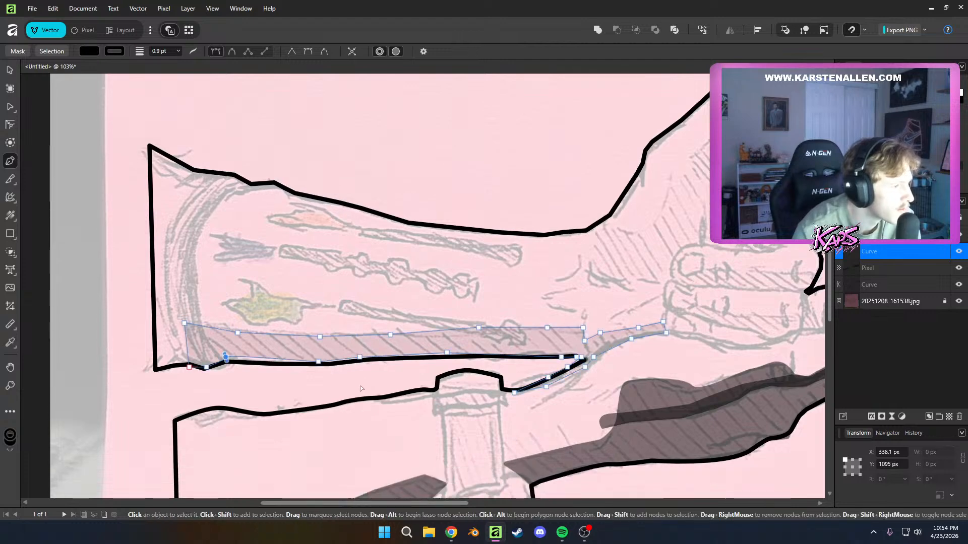
scroll(361, 388, "up", 5)
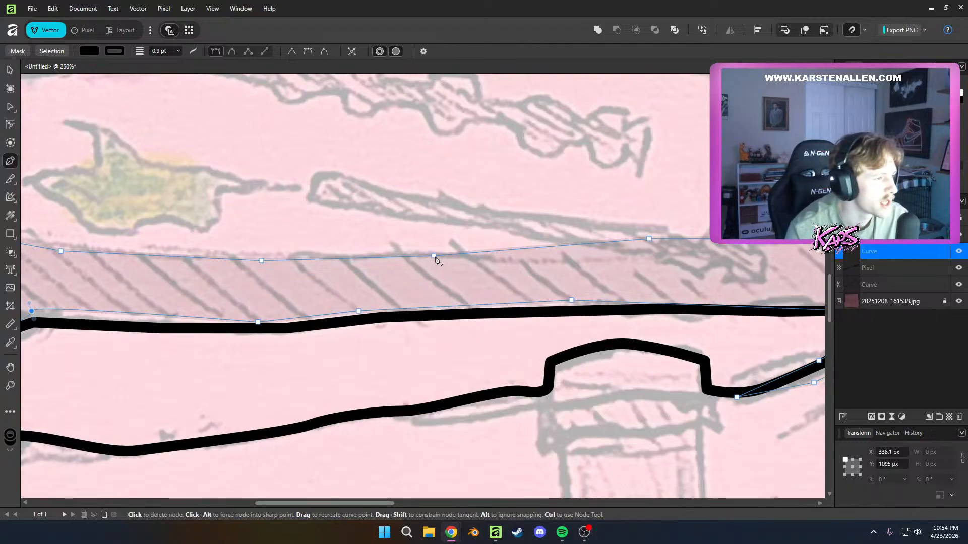
left_click_drag(434, 257, 437, 248)
key("ctrl+z")
key("a")
key("ctrl+z")
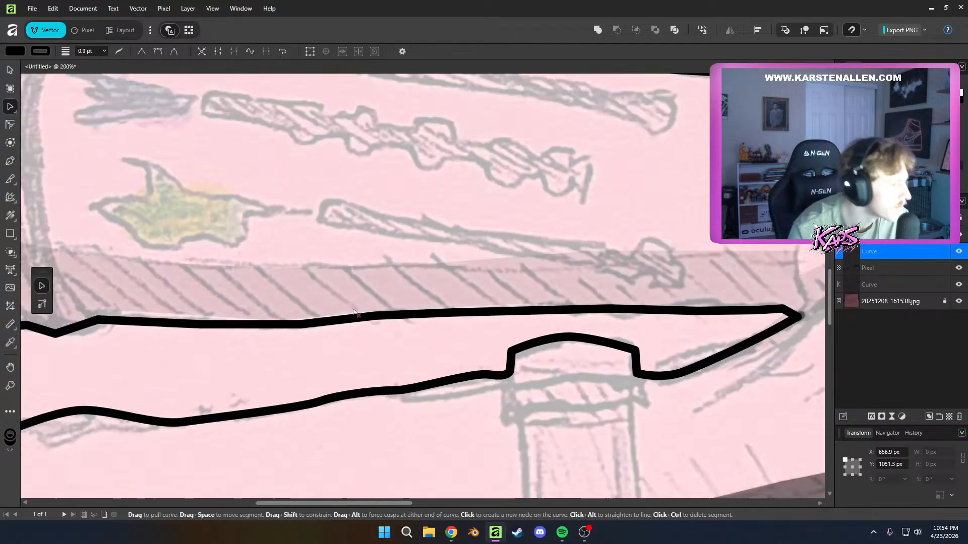
Move the nodes along the shadow's lower edge and beside the gap's tip onto the black arm outline
scroll(358, 312, "down", 1)
left_click_drag(358, 316, 358, 311)
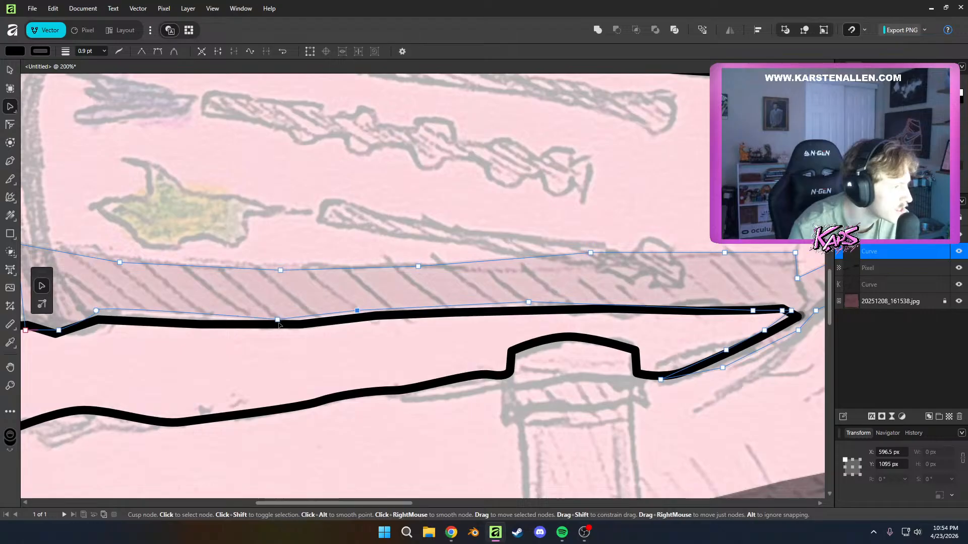
left_click_drag(278, 321, 278, 326)
left_click_drag(357, 311, 358, 318)
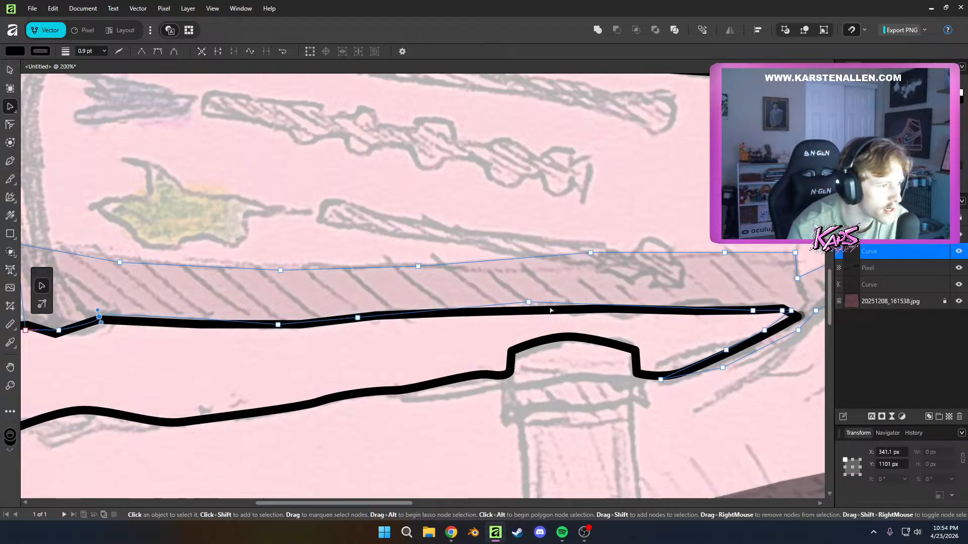
left_click_drag(528, 302, 529, 312)
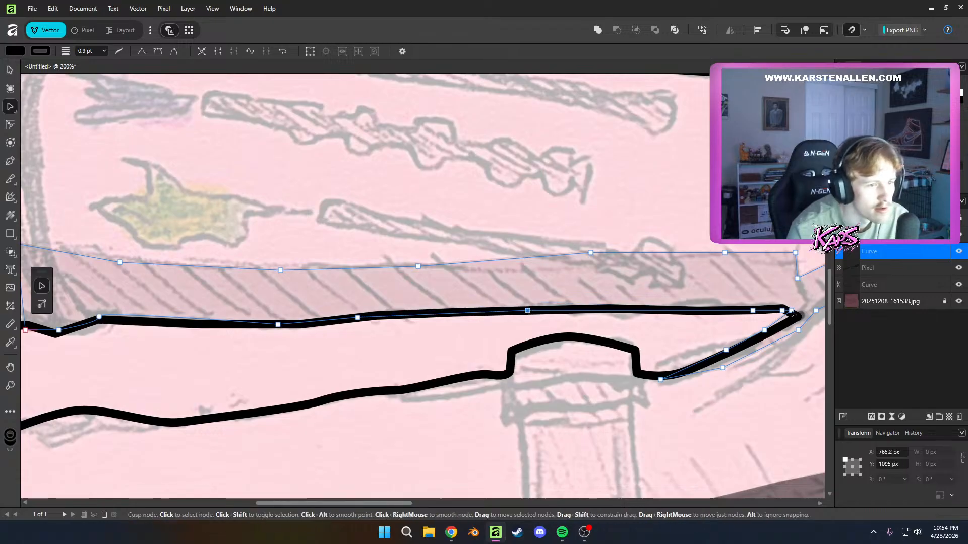
left_click(764, 330)
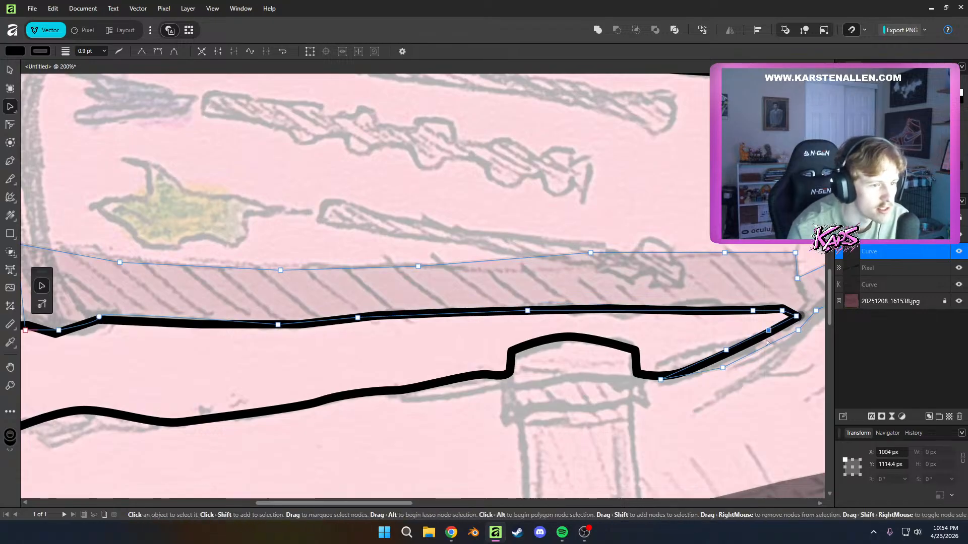
scroll(766, 341, "down", 1)
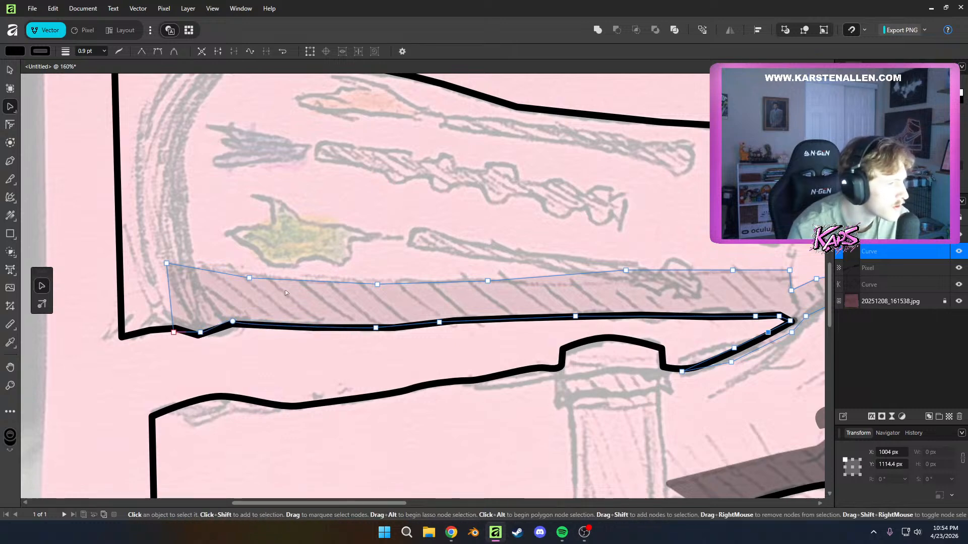
Set the forearm shadow's opacity to 50% and deselect it
scroll(790, 344, "down", 5)
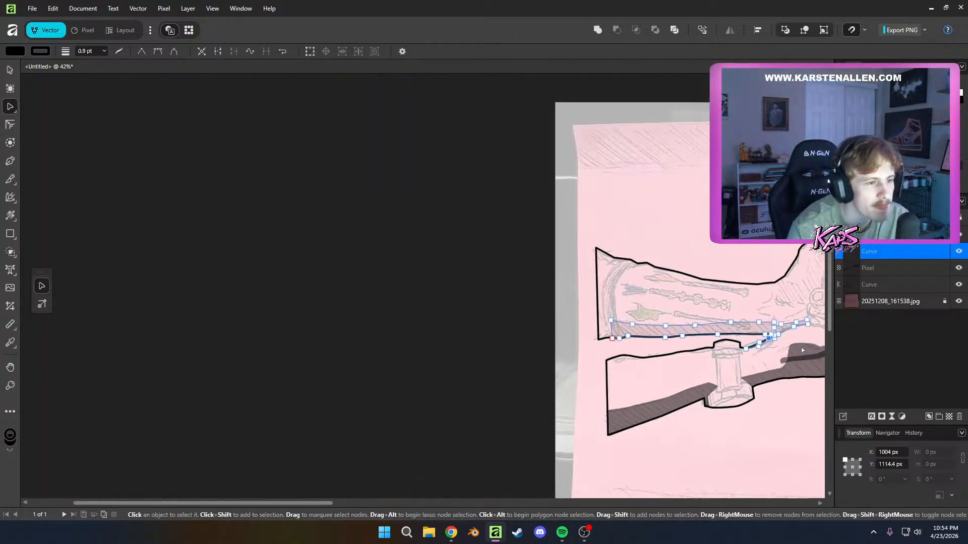
left_click(547, 329)
scroll(650, 343, "up", 5)
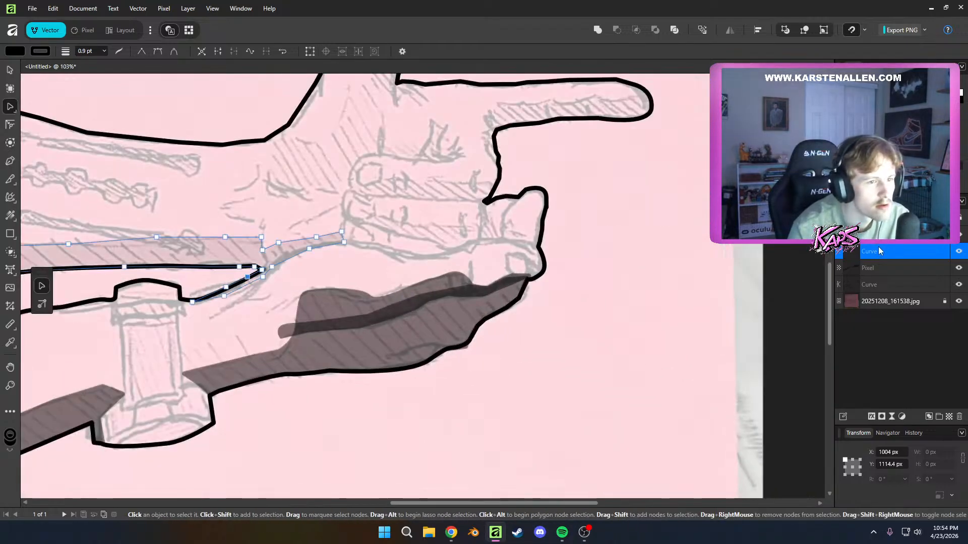
key("5")
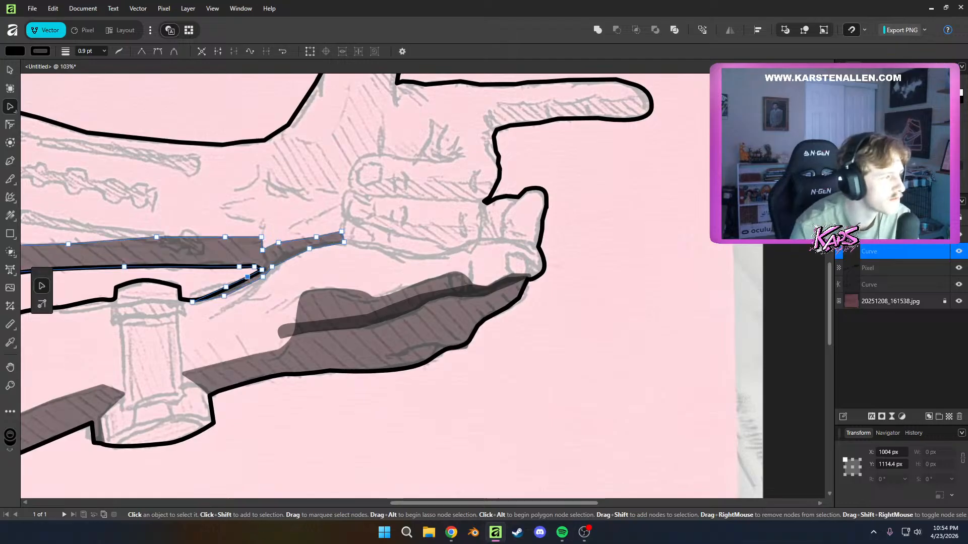
left_click(364, 254)
With the Pen tool, start the palm shadow at the upper hand's wrist and trace the hatching's upper edge to the thumb's base
left_click_drag(400, 258, 496, 365)
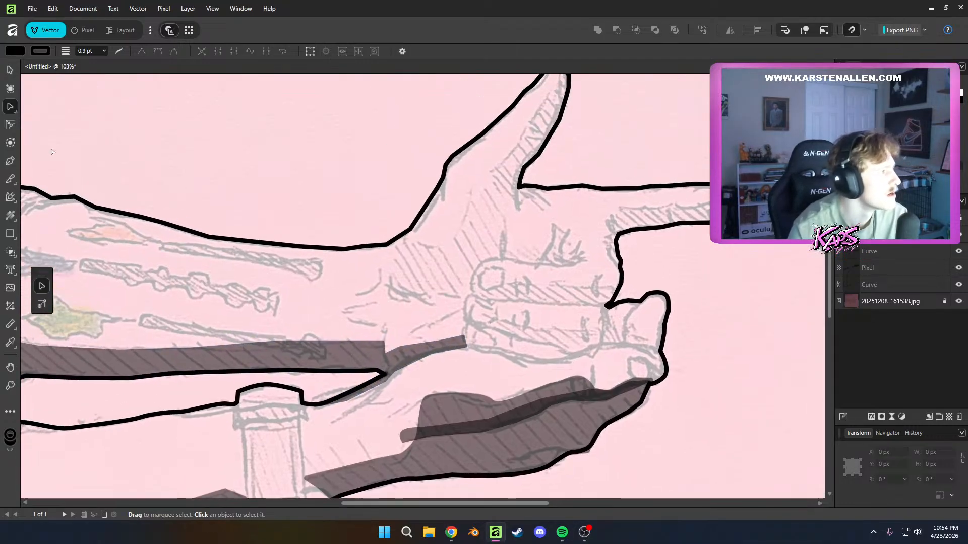
left_click_drag(282, 228, 268, 274)
key("p")
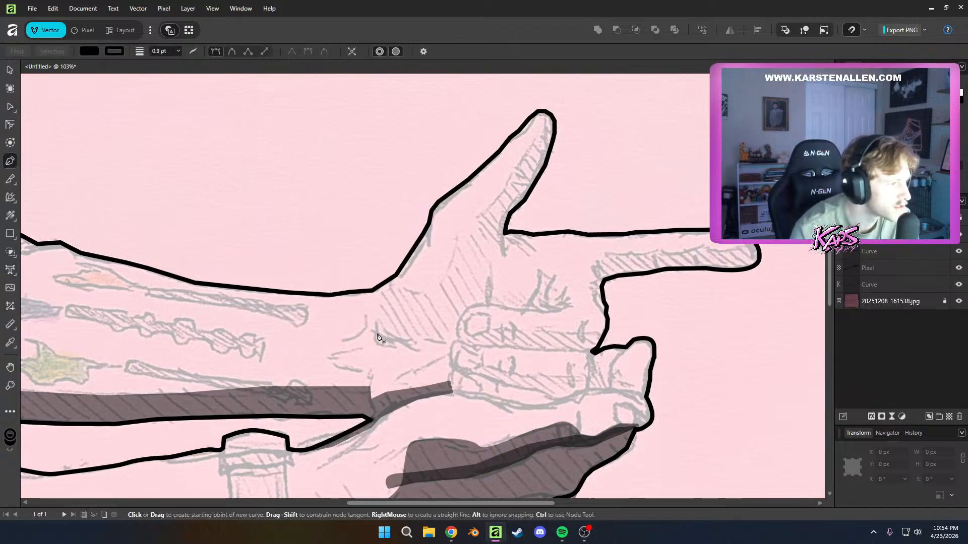
left_click(378, 333)
left_click(382, 299)
left_click(392, 286)
left_click(405, 289)
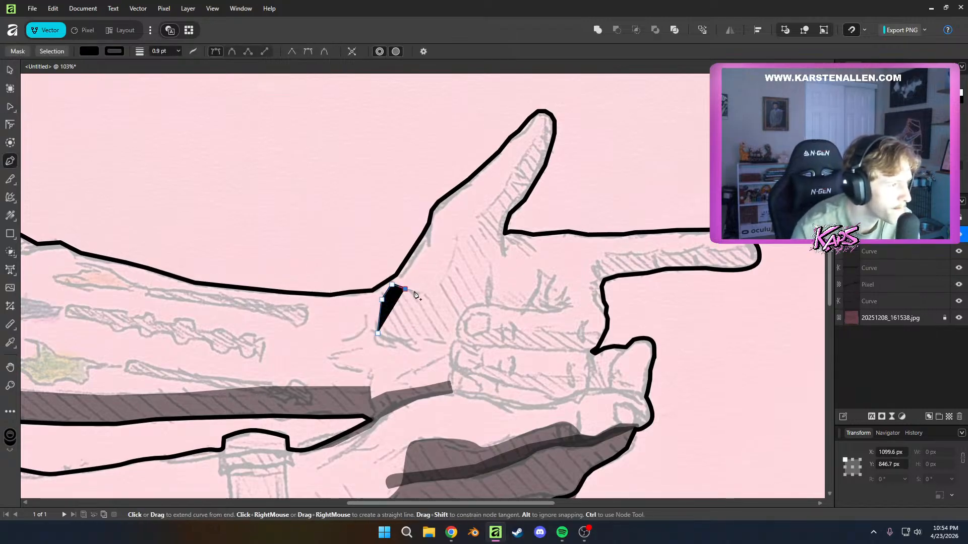
left_click(430, 291)
left_click(452, 250)
left_click(465, 224)
left_click(481, 216)
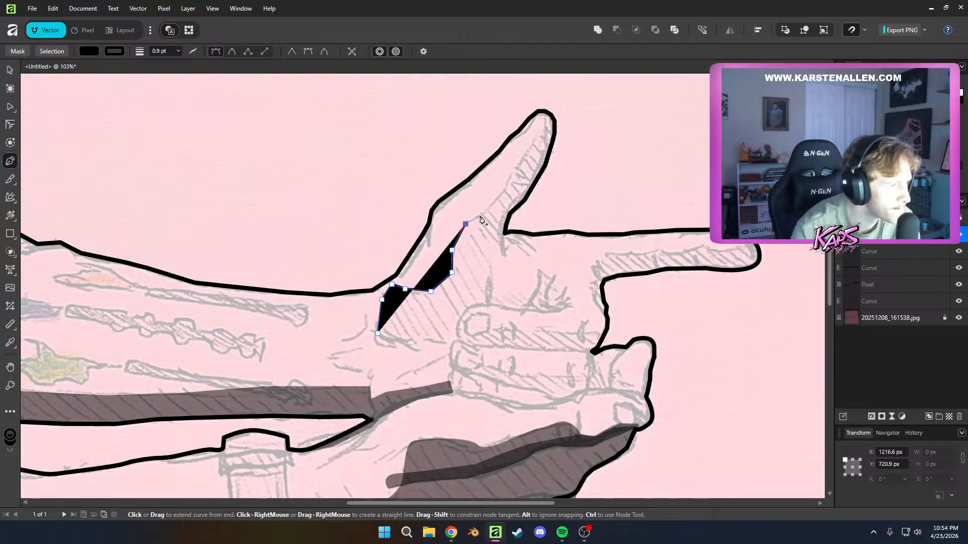
Continue the shadow outline up the edge of the thumb's hatching and around the thumb's tip
left_click(501, 199)
left_click(510, 180)
left_click(521, 155)
left_click(538, 139)
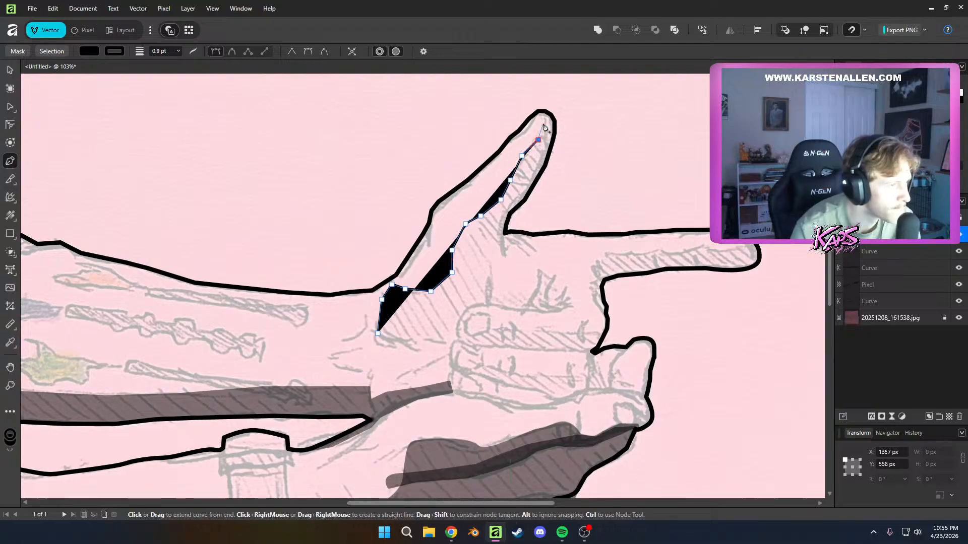
left_click(544, 123)
left_click(545, 111)
left_click(554, 118)
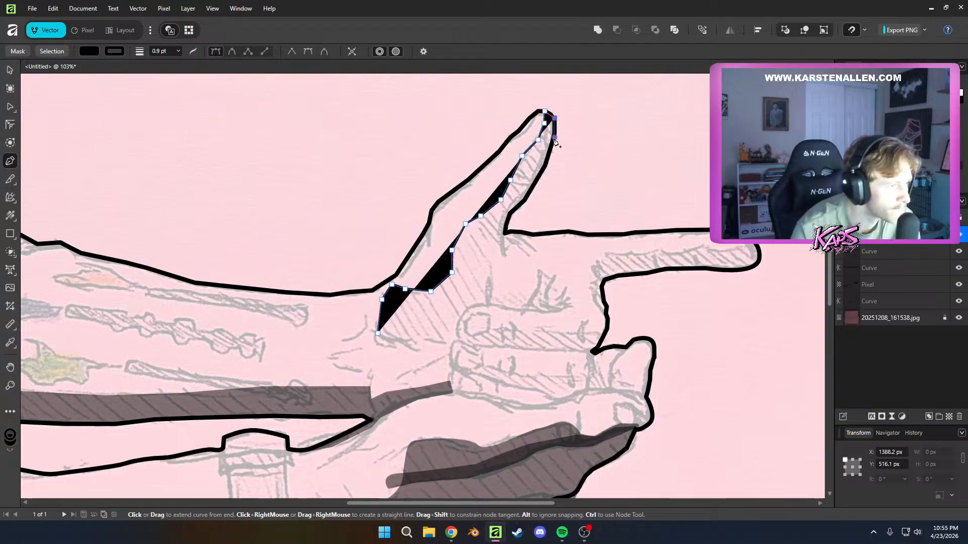
Trace the shadow down the thumb's inner contour and around the small crease where the thumb meets the index finger
left_click(554, 137)
left_click(546, 166)
left_click(537, 180)
left_click(522, 202)
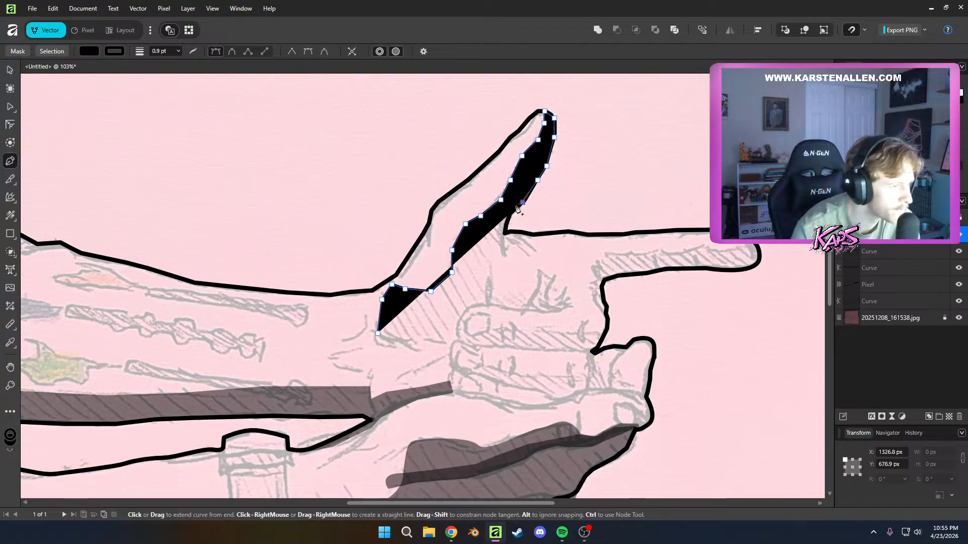
left_click(506, 214)
left_click(503, 231)
left_click(501, 251)
left_click(491, 234)
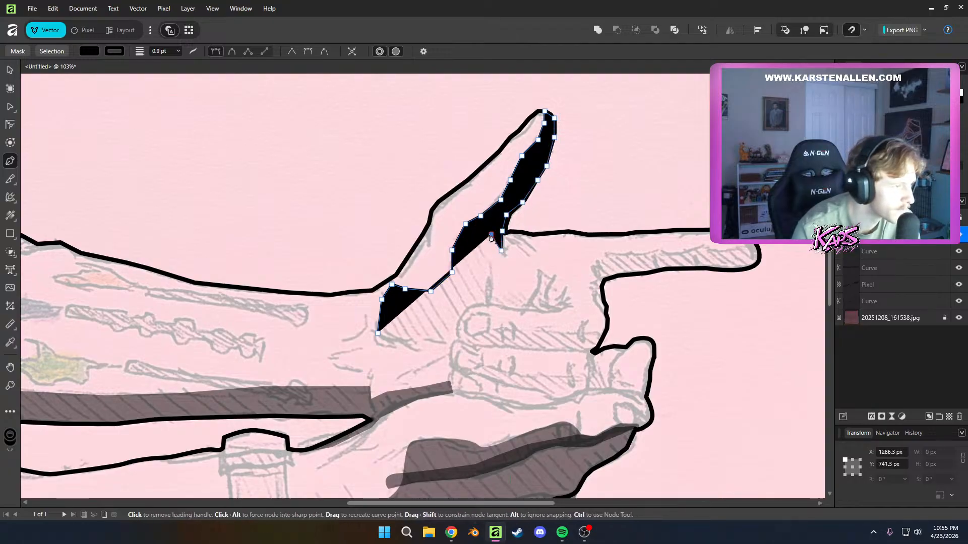
Trace the shadow's edge down the palm hatching from the thumb crease to just above the curled fingers
left_click(482, 236)
left_click(480, 247)
left_click(485, 259)
left_click(490, 267)
left_click(489, 290)
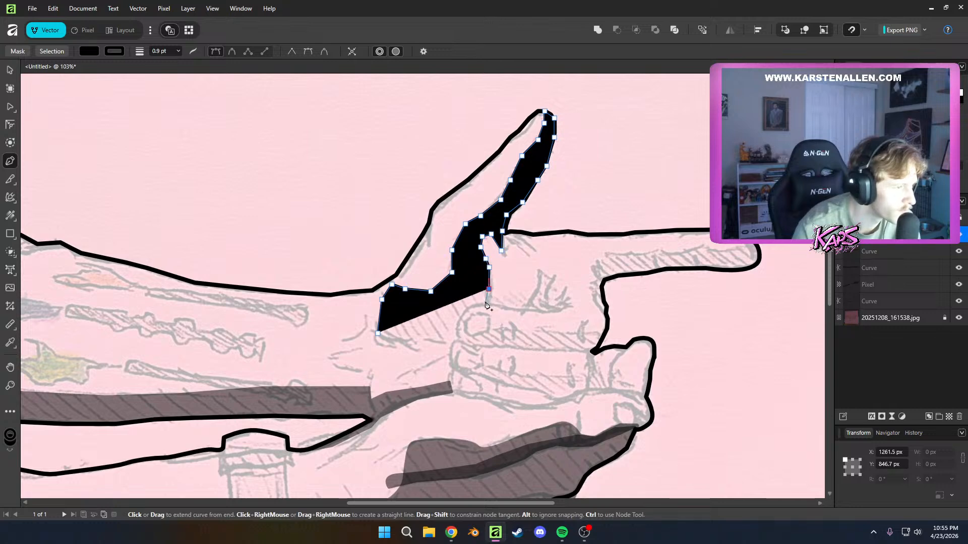
left_click(485, 301)
Trace the shadow around the curled fingertip and along the base of the palm, closing it at the wrist
left_click(472, 306)
left_click(460, 316)
left_click(452, 333)
left_click(459, 339)
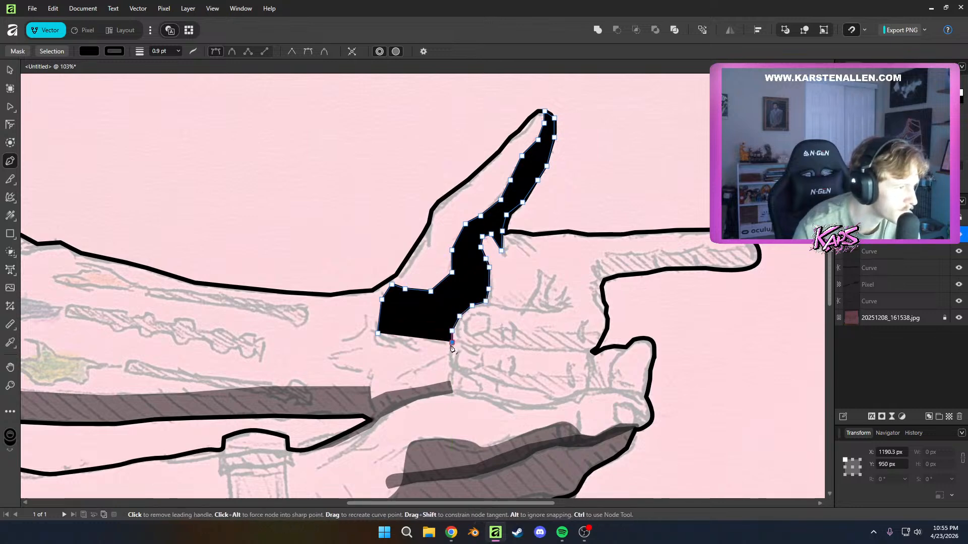
left_click(452, 344)
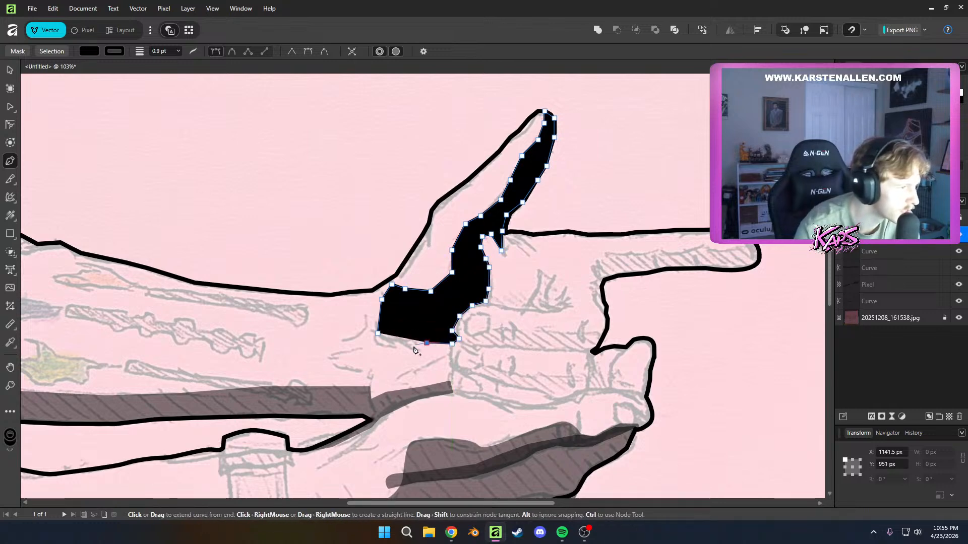
left_click(386, 346)
left_click(378, 334)
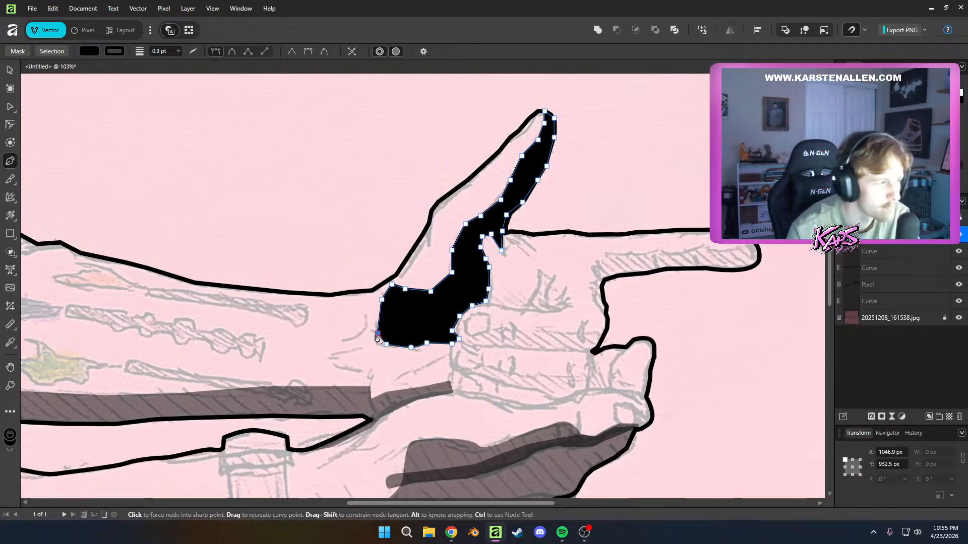
Reduce the opacity of the thumb and palm shadow so the sketch's hatching shows through
key("a")
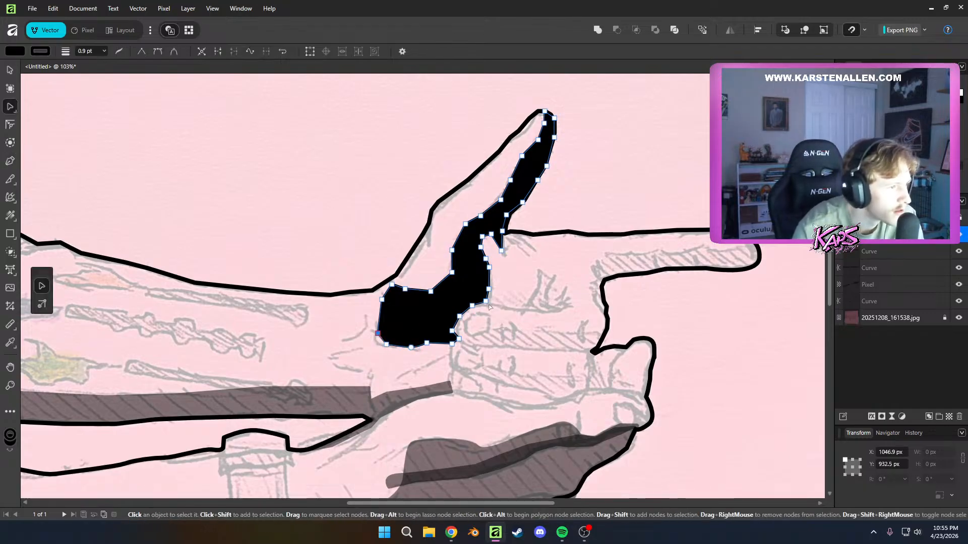
left_click(550, 308)
scroll(551, 308, "down", 6)
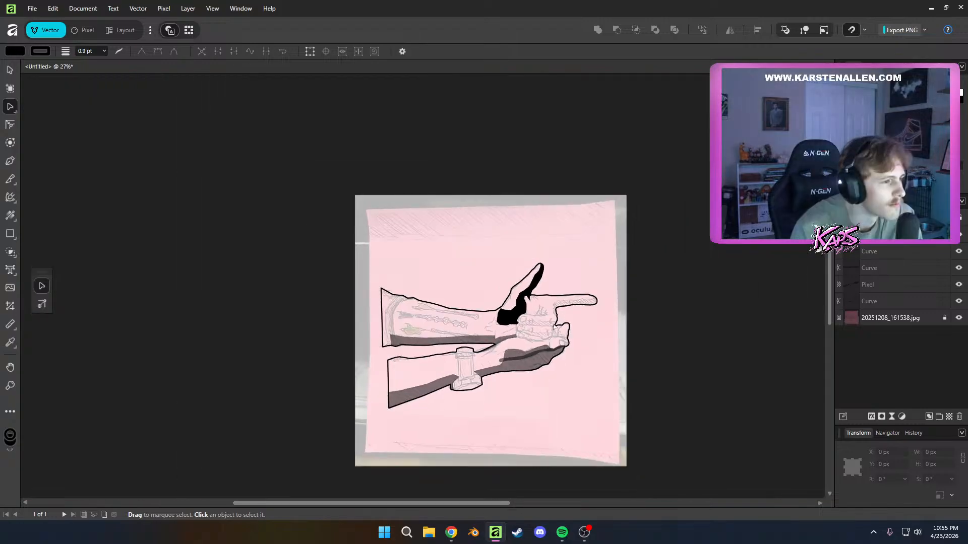
scroll(708, 385, "up", 7)
scroll(353, 331, "down", 6)
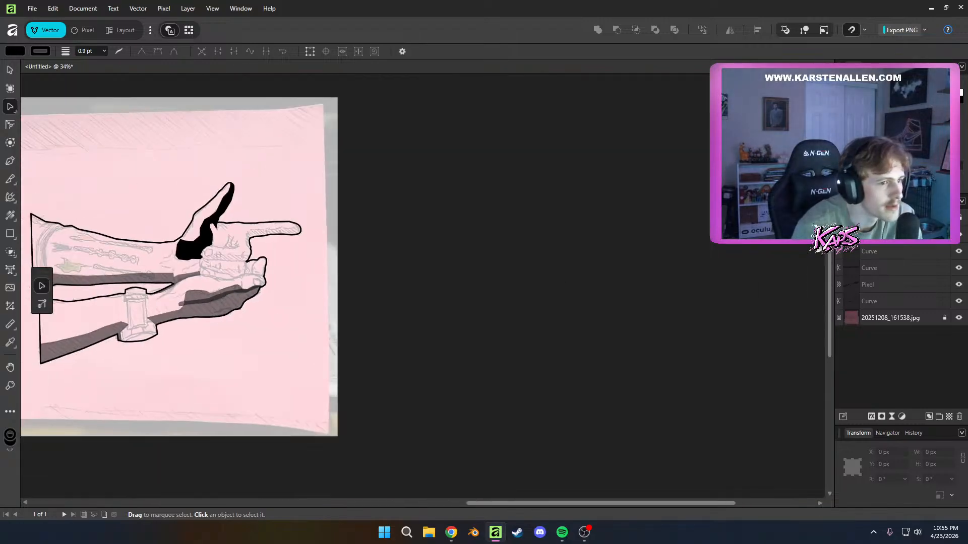
left_click(190, 251)
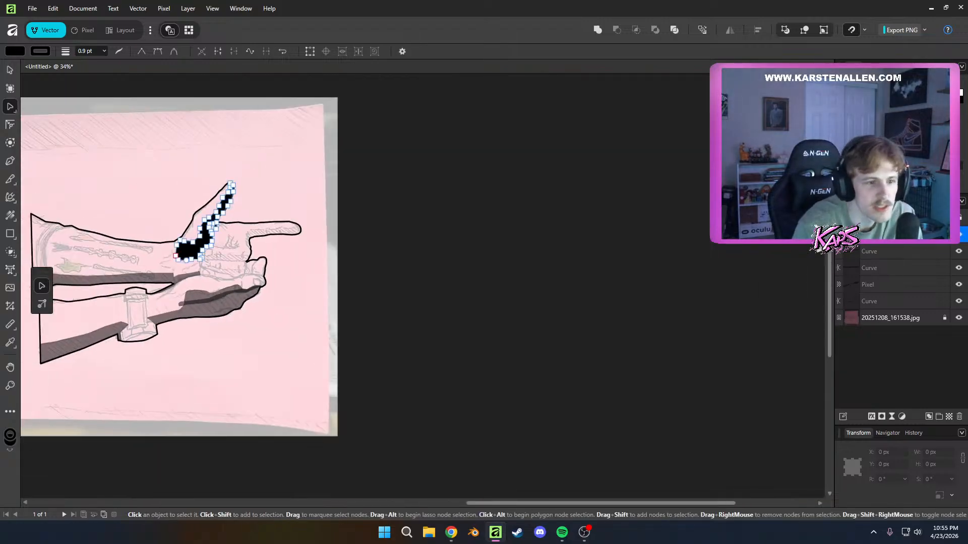
left_click(330, 264)
left_click_drag(251, 271, 414, 349)
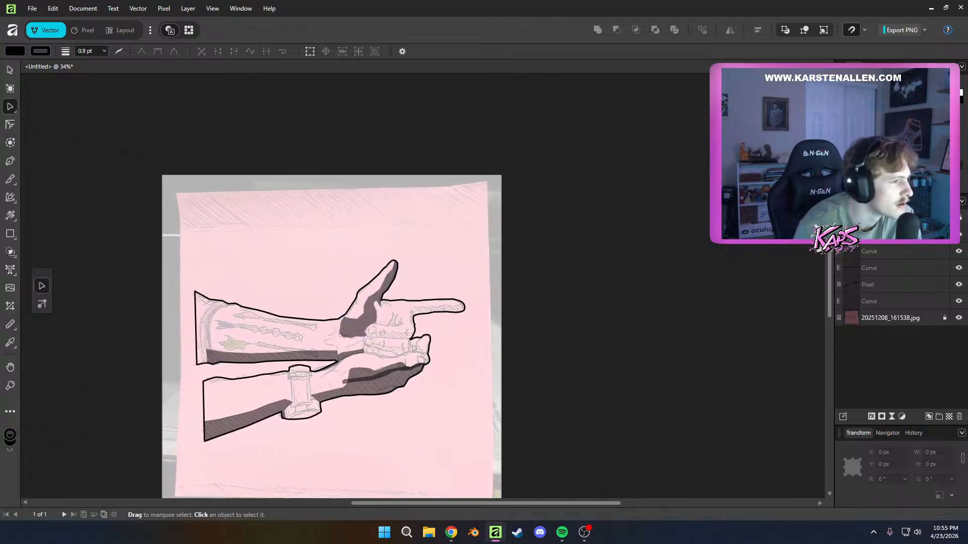
Start a shadow shape at the index finger's base, tracing around the knuckle and onto the hatching's upper edge
scroll(433, 375, "up", 5)
left_click_drag(405, 225, 446, 358)
scroll(446, 309, "up", 2)
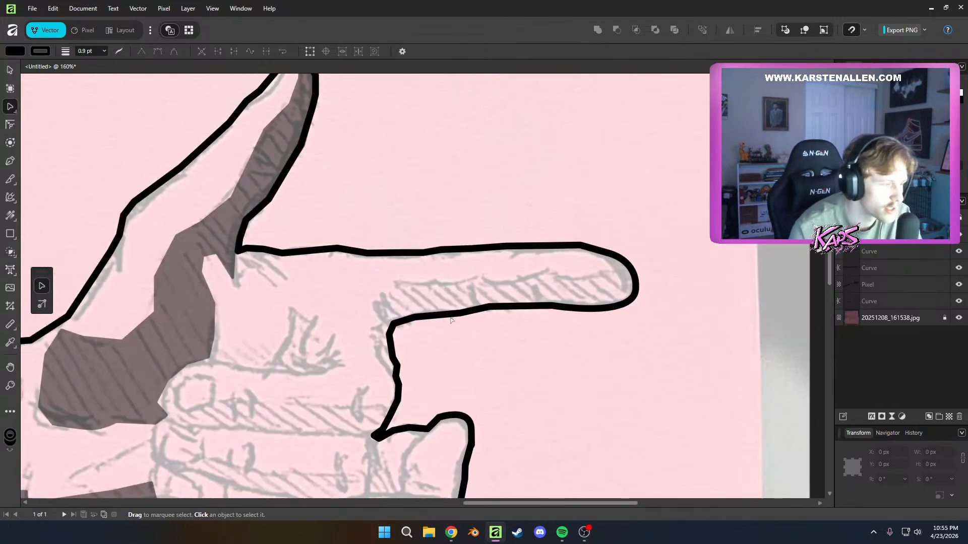
key("p")
left_click(388, 328)
left_click(375, 309)
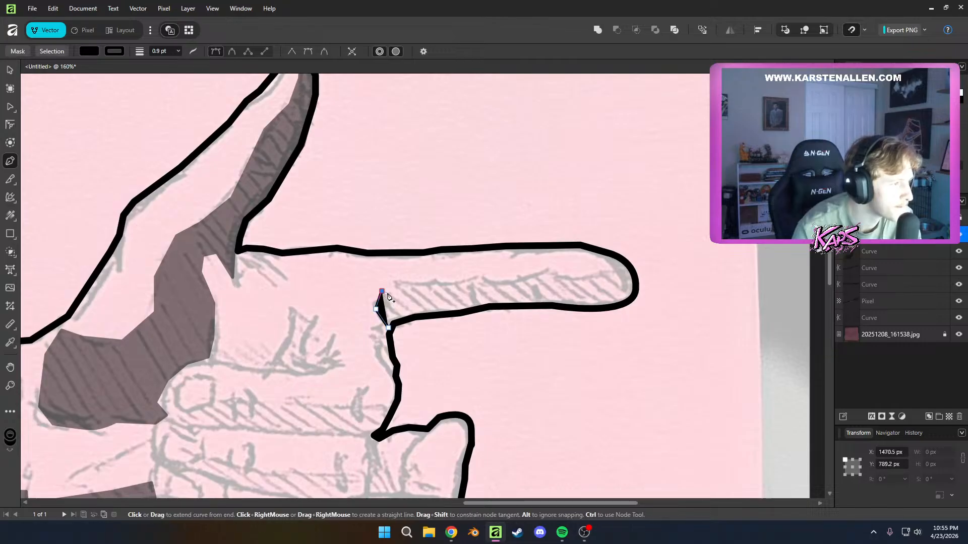
left_click(434, 285)
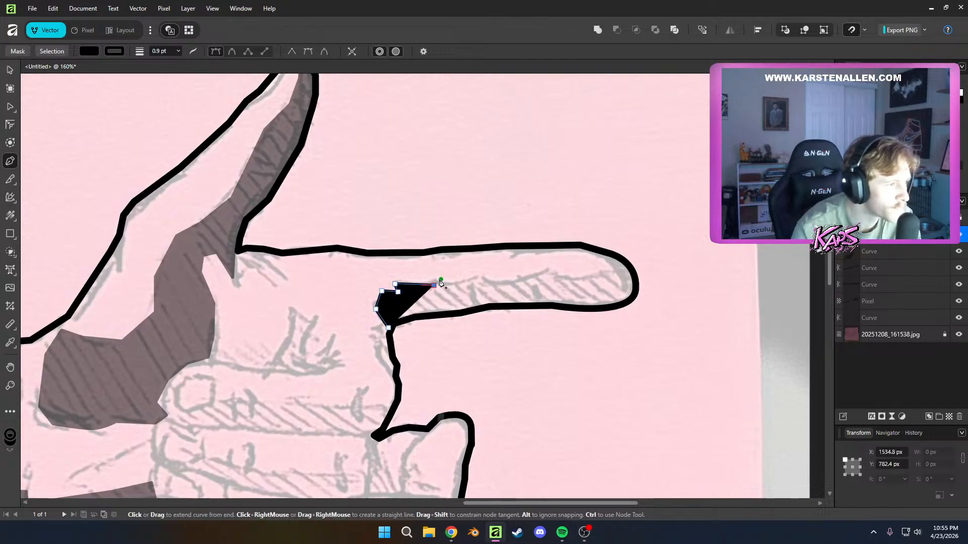
Trace the shadow along the upper edge of the index finger's hatching up to the outline at the fingertip
left_click(484, 281)
left_click(548, 270)
left_click(561, 277)
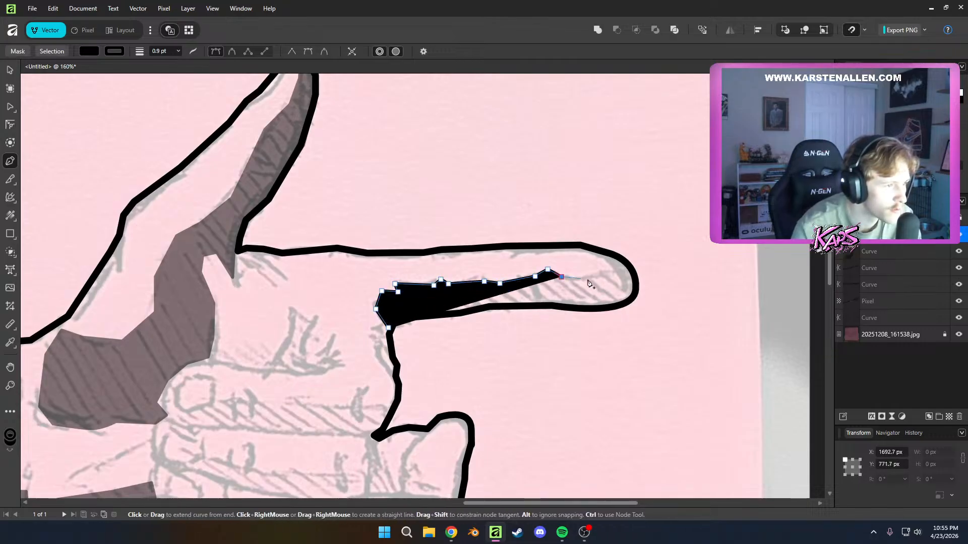
left_click(604, 276)
left_click(614, 270)
left_click(624, 262)
Trace the shadow around the index fingertip and back along the finger's lower outline, closing it at the knuckle
left_click(637, 281)
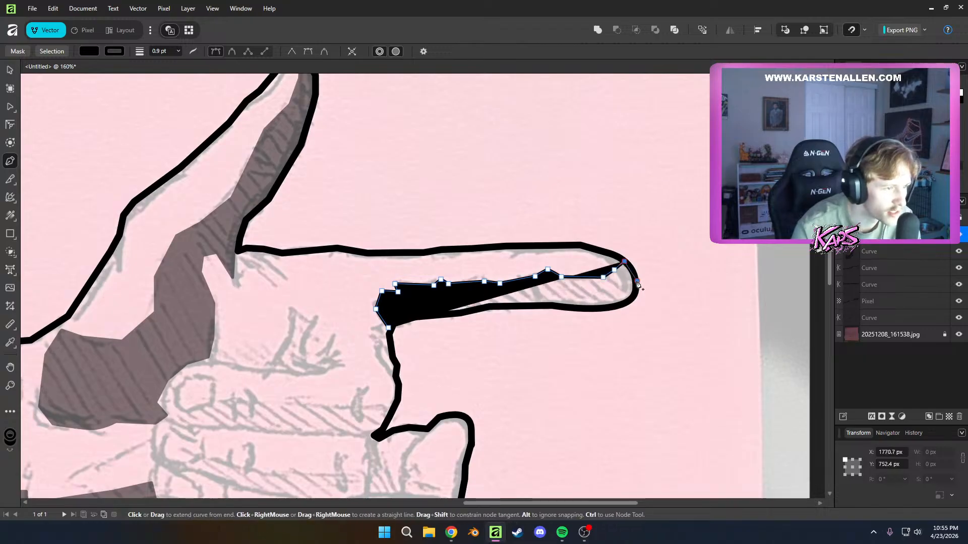
left_click(634, 295)
left_click(612, 307)
left_click(569, 306)
left_click(537, 300)
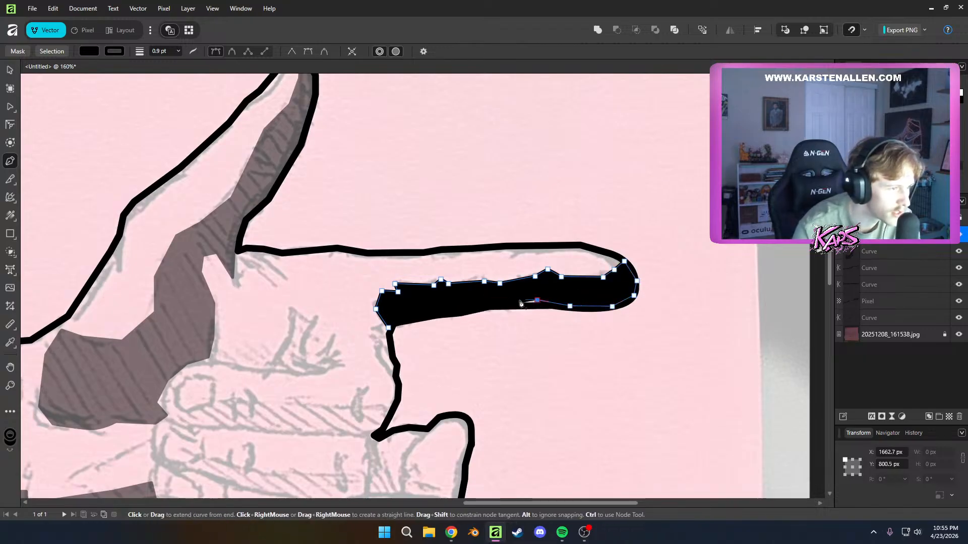
key("ctrl+z")
left_click(519, 303)
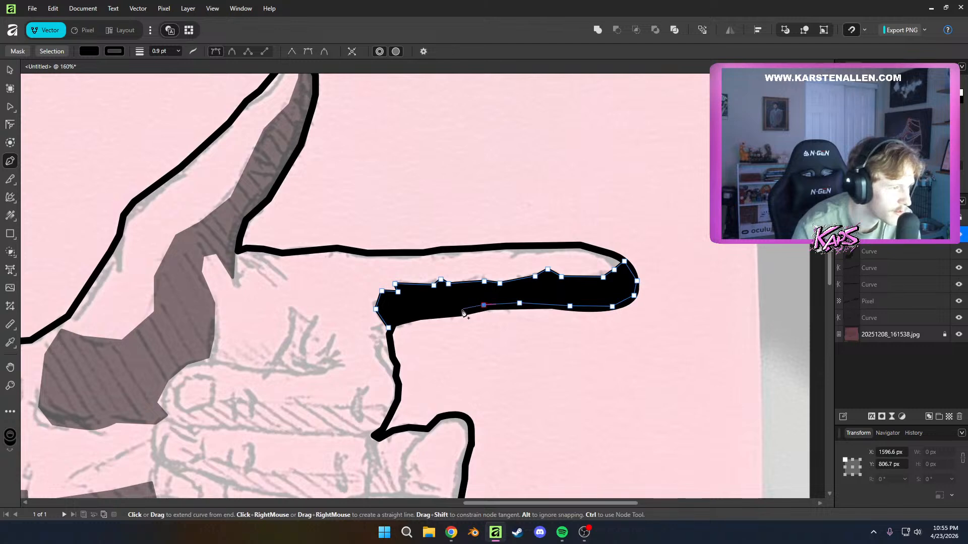
left_click(391, 328)
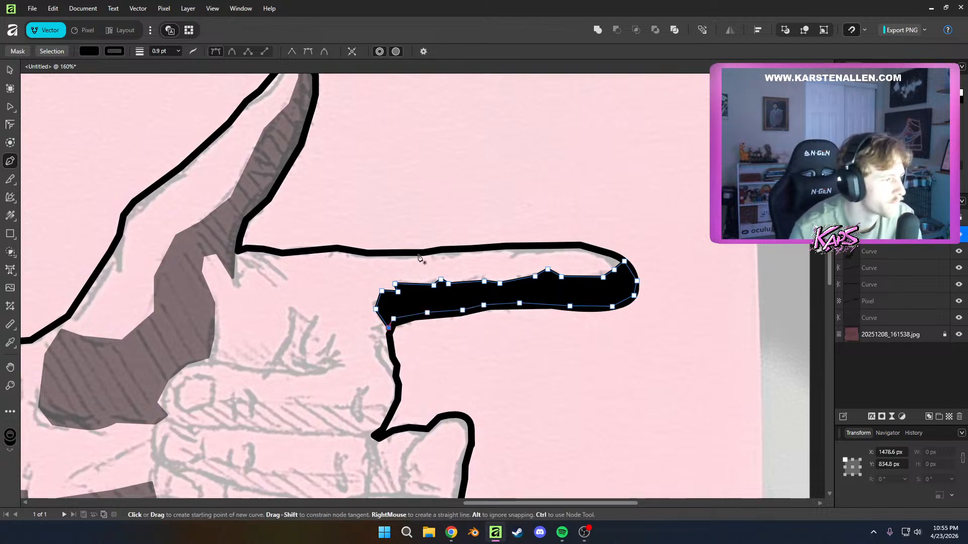
Reposition a node midway along the upper edge of the index finger's shadow to follow the sketch
key("a")
scroll(473, 388, "down", 10)
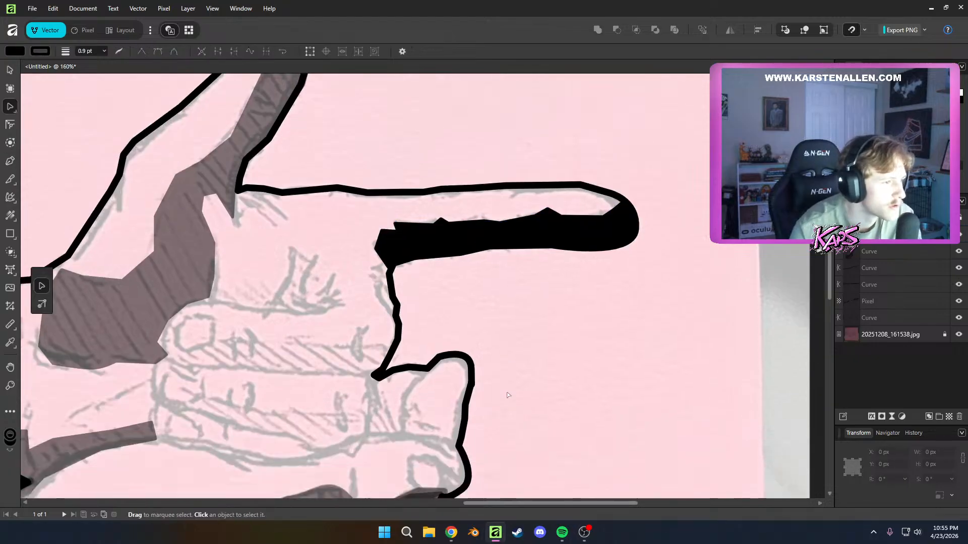
scroll(472, 388, "up", 5)
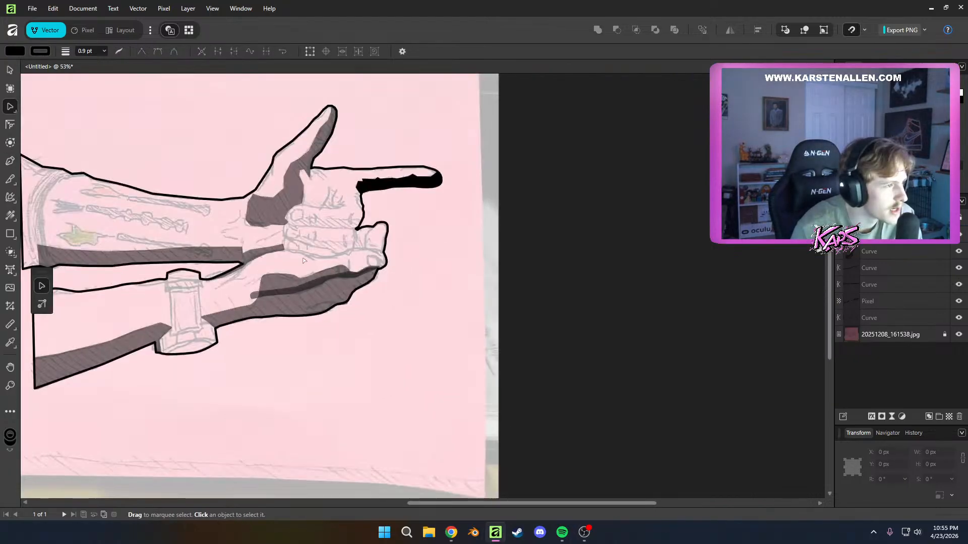
scroll(379, 187, "up", 7)
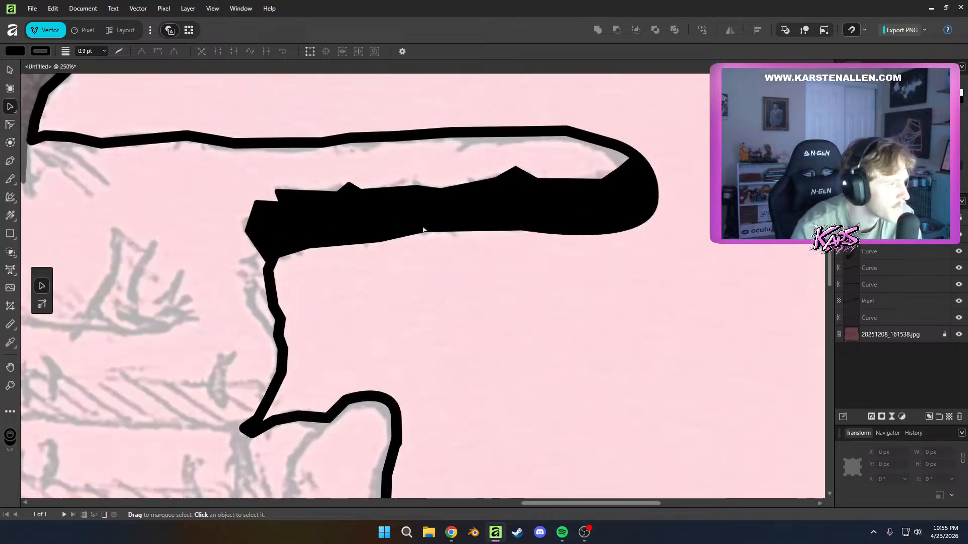
left_click(406, 214)
left_click_drag(414, 177, 402, 173)
scroll(419, 314, "down", 7)
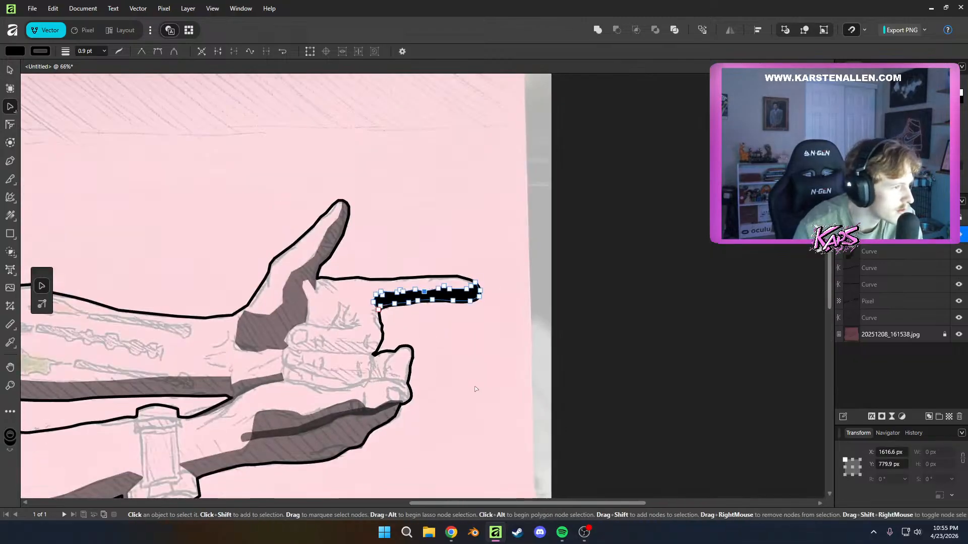
left_click(476, 389)
Shift the nodes of the small bump on the finger shadow's upper edge closer to the knuckle
scroll(378, 312, "down", 3)
scroll(377, 310, "up", 8)
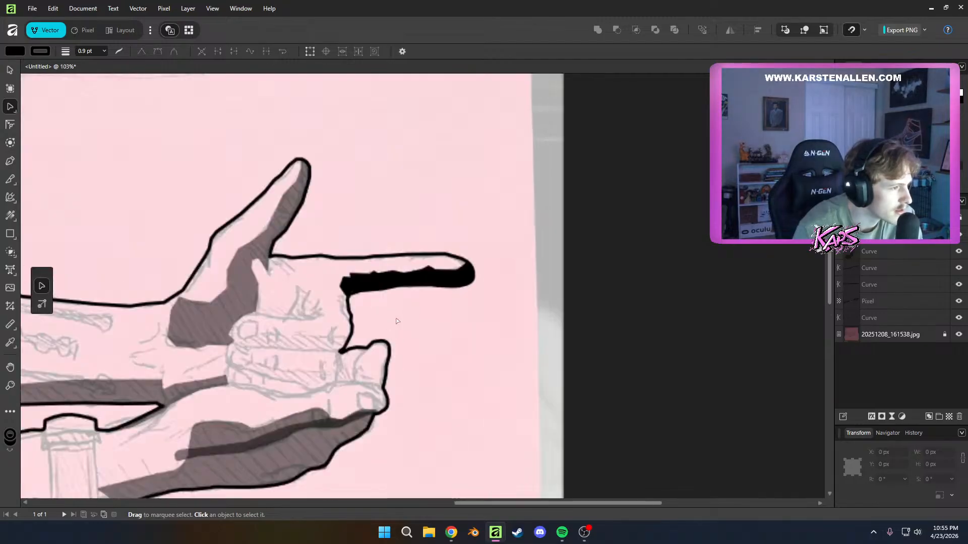
left_click(397, 211)
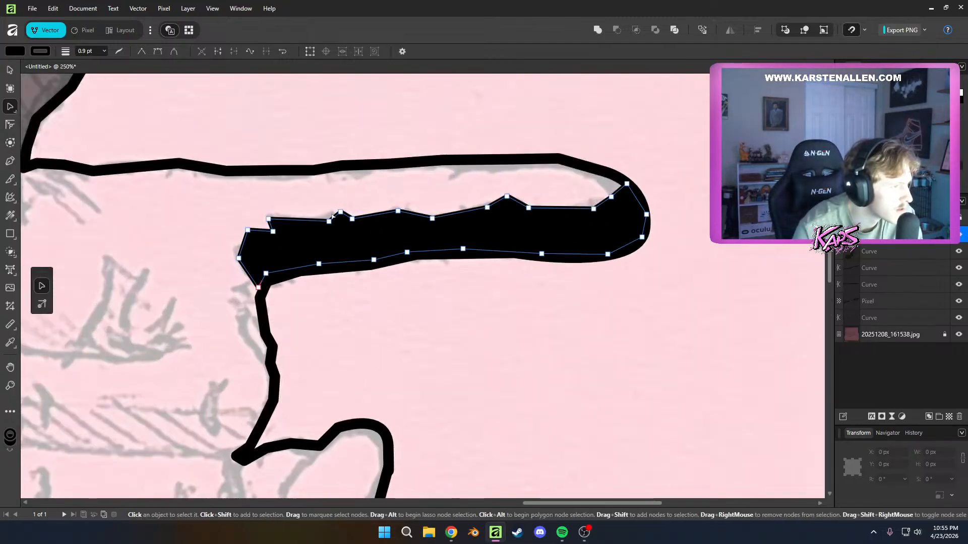
left_click_drag(330, 221, 312, 221)
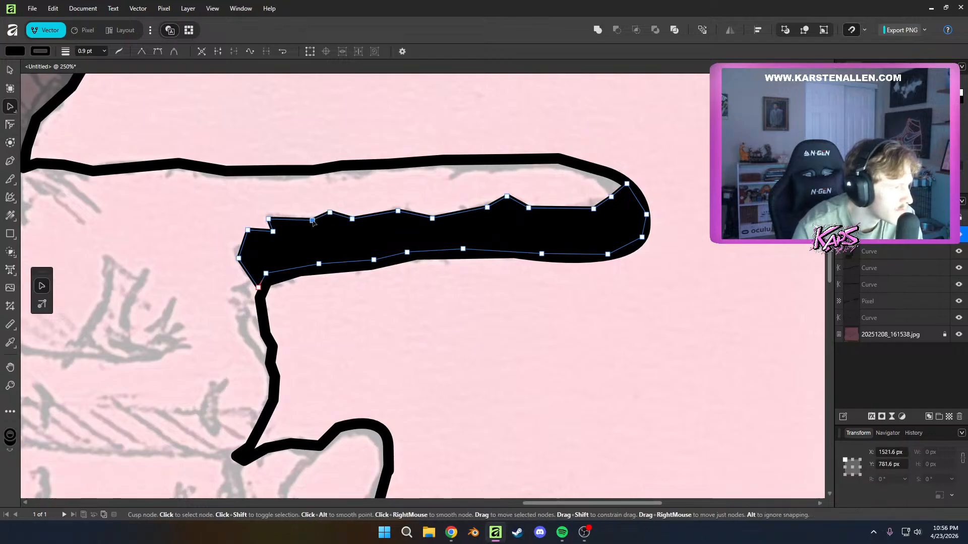
scroll(282, 253, "down", 4)
left_click(369, 329)
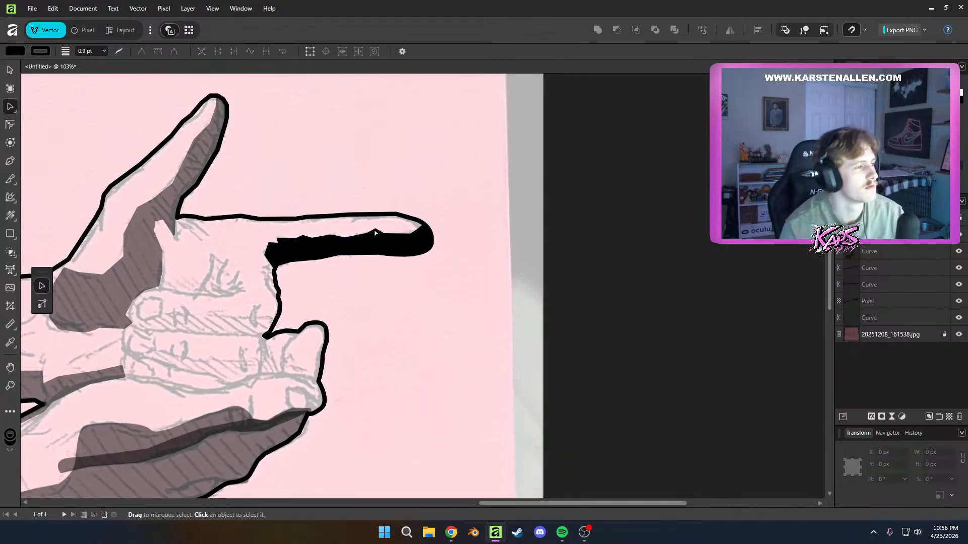
Lower the sharp peak on the shadow's upper edge near the fingertip and widen its slope
left_click(375, 233)
scroll(375, 233, "up", 5)
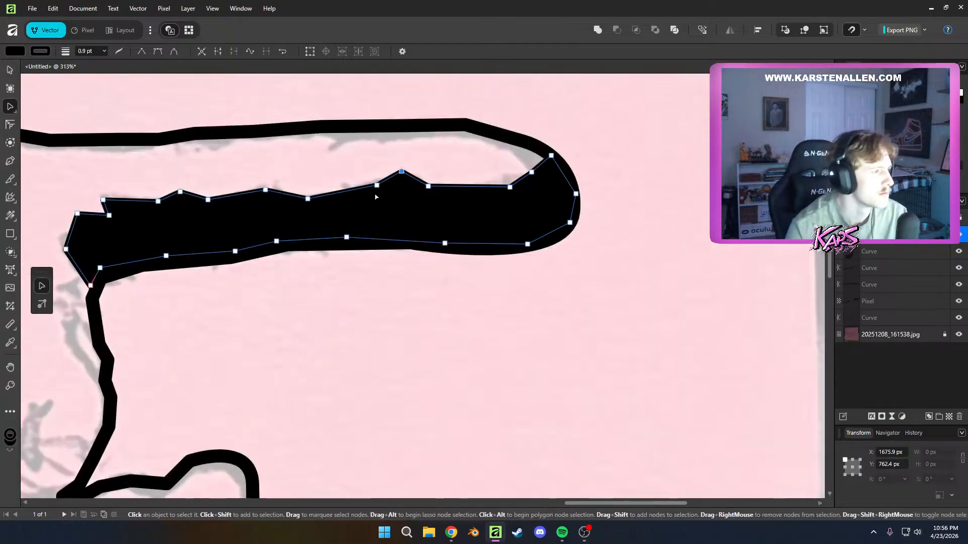
left_click_drag(376, 186, 399, 178)
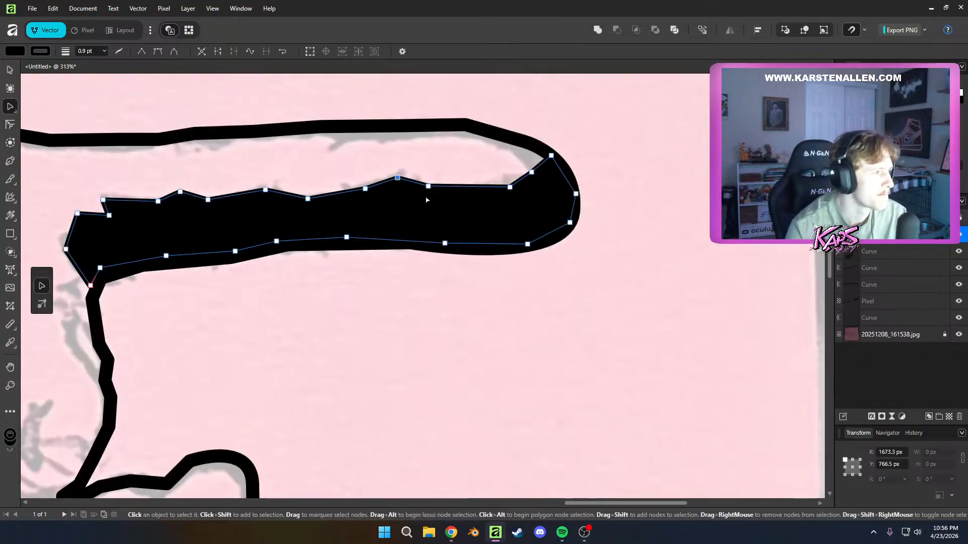
scroll(404, 279, "down", 5)
left_click(411, 345)
Set the index finger shadow's opacity to 50%
scroll(416, 352, "down", 5)
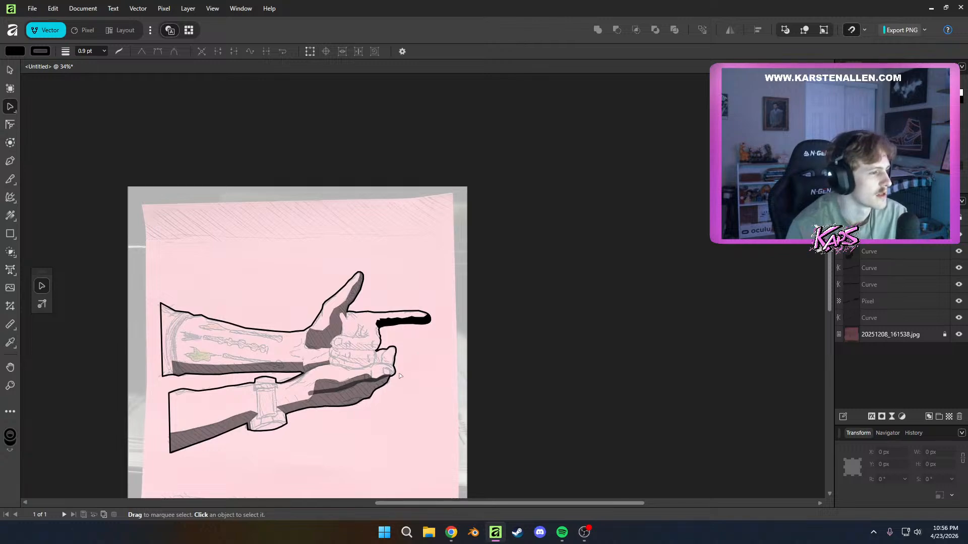
scroll(369, 413, "up", 3)
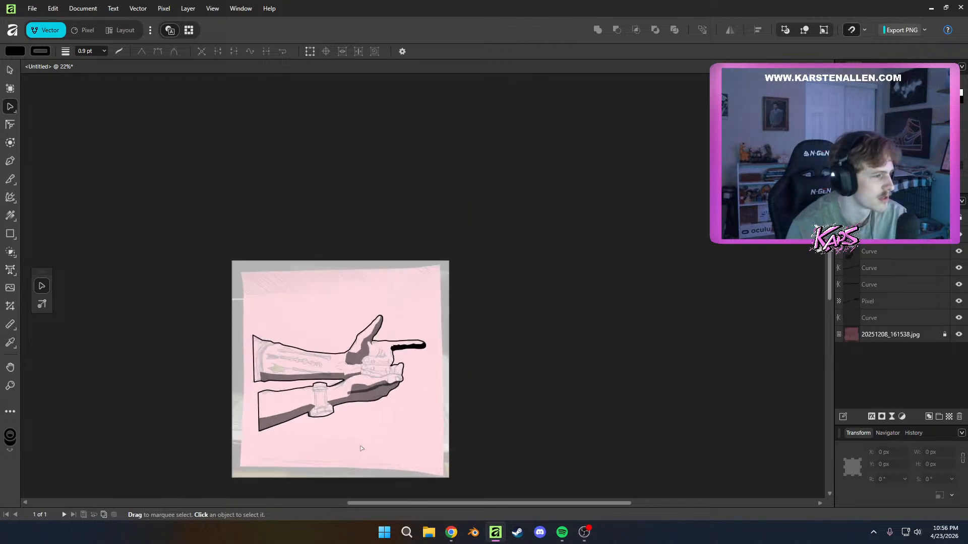
scroll(506, 248, "up", 2)
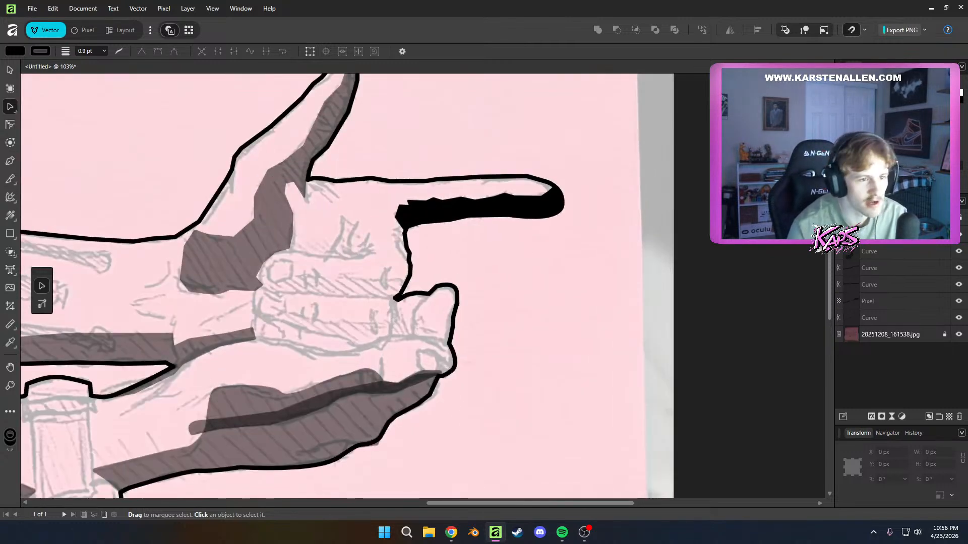
left_click(524, 206)
type("50")
key("Return")
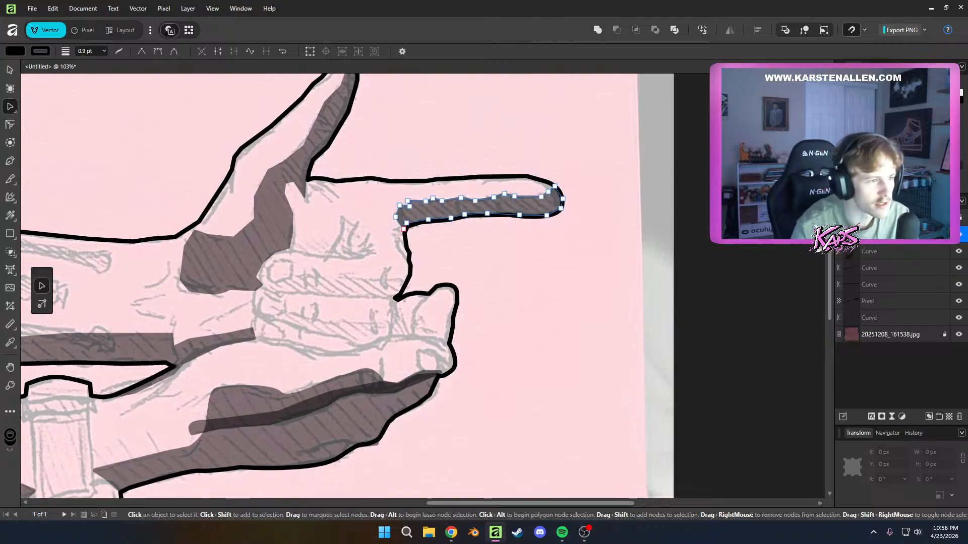
Try to combine the selected shadow curves and the pixel layer into a single layer, and undo it
left_click(865, 306, "shift")
right_click(865, 306)
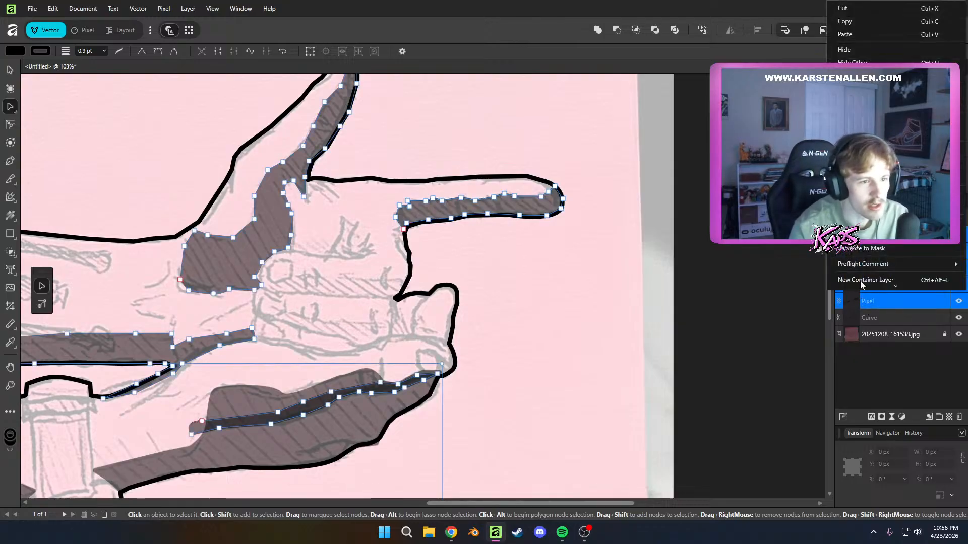
left_click(859, 209)
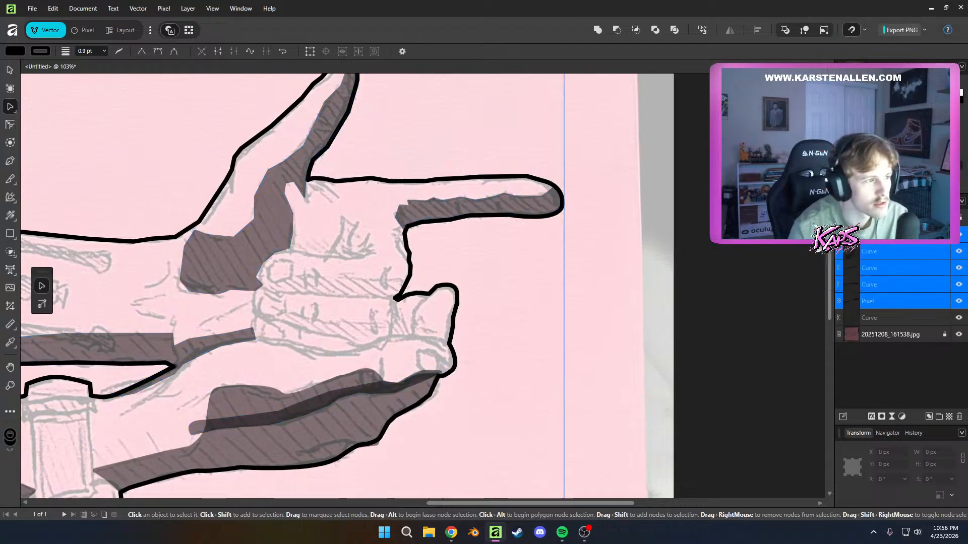
left_click(672, 329)
scroll(452, 351, "down", 7)
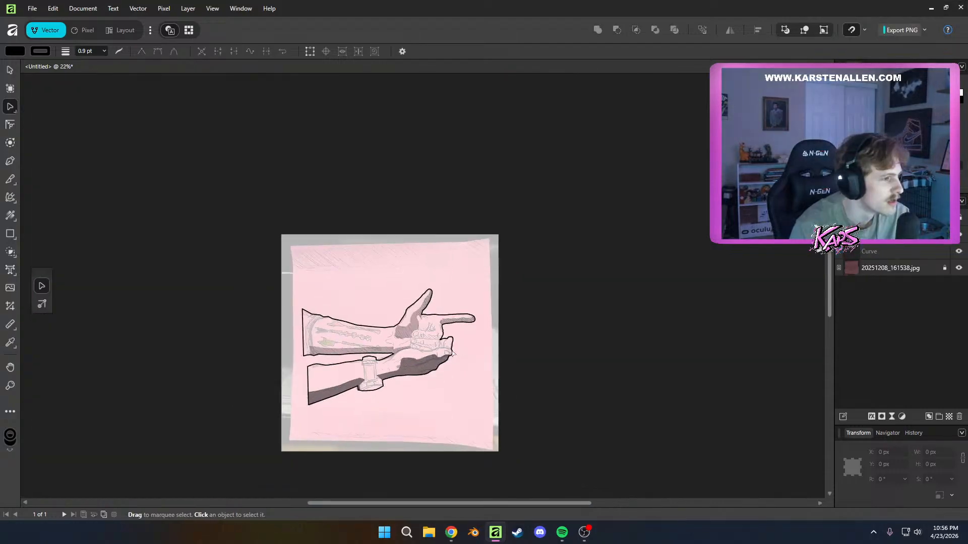
scroll(451, 351, "up", 3)
key("ctrl+z")
key("ctrl+z")
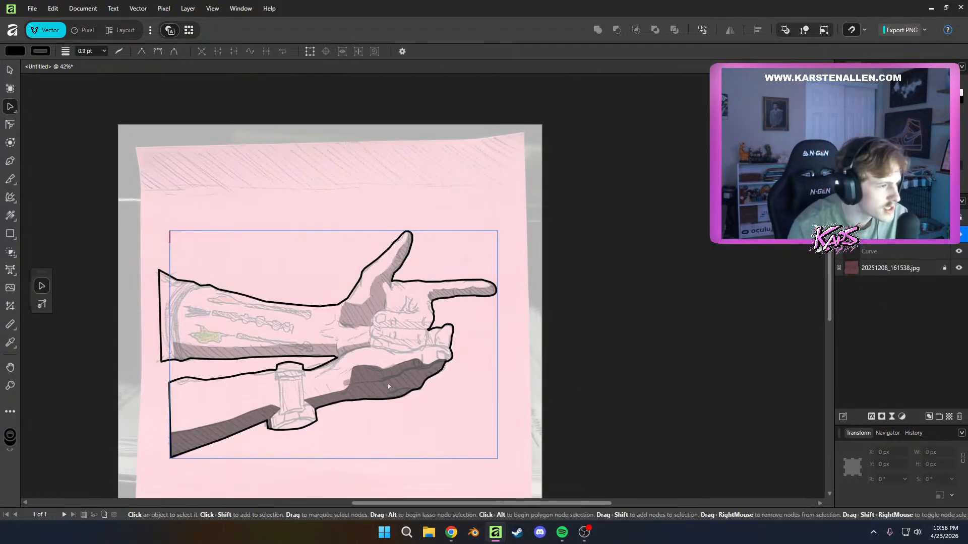
Check which hand shadow each curve layer and the pixel layer in the stack holds
left_click(386, 394)
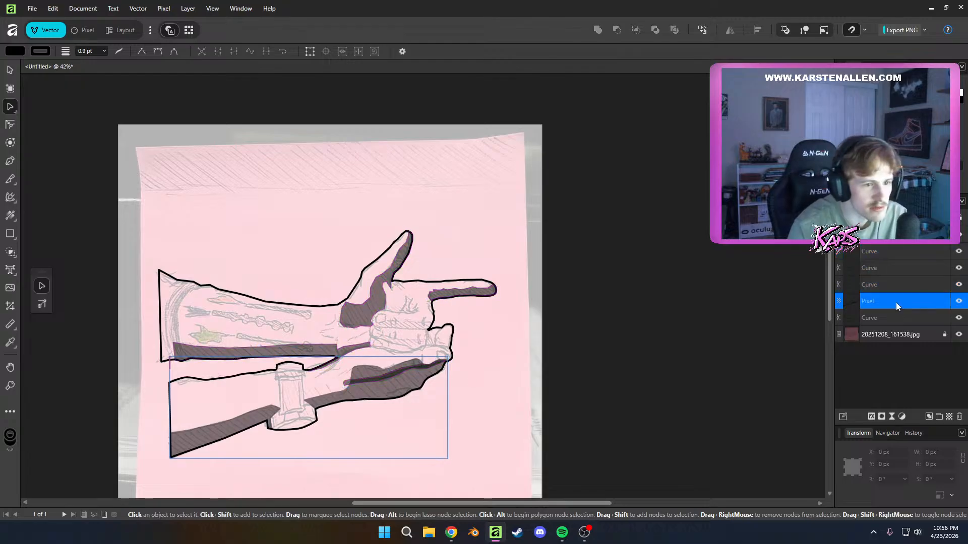
left_click(896, 302)
left_click(880, 253)
left_click(881, 288)
left_click(881, 298)
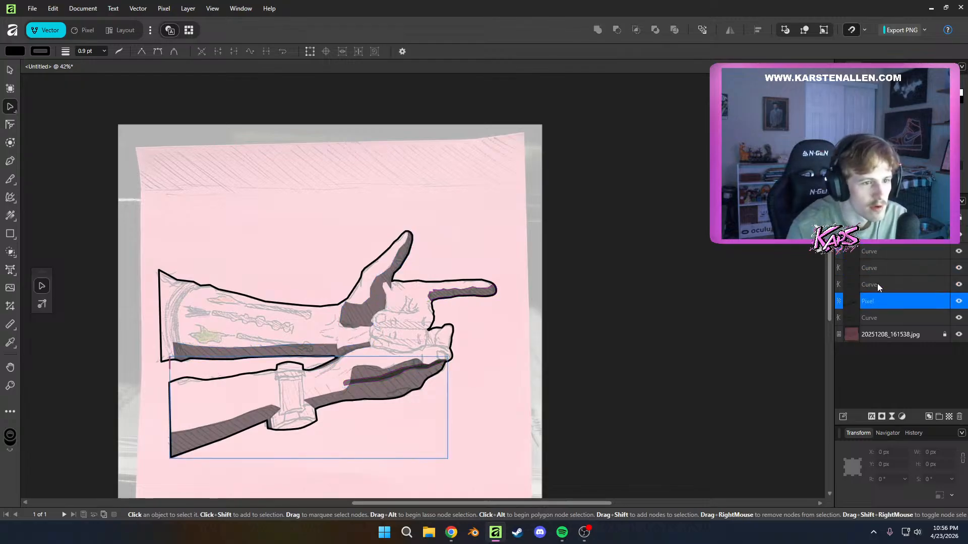
left_click(877, 284)
left_click(874, 268)
left_click(878, 252)
left_click(884, 286)
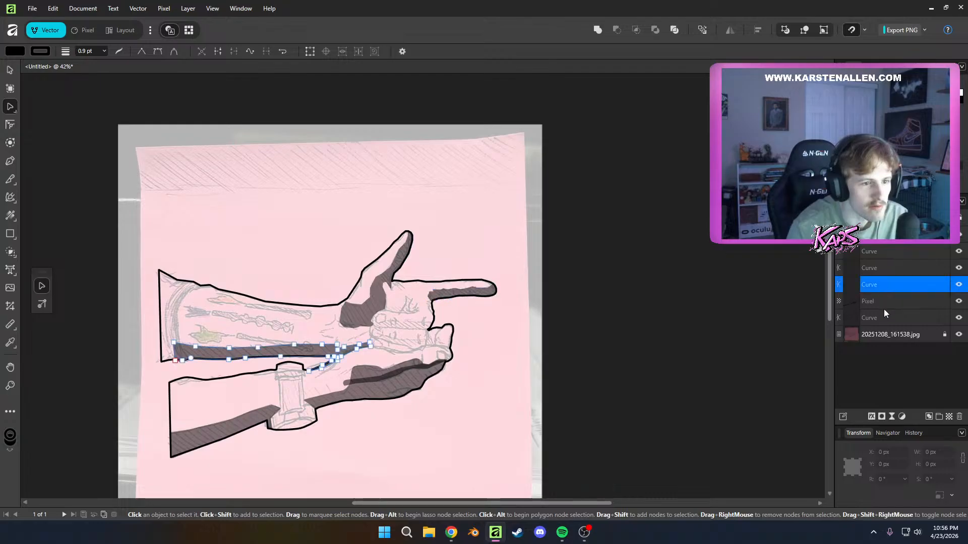
left_click(884, 311)
left_click(879, 303)
left_click(877, 284)
left_click(879, 267)
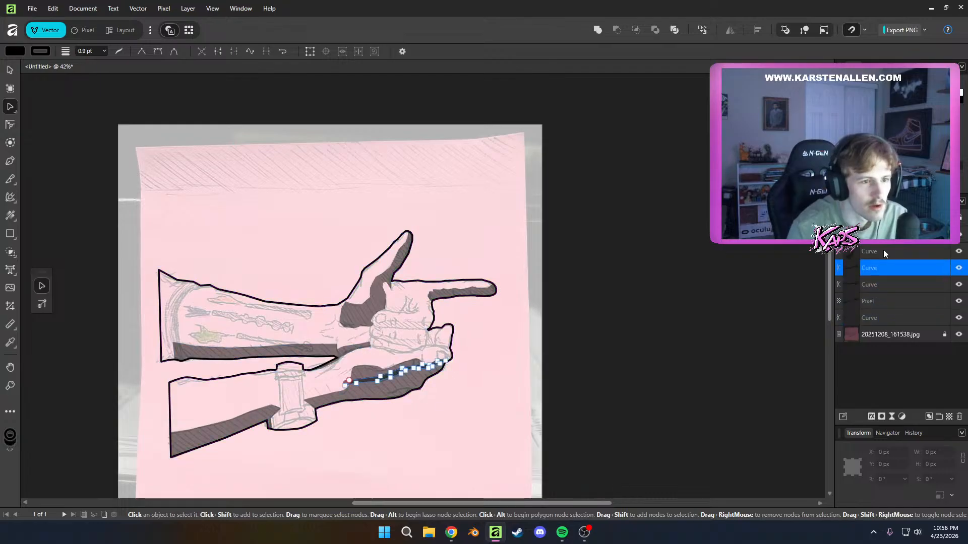
left_click(882, 251)
left_click(881, 235)
Try to merge the pixel shadow and the shadow curves into one layer at 100% opacity, and undo the merge
left_click(886, 301)
left_click(880, 235, "shift")
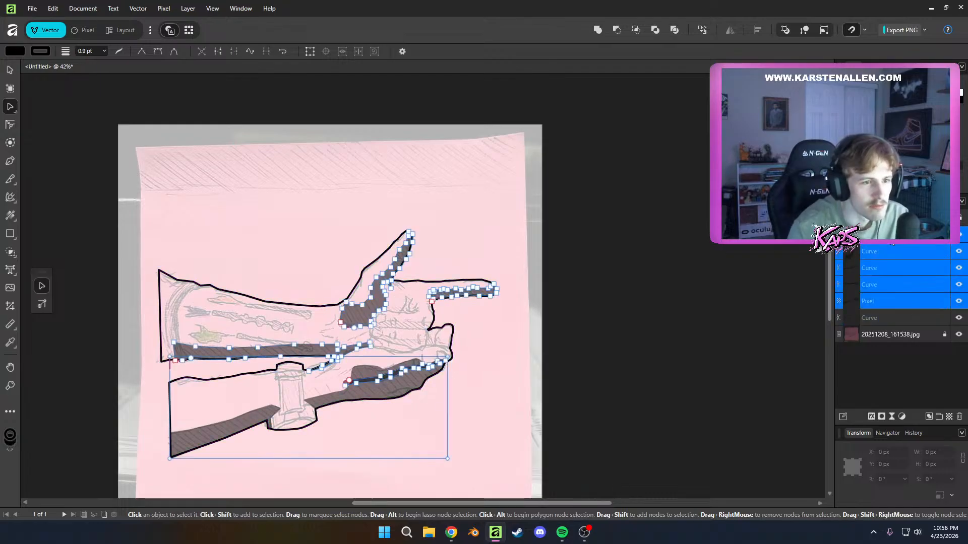
right_click(870, 268)
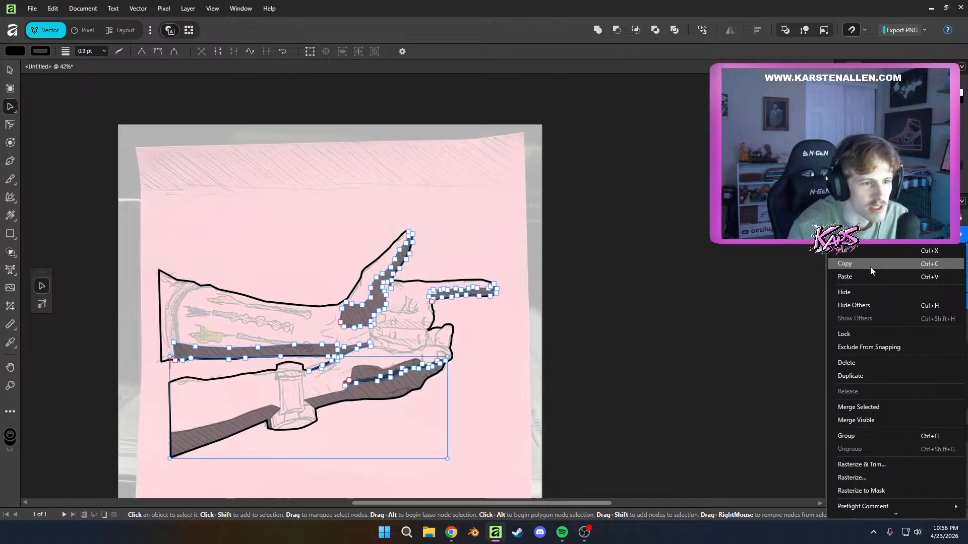
left_click(860, 405)
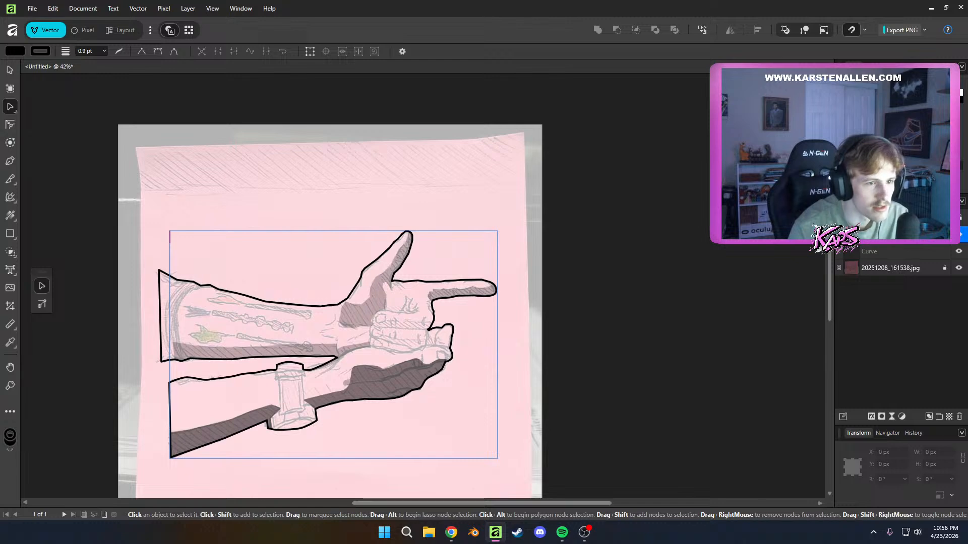
key("0")
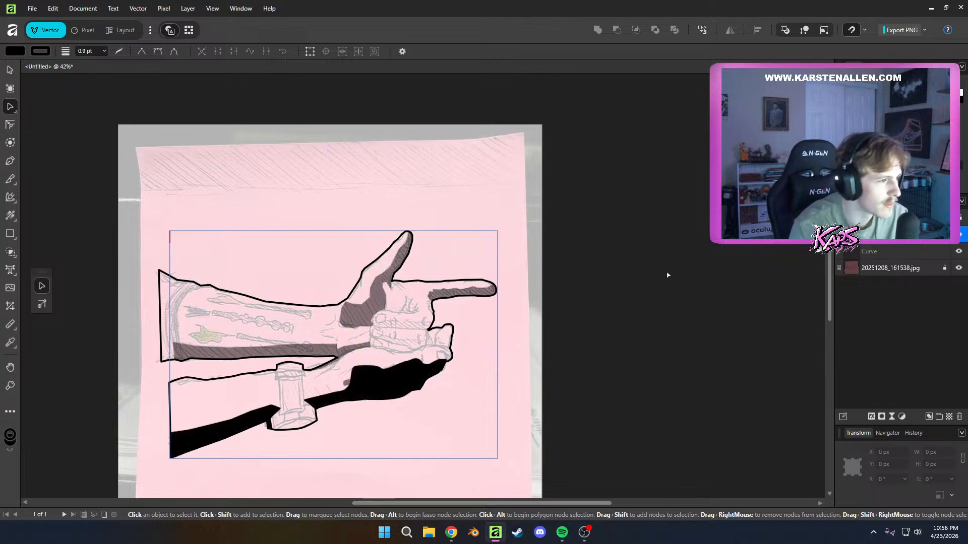
left_click(668, 274)
key("ctrl+z")
key("ctrl+z")
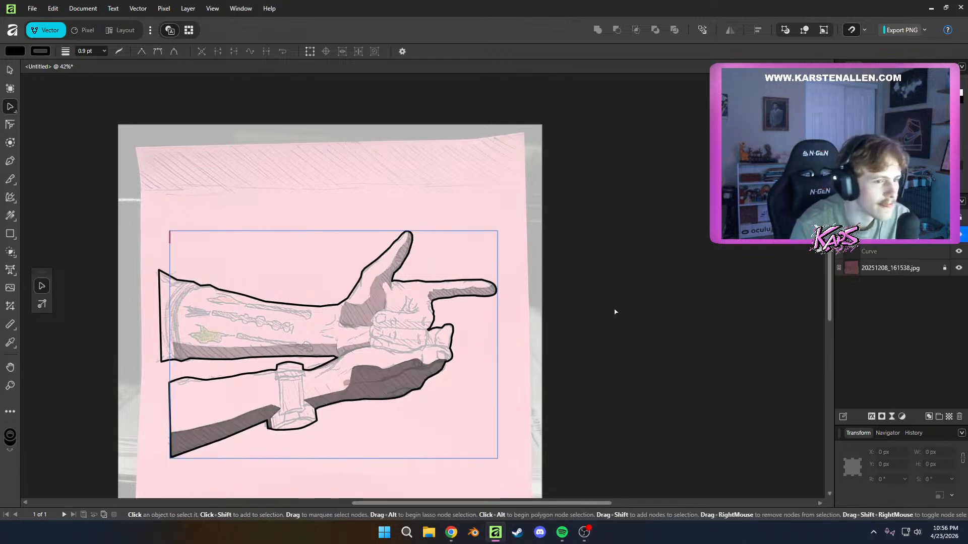
left_click(616, 310)
left_click(858, 235)
key("ctrl+shift+g")
Try the lower arm's pixel shadow at full opacity, and revert it
left_click(869, 304)
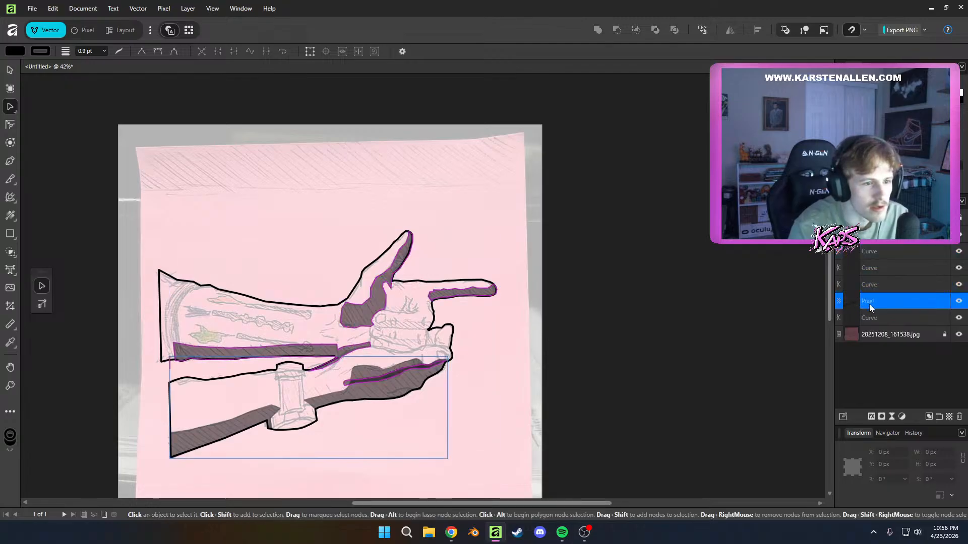
double_click(882, 301)
key("Escape")
key("Escape")
left_click(869, 304)
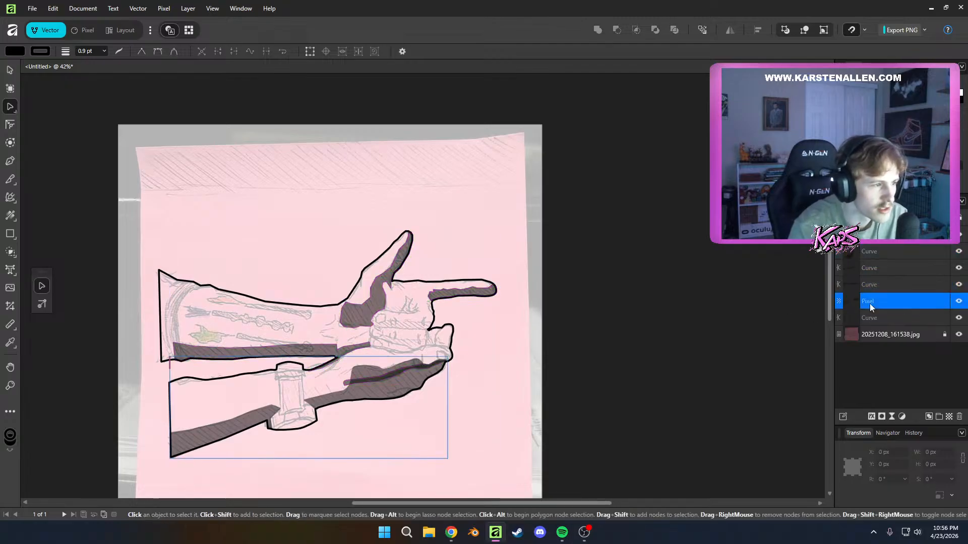
left_click(886, 303)
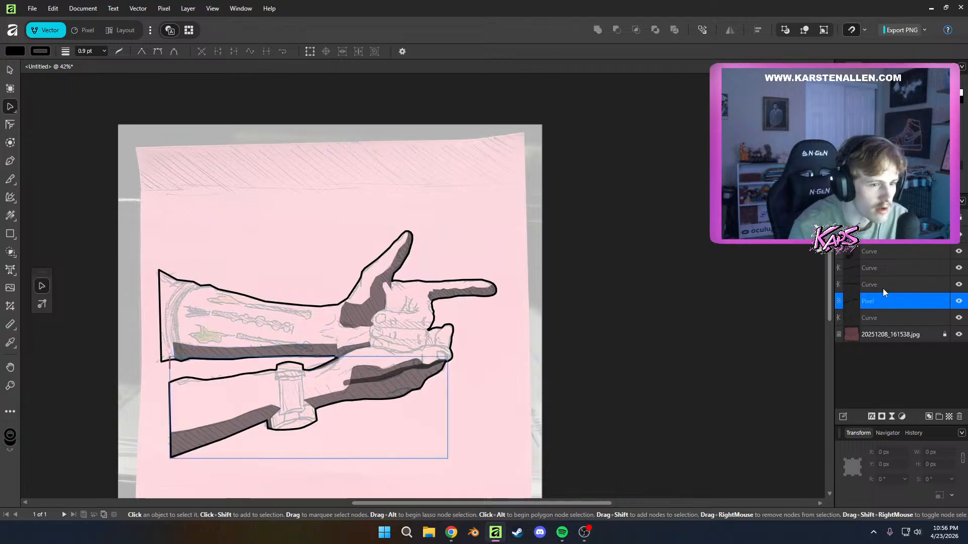
left_click(882, 288)
left_click(883, 301)
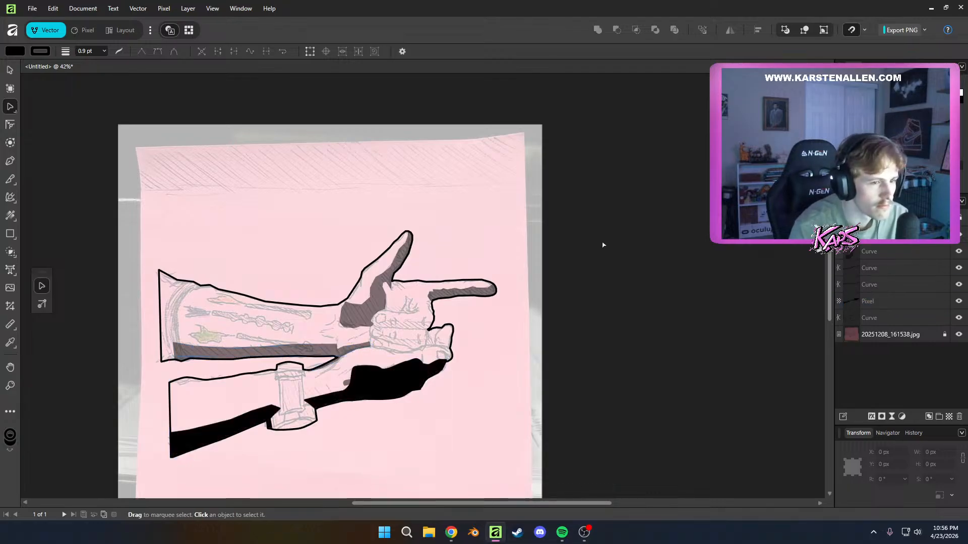
left_click(602, 305)
Start a black shadow outline with the Pen tool on the folded middle finger, tracing around the fingernail
scroll(585, 305, "up", 5)
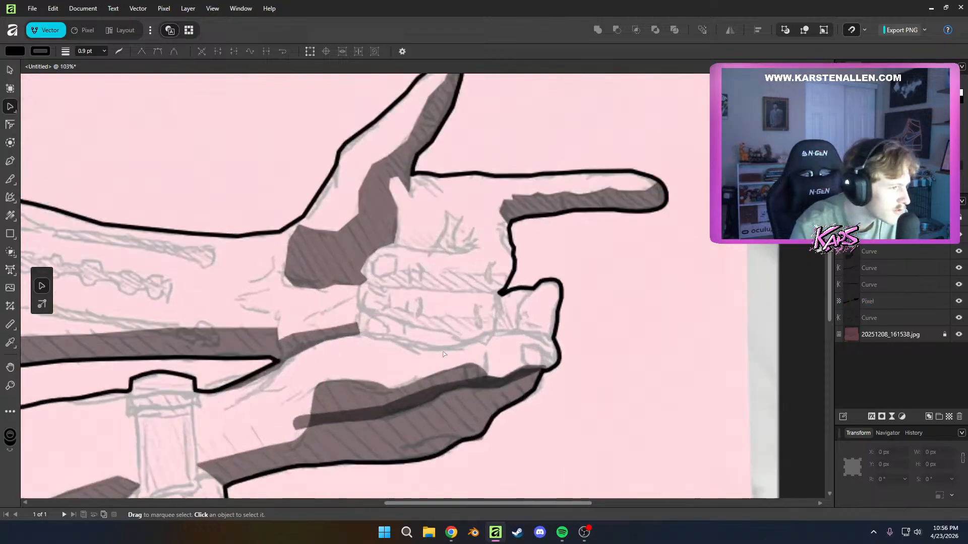
scroll(242, 267, "up", 3)
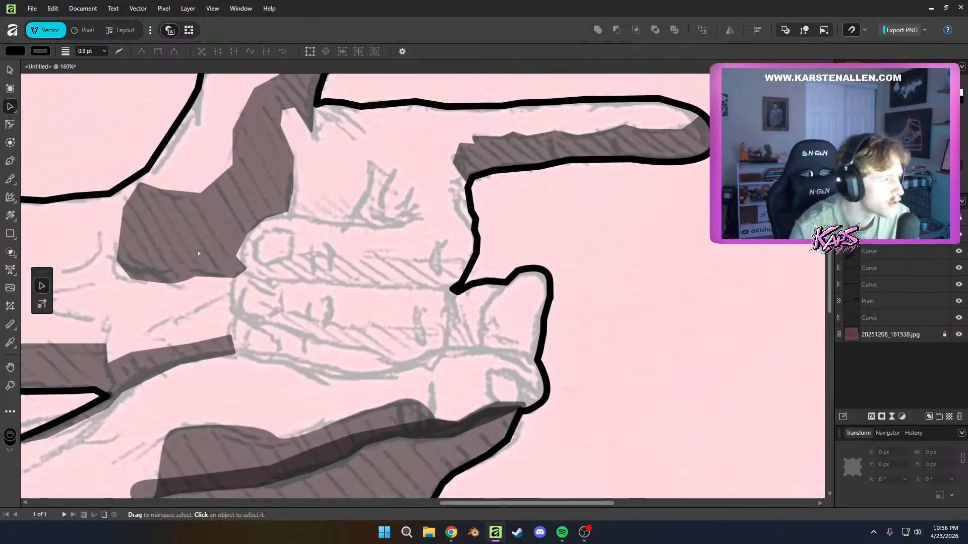
scroll(253, 273, "up", 2)
key("p")
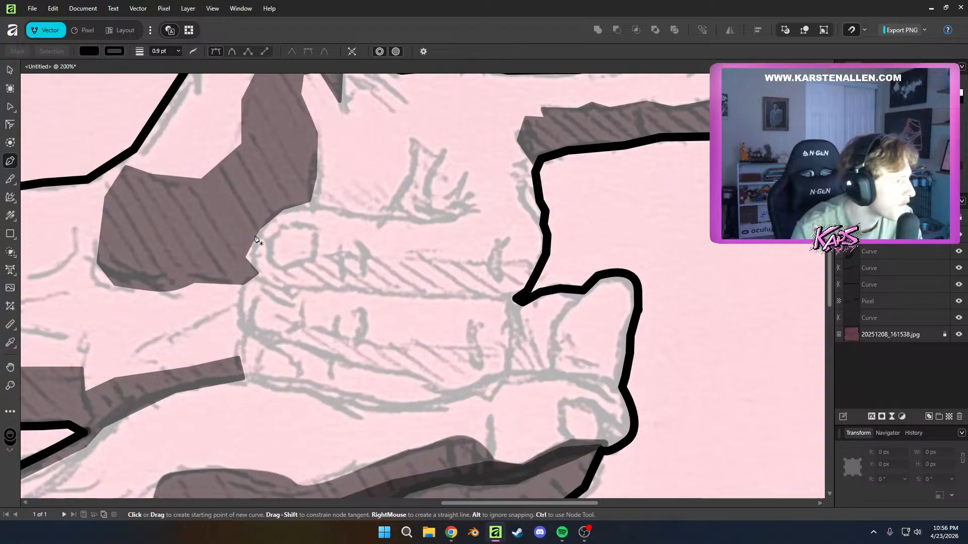
left_click(262, 230)
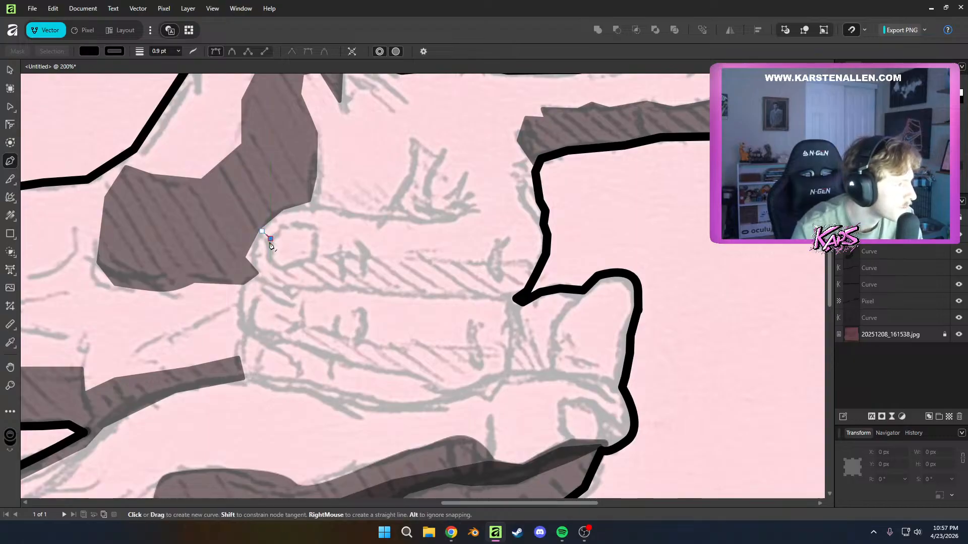
left_click_drag(271, 257, 272, 272)
left_click(305, 261)
left_click(323, 254)
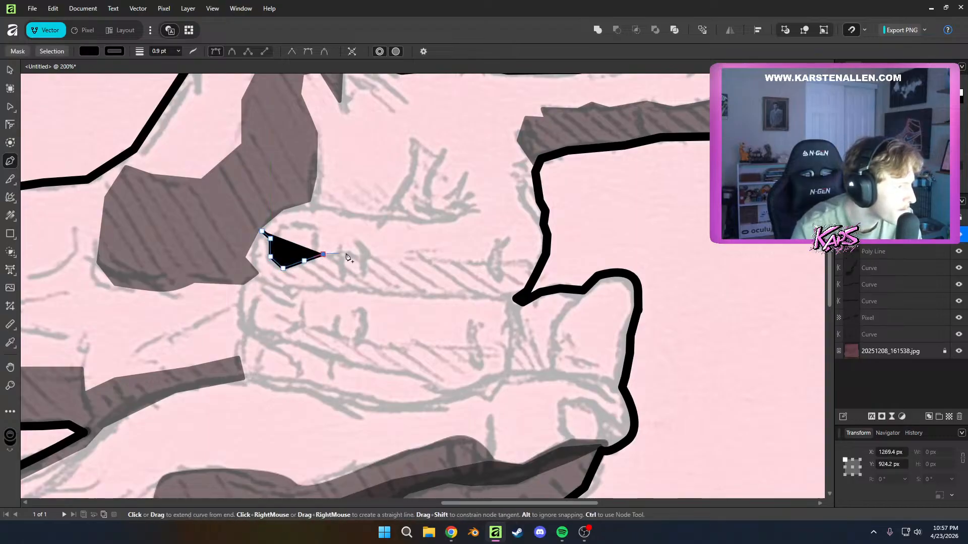
key("BackSpace")
left_click(317, 253)
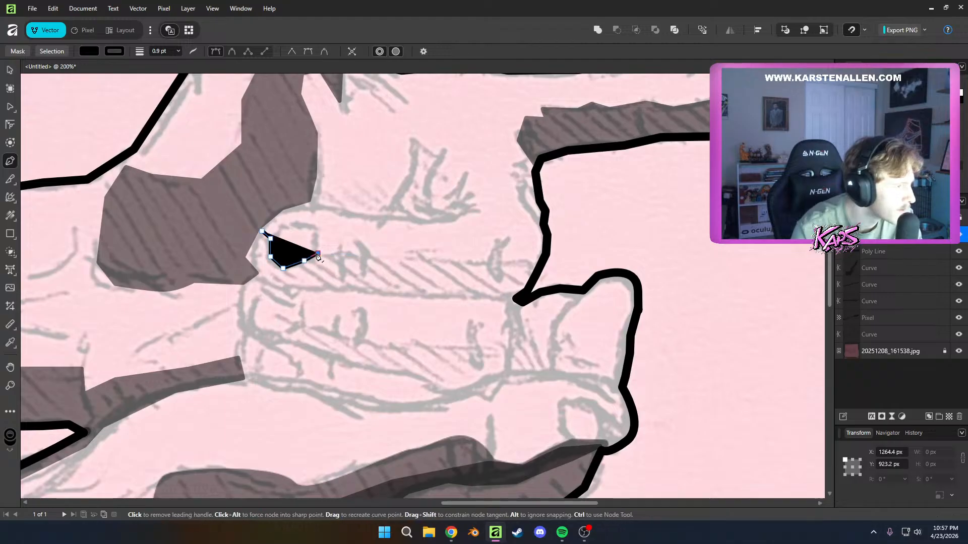
Continue the middle finger shadow's upper edge along the top of the hatching to the knuckle outline
left_click(352, 253)
left_click(368, 256)
left_click(398, 256)
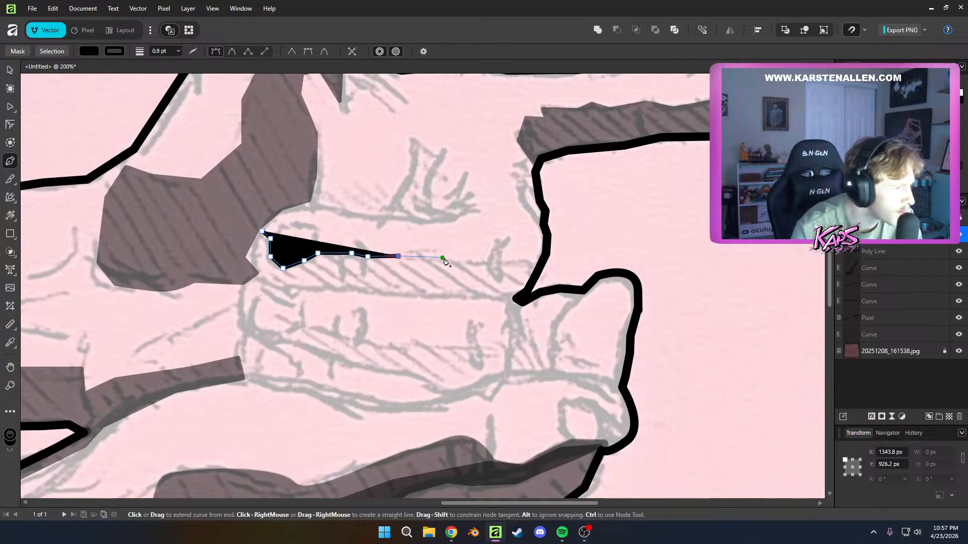
left_click(452, 259)
left_click(509, 260)
left_click(532, 259)
left_click(534, 269)
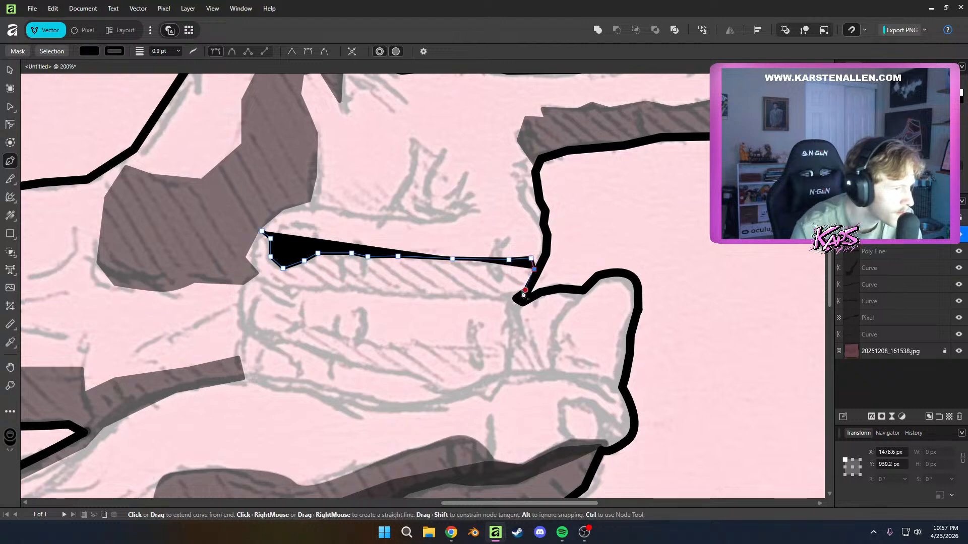
Trace the middle finger shadow's underside back from the knuckle to the fingertip and close the shape
left_click(528, 290)
left_click(483, 300)
left_click(375, 294)
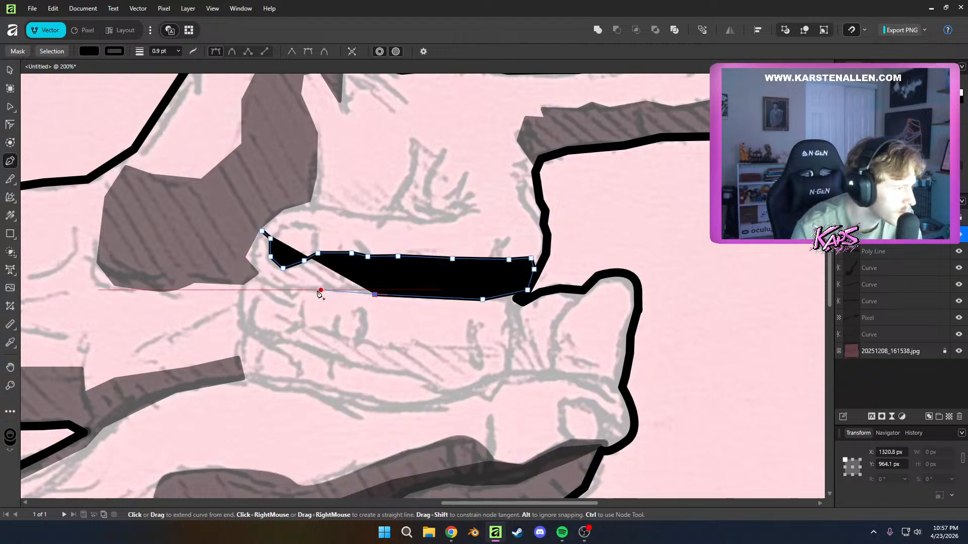
left_click(310, 290)
left_click(270, 285)
left_click(251, 272)
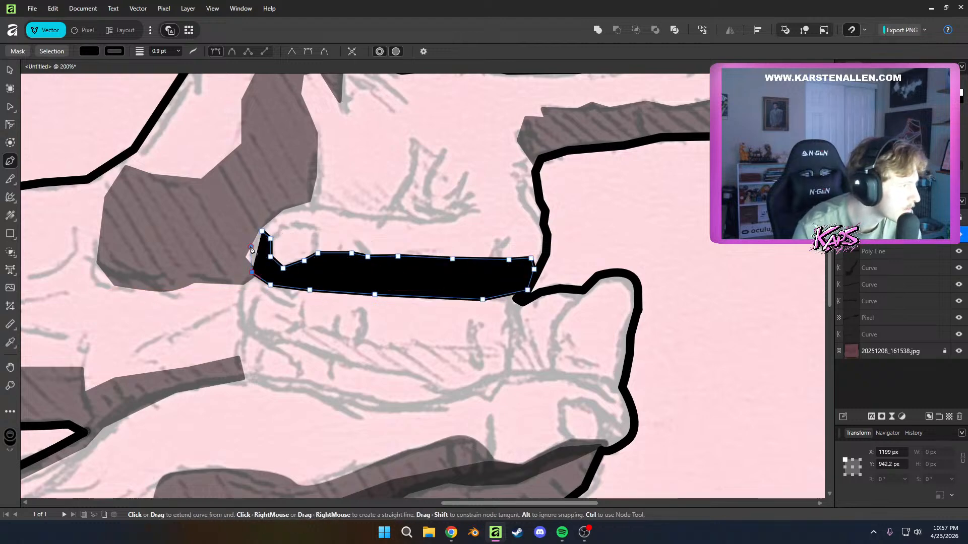
left_click(251, 247)
left_click(262, 231)
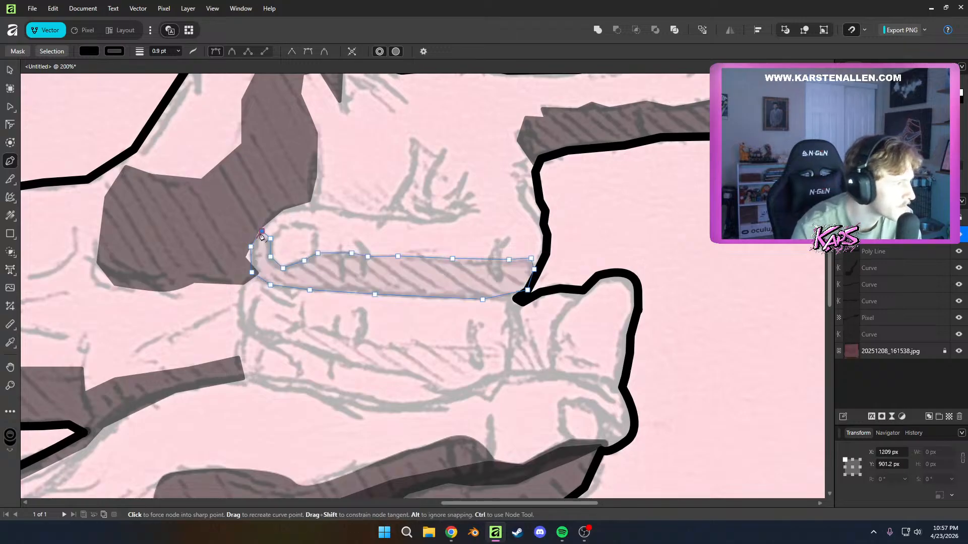
Move the middle finger shadow's node at the fingertip outward to match the sketched edge
key("a")
left_click(356, 225)
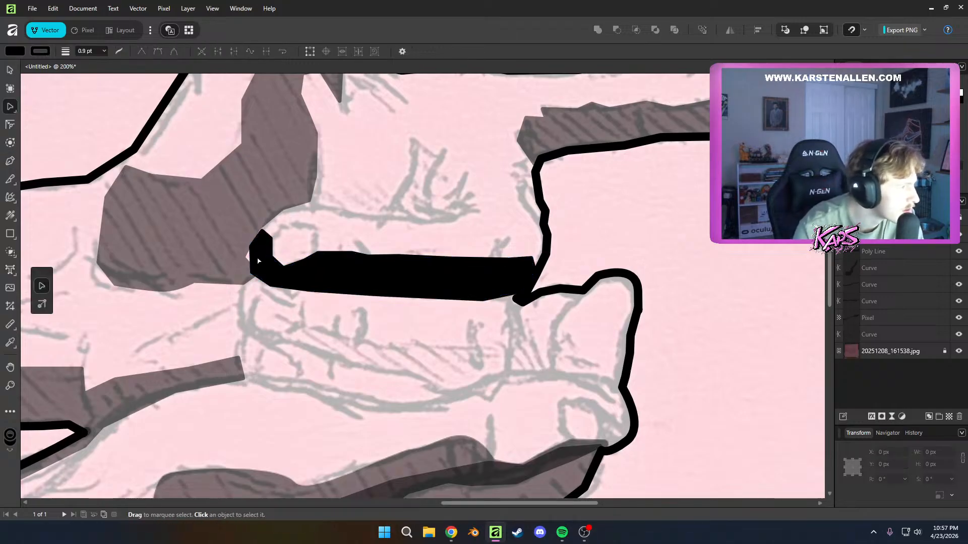
left_click(261, 258)
left_click_drag(252, 273, 244, 250)
key("ctrl+z")
left_click(338, 224)
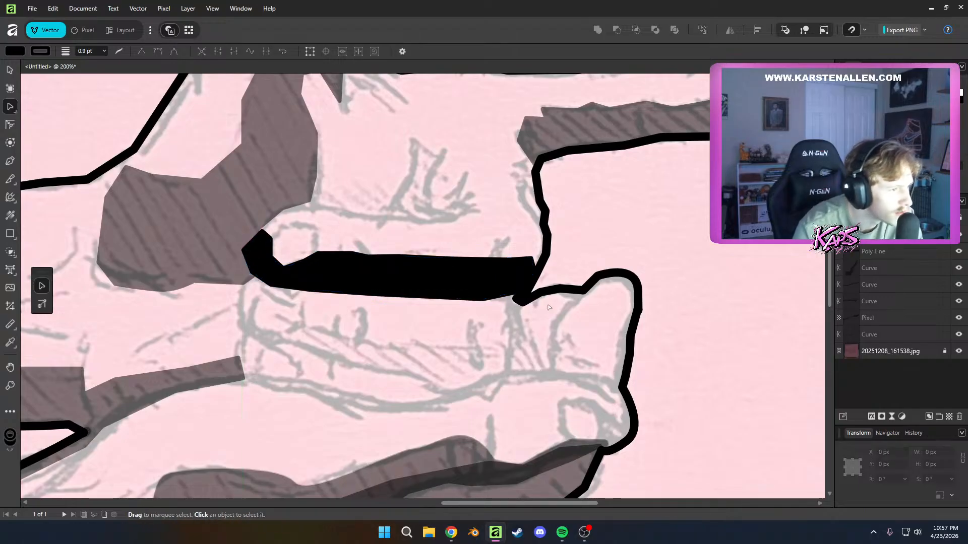
Nudge the shadow's upper knuckle node inward and lower the node beside the fingernail slightly
left_click(517, 277)
left_click_drag(532, 259, 527, 257)
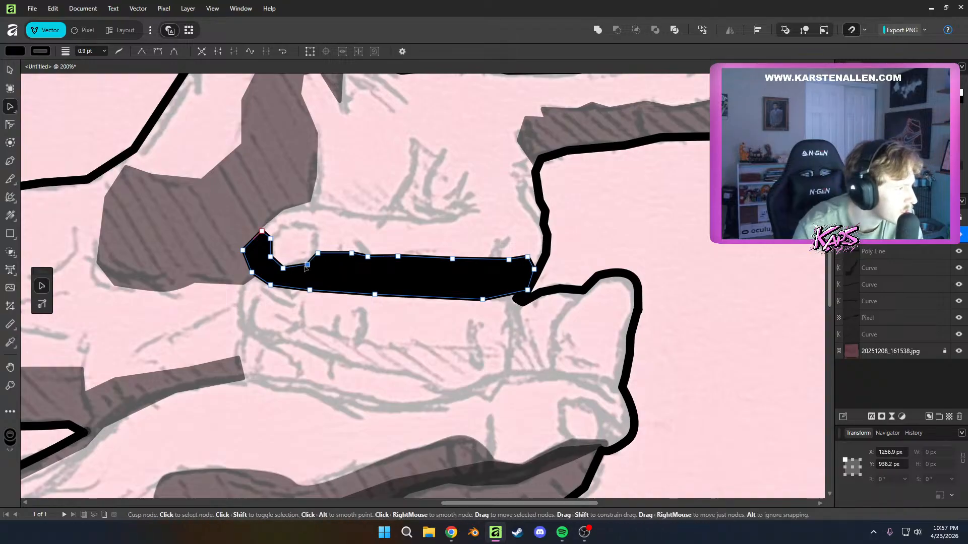
left_click_drag(305, 267, 303, 266)
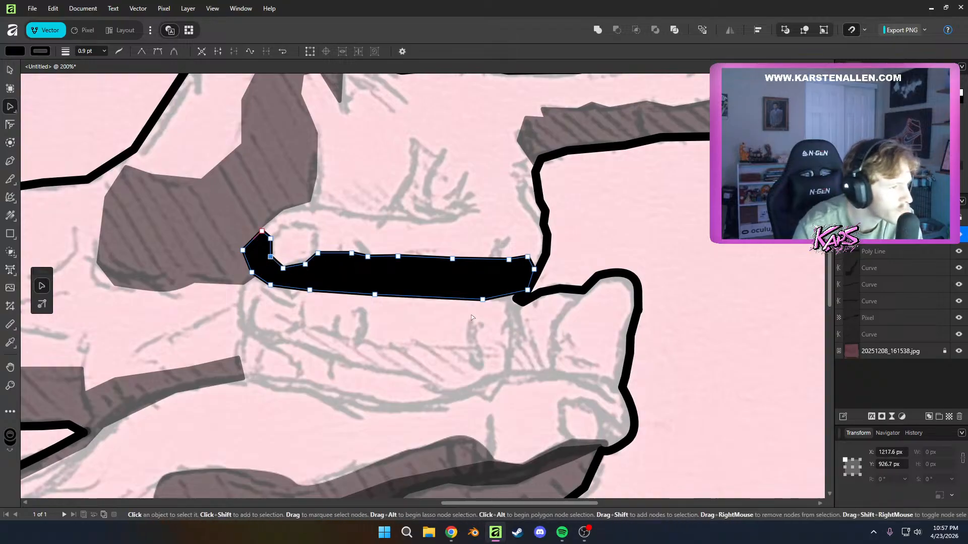
Set the middle finger shadow's opacity to 50% and deselect it
scroll(280, 286, "down", 2)
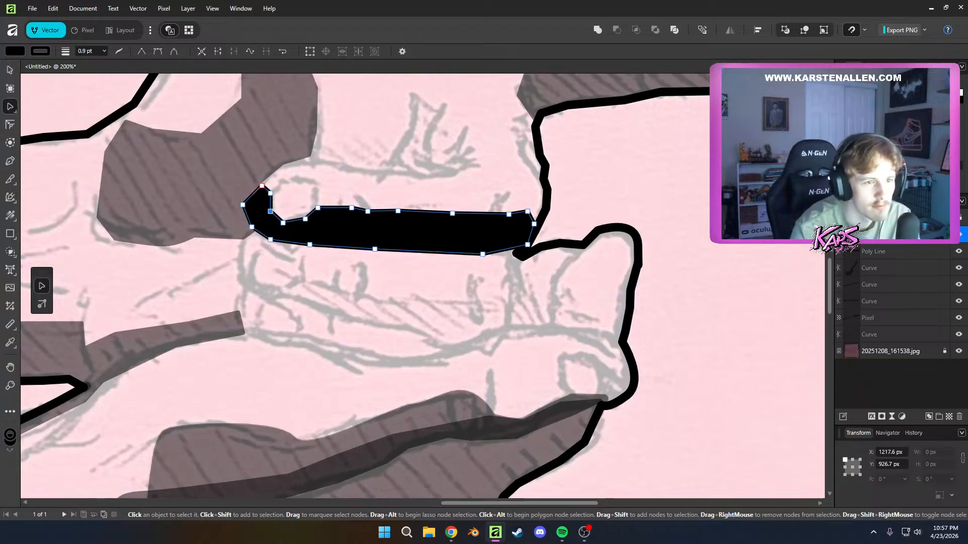
key("5")
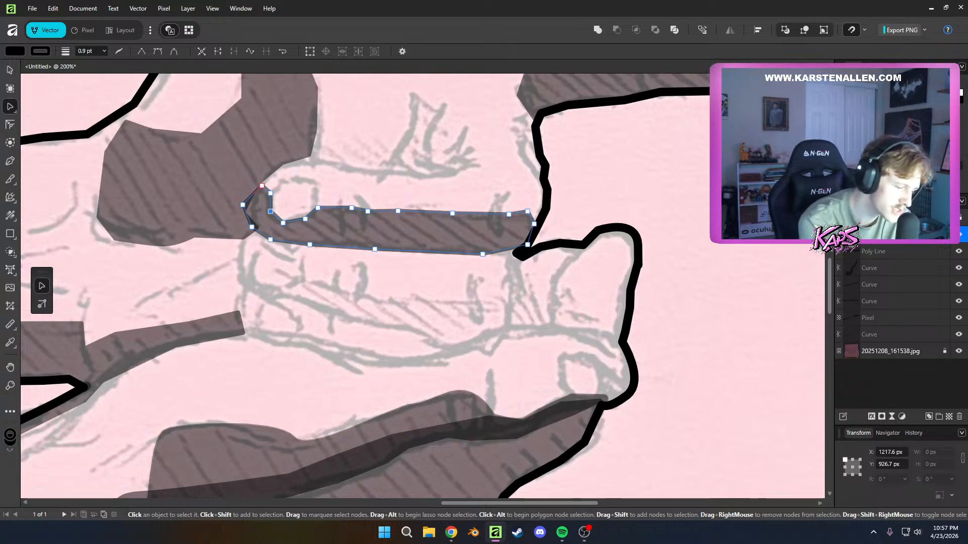
left_click(652, 222)
Start a black shadow outline with the Pen tool at the folded ring finger's tip, tracing below its nail
scroll(262, 359, "down", 2)
scroll(268, 344, "up", 1)
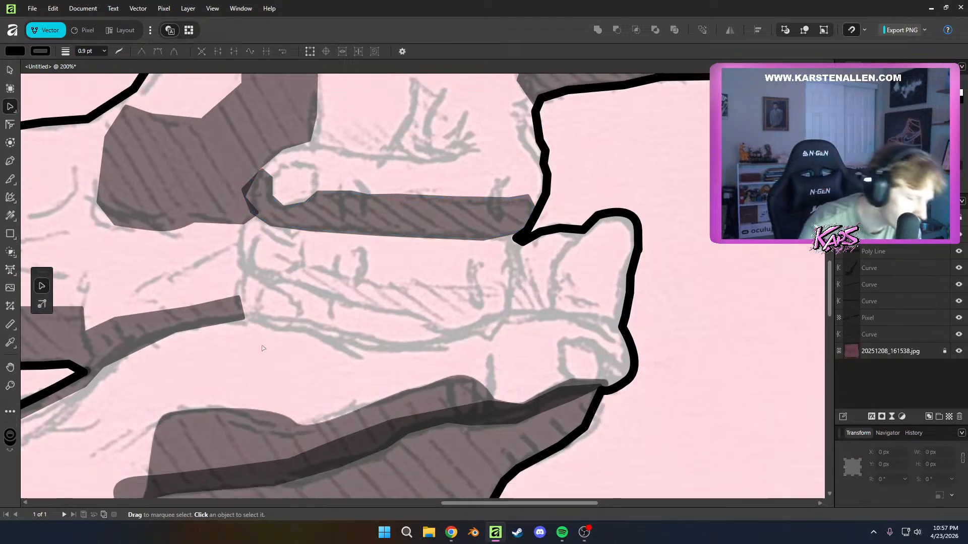
key("p")
left_click(249, 258)
left_click(261, 270)
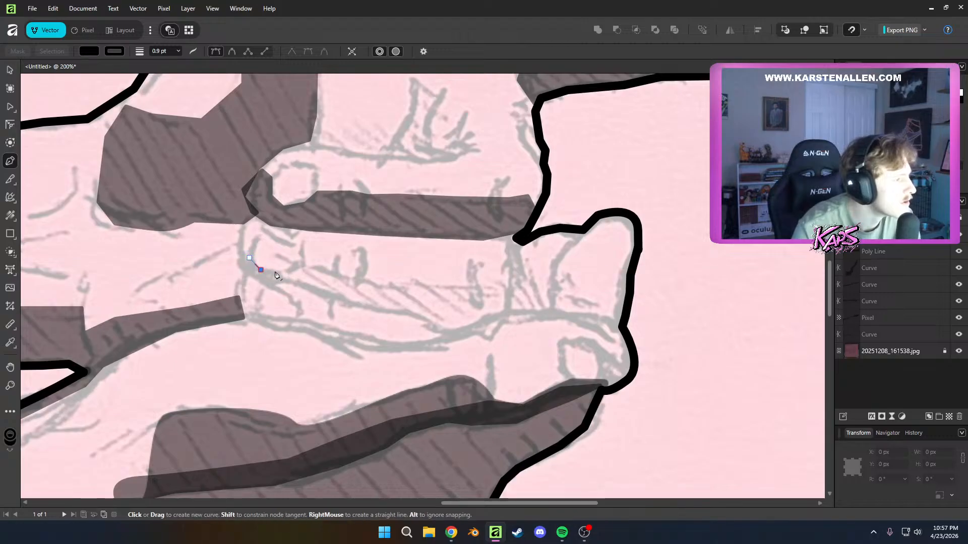
left_click(294, 270)
left_click(317, 271)
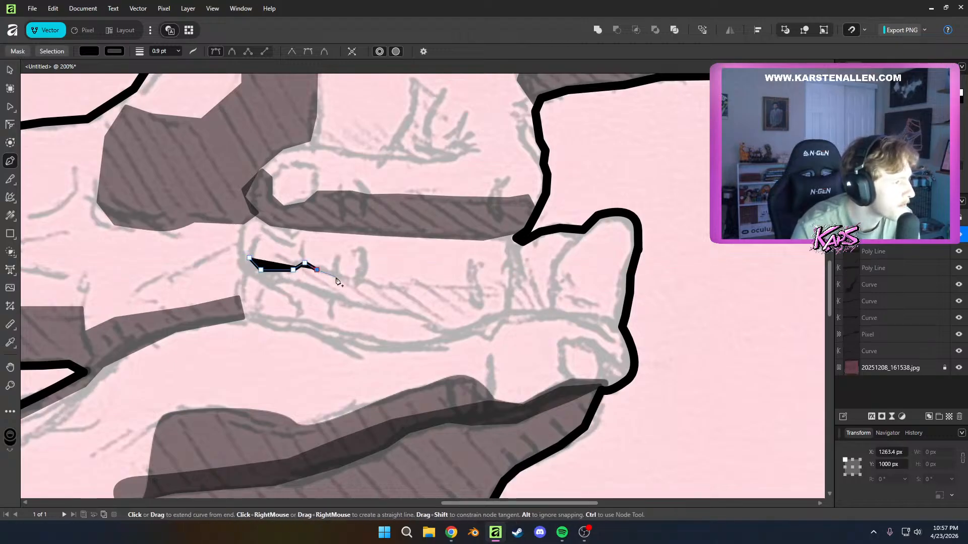
Continue the ring finger shadow along the upper edge of the hatching and around its knuckle end
left_click(388, 284)
left_click(436, 286)
left_click(477, 287)
left_click(504, 288)
left_click(512, 298)
left_click(503, 318)
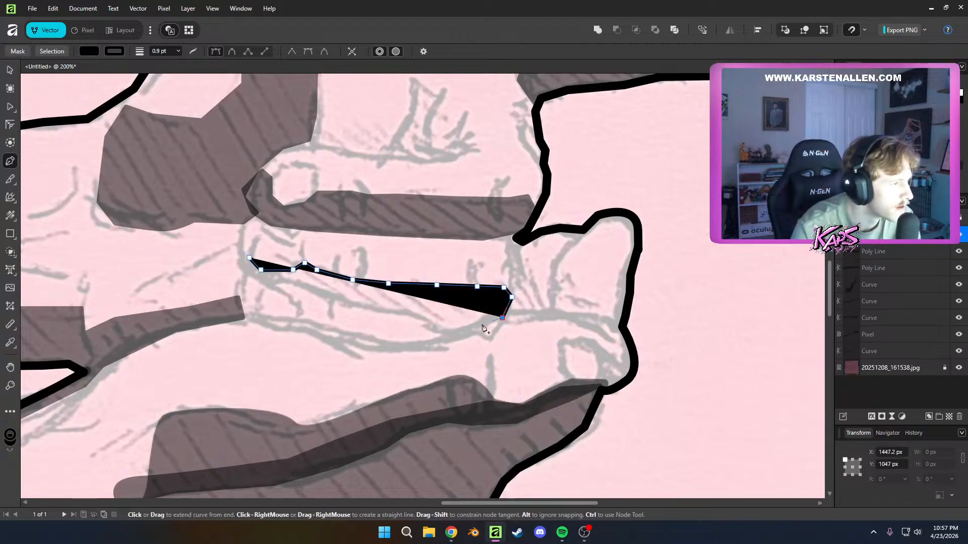
Continue the ring finger shadow outline along the lower edge of the hatching back to the folded fingertip
left_click(452, 327)
left_click(342, 303)
left_click(295, 284)
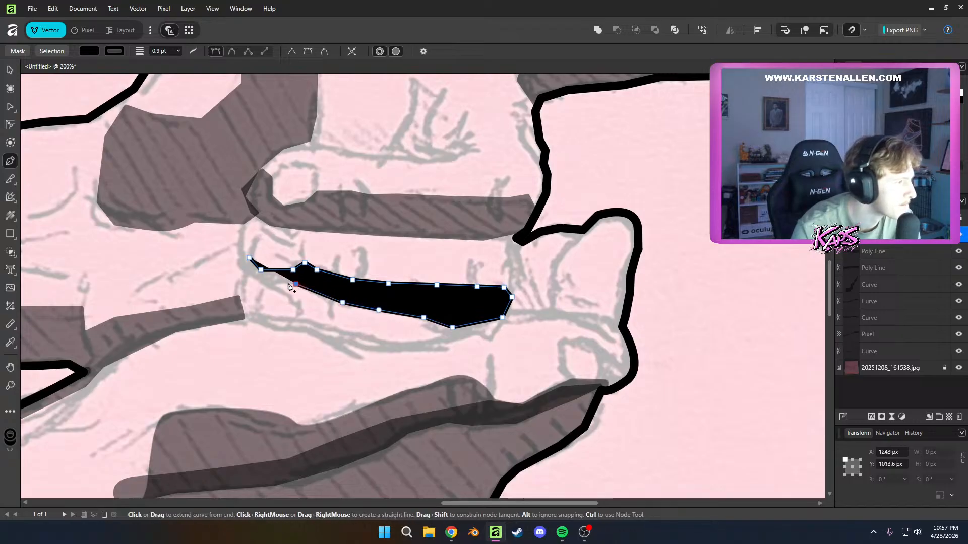
left_click(243, 270)
left_click(237, 246)
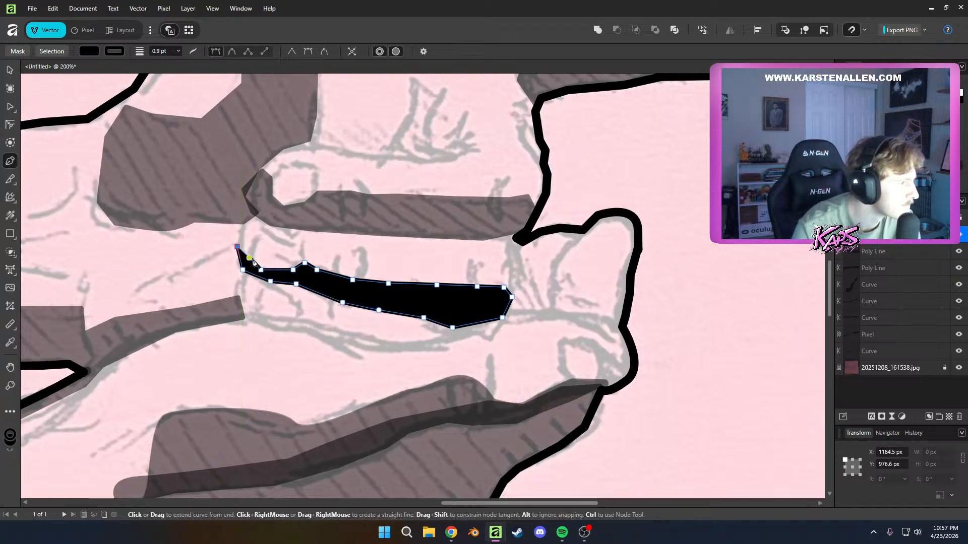
Lower the ring finger shadow's end node at the fingertip and close the outline to its start node
key("a")
scroll(251, 260, "up", 8)
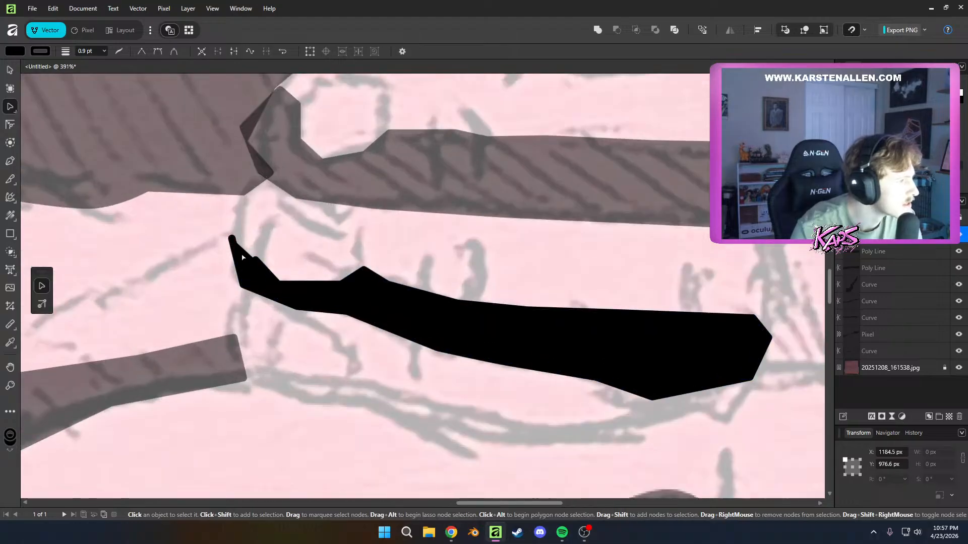
mouse_move(272, 259)
left_mouse_down()
mouse_move(277, 234)
mouse_move(266, 245)
left_mouse_up()
left_click_drag(215, 206, 210, 239)
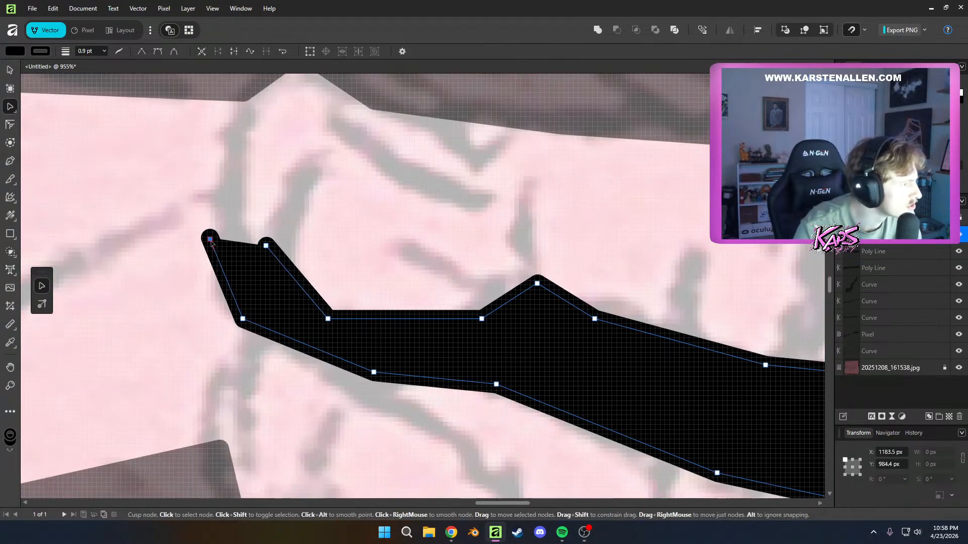
left_click(256, 247)
left_click(210, 239)
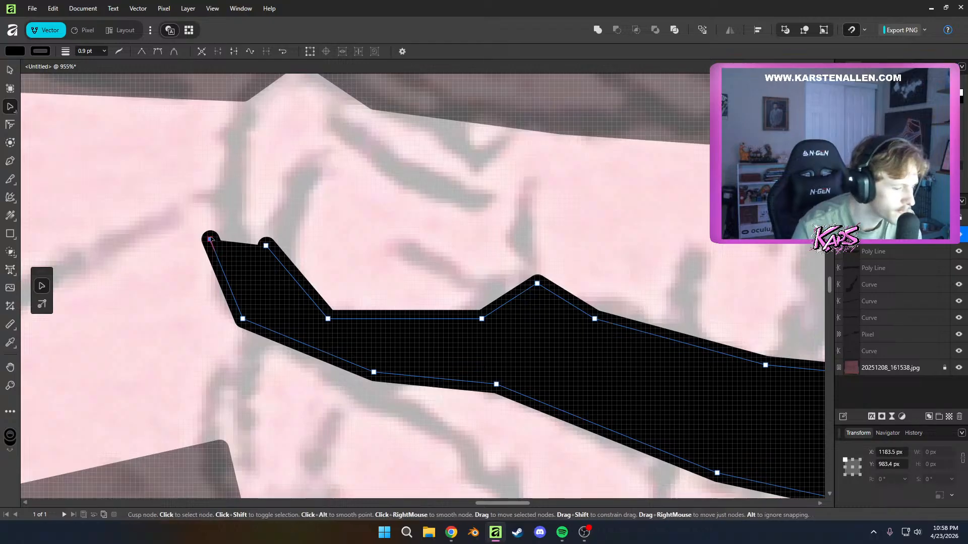
key("p")
left_click(266, 246)
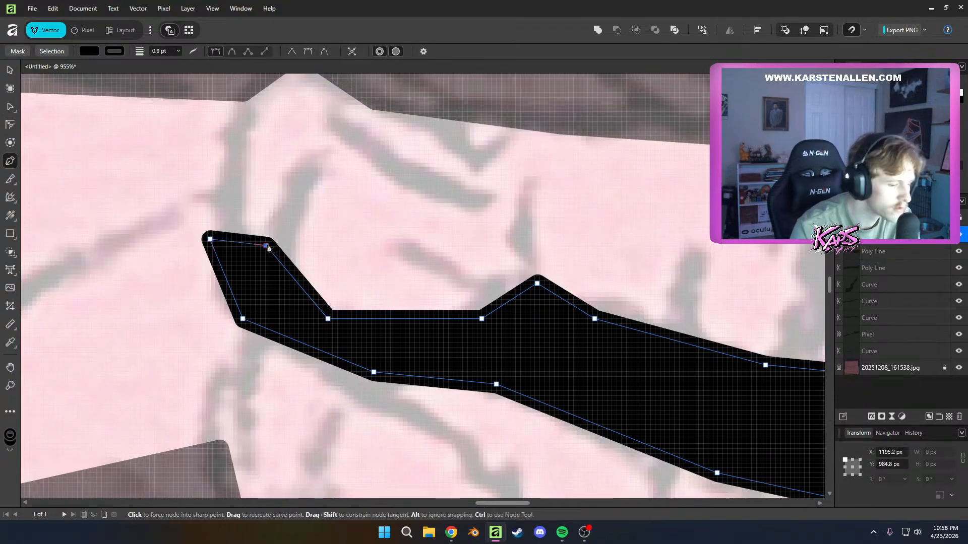
Bow the ring finger shadow's closing segment upward into a rounded tip and deselect the shape
key("a")
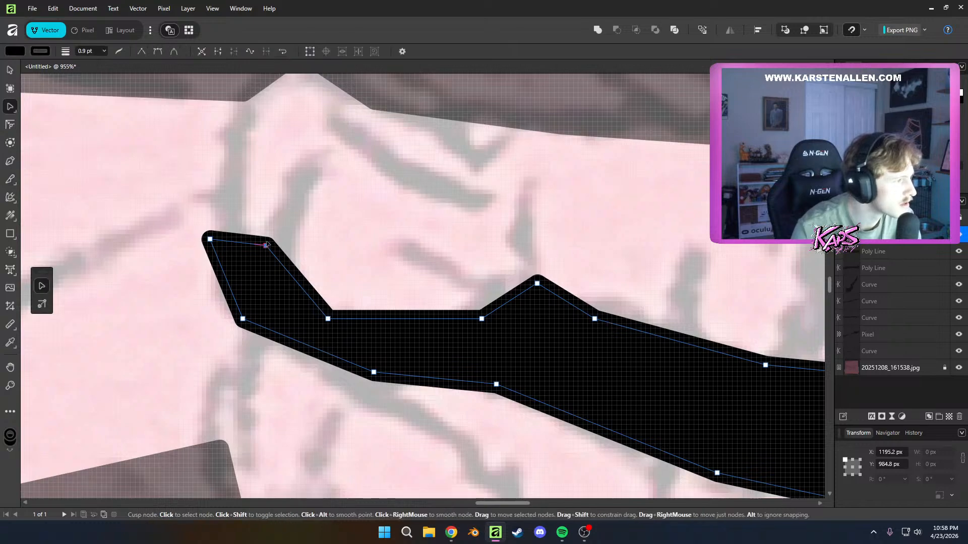
left_click_drag(215, 240, 213, 216)
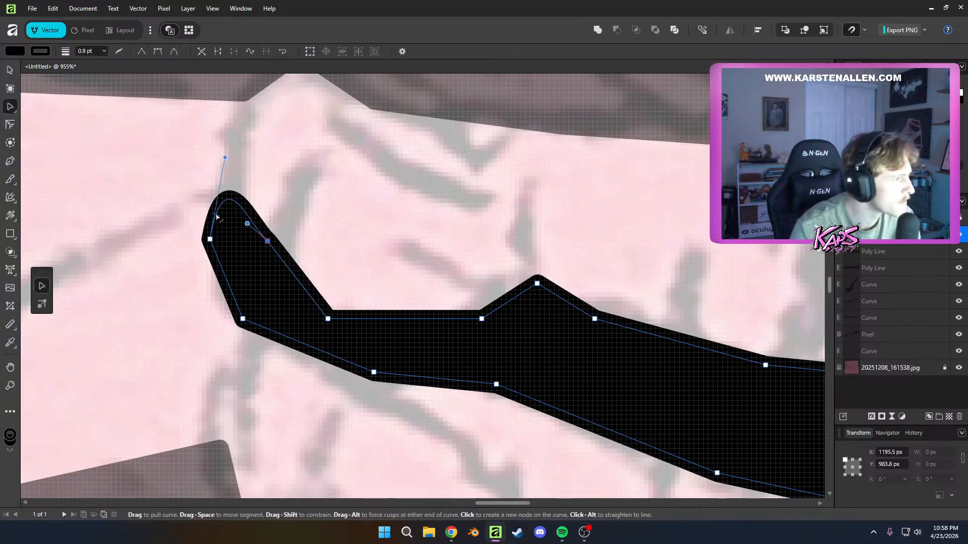
scroll(253, 243, "down", 10)
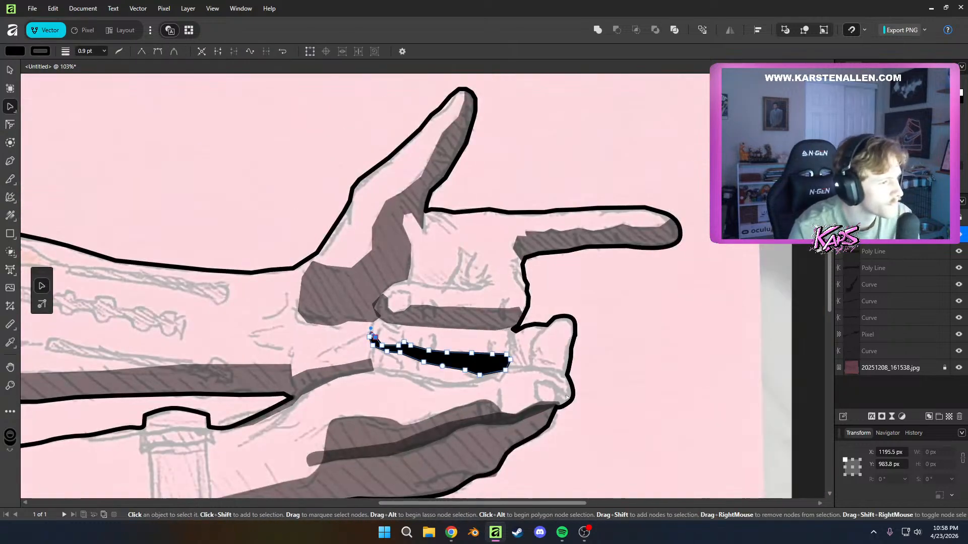
left_click(668, 381)
Set the ring finger shadow's opacity to 50% and deselect it
scroll(672, 396, "down", 5)
scroll(728, 442, "up", 3)
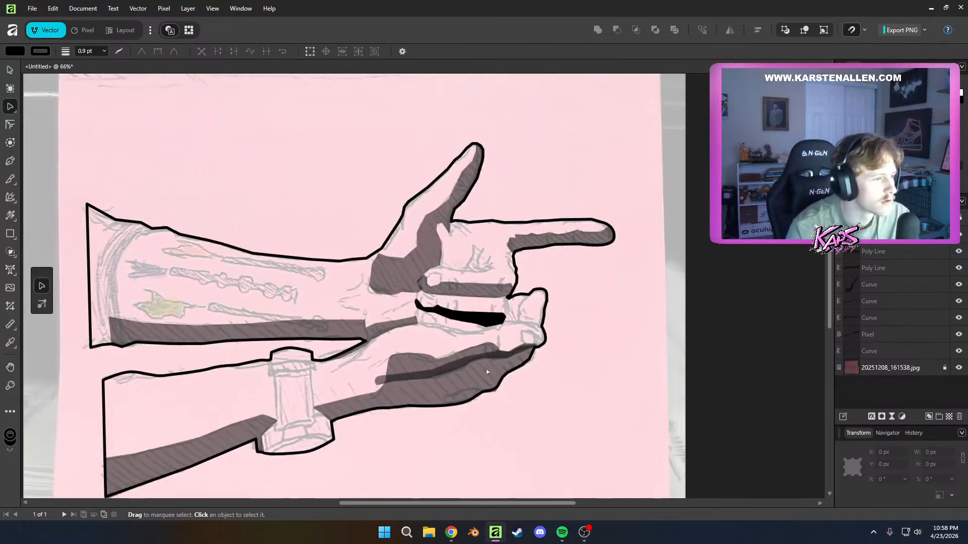
scroll(487, 372, "up", 2)
scroll(527, 339, "down", 3)
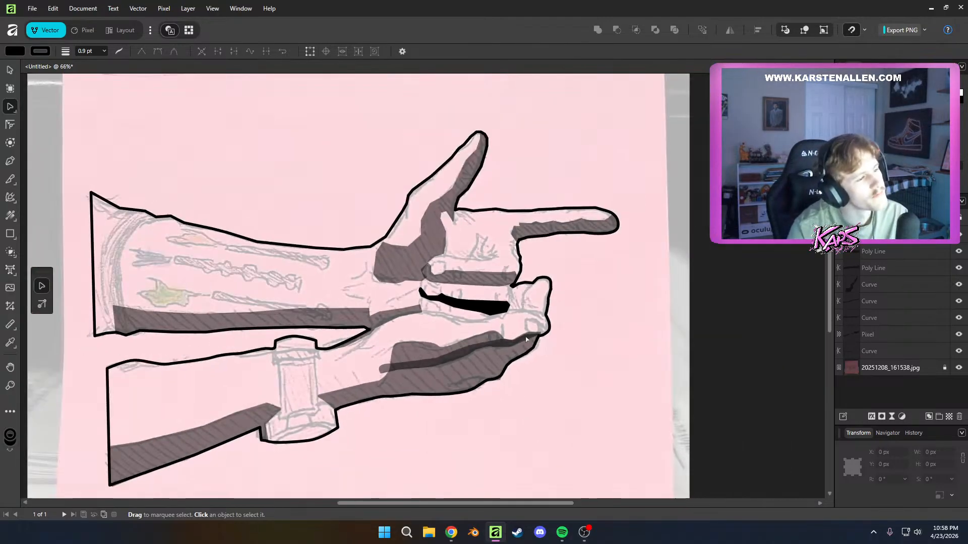
scroll(525, 345, "up", 4)
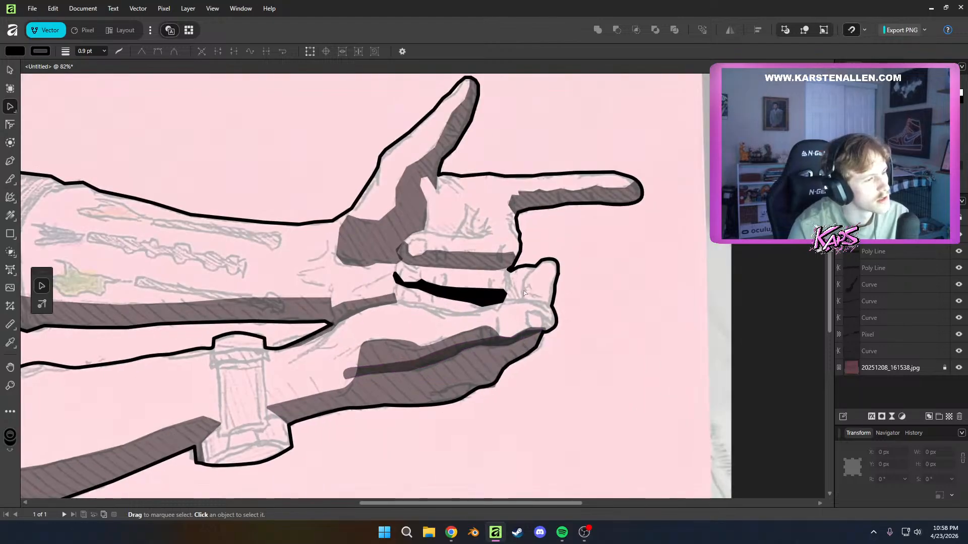
scroll(308, 363, "down", 3)
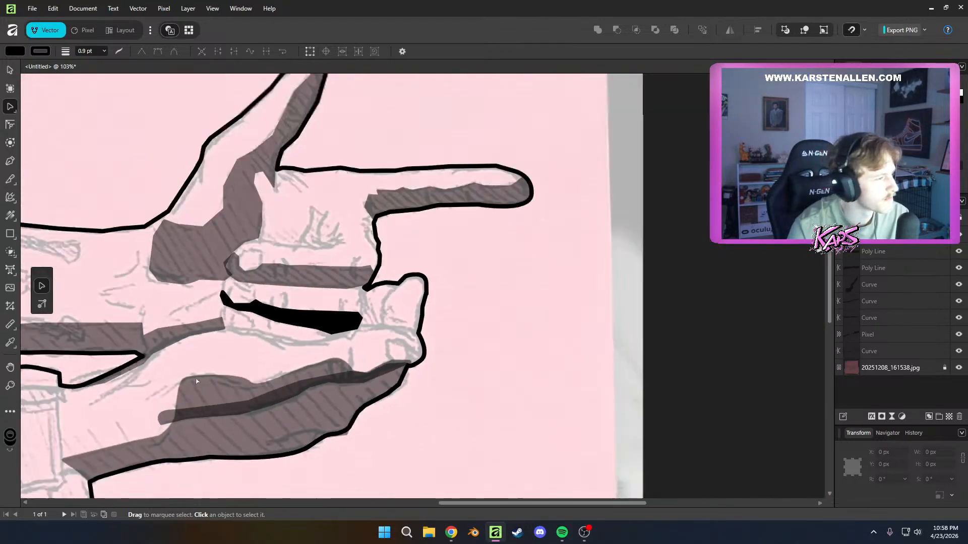
scroll(61, 386, "up", 3)
scroll(277, 419, "down", 1)
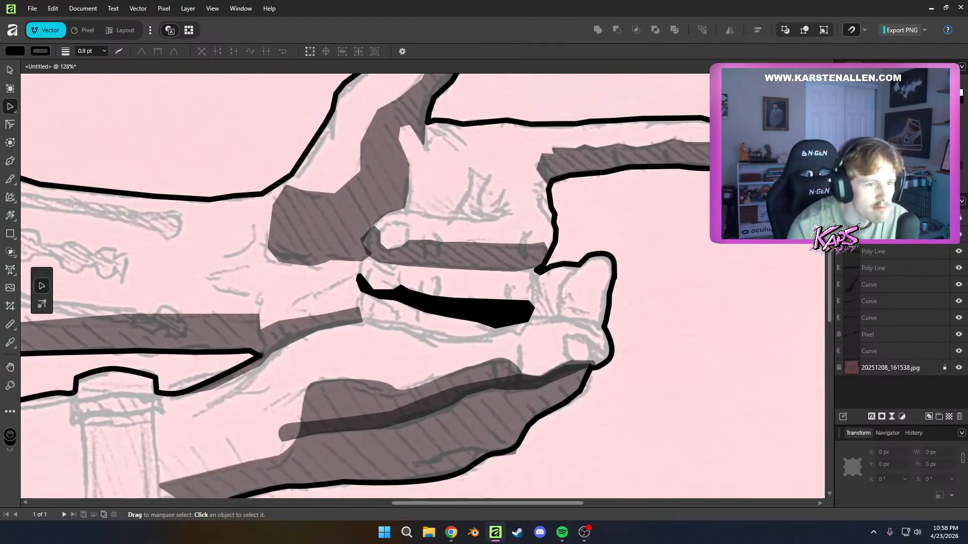
left_click(880, 235)
key("5")
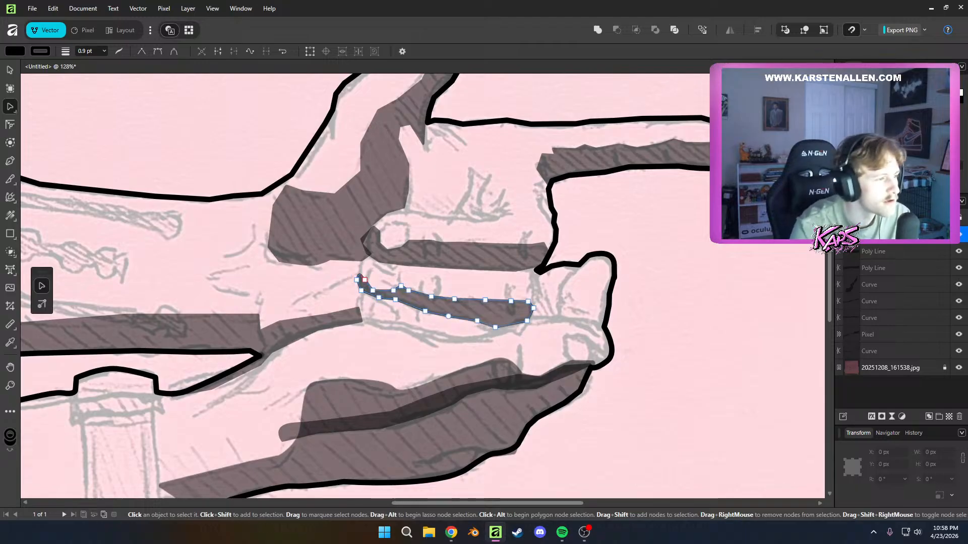
left_click(571, 222)
Start a black shadow outline with the Pen tool at the thumb shadow's lower corner, tracing along the palm crease above the middle finger
scroll(571, 223, "up", 5)
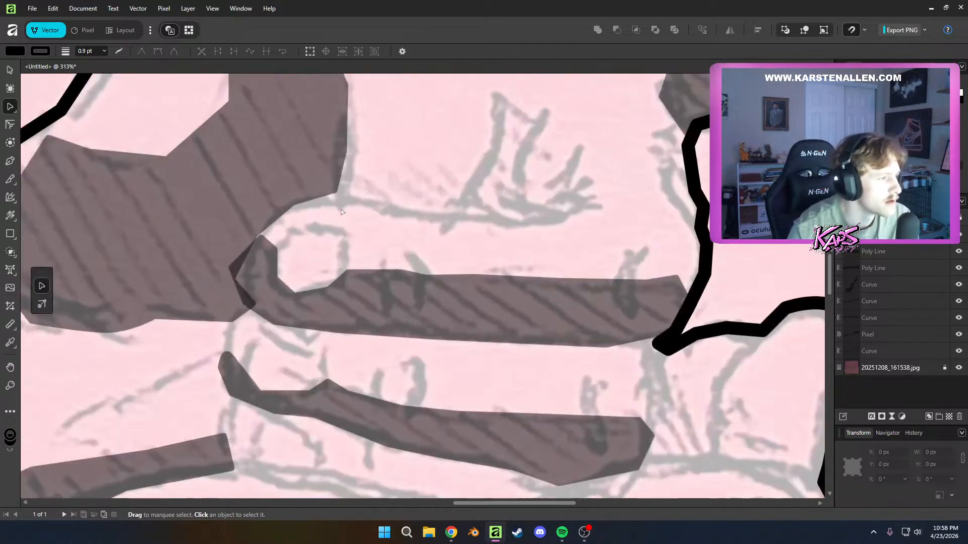
key("k")
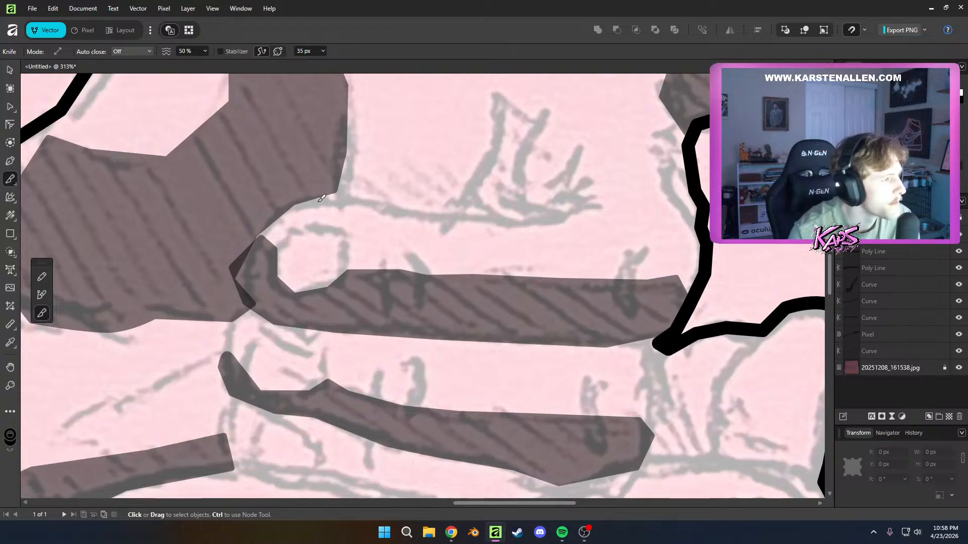
left_click(342, 198)
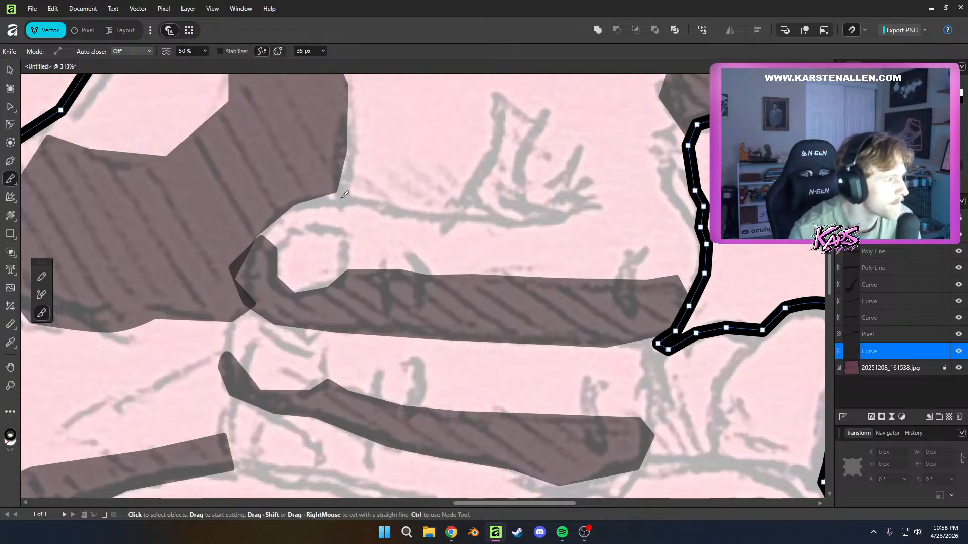
key("p")
left_click(329, 198)
left_click(357, 197)
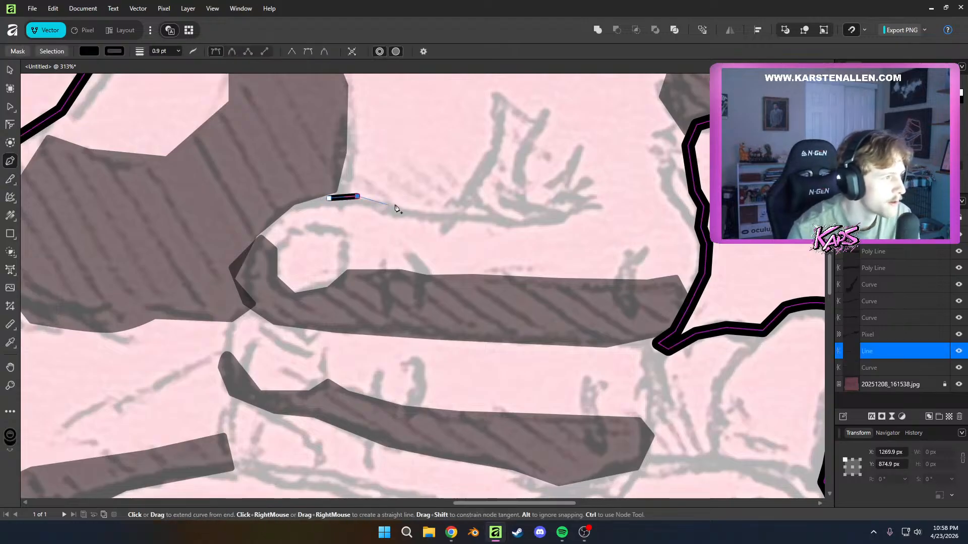
left_click(399, 204)
left_click(450, 213)
left_click(516, 215)
left_click(563, 212)
left_click(588, 192)
Extend the palm crease shadow up and around the upright fold in the middle of the palm
left_click(535, 180)
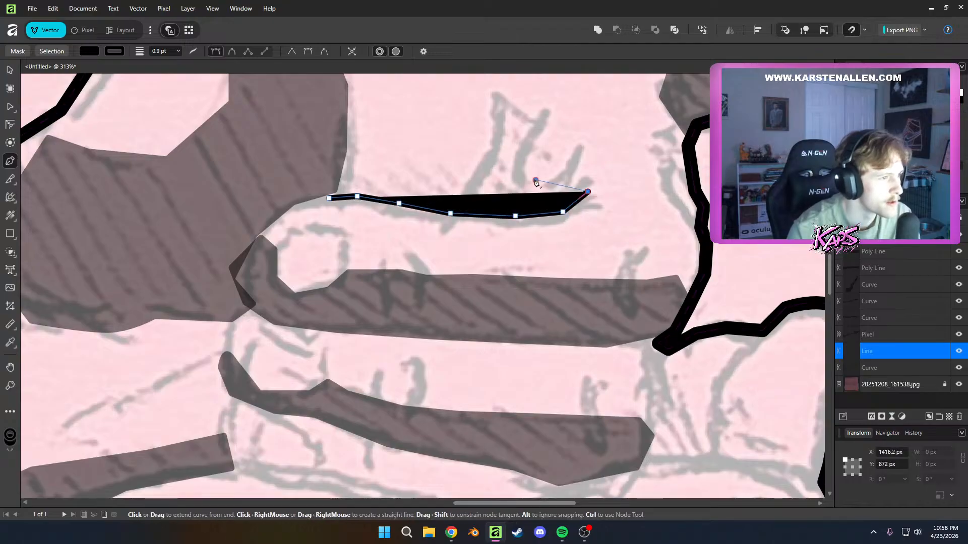
left_click(529, 137)
left_click(538, 117)
left_click(502, 95)
left_click(499, 123)
left_click(503, 153)
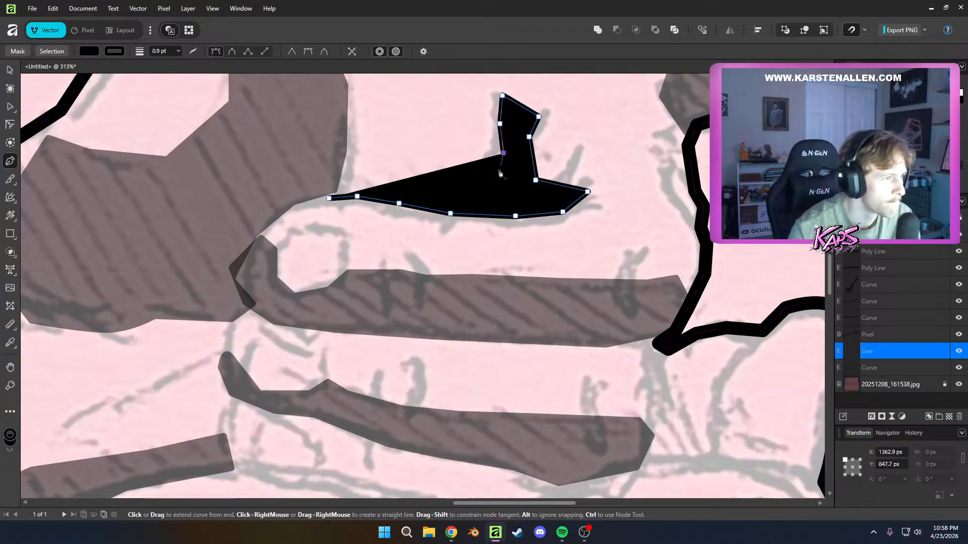
Trace the palm crease shadow's upper edge back to its start, close the outline and deselect it
left_click(497, 174)
left_click(471, 194)
left_click(444, 196)
left_click(400, 192)
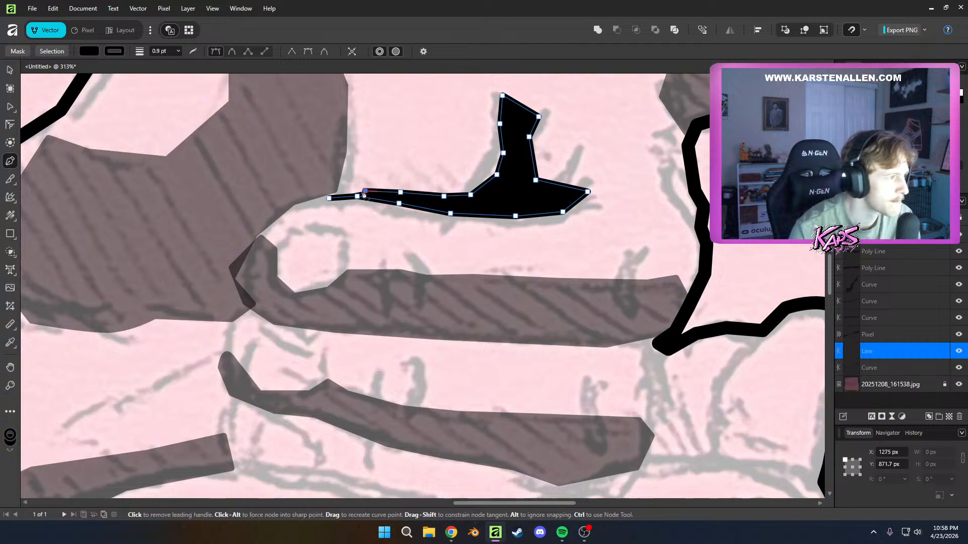
left_click(365, 191)
left_click(330, 197)
key("a")
left_click(471, 243)
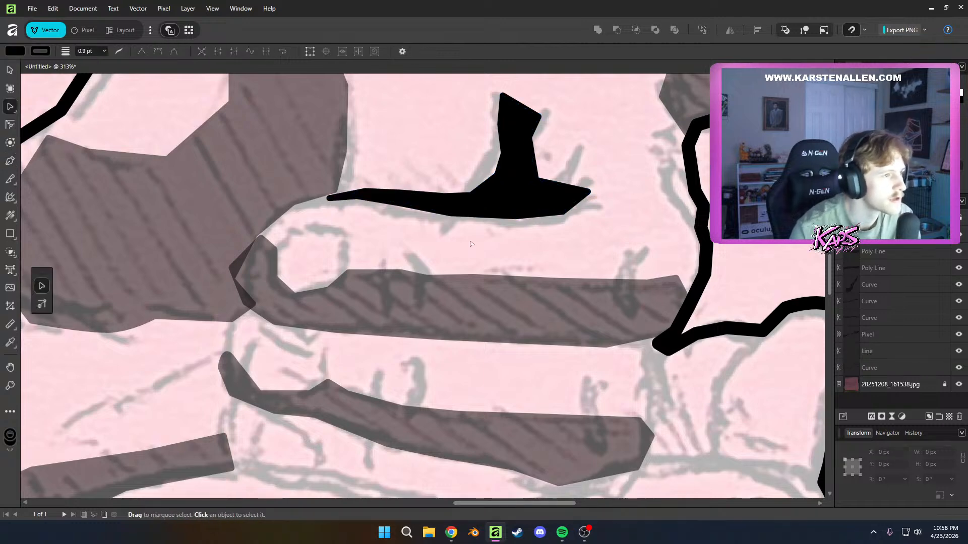
Add a node at the base of the palm shadow's upright fold and move the node above it outward to the sketch line
left_click_drag(630, 217, 544, 288)
left_click(425, 252)
left_click(405, 244)
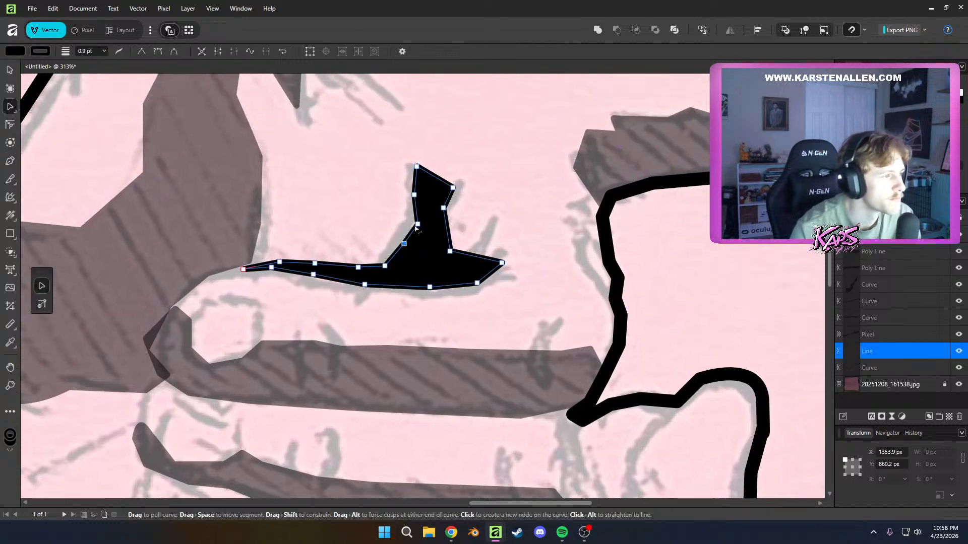
left_click_drag(417, 224, 411, 224)
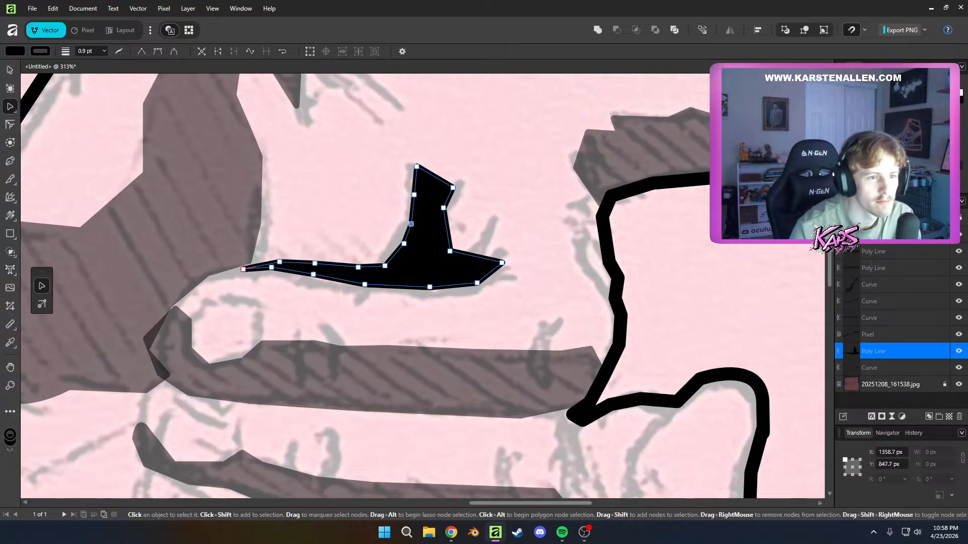
Set the palm crease shadow's opacity to 50% and deselect it
key("5")
left_click(568, 215)
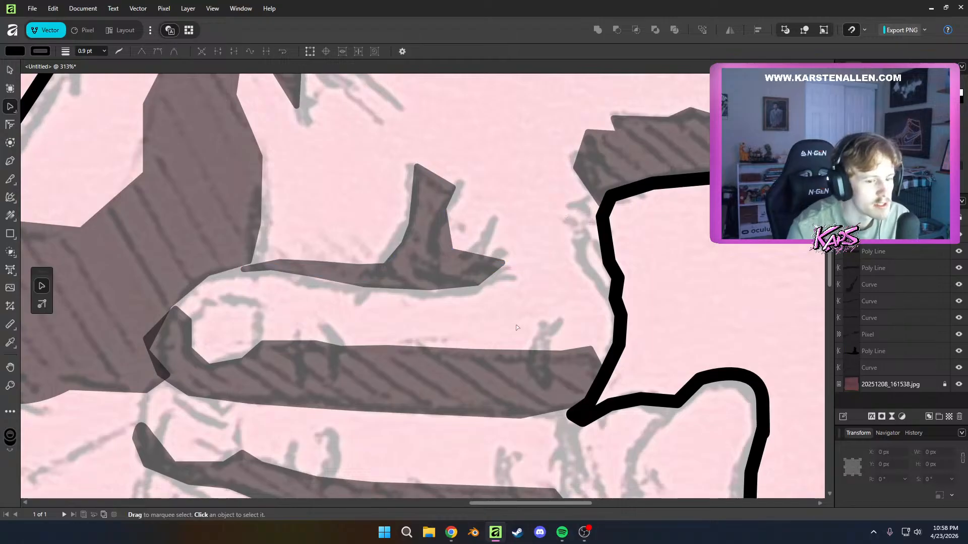
scroll(517, 327, "down", 5)
scroll(581, 377, "up", 5)
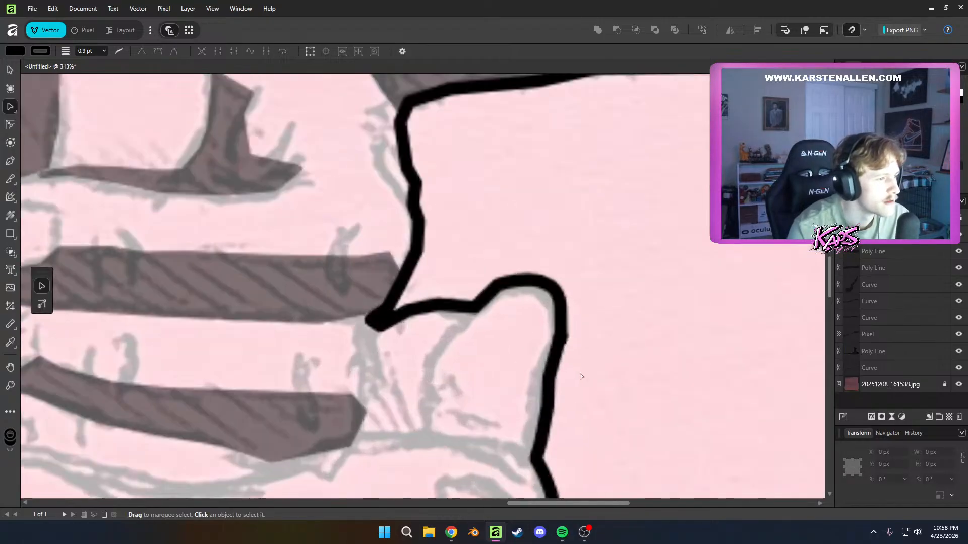
Move the thumb shadow's lower corner node onto the palm crease shadow and extend the crease shadow's tip back along the thumb shadow's edge
scroll(581, 376, "down", 3)
scroll(472, 272, "up", 6)
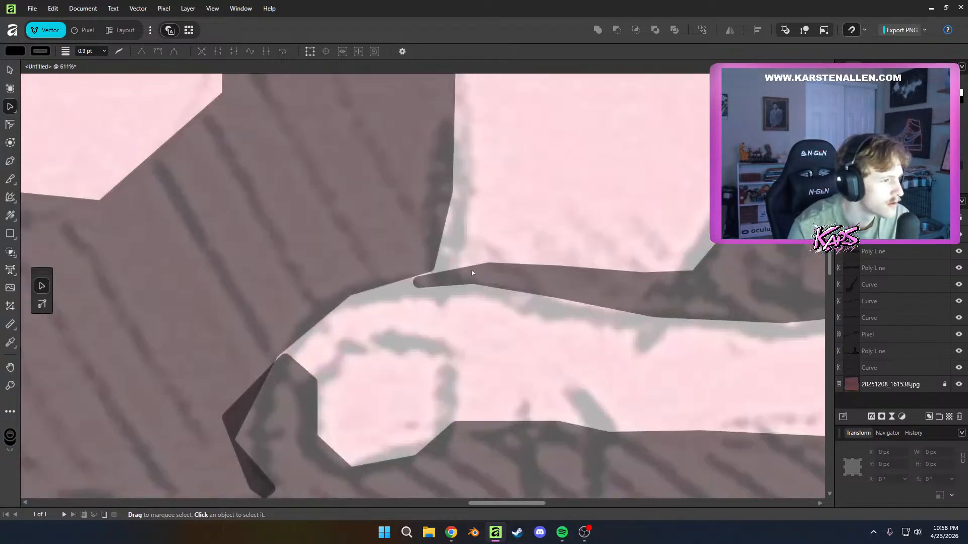
left_click(472, 273)
left_click_drag(419, 281, 481, 265)
left_click(430, 265)
left_click(433, 282)
left_click_drag(408, 284, 346, 290)
Nudge the middle finger shadow's top node beside the fingernail slightly toward the thumb shadow and deselect it
left_click(292, 373)
left_click(288, 364)
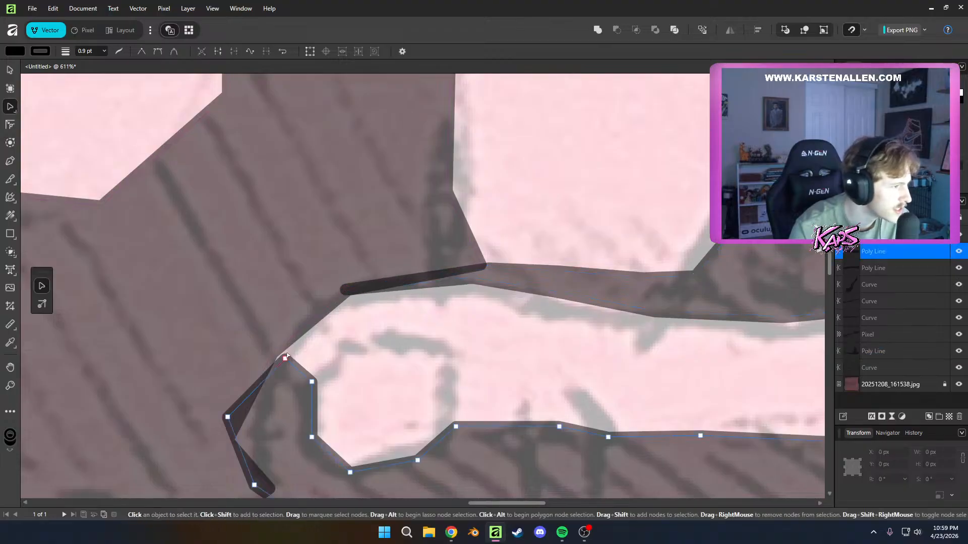
left_click(286, 359)
left_click(285, 359)
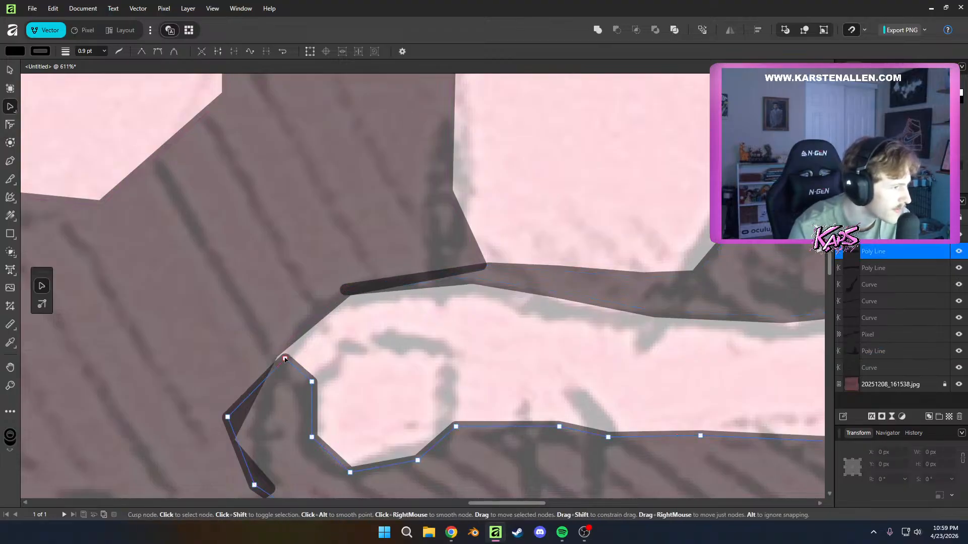
left_click_drag(276, 356, 274, 355)
left_click(388, 382)
scroll(406, 387, "down", 4)
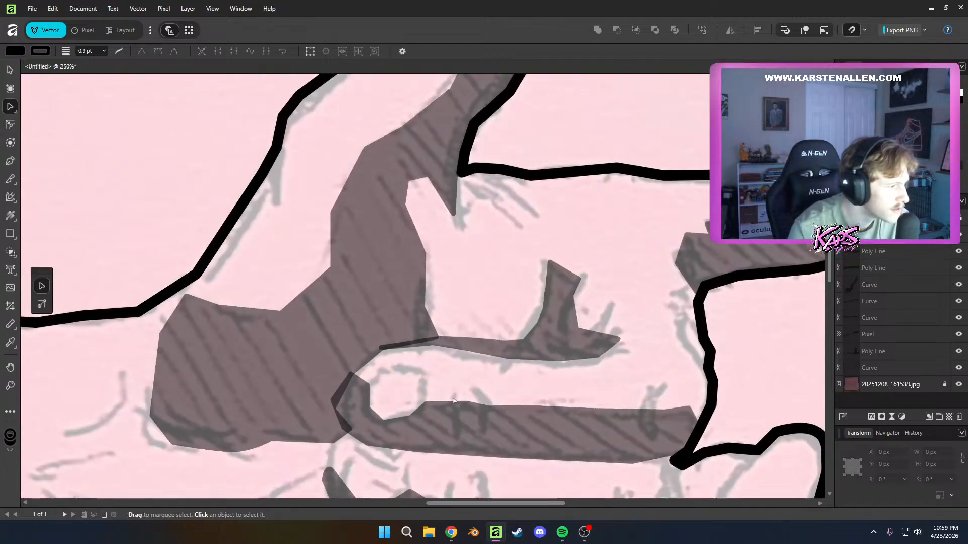
scroll(681, 421, "down", 1)
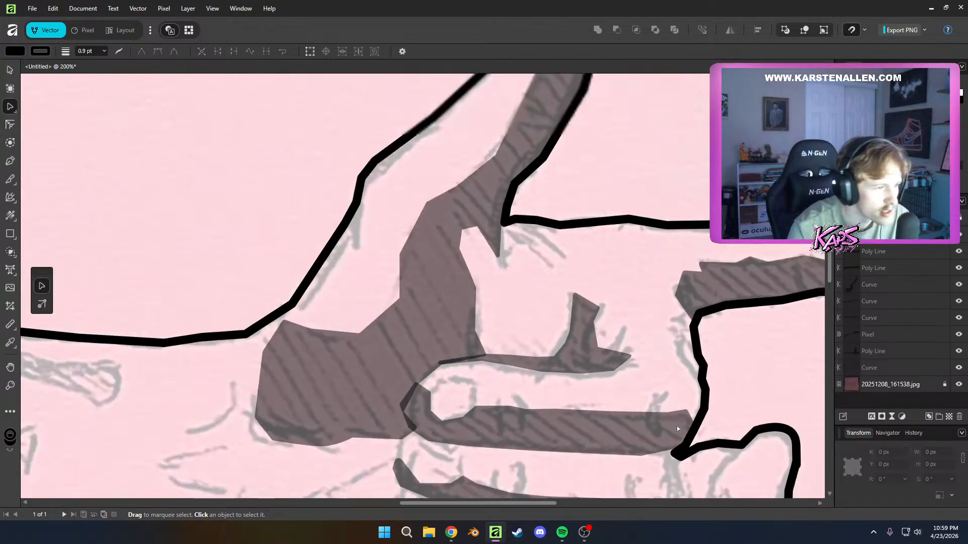
Select the palm crease shadow and review the shading across both hands
left_click(628, 357)
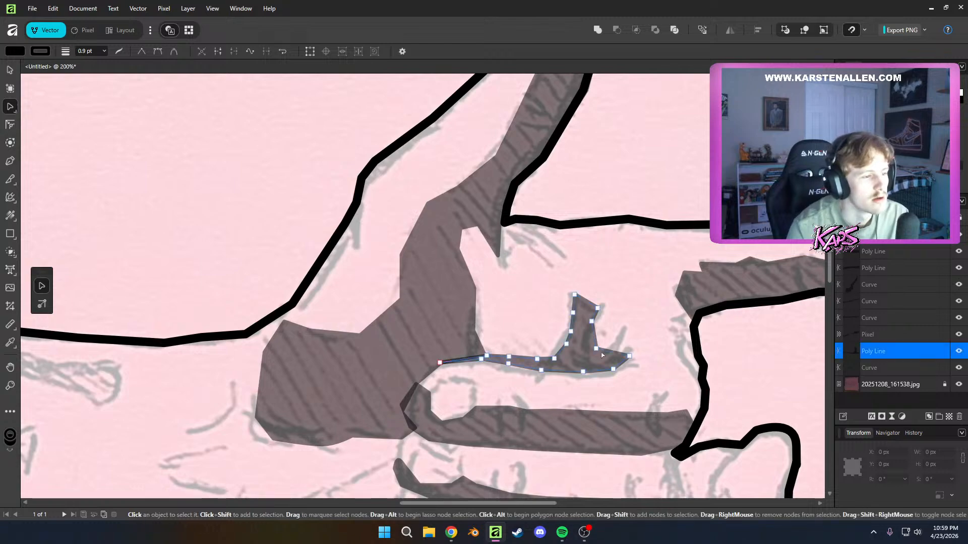
scroll(740, 422, "down", 4)
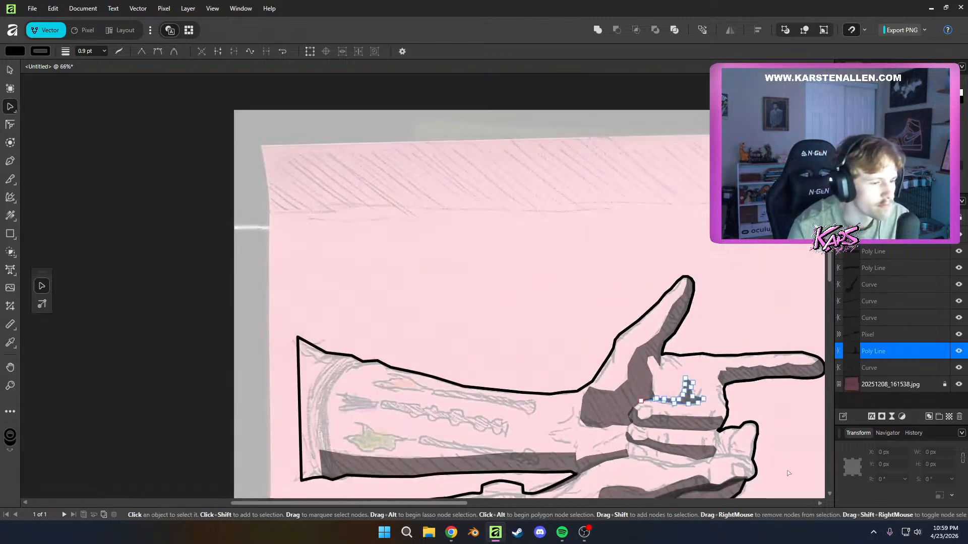
scroll(794, 476, "up", 6)
scroll(588, 433, "down", 7)
scroll(562, 427, "down", 2)
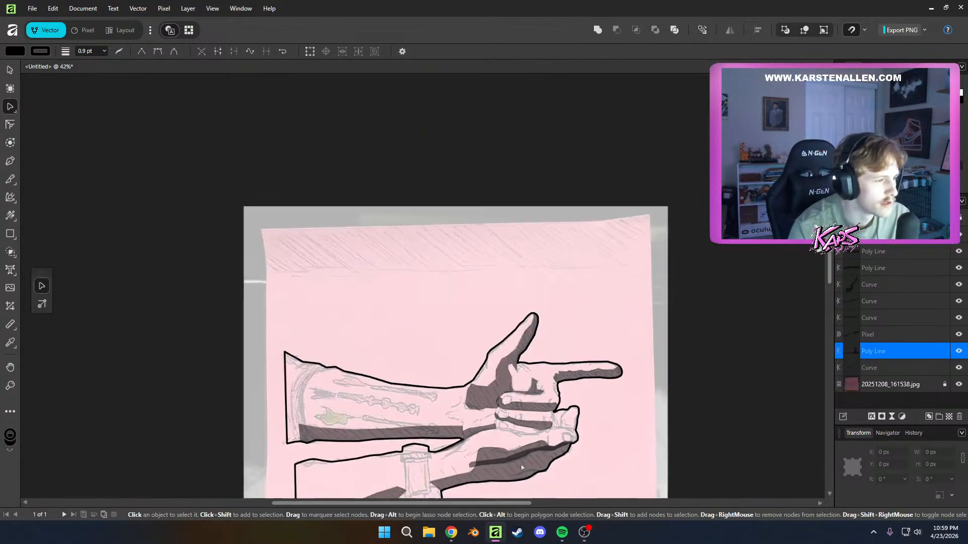
Start a filled shape on the upper arm's cuff, tracing the band's inner edge from the forearm shadow up to the arm outline
scroll(448, 383, "up", 4)
scroll(211, 387, "up", 3)
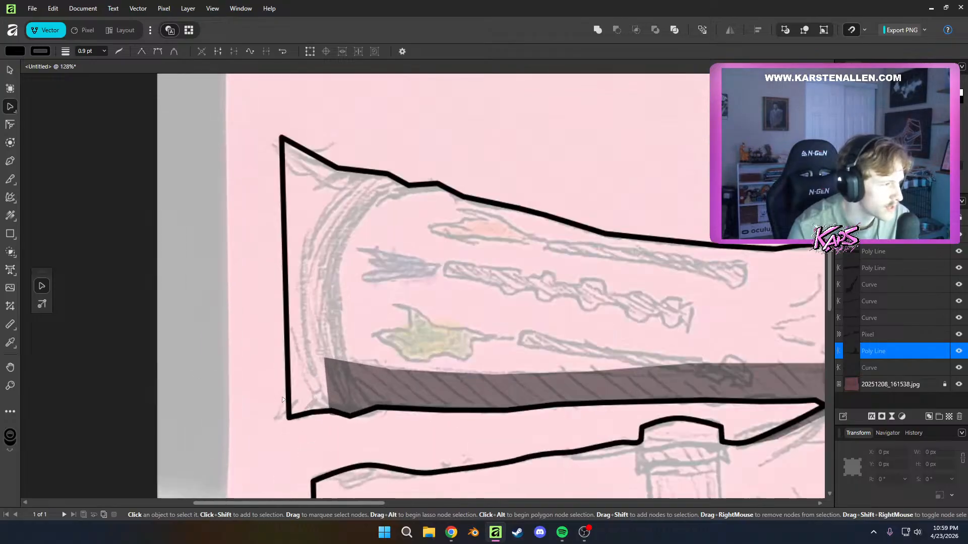
scroll(268, 252, "up", 1)
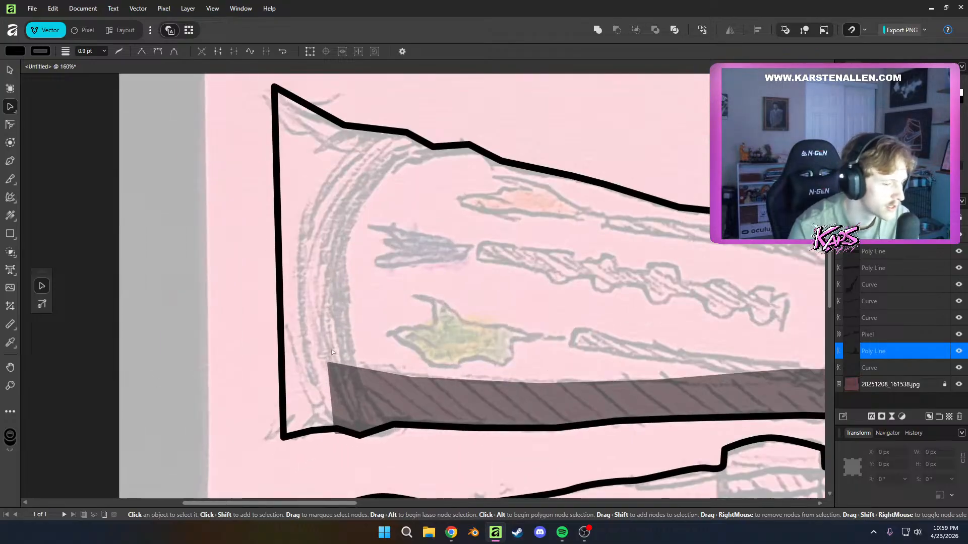
key("p")
left_click(368, 370)
left_click(349, 320)
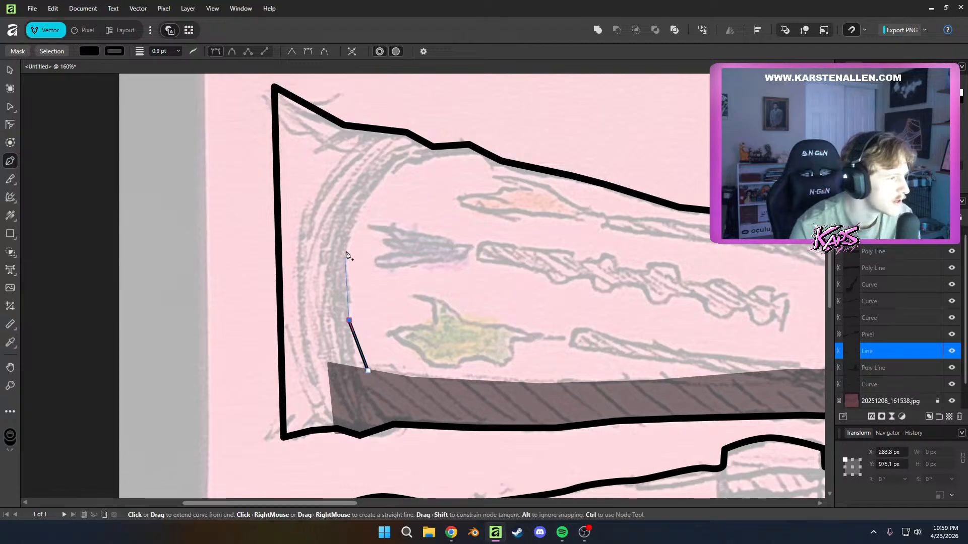
left_click(348, 241)
left_click(364, 198)
left_click(400, 163)
left_click(424, 146)
left_click(406, 140)
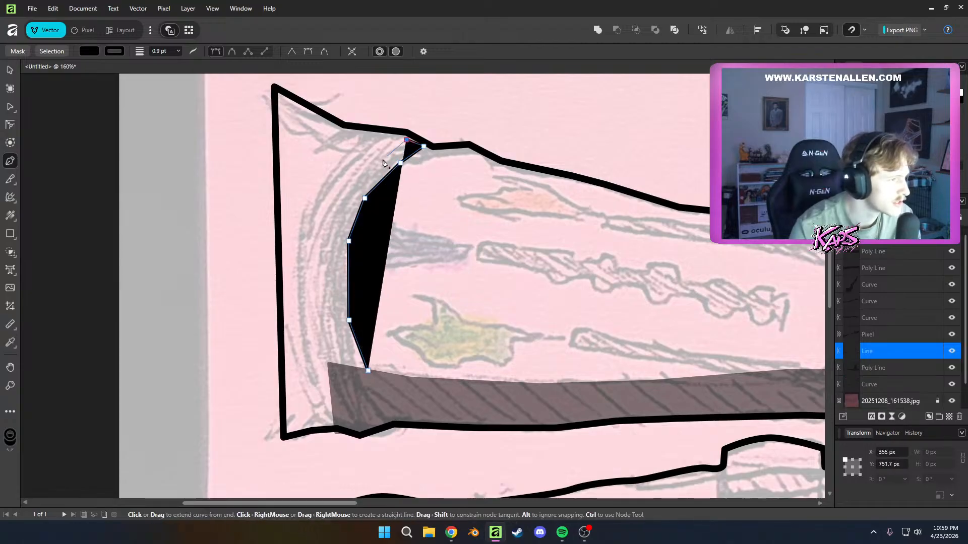
Trace the cuff band's outer edge back down to the forearm shadow and close the curved stripe
left_click(376, 164)
left_click(344, 210)
left_click(337, 235)
left_click(331, 295)
left_click(341, 340)
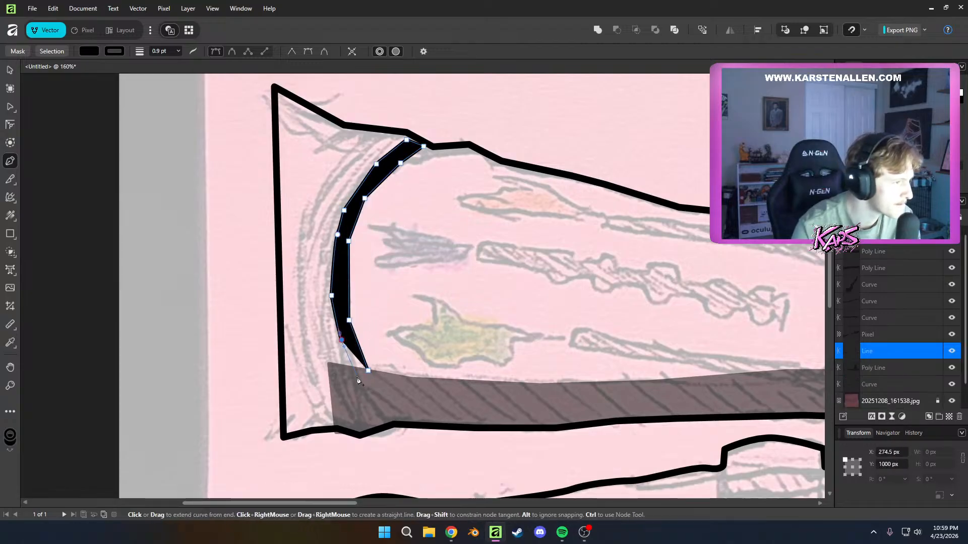
left_click(356, 377)
left_click(369, 372)
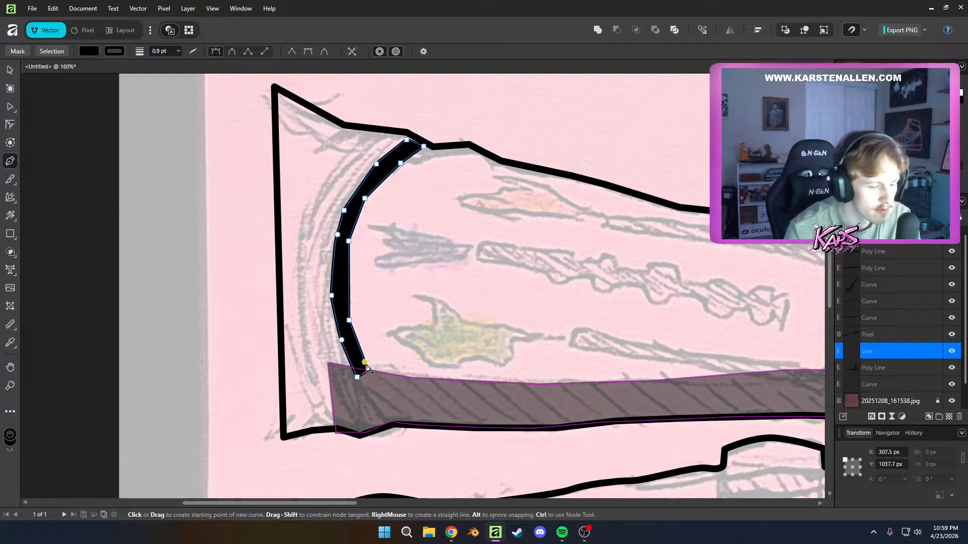
Move the cuff stripe's upper end node slightly up onto the arm outline and check the stripe's fit
key("a")
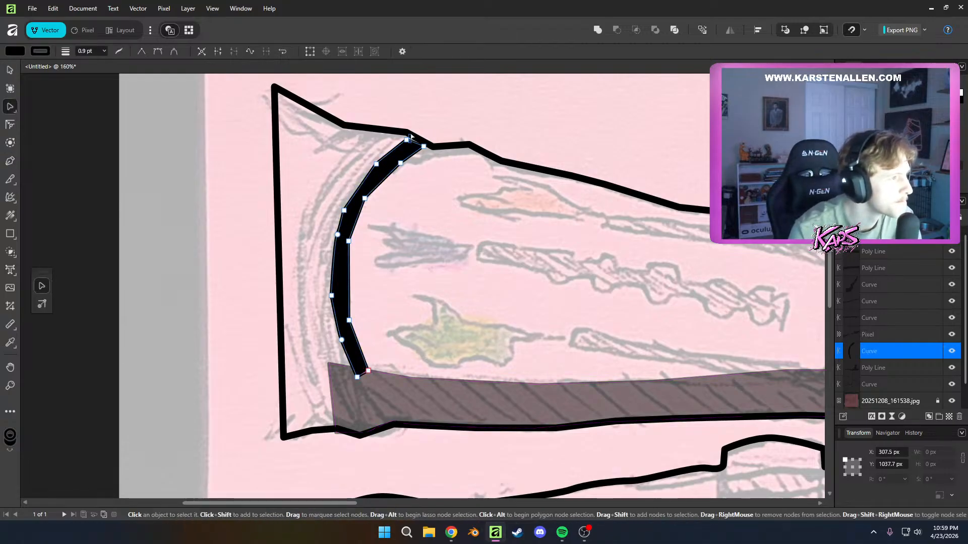
left_click_drag(406, 139, 409, 135)
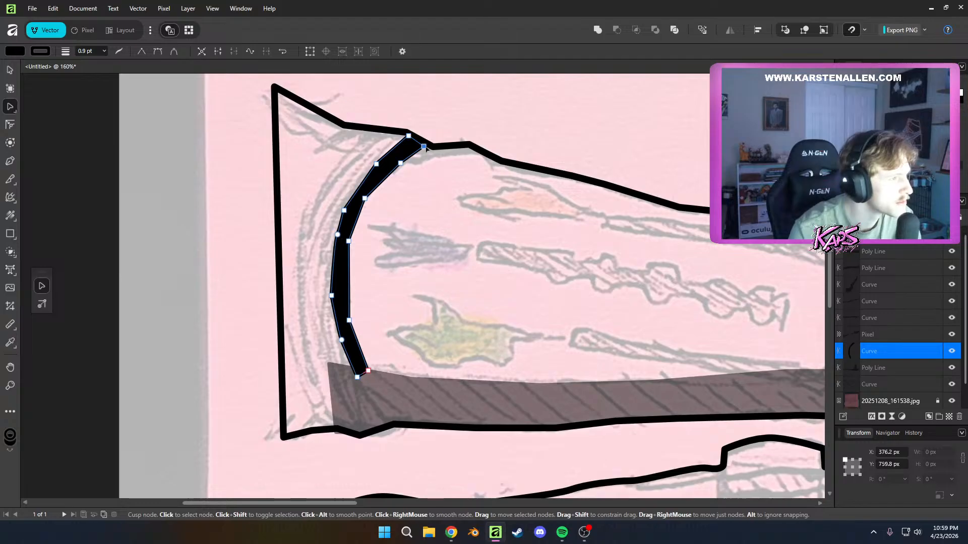
left_click(410, 305)
scroll(412, 307, "down", 6)
scroll(412, 313, "up", 4)
left_click(425, 225)
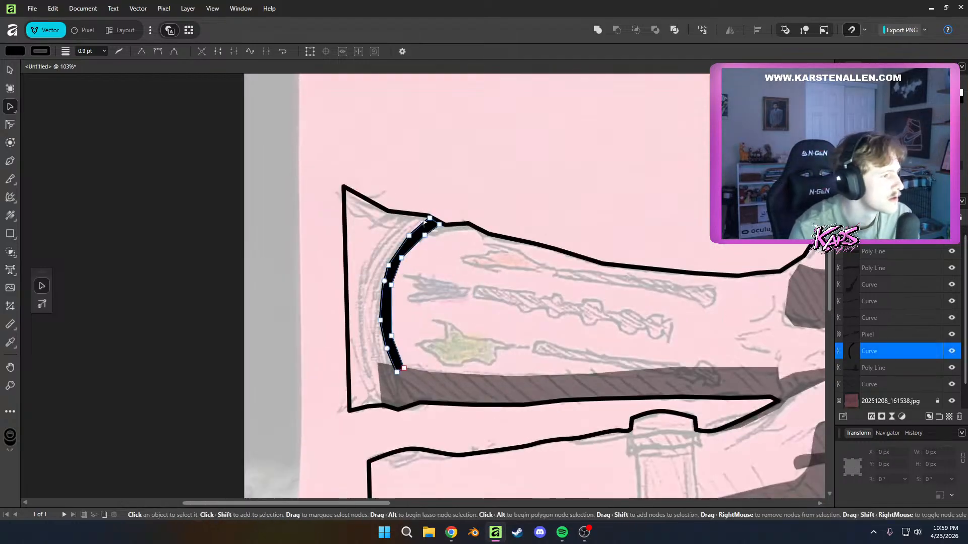
scroll(425, 222, "up", 2)
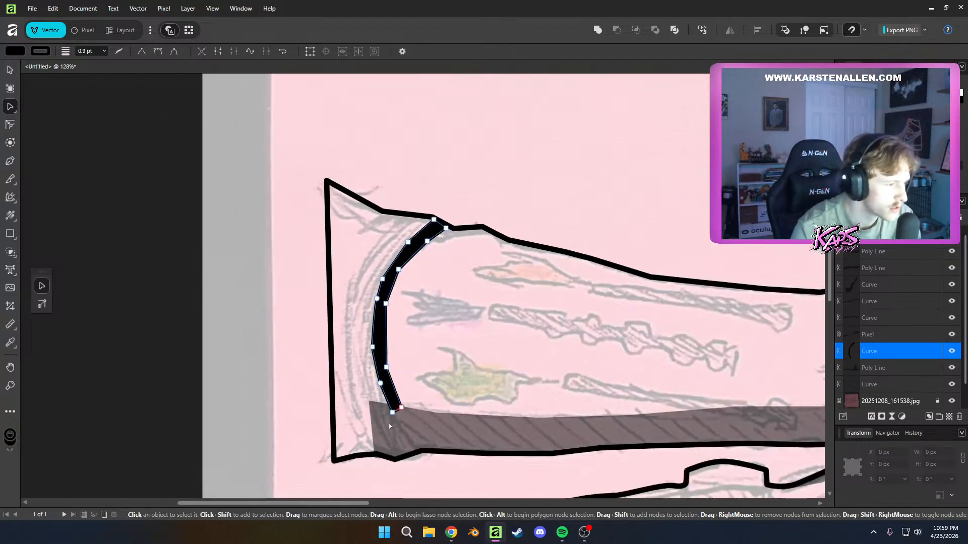
Start a second, thinner cuff stripe, tracing its outer edge from the arm outline down to the forearm shadow's corner
left_click(390, 427)
key("k")
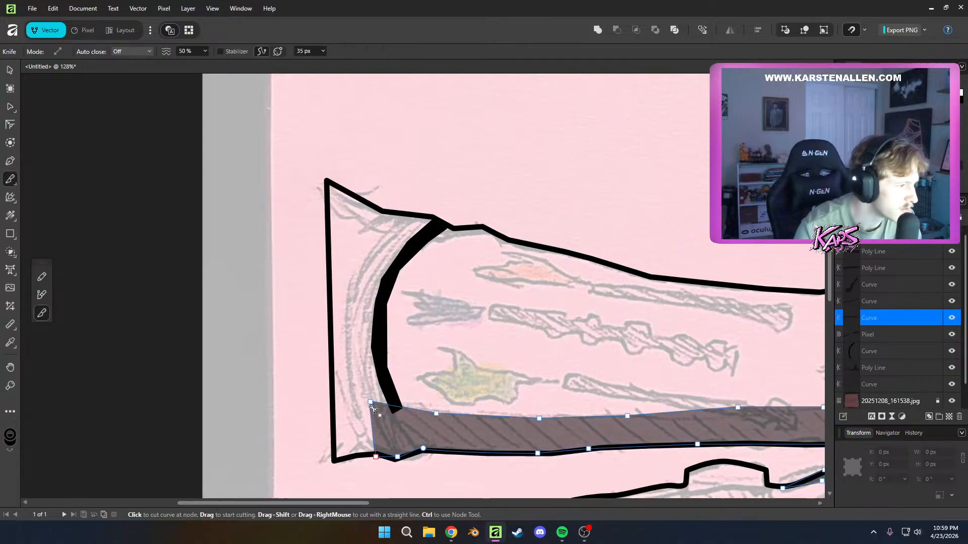
key("p")
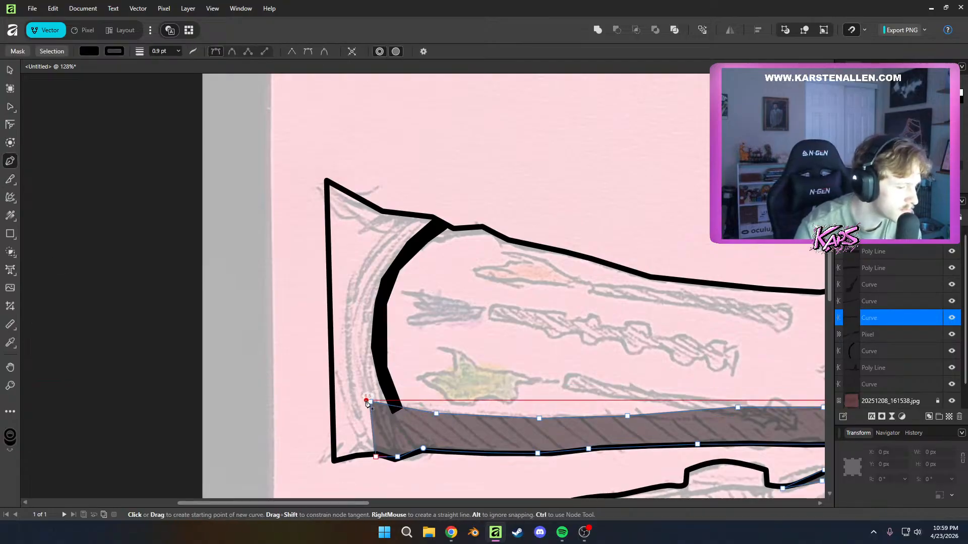
left_click(409, 220)
left_click(384, 245)
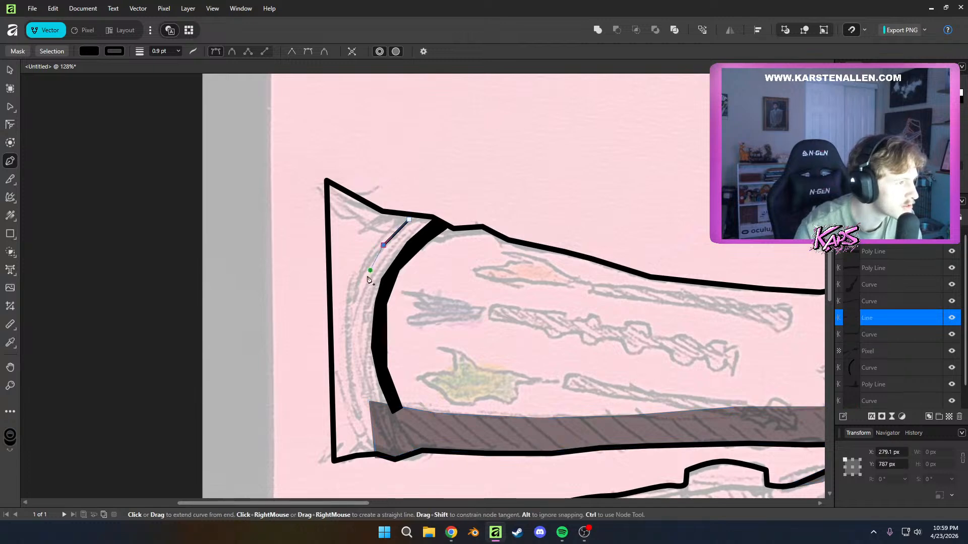
left_click(364, 286)
left_click(356, 319)
left_click(353, 353)
left_click(360, 396)
left_click(367, 412)
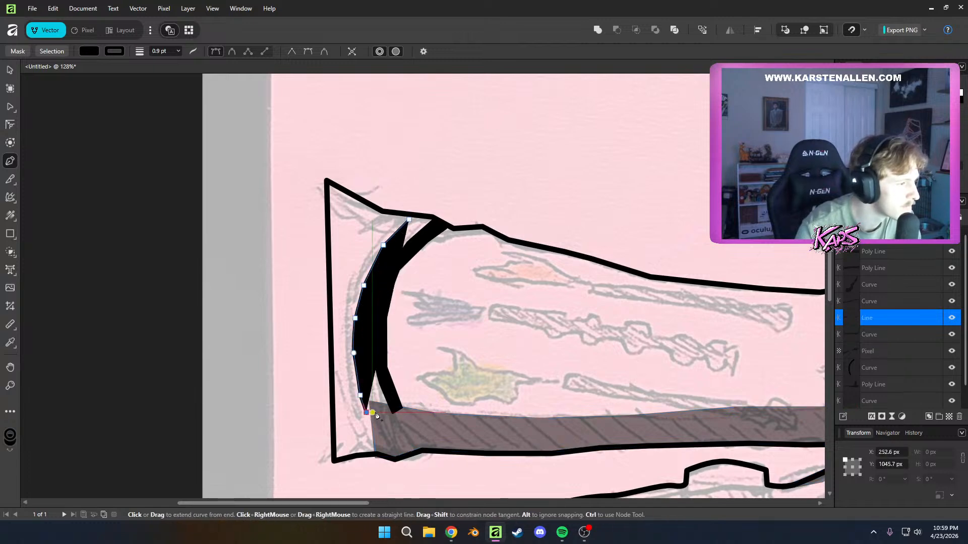
Trace the thinner stripe's inner edge back up to the arm outline and close the shape
left_click(372, 413)
left_click(370, 395)
left_click(360, 357)
left_click(361, 318)
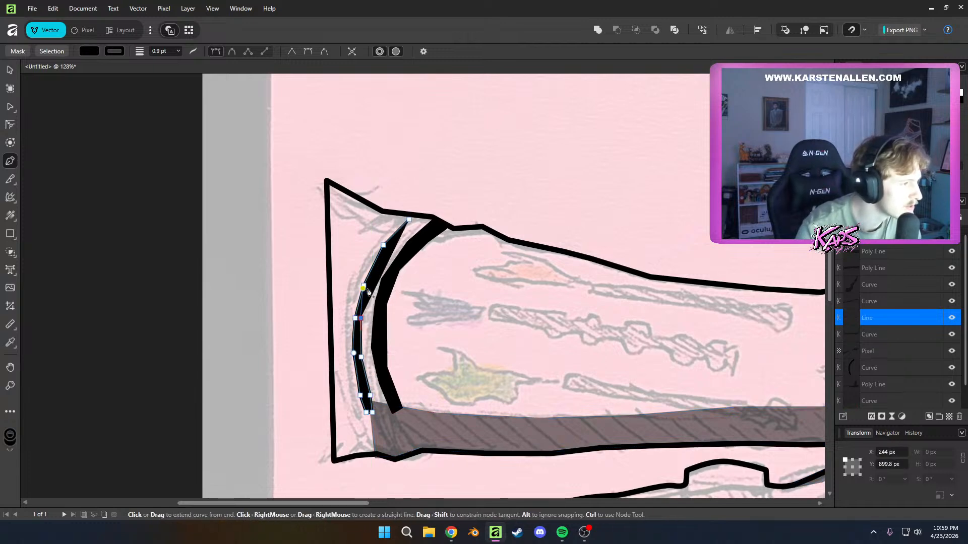
left_click(409, 220)
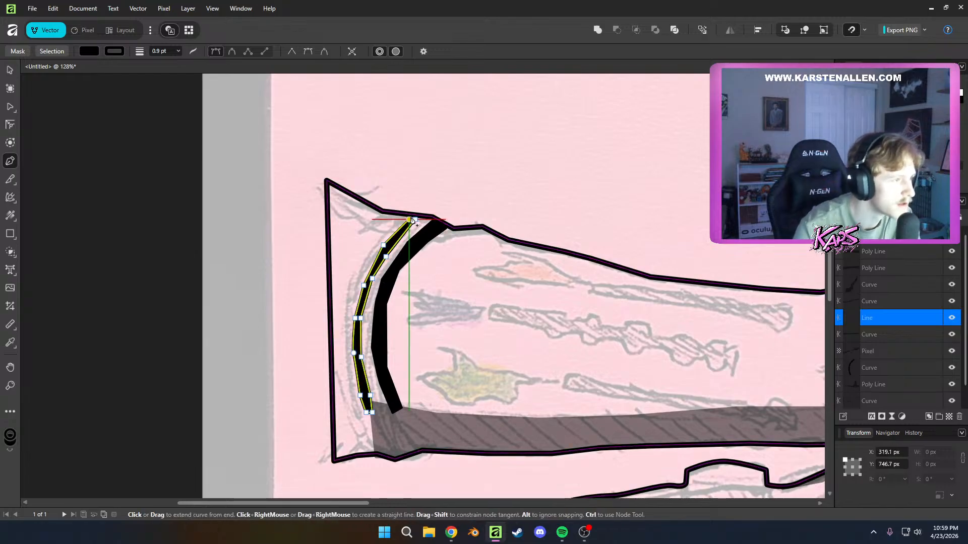
Reposition the thinner cuff stripe's top nodes so that its upper end meets the arm outline
key("a")
scroll(411, 221, "up", 3)
left_click_drag(398, 244, 384, 232)
left_click(395, 244)
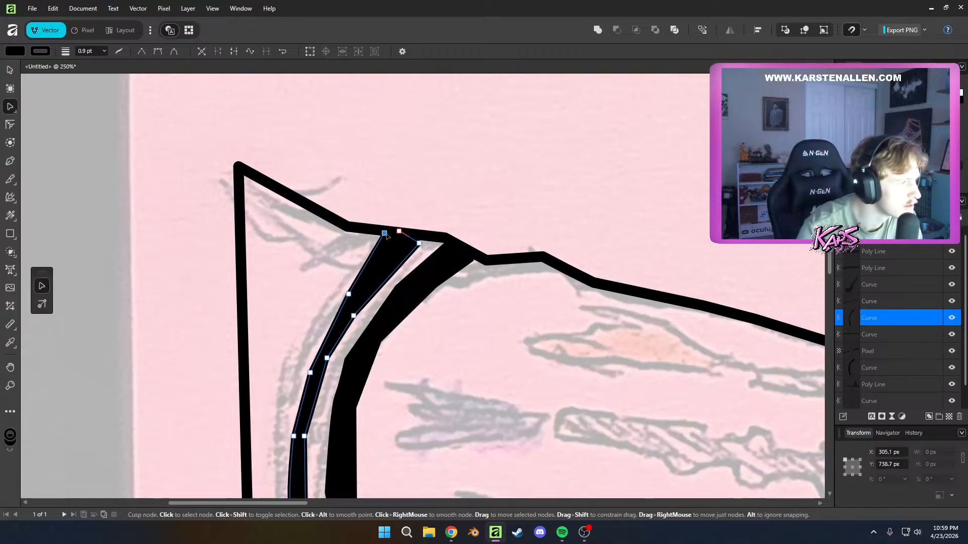
scroll(374, 345, "down", 4)
scroll(386, 333, "up", 4)
left_click(372, 302)
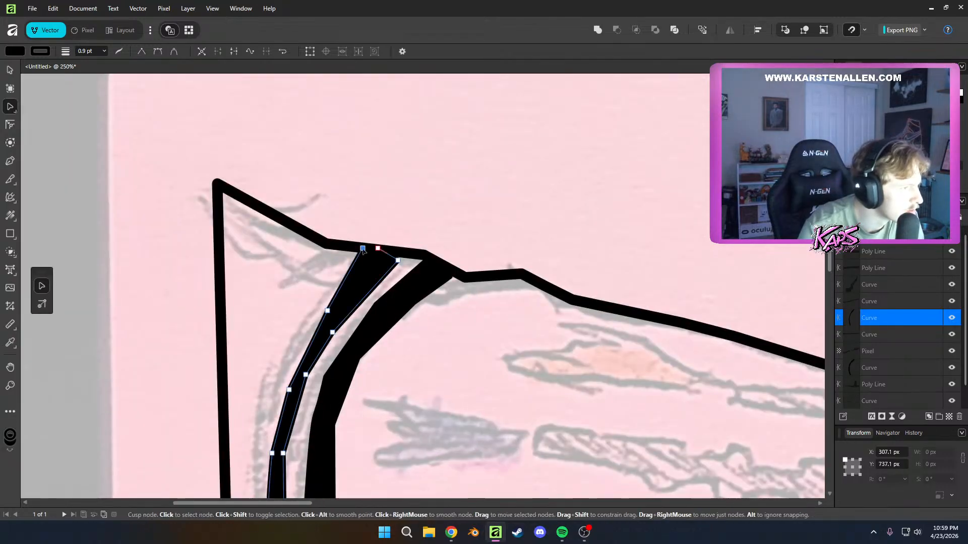
left_click(378, 249)
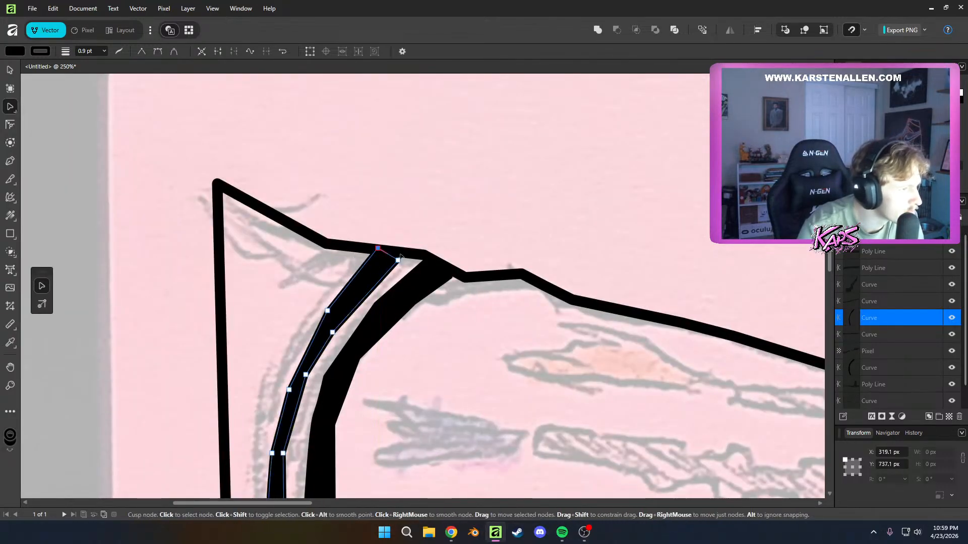
left_click_drag(394, 253, 392, 257)
Extend the thinner cuff stripe's lower end nodes down into the forearm shadow and deselect the stripe
scroll(329, 449, "down", 5)
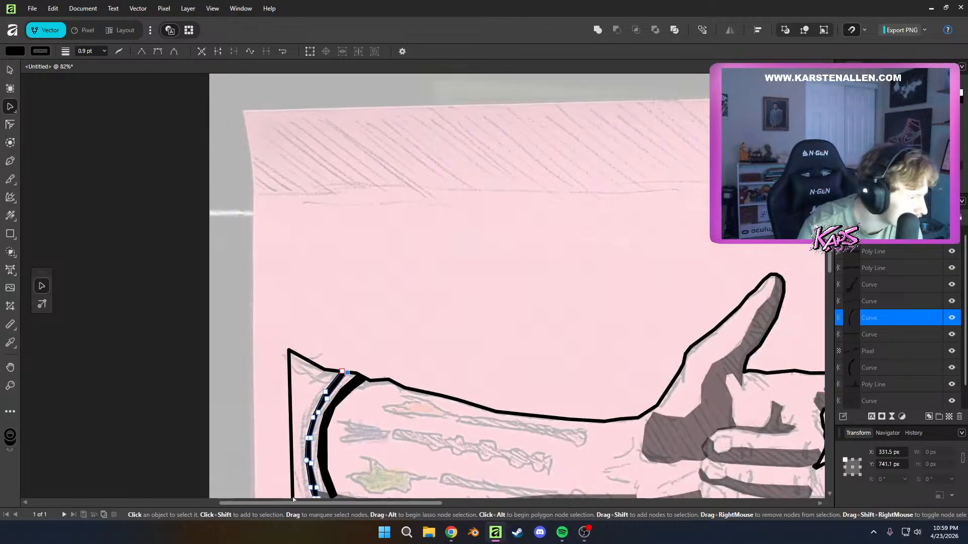
scroll(329, 449, "down", 2)
scroll(330, 459, "up", 8)
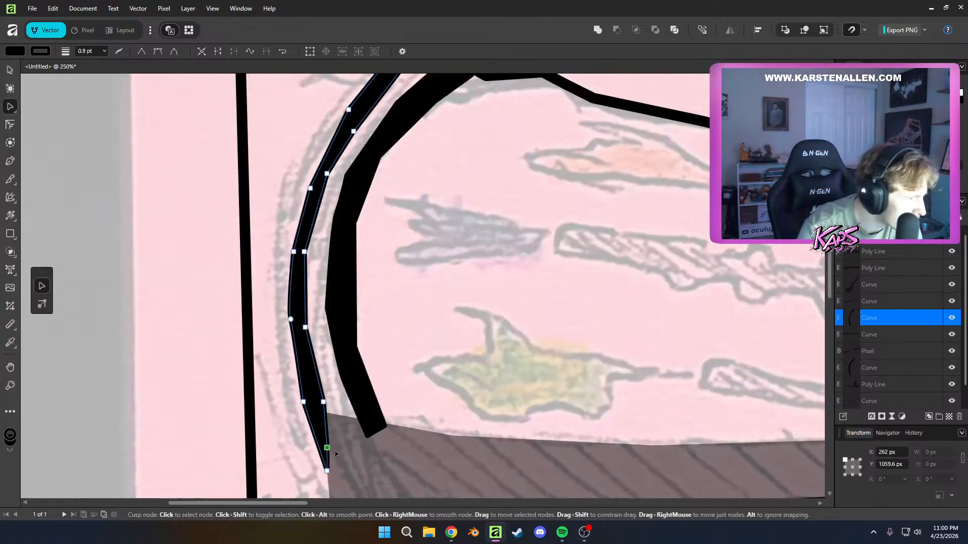
scroll(335, 454, "down", 2)
scroll(361, 475, "down", 3)
left_click_drag(422, 404, 383, 236)
left_click(383, 236)
scroll(290, 318, "up", 3)
scroll(290, 318, "down", 3)
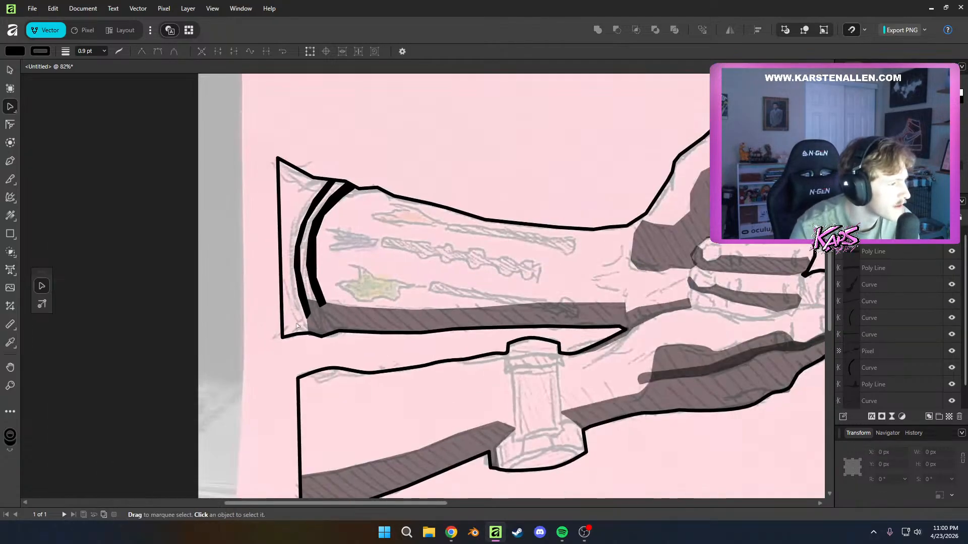
Draw a closed shadow shape filling the sleeve's lower corner, from the vertical sleeve edge across to the forearm shadow
scroll(290, 319, "up", 3)
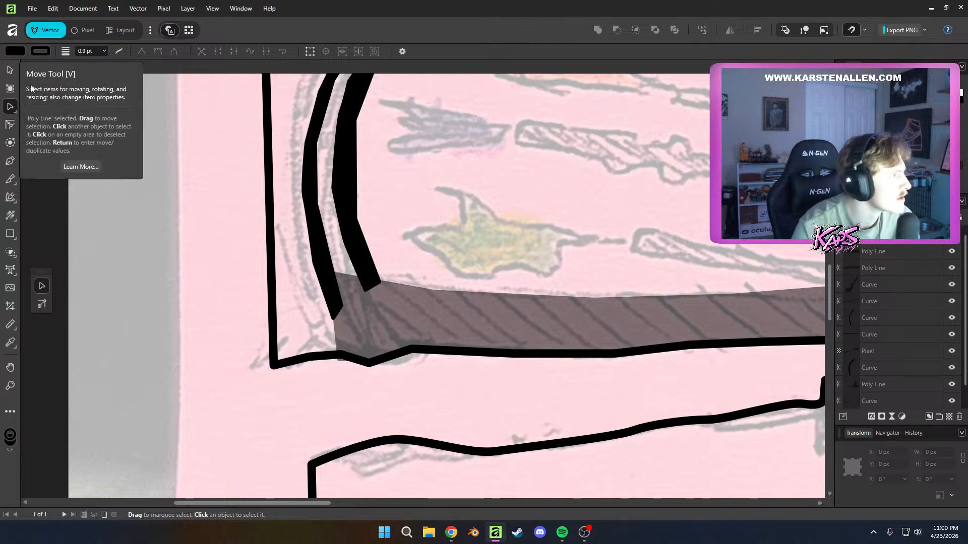
key("p")
left_click(271, 282)
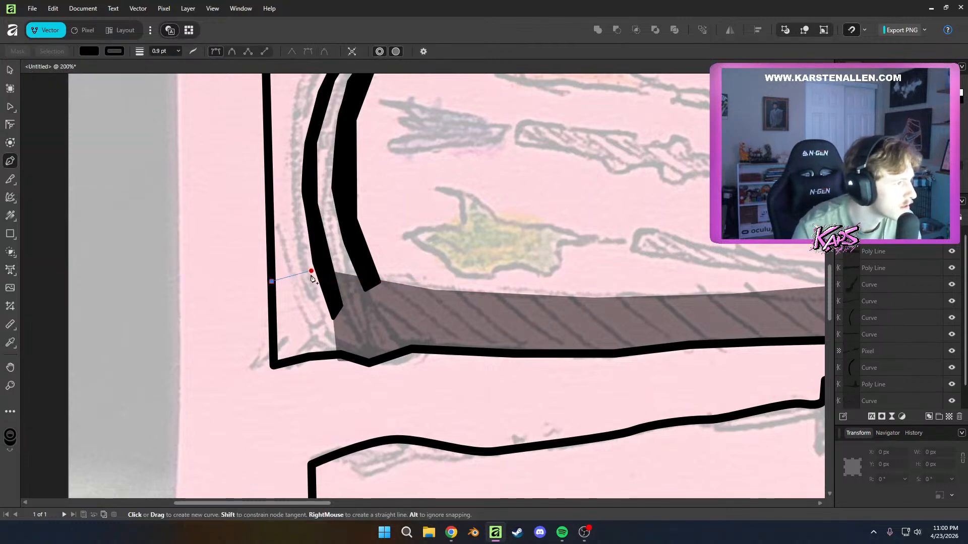
left_click(297, 281)
left_click(323, 271)
left_click(343, 318)
left_click(342, 357)
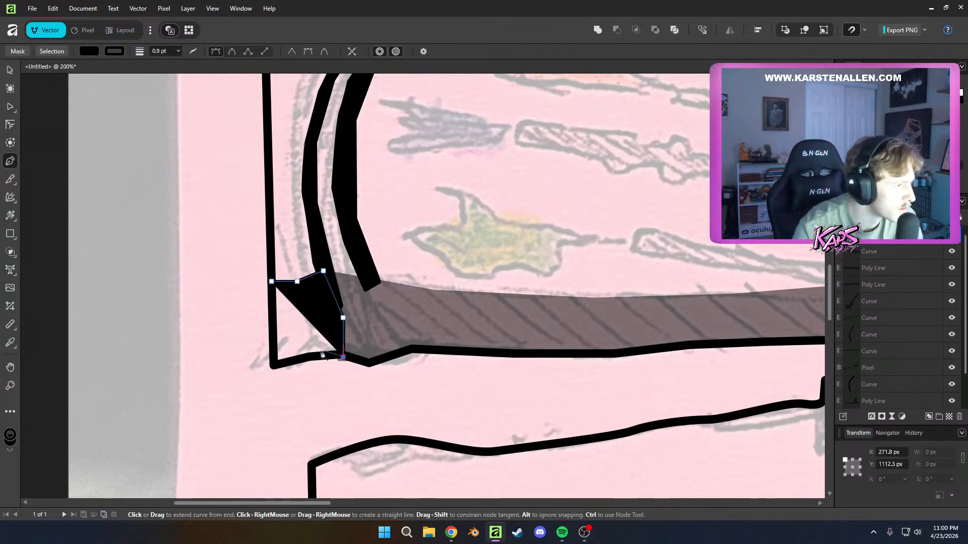
left_click(314, 353)
left_click(276, 359)
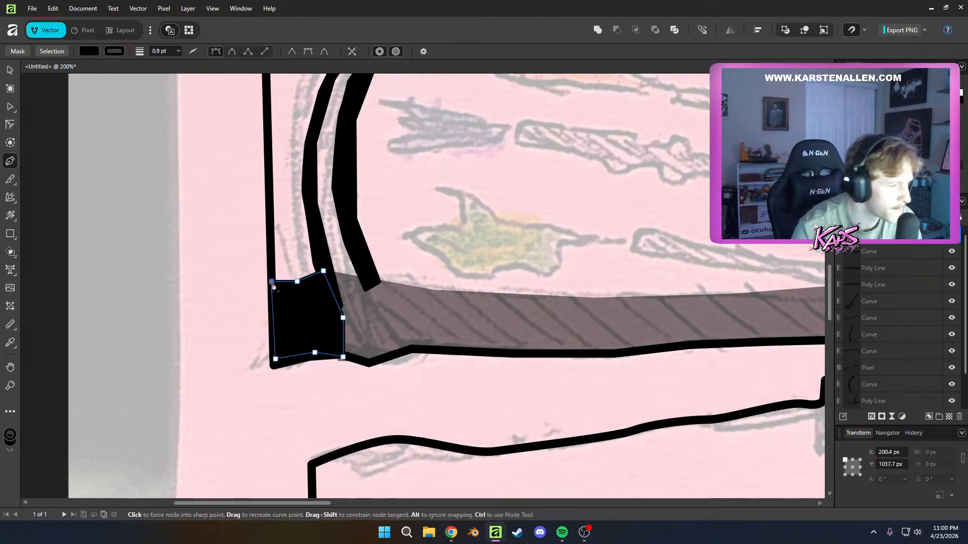
left_click(272, 281)
Set the opacity of the sleeve corner shadow to 50%
key("a")
left_click(464, 331)
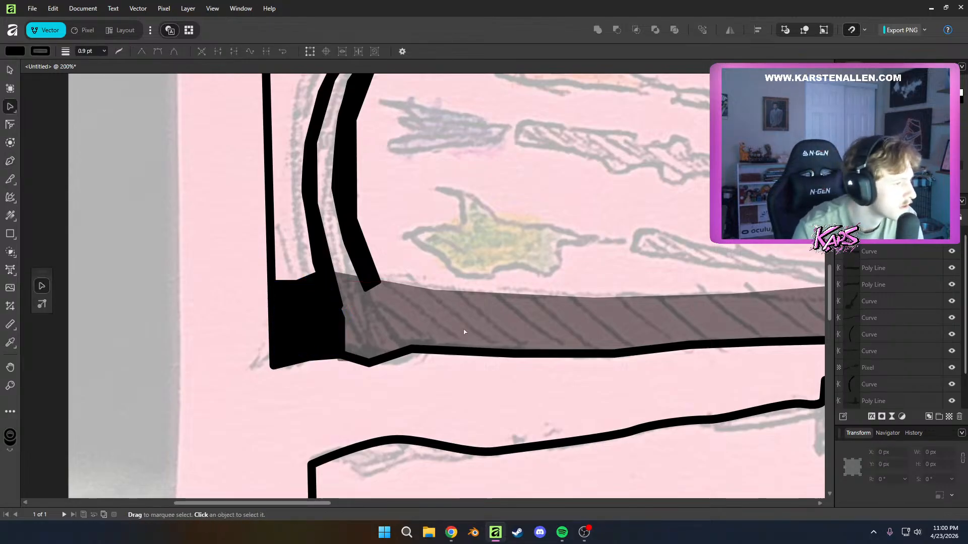
left_click(891, 238)
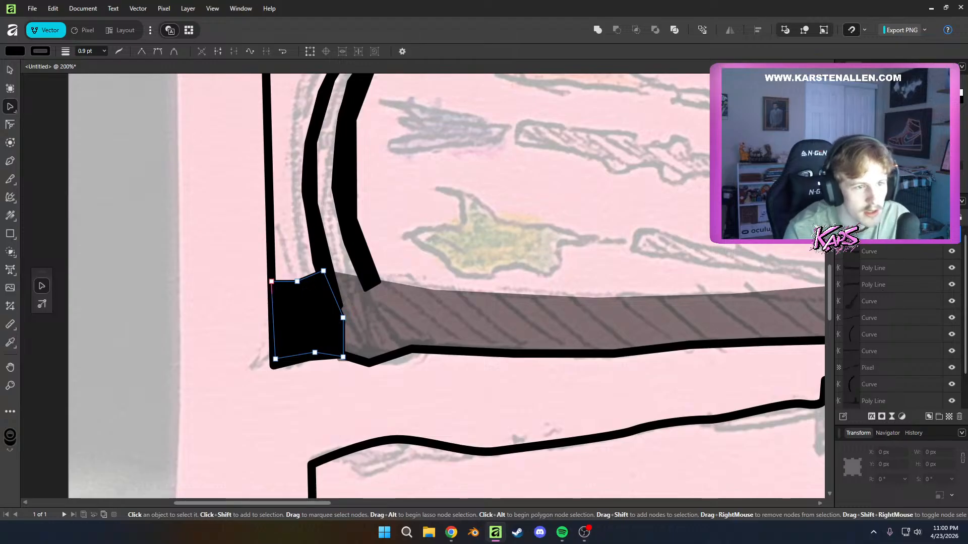
key("5")
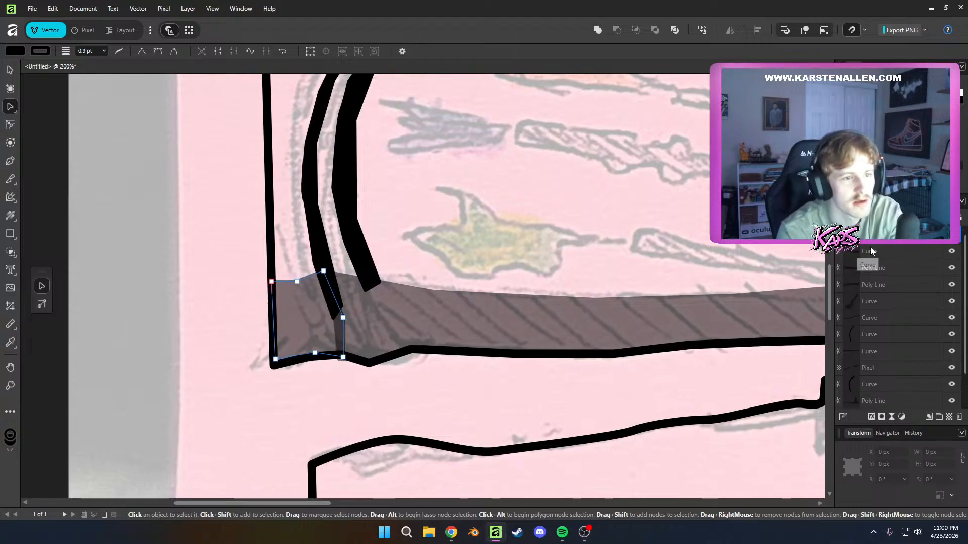
Set the opacity of both curved cuff stripes to 50% and deselect them
left_click(873, 268)
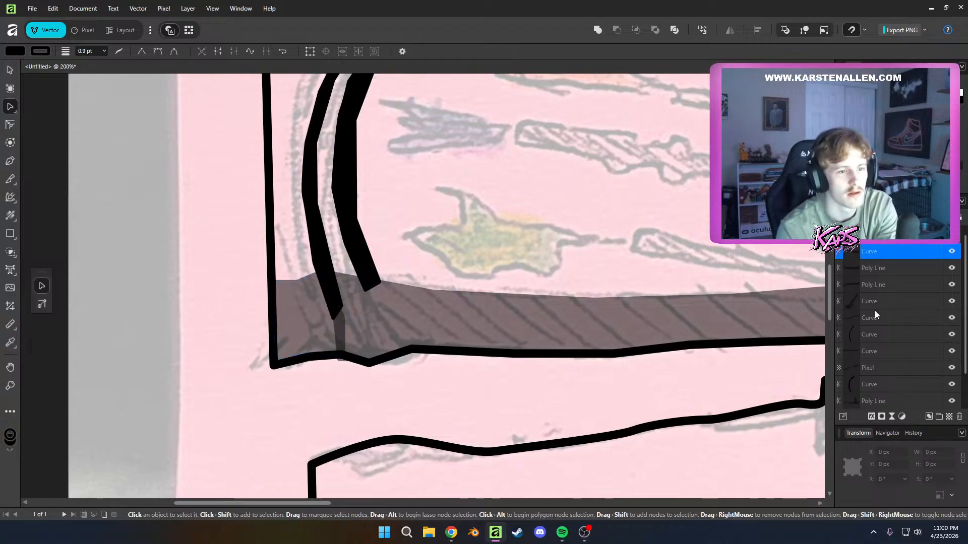
left_click(868, 351)
left_click(860, 384)
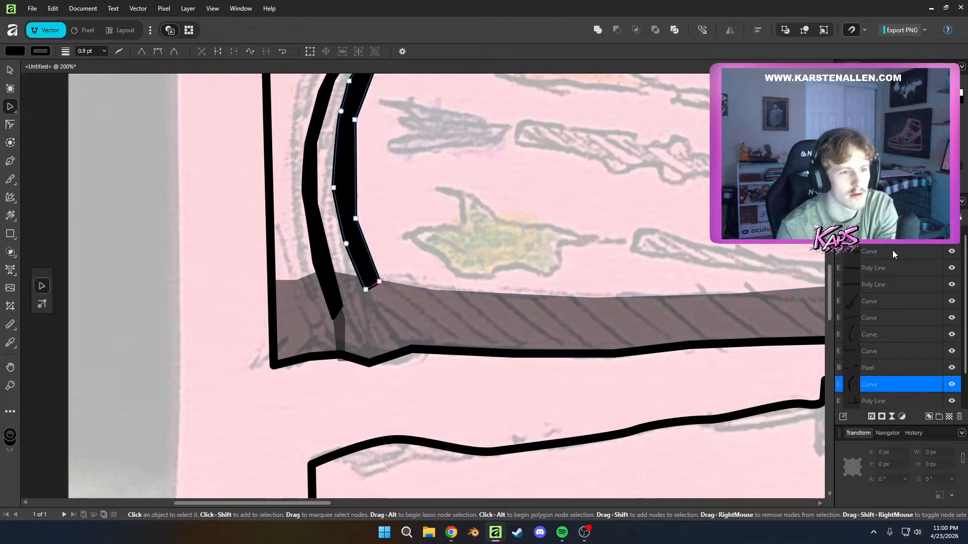
key("5")
left_click(863, 335)
key("5")
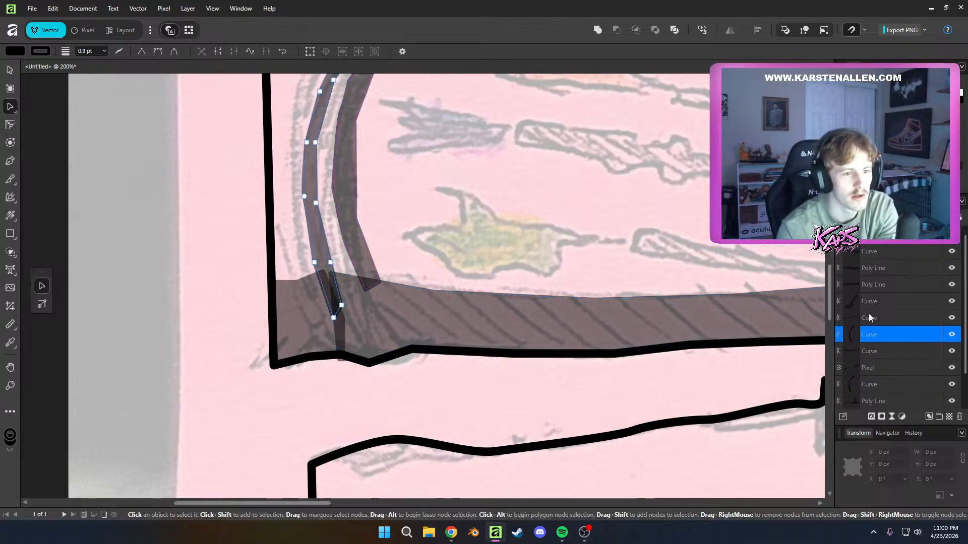
scroll(565, 214, "down", 7)
left_click(783, 322)
scroll(783, 322, "up", 5)
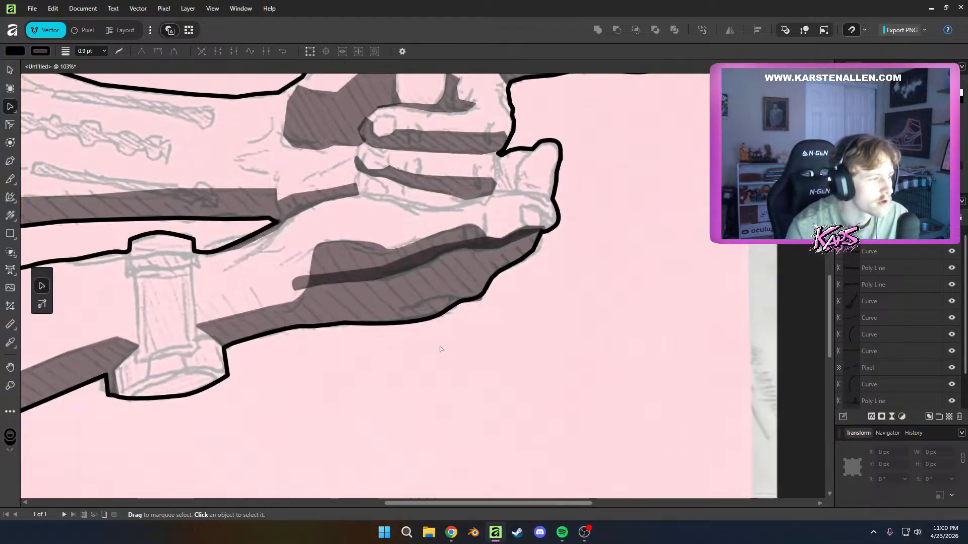
Select the palm crease shadow on the lower hand and apply 50% opacity to it
left_click_drag(452, 349, 475, 354)
left_click(325, 288)
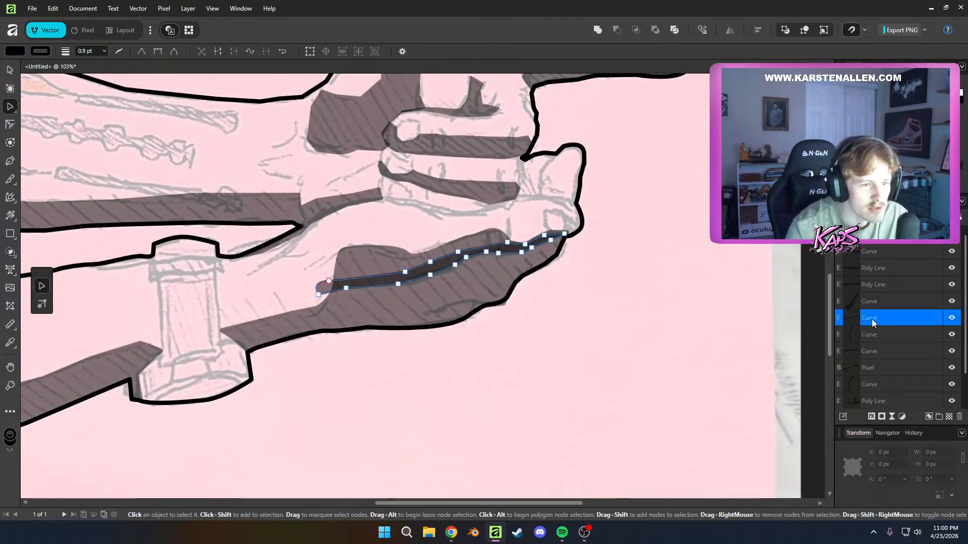
key("5")
left_click_drag(437, 367, 486, 373)
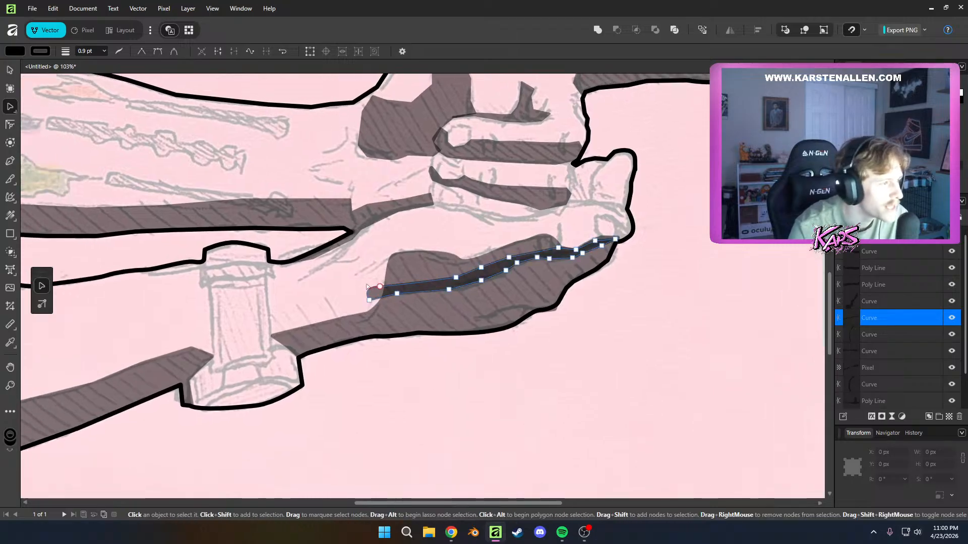
Recolour the fill and stroke of the palm crease shape on the lower hand to white (RGB 255, 255, 255) and deselect it
left_click(14, 53)
left_click(41, 134)
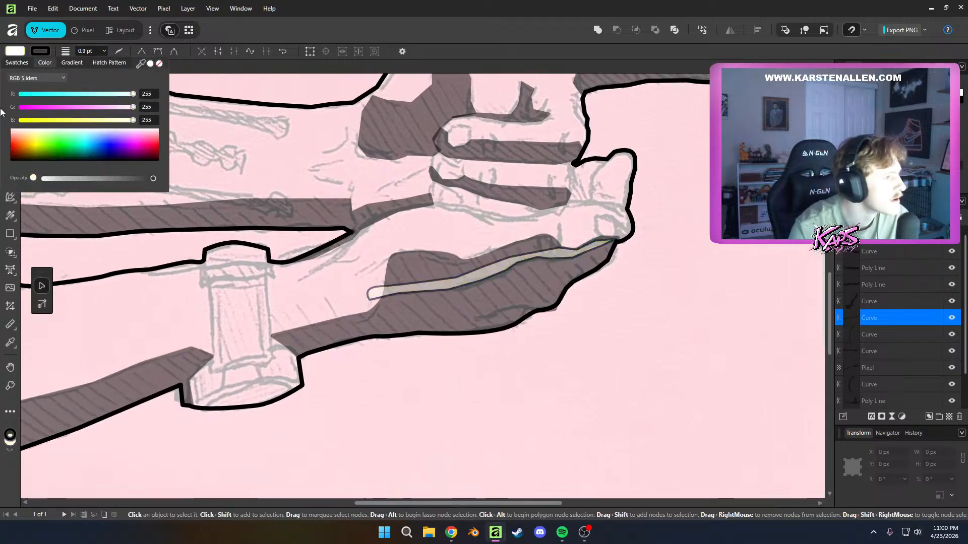
left_click(43, 131)
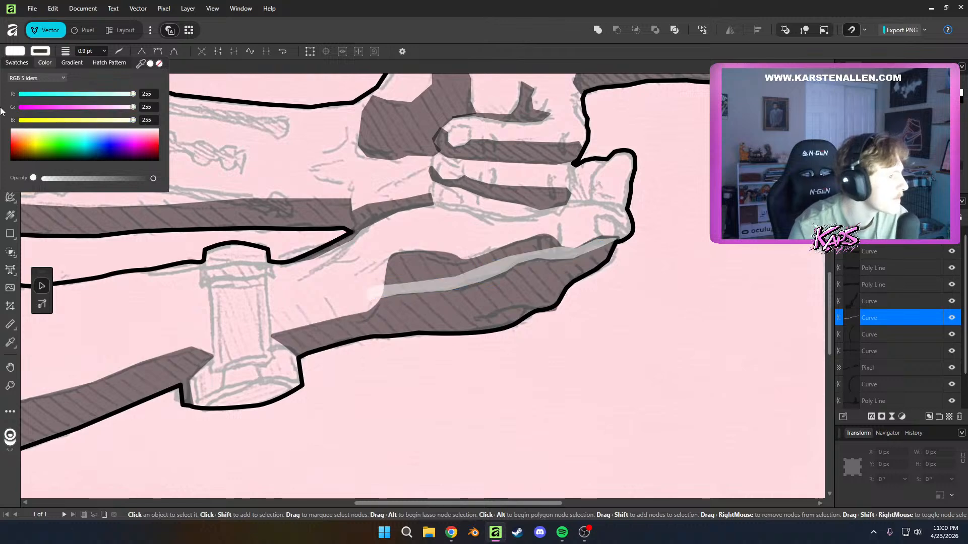
left_click(647, 413)
left_click(649, 413)
Start a Pen shape along the sketched line beneath the curled fingers, from the end of the wrist shadow down into the short branching crease
scroll(715, 398, "down", 5)
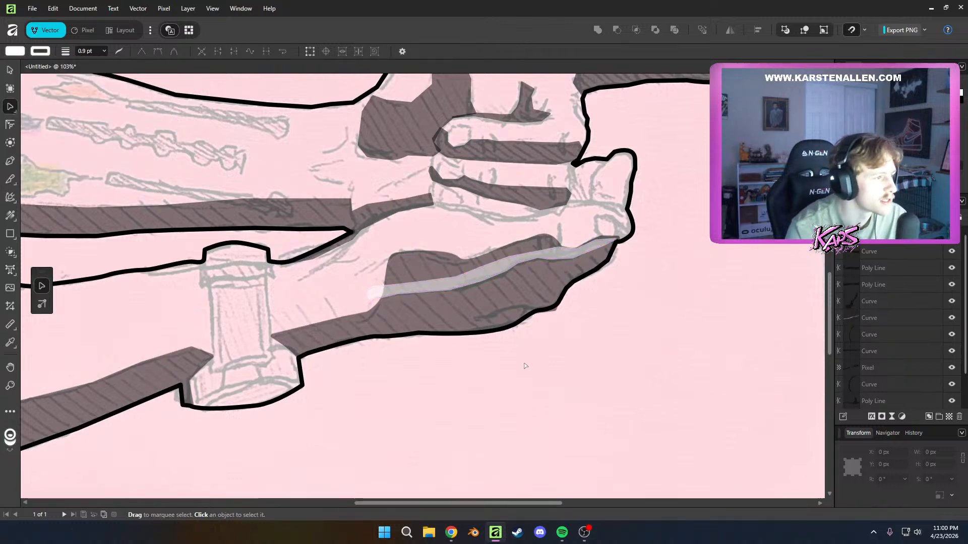
scroll(618, 377, "up", 3)
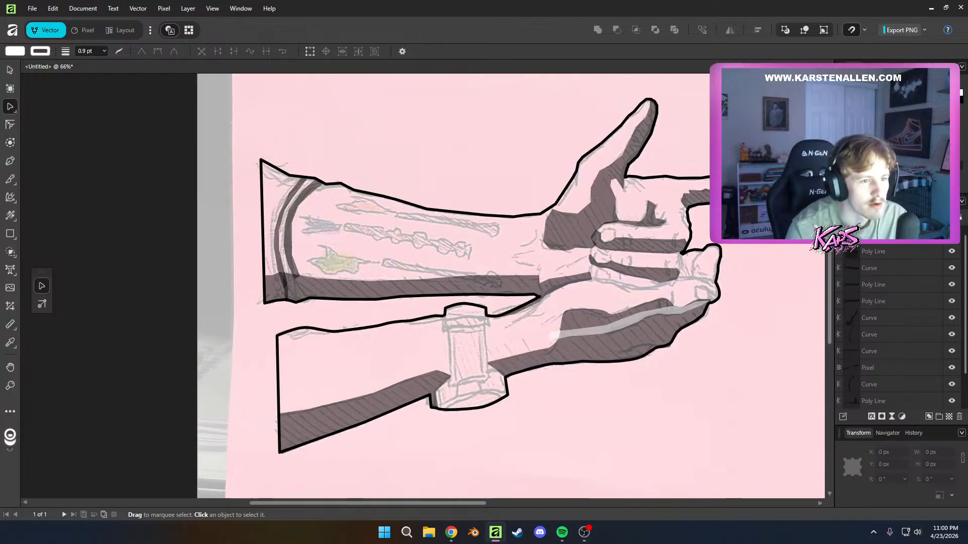
scroll(726, 359, "down", 1)
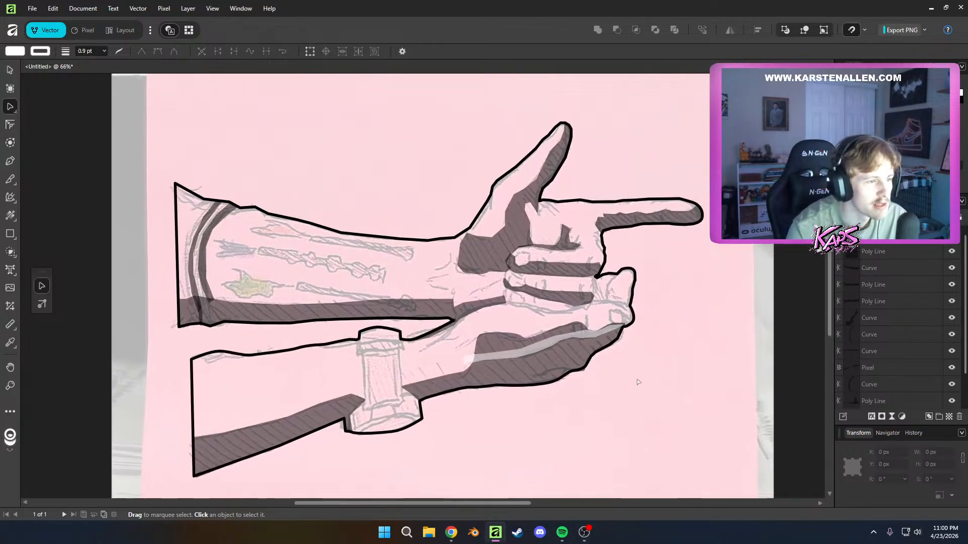
scroll(670, 395, "up", 3)
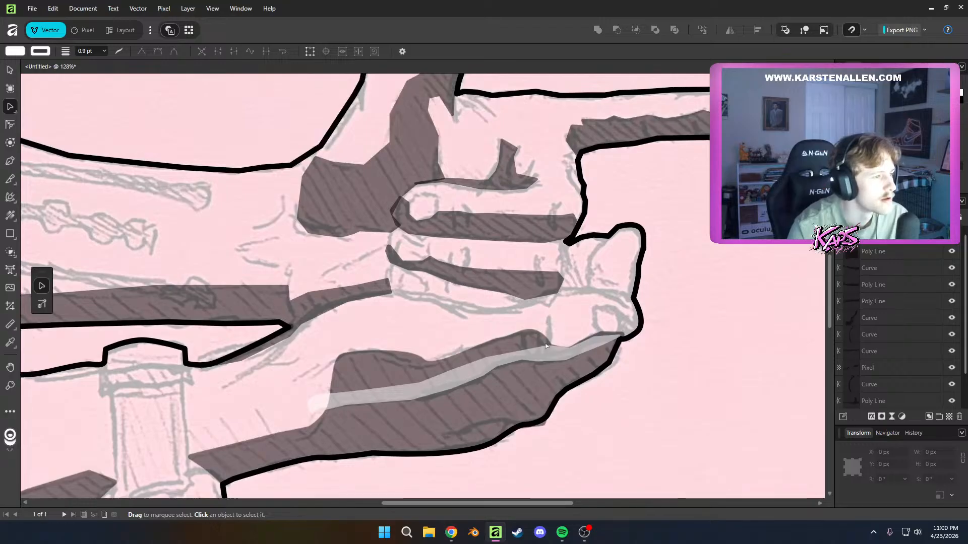
scroll(731, 338, "up", 1)
left_click(905, 249)
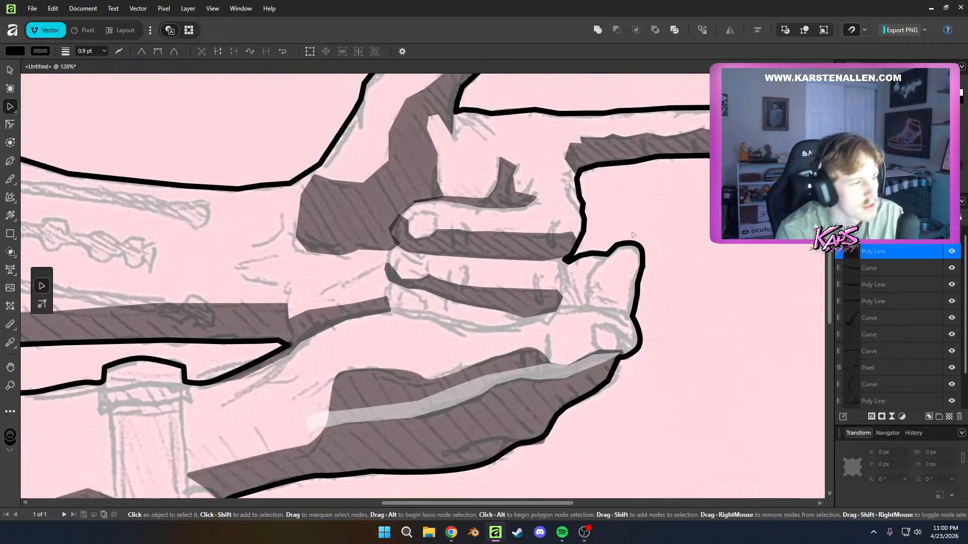
key("p")
left_click(389, 313)
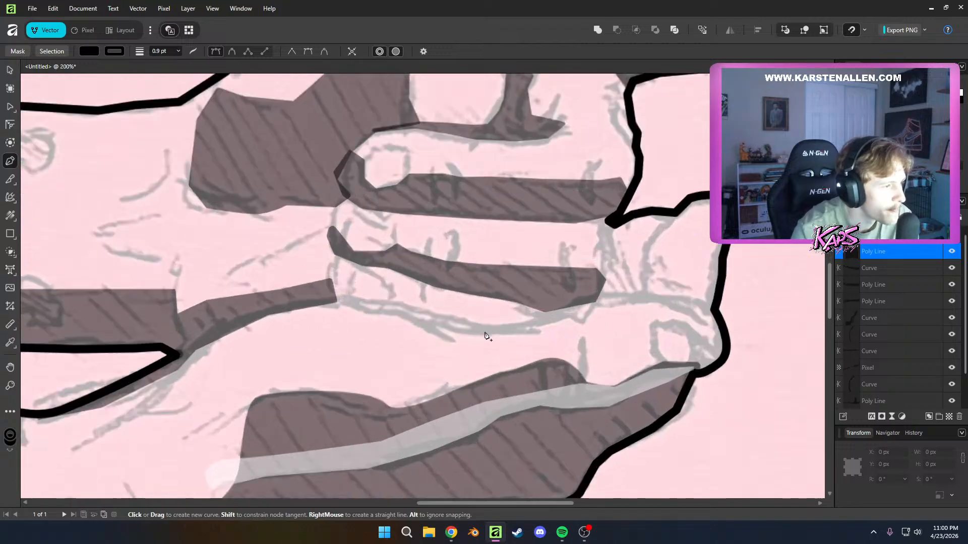
scroll(484, 334, "up", 2)
left_click(351, 299)
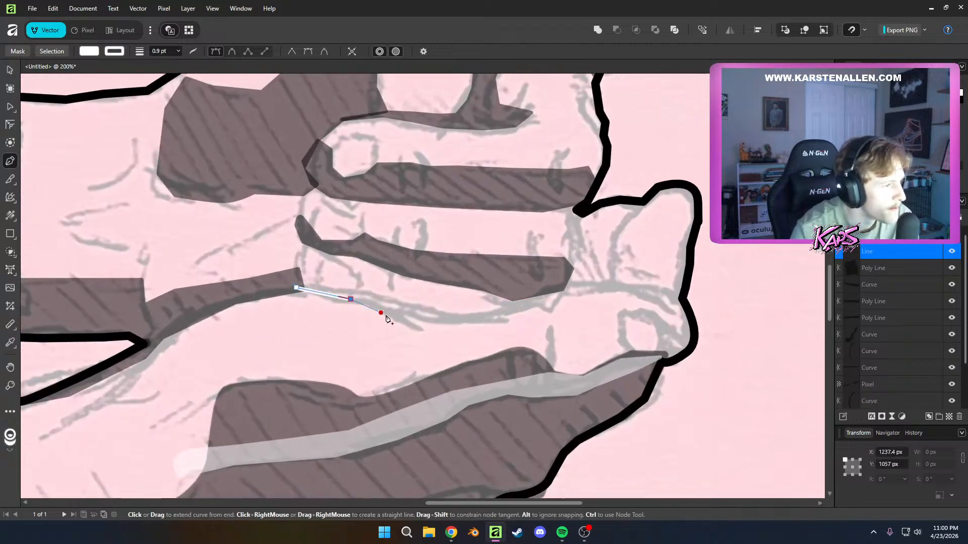
left_click(405, 322)
left_click(426, 332)
Set both the fill and the stroke of the unfinished finger line shape to black
left_click(90, 51)
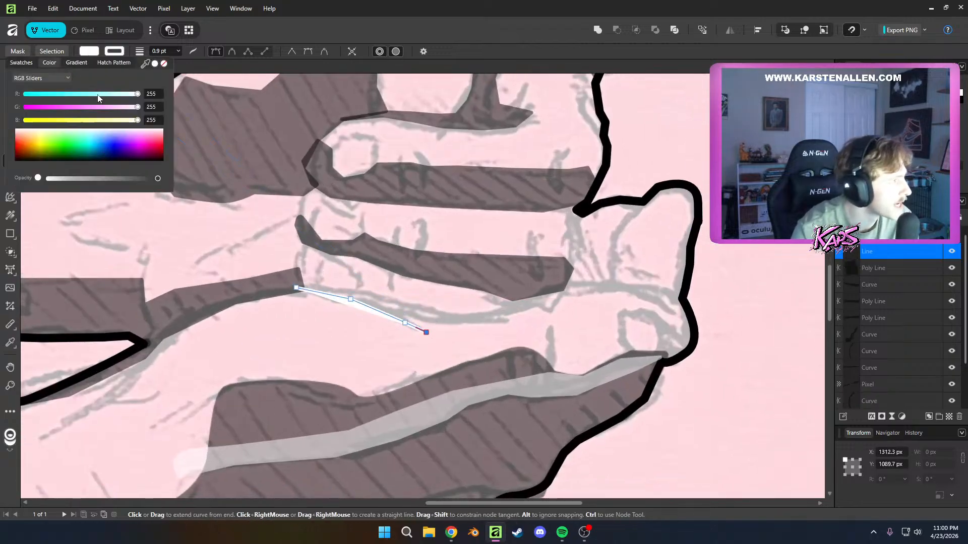
left_click_drag(56, 146, 1, 189)
left_click(112, 55)
left_click(108, 55)
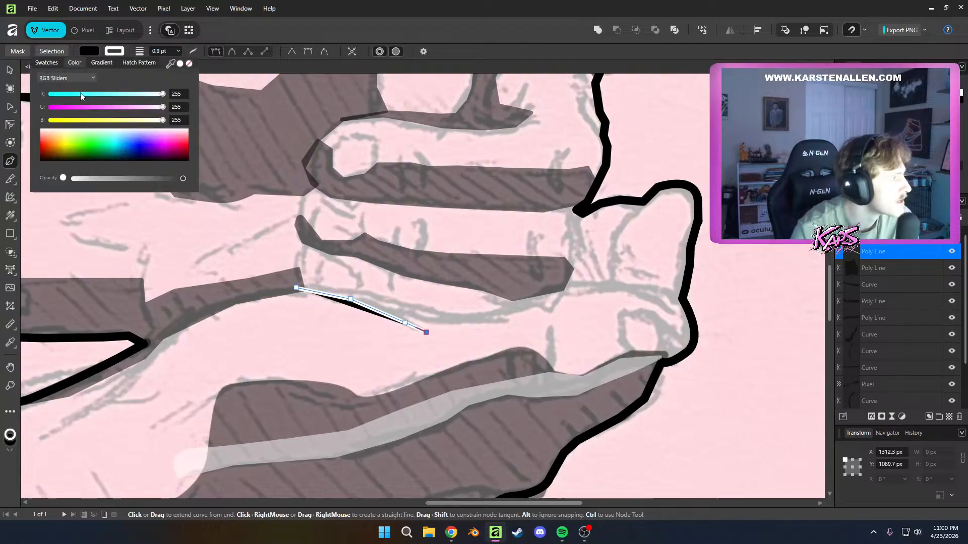
left_click_drag(65, 145, 11, 234)
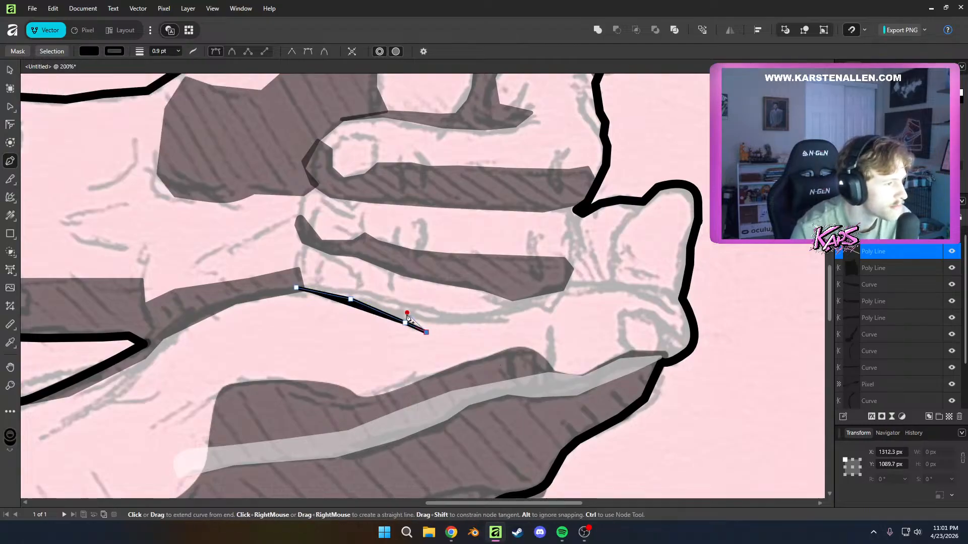
Trace the lower edge of the finger line shape from the branching crease to the pointed end beside the hand's outer outline
left_click(406, 313)
left_click(435, 321)
left_click(464, 324)
left_click(511, 325)
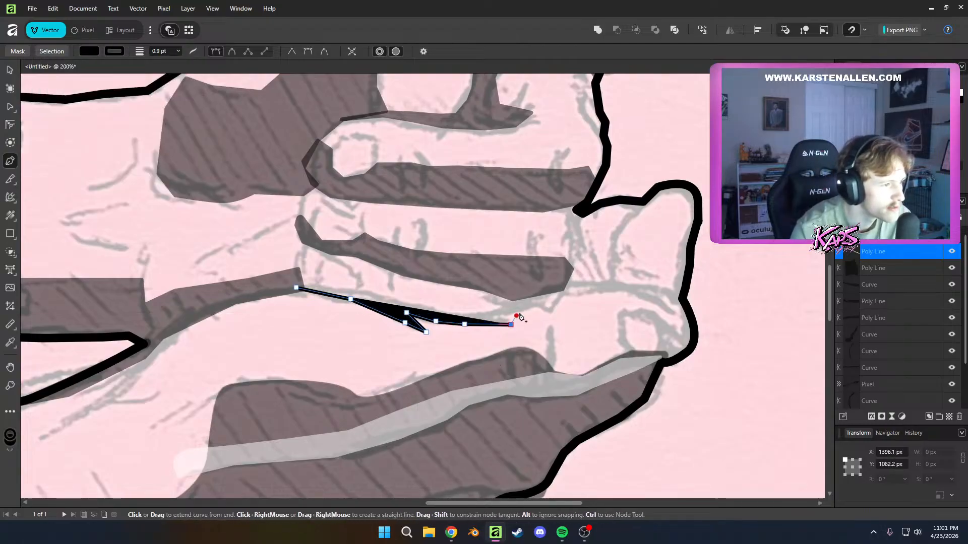
left_click(534, 307)
left_click(574, 294)
left_click(625, 288)
left_click(650, 298)
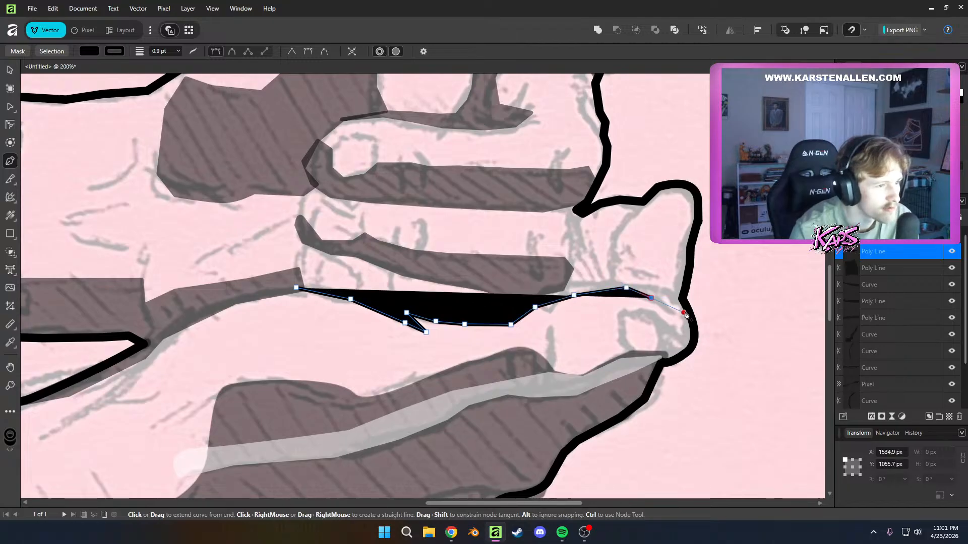
left_click(677, 312)
Trace the upper edge of the finger line shape back to its starting point and close it
left_click(660, 288)
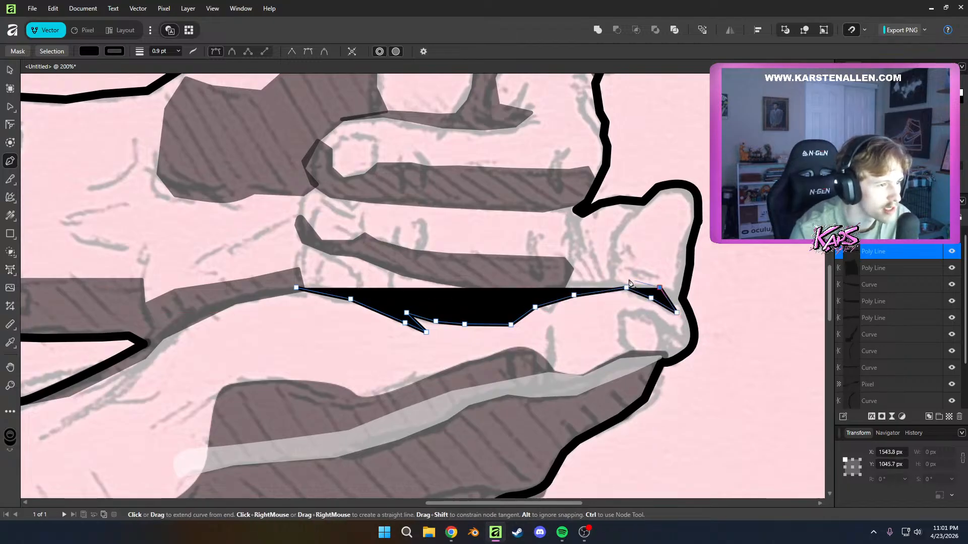
left_click(603, 280)
left_click(560, 288)
left_click(534, 299)
left_click(484, 303)
left_click(441, 306)
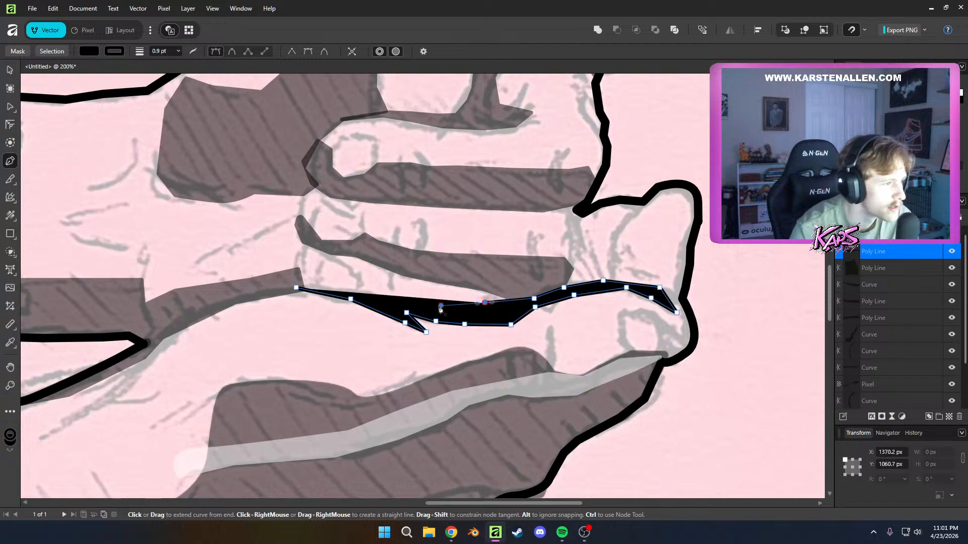
left_click(400, 305)
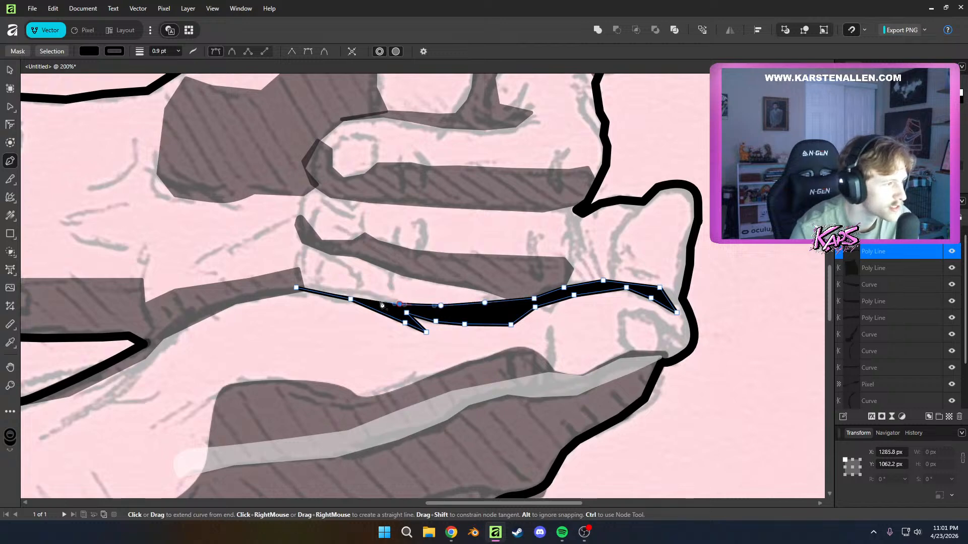
left_click(296, 288)
key("a")
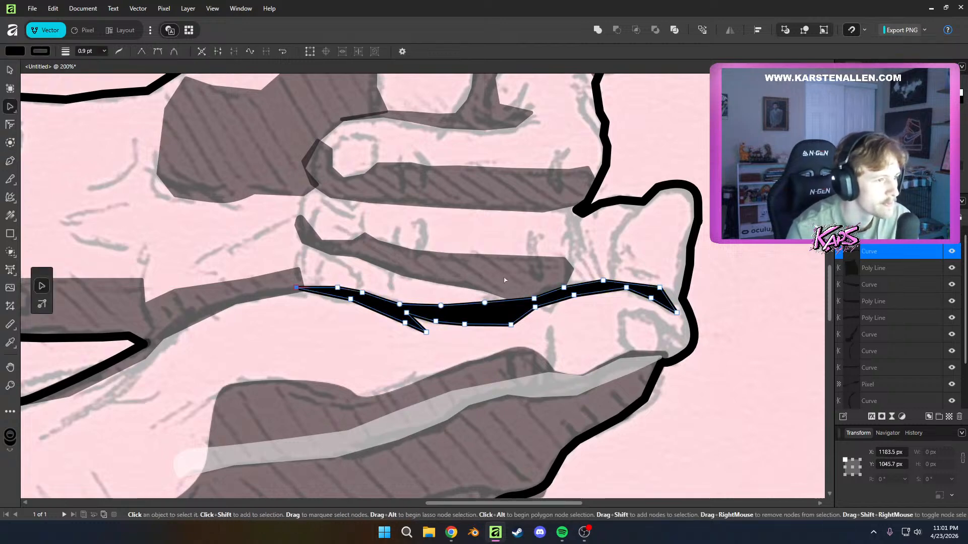
Draw a closed black shape along the vertical crease from the outline notch at the curled fingers down to the long finger line
left_click_drag(696, 249, 563, 240)
scroll(497, 230, "up", 1)
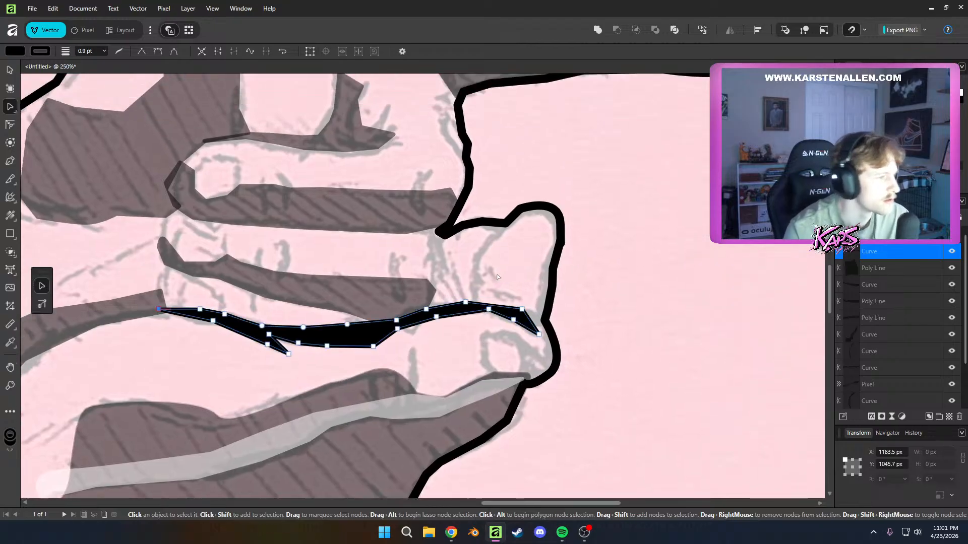
scroll(472, 281, "down", 2)
scroll(472, 281, "up", 3)
key("p")
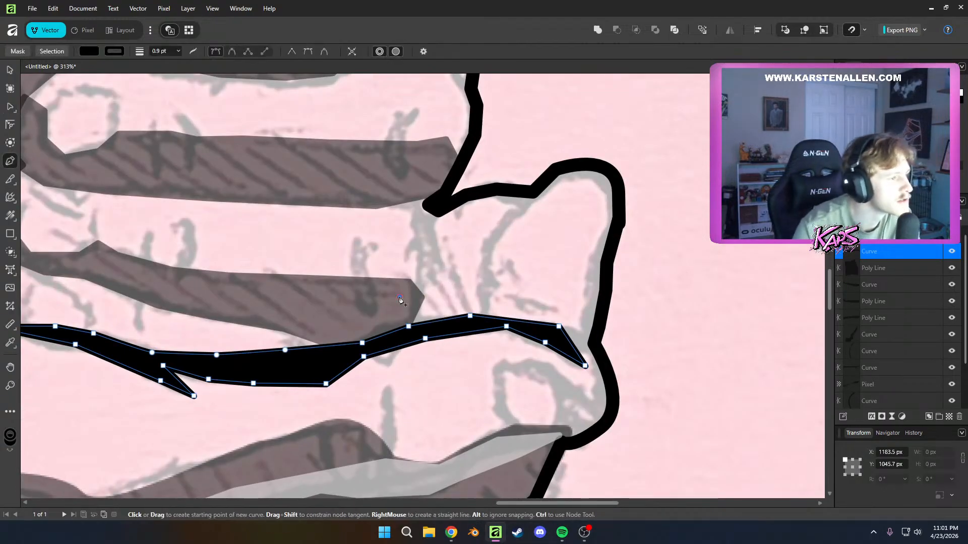
left_click(400, 297)
left_click(414, 271)
left_click(410, 218)
left_click(394, 192)
left_click(428, 205)
left_click(436, 234)
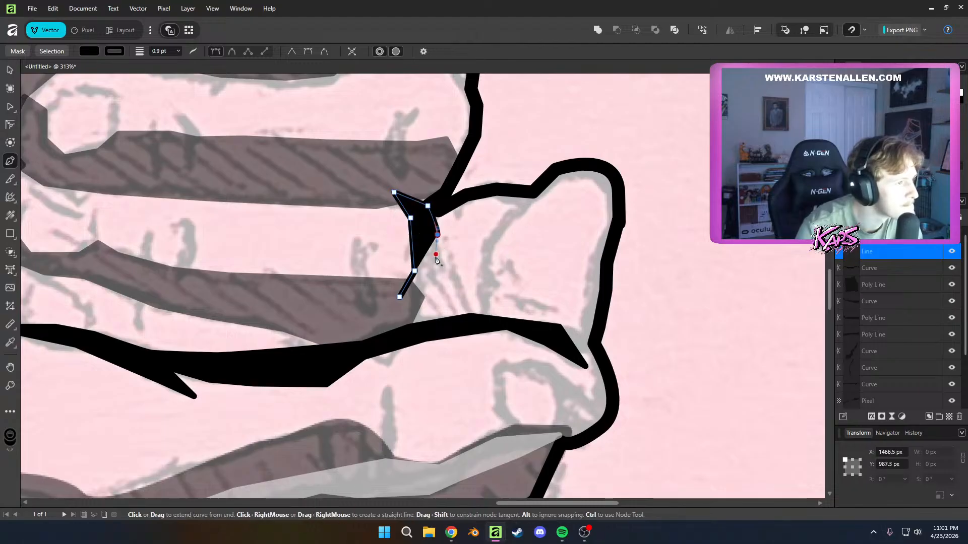
left_click(426, 293)
left_click(411, 317)
left_click(400, 297)
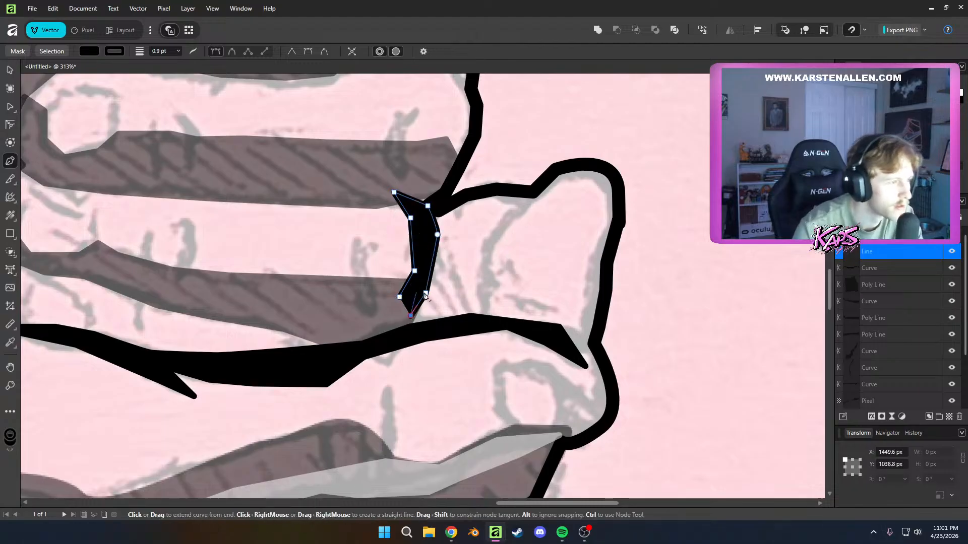
key("a")
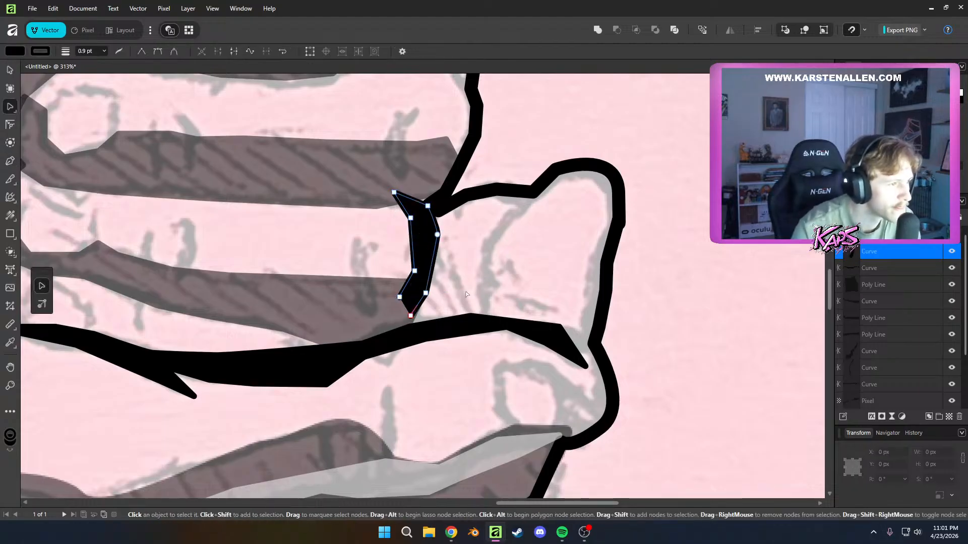
Draw a closed black contour along the wavy fold from the long finger line up to the raised fingertip's outline
key("p")
left_click(498, 323)
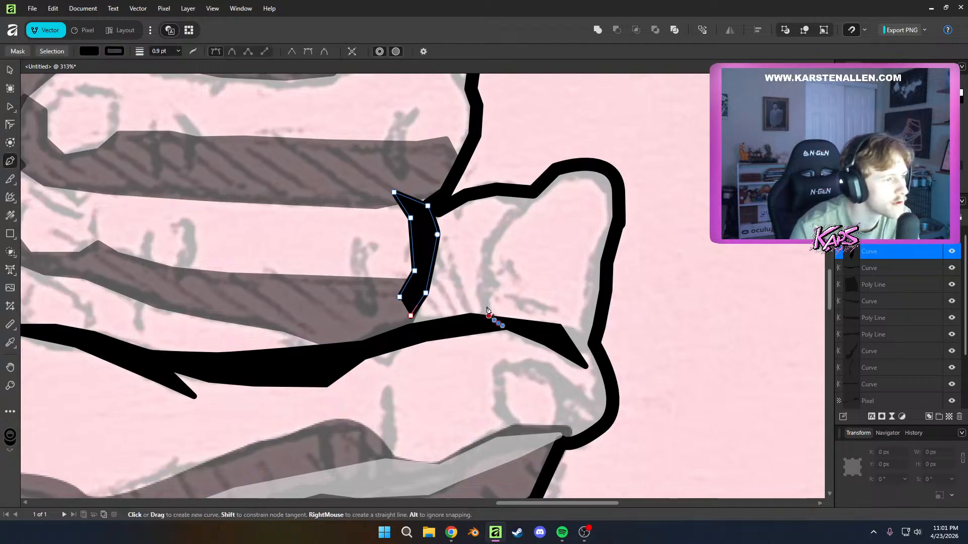
left_click(491, 288)
left_click(499, 272)
left_click(489, 261)
left_click(493, 230)
left_click(512, 211)
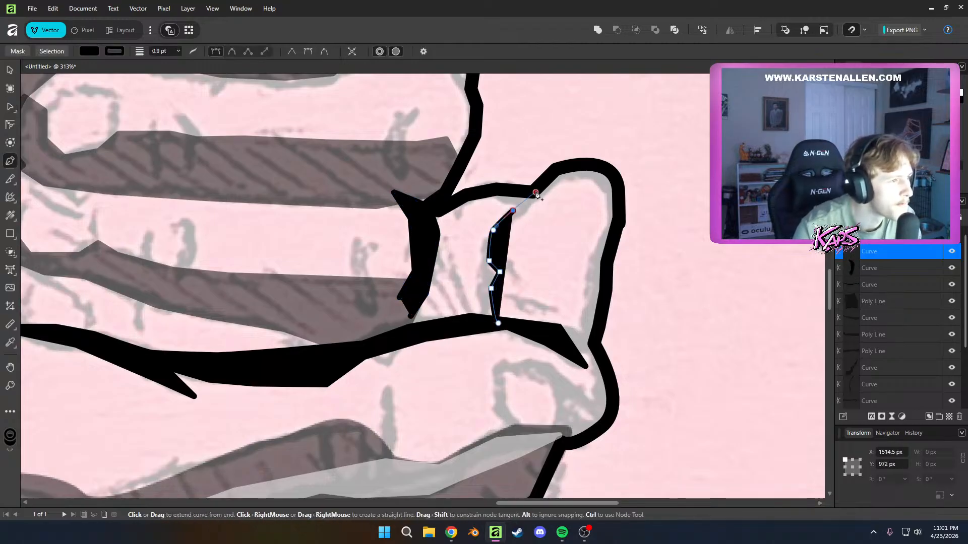
left_click(544, 192)
left_click(518, 192)
left_click(493, 215)
left_click(477, 236)
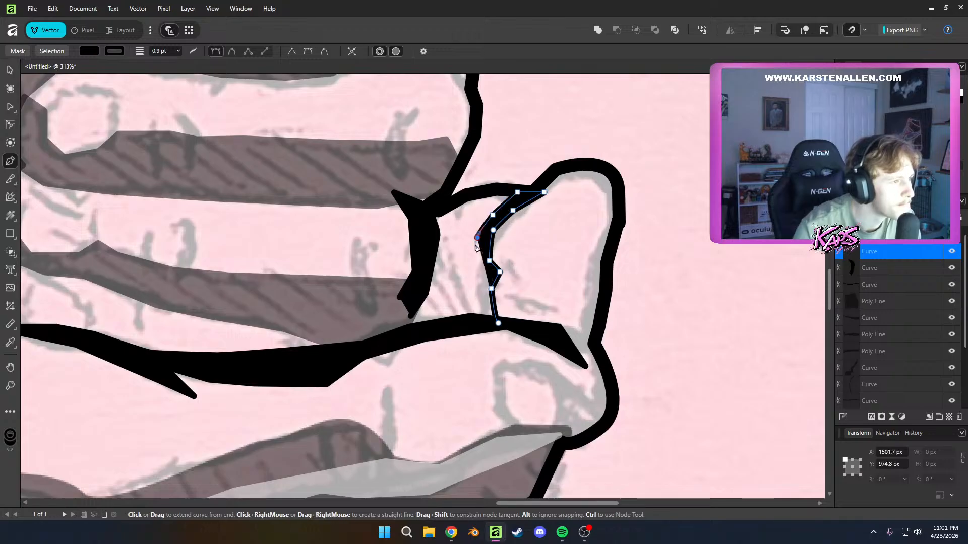
left_click(483, 322)
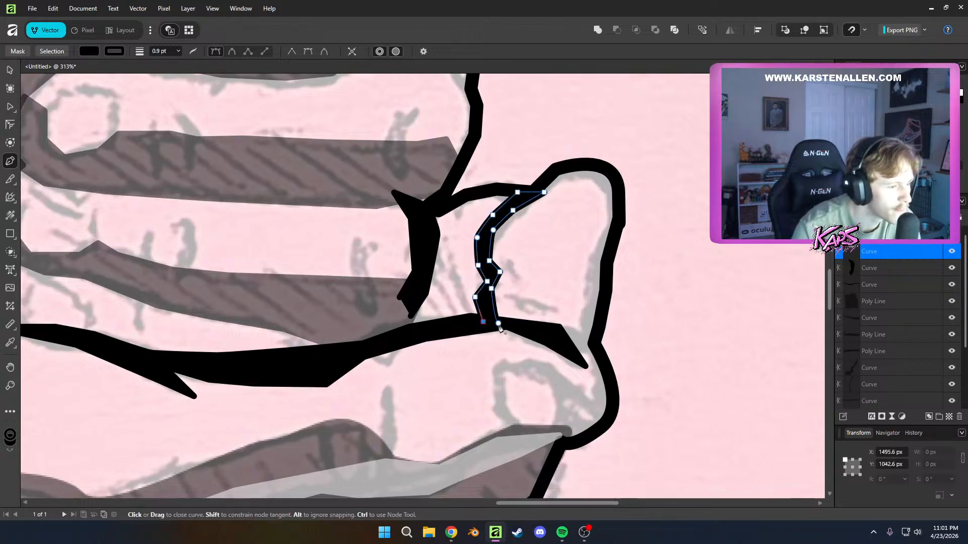
left_click(498, 323)
Draw a closed black arch tracing the fingernail above the outer end of the white palm crease, and deselect it
scroll(550, 309, "down", 3)
scroll(529, 332, "up", 5)
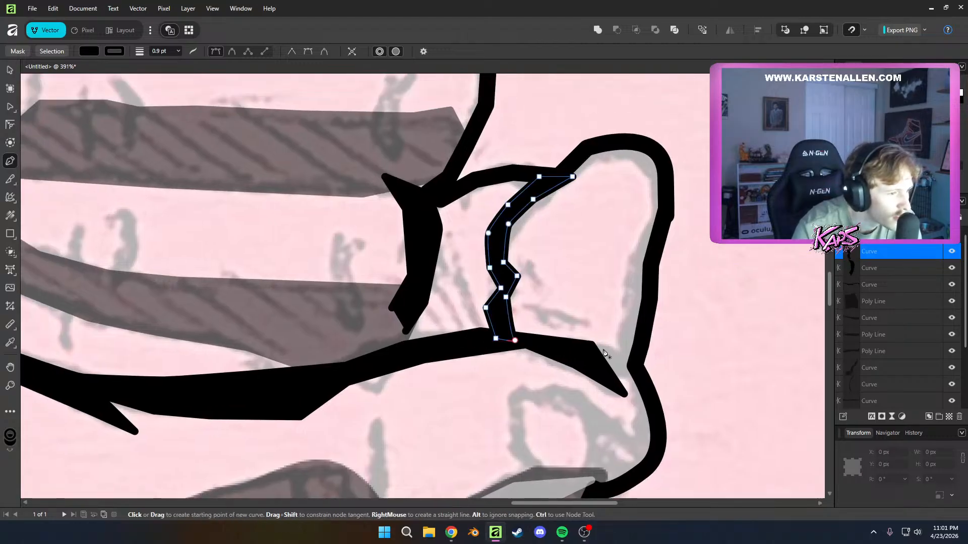
scroll(605, 353, "down", 4)
scroll(610, 366, "up", 3)
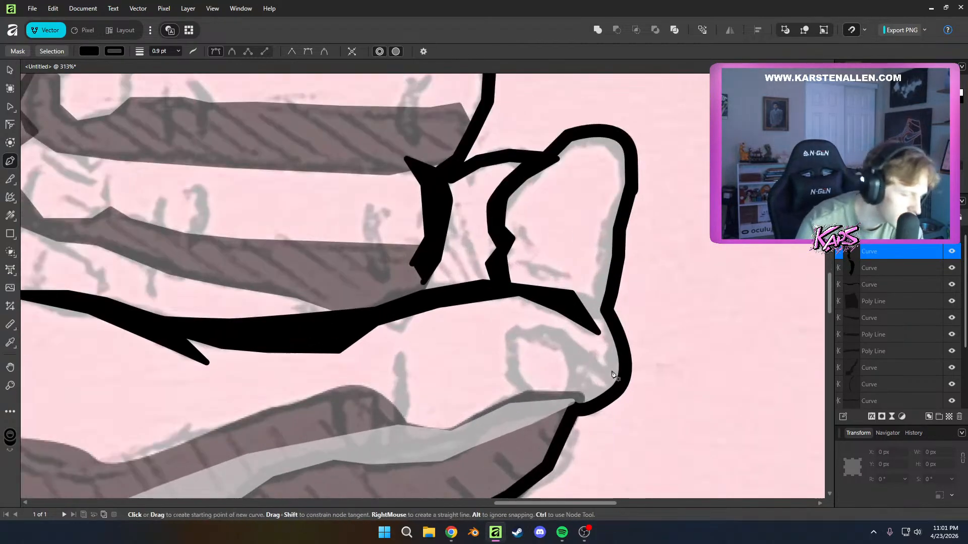
left_click(529, 390)
left_click(516, 371)
left_click(510, 337)
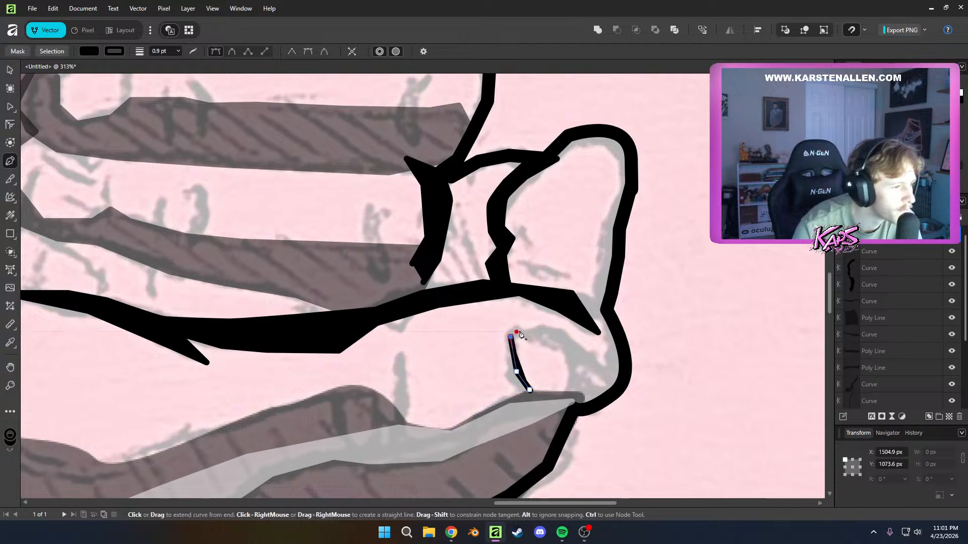
left_click(539, 332)
left_click(566, 347)
left_click(570, 375)
left_click(561, 394)
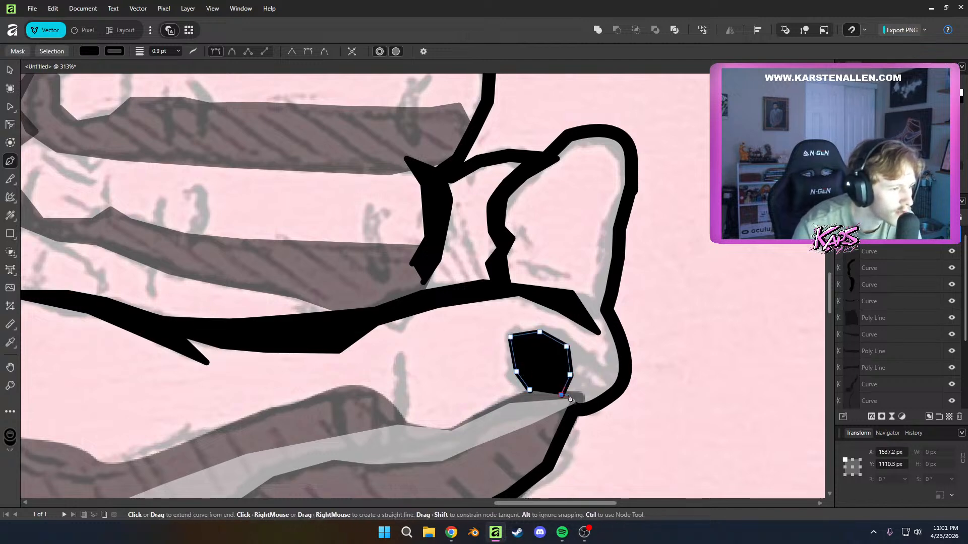
left_click(568, 394)
left_click(579, 375)
left_click(580, 345)
left_click(565, 332)
left_click(536, 322)
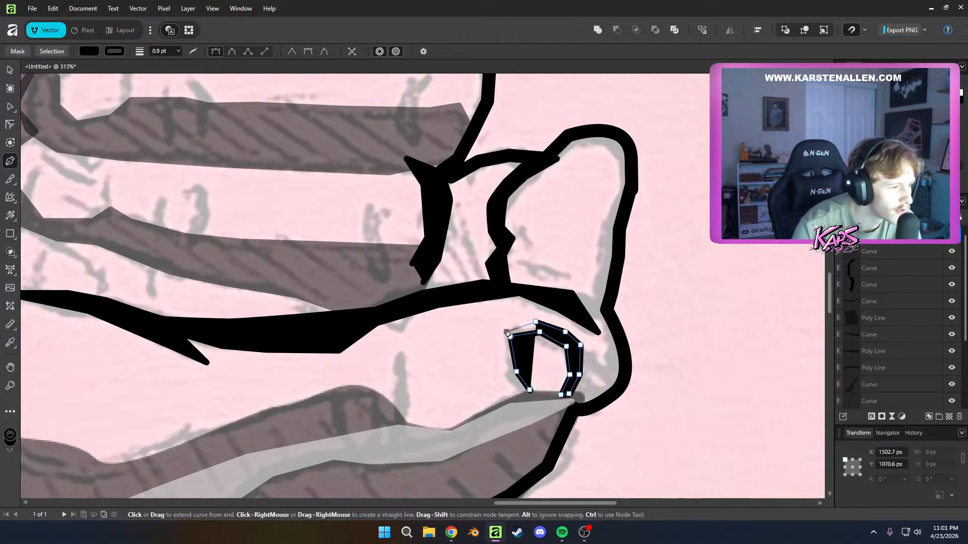
left_click_drag(507, 332, 506, 376)
left_click(523, 396)
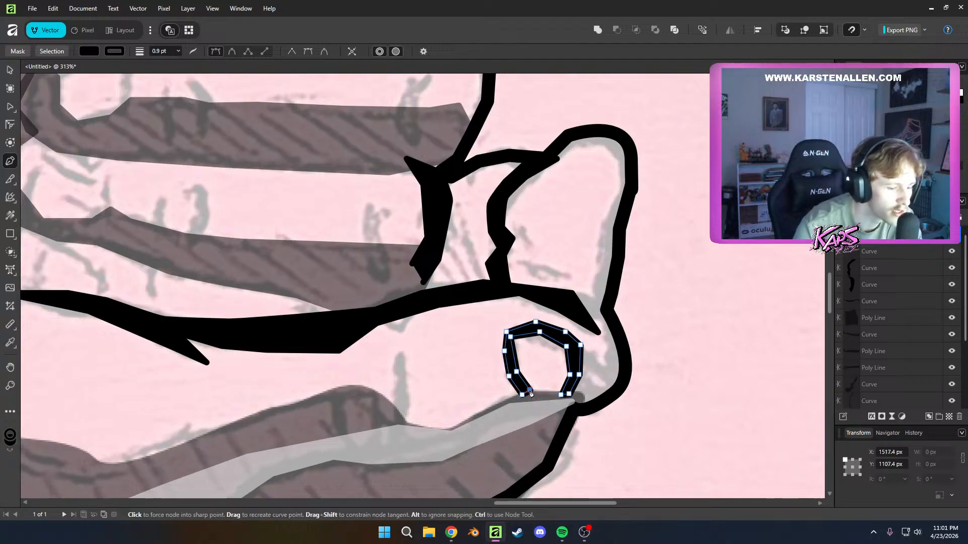
key("a")
left_click(639, 341)
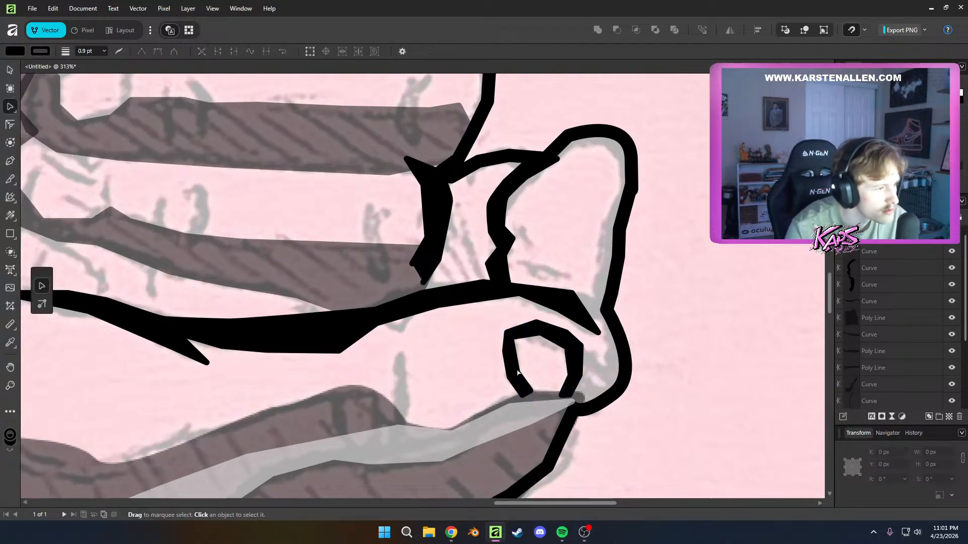
Draw a small closed black shape along the short vertical crease beside the arched fingernail, adjust its lowest node, and deselect it
left_click_drag(387, 434, 521, 376)
key("p")
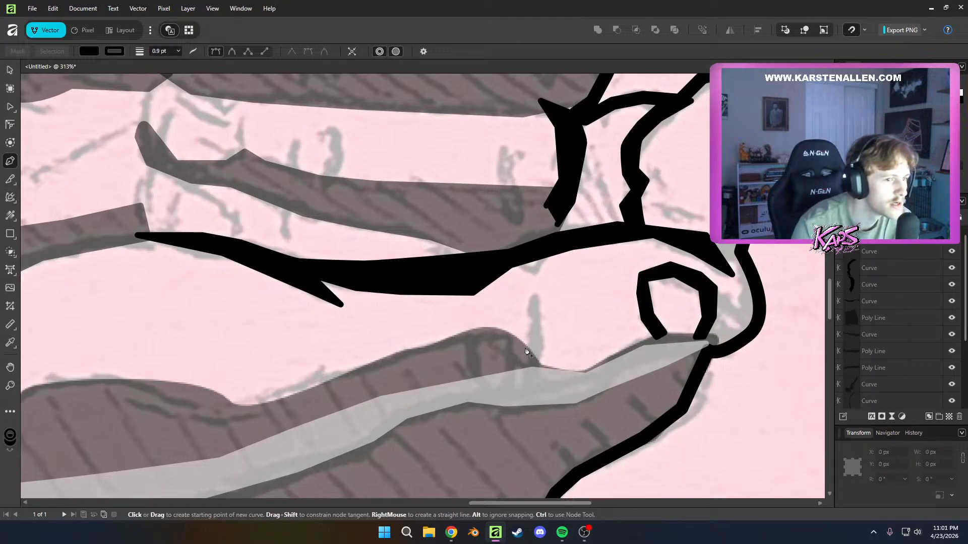
left_click(525, 352)
left_click_drag(540, 315, 539, 293)
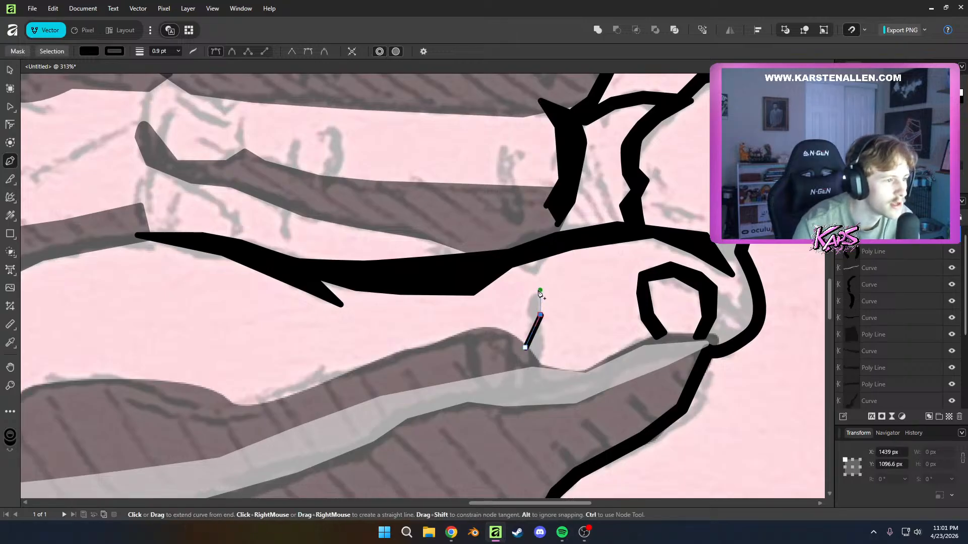
left_click(540, 358)
left_click(525, 347)
key("a")
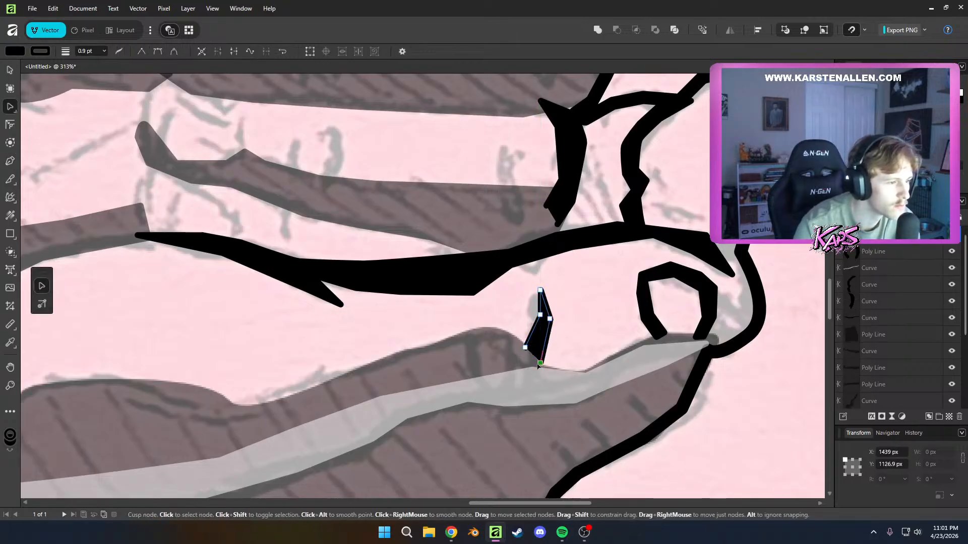
left_click_drag(538, 366, 535, 367)
scroll(572, 377, "down", 5)
left_click(615, 421)
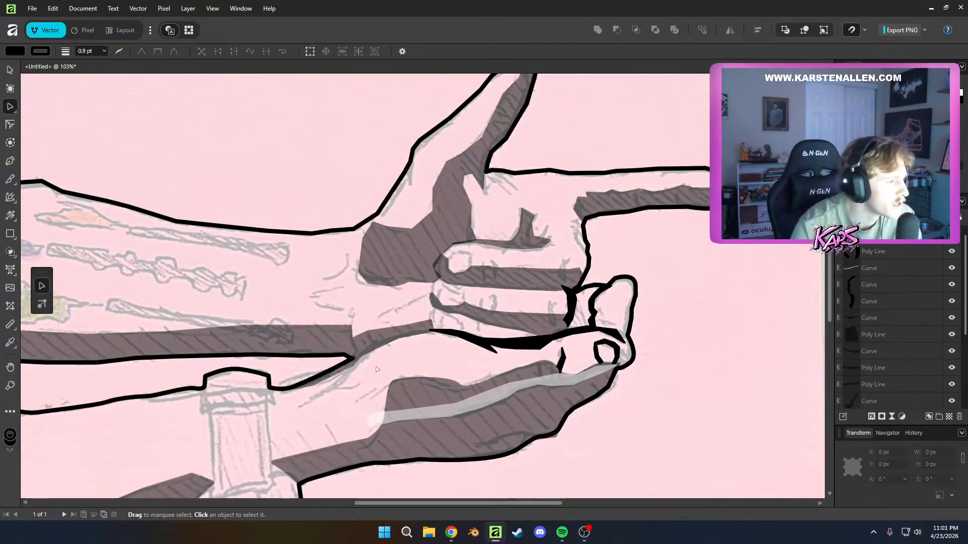
scroll(376, 370, "down", 3)
scroll(391, 333, "up", 6)
left_click(391, 333)
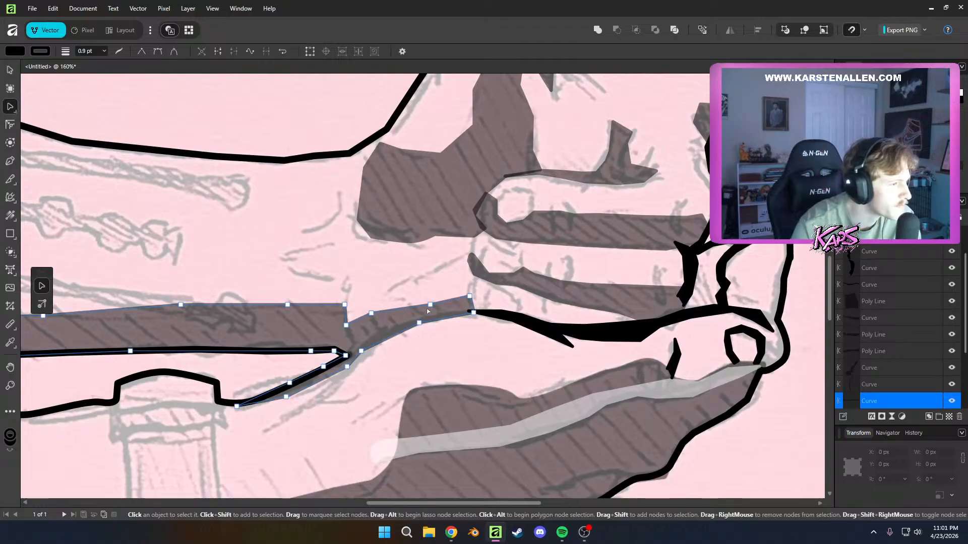
scroll(348, 321, "down", 5)
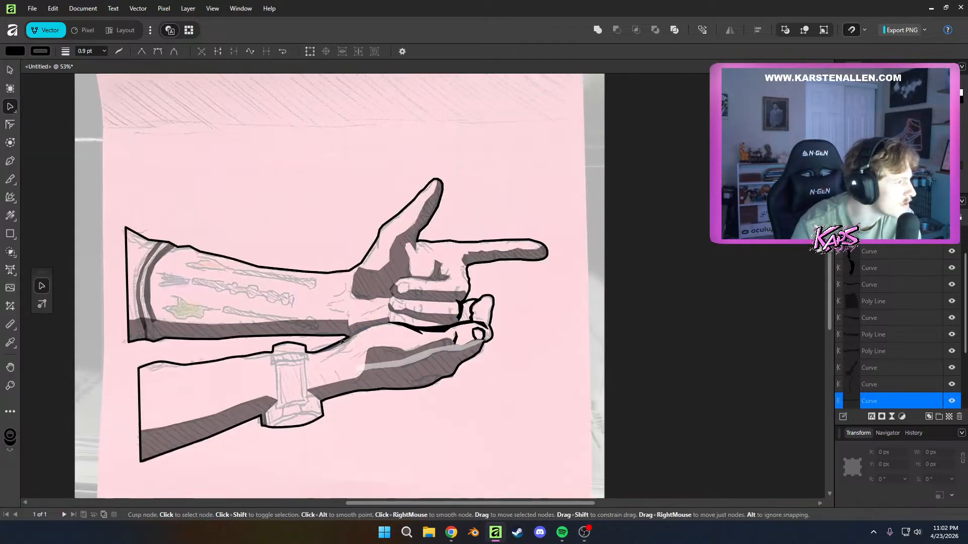
left_click(212, 378)
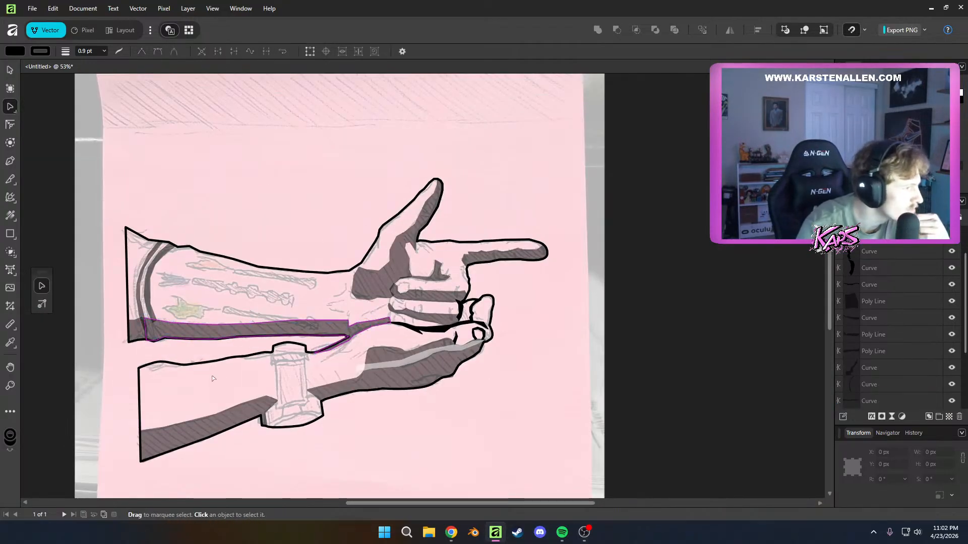
Draw a closed tapered black crease from the shadow where the two arms meet down towards the watch, and deselect it
scroll(254, 391, "up", 5)
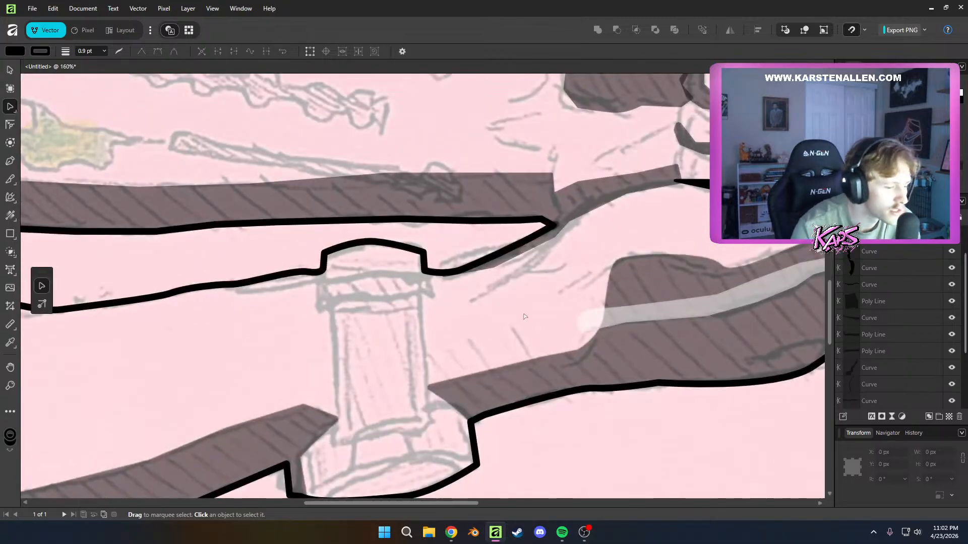
key("p")
left_click(471, 300)
left_click(503, 284)
left_click(535, 259)
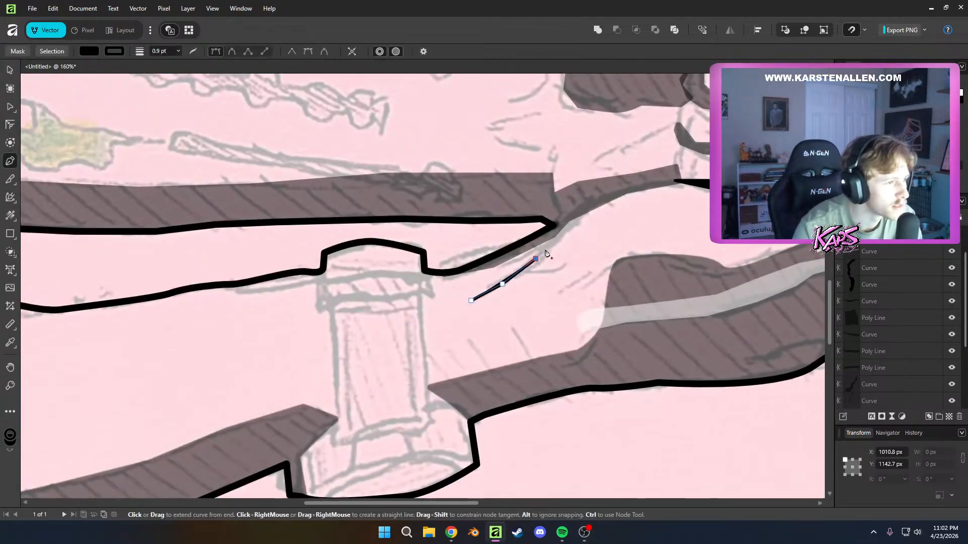
left_click(563, 220)
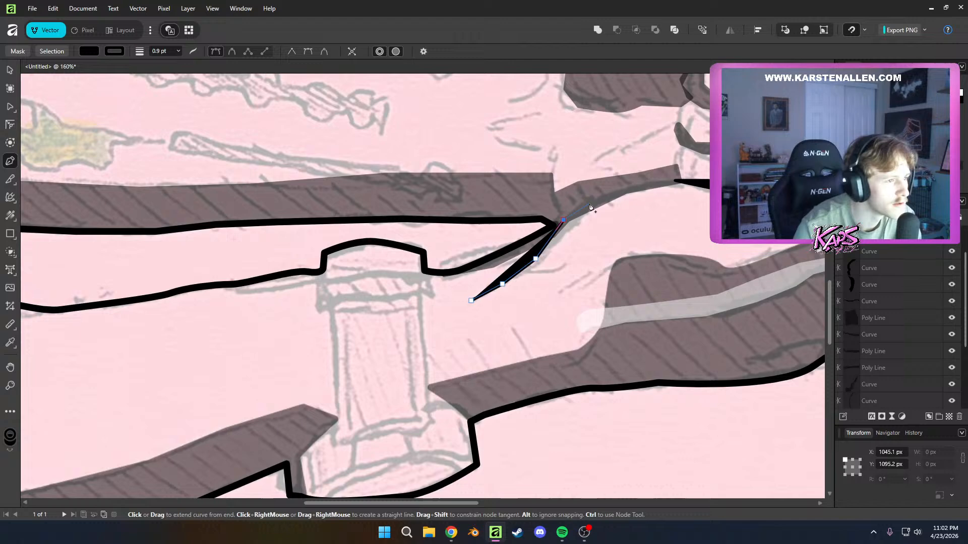
left_click(569, 237)
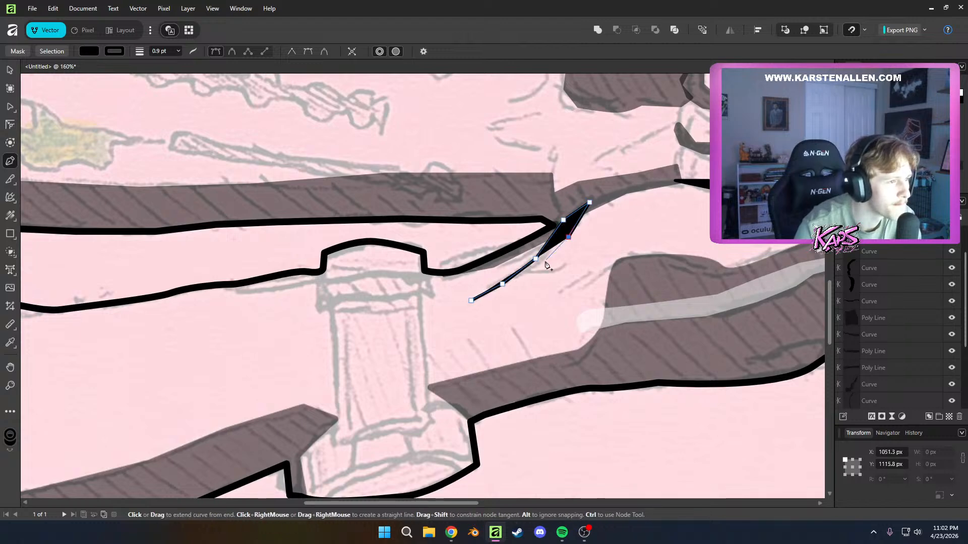
left_click(471, 300)
key("a")
left_click(559, 284)
scroll(559, 285, "down", 4)
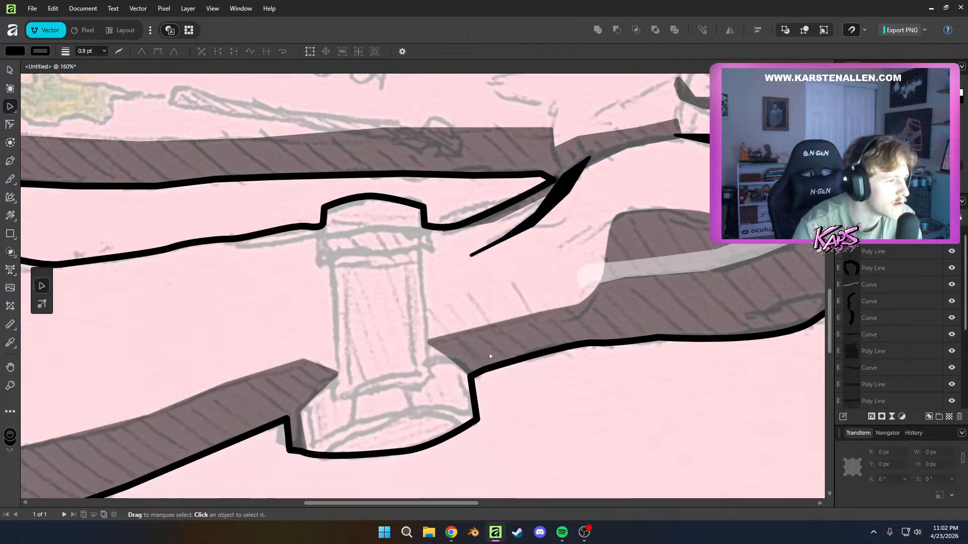
scroll(353, 359, "up", 1)
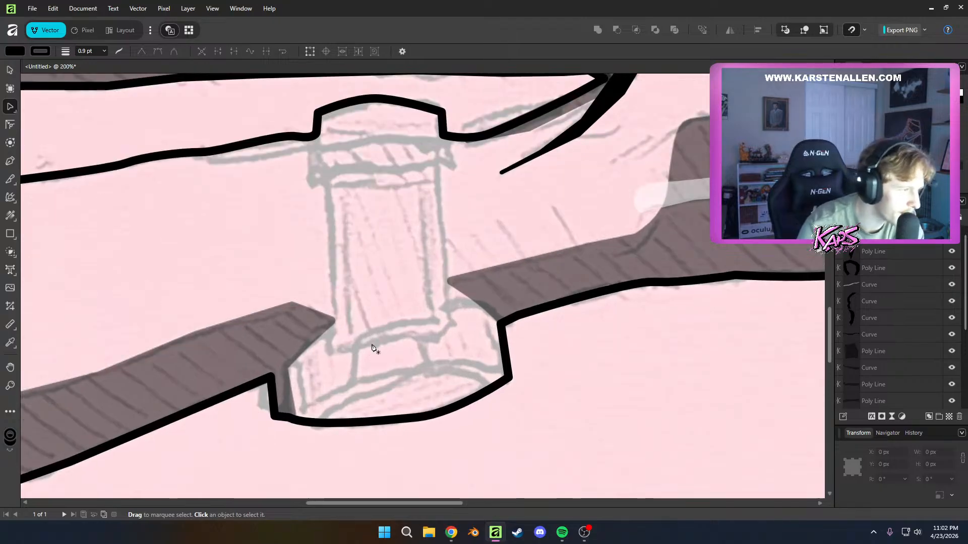
key("p")
left_click(274, 413)
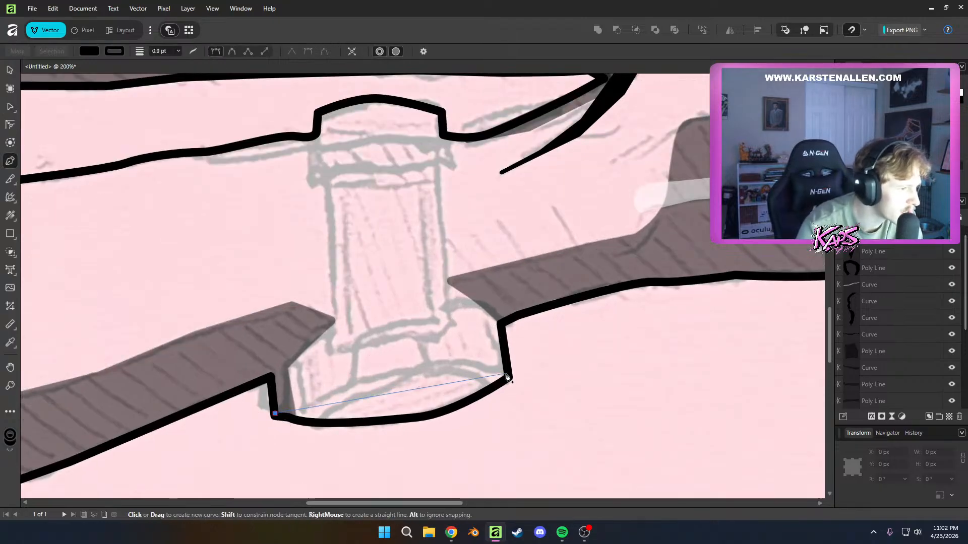
left_click_drag(506, 375, 578, 389)
key("ctrl+z")
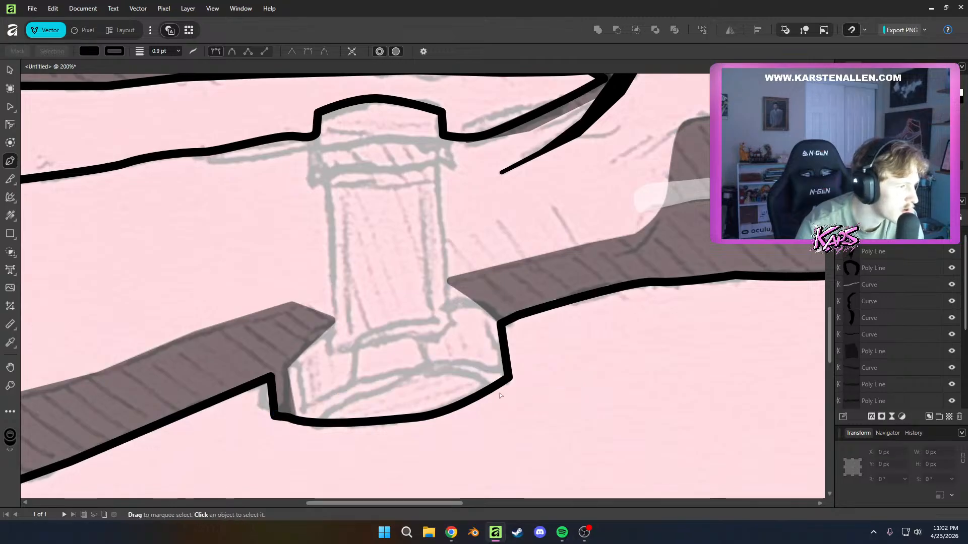
left_click(112, 51)
left_click(108, 51)
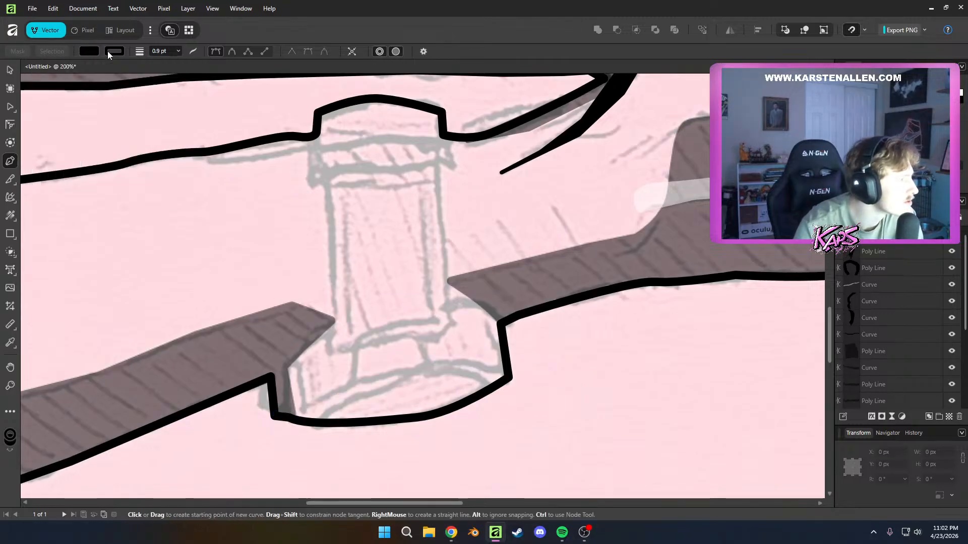
left_click(117, 55)
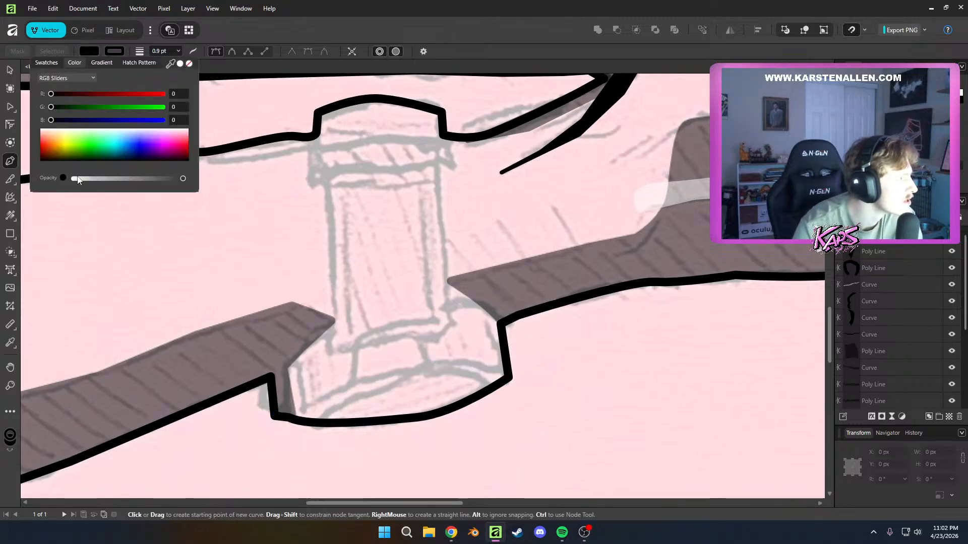
left_click_drag(467, 390, 437, 373)
key("ctrl+z")
Draw an arched curve across the lower watch case between its two outline corners and set its fill opacity to 0
left_click(274, 413)
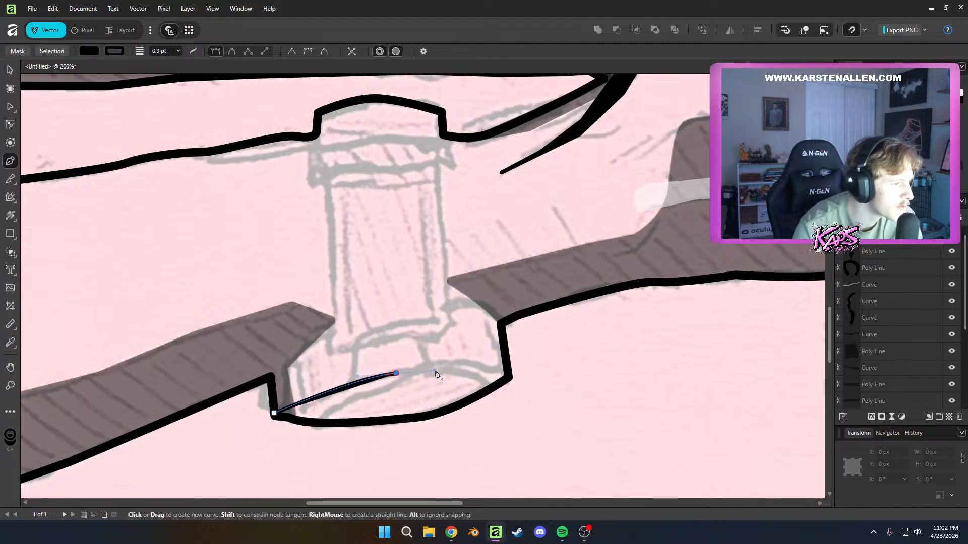
left_click(508, 376)
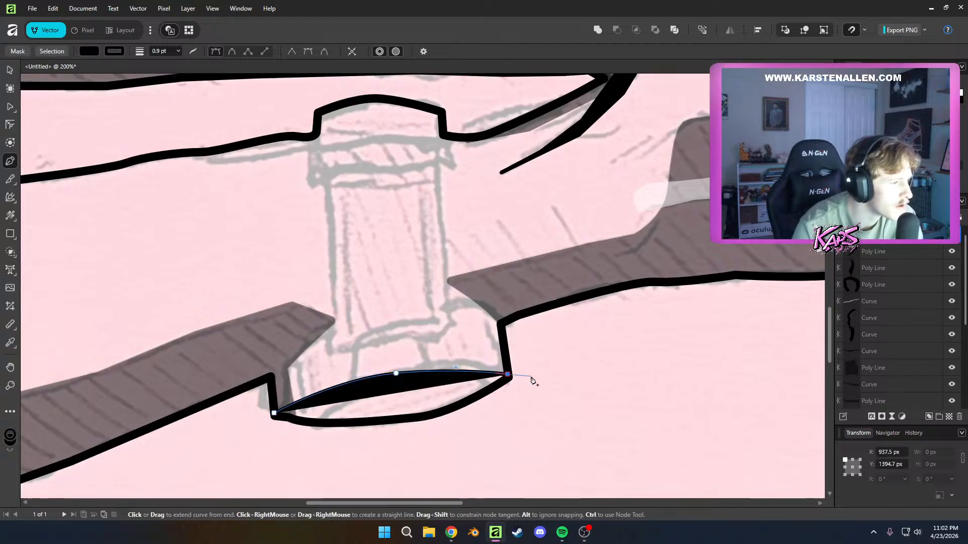
left_click(114, 53)
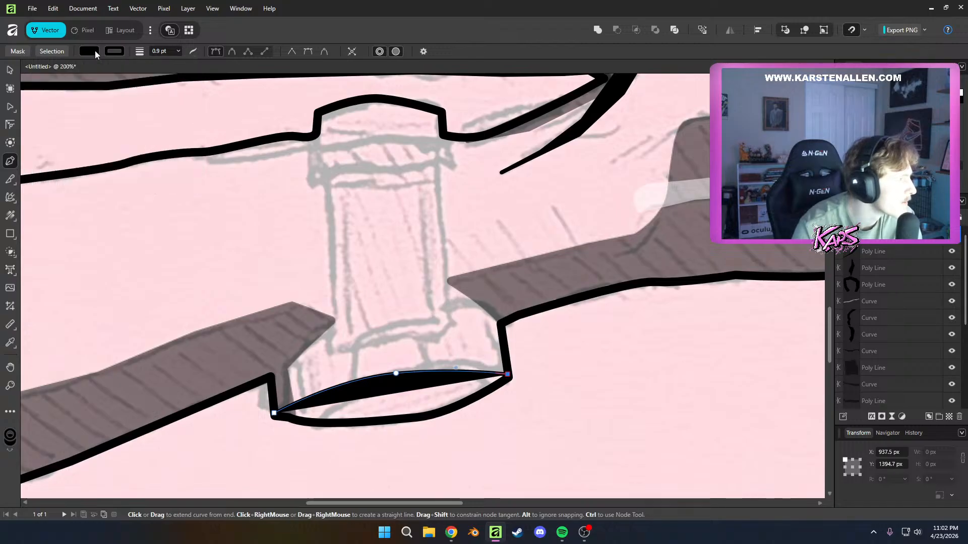
left_click(95, 51)
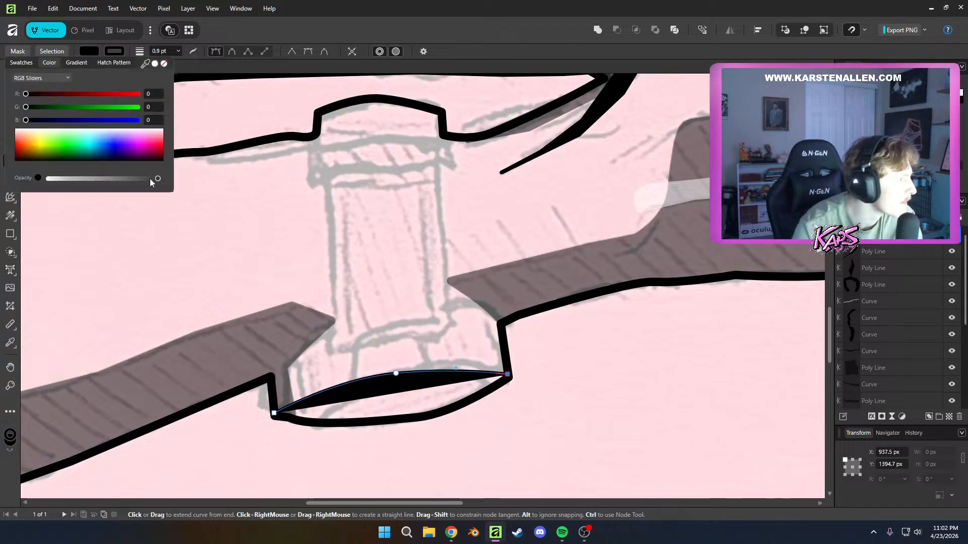
left_click_drag(119, 178, 2, 177)
left_click(452, 294)
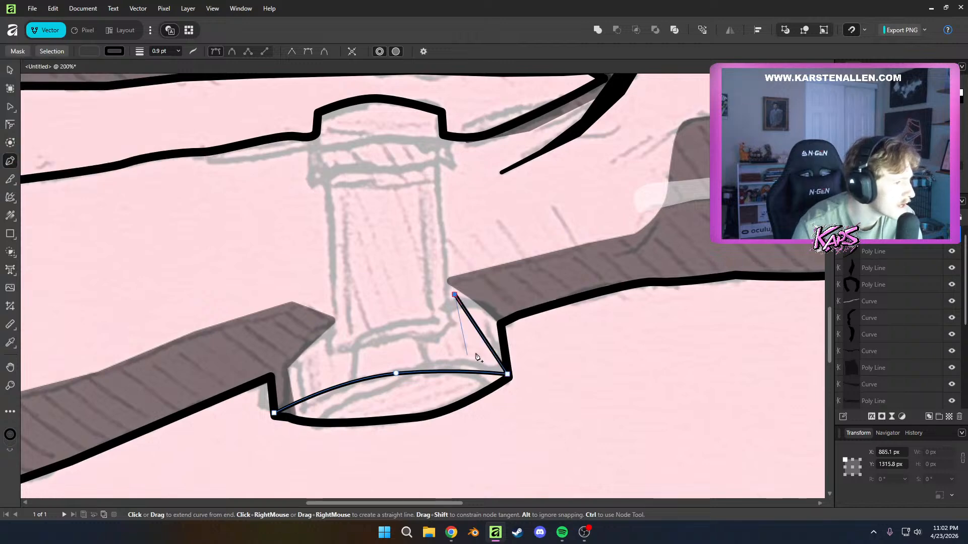
key("ctrl+z")
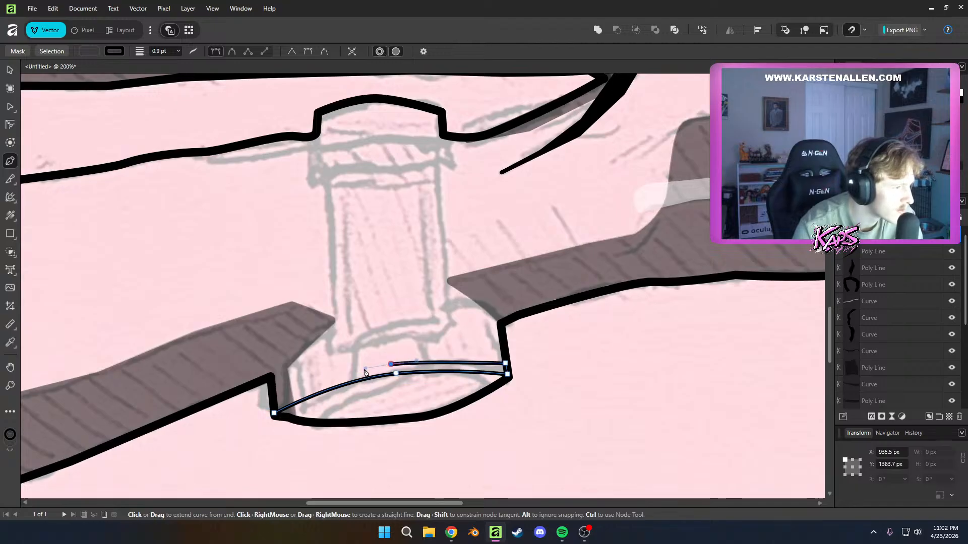
Trace the upper edge of the watch case band back to its start, close it, fill it with opaque black, and deselect it
left_click(275, 404)
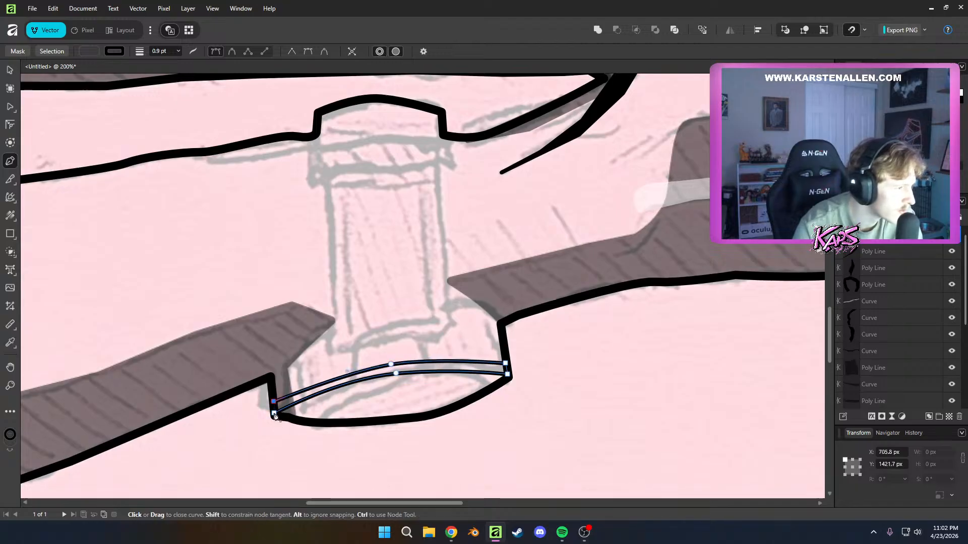
key("a")
left_click(47, 52)
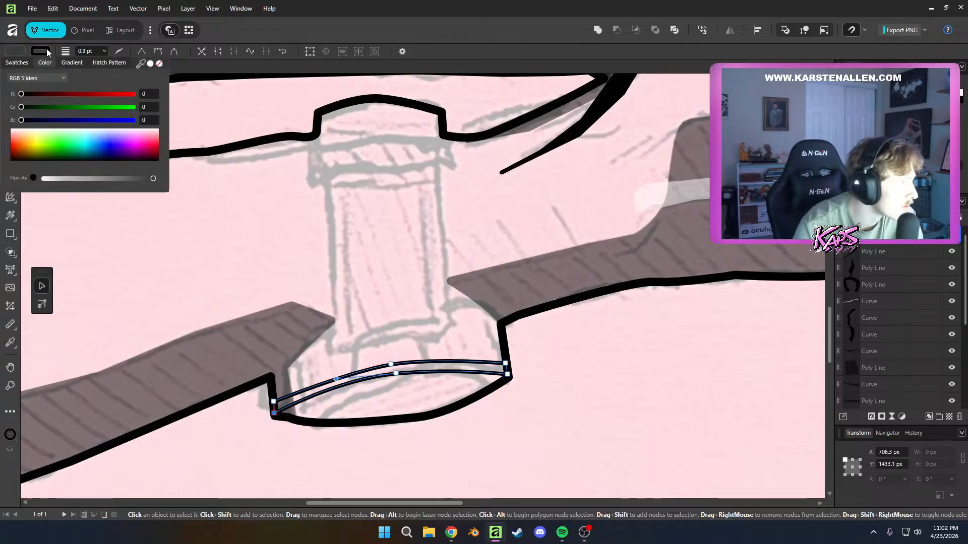
left_click(21, 53)
left_click(18, 54)
left_click_drag(61, 150, 5, 172)
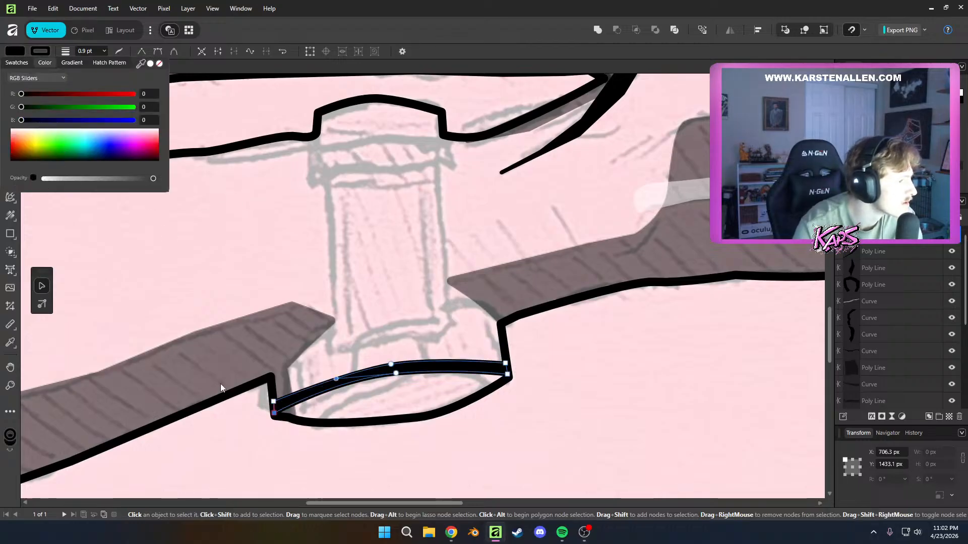
left_click(247, 405)
Examine the traced forearms, watch and hands against the underlying sketch
scroll(336, 458, "down", 6)
left_click_drag(422, 471, 478, 432)
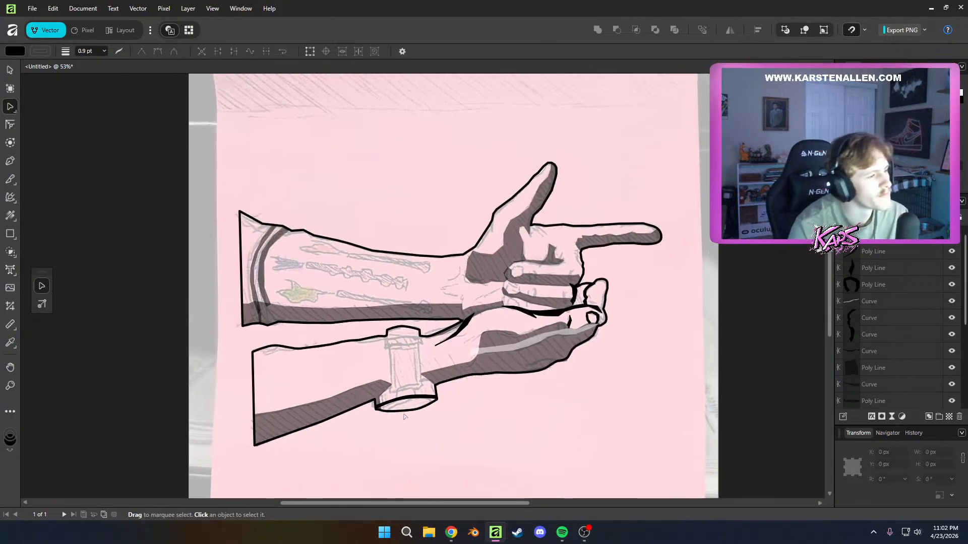
scroll(421, 469, "up", 4)
scroll(389, 457, "down", 5)
scroll(403, 311, "up", 5)
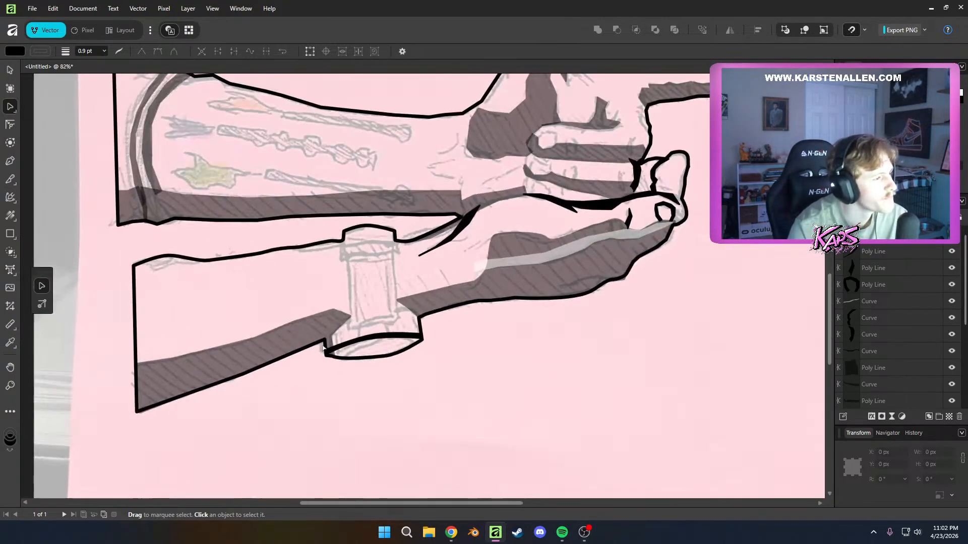
scroll(403, 311, "down", 5)
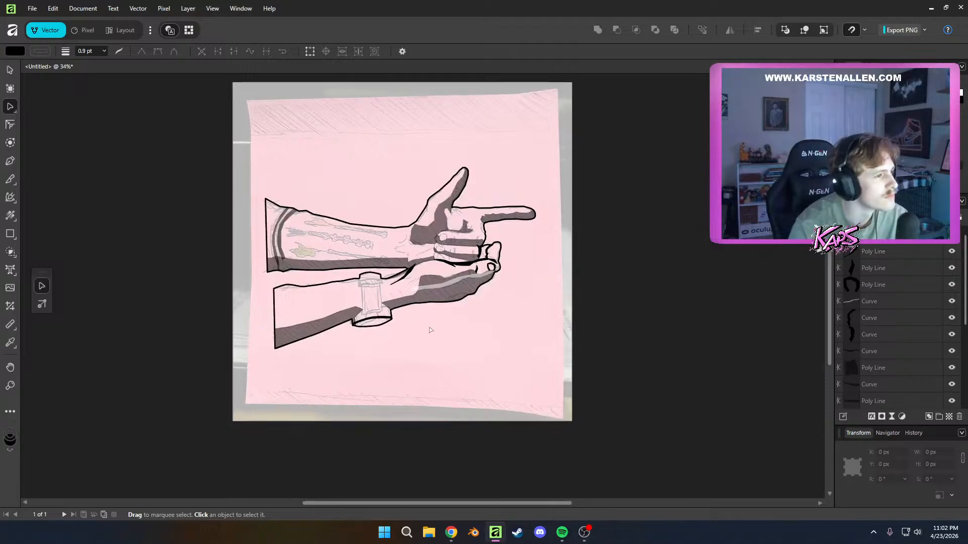
scroll(390, 320, "up", 4)
left_click_drag(389, 320, 506, 407)
left_click_drag(287, 342, 370, 403)
left_click_drag(537, 437, 505, 414)
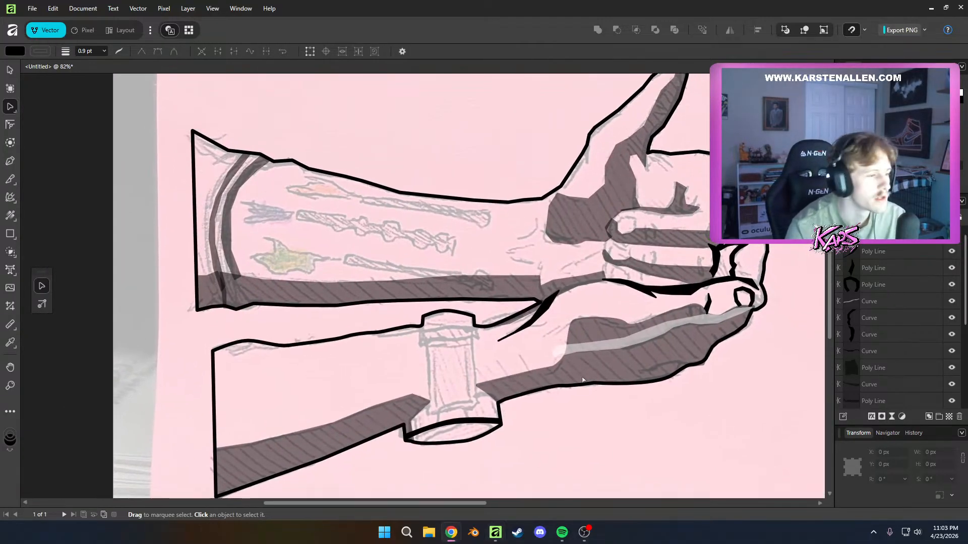
scroll(586, 364, "down", 3)
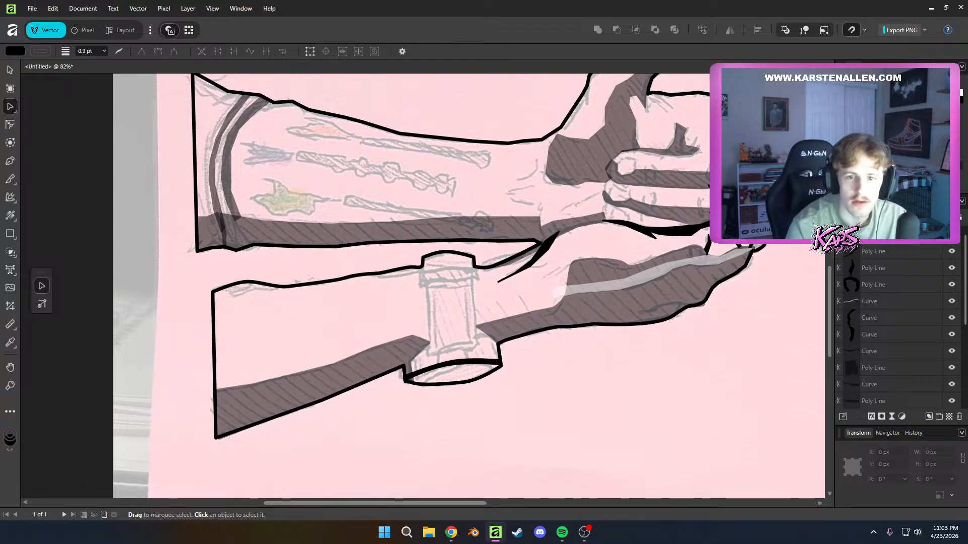
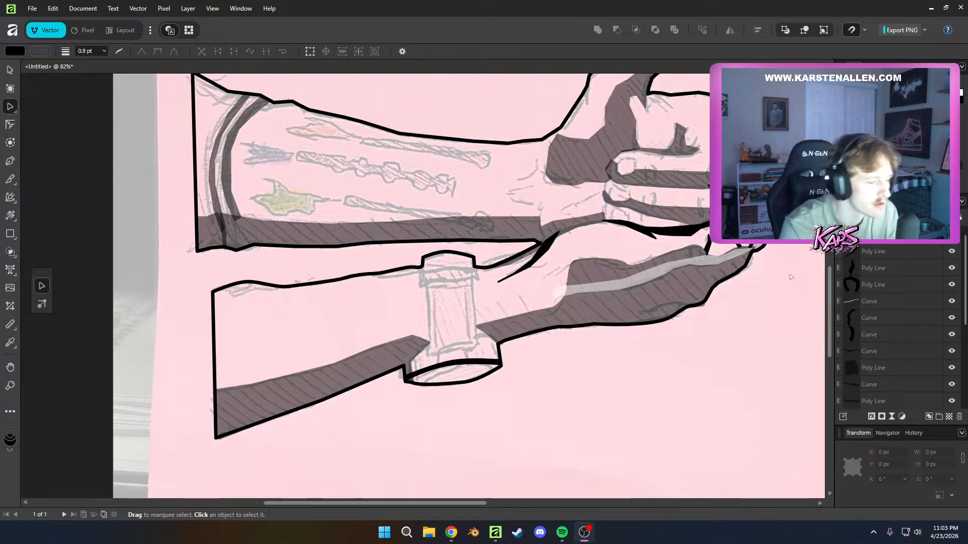
Start a thick black shape with the Pen tool, tracing down the watch band's left edge to the case and back up its inner side
scroll(613, 401, "up", 3)
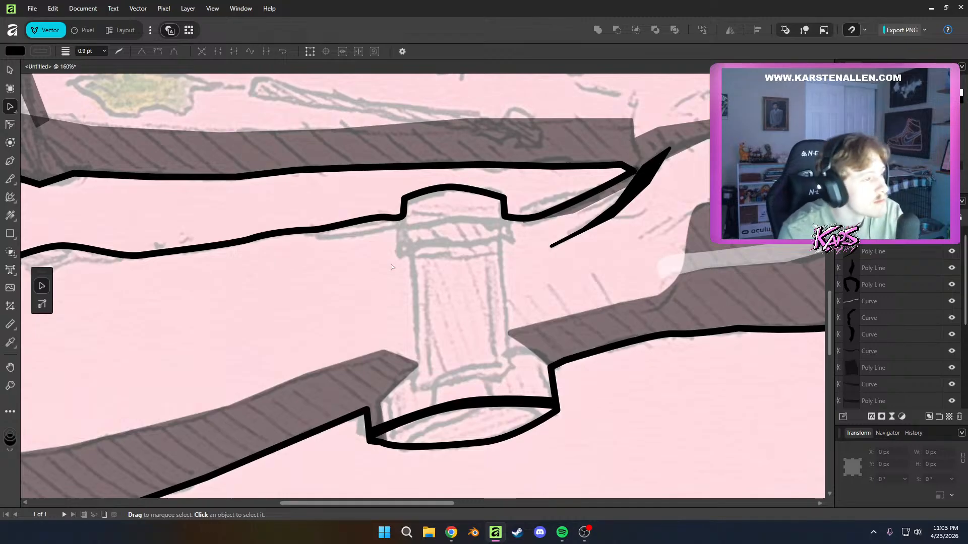
key("p")
left_click(391, 218)
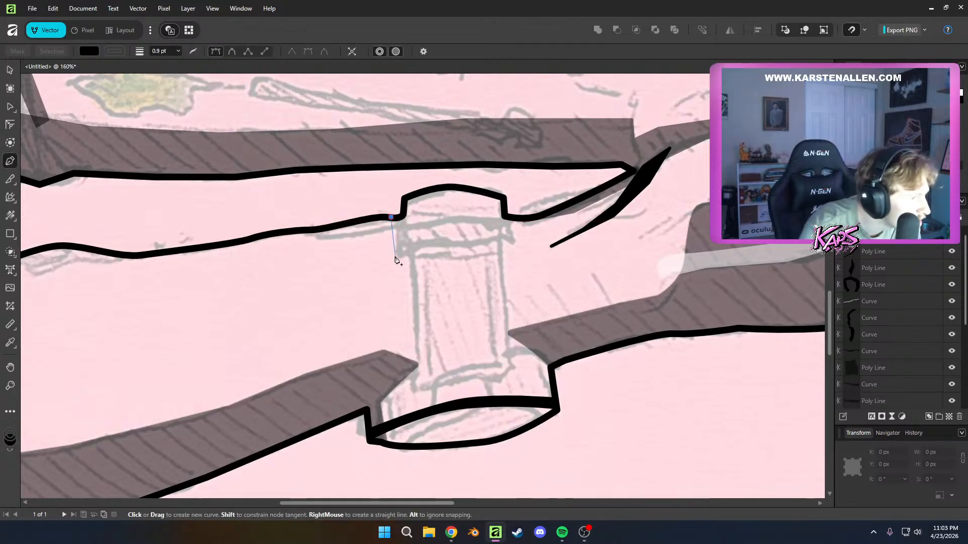
left_click(398, 256)
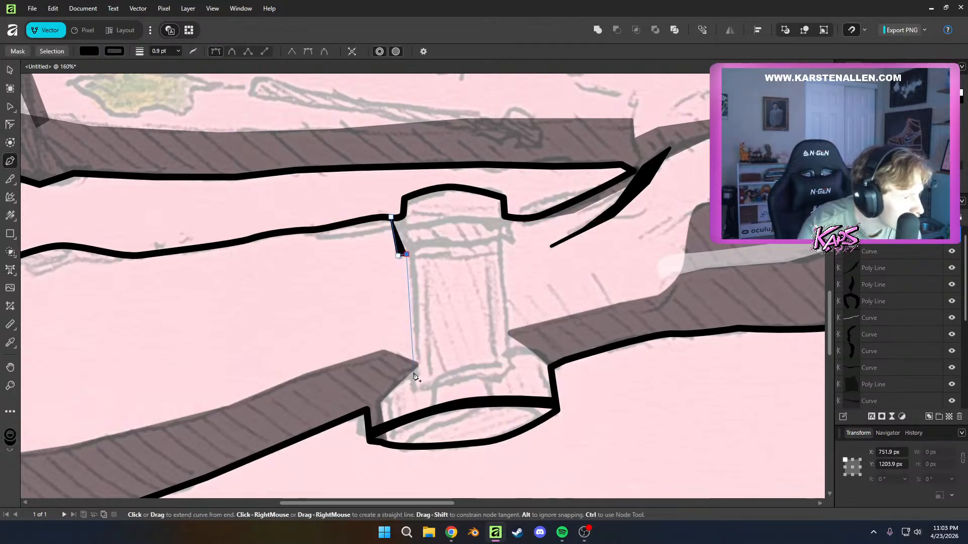
left_click_drag(414, 374, 413, 386)
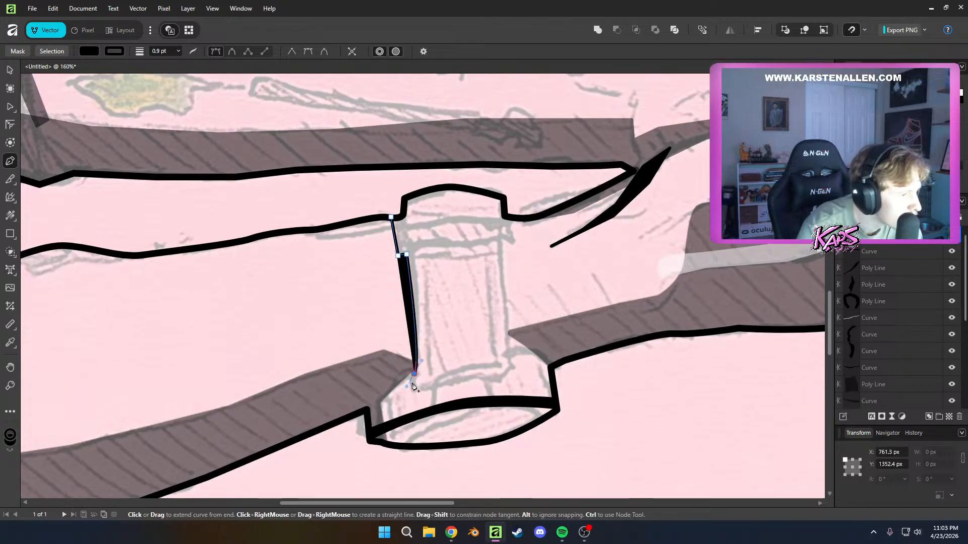
left_click(437, 381)
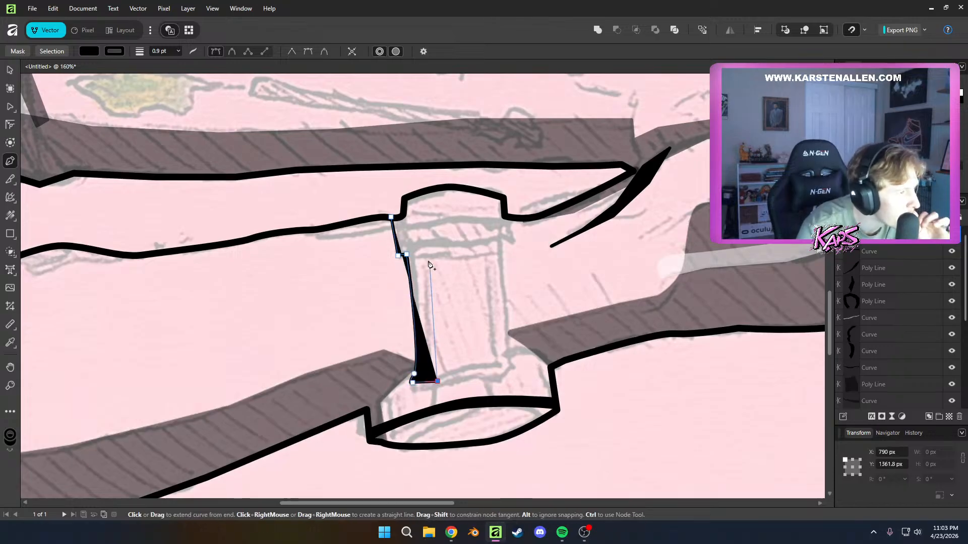
left_click(427, 247)
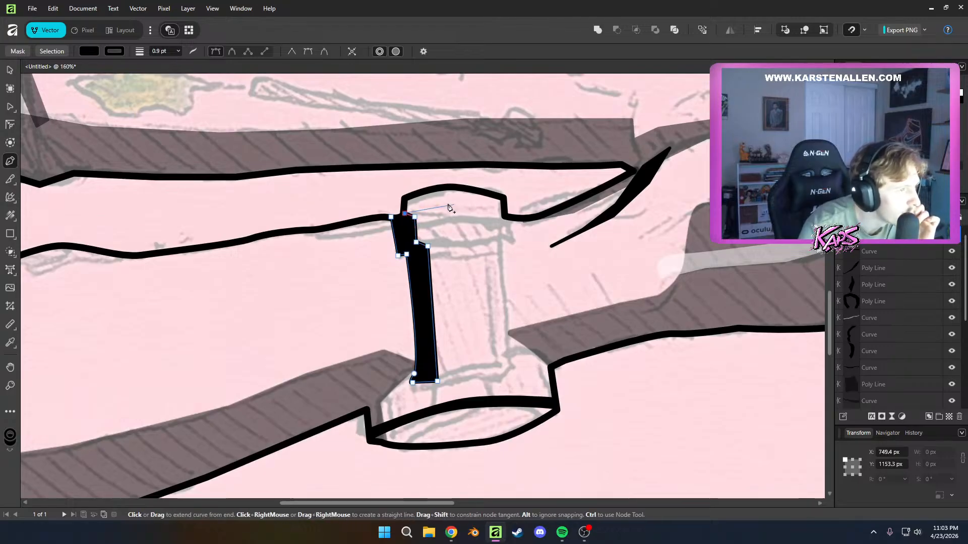
Continue the black band shape over the arched top of the watch, close it at its starting node, and deselect it
left_click_drag(412, 205, 462, 202)
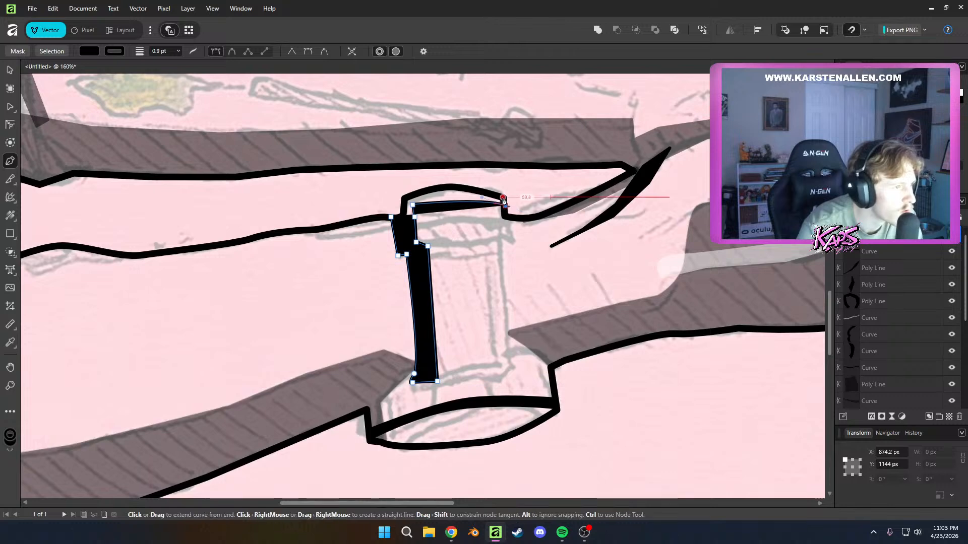
left_click(457, 186)
left_click(433, 188)
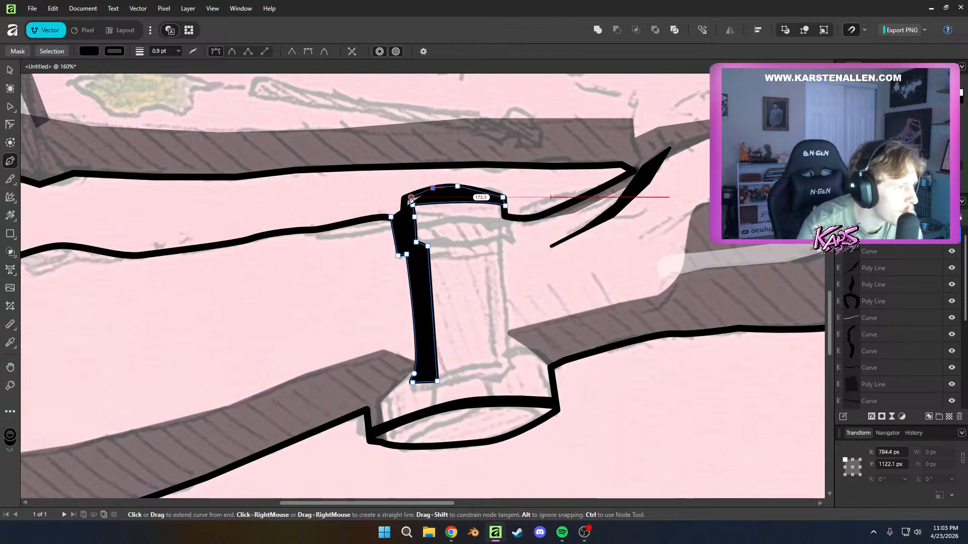
left_click(410, 197)
left_click(406, 197)
left_click(406, 211)
left_click(401, 216)
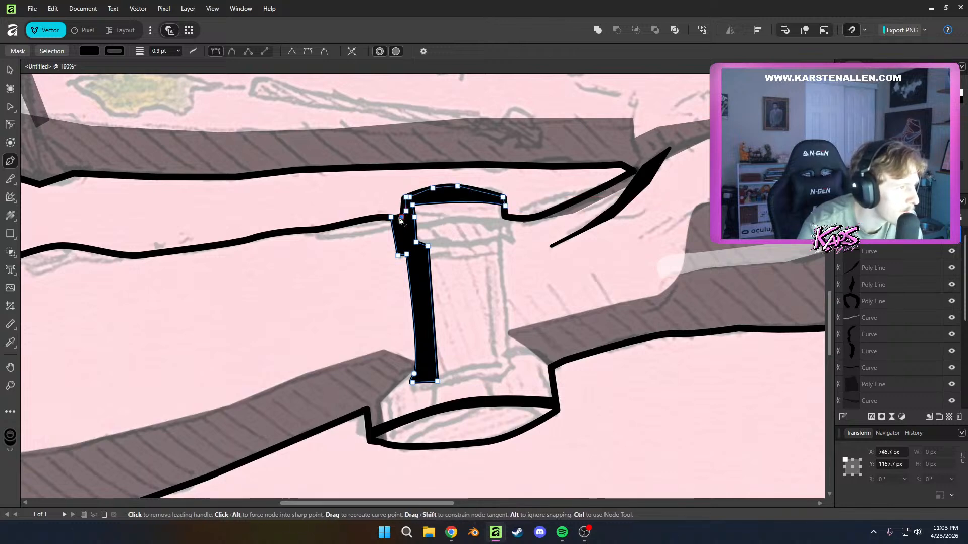
left_click(391, 217)
key("a")
left_click(475, 285)
Draw a closed black curved shape along the upper edge of the watch case, from the arm shadow to the right outline corner, and deselect it
scroll(479, 291, "down", 9)
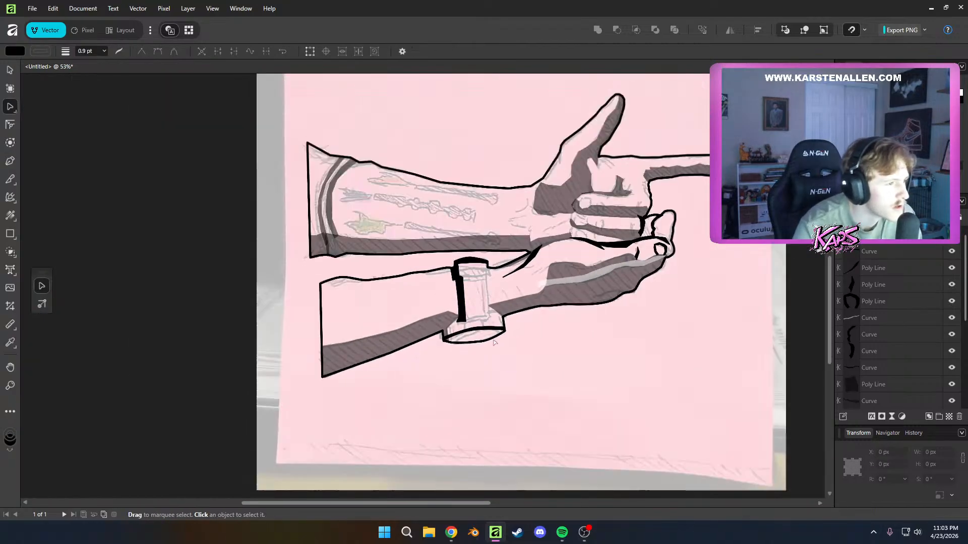
scroll(553, 407, "up", 9)
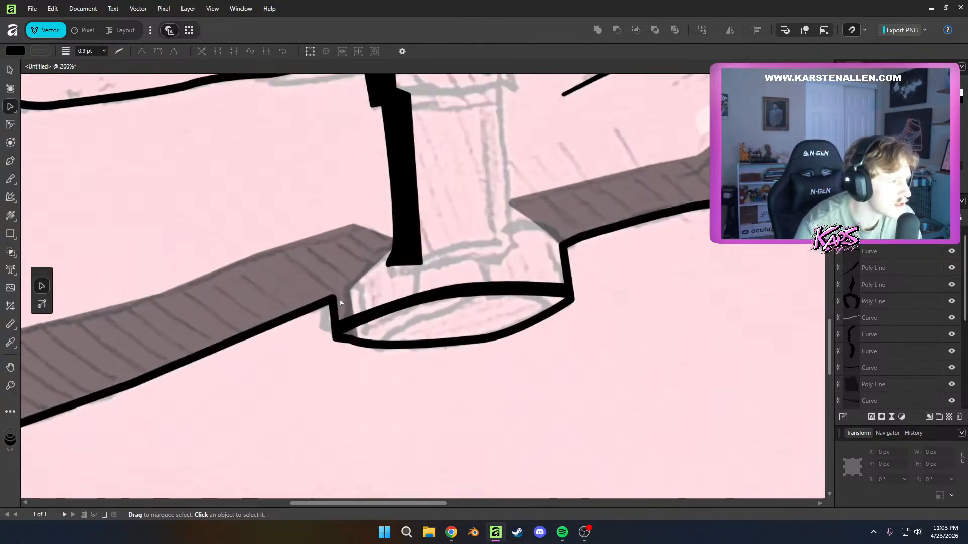
key("p")
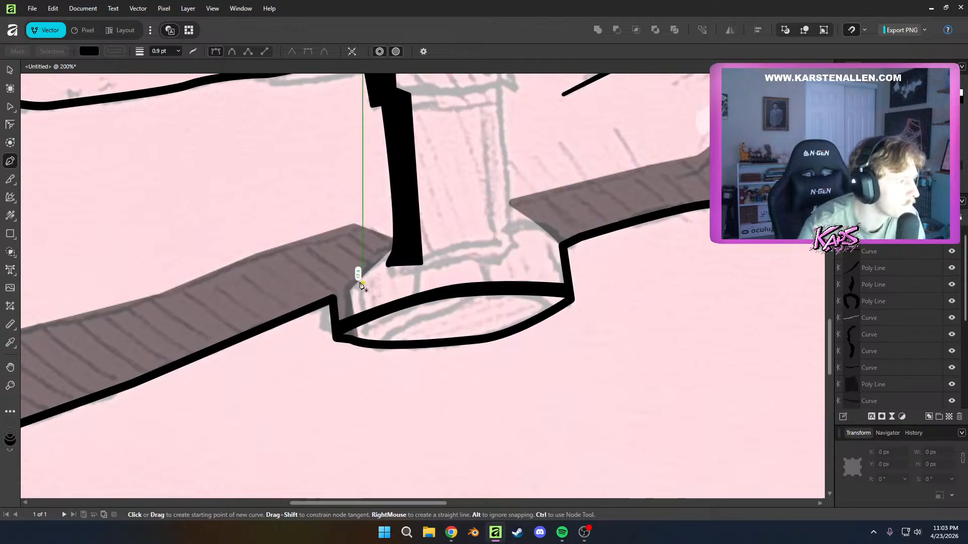
left_click_drag(353, 279, 351, 277)
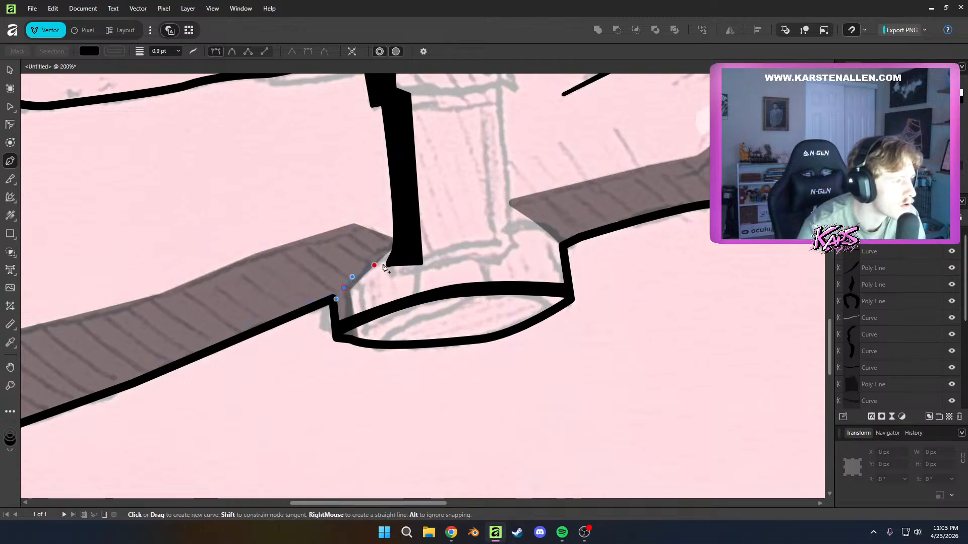
left_click_drag(424, 256, 426, 254)
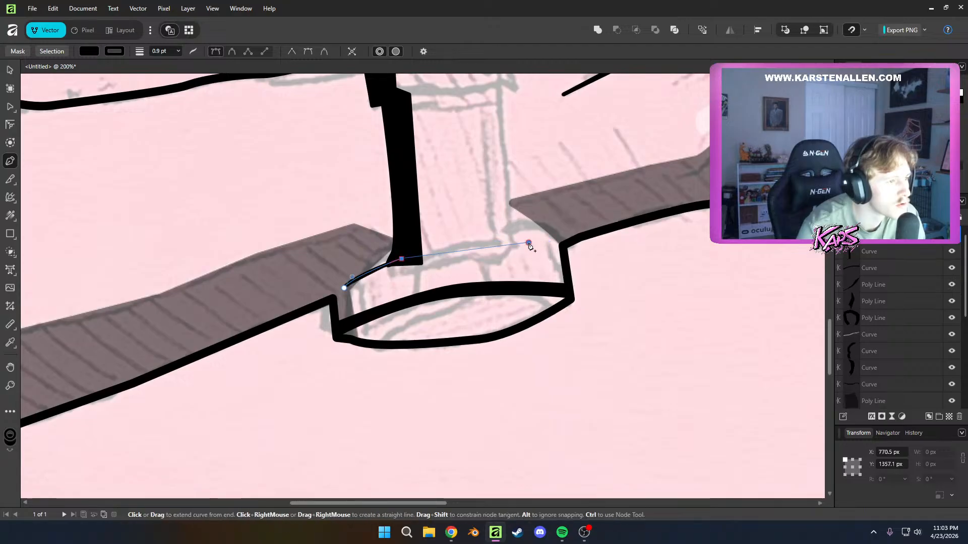
left_click_drag(528, 244, 559, 248)
left_click(563, 244)
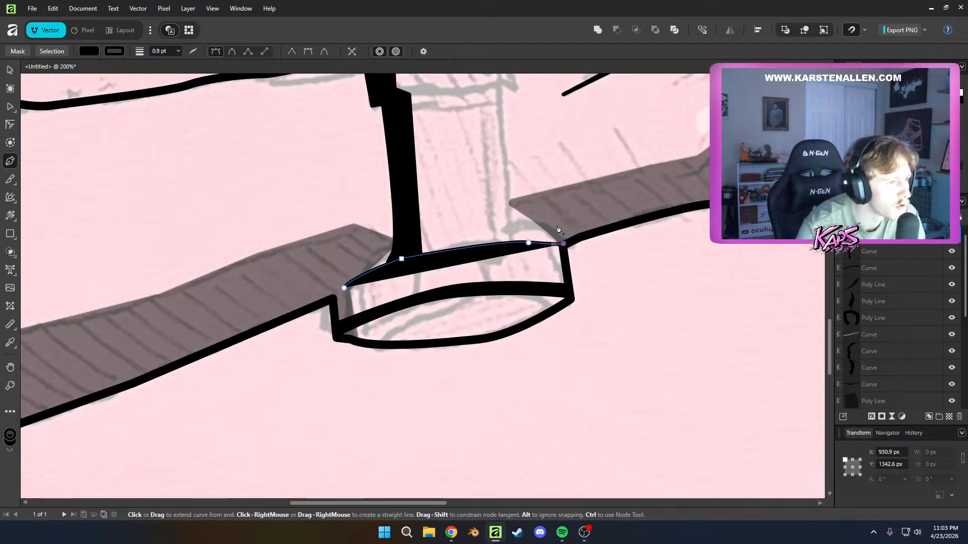
left_click(557, 225)
left_click(418, 248)
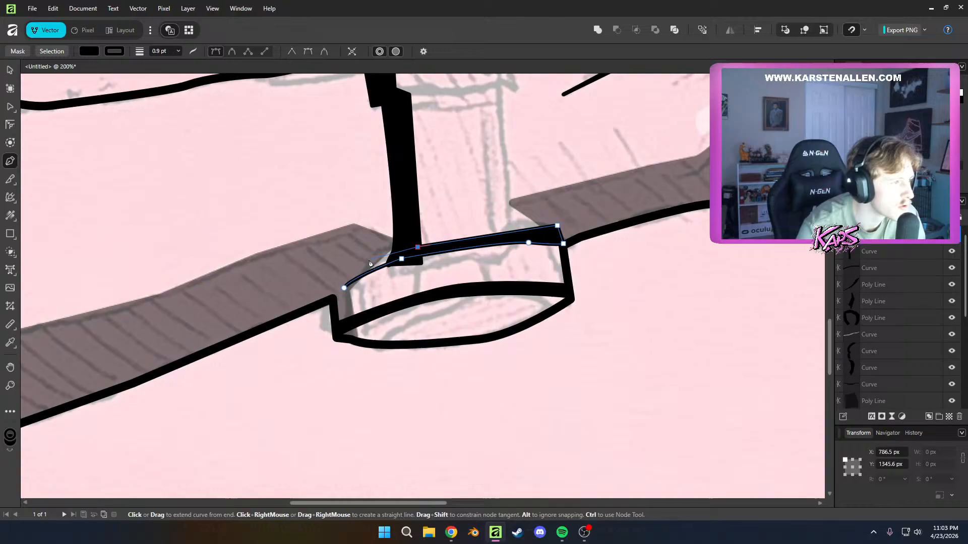
left_click(344, 288)
key("a")
left_click(498, 288)
scroll(509, 317, "down", 6)
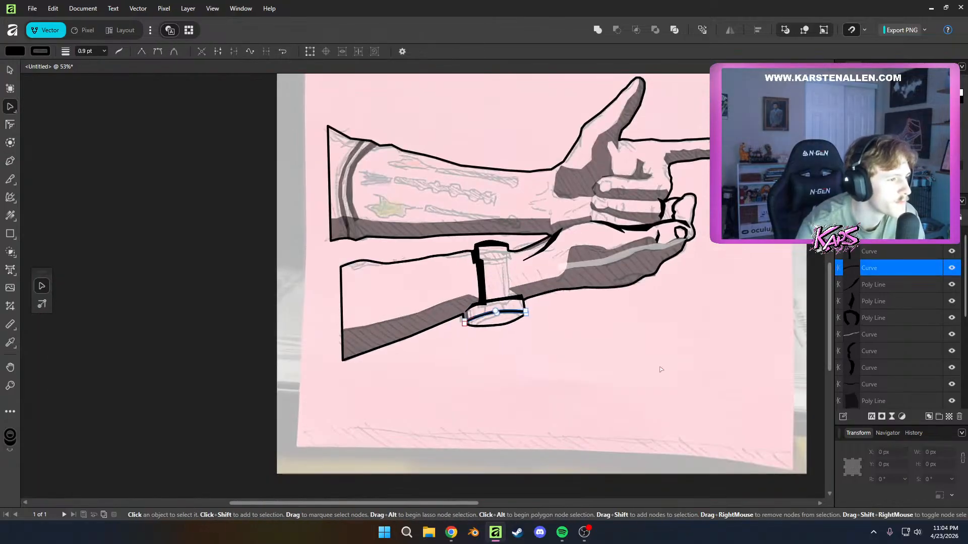
left_click(650, 370)
scroll(484, 332, "up", 5)
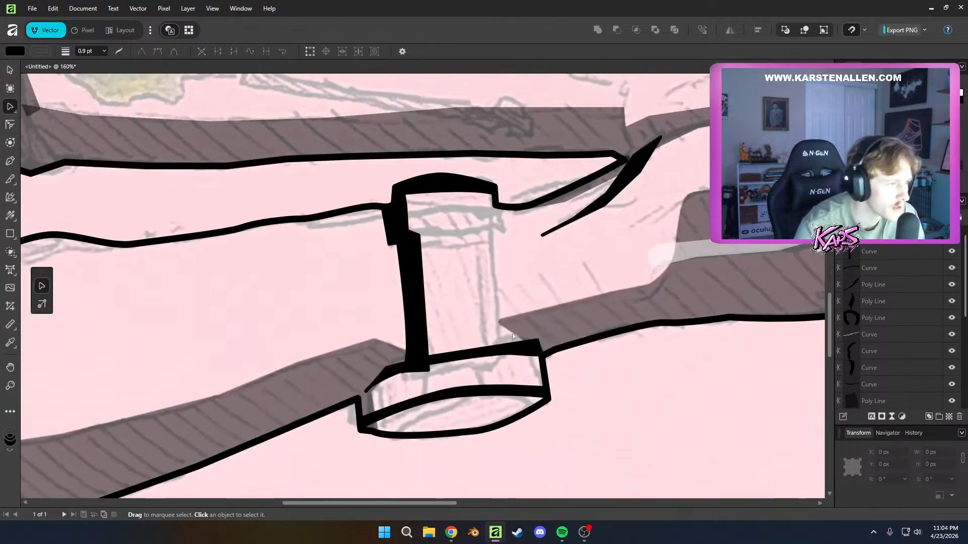
key("p")
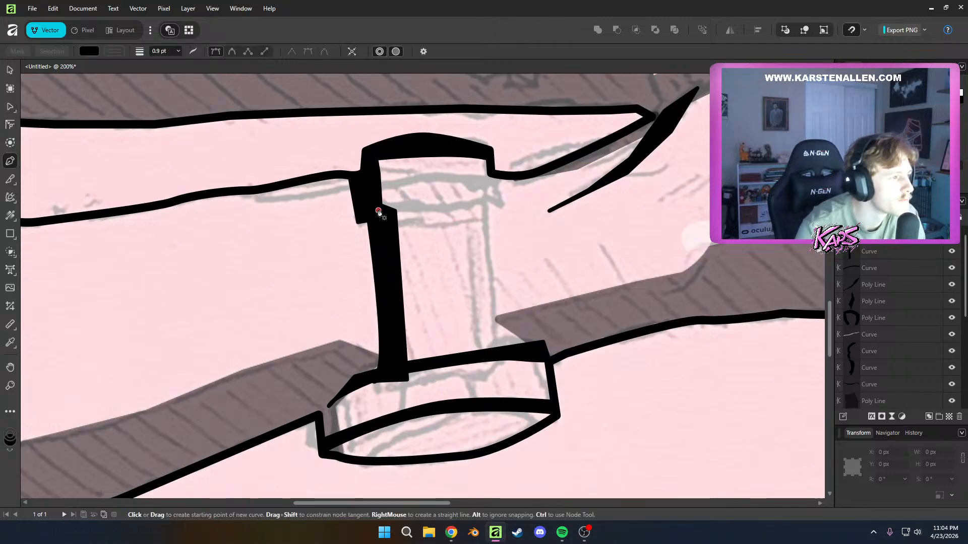
left_click_drag(413, 215, 389, 211)
left_click(405, 210)
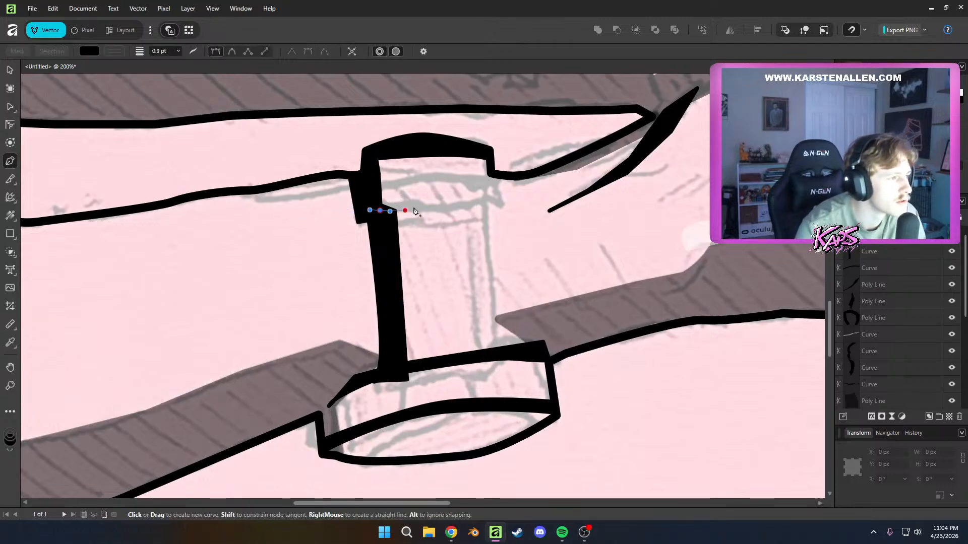
left_click(453, 211)
left_click(492, 212)
key("ctrl+z")
key("ctrl+z")
left_click(491, 211)
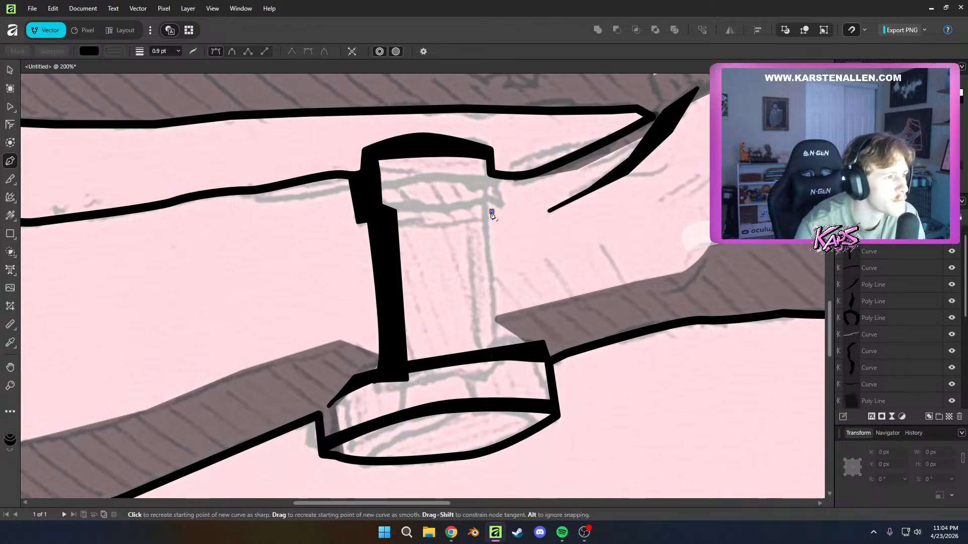
Draw a closed thin black bar across the watch band a short distance below its arched top
left_click(394, 212)
left_click(424, 210)
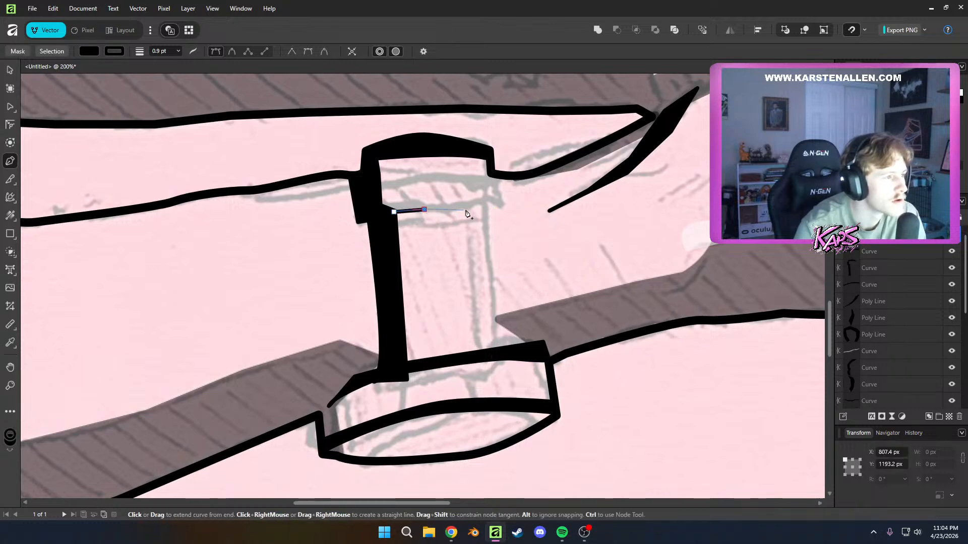
left_click(492, 211)
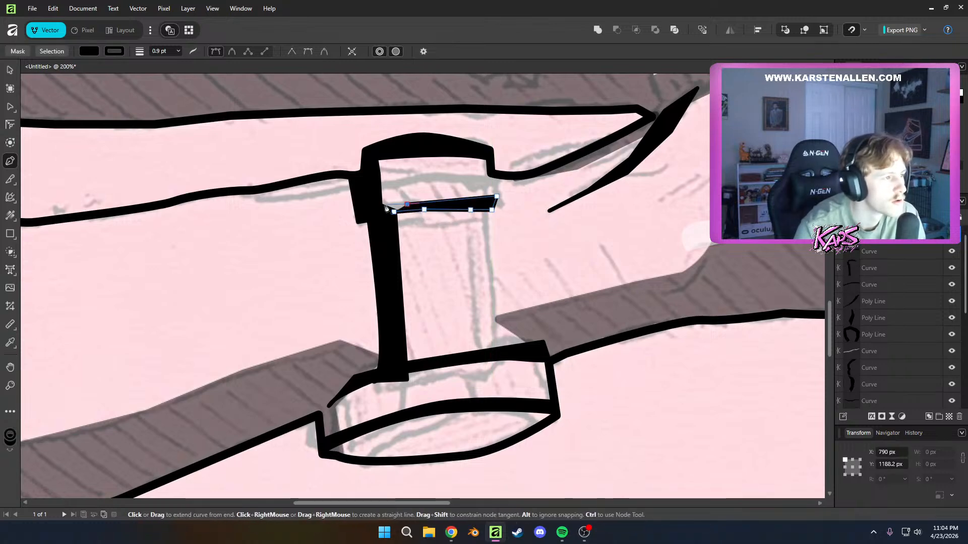
key("a")
scroll(454, 265, "up", 3)
scroll(454, 265, "right", 2)
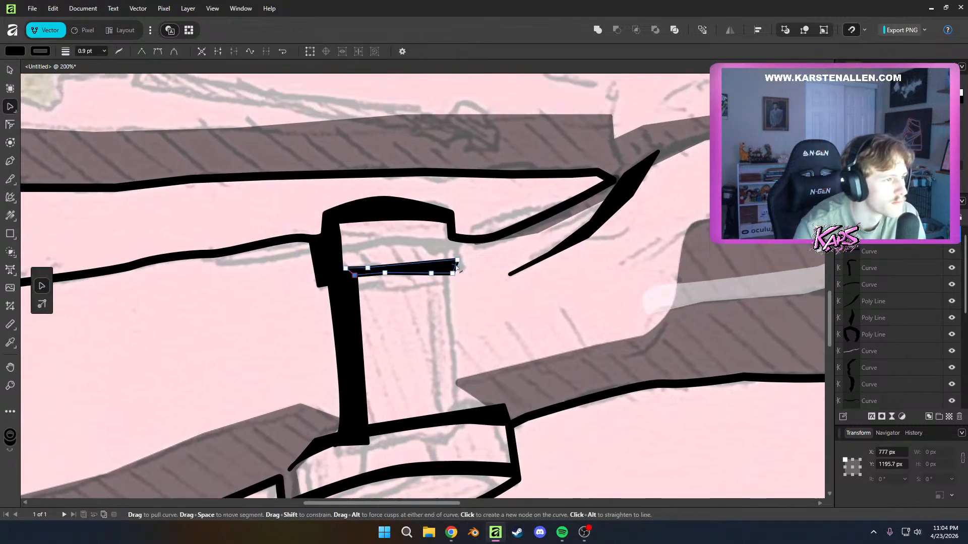
Draw a closed black shape down the watch band's right edge, from the arm outline past the crossbar to the case, and deselect it
key("p")
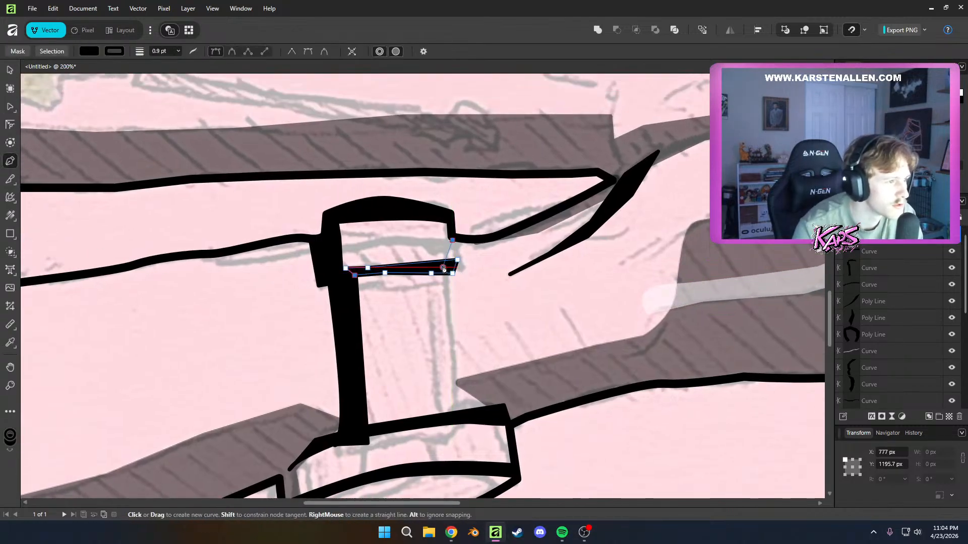
left_click(443, 267)
left_click(438, 283)
left_click(452, 322)
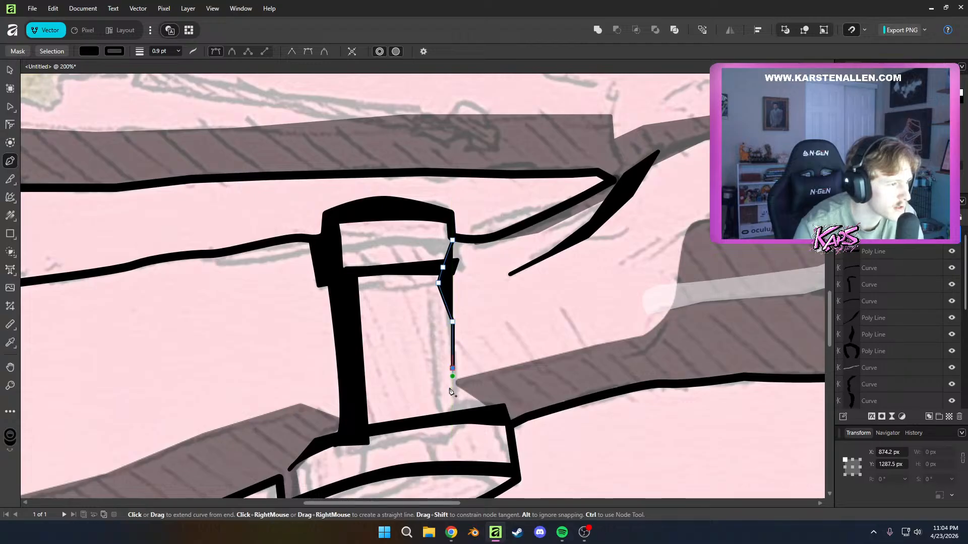
left_click(464, 409)
left_click(463, 335)
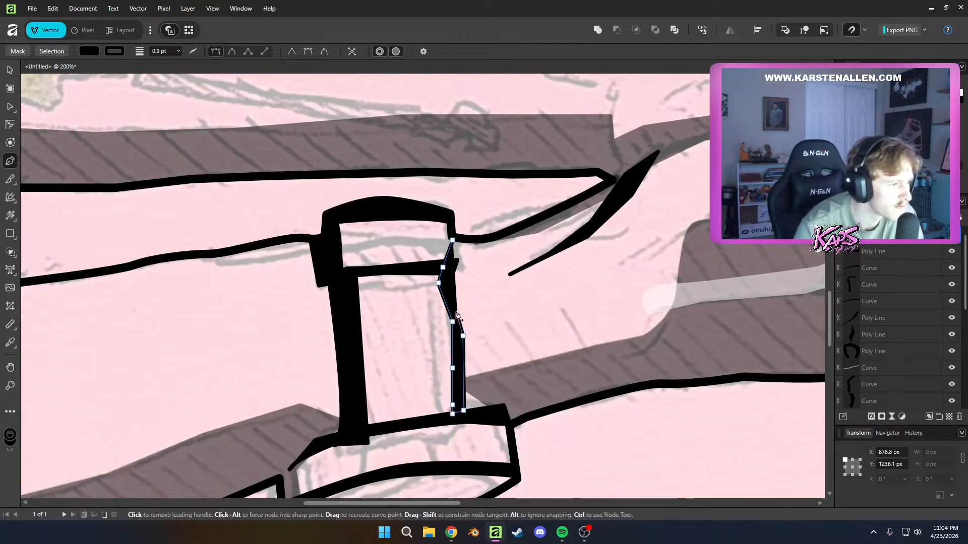
left_click(457, 316)
left_click(458, 261)
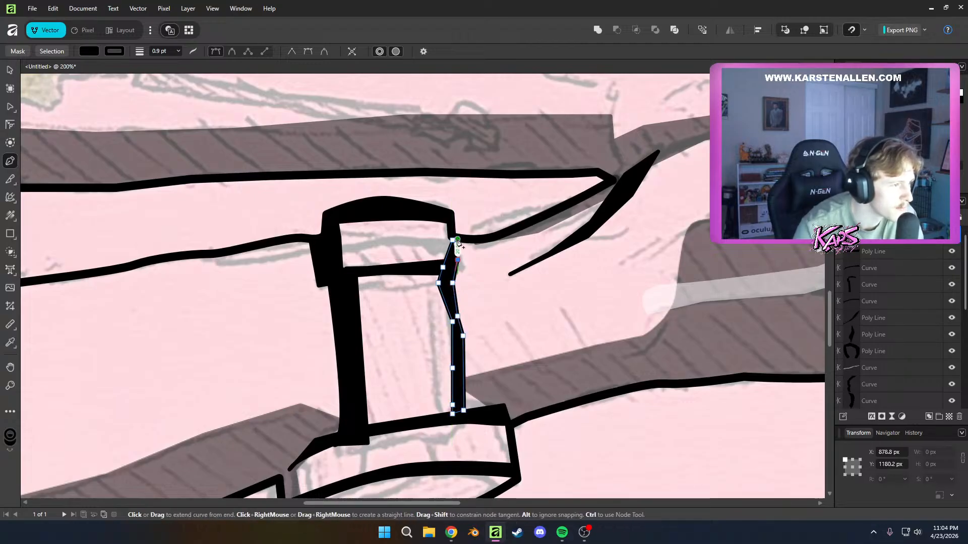
left_click(458, 241)
key("a")
left_click(526, 401)
Examine the black watch band, crossbar and case shapes against the sketch, checking the nodes of the crossbar and the case's upper edge
scroll(526, 402, "down", 4)
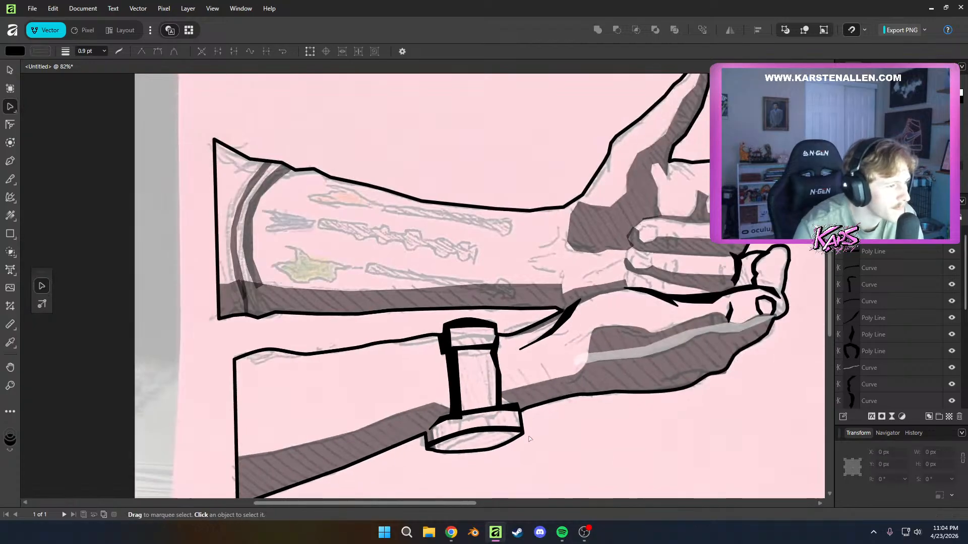
scroll(529, 438, "up", 5)
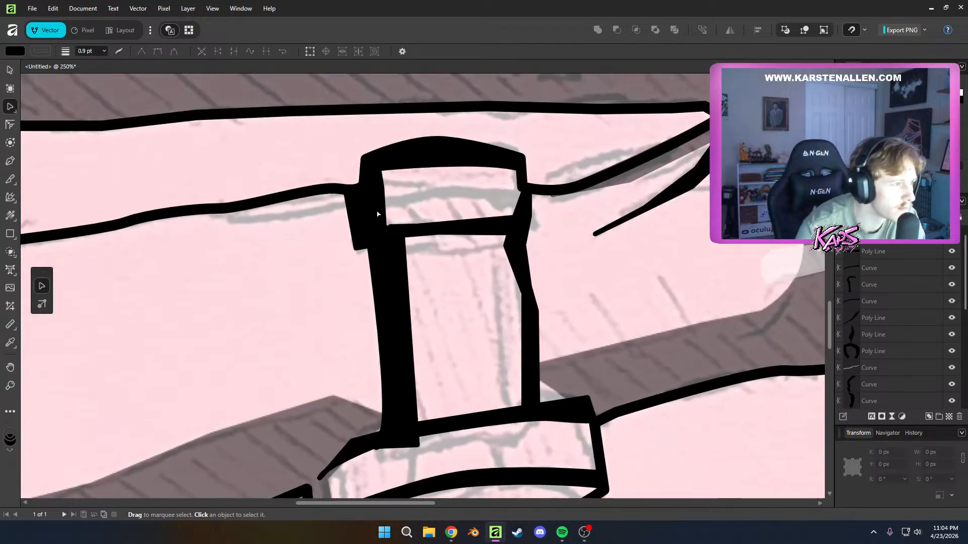
left_click(396, 231)
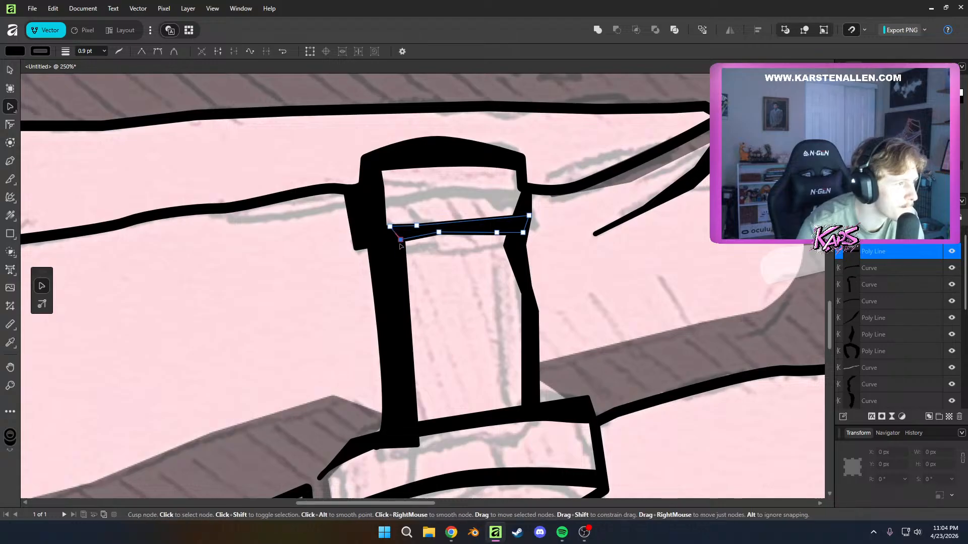
left_click(443, 268)
scroll(443, 268, "down", 4)
scroll(483, 382, "up", 5)
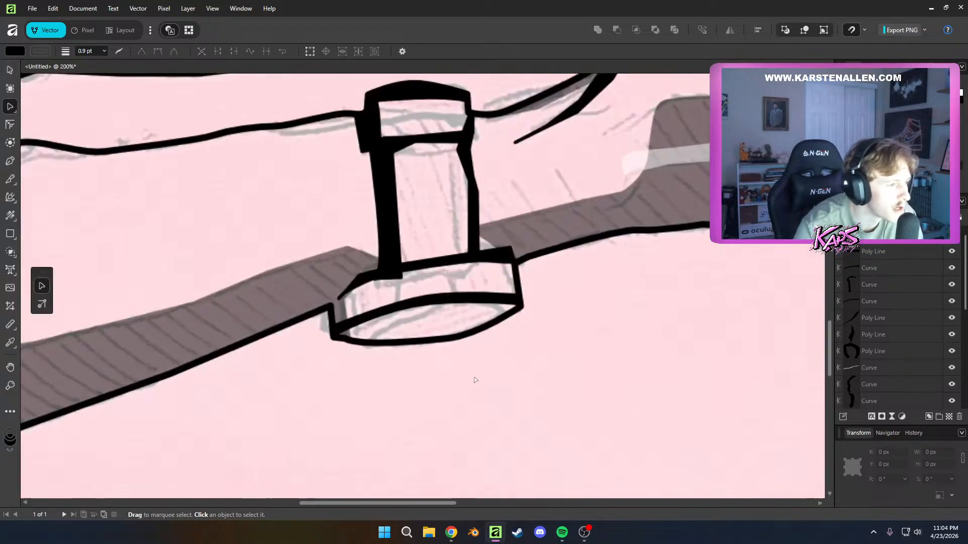
left_click(343, 278)
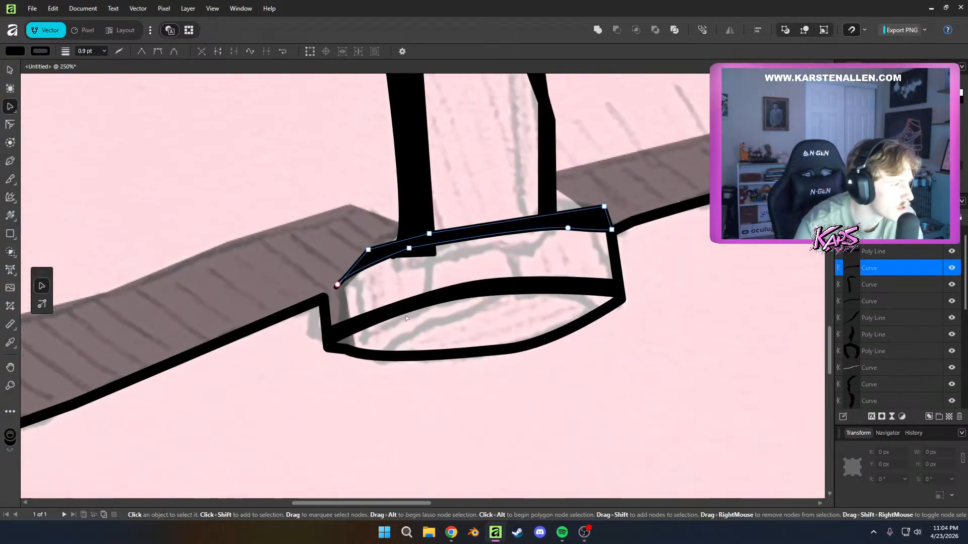
left_click(386, 286)
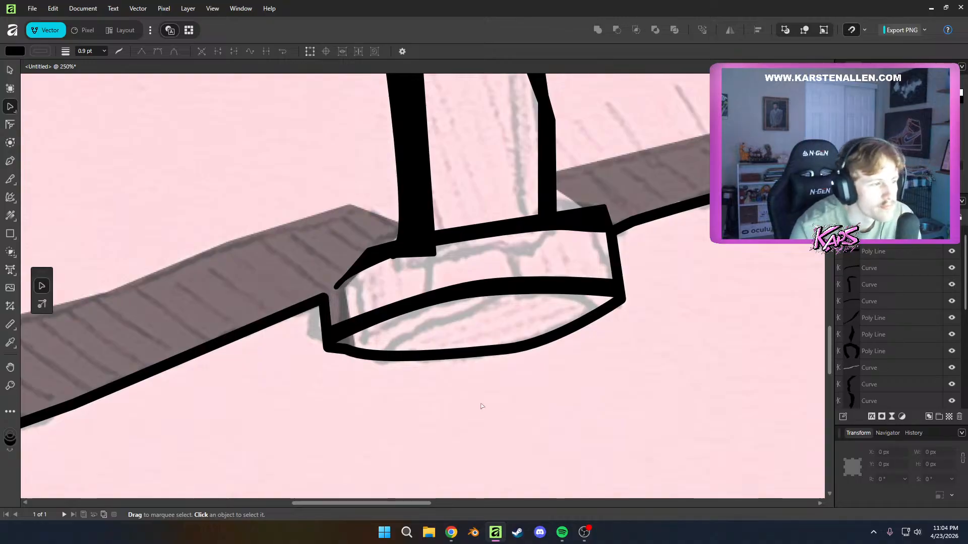
scroll(504, 373, "down", 5)
scroll(641, 341, "up", 5)
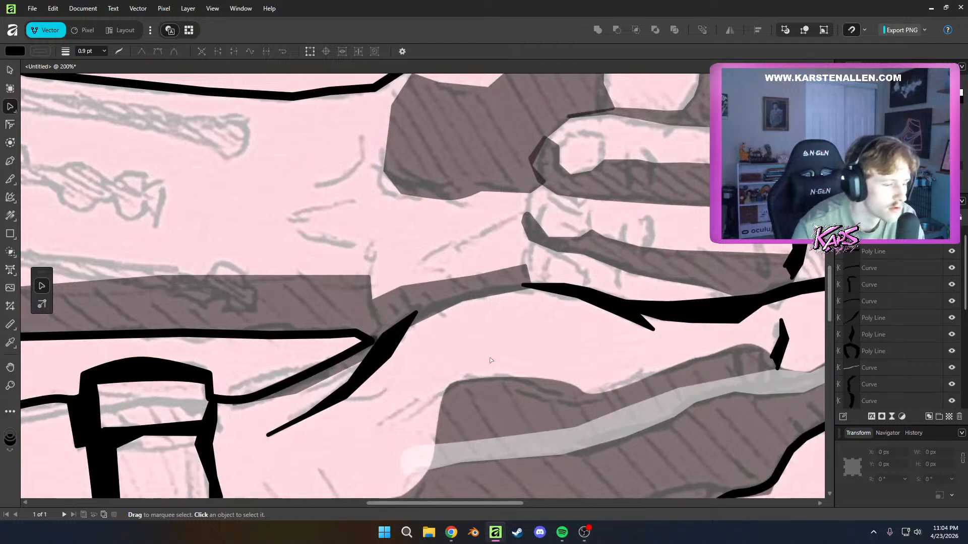
Draw a closed slender black crease across the palm, tapering up to the base of the lowest curled finger, and deselect it
key("p")
left_click_drag(417, 261, 450, 244)
left_click(451, 242)
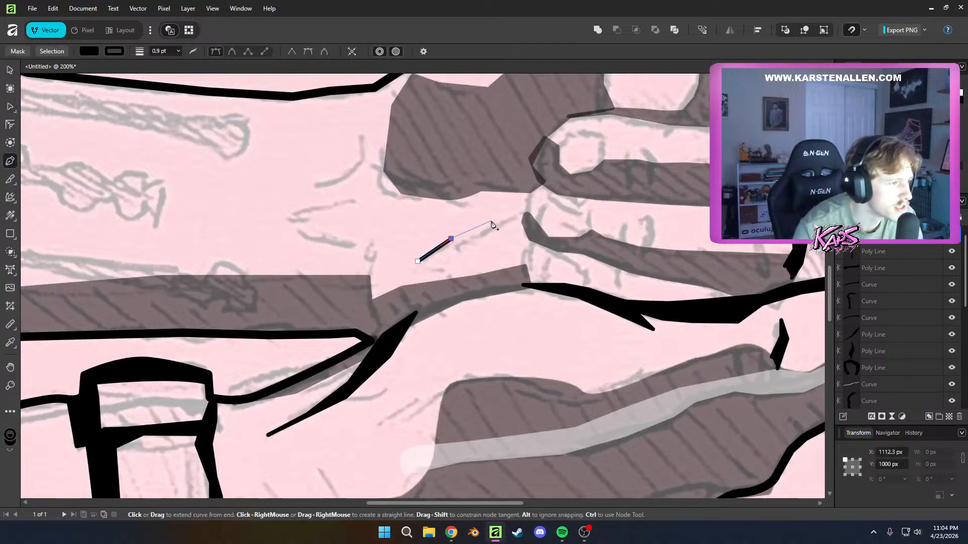
left_click(525, 208)
left_click(511, 221)
left_click(473, 239)
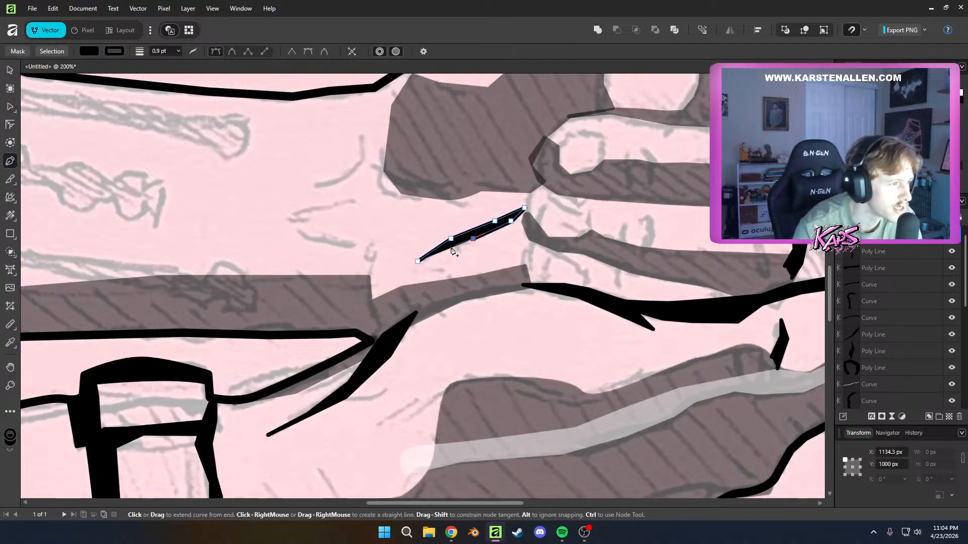
left_click(418, 262)
key("a")
left_click(478, 267)
Examine the nodes of the new palm crease and of the lowest curled finger's shadow against the sketch
left_click_drag(479, 262, 435, 330)
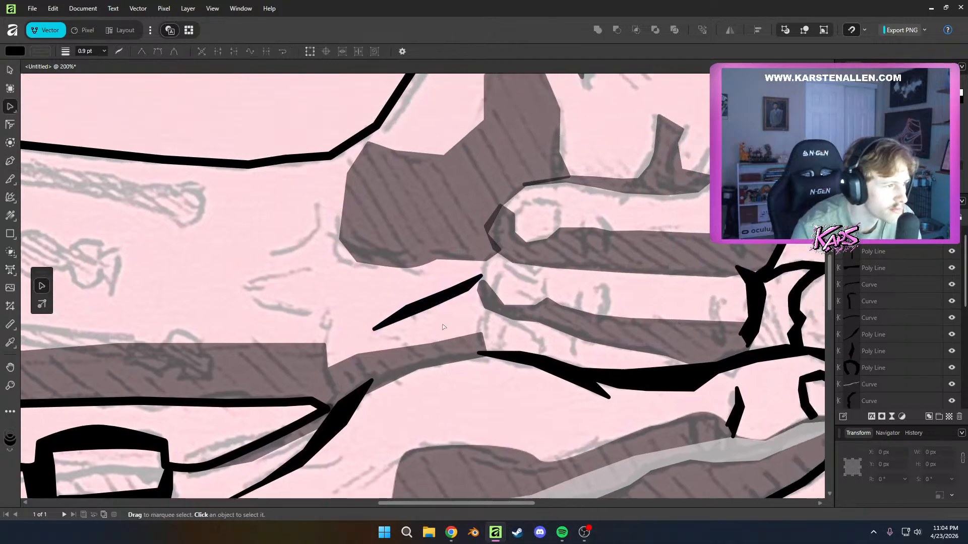
left_click(436, 303)
left_click(428, 307)
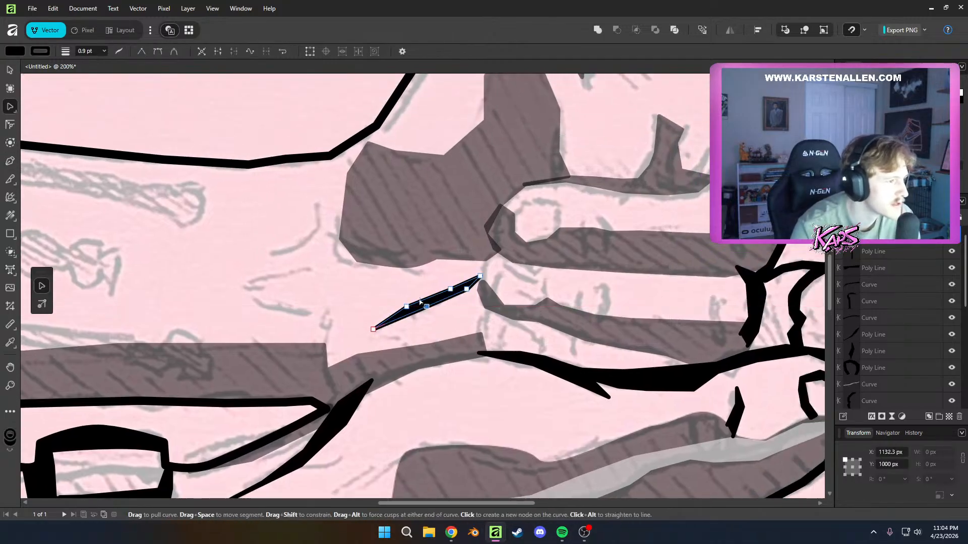
left_click_drag(534, 273, 456, 287)
scroll(456, 288, "up", 1)
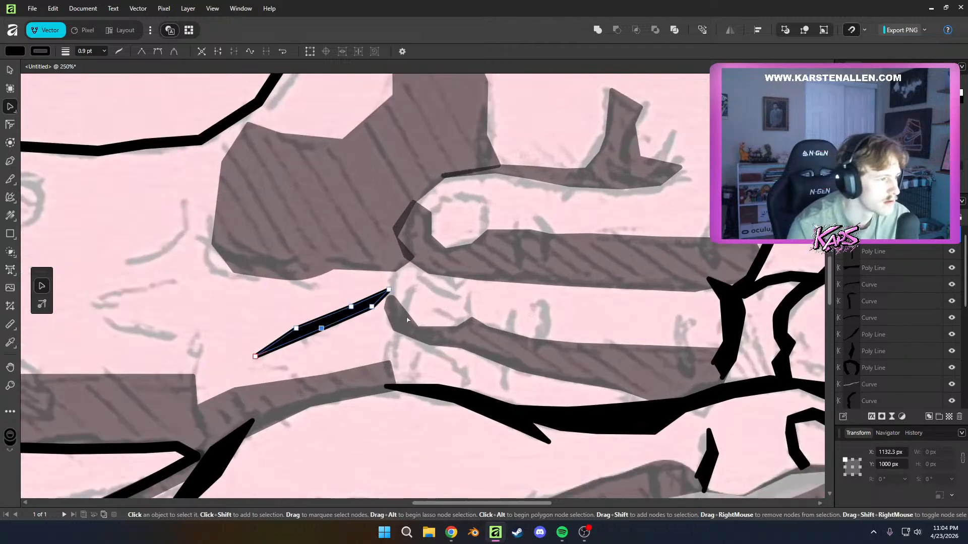
left_click(403, 311)
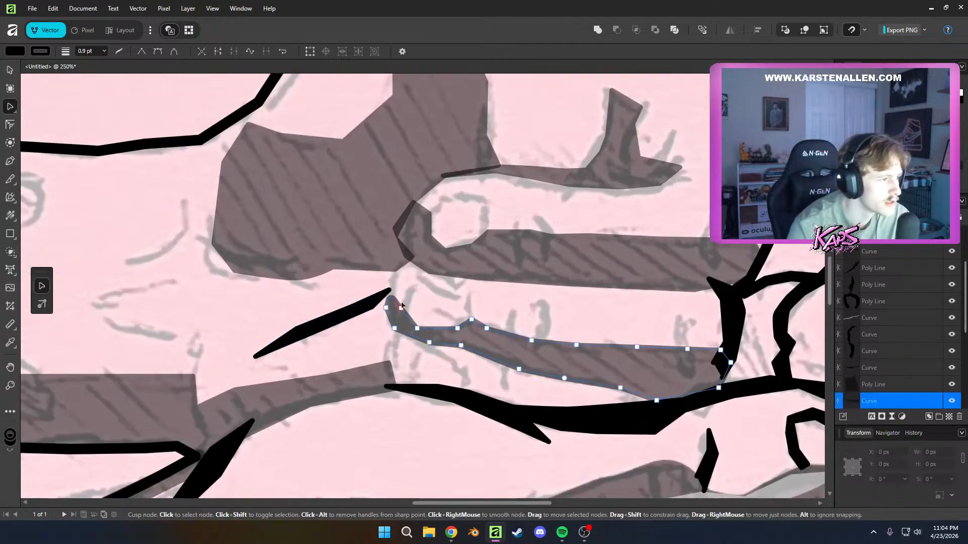
key("Escape")
Trace the inner edge of the upper hand's fingernail in black and make the unfinished shape's fill fully transparent
key("p")
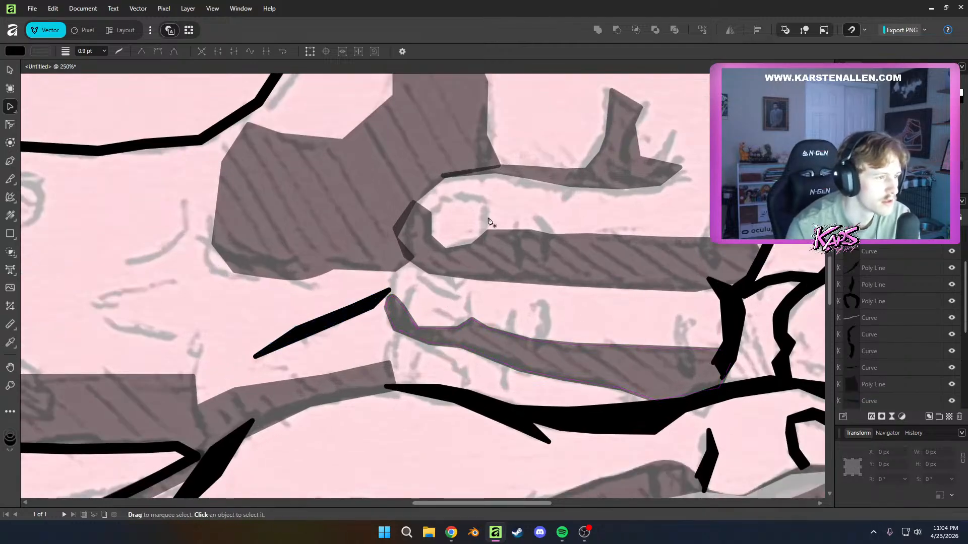
left_click(484, 231)
left_click(484, 206)
left_click(472, 195)
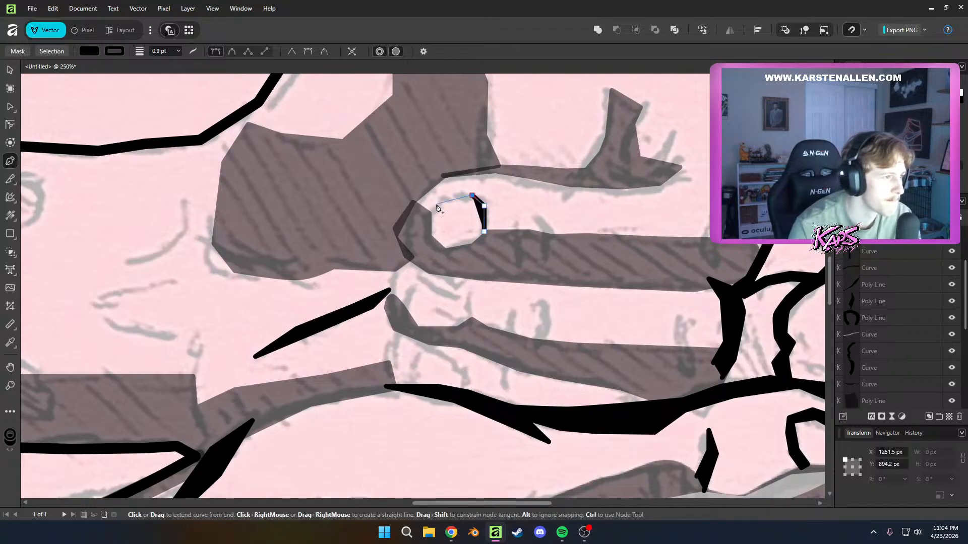
left_click(427, 213)
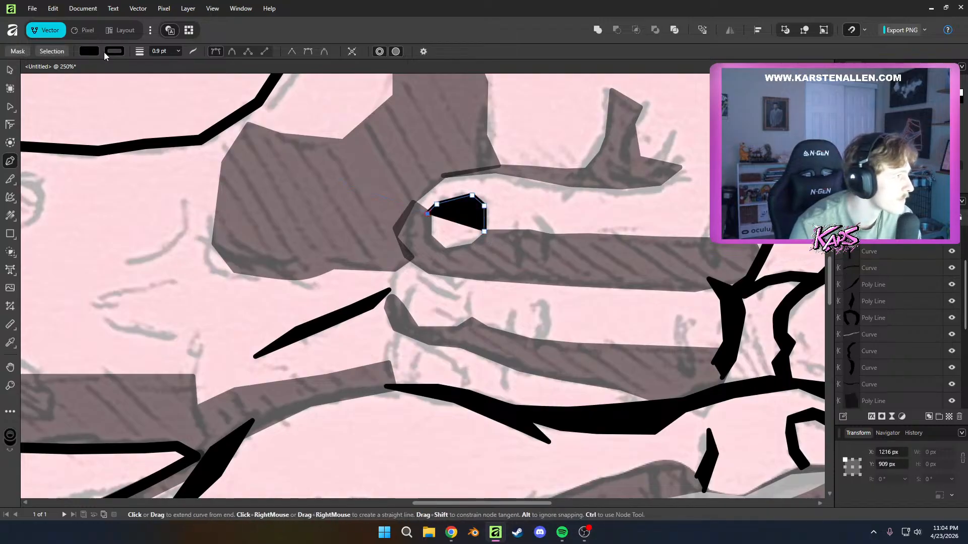
left_click(105, 52)
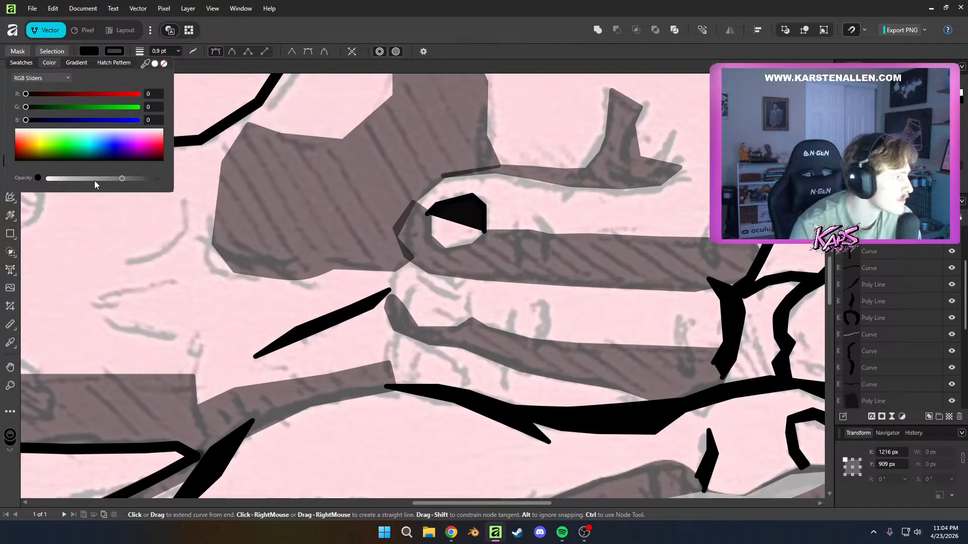
left_click_drag(95, 182, 14, 179)
left_click(525, 171)
key("ctrl+z")
Complete the fingernail outline as a closed shape by tracing its outer edge back to the starting point
left_click(439, 196)
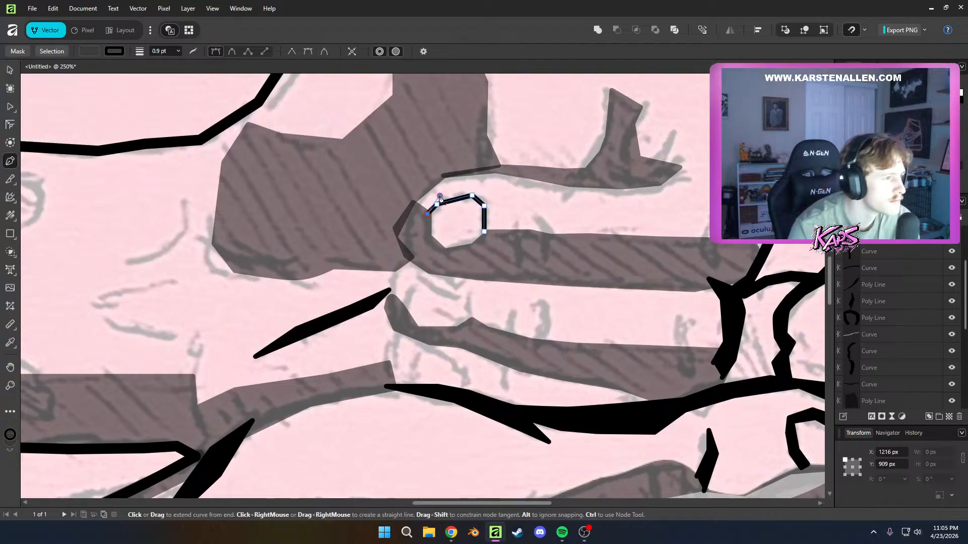
left_click(485, 231)
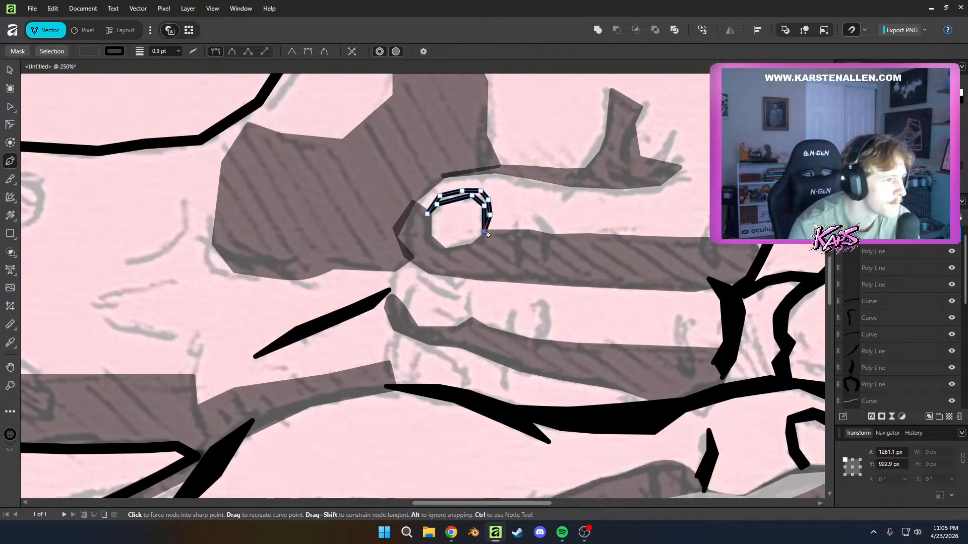
key("a")
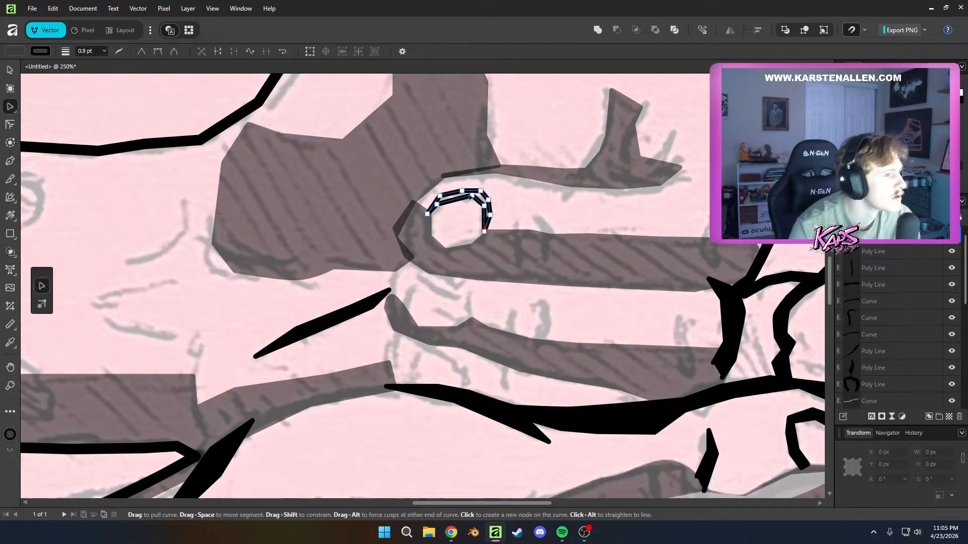
Make the fingernail outline's fill opaque black and deselect the shape
left_click(23, 52)
left_click_drag(71, 155, 1, 195)
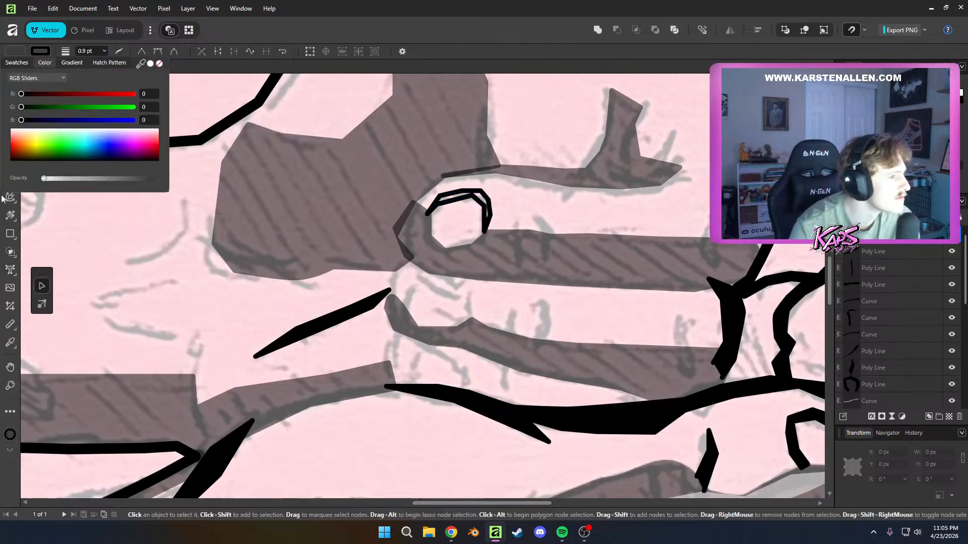
left_click_drag(76, 180, 36, 180)
left_click(479, 201)
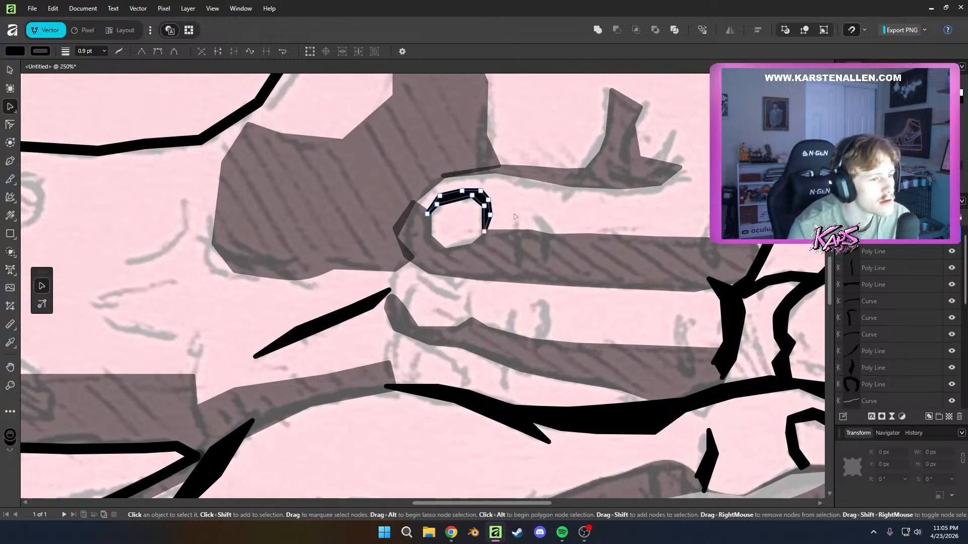
key("ctrl+d")
Examine both arms and hands for sketch details still lacking black shapes, from the sleeve and forearm to the fingertips
scroll(647, 286, "down", 5)
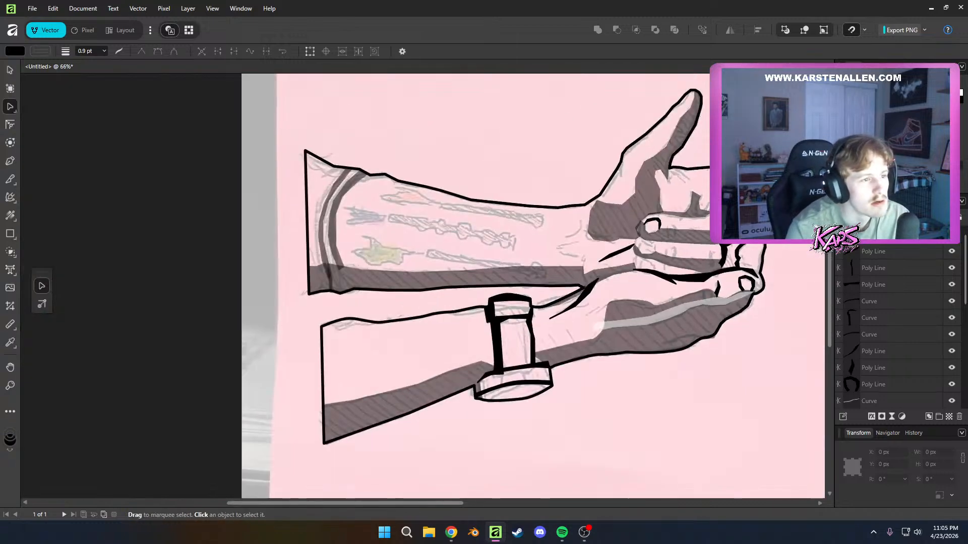
left_click_drag(749, 246, 646, 296)
scroll(688, 331, "up", 5)
scroll(724, 395, "down", 4)
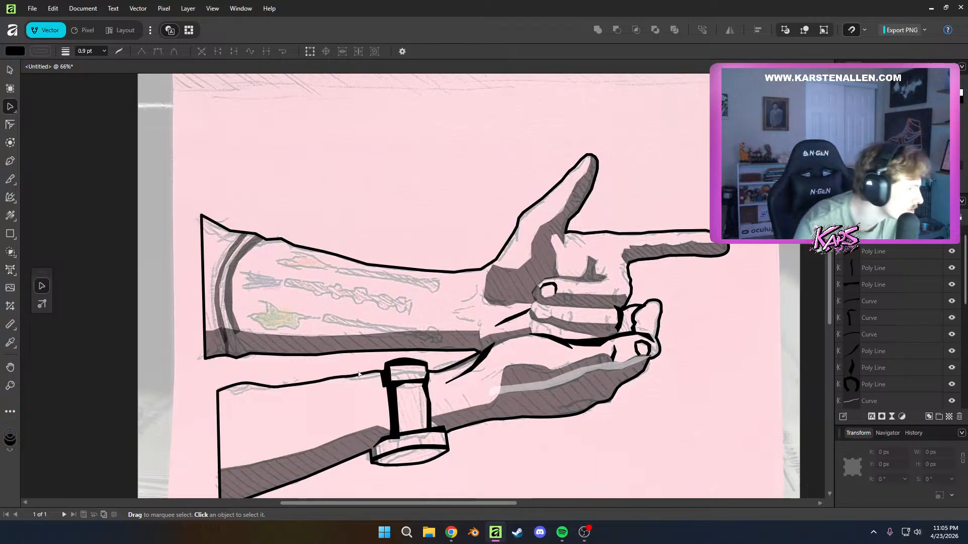
scroll(283, 353, "up", 4)
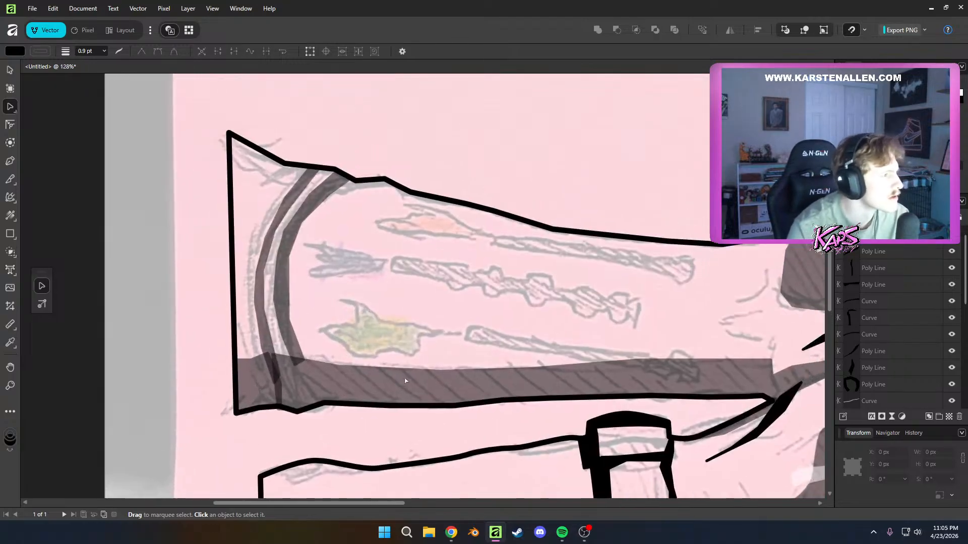
scroll(488, 347, "right", 3)
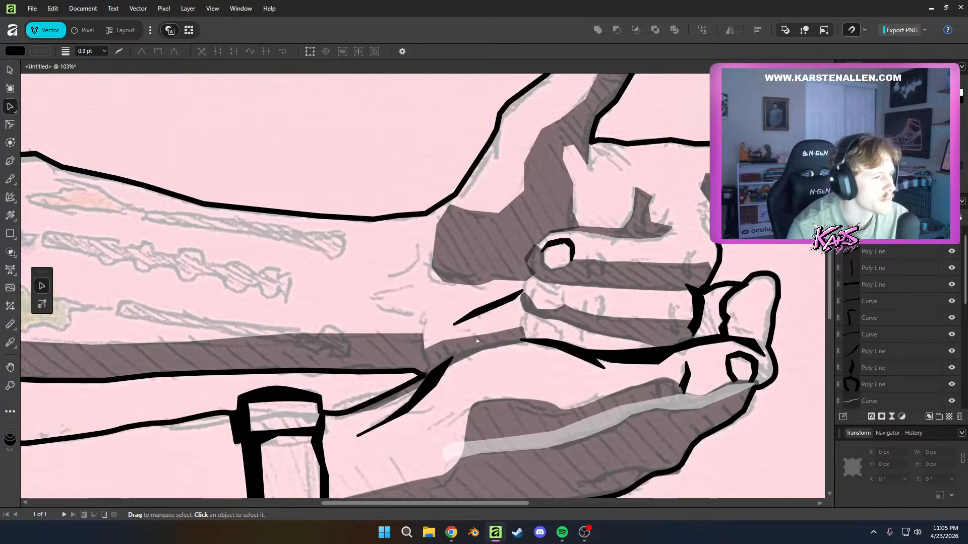
scroll(477, 341, "down", 4)
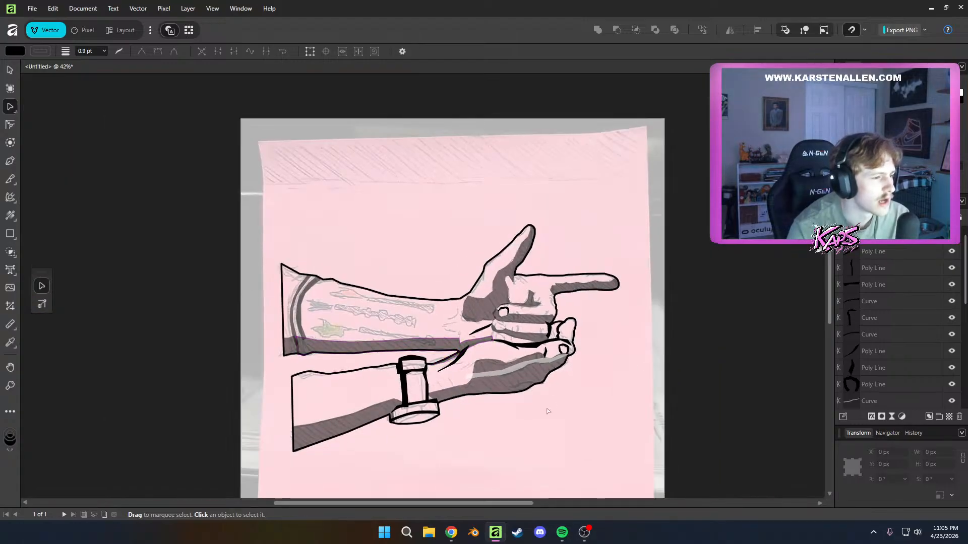
scroll(564, 348, "up", 8)
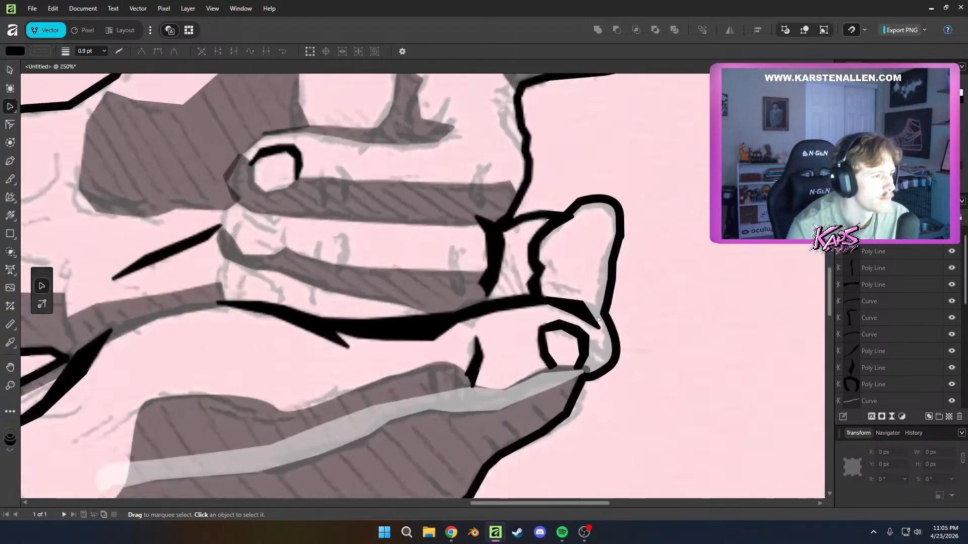
scroll(597, 319, "up", 3)
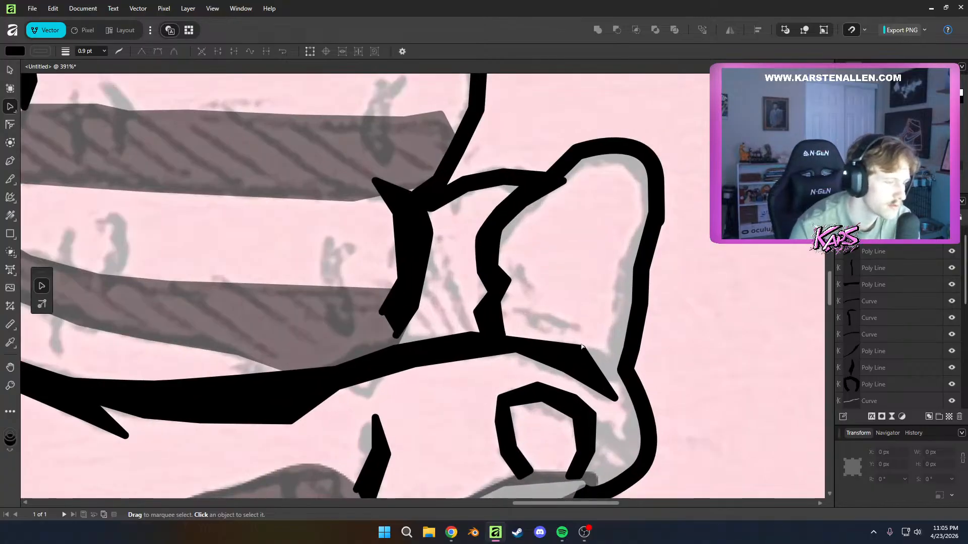
Draw a closed black wedge beside the vertical black shape at the curled fingertips, widening down to the lower hand's outline
key("p")
left_click(427, 236)
left_click(434, 279)
left_click(455, 312)
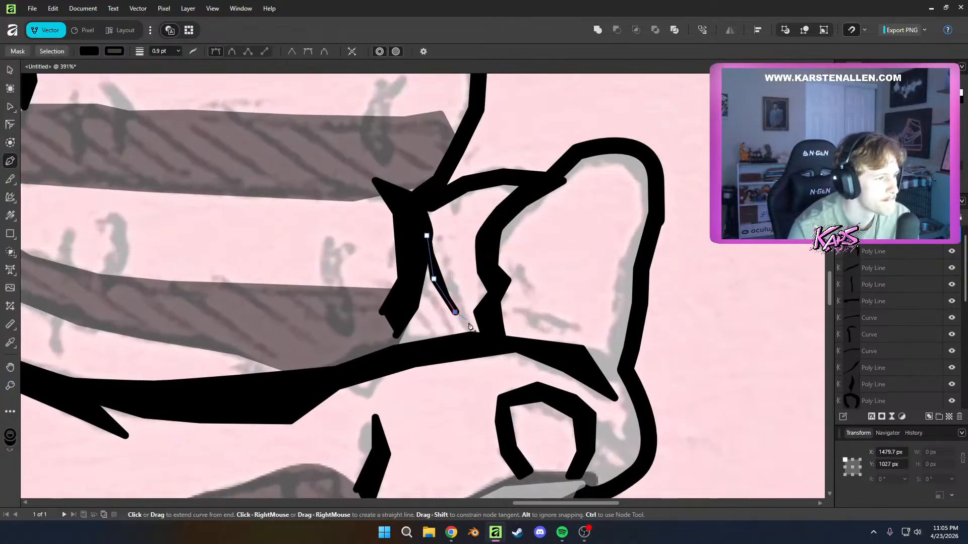
left_click(475, 330)
left_click(426, 344)
left_click(385, 348)
left_click(427, 236)
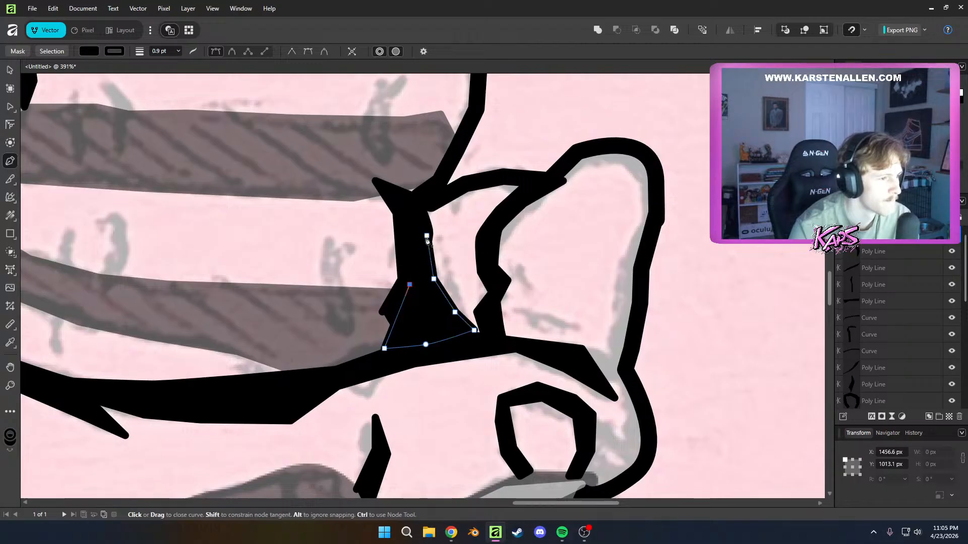
Draw a small closed black crease inside the base of the rounded fingertip, extending from the jagged black shape
left_click(538, 319)
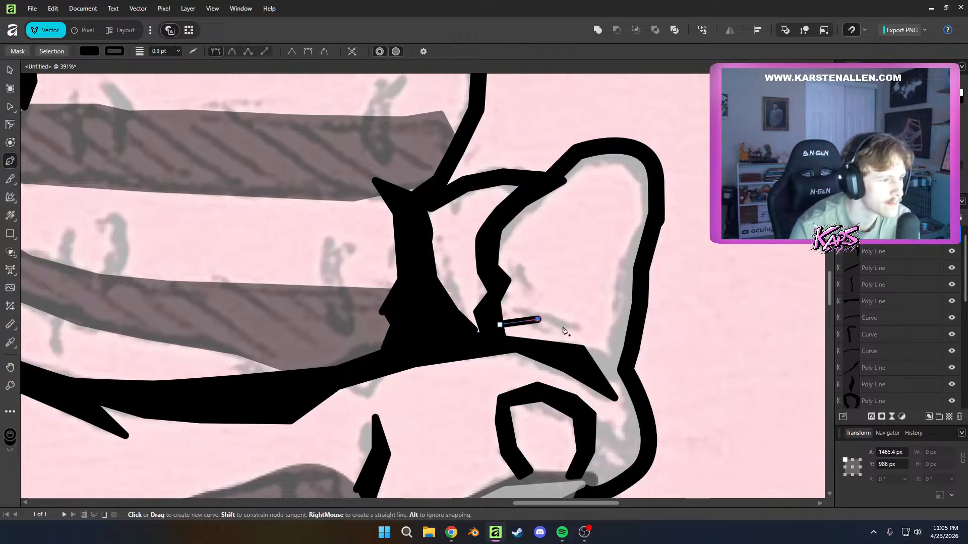
left_click(569, 329)
left_click(499, 326)
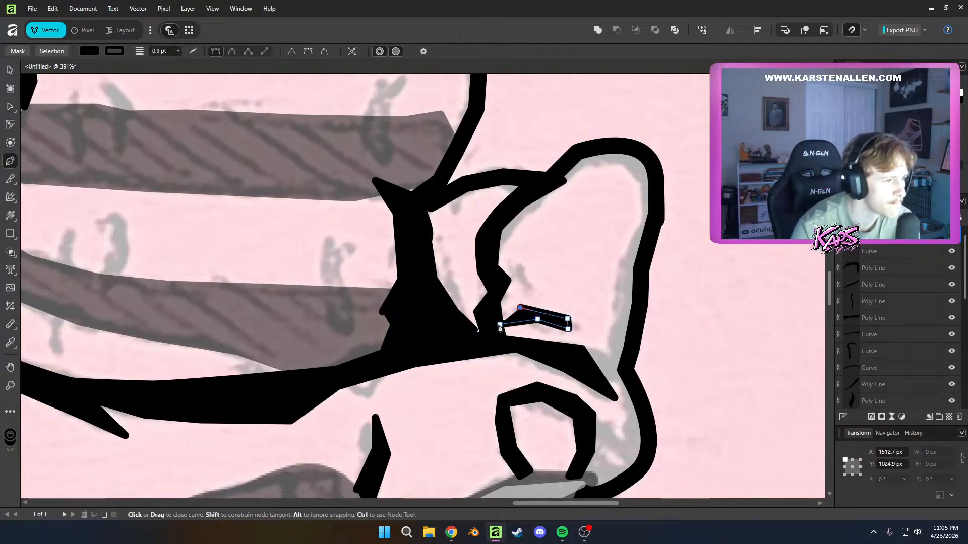
key("a")
Draw a closed thin black arc inside the watch face, just below its upper edge from end to end, and deselect everything
scroll(629, 329, "down", 5)
left_click_drag(629, 328, 699, 281)
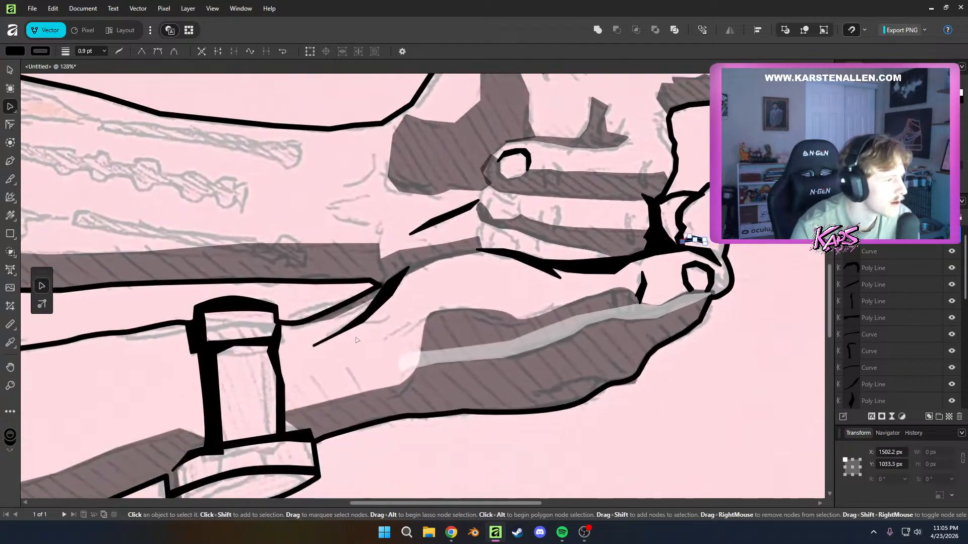
left_click_drag(366, 342, 528, 314)
left_click_drag(450, 453, 514, 346)
scroll(515, 346, "up", 3)
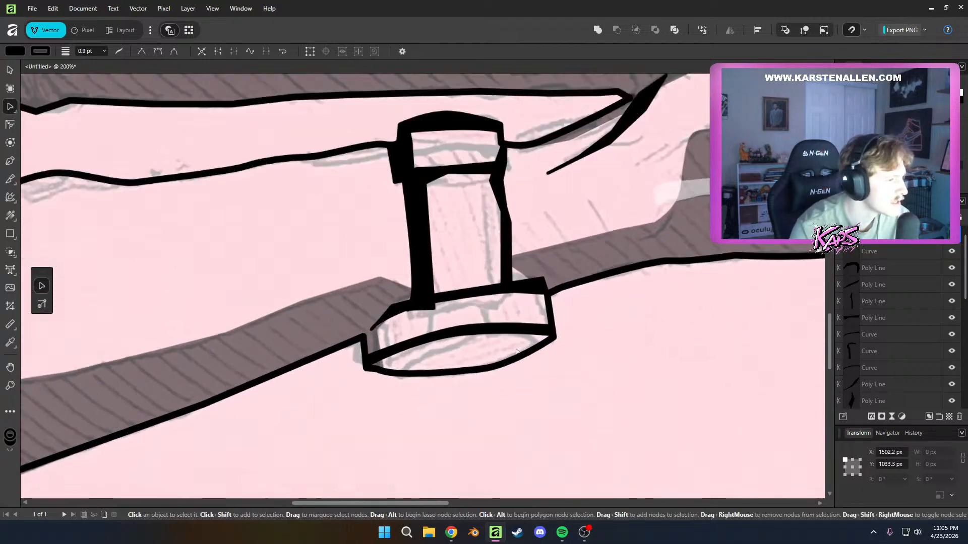
key("p")
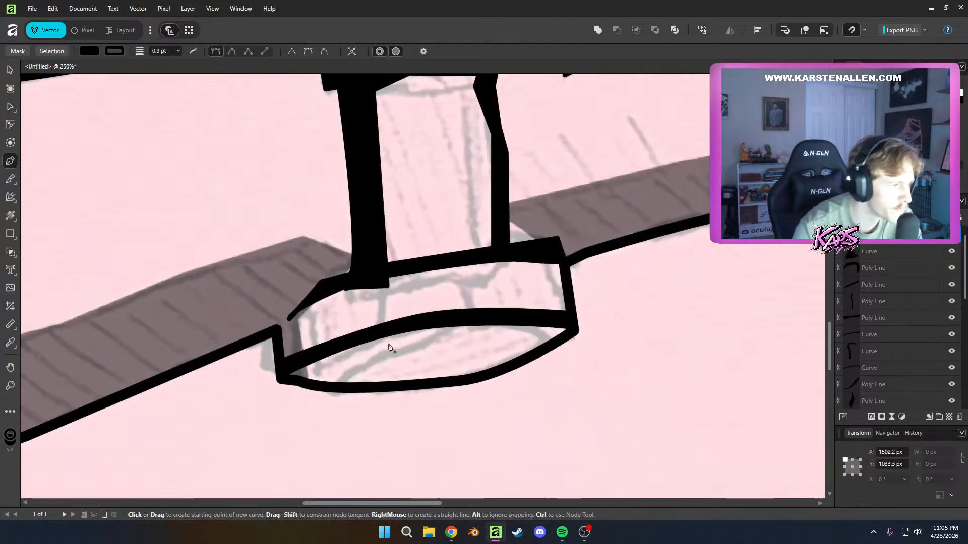
left_click(305, 381)
left_click_drag(443, 345, 471, 341)
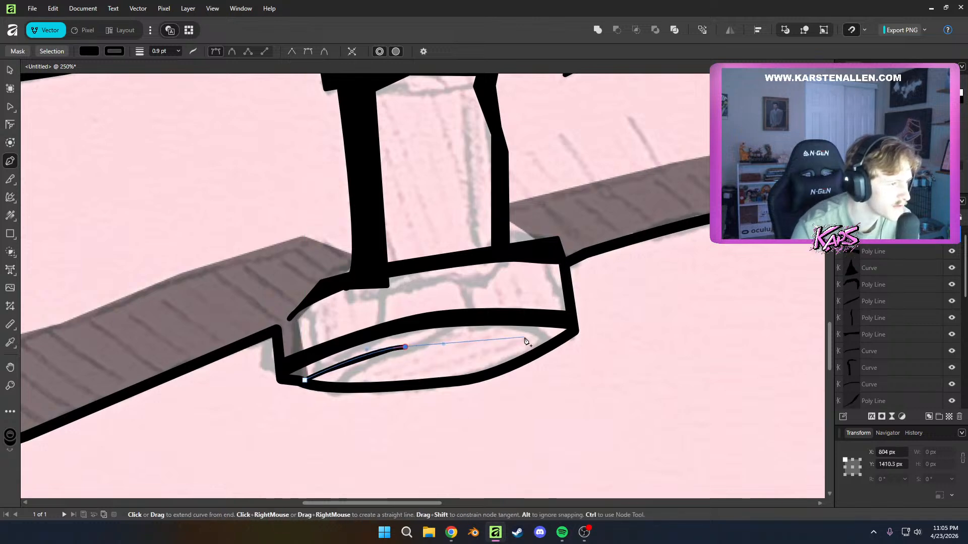
left_click(525, 338)
left_click(558, 339)
left_click(498, 334)
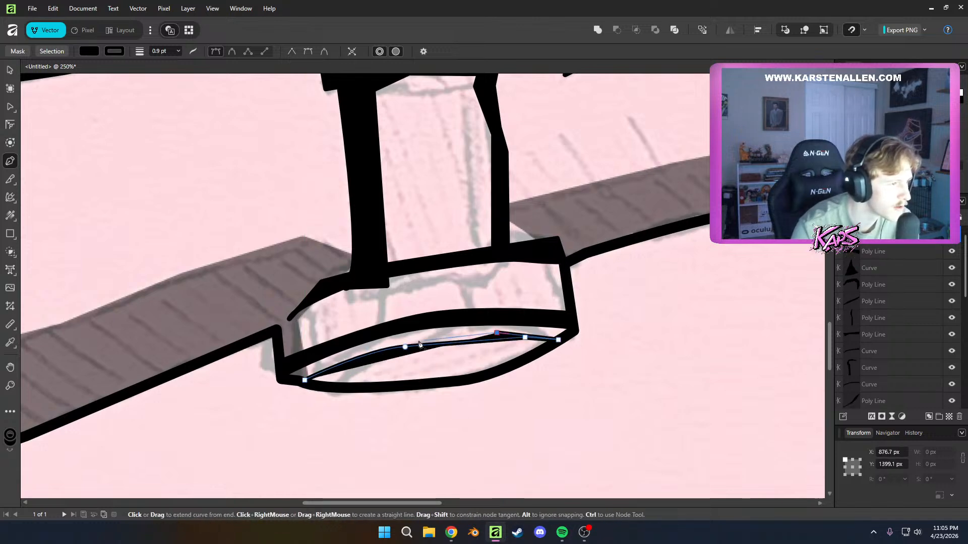
left_click(306, 381)
key("a")
left_click(393, 388)
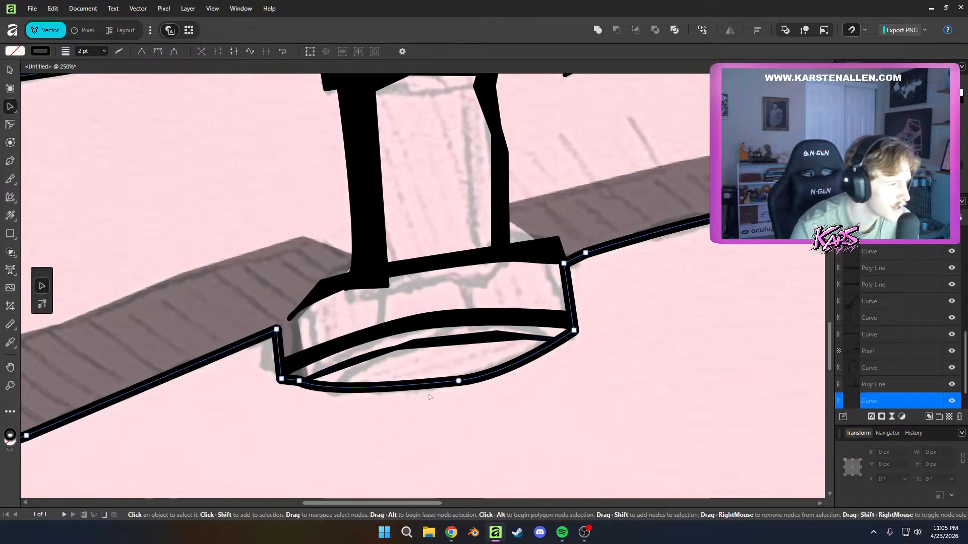
scroll(513, 465, "down", 6)
left_click_drag(514, 467, 503, 364)
left_click(502, 364)
scroll(474, 363, "up", 6)
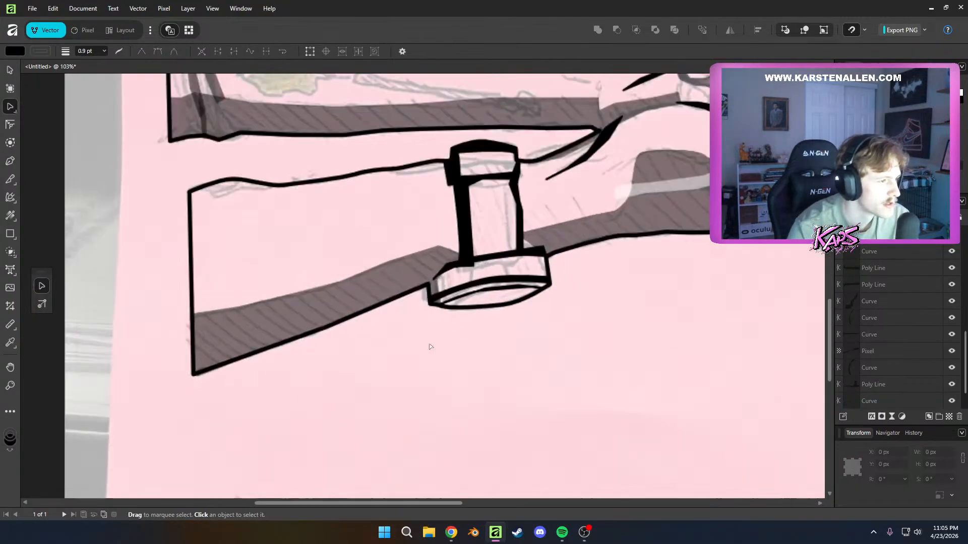
scroll(419, 386, "up", 3)
key("p")
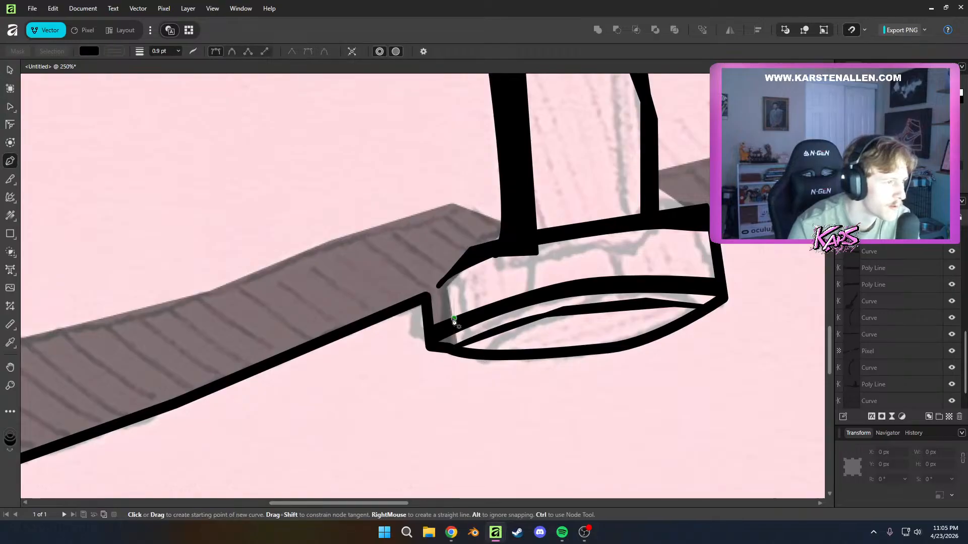
right_click(447, 300)
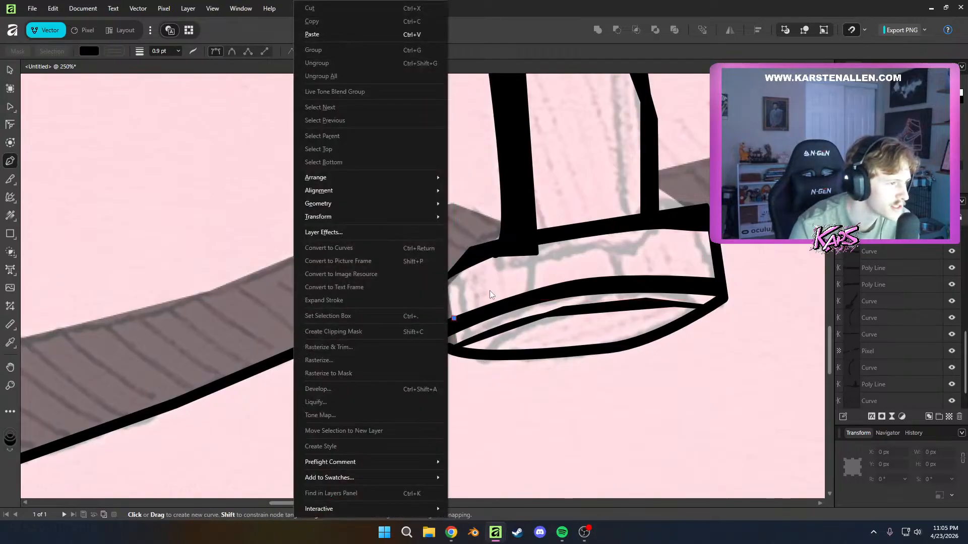
left_click(533, 267)
key("ctrl+z")
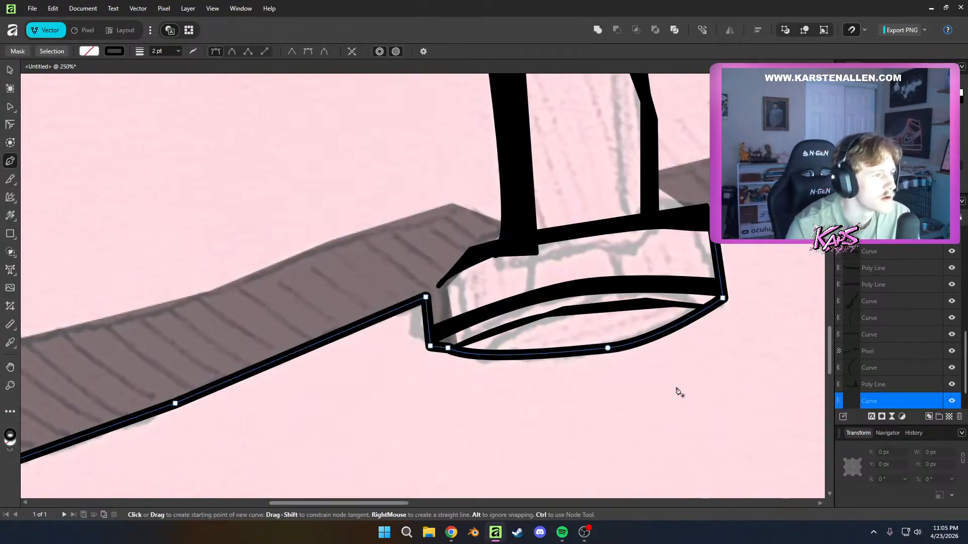
scroll(465, 371, "down", 9)
left_click_drag(480, 306, 458, 362)
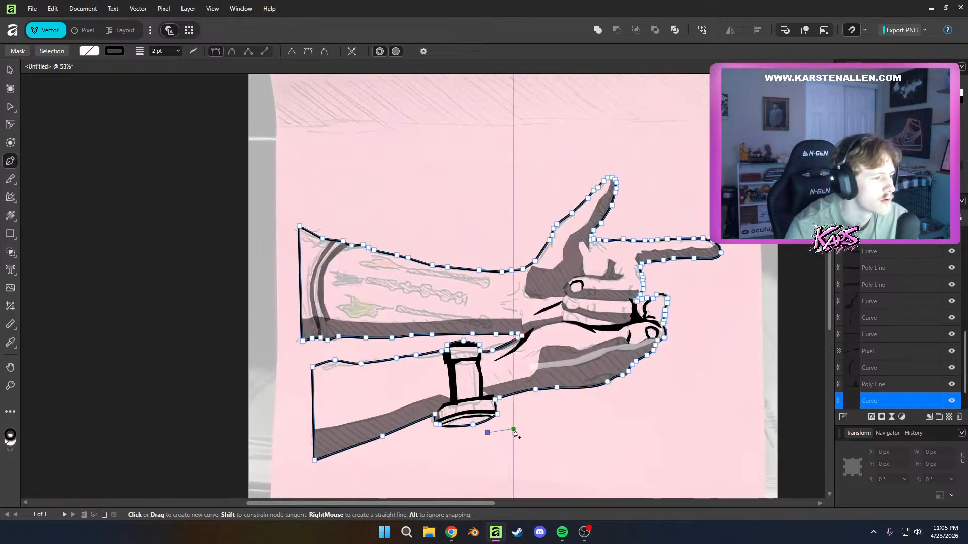
key("a")
left_click(513, 429)
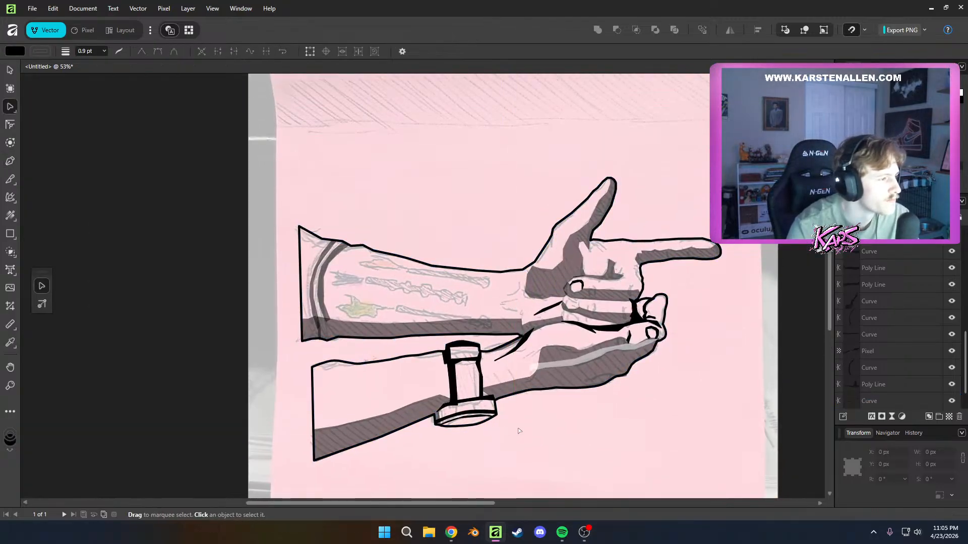
Draw an open four-point black line along the curved wrist crease nearest the palm shadow and make its fill fully transparent
left_click_drag(519, 431, 443, 384)
scroll(441, 288, "up", 5)
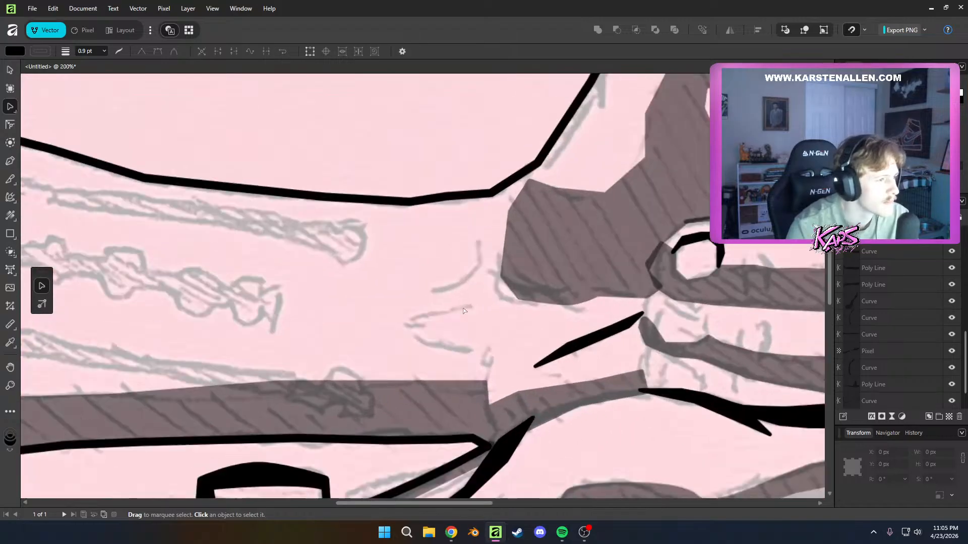
key("p")
left_click(432, 289)
left_click(460, 285)
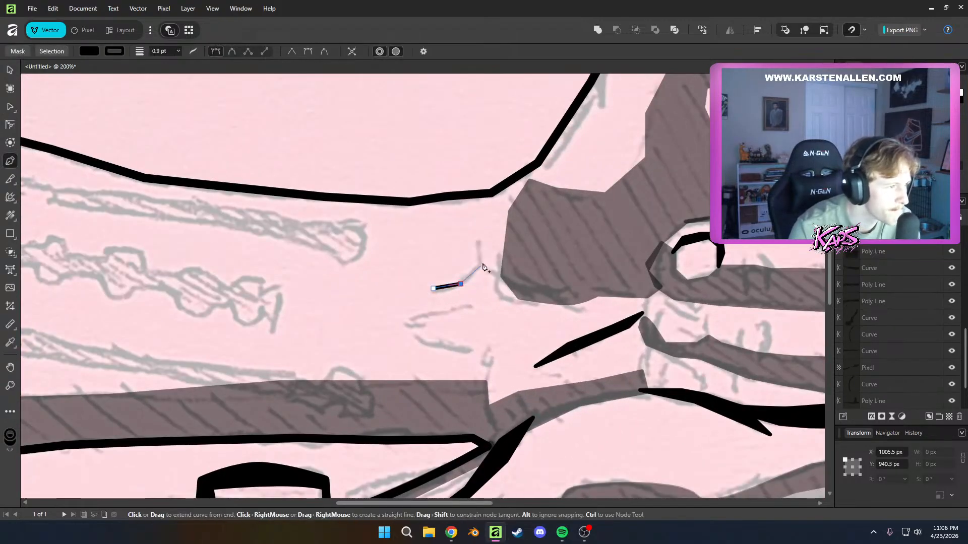
left_click(482, 246)
left_click(88, 51)
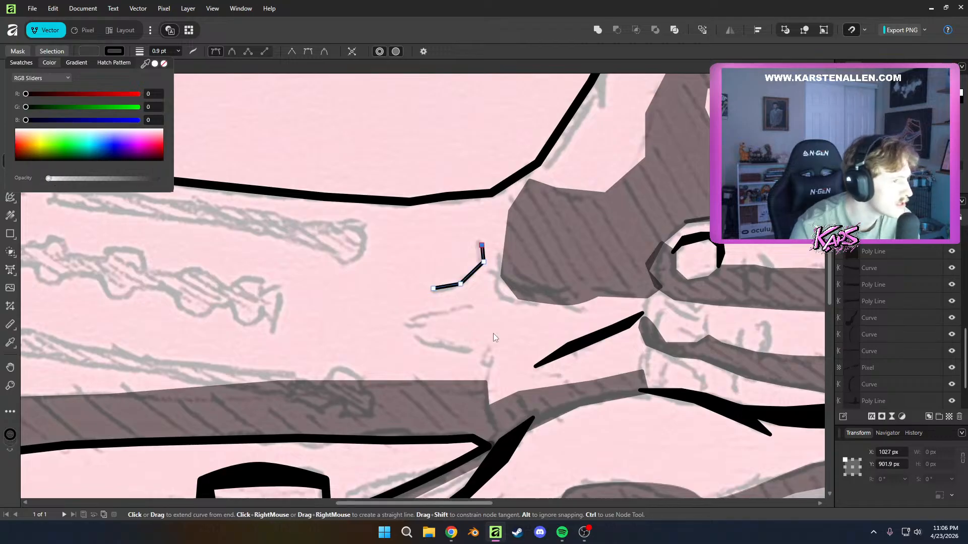
left_click(457, 298)
key("ctrl+z")
key("a")
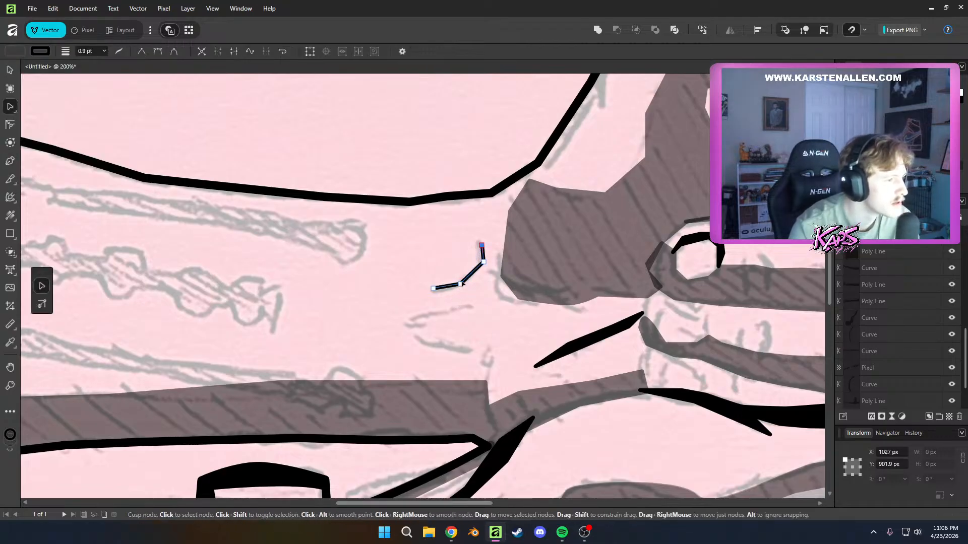
Move and smooth the two inner nodes of the wrist line so it bends along the sketched crease, and deselect it
scroll(460, 284, "up", 3)
left_click(460, 285)
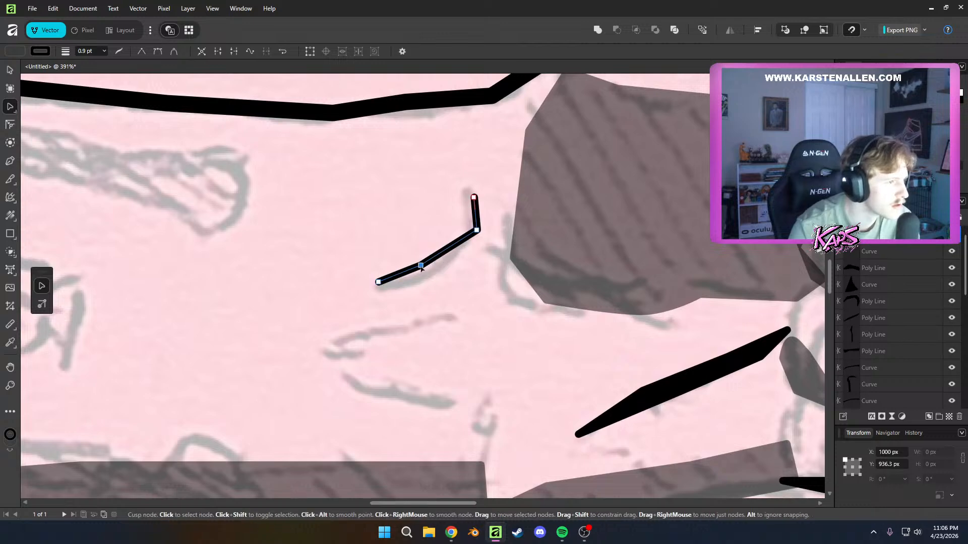
left_click(427, 276, "alt")
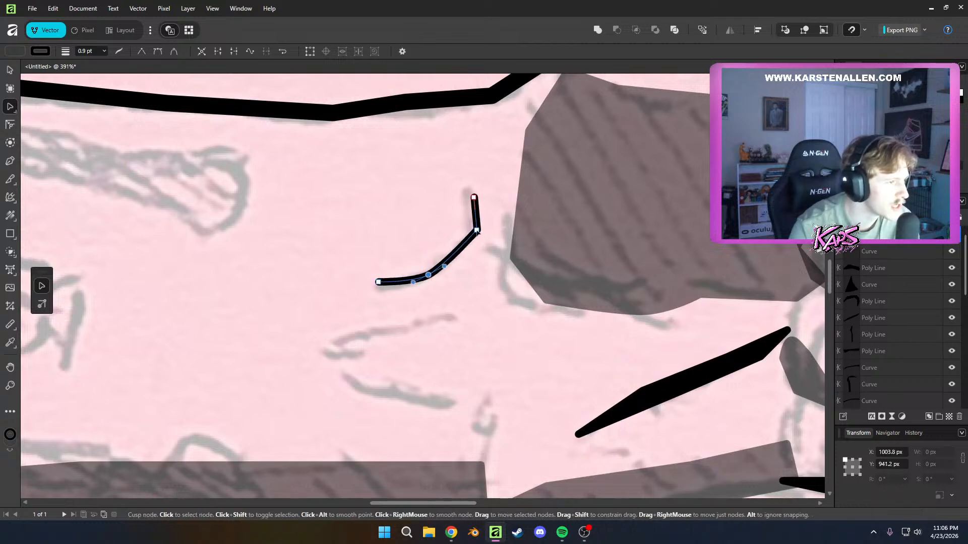
left_click(476, 230, "alt")
left_click(493, 259)
Draw an unfilled three-point black line along the middle wrist crease, rising slightly toward the palm
scroll(496, 320, "down", 4)
scroll(494, 341, "up", 4)
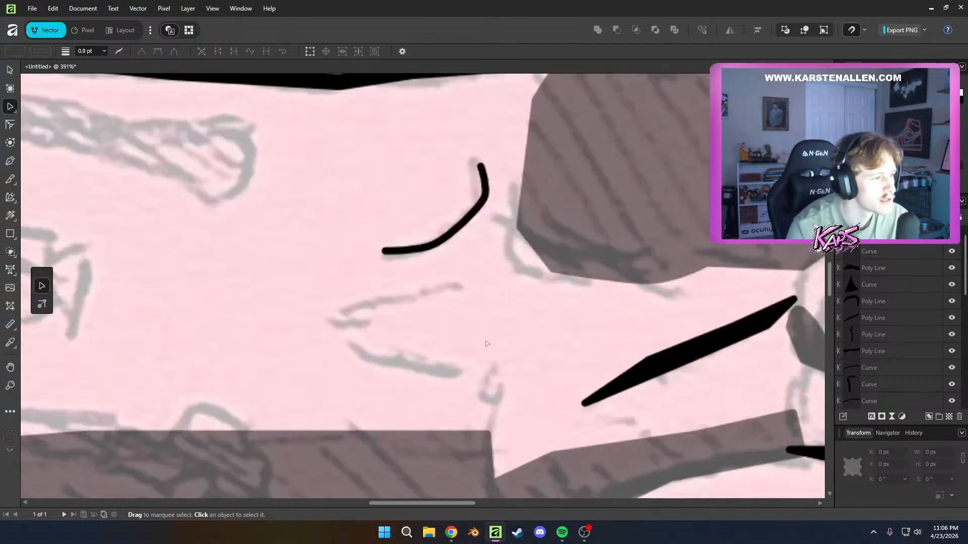
key("p")
left_click(342, 314)
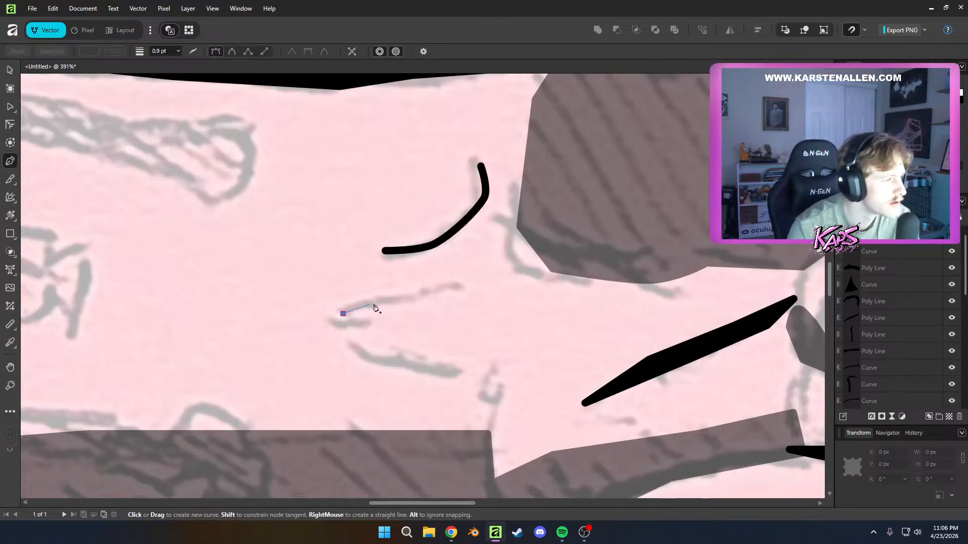
left_click(404, 299)
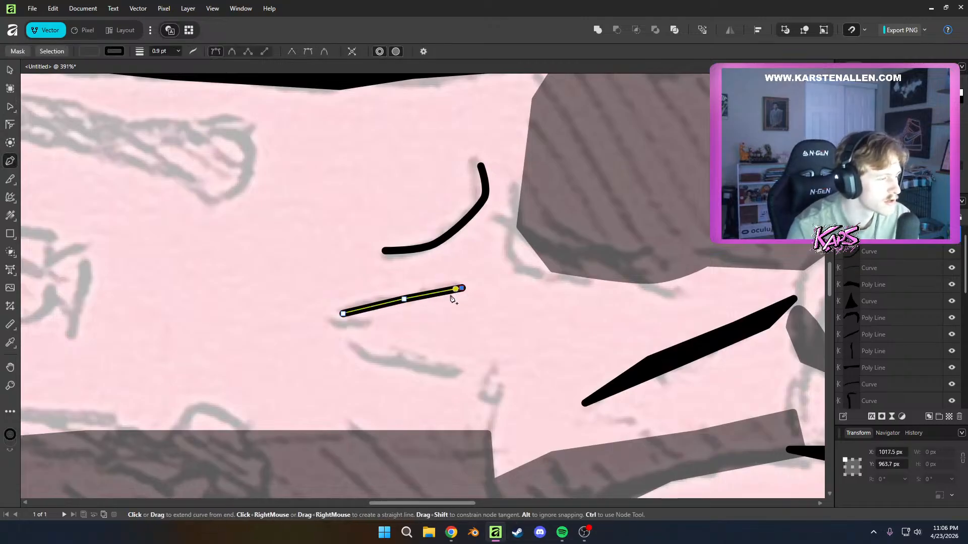
right_click(363, 345)
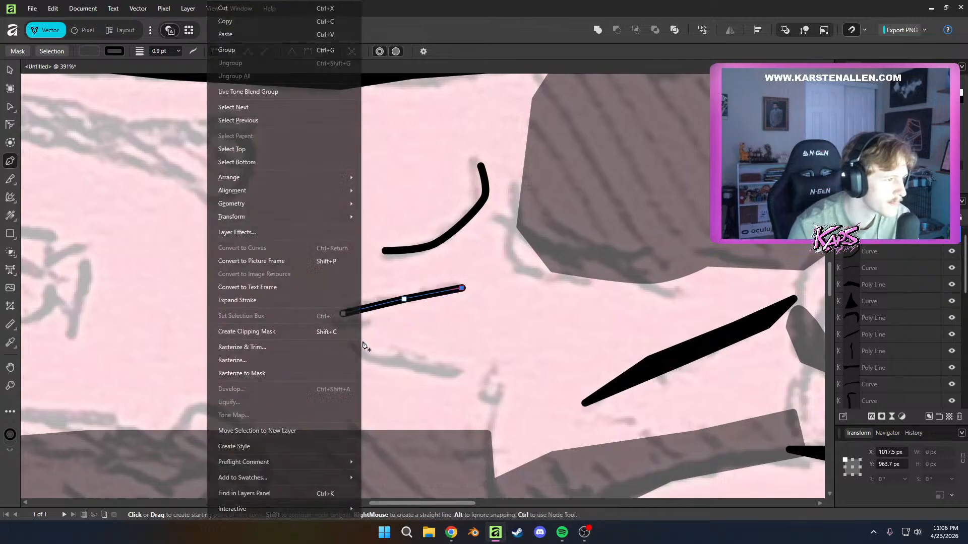
left_click(421, 339)
key("a")
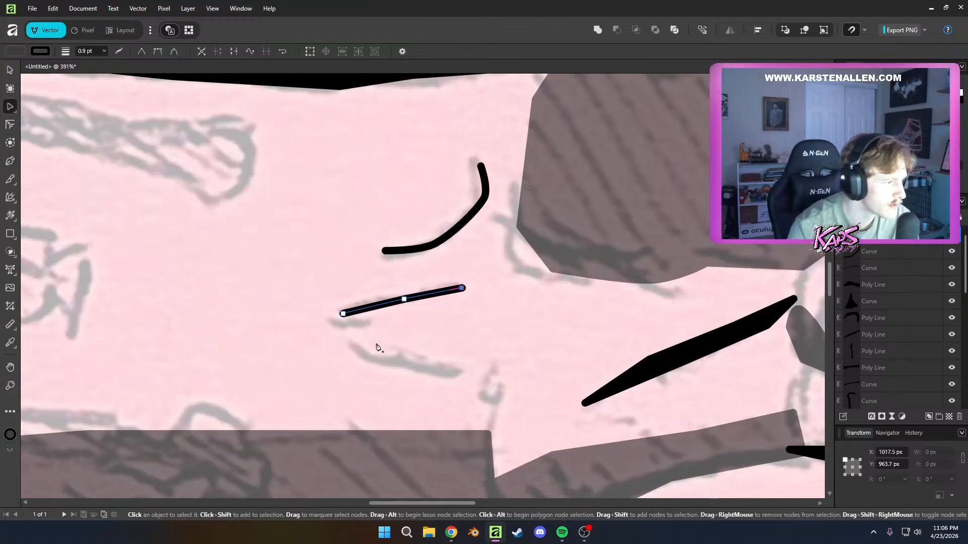
key("p")
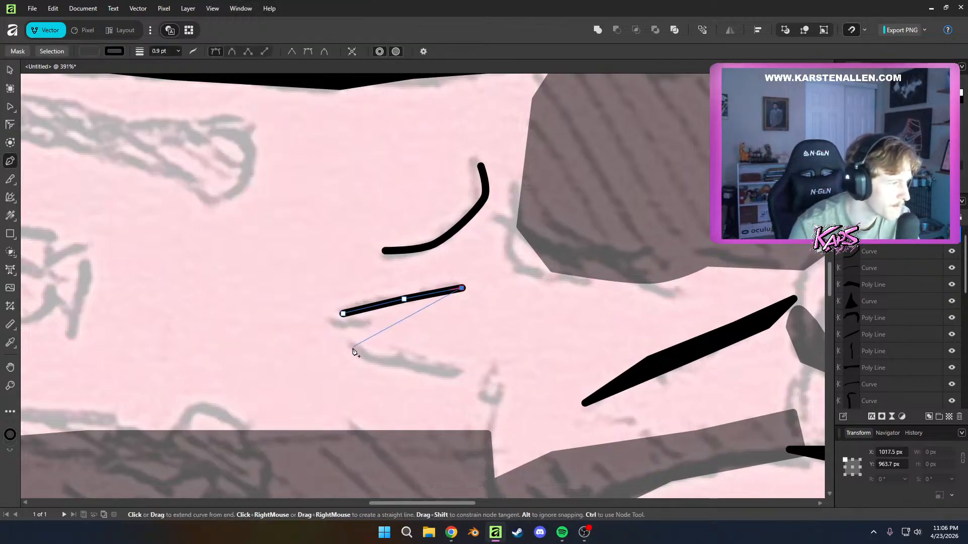
key("Tab")
key("Tab")
left_click(367, 336)
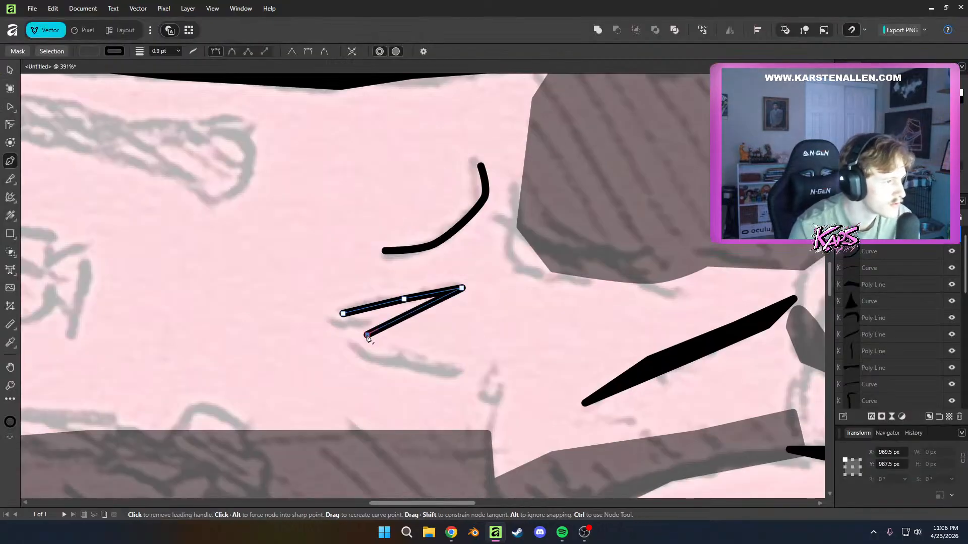
key("ctrl+z")
right_click(366, 337)
key("Tab")
key("Tab")
left_click(434, 329)
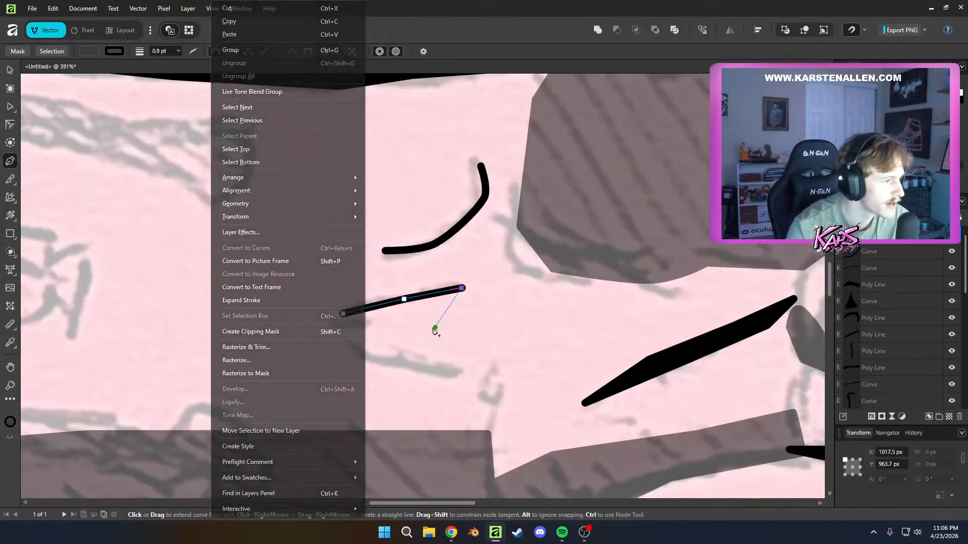
Deselect the middle wrist line and draw a separate three-point black line along the lowest wrist crease
key("a")
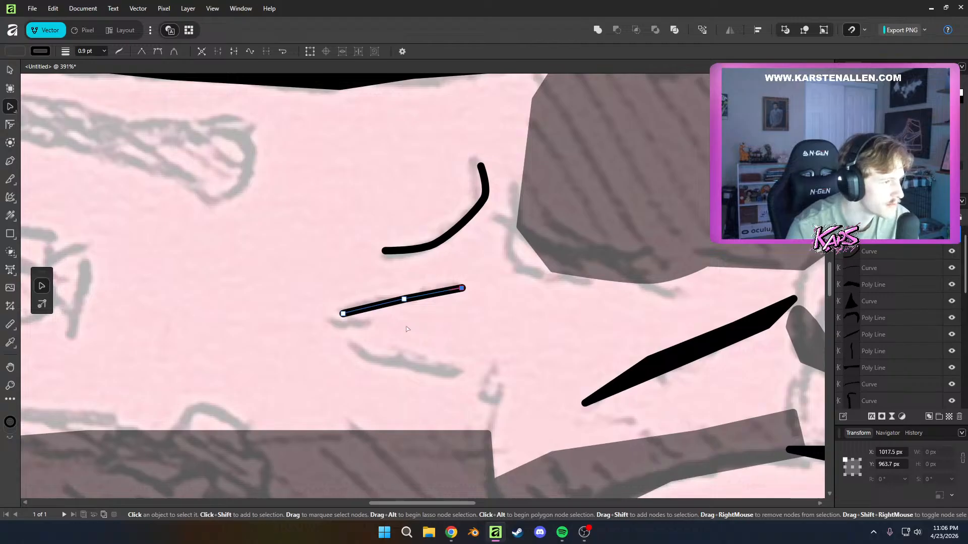
left_click(408, 328)
key("p")
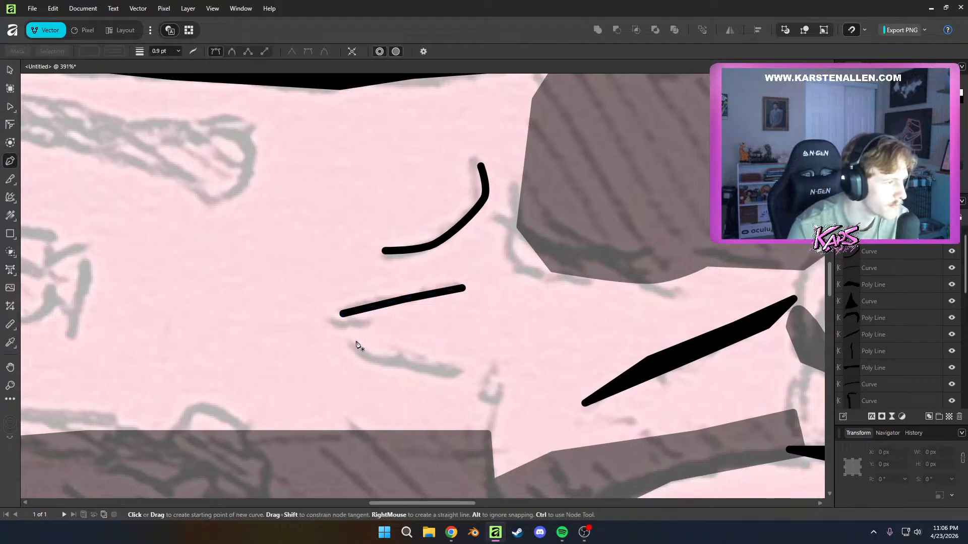
left_click(355, 345)
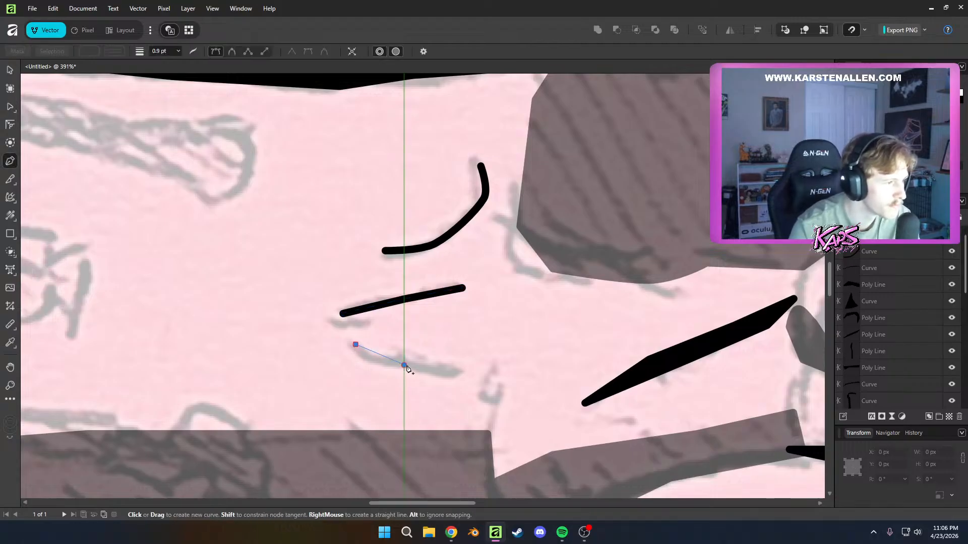
left_click(464, 370)
Bow the middle wrist line upward by moving its central node, and deselect it
key("a")
left_click(397, 303)
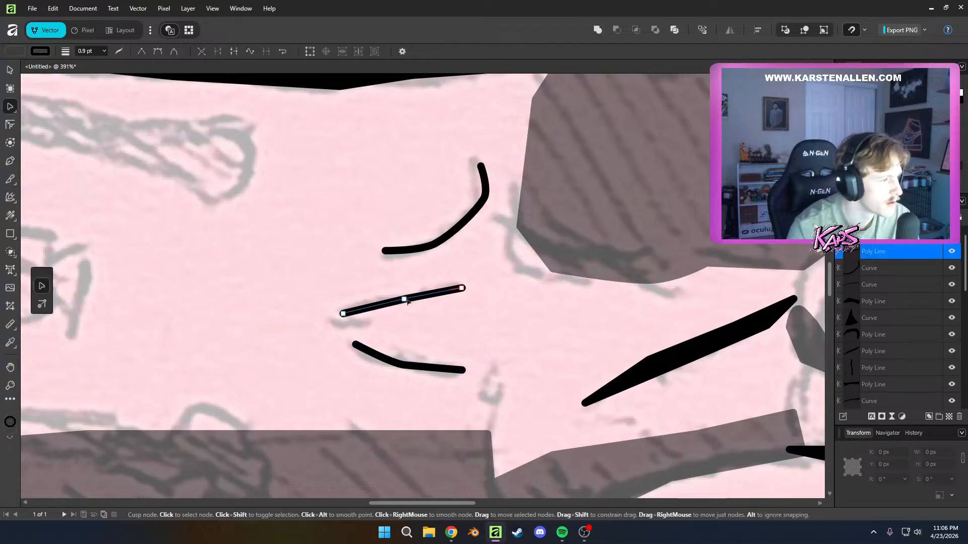
left_click_drag(403, 299, 403, 292)
left_click(520, 366)
Select all three wrist crease lines together, set their stroke width to 1.7 pt, and deselect them
scroll(524, 373, "down", 7)
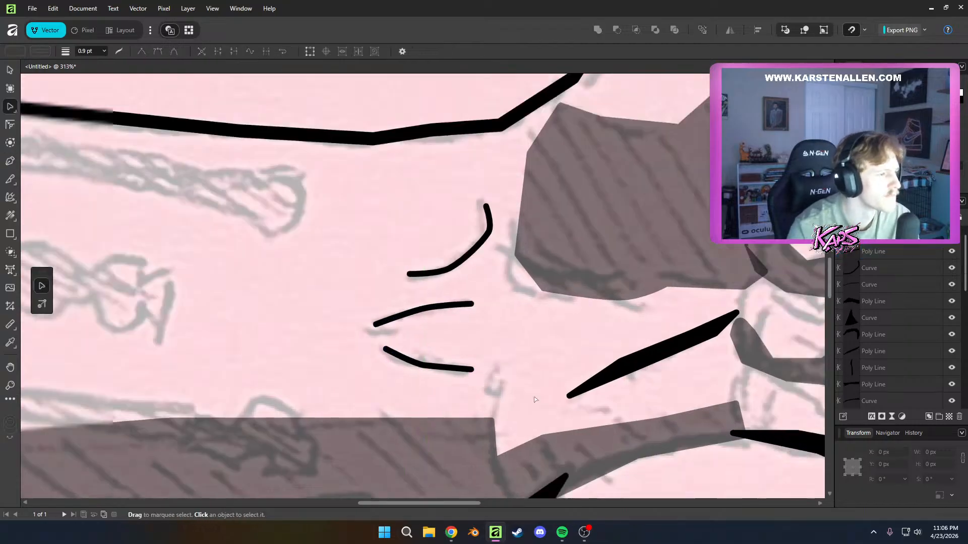
left_click_drag(594, 434, 553, 381)
scroll(515, 365, "up", 7)
left_click(393, 184)
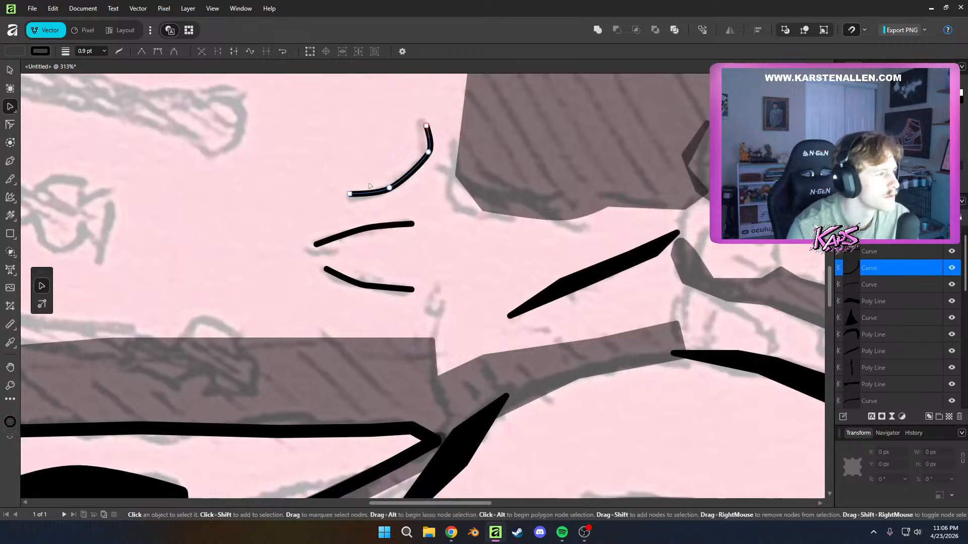
left_click(368, 227, "shift")
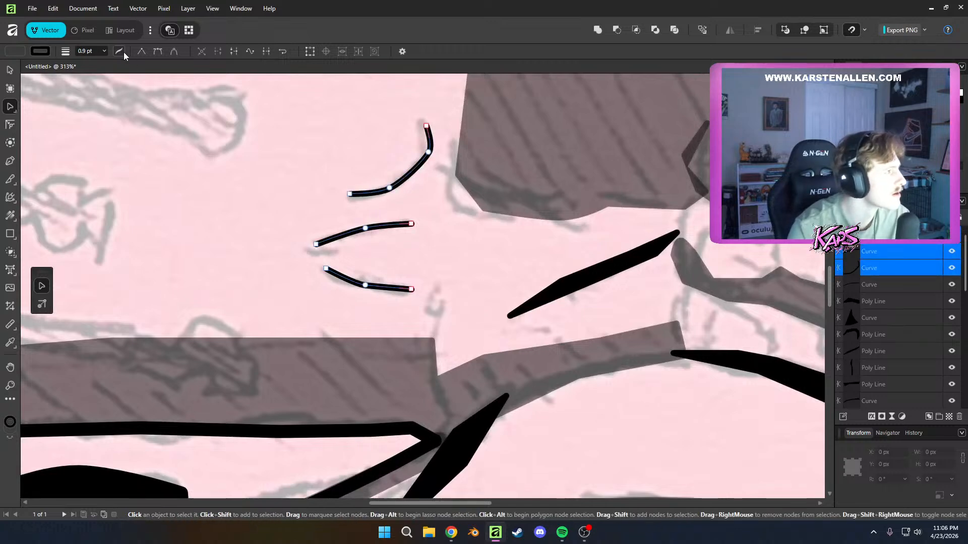
left_click_drag(108, 64, 108, 64)
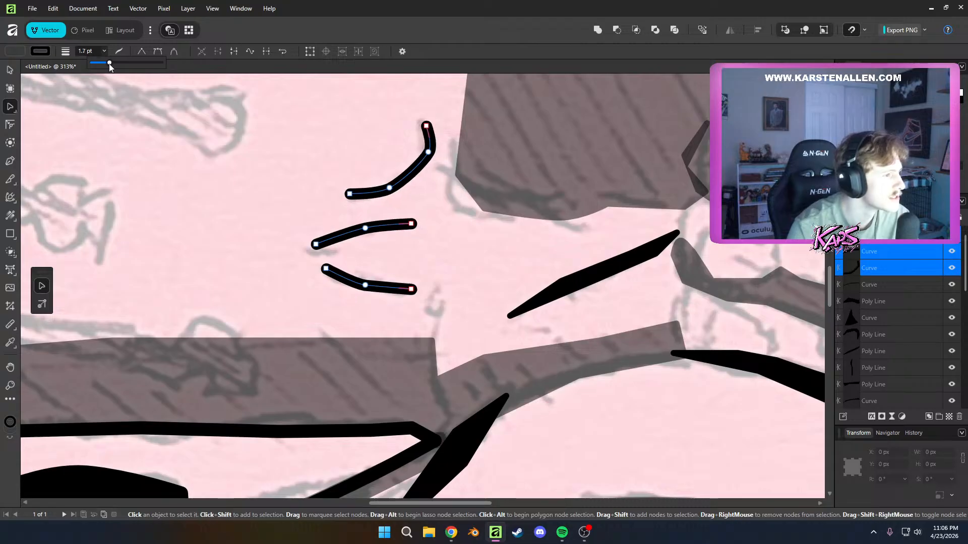
left_click(274, 274)
left_click(274, 274)
Draw a closed, narrow bent black shape joining the diagonal palm crease's upper end to the shadow at the curled fingers' base
scroll(273, 274, "down", 2)
left_click_drag(277, 276, 526, 341)
scroll(527, 340, "down", 3)
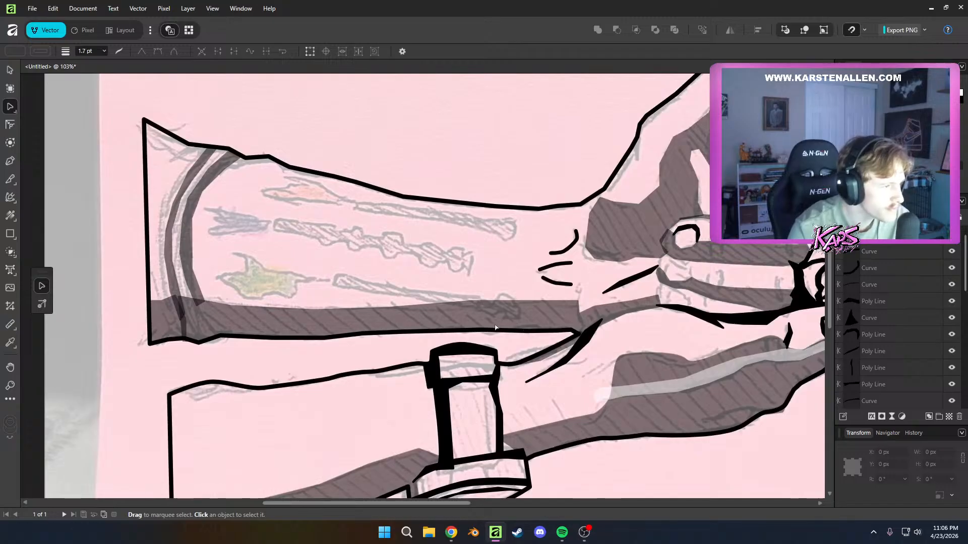
scroll(524, 391, "up", 5)
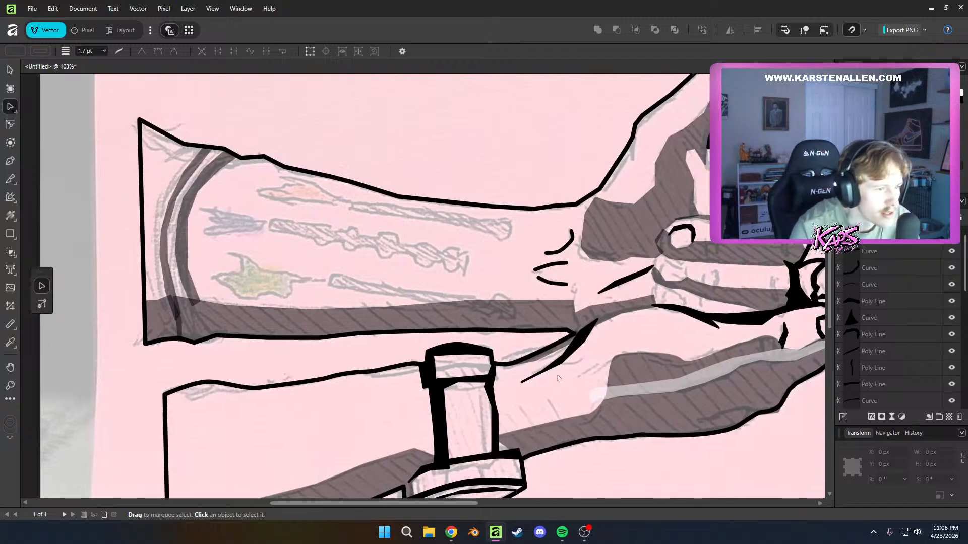
scroll(481, 340, "up", 5)
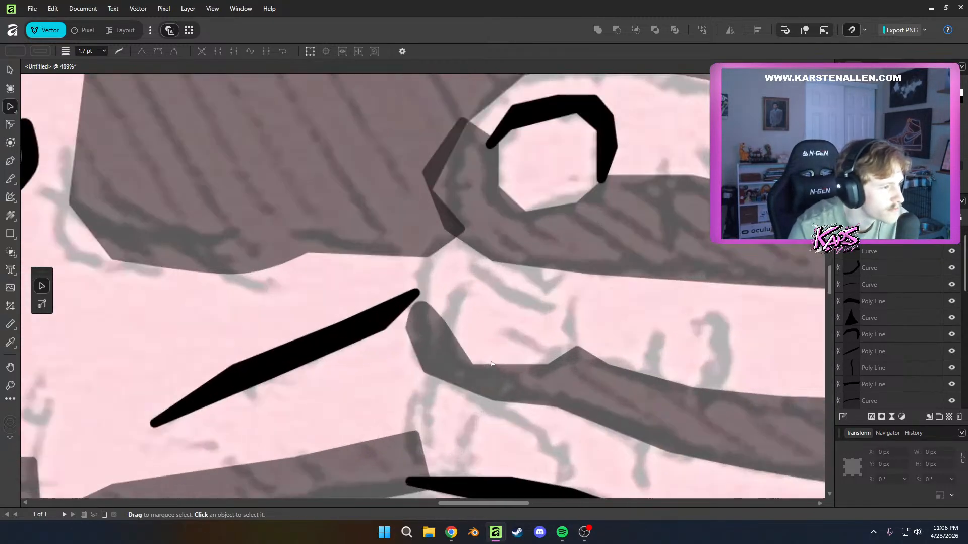
key("p")
left_click(387, 322)
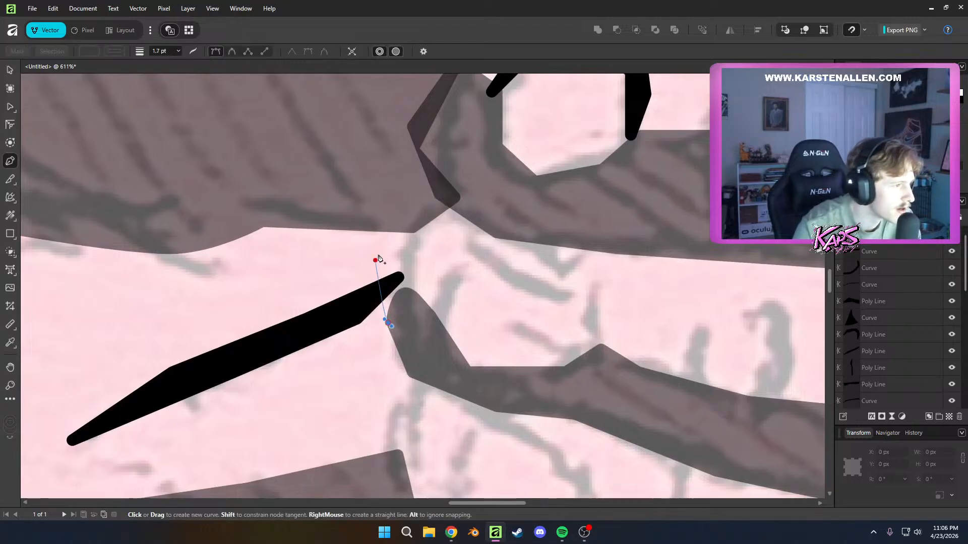
left_click(396, 244)
left_click(436, 202)
left_click(472, 202)
left_click(412, 248)
left_click(412, 313)
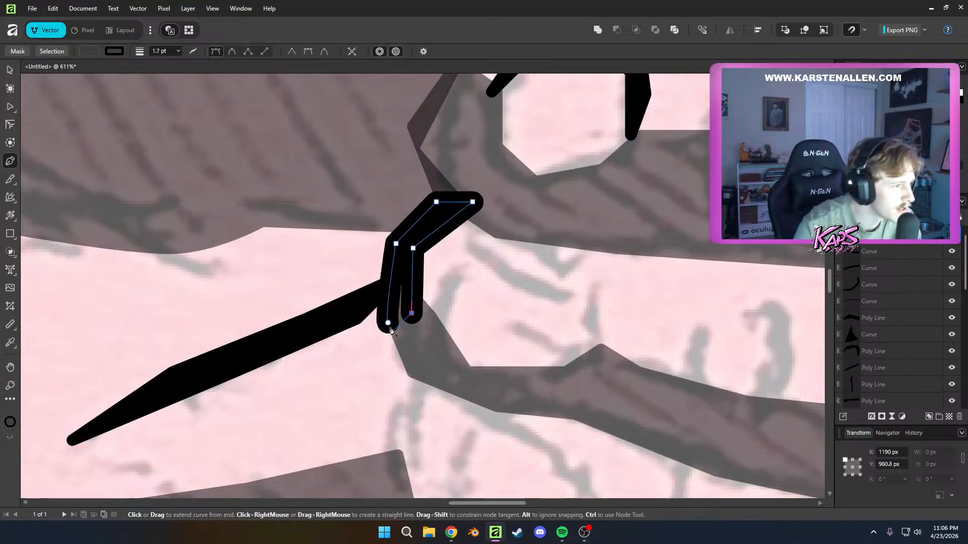
left_click(388, 323)
Draw a bent three-point black line for the nail at the lower curled finger's tip
key("a")
left_click_drag(551, 339, 474, 347)
key("p")
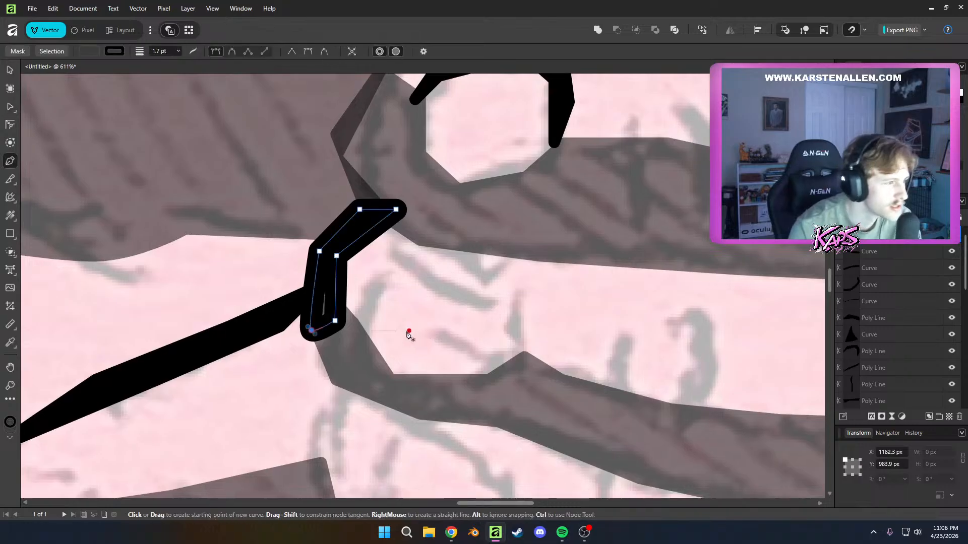
left_click(366, 341)
left_click(373, 271)
left_click(424, 261)
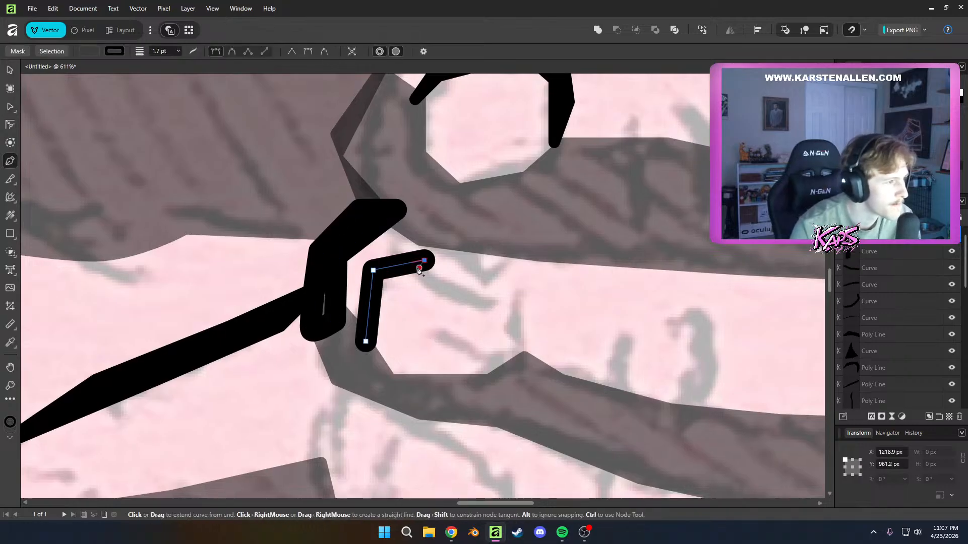
Move the nail line's corner node slightly inward and deselect the line
key("a")
left_click_drag(373, 271, 380, 277)
left_click(382, 278, "alt")
left_click(479, 330)
scroll(519, 364, "down", 6)
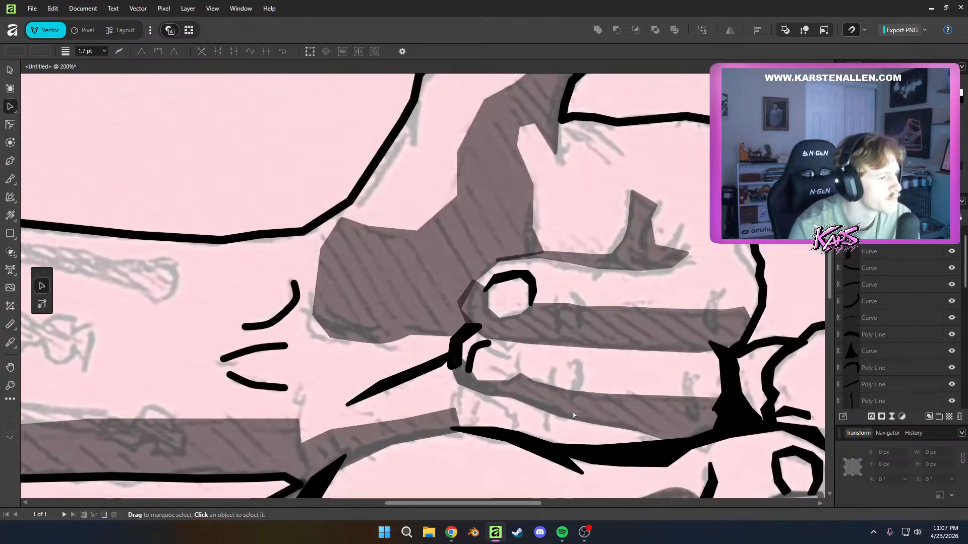
left_click_drag(572, 389, 480, 354)
scroll(483, 354, "down", 4)
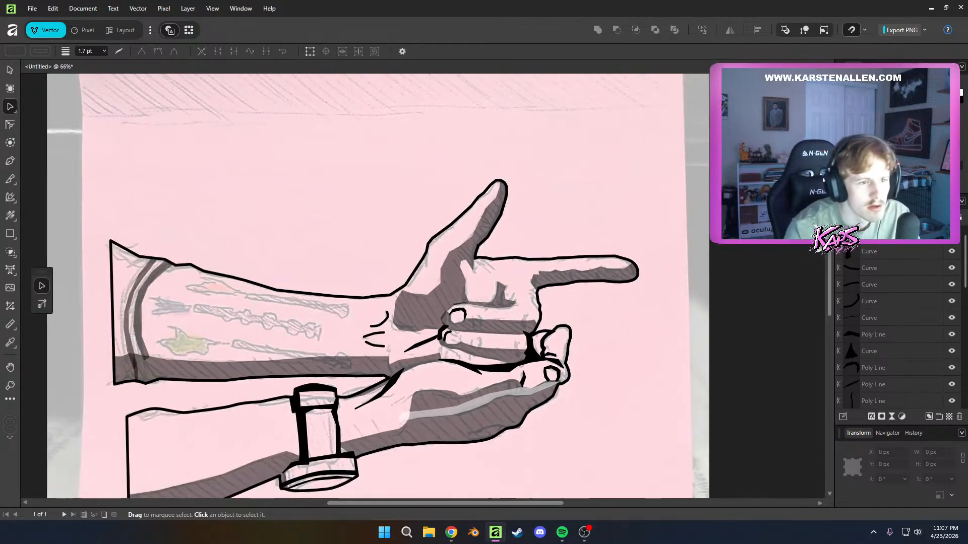
left_click(897, 235)
scroll(838, 355, "down", 3)
scroll(861, 353, "down", 4)
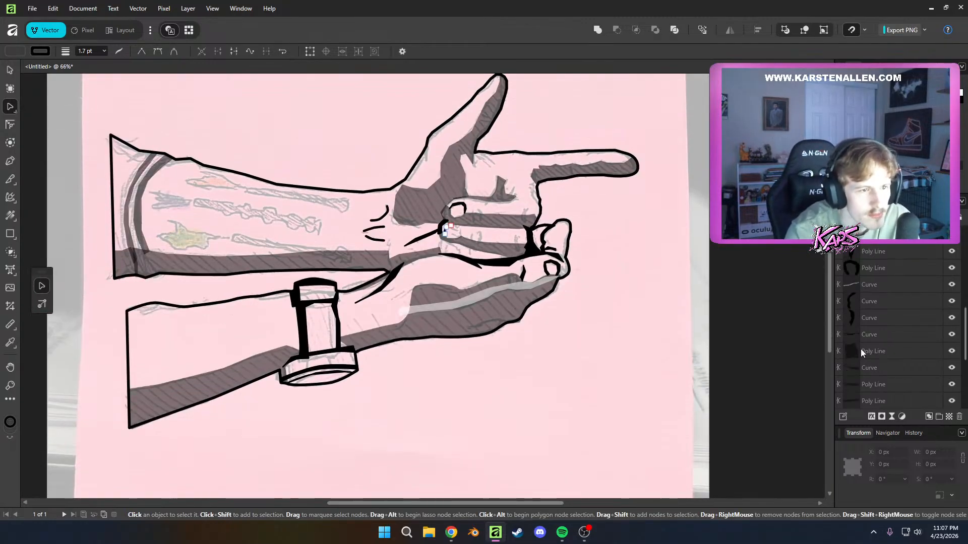
scroll(862, 348, "down", 3)
scroll(873, 364, "down", 3)
left_click(878, 353)
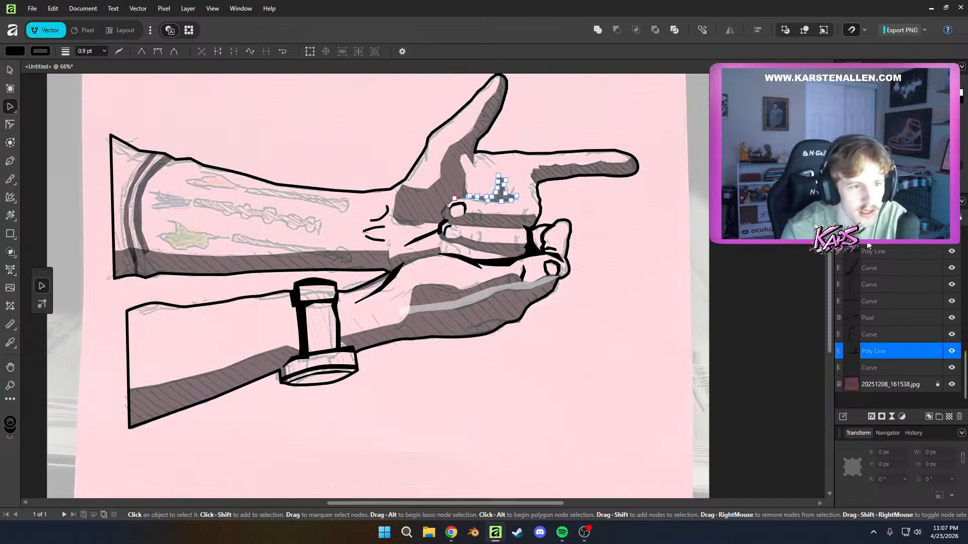
left_click(883, 335)
left_click(881, 347)
Select the stacked detail and shadow layers down to the palm shadow Poly Line and merge them into a single pixel layer
scroll(881, 333, "up", 3)
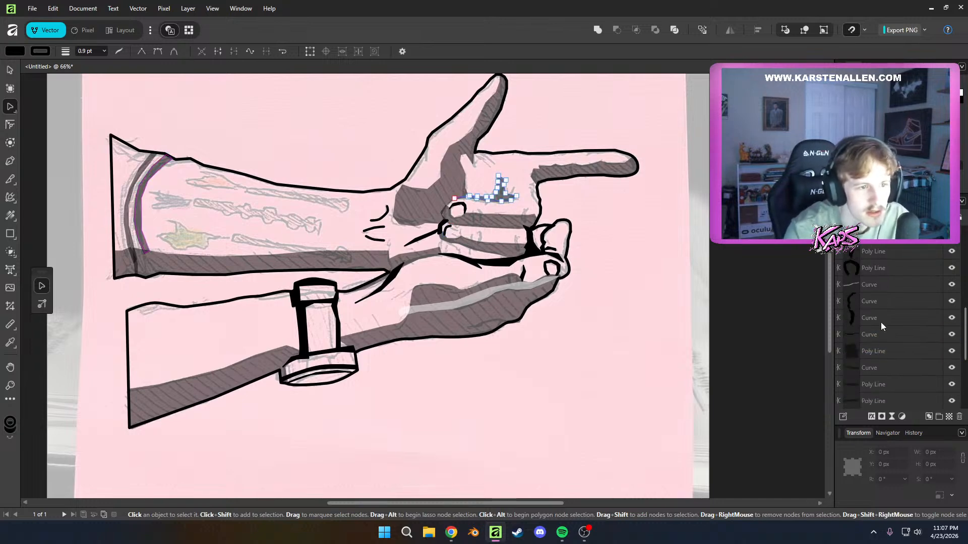
scroll(899, 264, "up", 3)
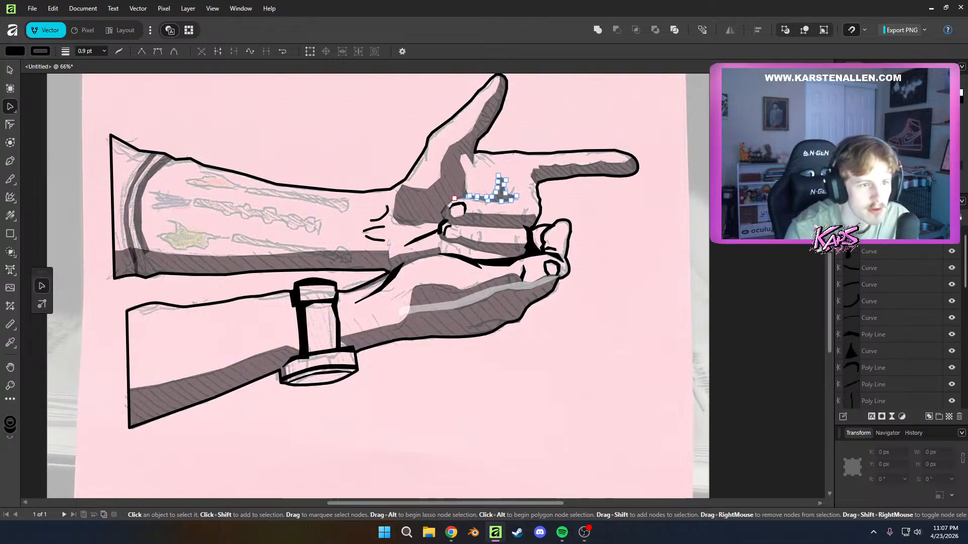
scroll(874, 237, "up", 1)
left_click(873, 251)
scroll(881, 310, "down", 8)
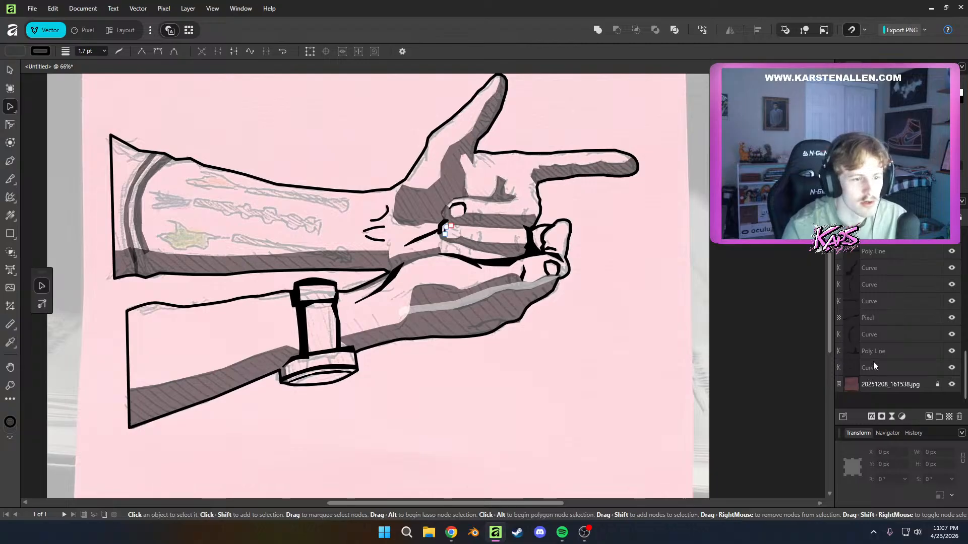
left_click(870, 352, "shift")
right_click(870, 351)
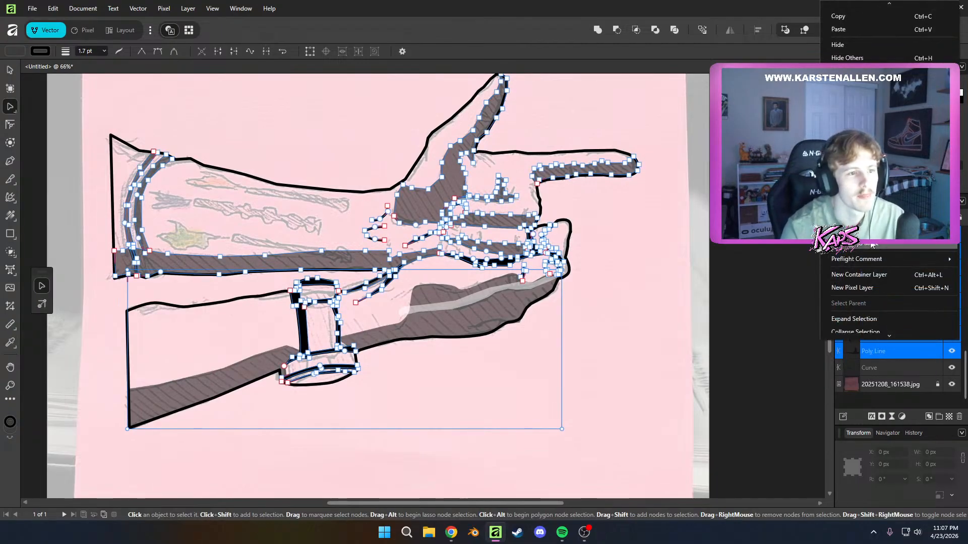
left_click(855, 198)
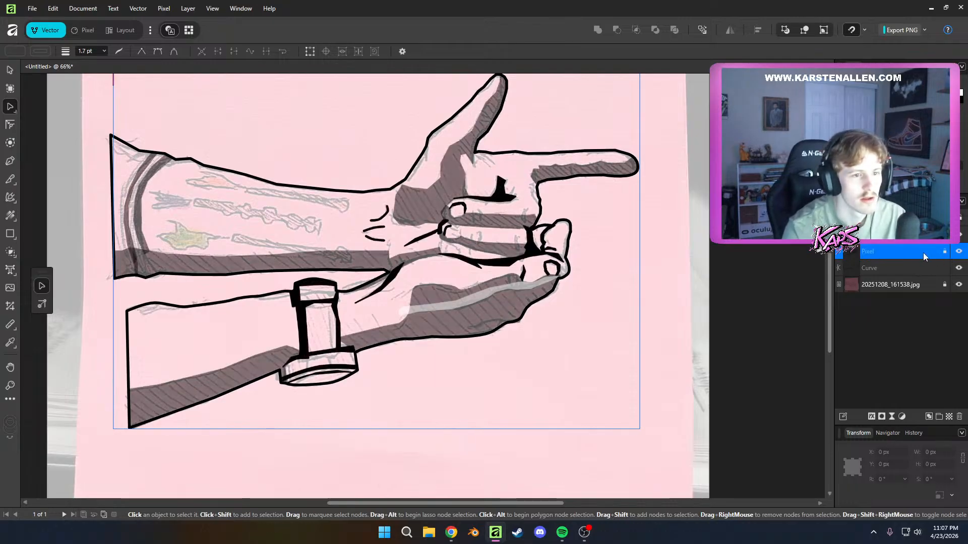
Duplicate the merged pixel layer four times to darken the translucent shadows to black
right_click(944, 256)
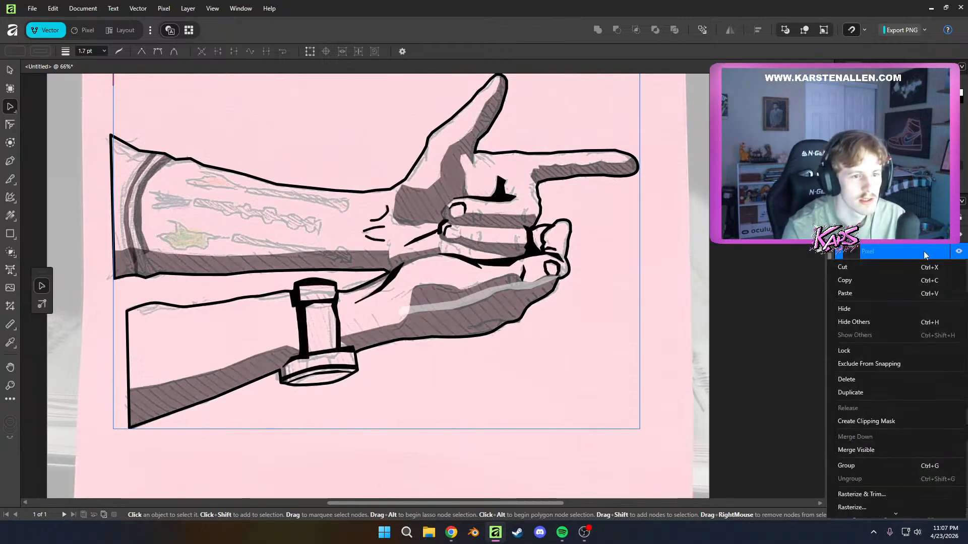
left_click(854, 391)
right_click(866, 259)
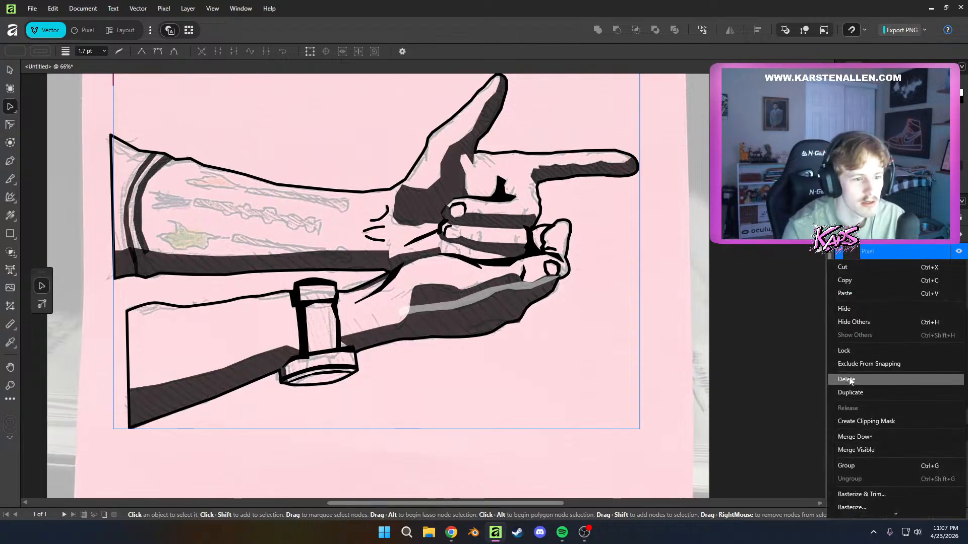
left_click(847, 394)
right_click(858, 259)
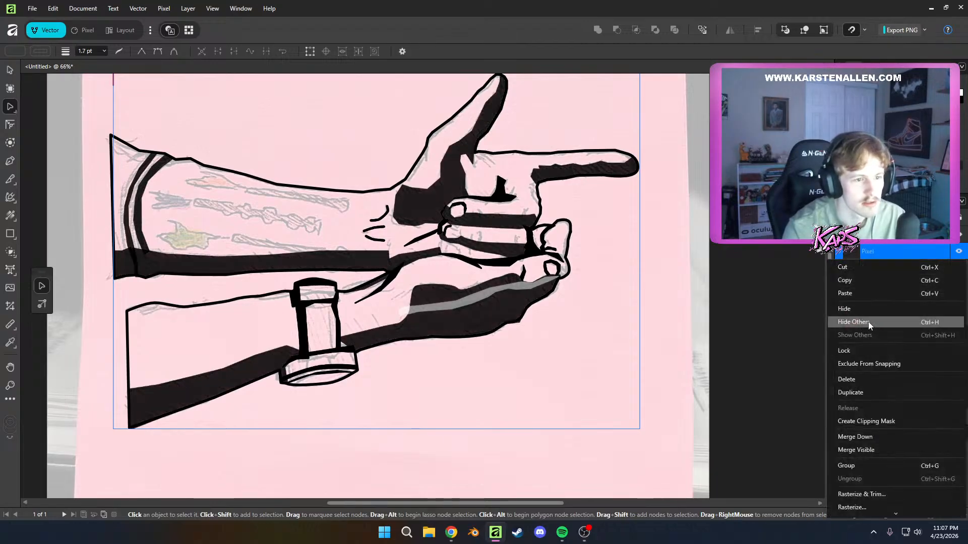
left_click(856, 398)
right_click(867, 253)
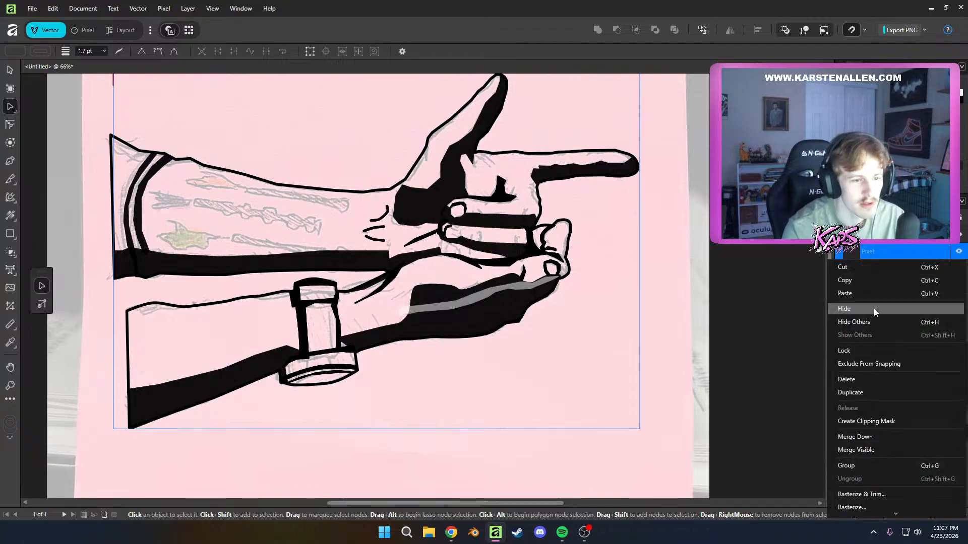
left_click(857, 392)
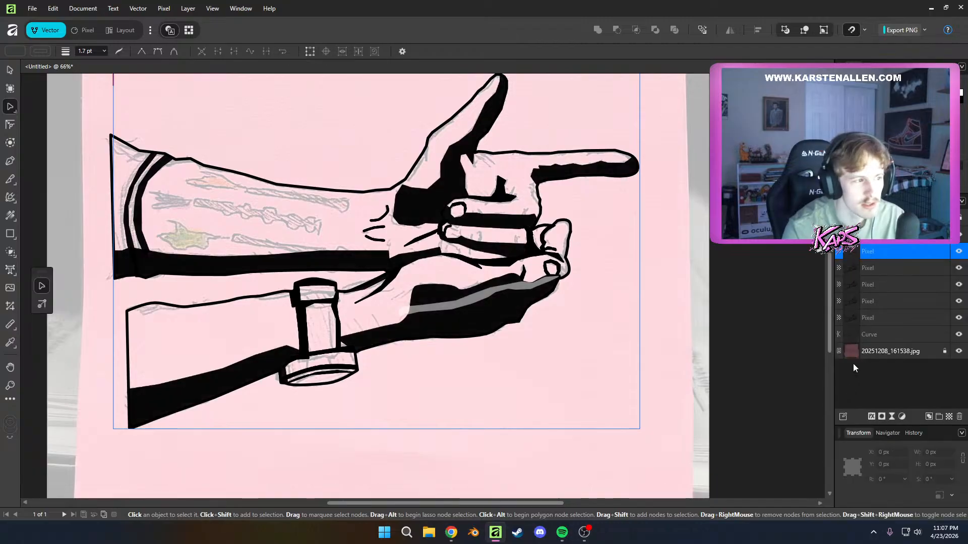
Select all the stacked pixel copies, merge them into one layer, and deselect it
left_click(863, 317, "shift")
right_click(865, 318)
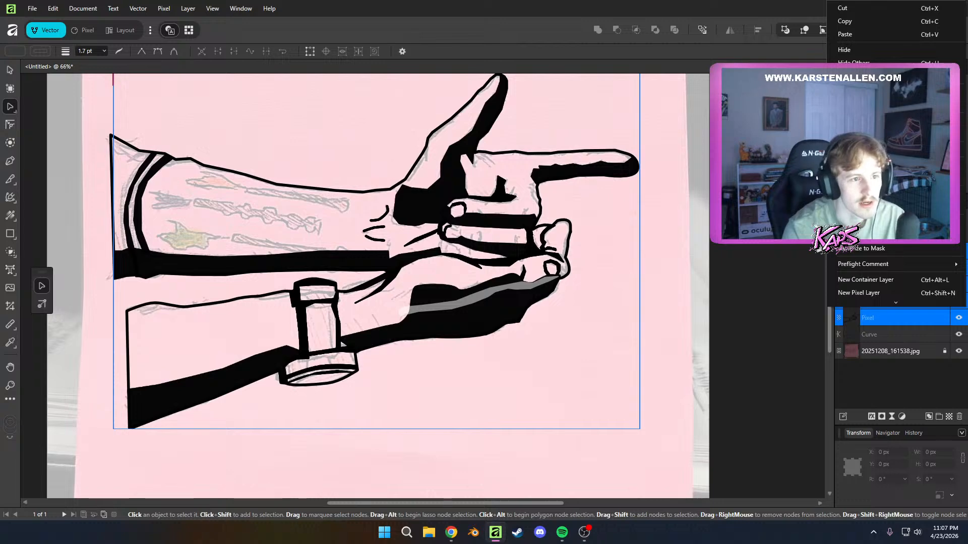
left_click(860, 196)
left_click(882, 249)
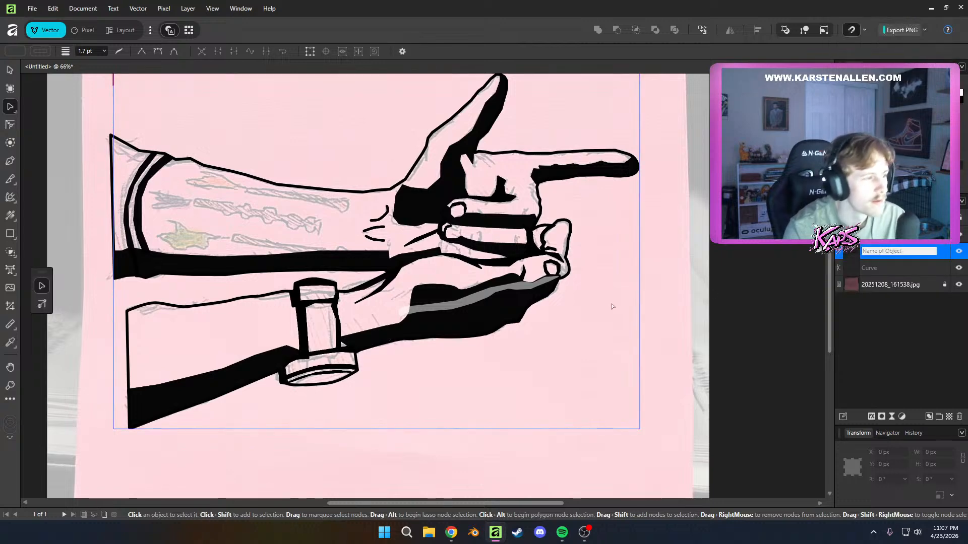
left_click(611, 304)
Hide the 20251208_161538.jpg reference photo and raise the lower palm's highlight to fully opaque white
left_click_drag(682, 303, 709, 360)
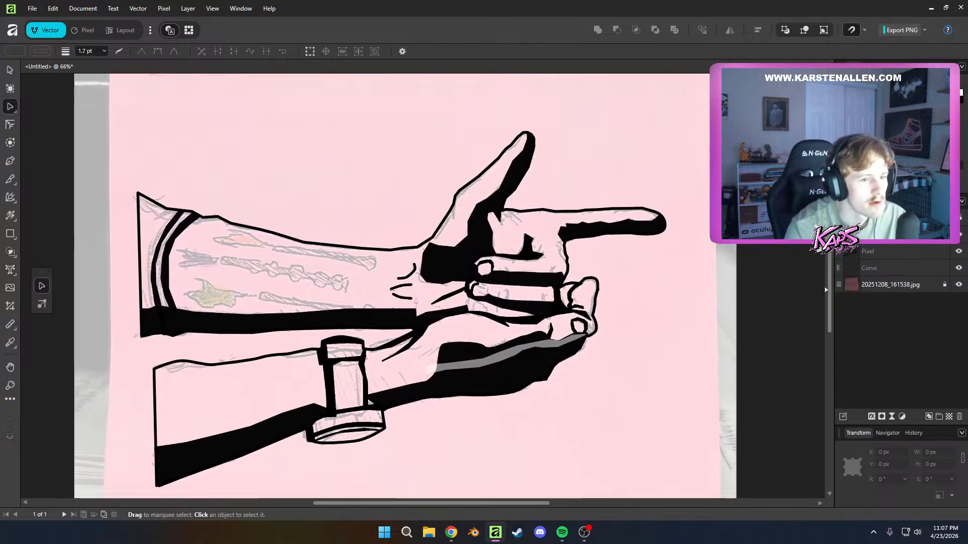
left_click(959, 285)
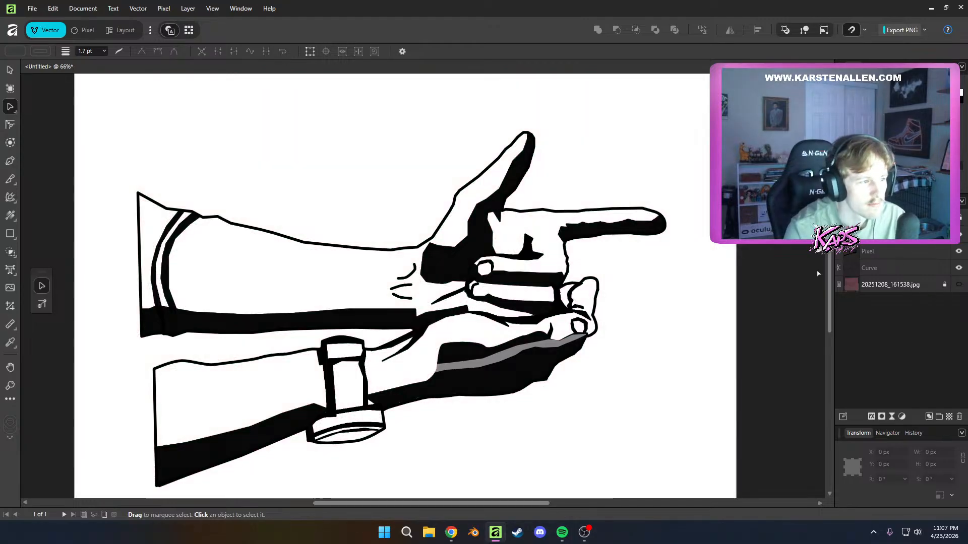
left_click(882, 234)
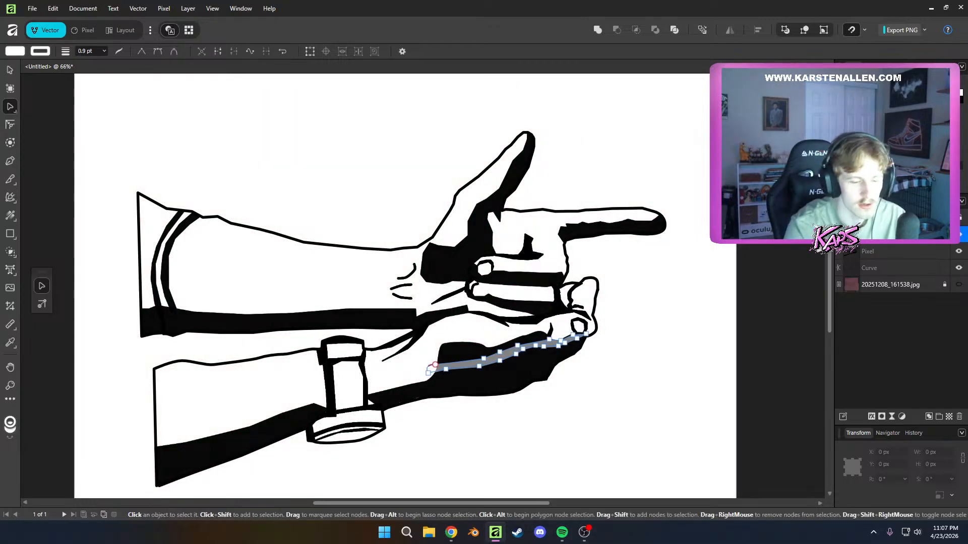
left_click(659, 280)
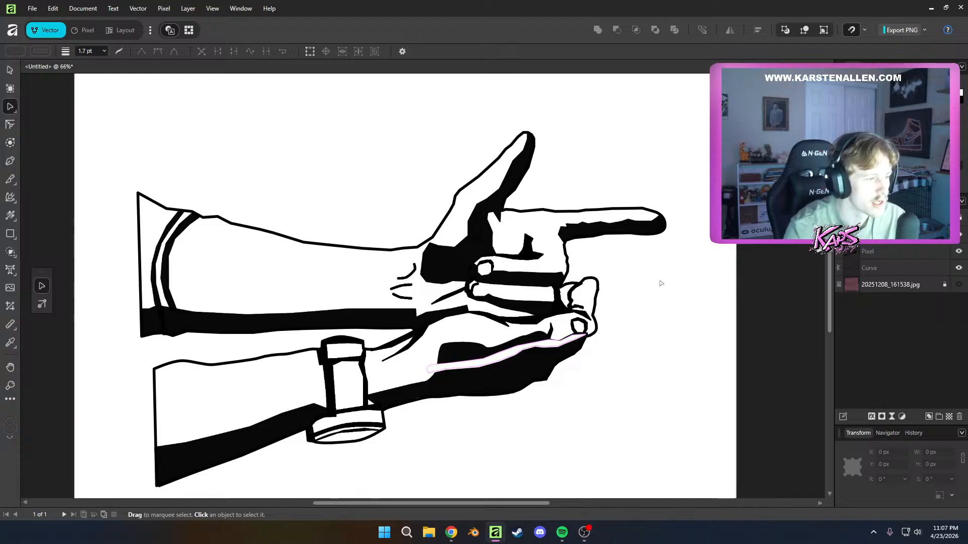
Select the white highlight on the lower hand and show the reference photo again
scroll(659, 281, "down", 3)
scroll(751, 312, "up", 2)
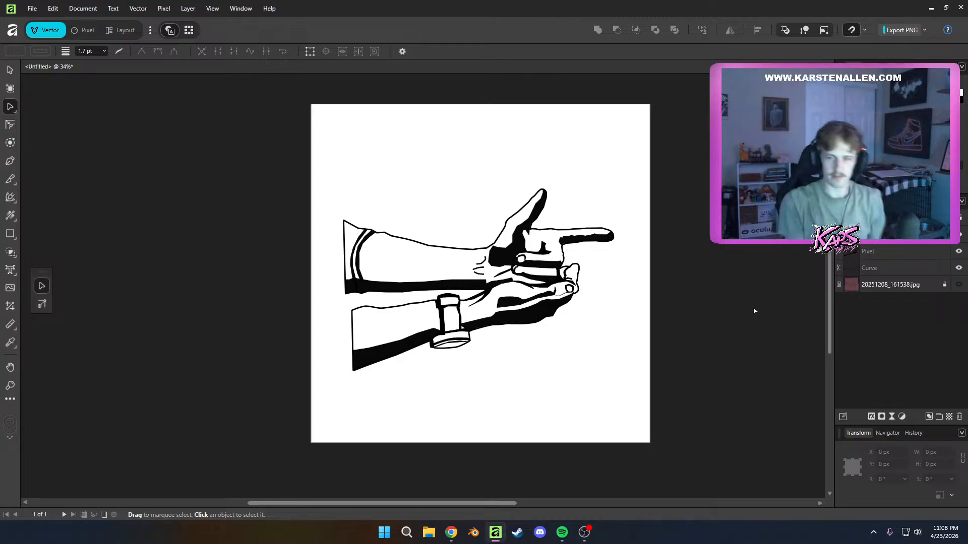
scroll(575, 334, "up", 3)
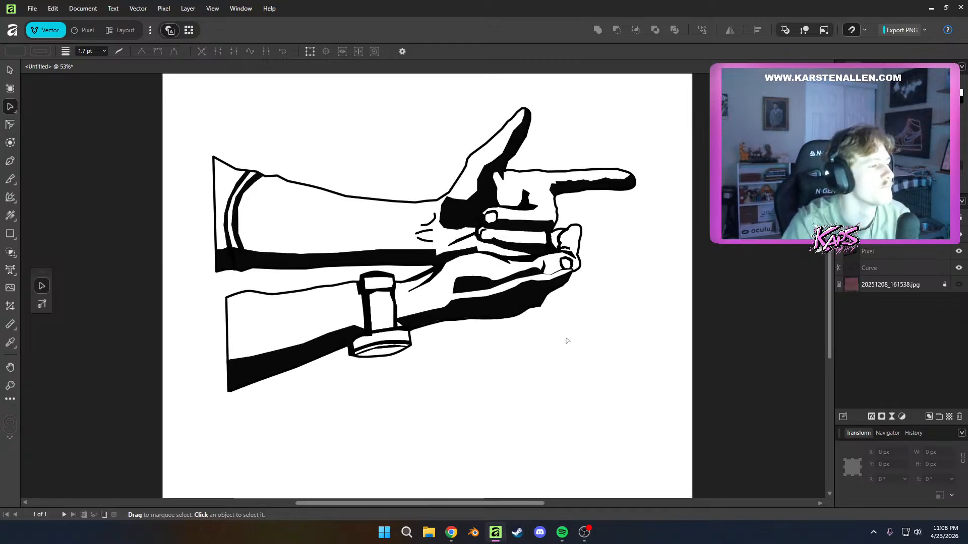
scroll(596, 377, "down", 2)
scroll(583, 379, "up", 2)
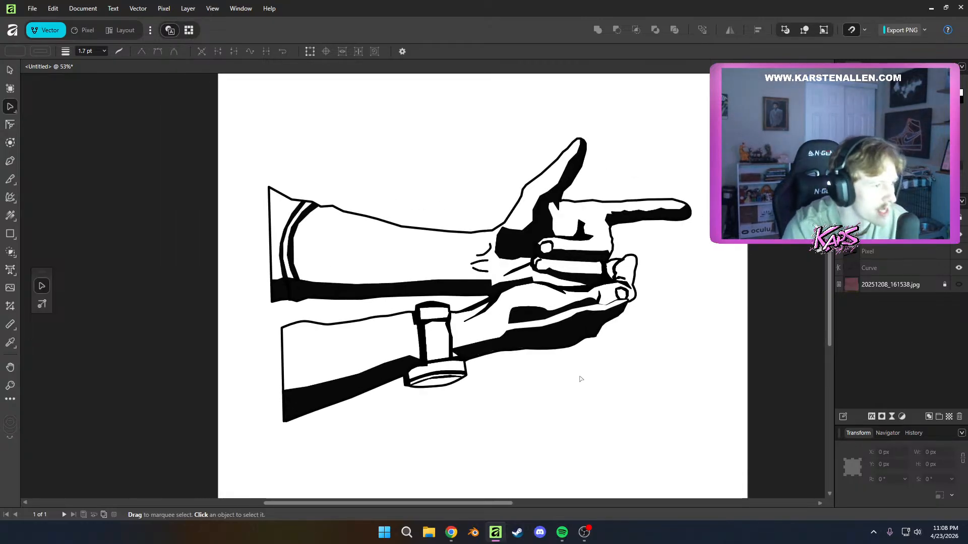
left_click(580, 325)
scroll(580, 325, "up", 4)
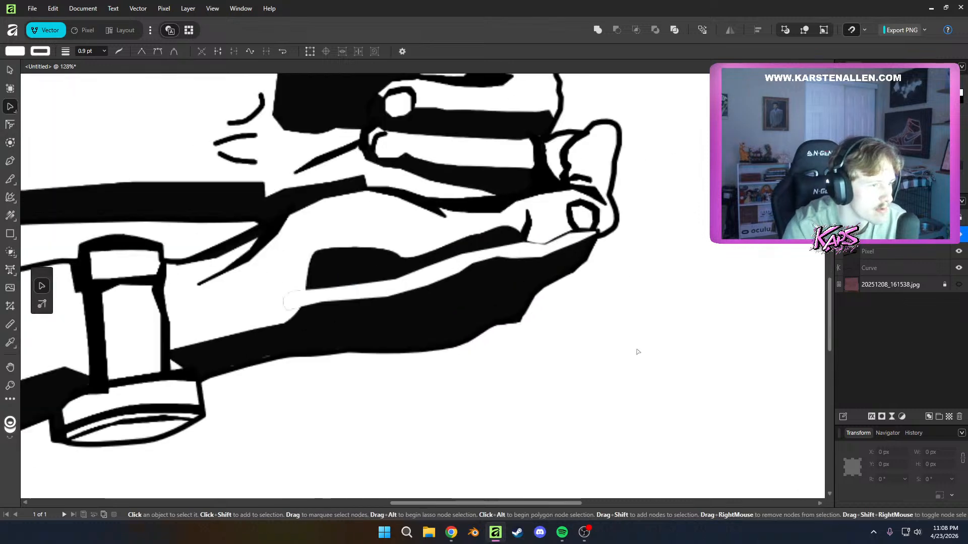
scroll(575, 325, "up", 3)
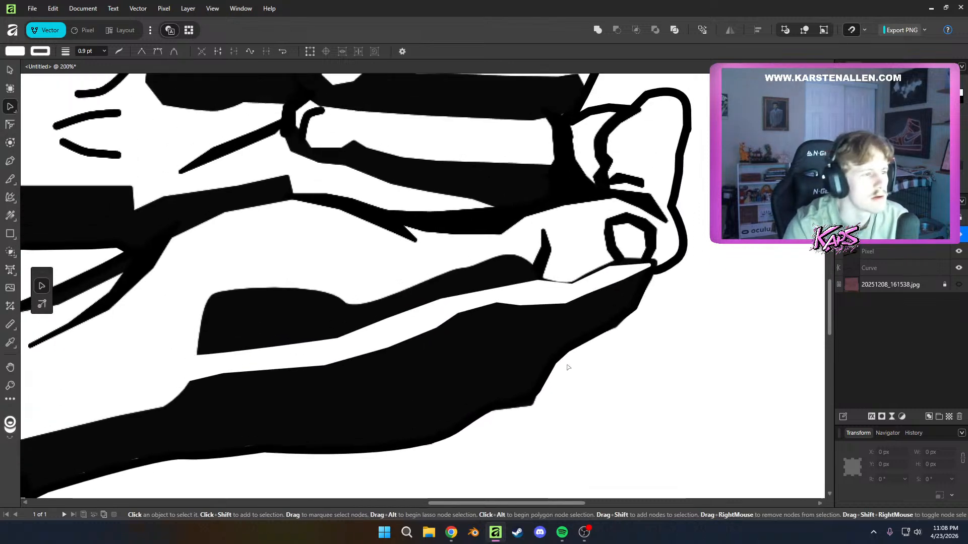
scroll(569, 353, "up", 2)
left_click(959, 284)
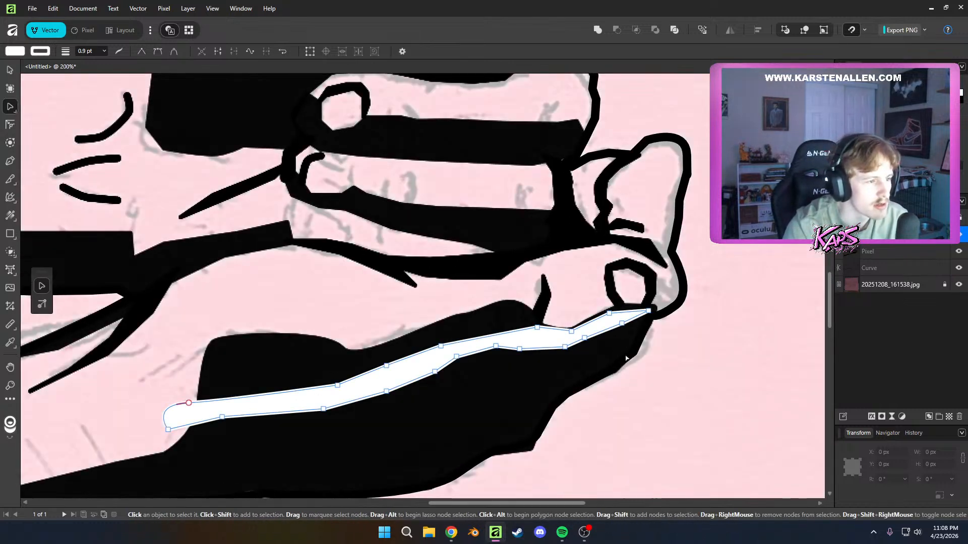
Reshape the white highlight's nodes so its rounded wrist-side end tapers to a point, and deselect it
scroll(607, 377, "up", 2)
left_click_drag(551, 307, 498, 308)
left_click_drag(264, 359, 500, 320)
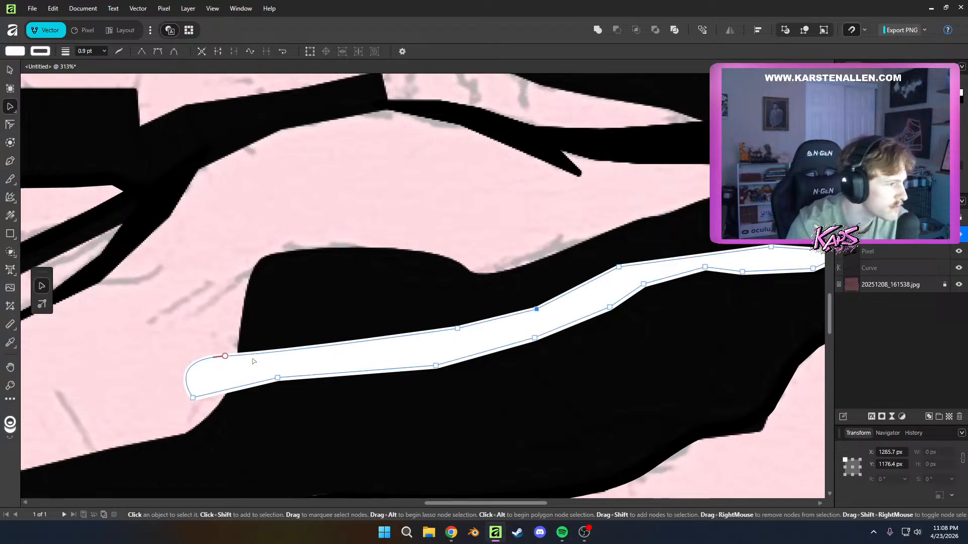
left_click(225, 357)
left_click(225, 356, "alt")
left_click_drag(226, 357, 232, 364)
left_click_drag(556, 433, 277, 453)
scroll(634, 356, "down", 7)
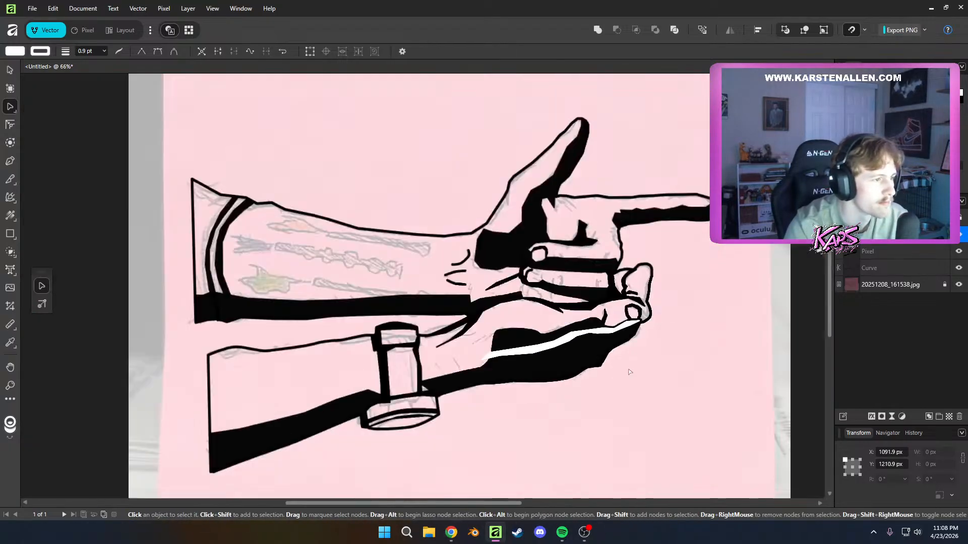
left_click(694, 366)
Shift a node on the middle of the highlight's upper edge slightly toward the wrist and deselect the shape
scroll(636, 377, "up", 6)
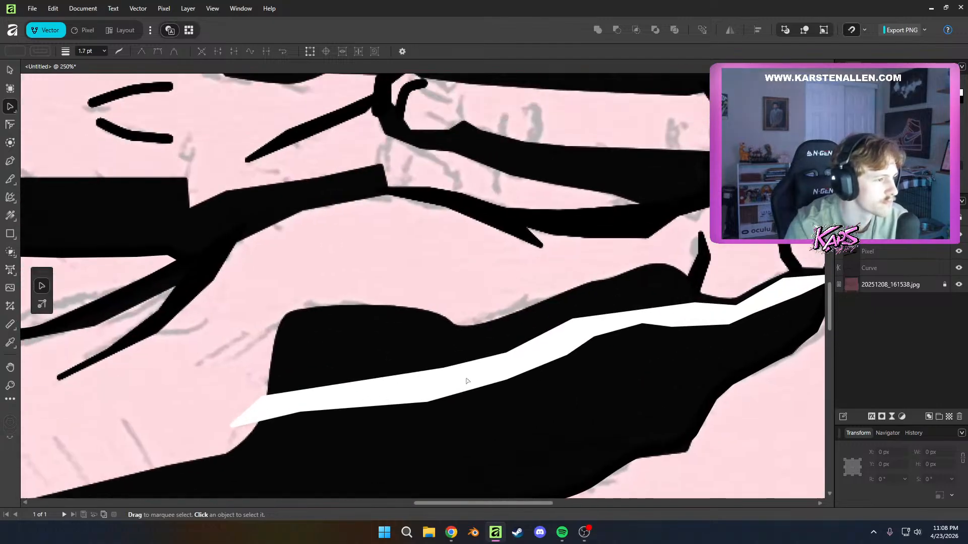
left_click(444, 372)
left_click_drag(444, 371, 429, 379)
left_click(709, 352)
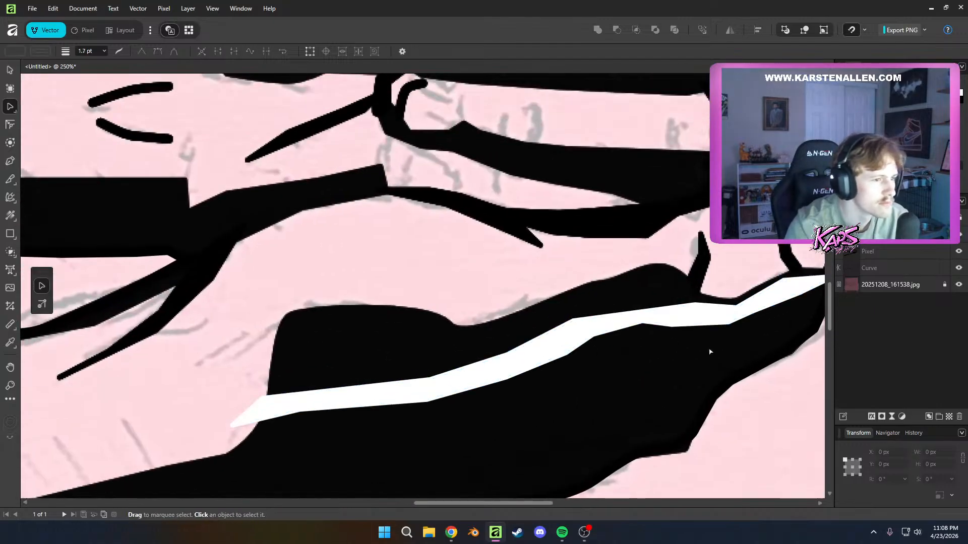
Lower the highlight's upper-edge node beneath the thumbnail-shaped outline to thin its fingertip end, and deselect it
scroll(799, 368, "down", 3)
left_click_drag(790, 323, 659, 339)
scroll(659, 338, "up", 3)
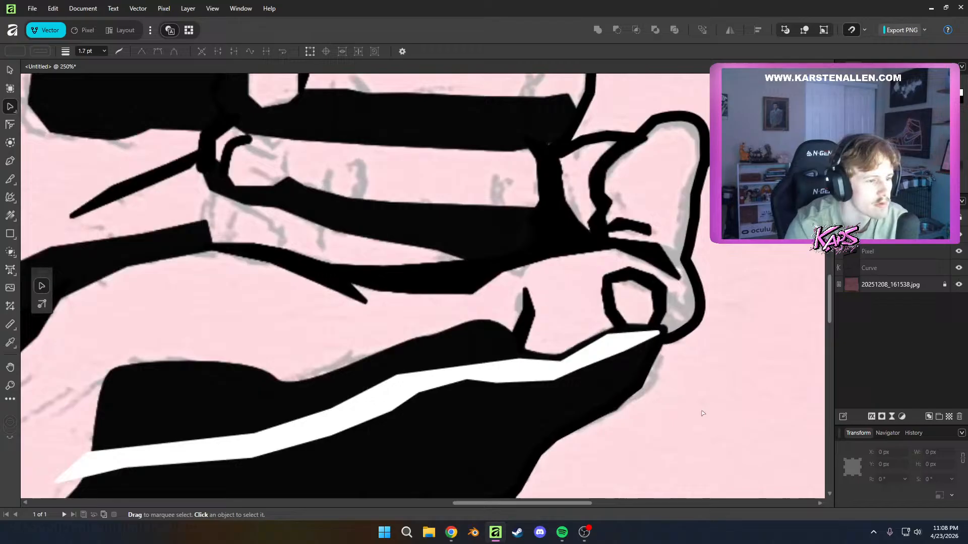
left_click(610, 341)
left_click(595, 368)
scroll(542, 358, "down", 6)
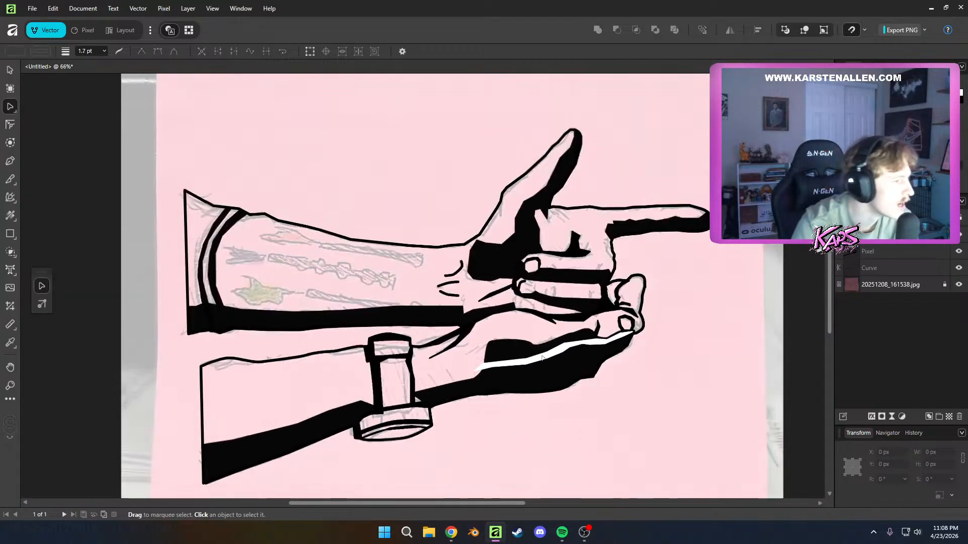
Draw a closed triangular Pen shape in the upper arm's lower sleeve corner, between the sleeve's outer edge and the inner cuff stripe
left_click_drag(543, 357, 665, 357)
scroll(376, 313, "up", 7)
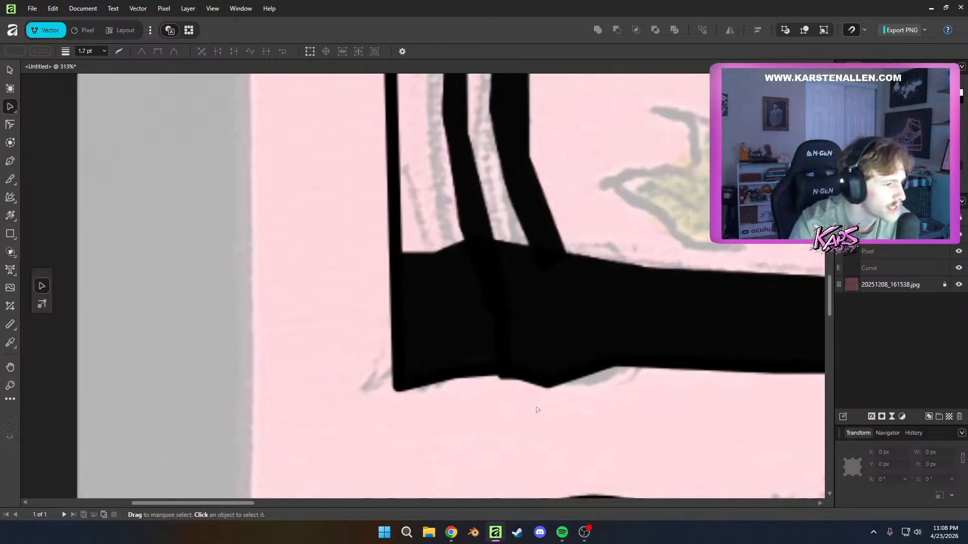
scroll(457, 338, "down", 1)
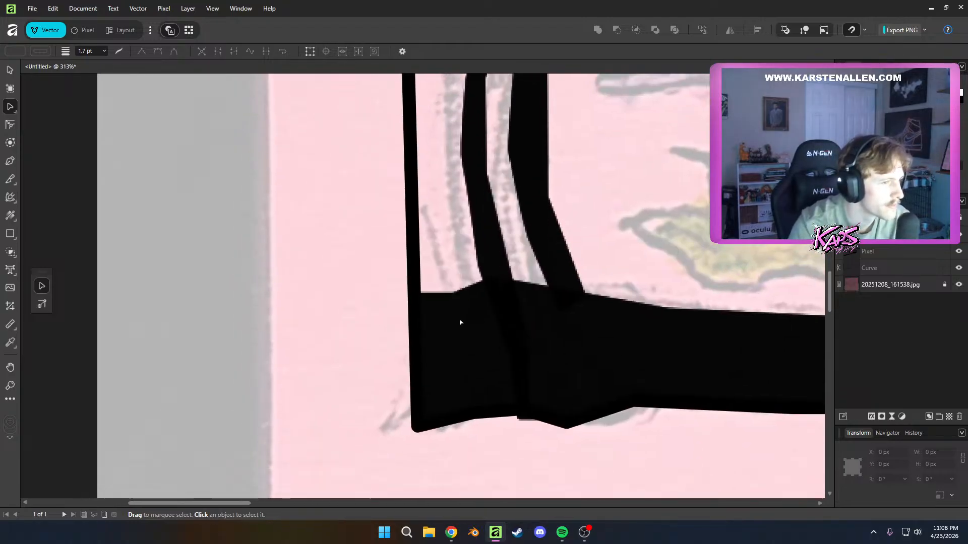
scroll(461, 322, "down", 4)
left_click(896, 255)
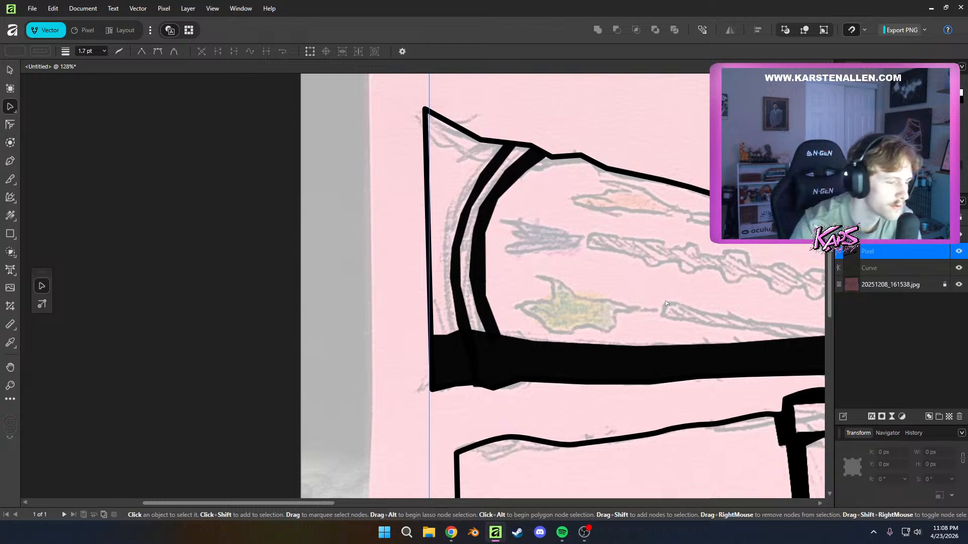
key("p")
left_click(463, 321)
left_click(446, 294)
left_click(429, 258)
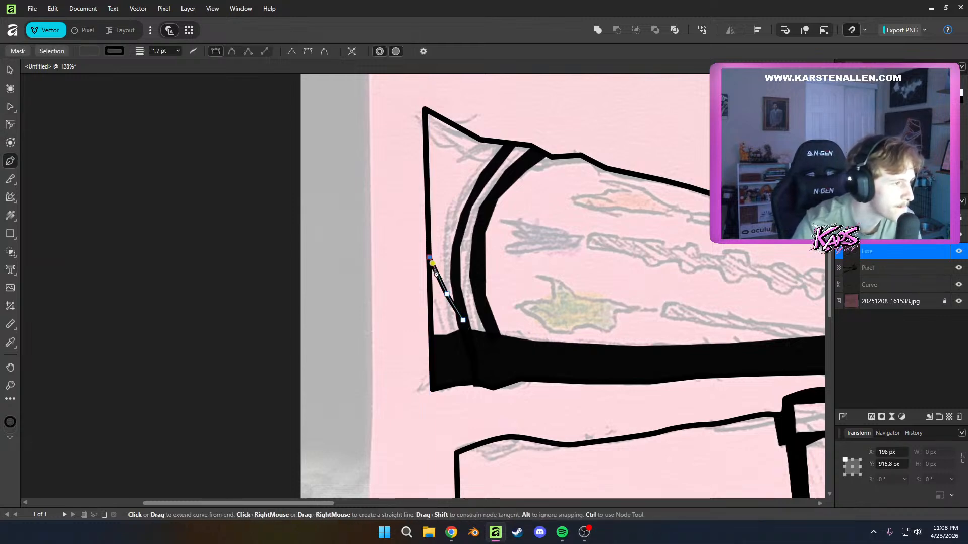
left_click(430, 340)
left_click(462, 336)
left_click(463, 321)
key("a")
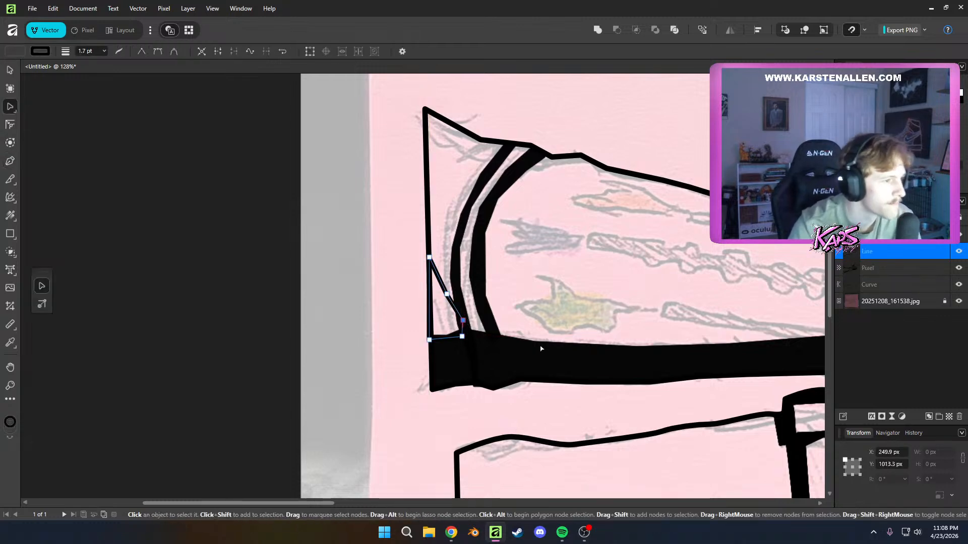
Fill the triangular sleeve-corner shape with solid black at full opacity and deselect it
left_click(15, 51)
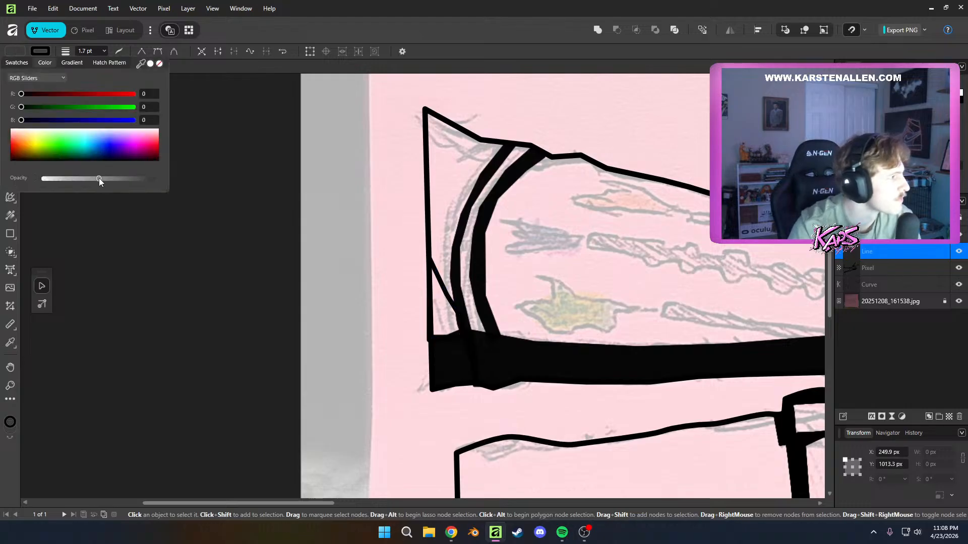
left_click_drag(99, 178, 41, 179)
left_click(217, 212)
left_click(226, 217)
Draw a small black Pen shape across the lower ends of the two cuff stripes, merging them into the forearm shadow, and deselect it
scroll(674, 338, "down", 7)
scroll(644, 330, "up", 7)
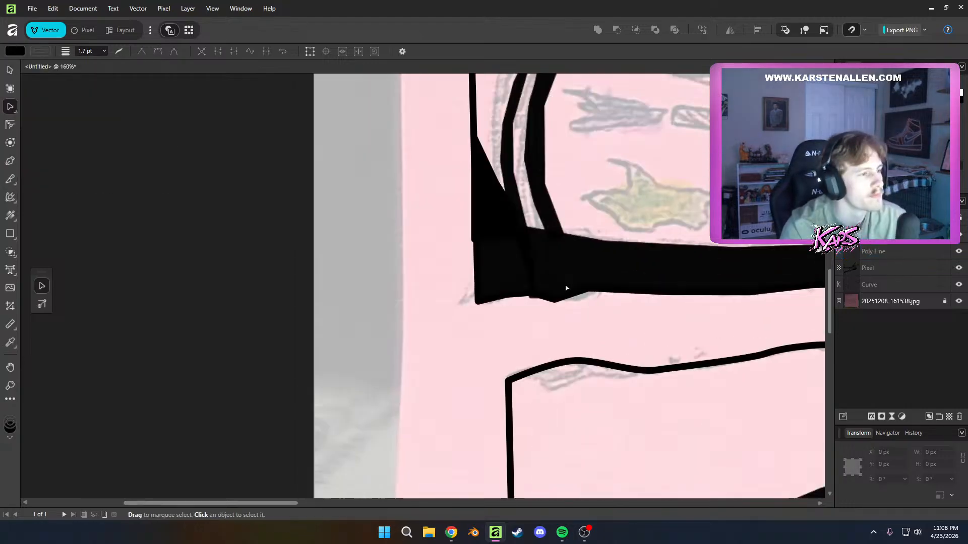
scroll(566, 288, "up", 4)
key("p")
left_click(431, 283)
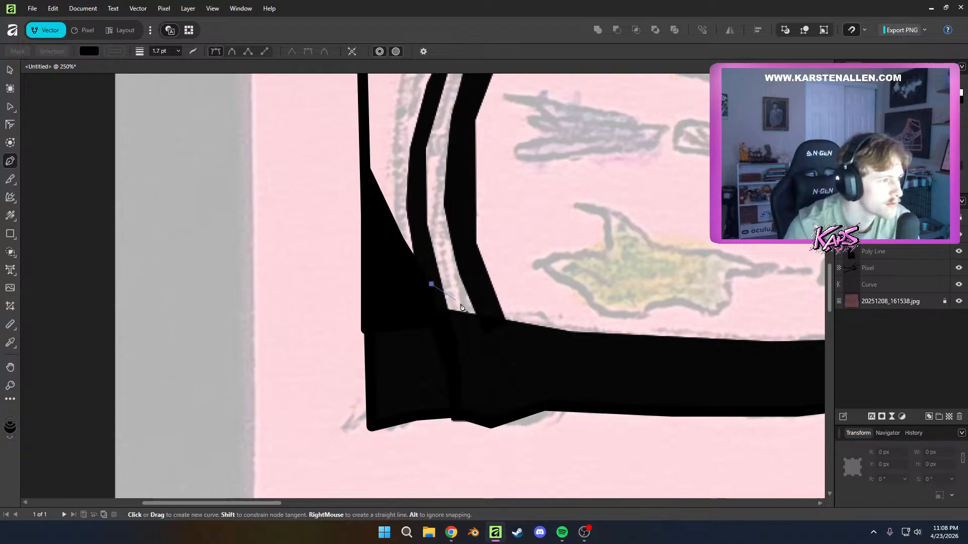
left_click_drag(493, 323, 481, 329)
left_click(431, 284)
key("a")
left_click(312, 302)
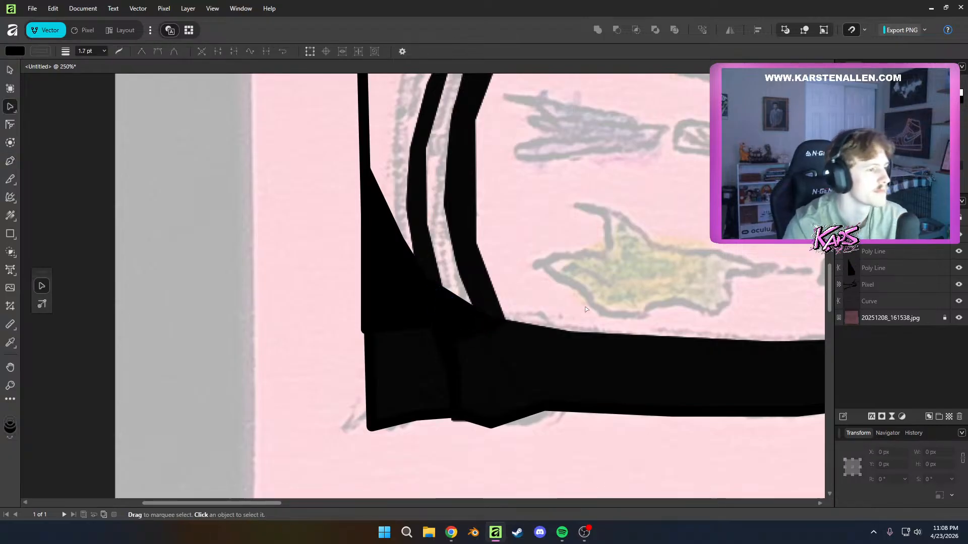
Draw a closed black shape with a curved inner edge in the sleeve's upper corner and deselect it
scroll(383, 326, "down", 10)
left_click_drag(519, 302, 477, 333)
scroll(476, 331, "down", 9)
scroll(455, 378, "up", 6)
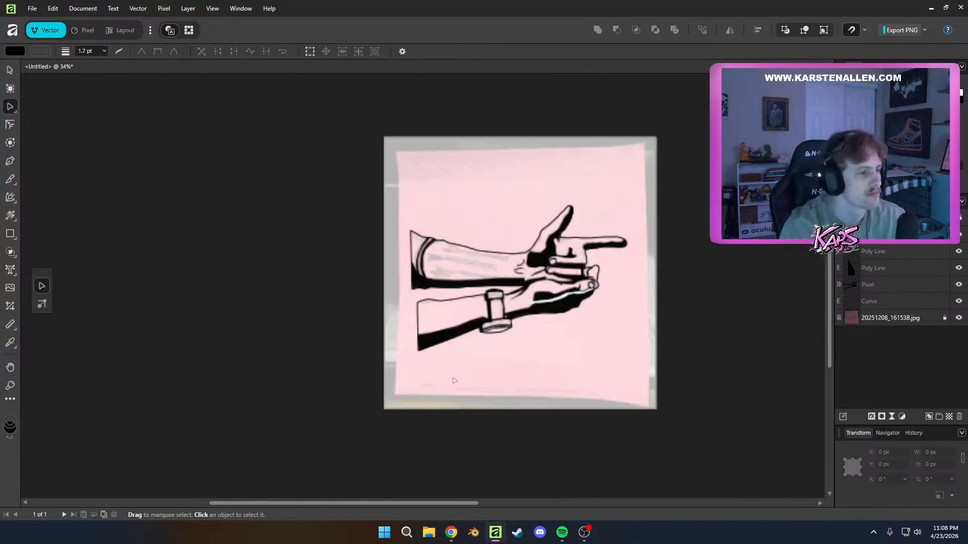
key("ctrl+z")
left_click(450, 195)
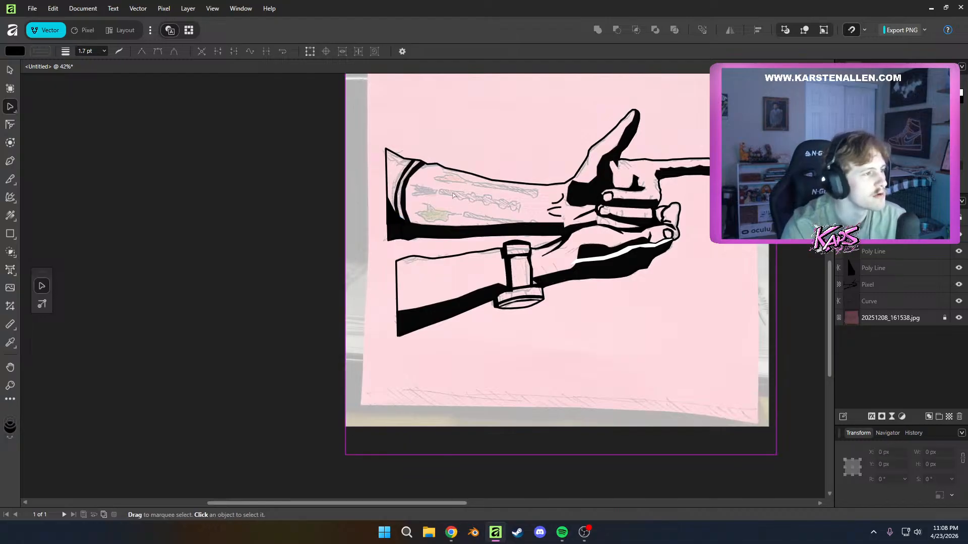
left_click_drag(428, 182, 467, 283)
scroll(442, 230, "up", 4)
scroll(426, 276, "up", 3)
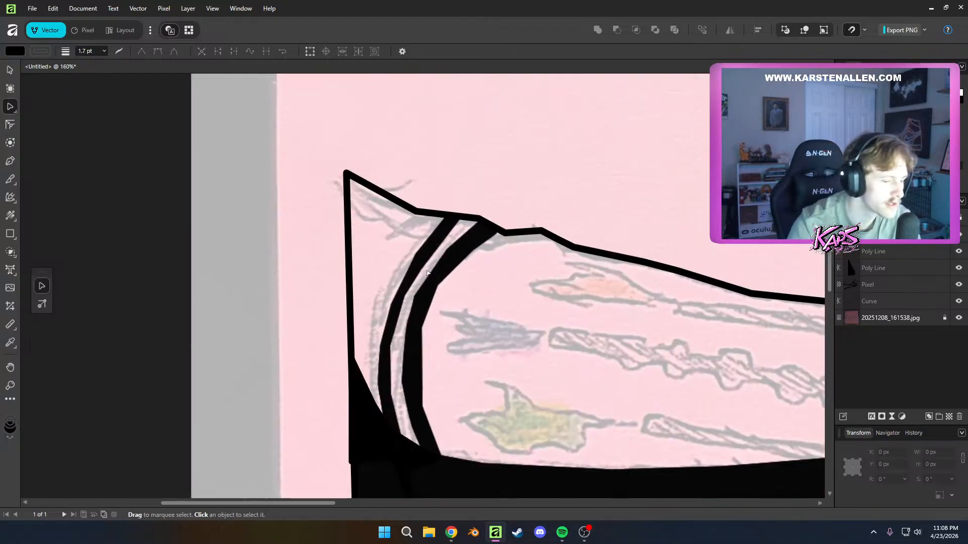
key("p")
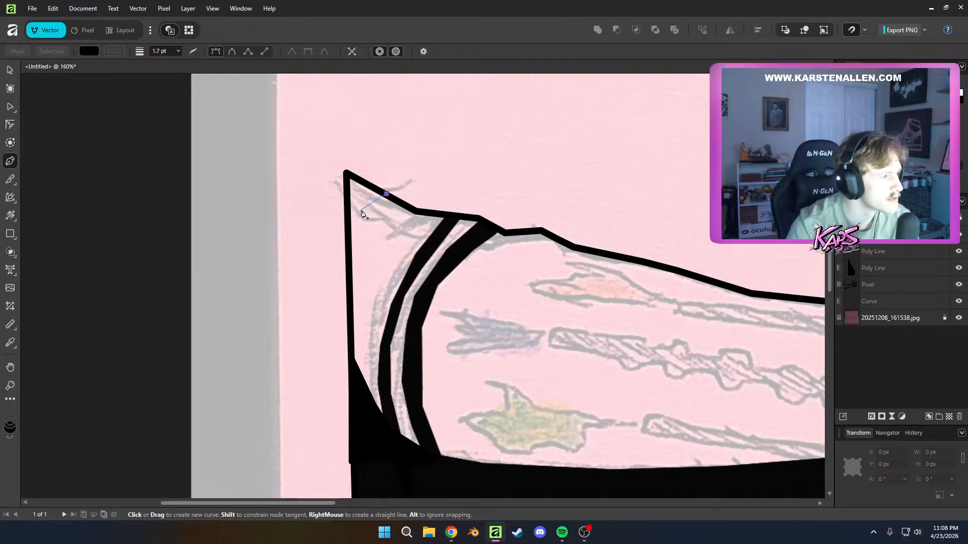
left_click(361, 211)
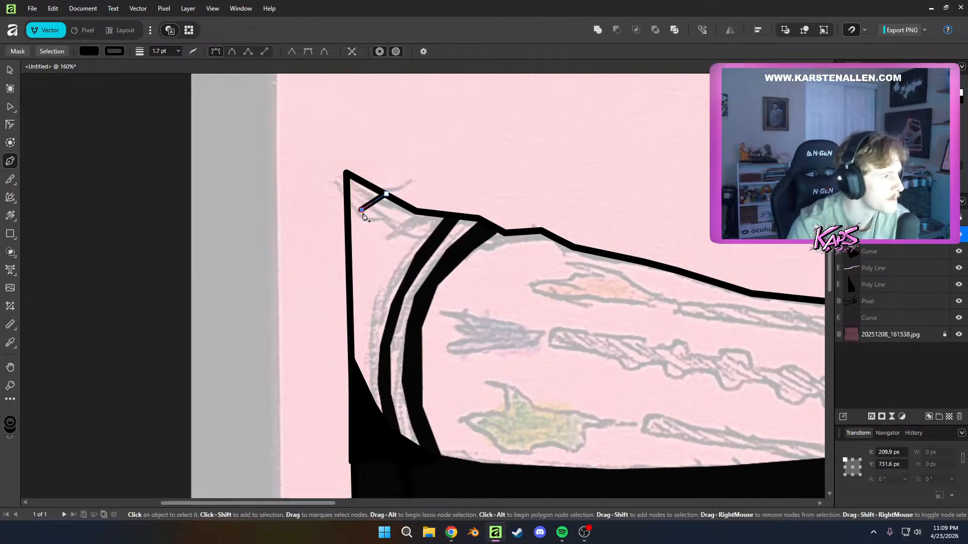
left_click_drag(361, 210, 355, 222)
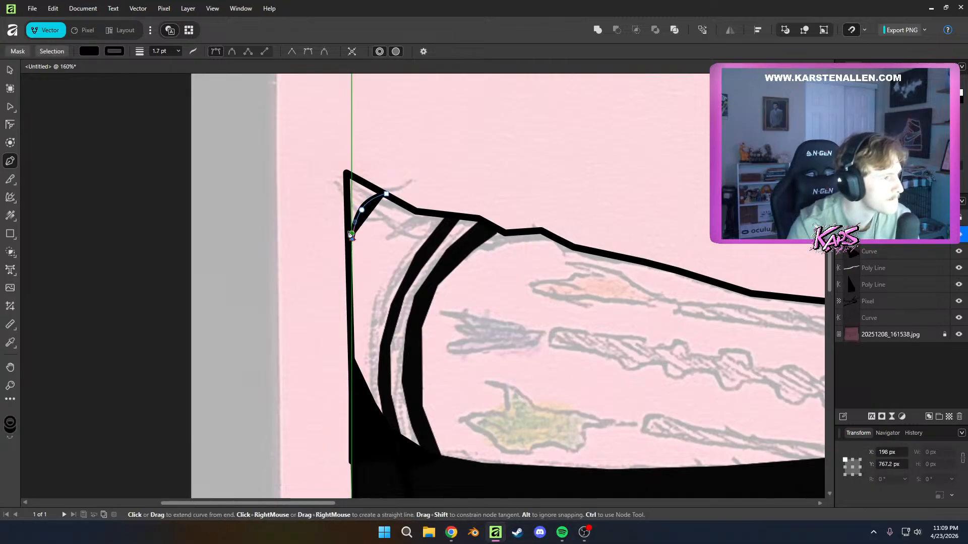
left_click(386, 194)
key("a")
left_click(506, 399)
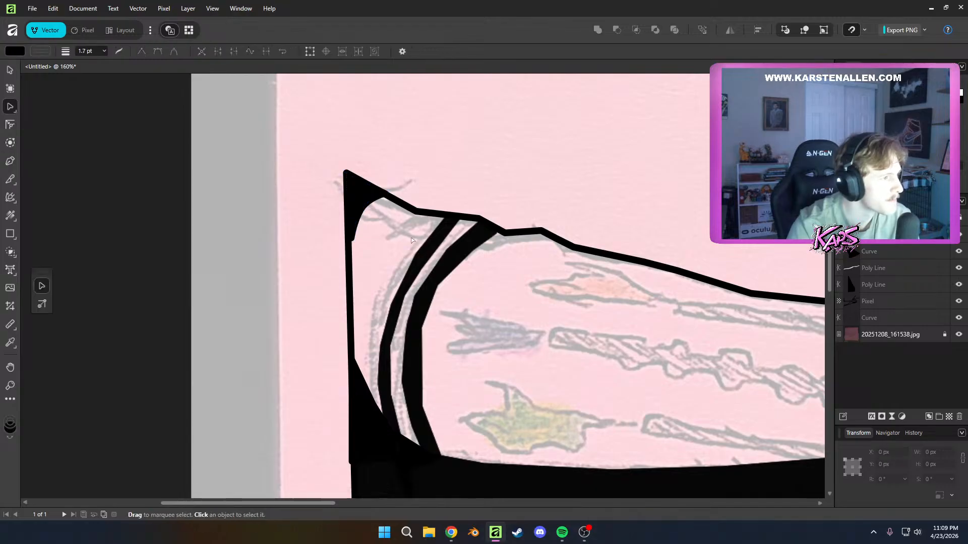
Extend the lower end of the upper sleeve-corner shape slightly along the sleeve's outer edge and deselect it
scroll(509, 401, "down", 5)
scroll(499, 403, "up", 6)
left_click(349, 199)
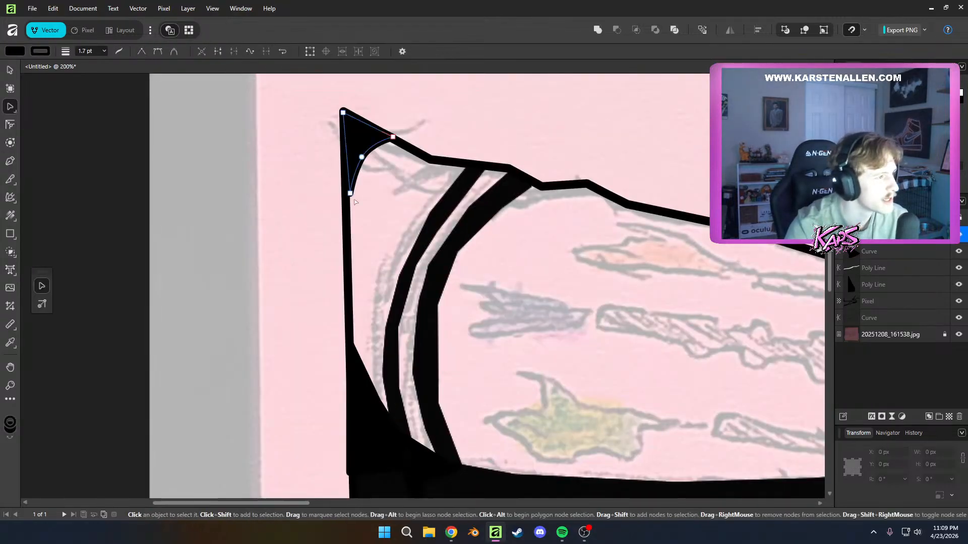
left_click(475, 170)
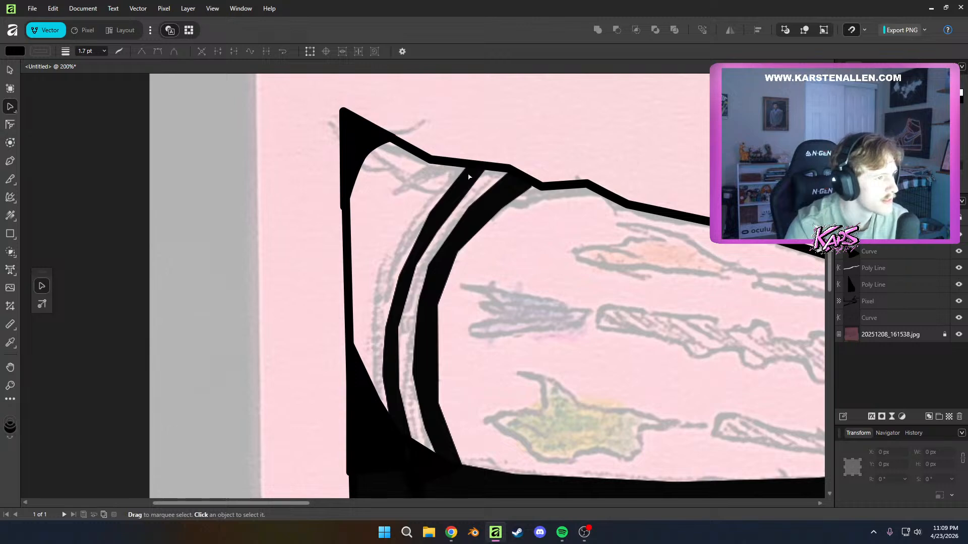
left_click(893, 298)
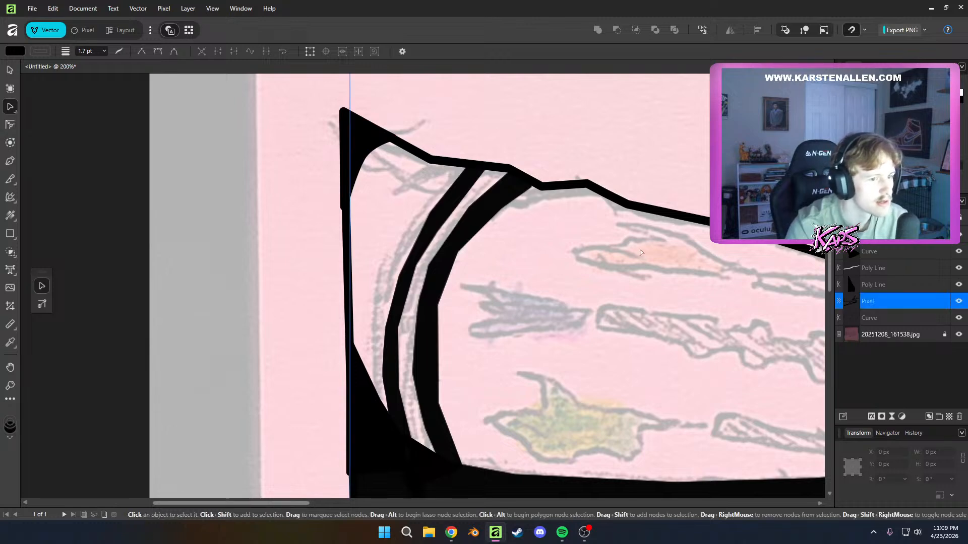
key("p")
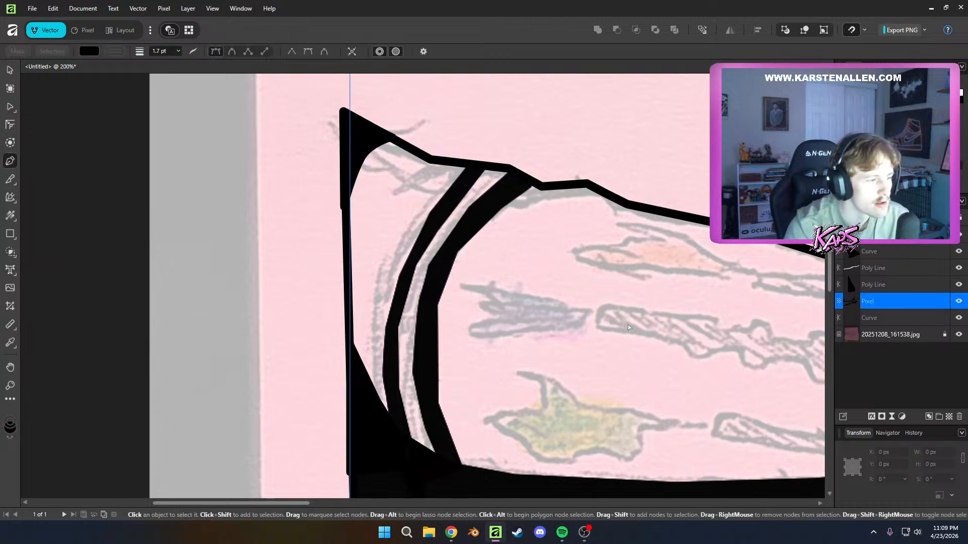
scroll(656, 360, "down", 3)
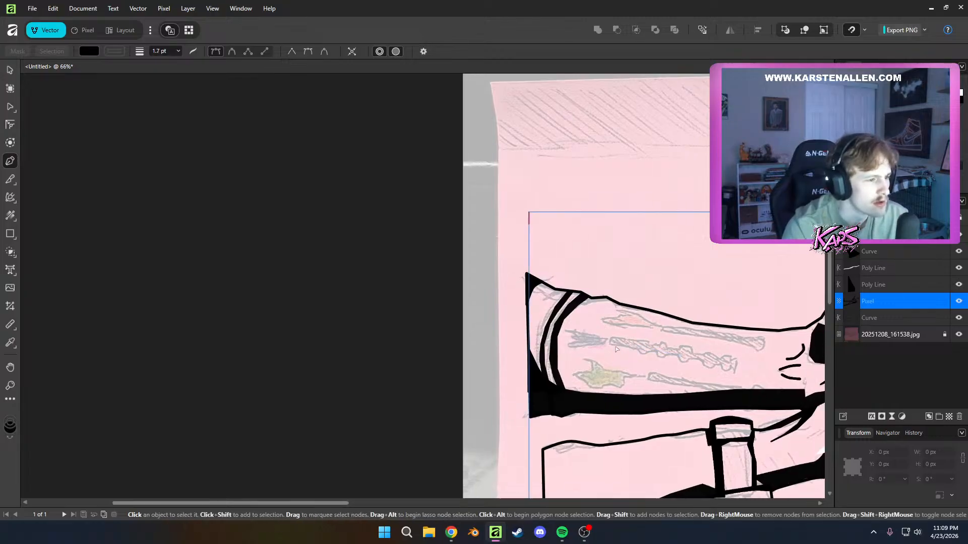
left_click(521, 350)
key("a")
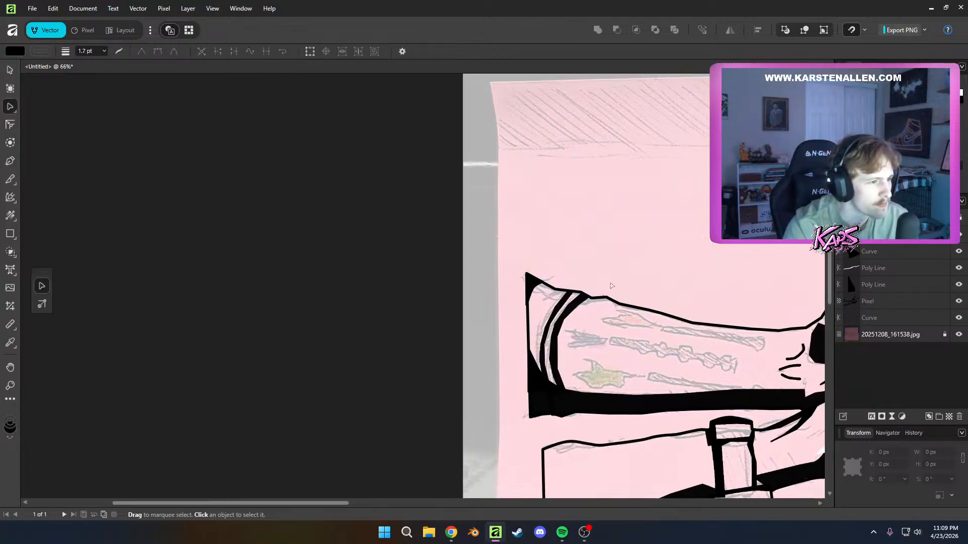
Draw a short three-node black curve over the forearm shadow's wrist-side end, from its upper corner down to the hand's outline, and deselect it
scroll(572, 354, "down", 3)
scroll(572, 354, "up", 7)
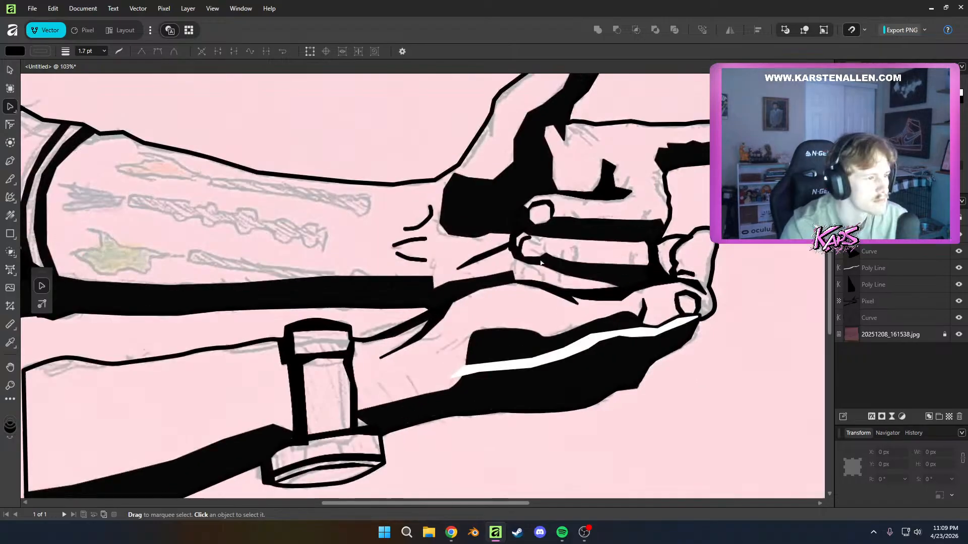
key("p")
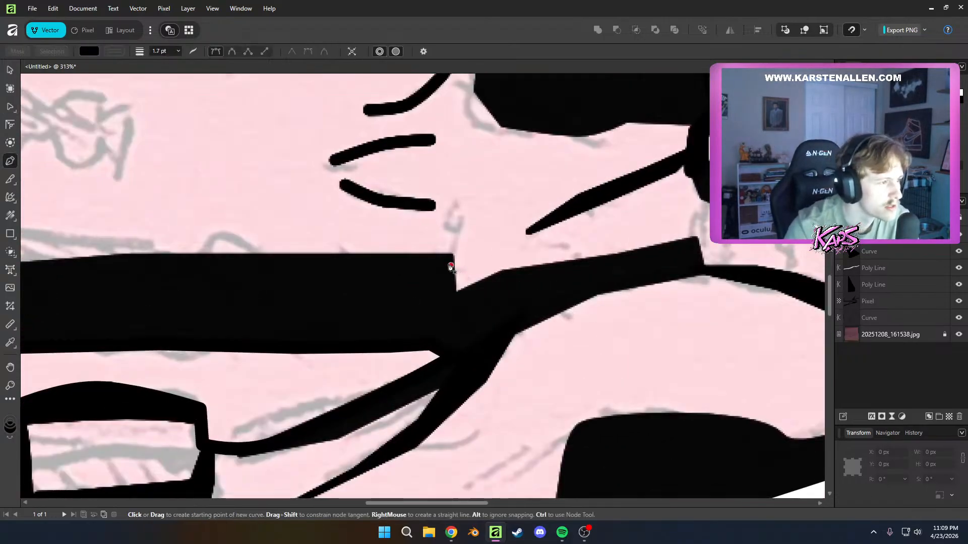
left_click_drag(453, 281, 459, 294)
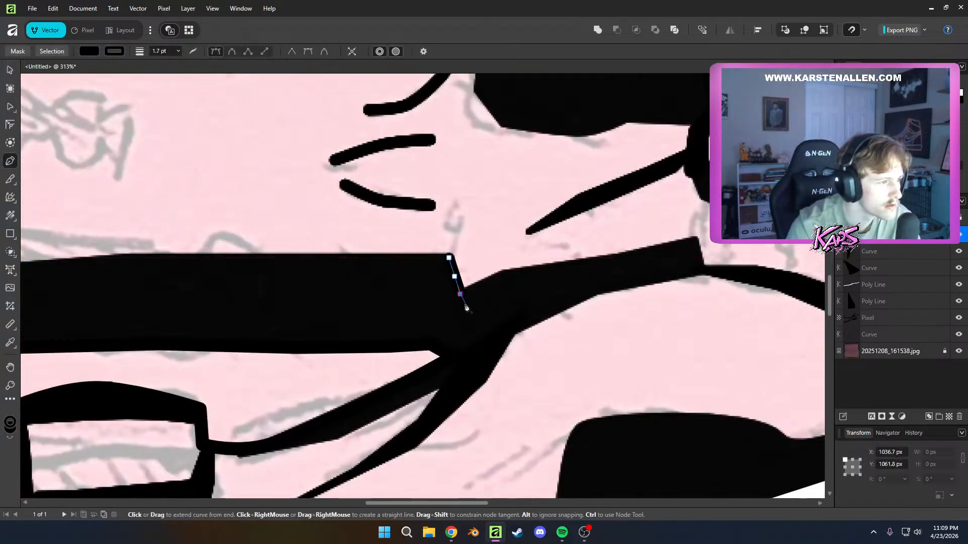
key("a")
Select the short wrist-side curve, bow its middle node outward, and shift its upper node toward the forearm
scroll(504, 318, "down", 8)
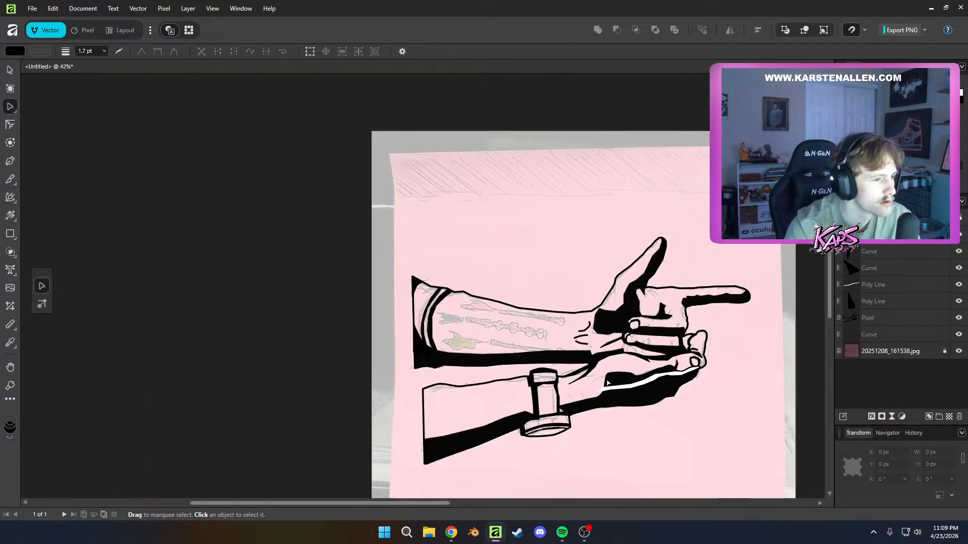
scroll(607, 383, "up", 10)
left_click(473, 252)
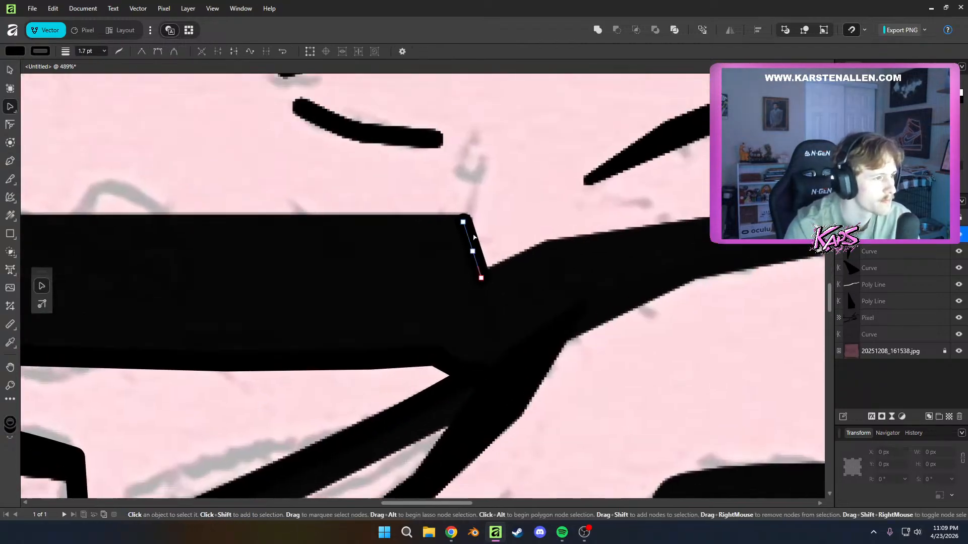
left_click(473, 252)
left_click(474, 252, "alt")
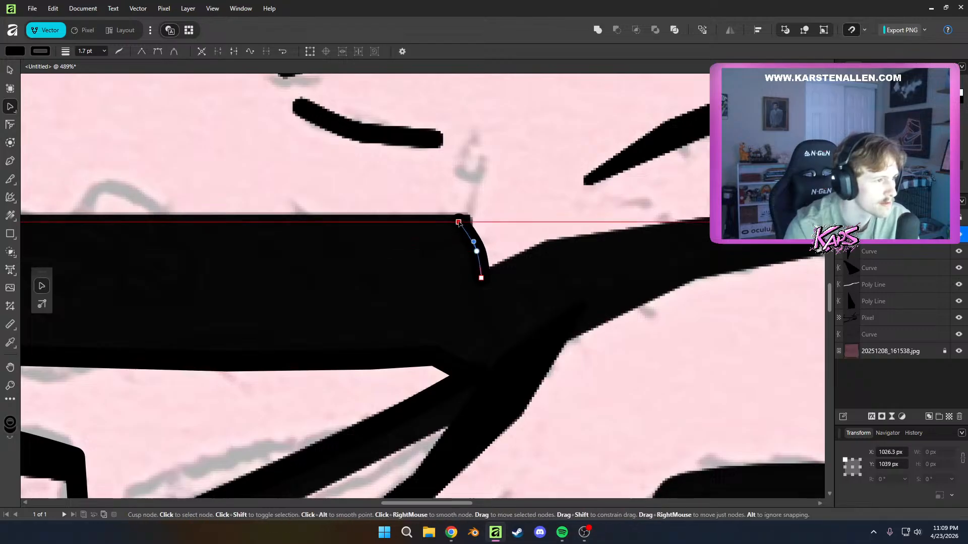
Undo the last bulge in the wrist-side curve, move its upper node closer to the shadow's corner, and deselect the curve
scroll(572, 305, "down", 4)
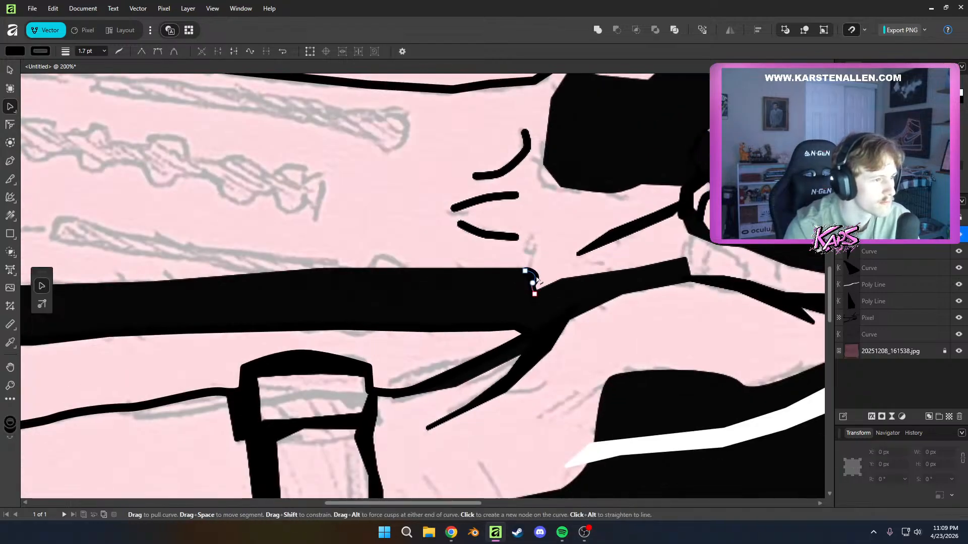
key("ctrl+z")
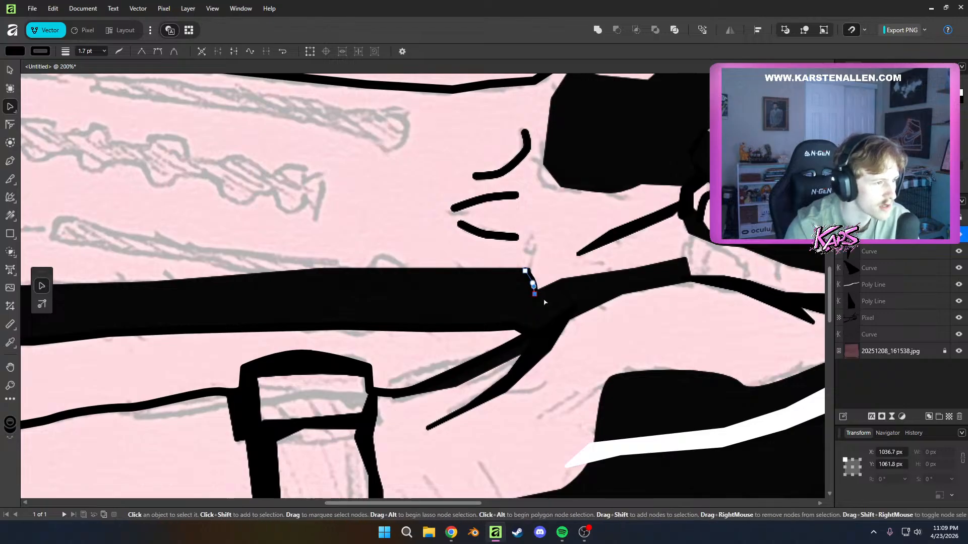
scroll(536, 303, "up", 3)
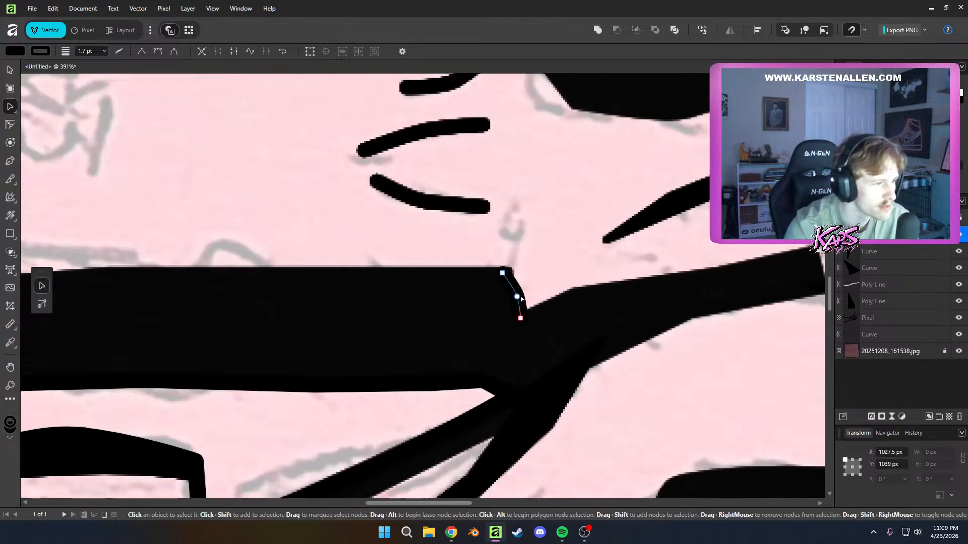
left_click(521, 300)
left_click_drag(526, 292, 519, 302)
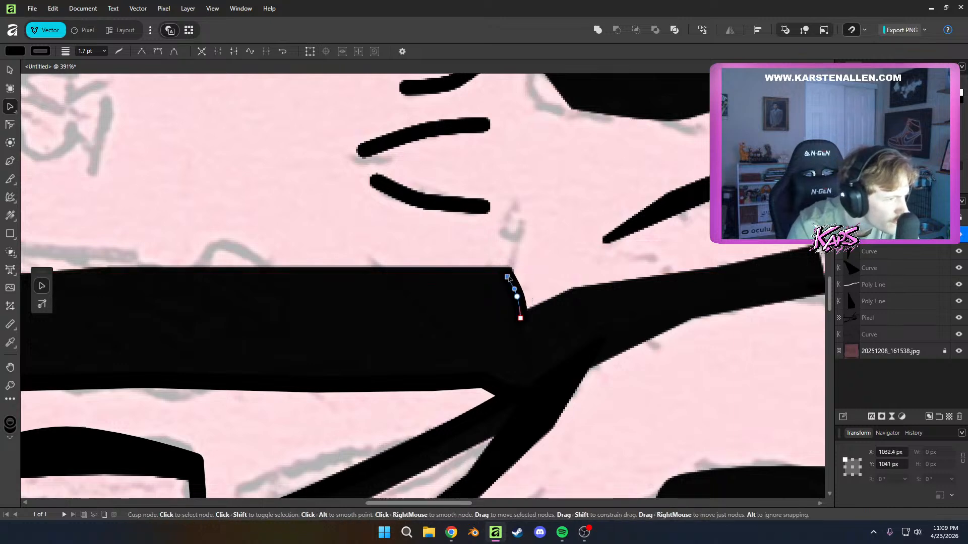
scroll(554, 302, "up", 15)
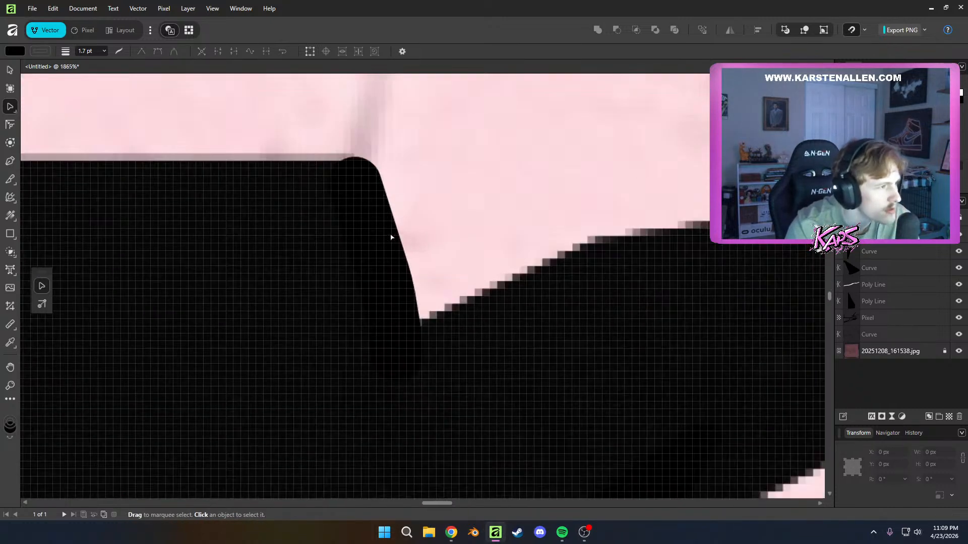
scroll(403, 342, "down", 5)
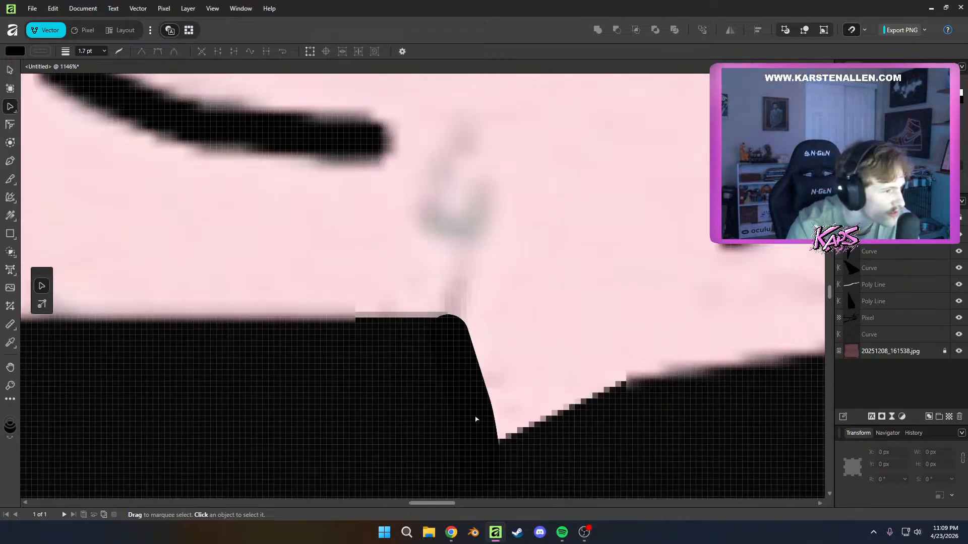
scroll(488, 418, "up", 10)
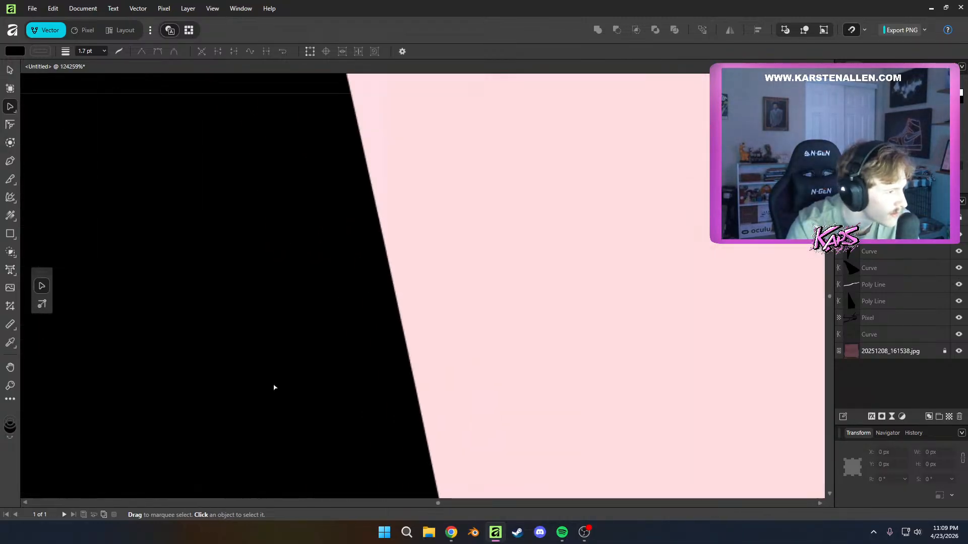
Examine the forearm shadow's wrist-side edge up close, and check how it reads within the full two-hand drawing
scroll(438, 384, "up", 10)
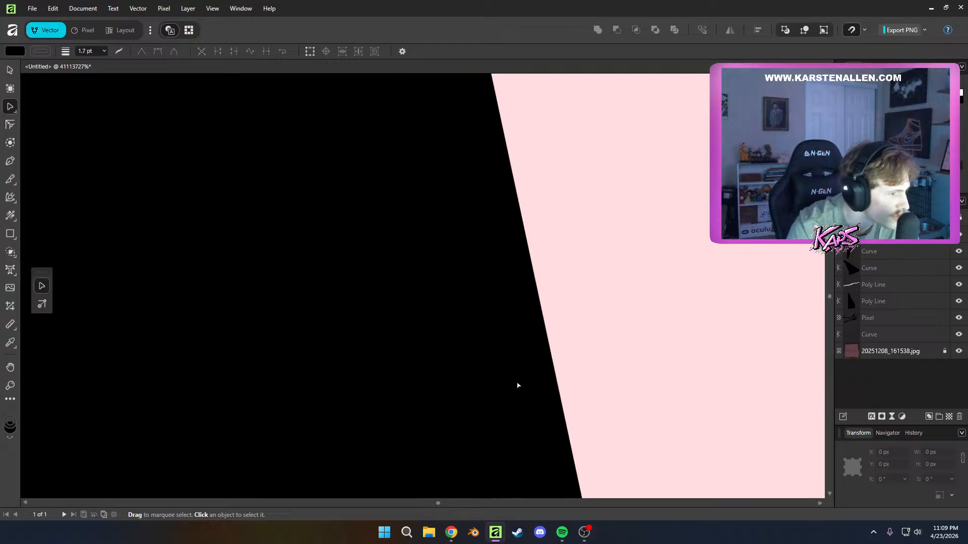
scroll(569, 388, "down", 10)
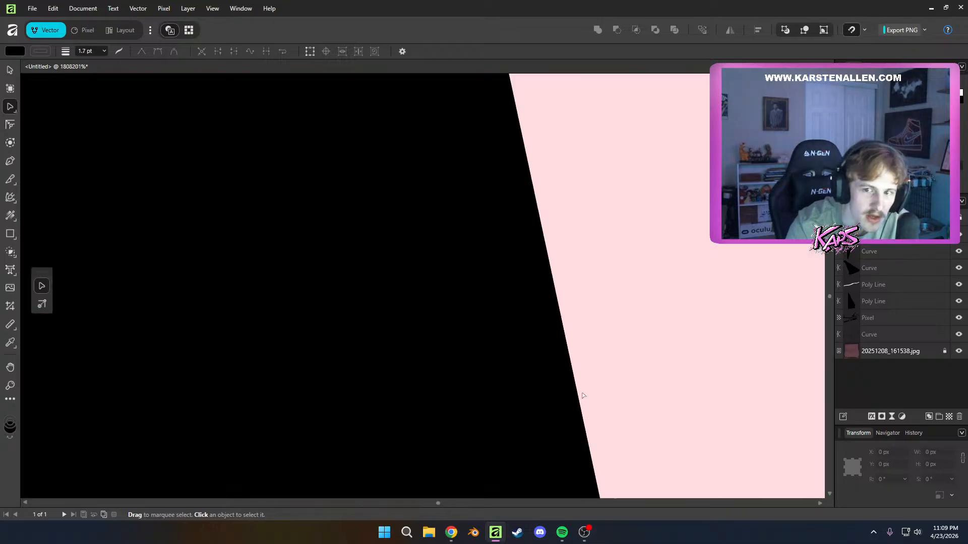
scroll(583, 399, "down", 10)
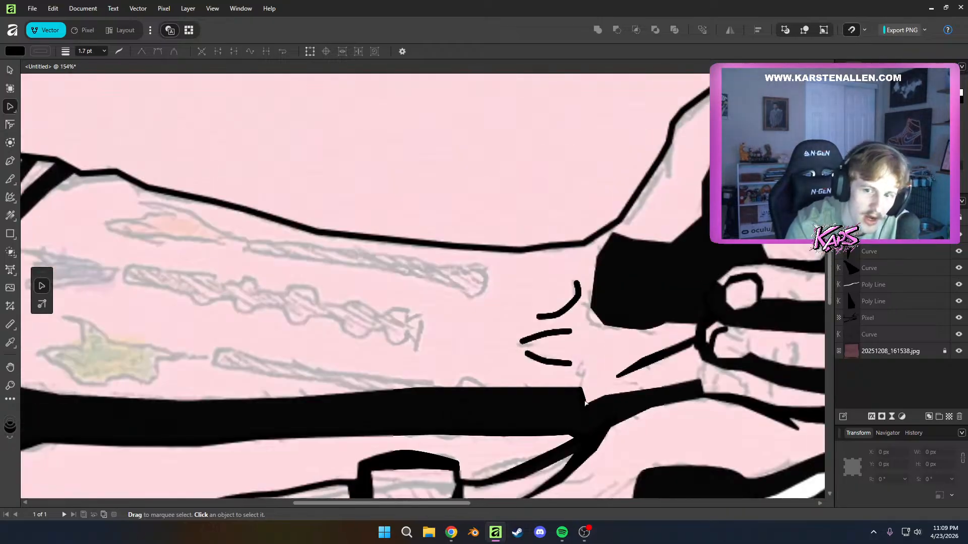
scroll(486, 338, "up", 8)
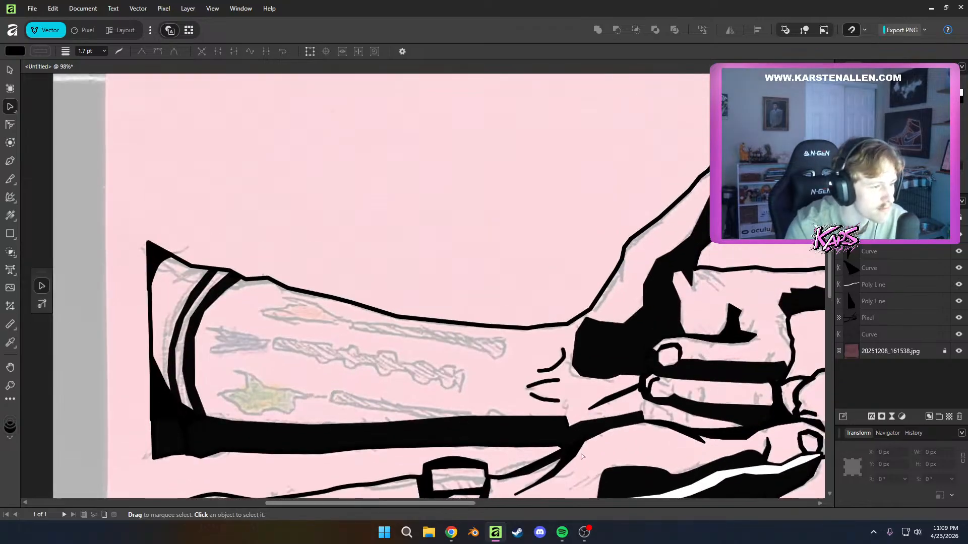
scroll(485, 338, "down", 8)
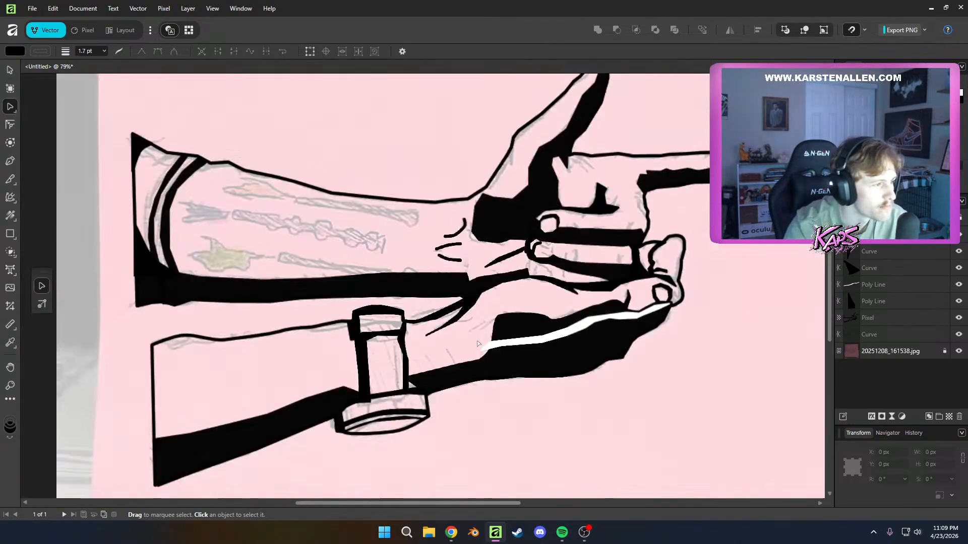
scroll(532, 307, "up", 1)
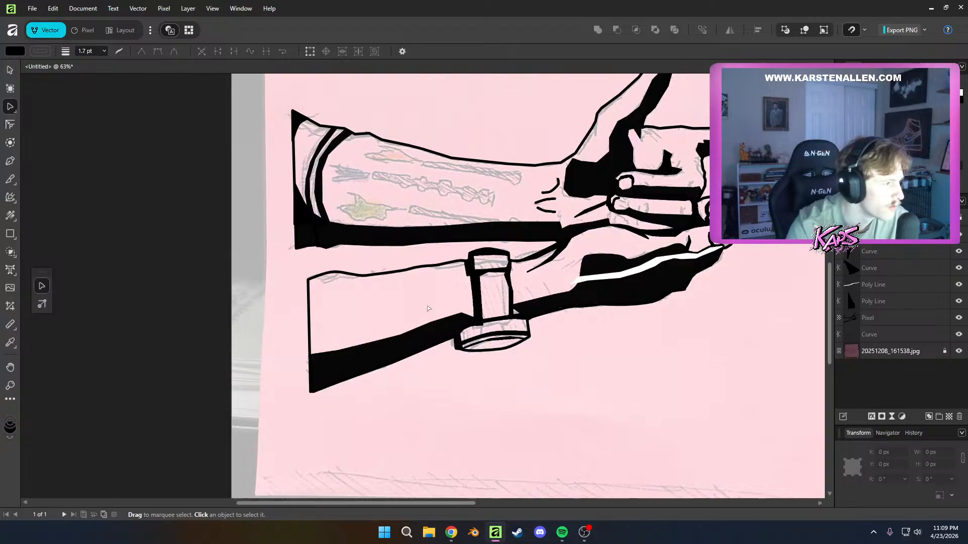
left_click_drag(425, 308, 379, 340)
left_click_drag(573, 302, 473, 360)
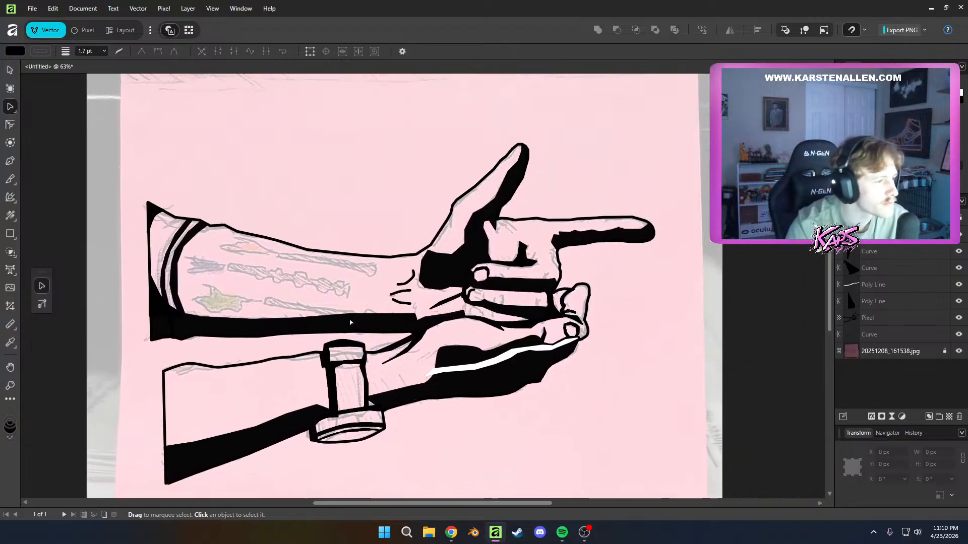
Draw two short black crease strokes, one down from the thumb's outer outline and one diagonally into the palm from the index finger's upper outline
scroll(558, 273, "up", 8)
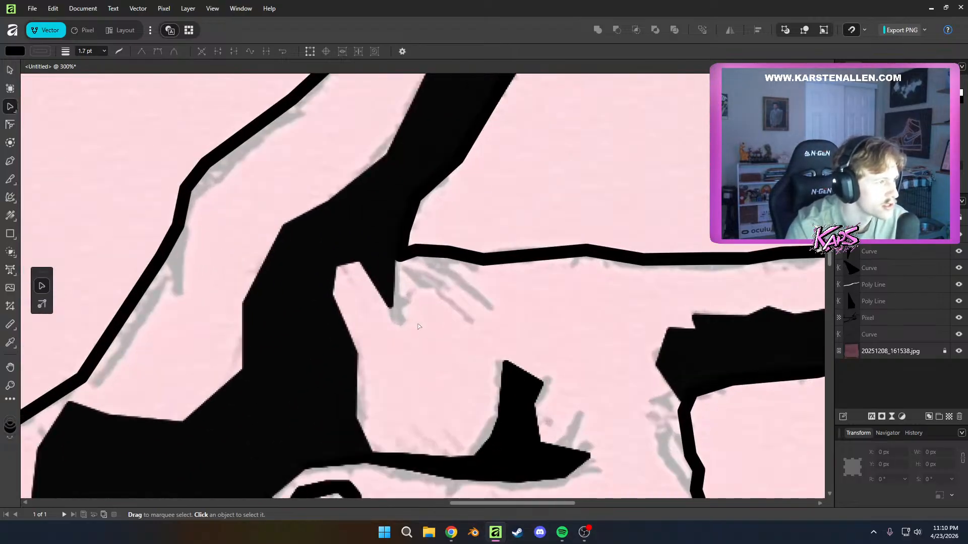
key("p")
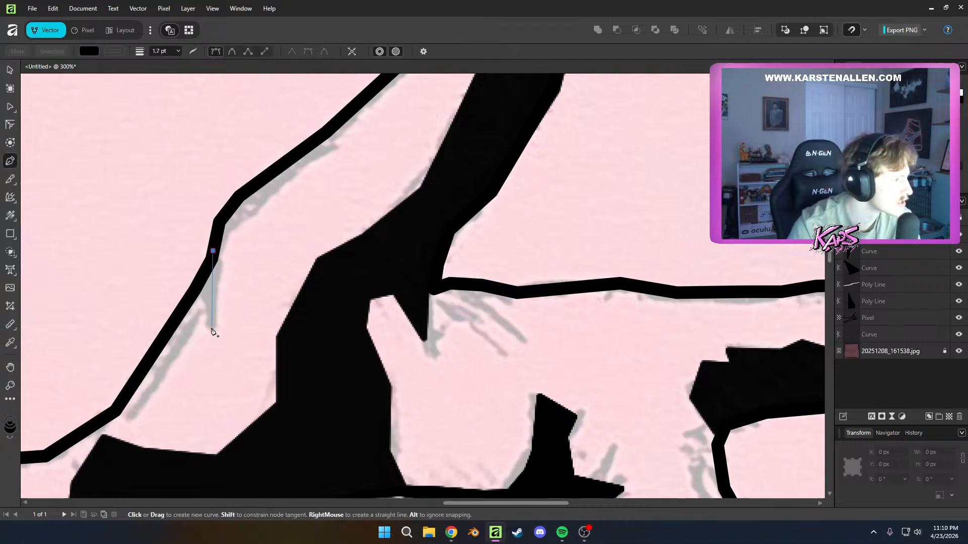
left_click(212, 329)
key("a")
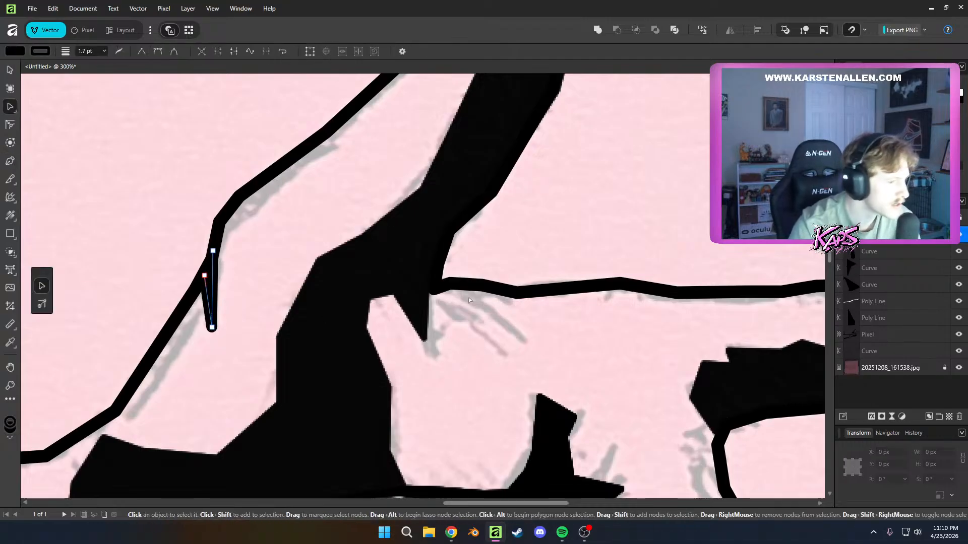
key("p")
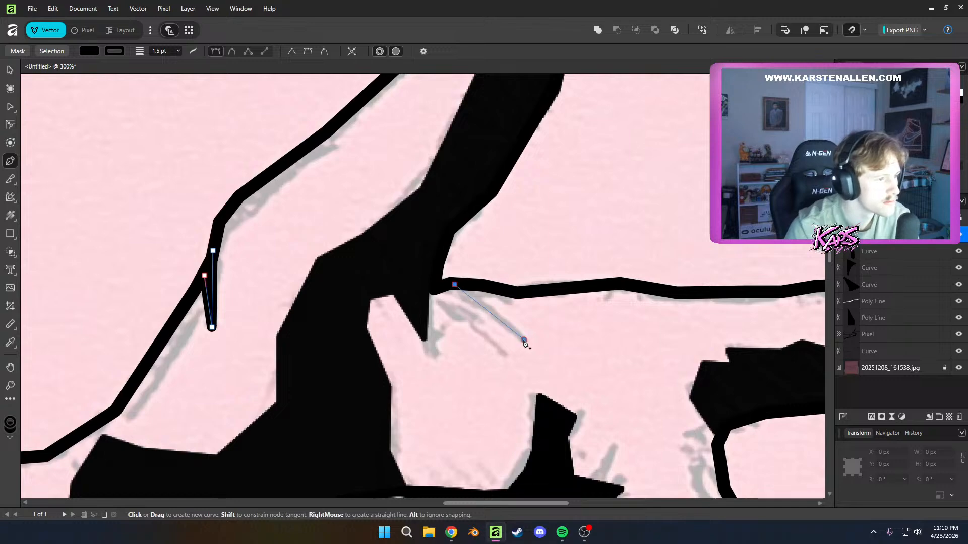
left_click(524, 341)
key("a")
scroll(508, 413, "down", 5)
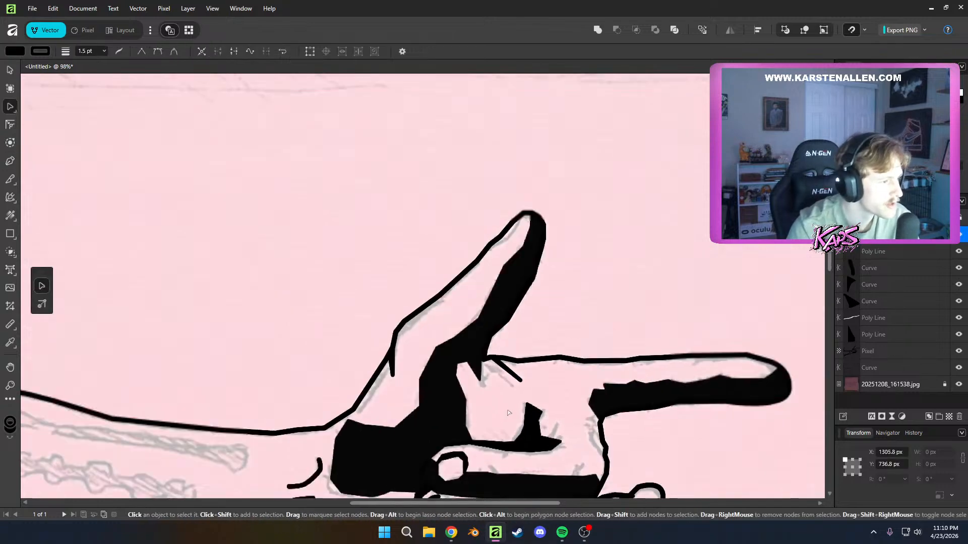
scroll(508, 412, "up", 8)
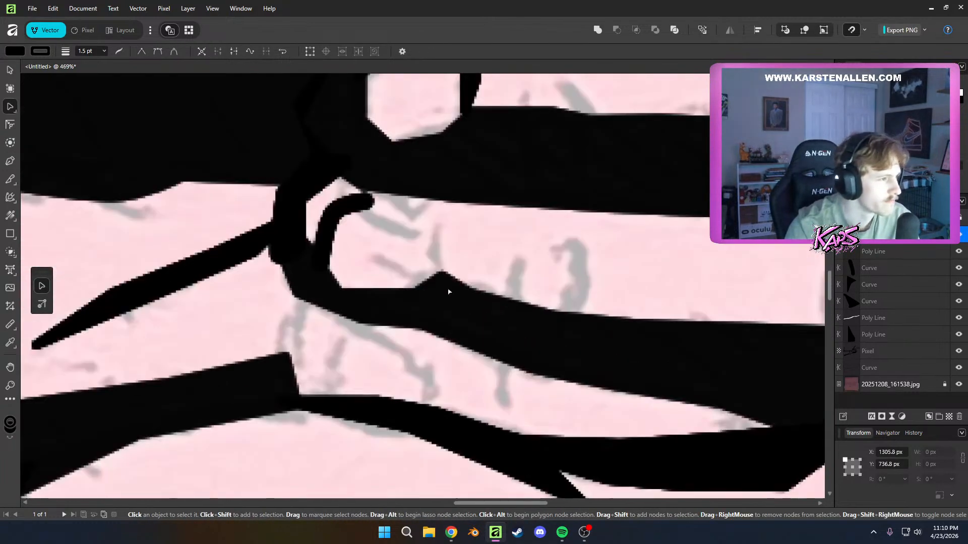
key("p")
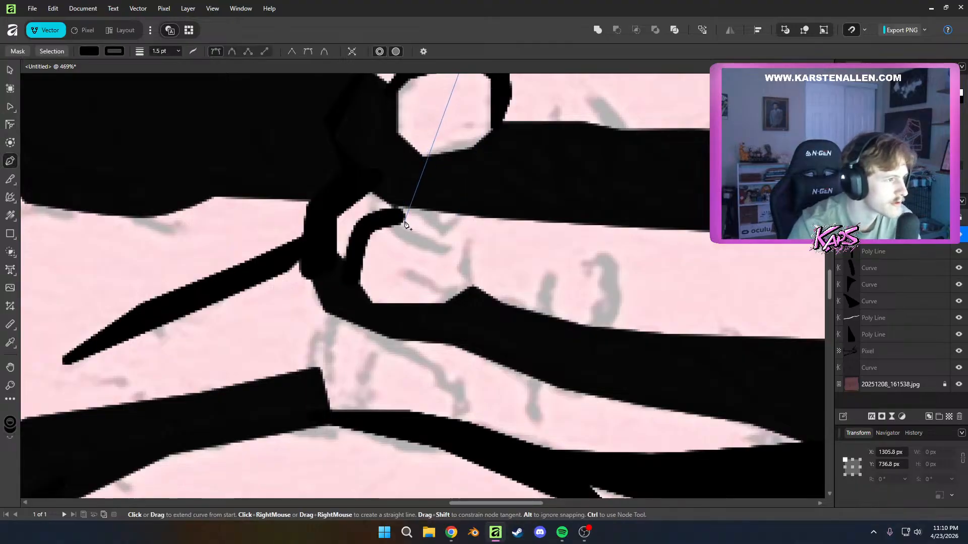
right_click(407, 225)
left_click(527, 247)
key("ctrl+z")
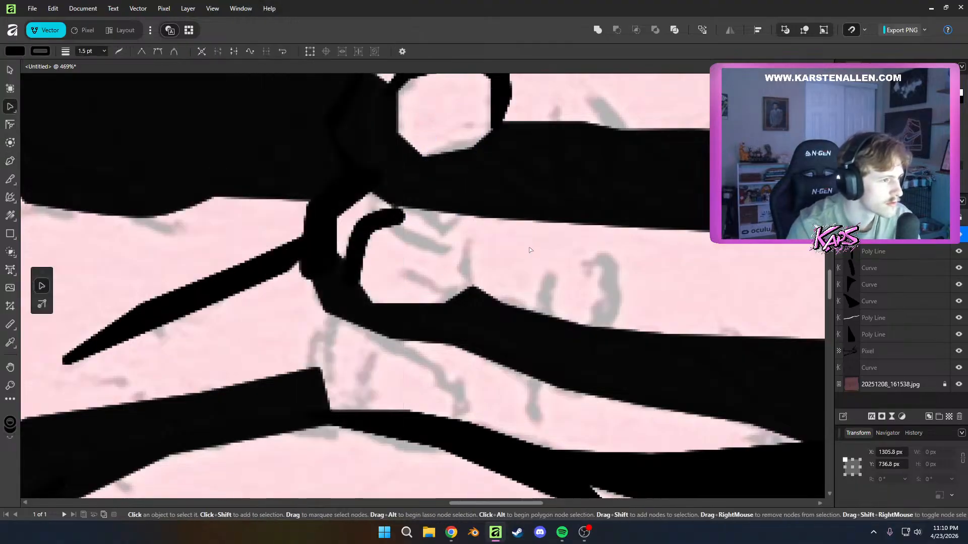
key("a")
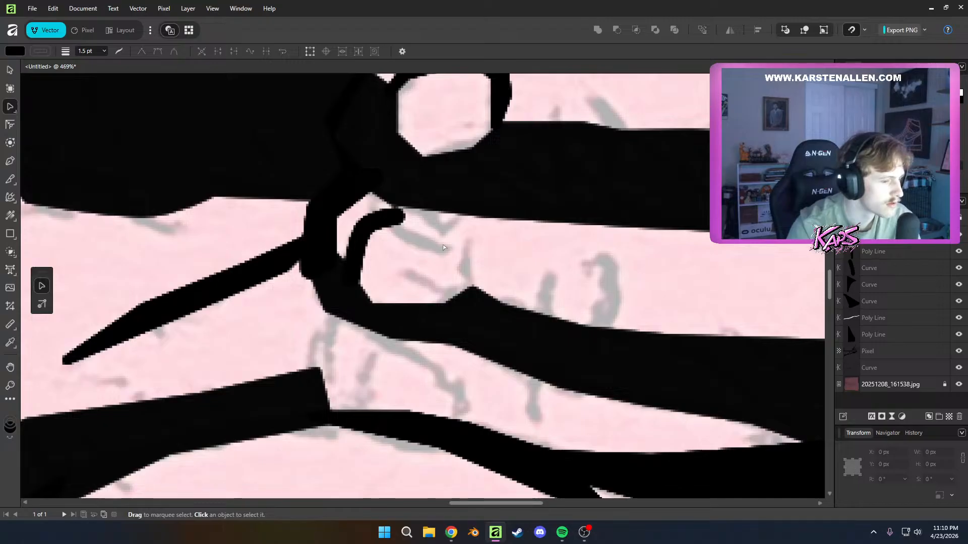
Draw a three-node black curve from the second curled finger's open nail outline down to the shadow below, closing the nail shape, and deselect it
key("p")
left_click(406, 219)
left_click(451, 250)
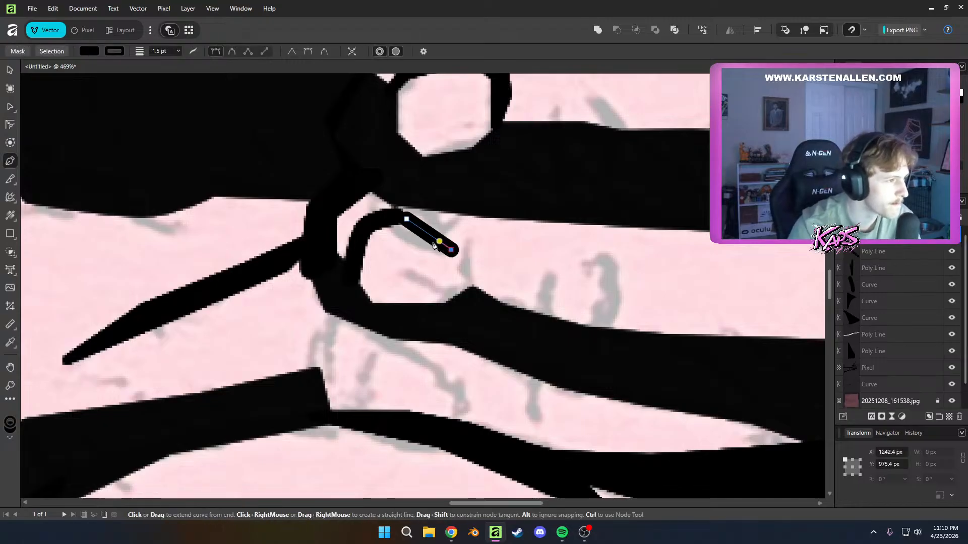
left_click(463, 295)
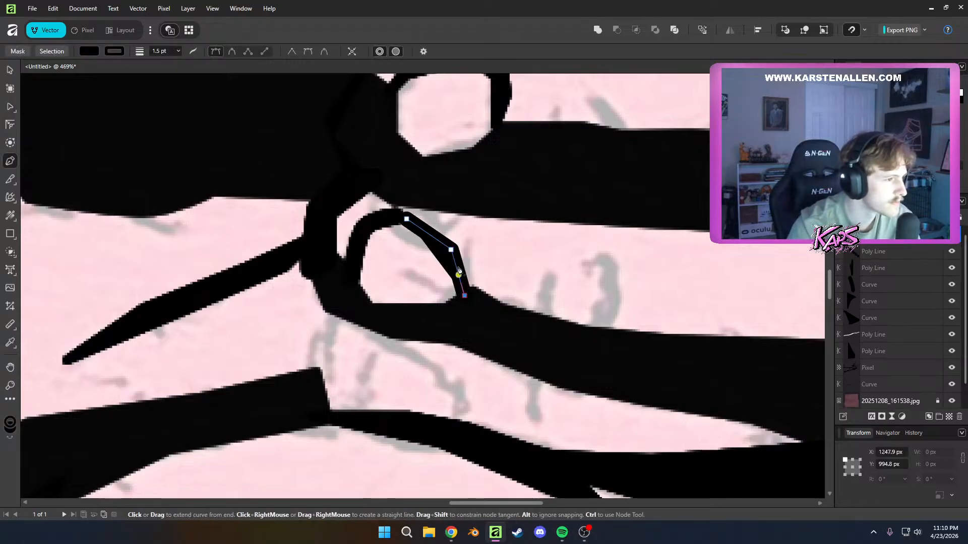
key("a")
left_click(591, 342)
scroll(592, 342, "down", 1)
scroll(592, 343, "down", 5)
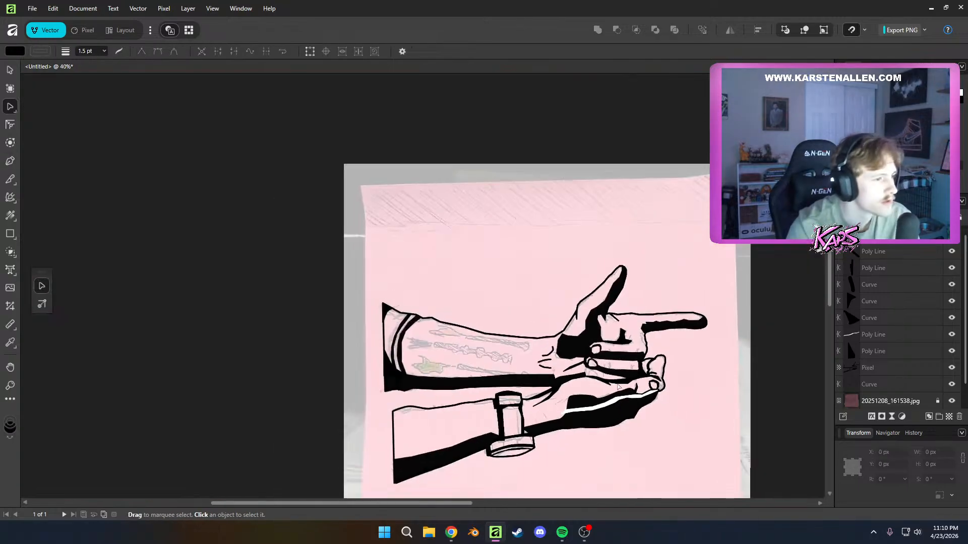
scroll(570, 373, "up", 4)
scroll(353, 317, "up", 3)
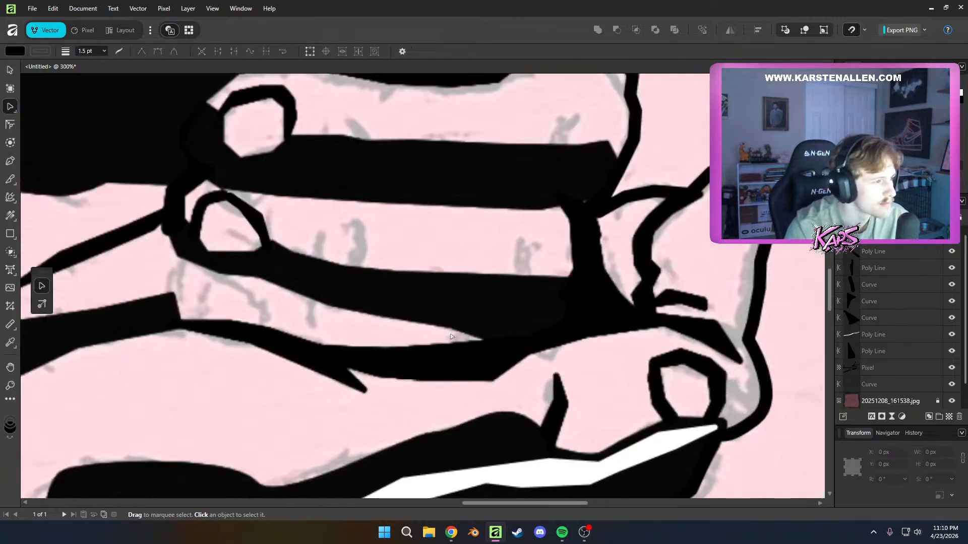
key("p")
left_click(438, 291)
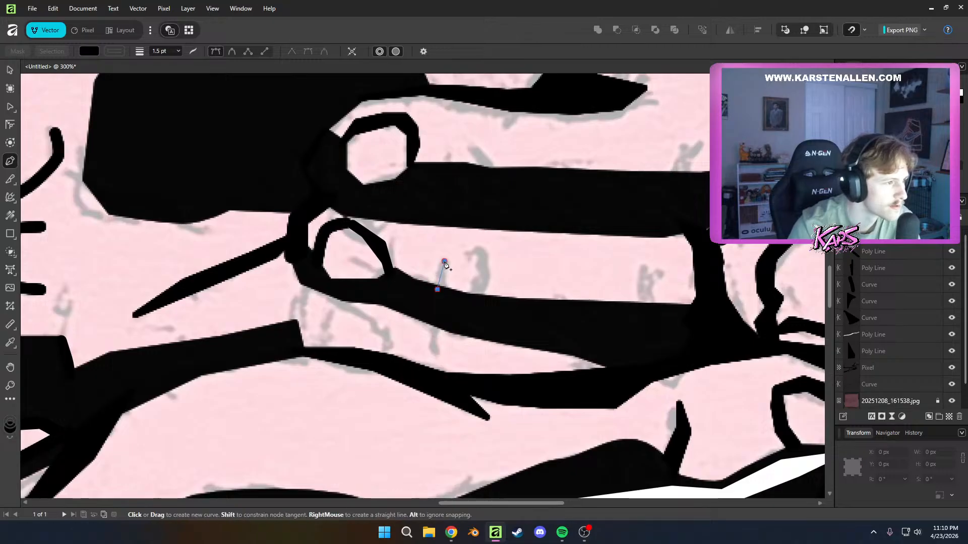
left_click(444, 261)
key("ctrl+z")
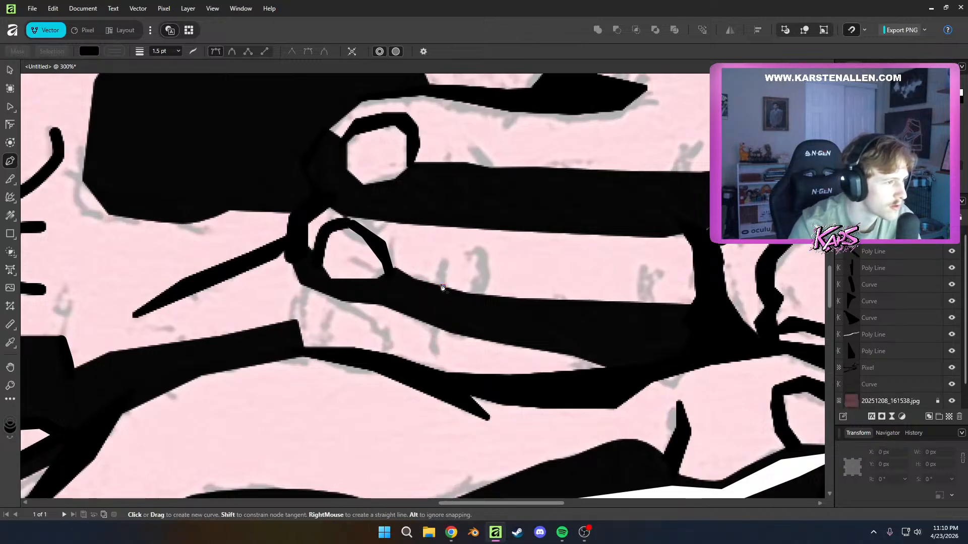
Draw a short, slightly curved black crease rising from the second curled finger's lower shadow beside the nail, and deselect it
left_click_drag(448, 263, 452, 263)
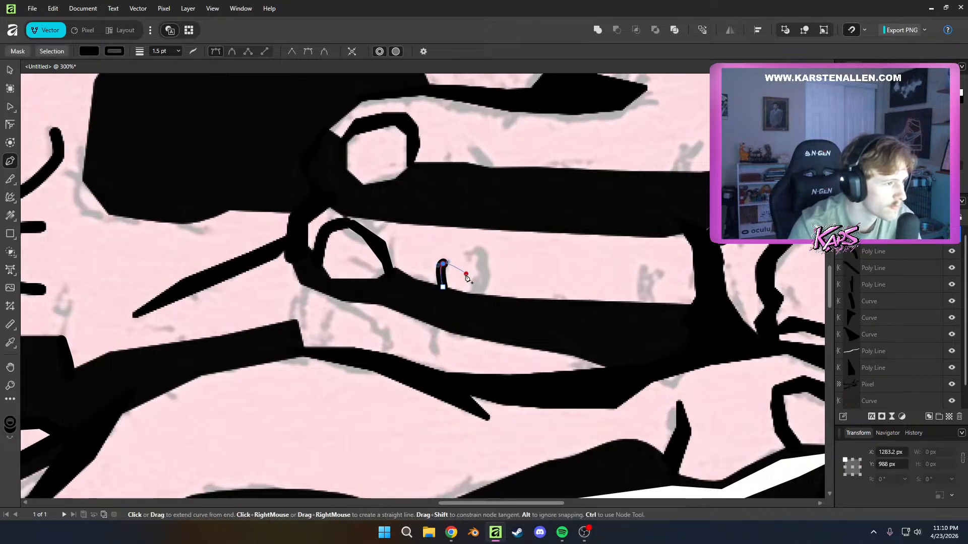
key("a")
key("p")
key("a")
left_click(477, 288)
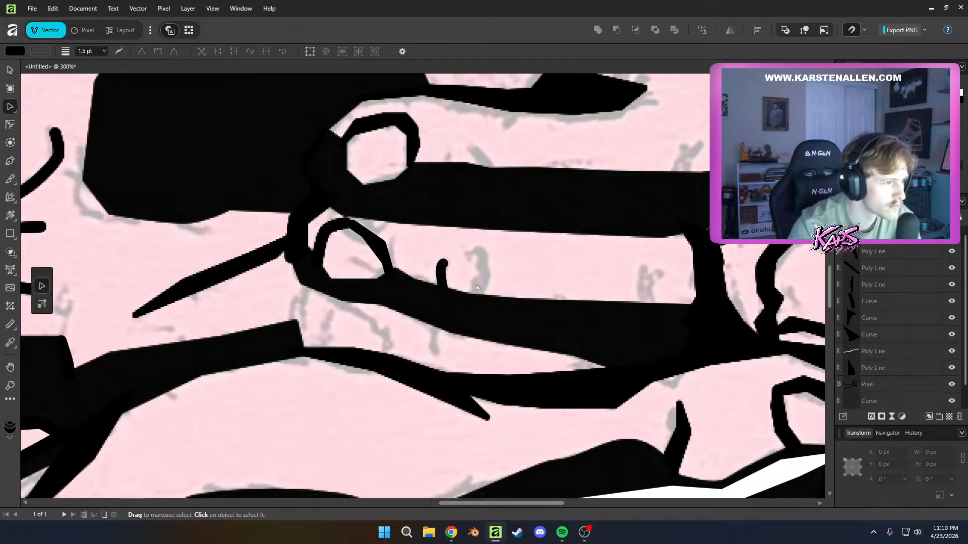
Draw a second short curved crease farther along the same finger, bowing opposite to the first and rising from the shadow, and deselect it
key("p")
mouse_move(477, 294)
left_mouse_down()
mouse_move(482, 252)
mouse_move(481, 274)
mouse_move(482, 253)
mouse_move(493, 267)
mouse_move(472, 260)
left_mouse_up()
key("ctrl+z")
left_click(477, 298)
left_click(470, 249)
key("ctrl+z")
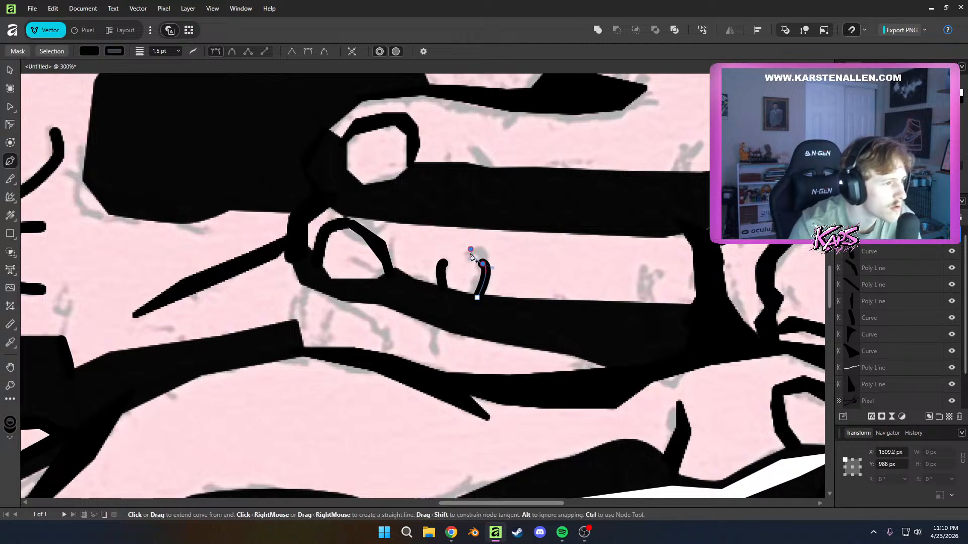
left_click(89, 51)
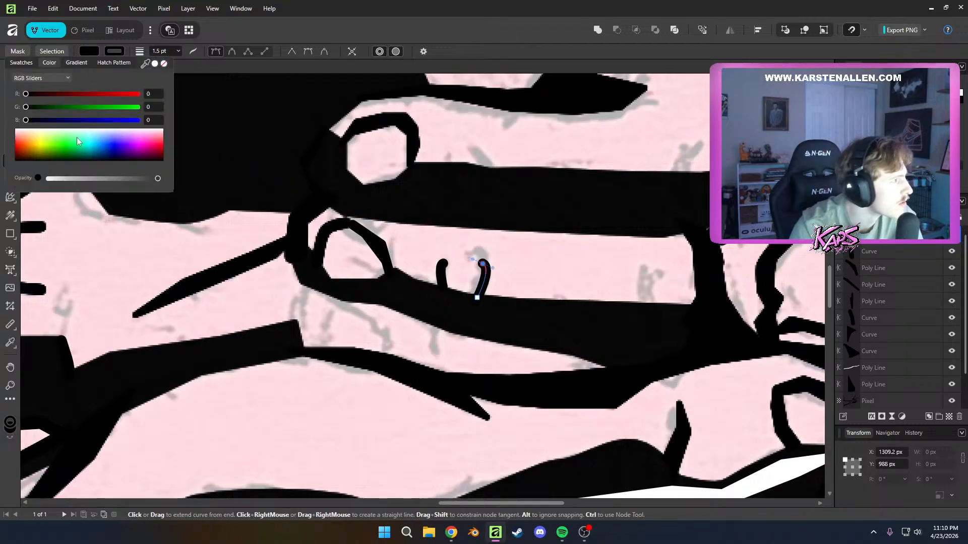
right_click(493, 232)
left_click(514, 274)
key("ctrl+z")
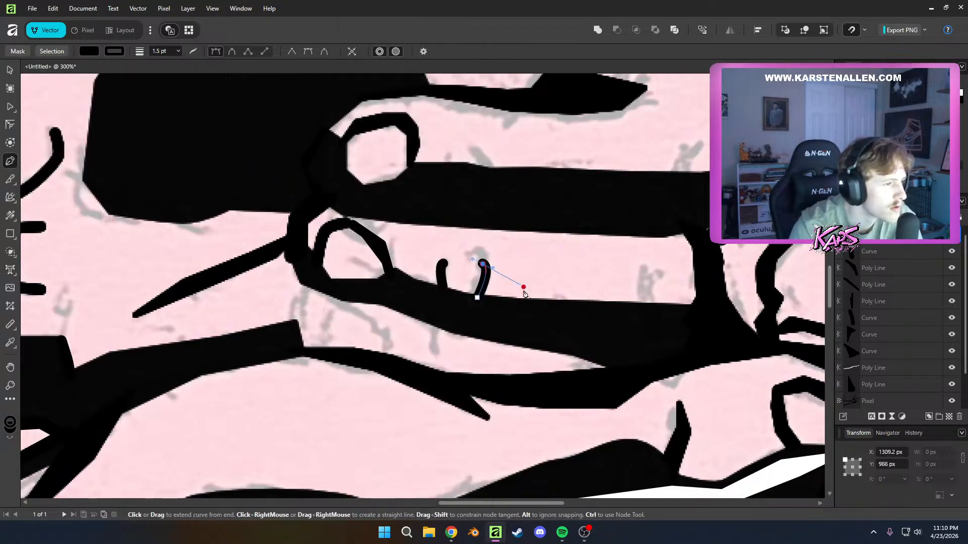
key("a")
left_click(525, 292)
scroll(519, 291, "down", 5)
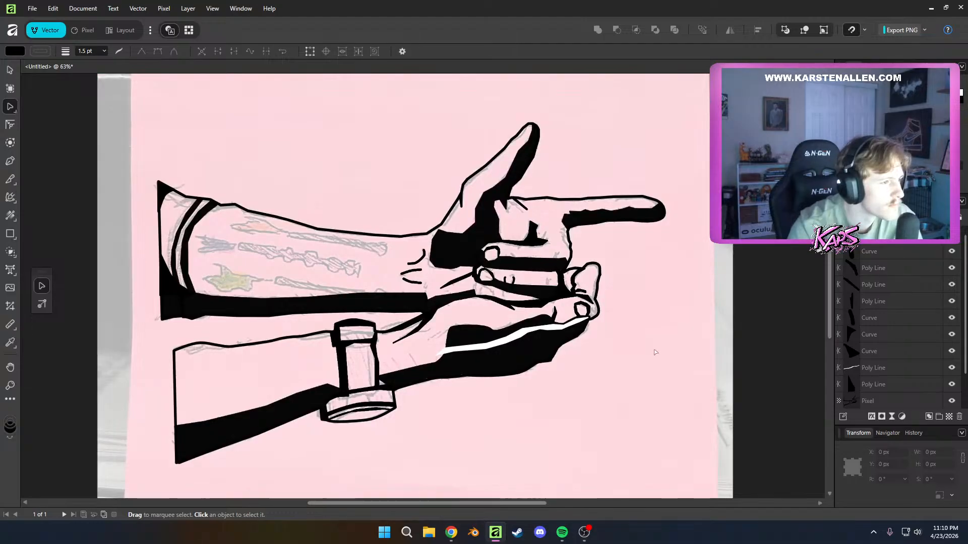
scroll(655, 352, "down", 2)
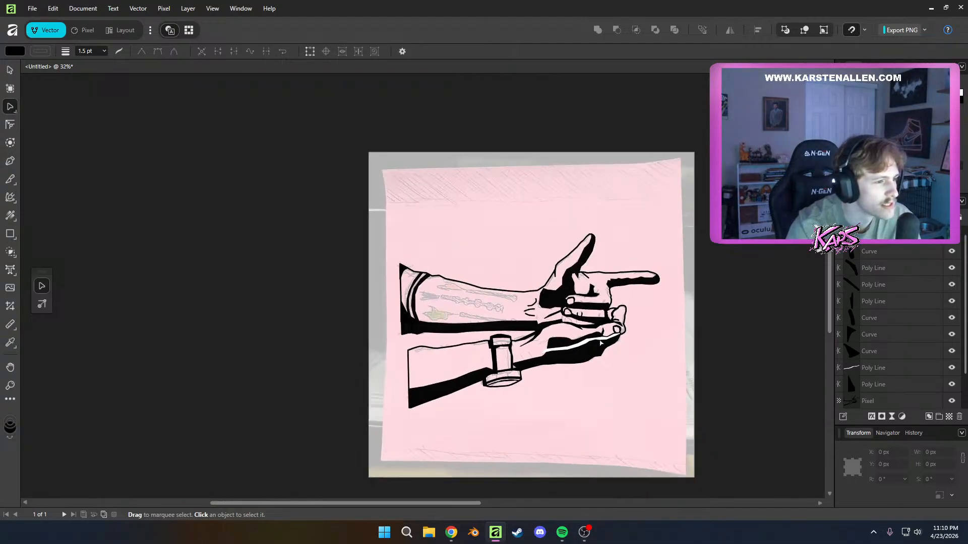
scroll(582, 326, "up", 9)
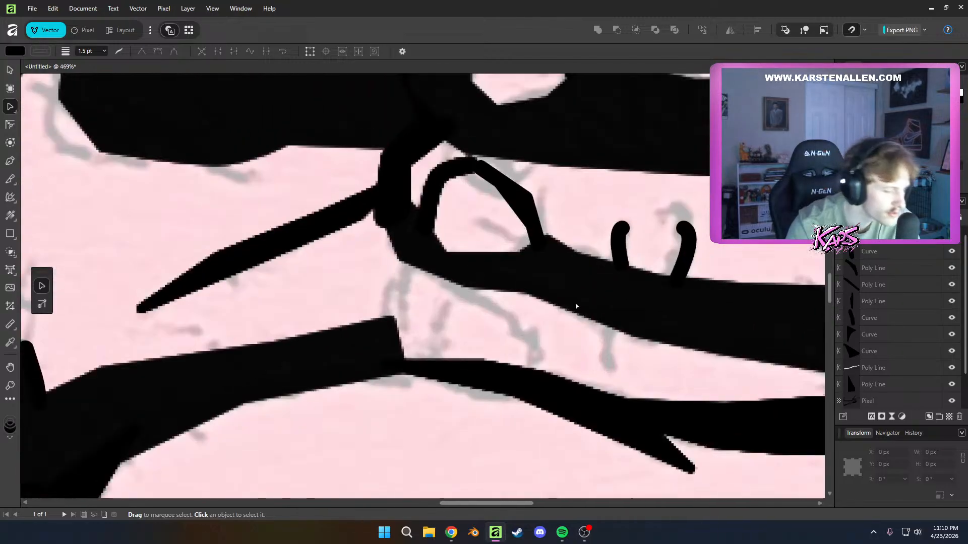
key("p")
left_click(427, 358)
left_click(427, 315)
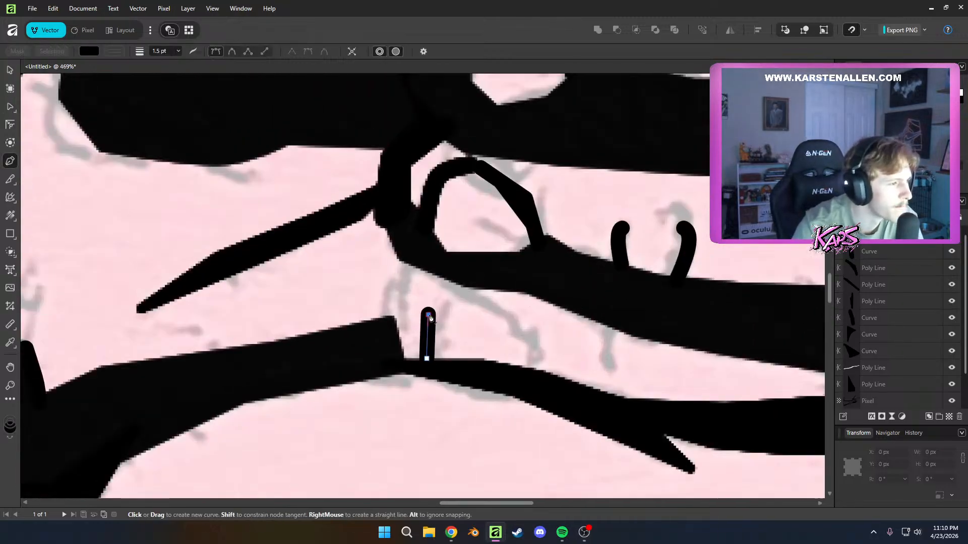
key("Escape")
key("ctrl+z")
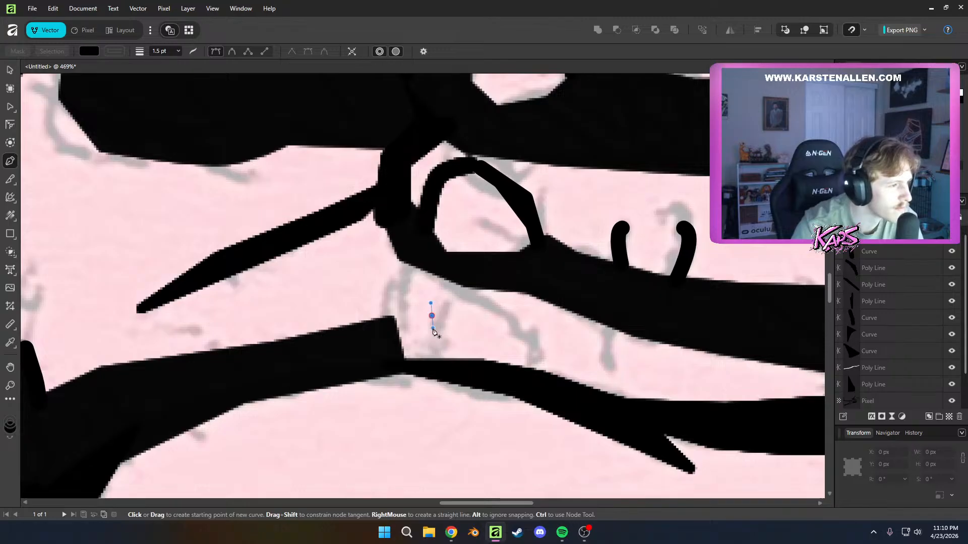
key("ctrl+z")
Draw a three-node black curve from the lower hand's upper outline up toward the second curled finger's shadow, and make its fill fully transparent
left_click(433, 363)
left_click_drag(435, 318, 444, 321)
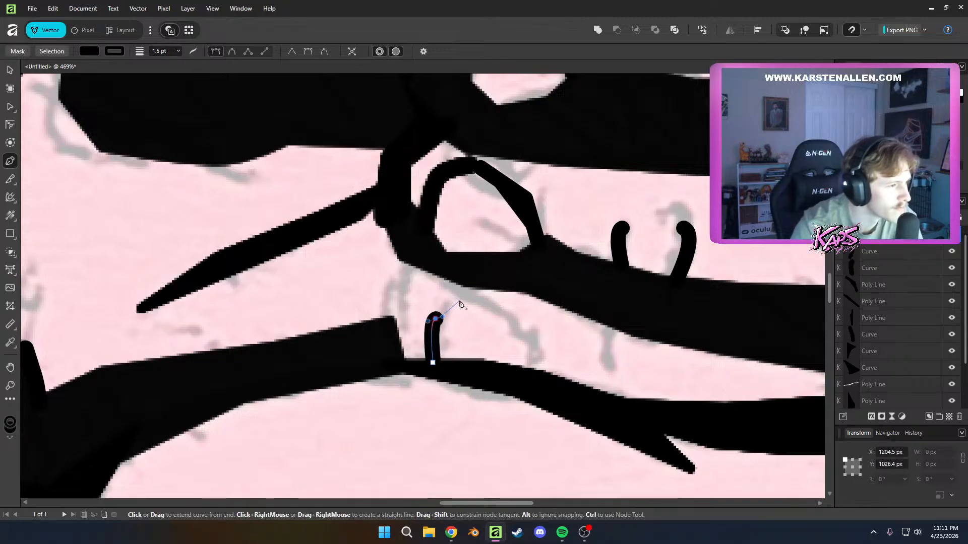
left_click(459, 300)
left_click(90, 51)
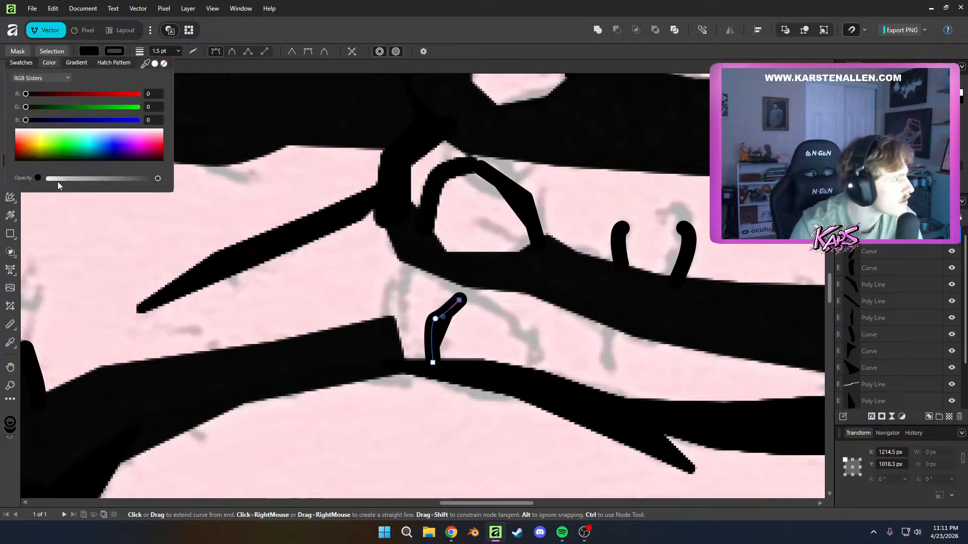
left_click_drag(50, 180, 31, 186)
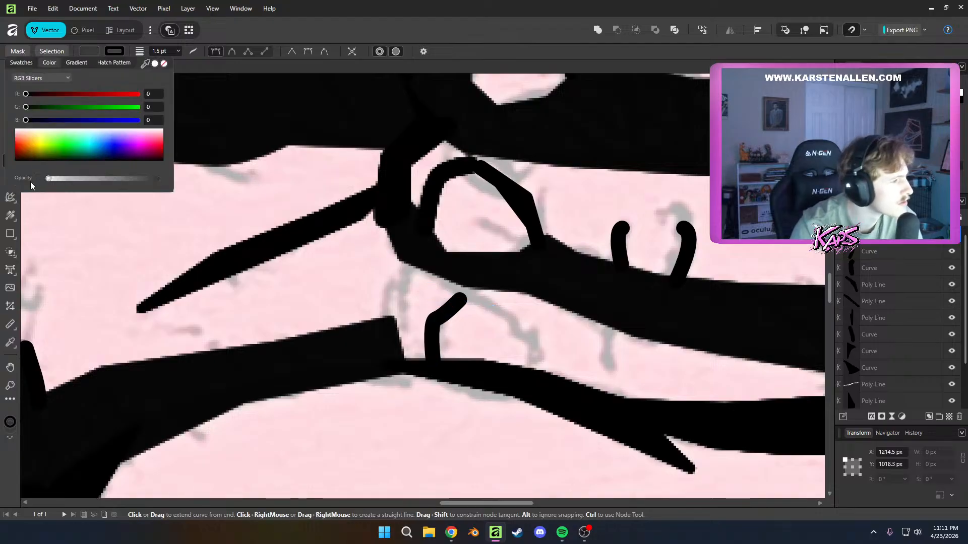
Complete the third curled finger's black nail outline, carrying it across the top and down to the shadow below, and deselect it
left_click(496, 302)
left_click(523, 334)
left_click(528, 370)
key("a")
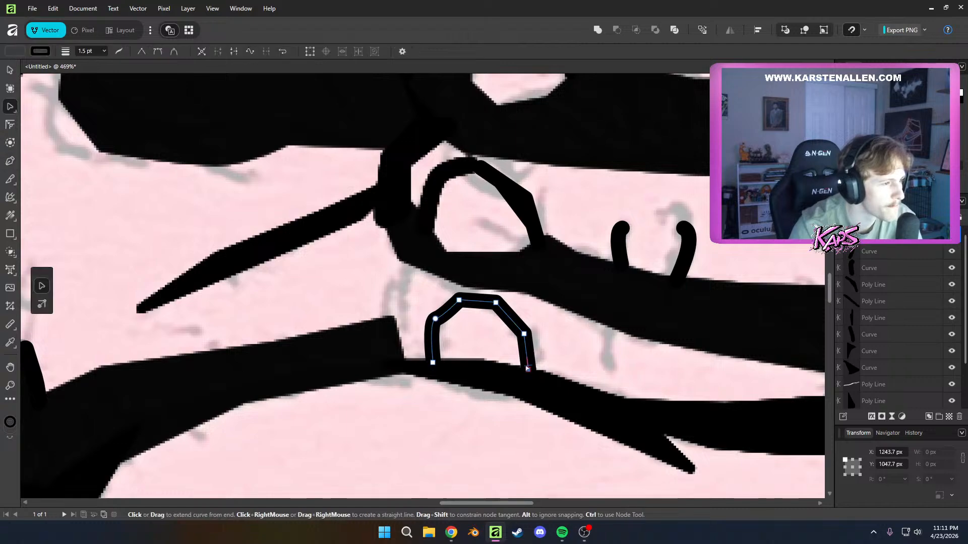
scroll(559, 365, "down", 2)
scroll(558, 365, "down", 5)
left_click(733, 411)
scroll(734, 412, "down", 5)
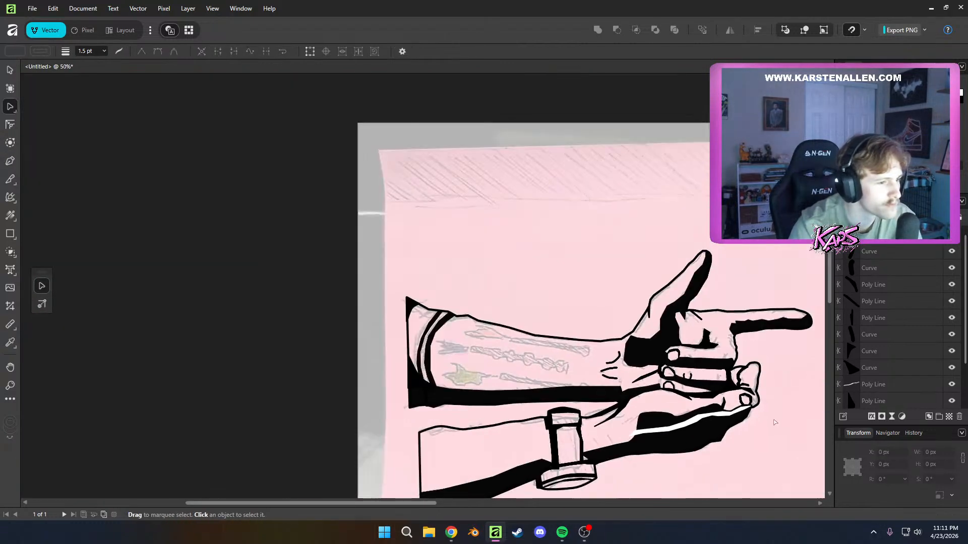
Move the wrist-side end node of the third curled finger's nail outline inward along the shadow so that side tapers in, and deselect it
scroll(733, 411, "up", 8)
scroll(565, 392, "up", 4)
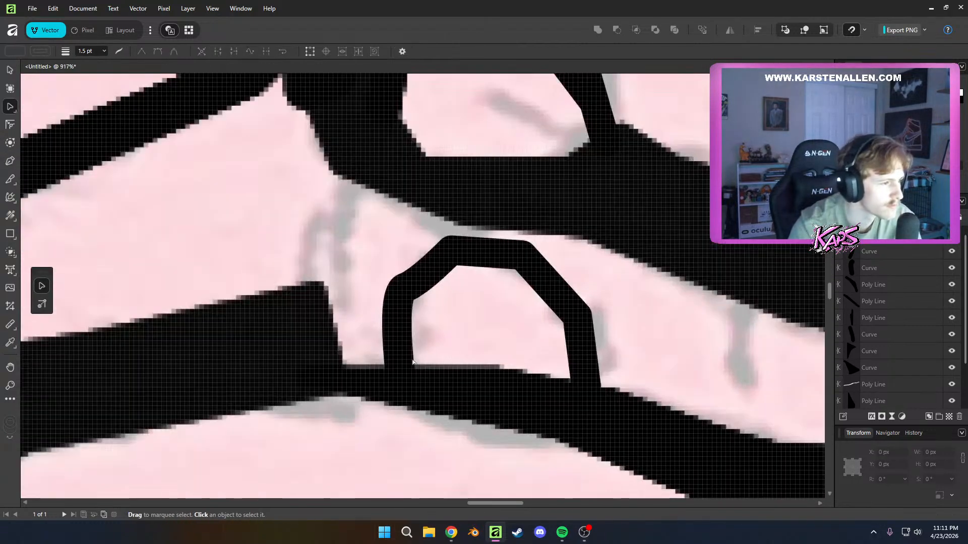
left_click(410, 362)
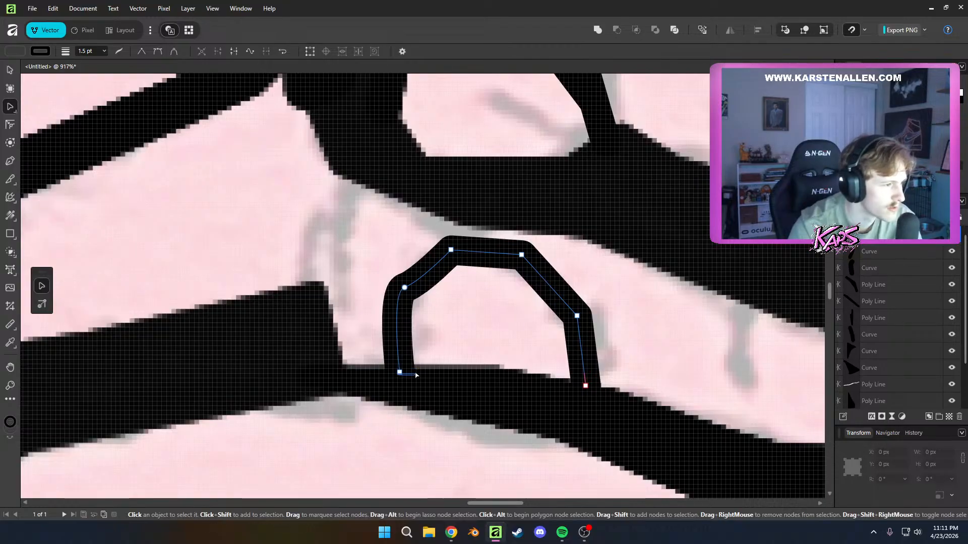
left_click_drag(415, 375, 414, 371)
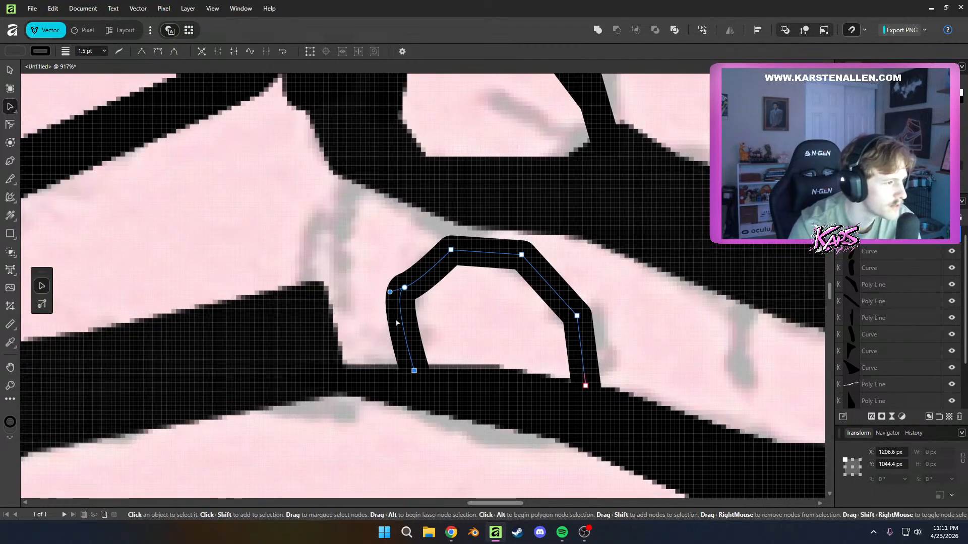
scroll(437, 398, "down", 3)
scroll(533, 398, "down", 6)
left_click(536, 402)
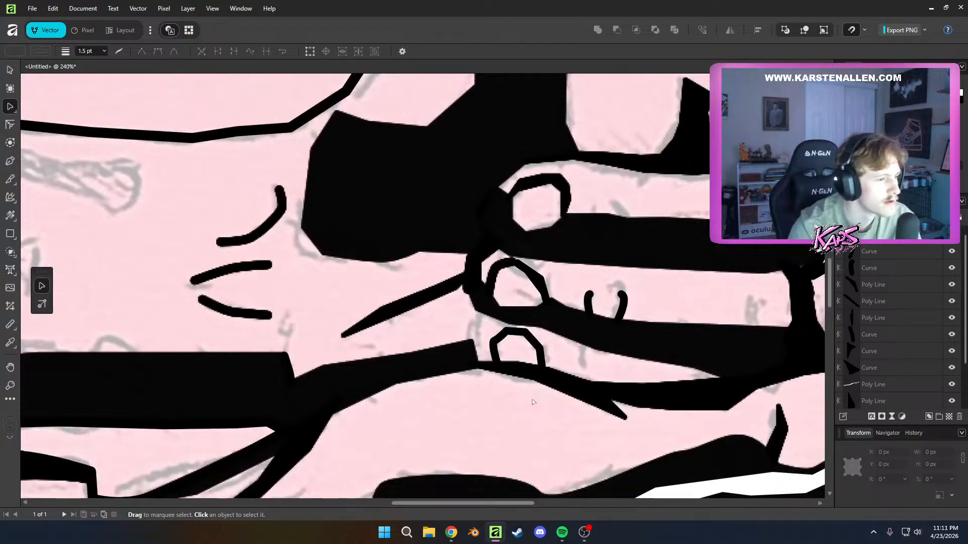
scroll(537, 403, "down", 6)
scroll(538, 404, "down", 2)
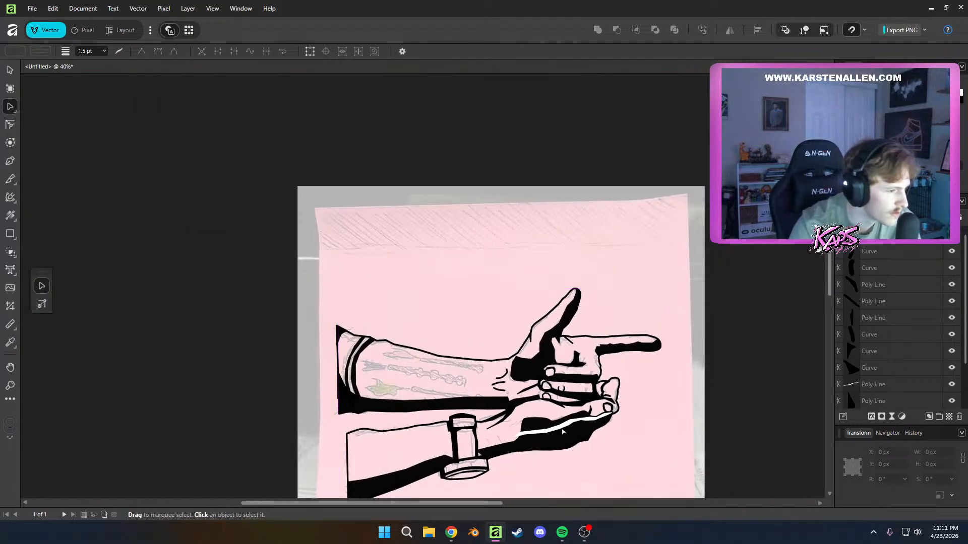
Draw a closed, gently arched band across the upper section of the watch strap, following the sketched line between its two dark sides
scroll(474, 442, "up", 6)
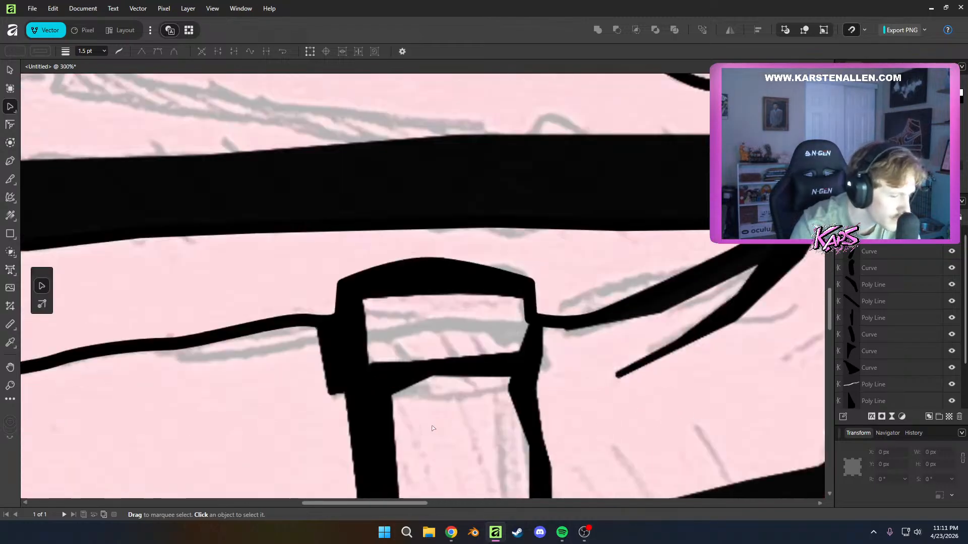
key("p")
left_click(359, 342)
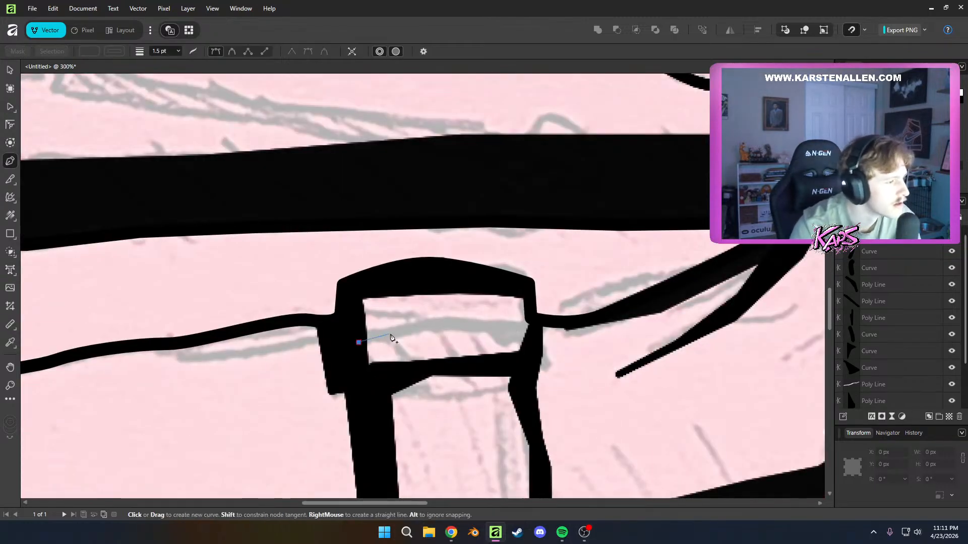
left_click(406, 329)
left_click(469, 326)
left_click(504, 326)
left_click(527, 335)
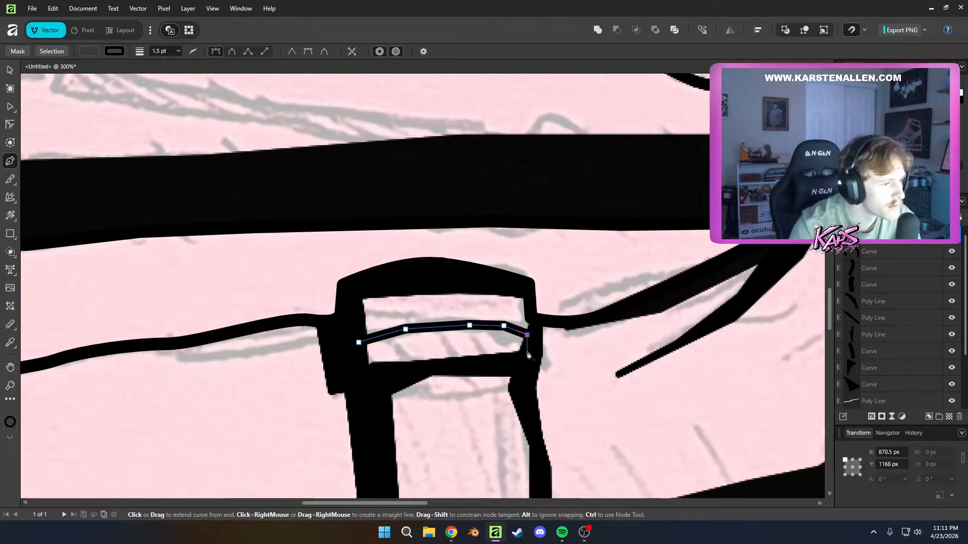
left_click(500, 342)
left_click(439, 344)
left_click(380, 353)
left_click(360, 359)
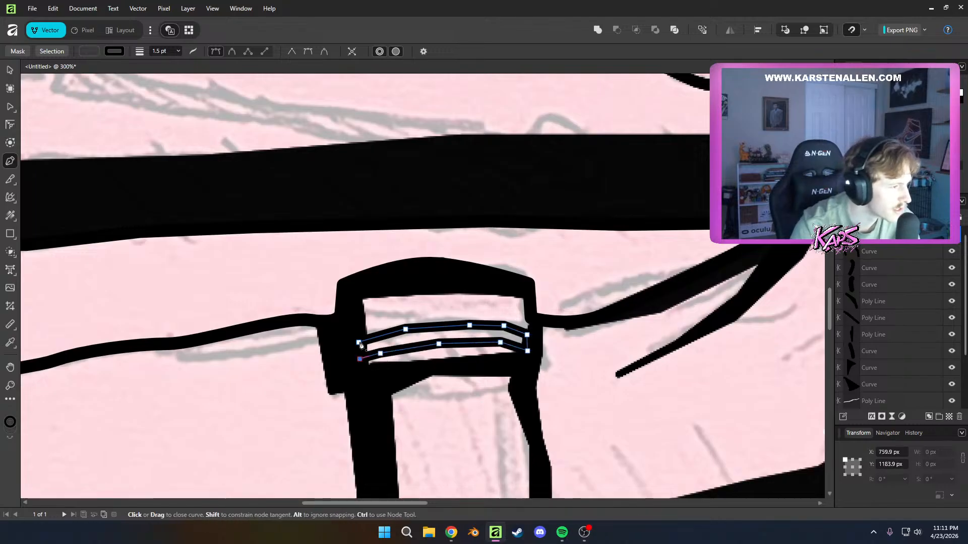
left_click(358, 342)
key("a")
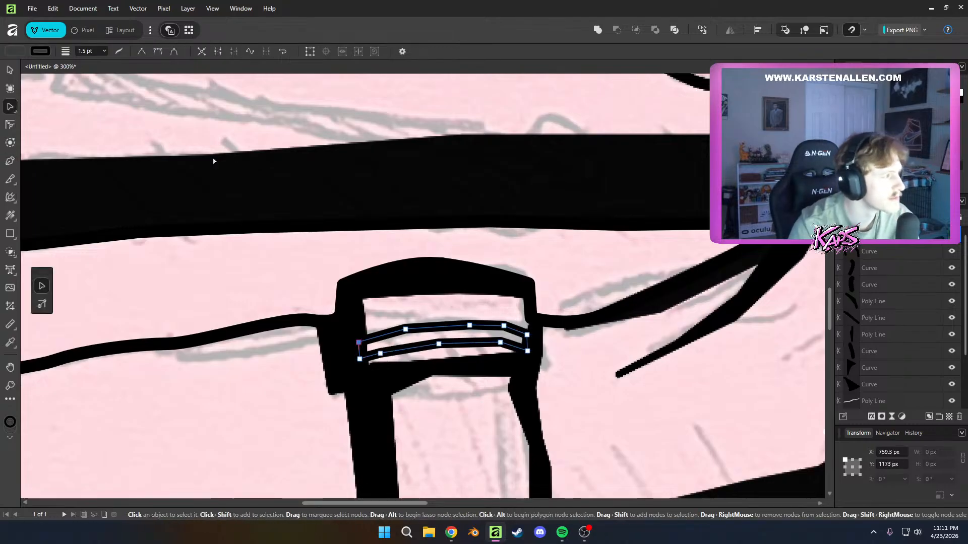
Raise the watch strap band's black fill to full opacity and deselect it
left_click(15, 53)
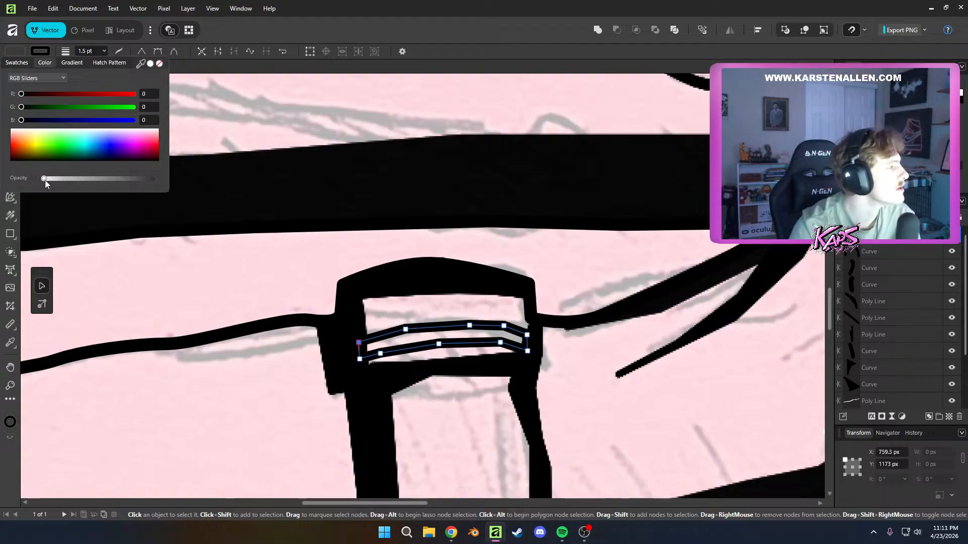
left_click_drag(44, 179, 154, 179)
left_click(470, 190)
scroll(664, 415, "down", 5)
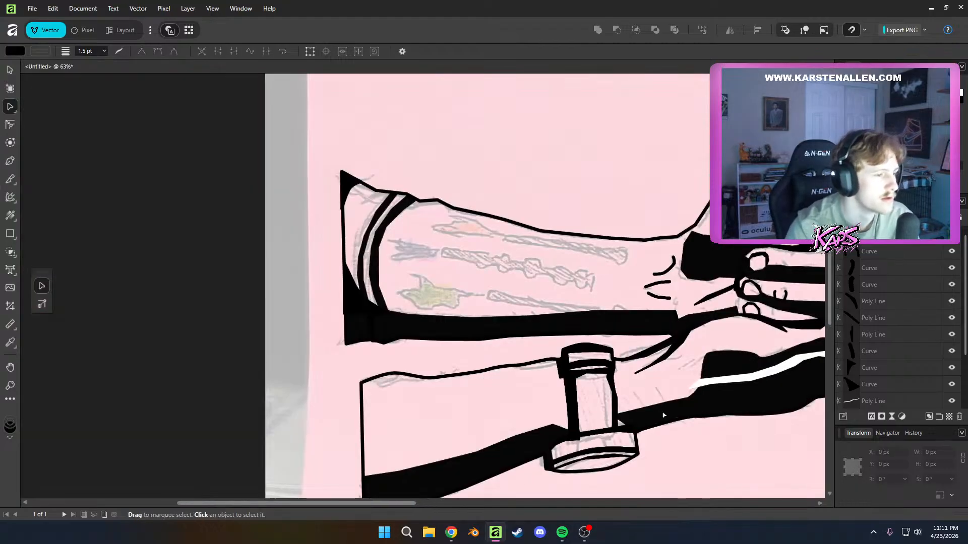
Draw a short curved black line on the hand-side edge of the watch case, from its front rim up to its upper edge, and deselect it
scroll(664, 416, "down", 3)
scroll(504, 388, "up", 6)
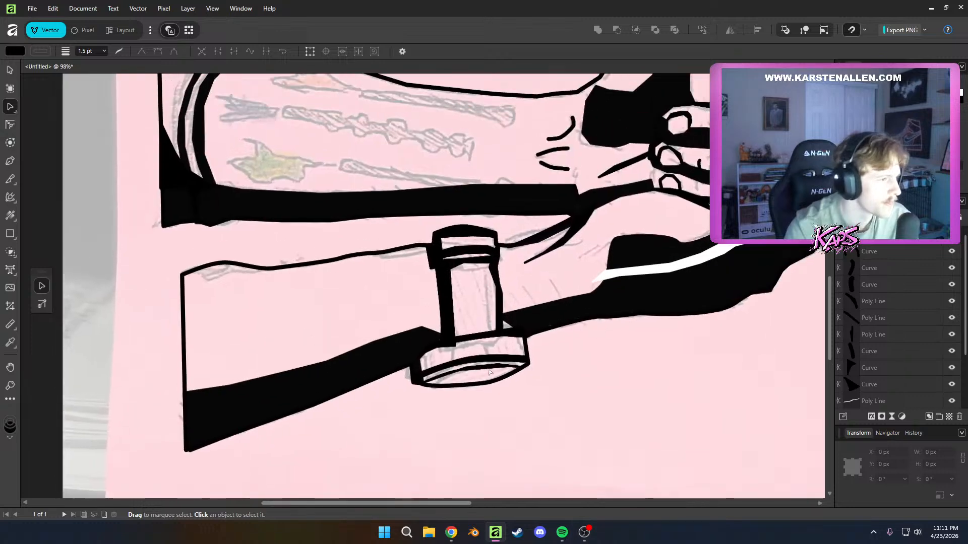
scroll(489, 372, "up", 4)
scroll(506, 378, "down", 4)
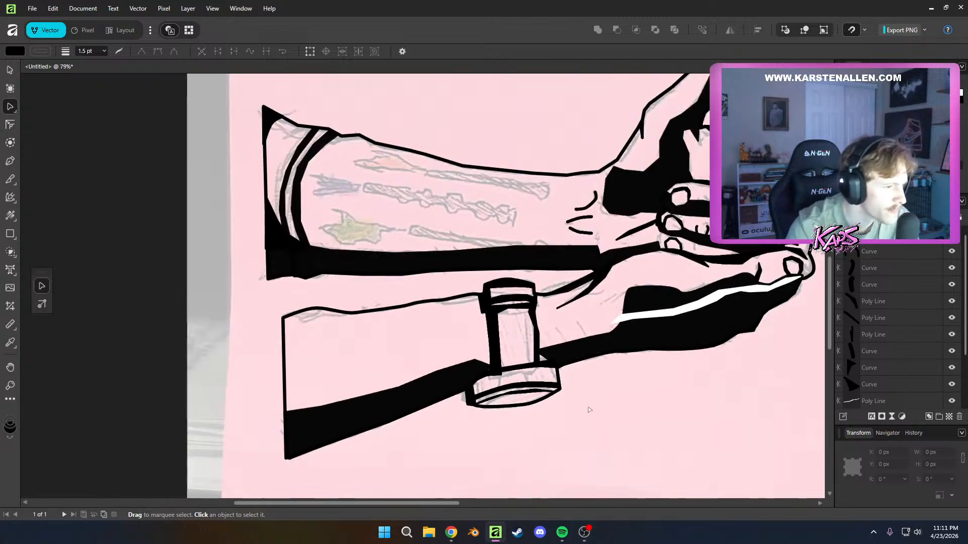
scroll(474, 365, "up", 3)
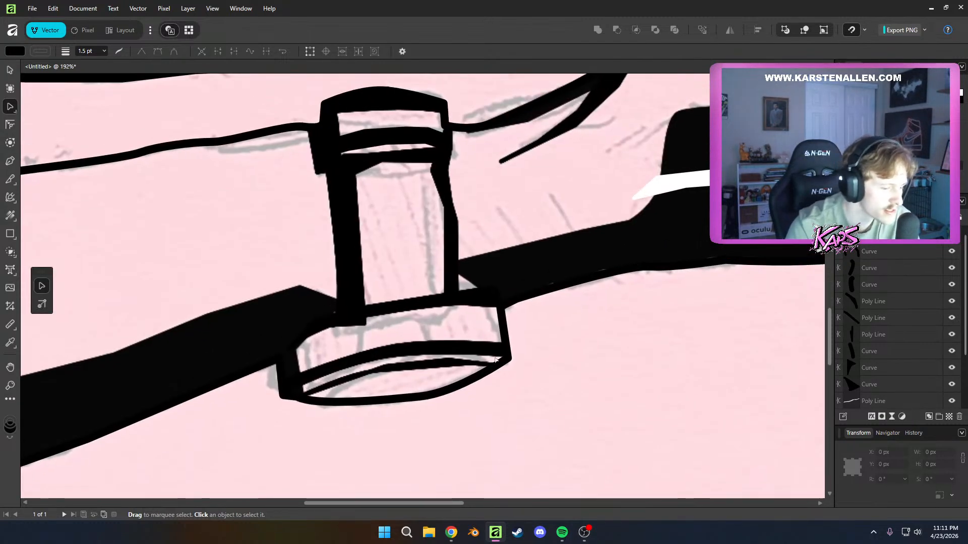
key("p")
left_click(502, 344)
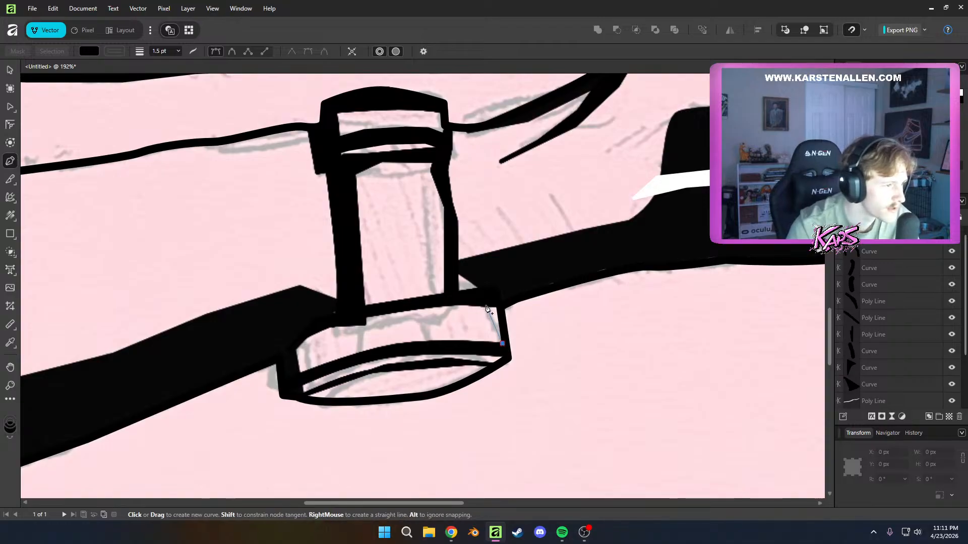
mouse_move(488, 305)
left_mouse_down()
mouse_move(470, 302)
mouse_move(499, 304)
mouse_move(486, 299)
mouse_move(494, 291)
left_mouse_up()
left_click(471, 295)
key("a")
key("ctrl+z")
key("ctrl+z")
left_click(572, 385)
scroll(571, 388, "down", 4)
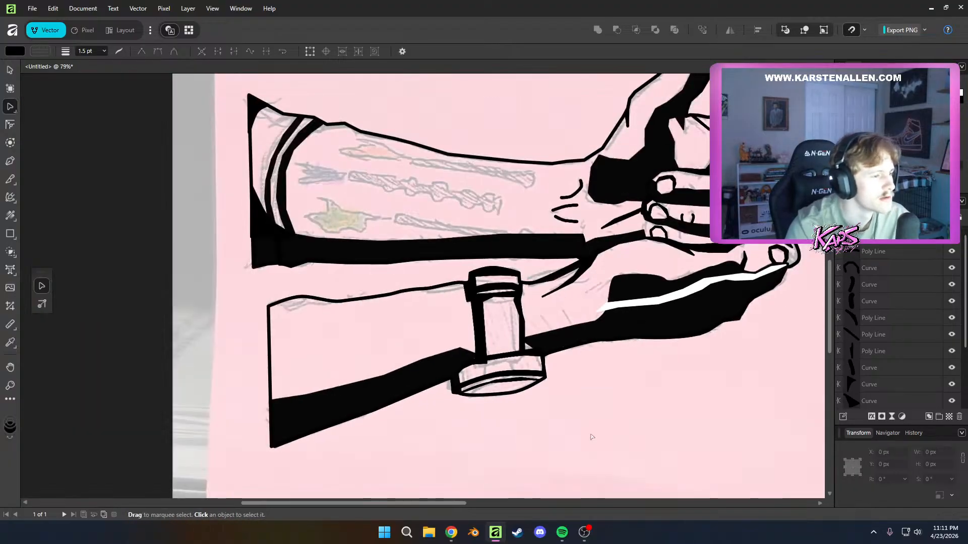
Shift the upper end node of the watch case's short edge curve inward toward the strap, rounding the corner, and deselect it
scroll(564, 408, "up", 3)
left_click(510, 289)
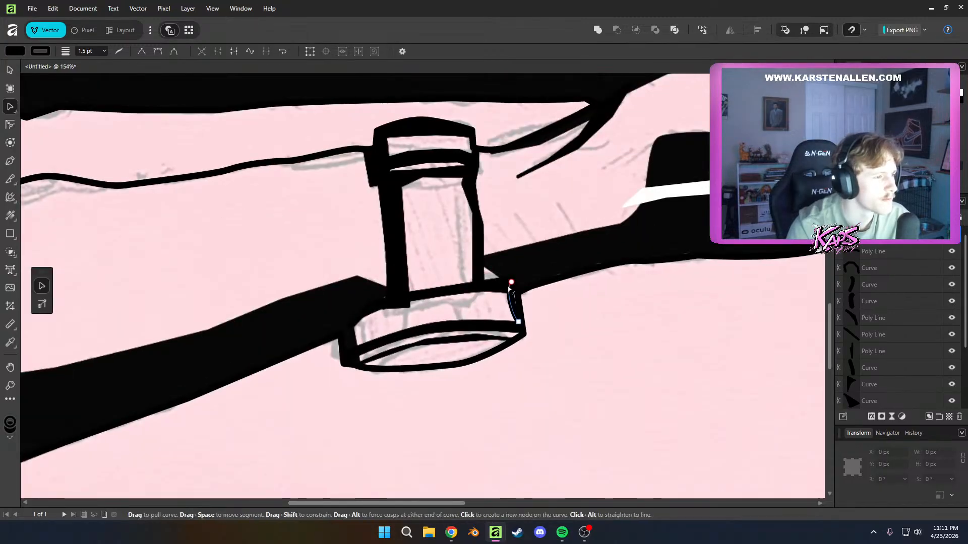
left_click_drag(516, 288, 503, 286)
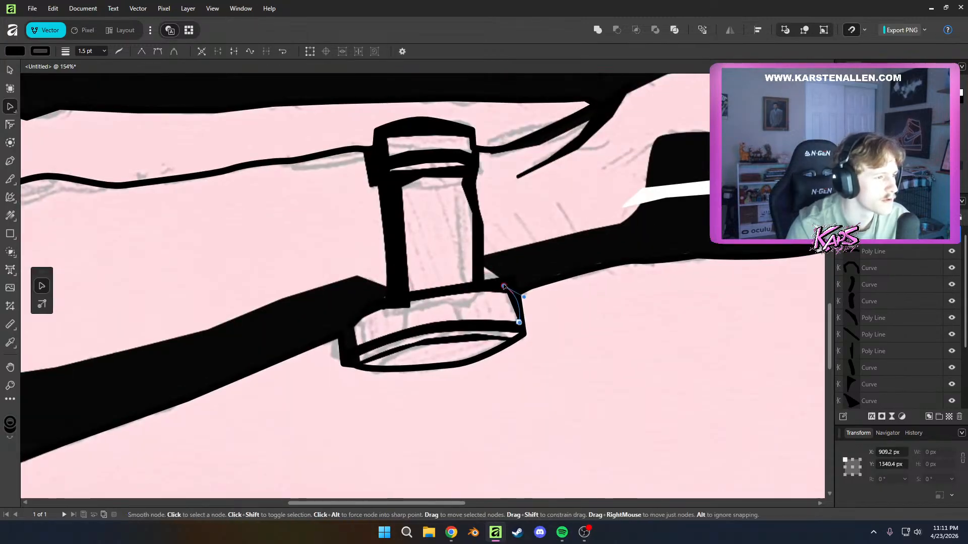
left_click(589, 382)
scroll(588, 382, "down", 6)
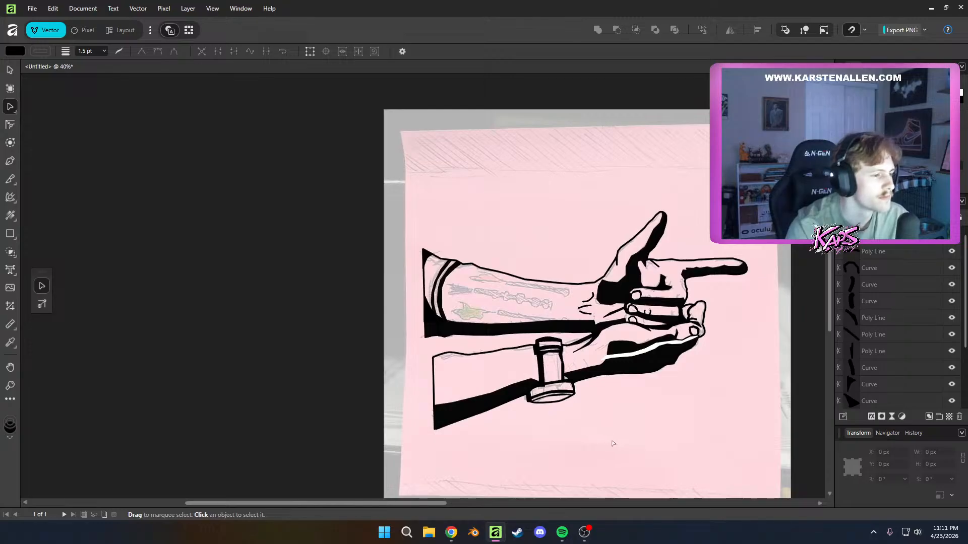
Draw a small closed black wedge with a curved edge in the strap's inner corner where its thick side meets the watch case, and deselect it
scroll(610, 438, "up", 4)
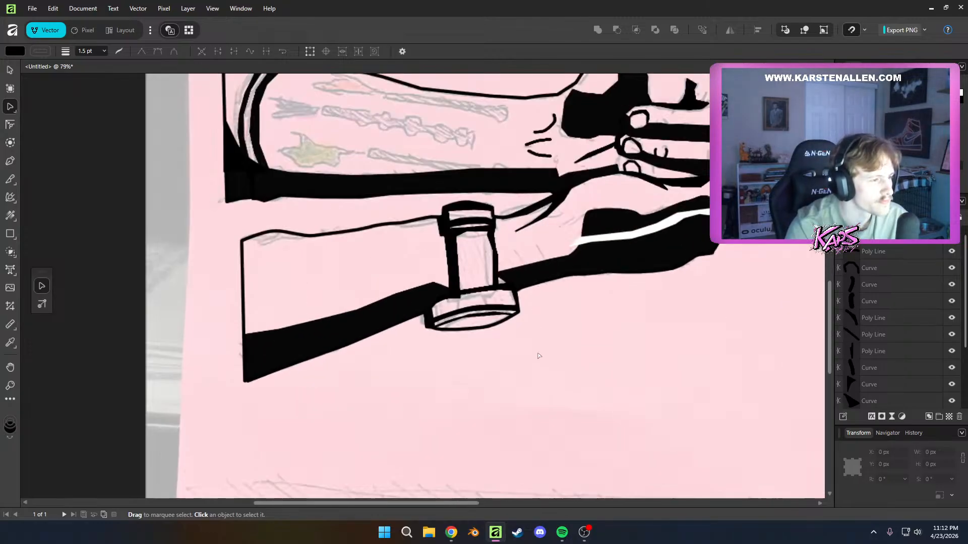
scroll(464, 304, "up", 2)
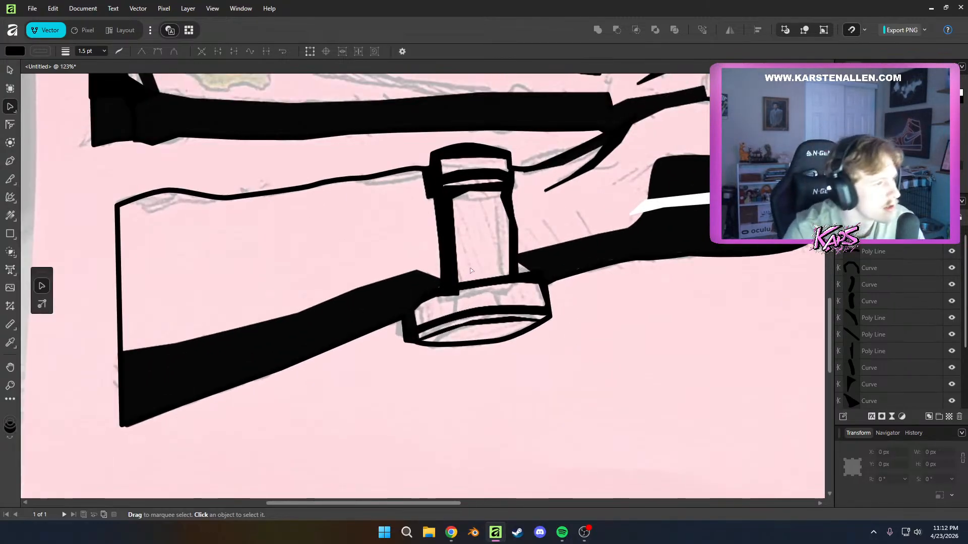
key("p")
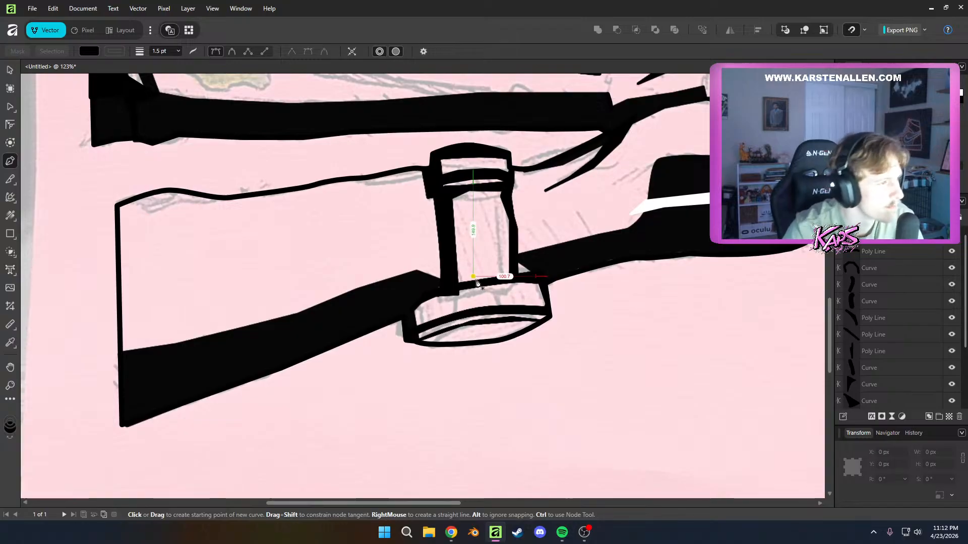
left_click(474, 283)
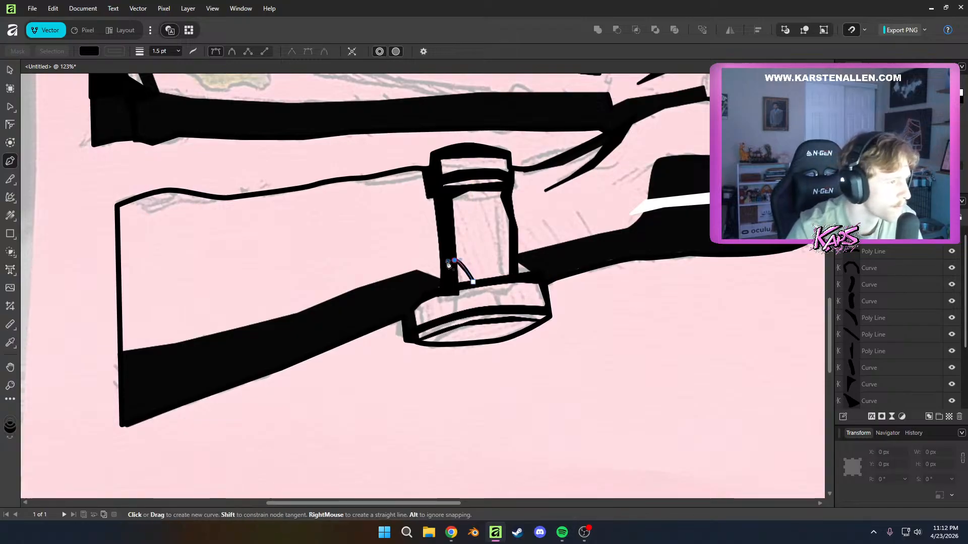
left_click_drag(468, 258, 467, 258)
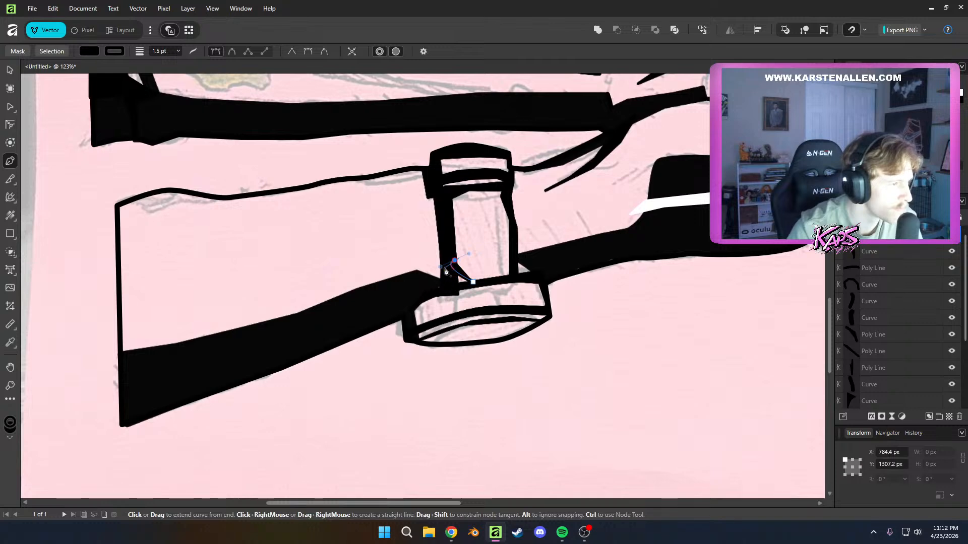
left_click(452, 287)
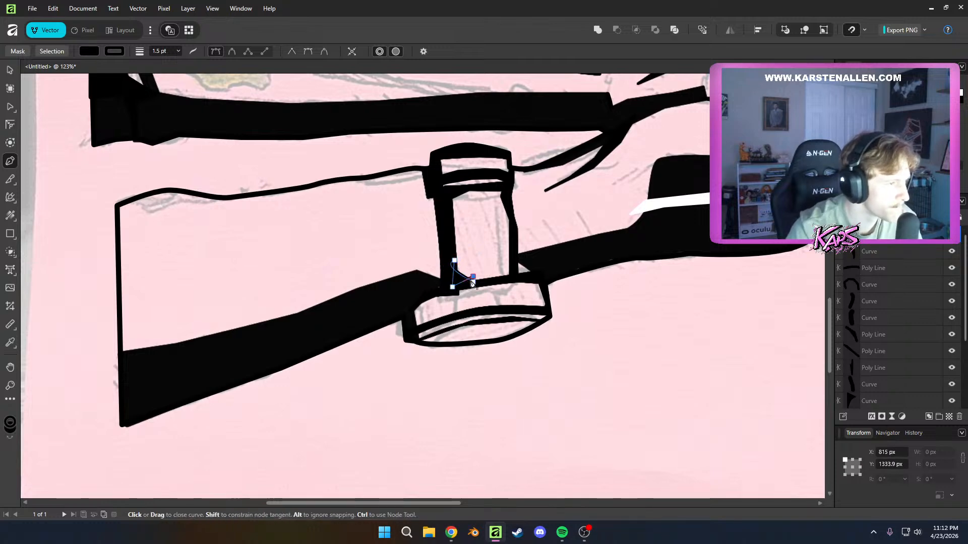
left_click(473, 282)
key("a")
left_click(558, 296)
scroll(558, 297, "down", 8)
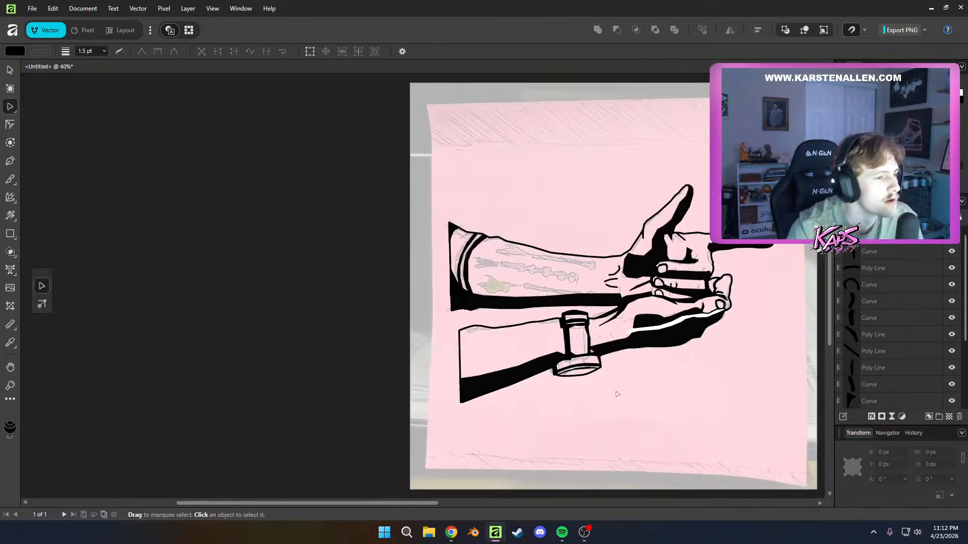
scroll(506, 363, "up", 5)
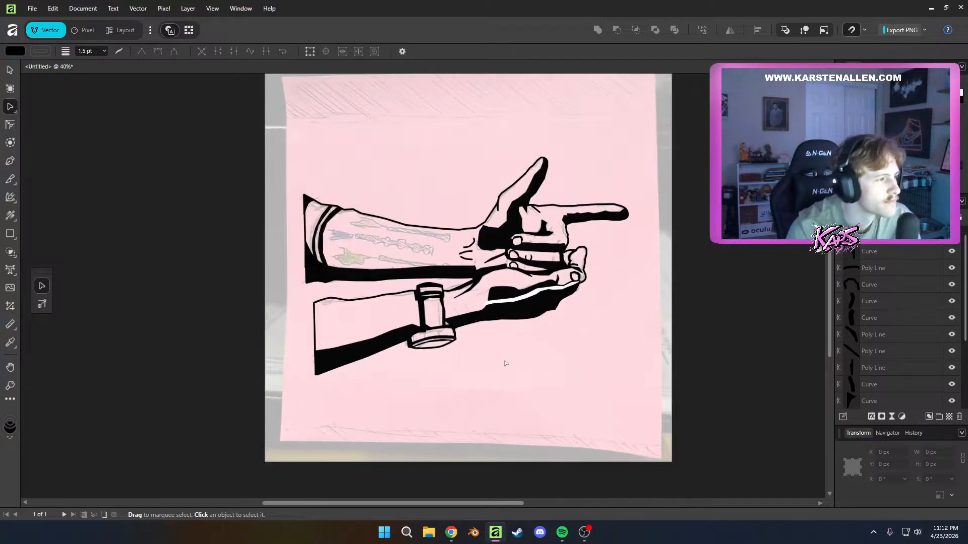
scroll(497, 407, "up", 3)
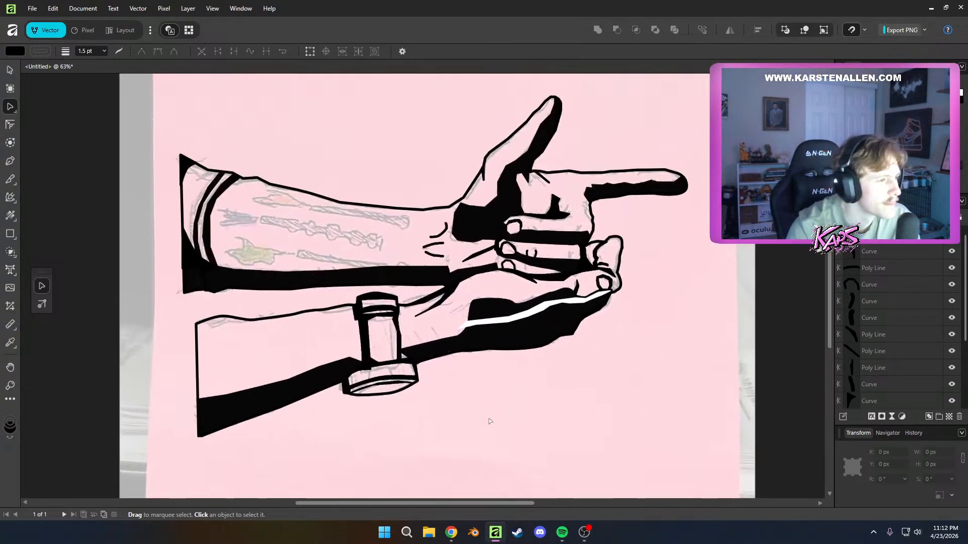
scroll(494, 415, "up", 2)
scroll(516, 351, "up", 9)
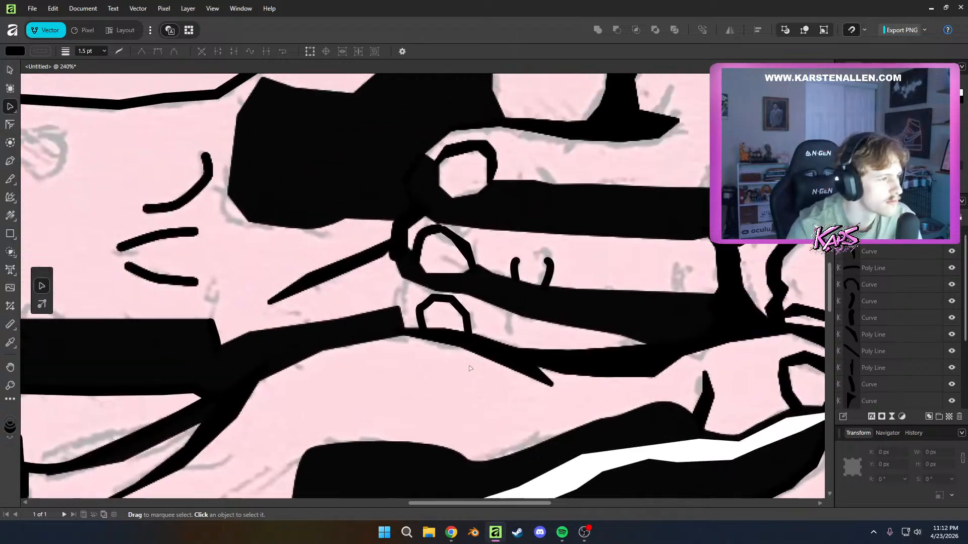
key("p")
left_click(387, 299)
left_click(386, 274)
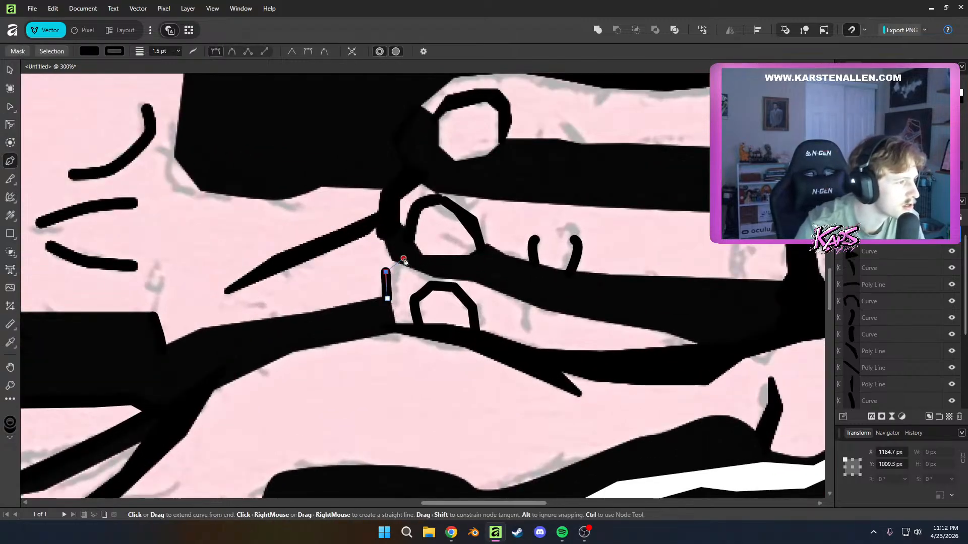
left_click(401, 259)
key("ctrl+z")
key("ctrl+z")
key("ctrl+z")
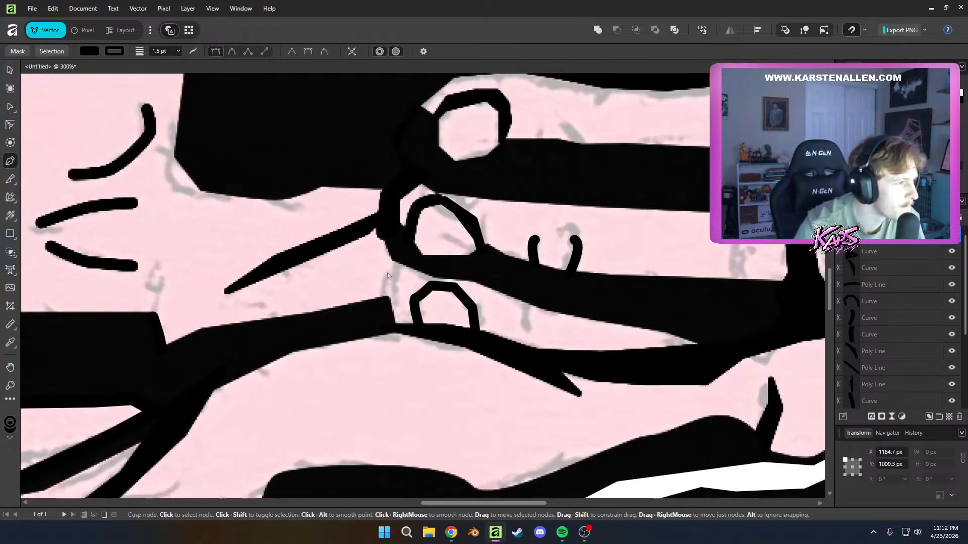
Finish the short curved line around the lowest curled finger's tip at the finger above, make its fill fully transparent, and deselect it
left_click(406, 259)
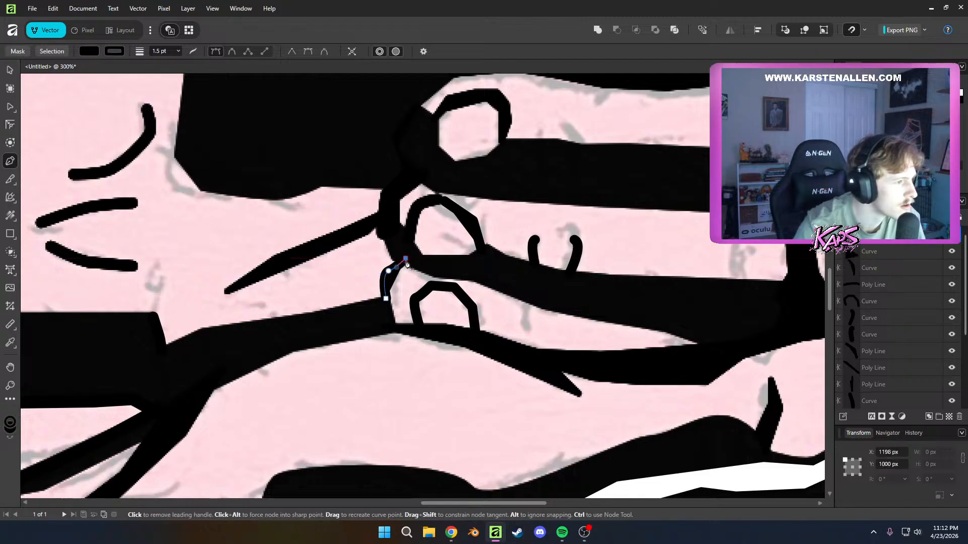
key("a")
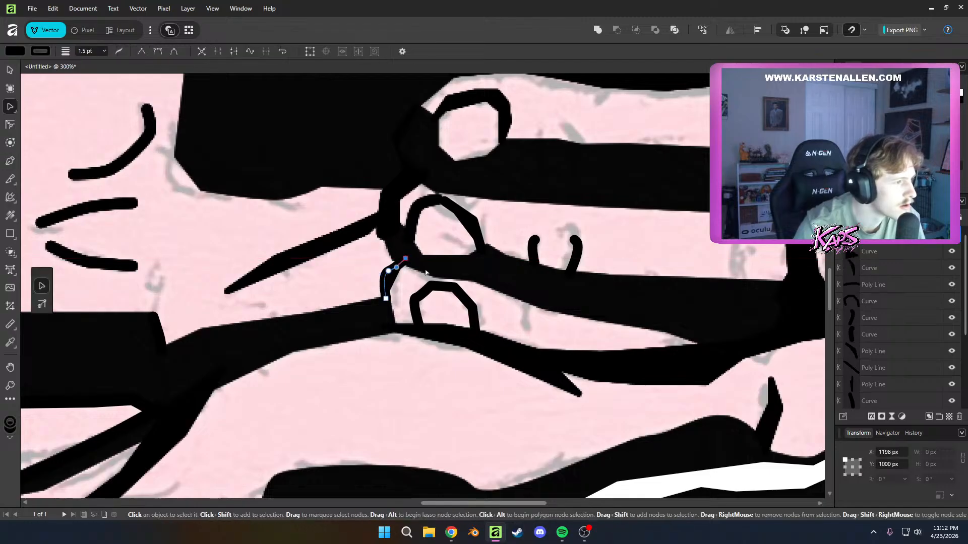
left_click(15, 51)
left_click(49, 179)
left_click(307, 333)
scroll(438, 407, "down", 7)
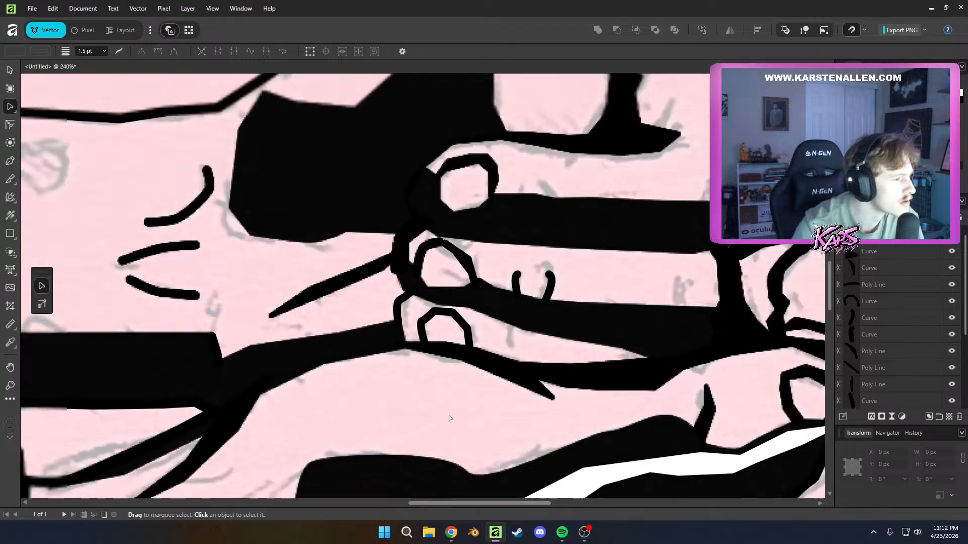
left_click_drag(473, 445, 488, 326)
scroll(488, 326, "down", 4)
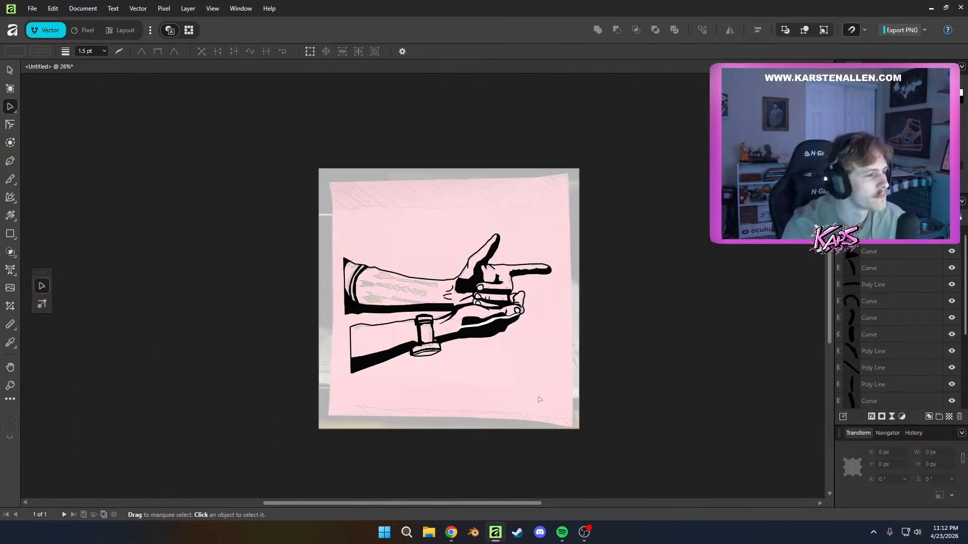
Thicken the short curve at the lowest curled finger's tip to a 2.3 pt stroke and deselect it
scroll(504, 327, "up", 10)
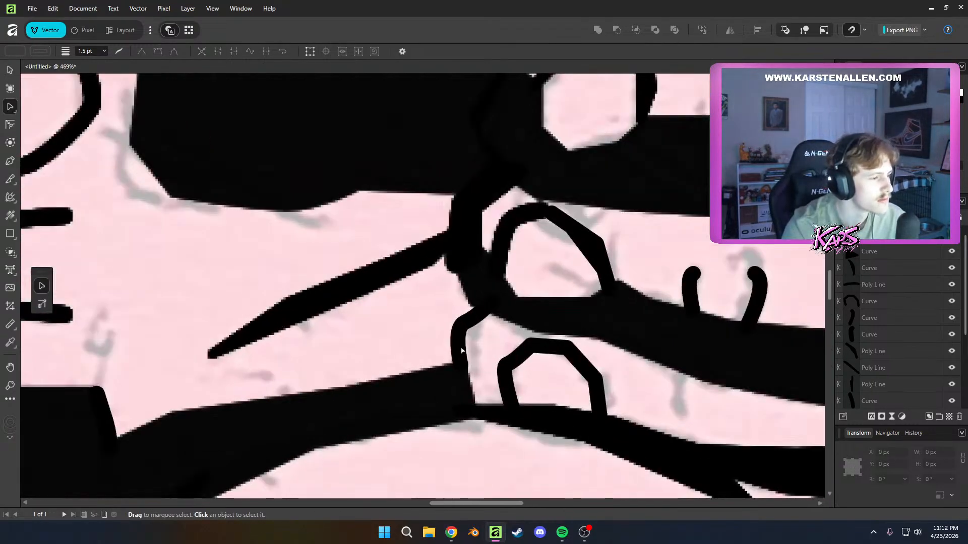
left_click(462, 351)
left_click(96, 53)
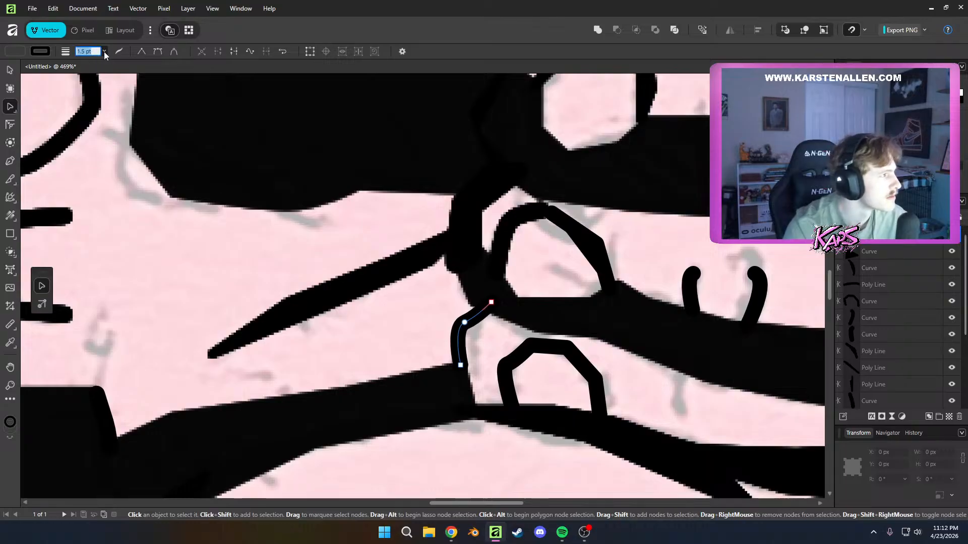
left_click(105, 51)
left_click_drag(104, 63, 108, 64)
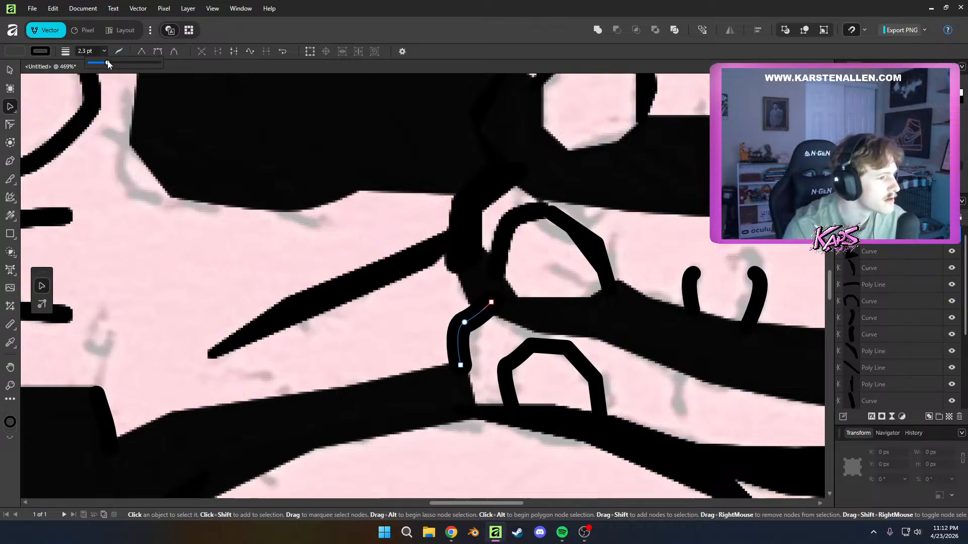
left_click(363, 317)
scroll(363, 317, "down", 6)
Nudge the lower end of the lowest fingertip's curve where it meets the black shape below, and deselect it
left_click_drag(433, 391, 515, 394)
scroll(489, 349, "up", 6)
left_click(411, 290)
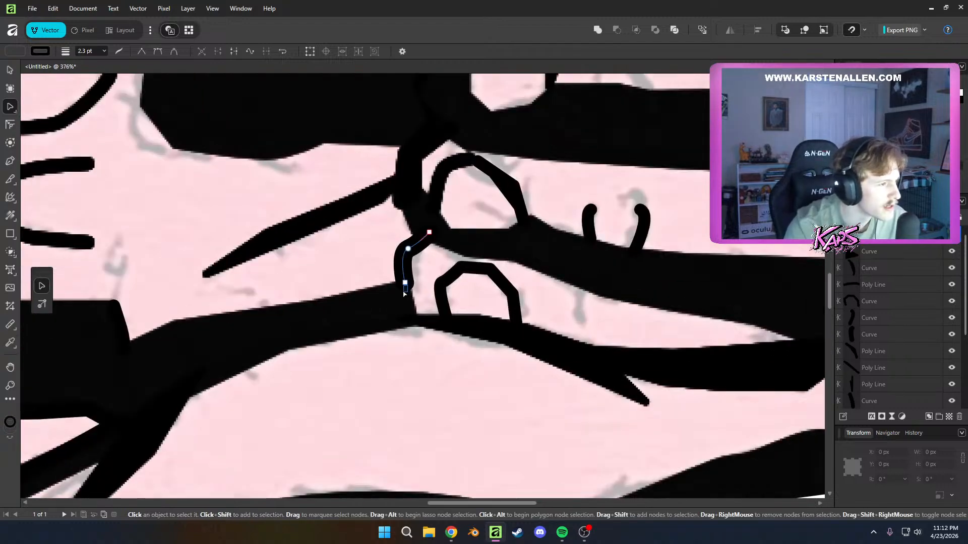
left_click_drag(403, 292, 403, 289)
left_click(430, 298)
scroll(431, 298, "down", 3)
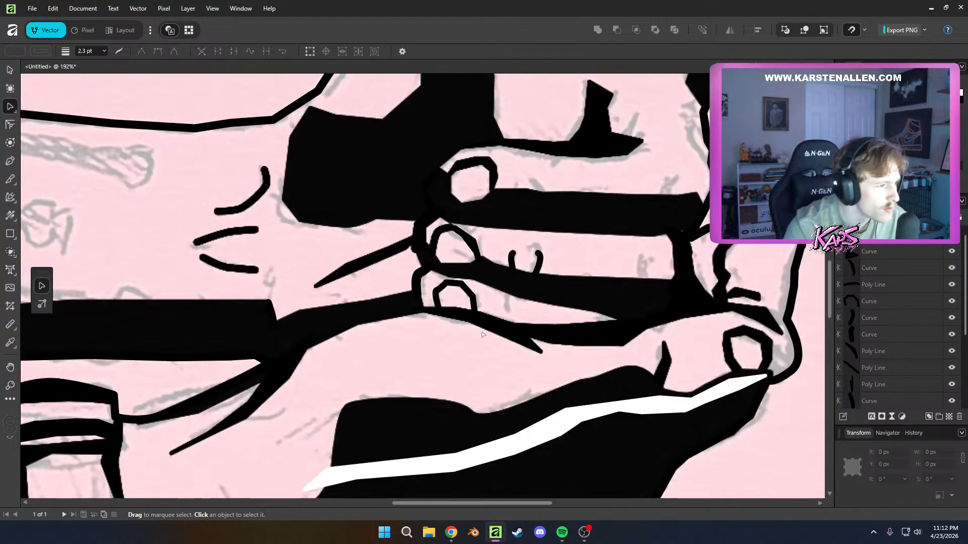
Draw a thin closed wedge with a black outline along the underside of the lower forearm's upper contour, near its cut-off end
scroll(482, 335, "down", 4)
scroll(418, 347, "up", 5)
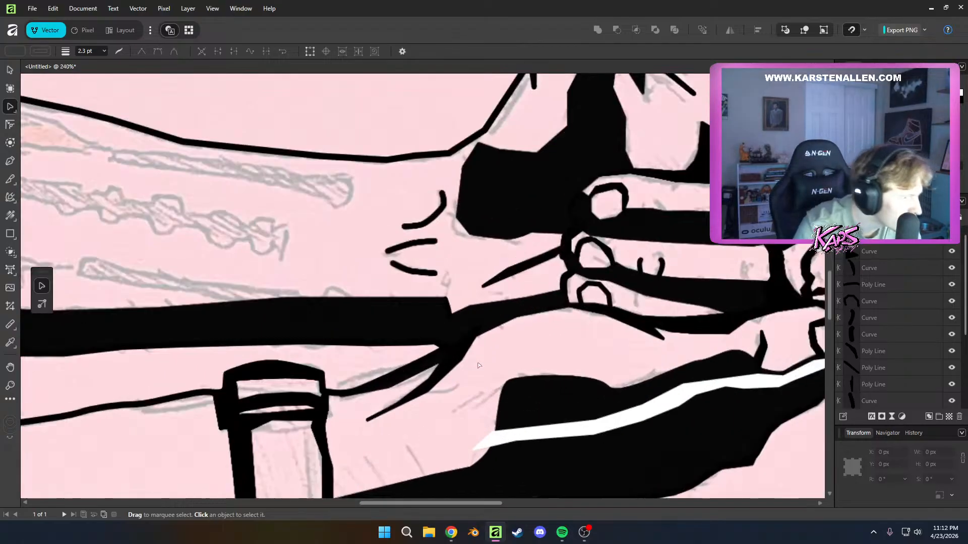
scroll(462, 345, "down", 3)
left_click_drag(442, 327, 622, 337)
scroll(425, 407, "down", 2)
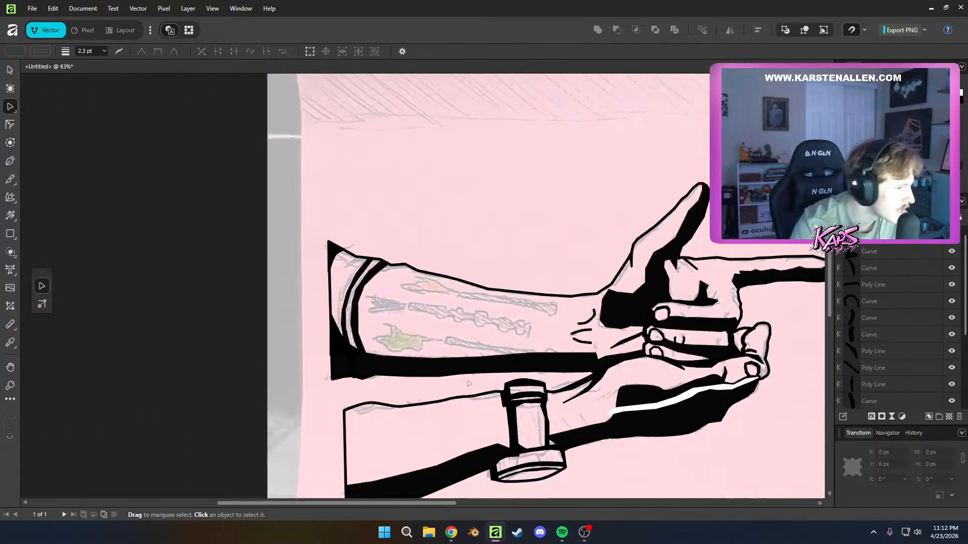
left_click_drag(425, 407, 453, 299)
scroll(398, 296, "up", 8)
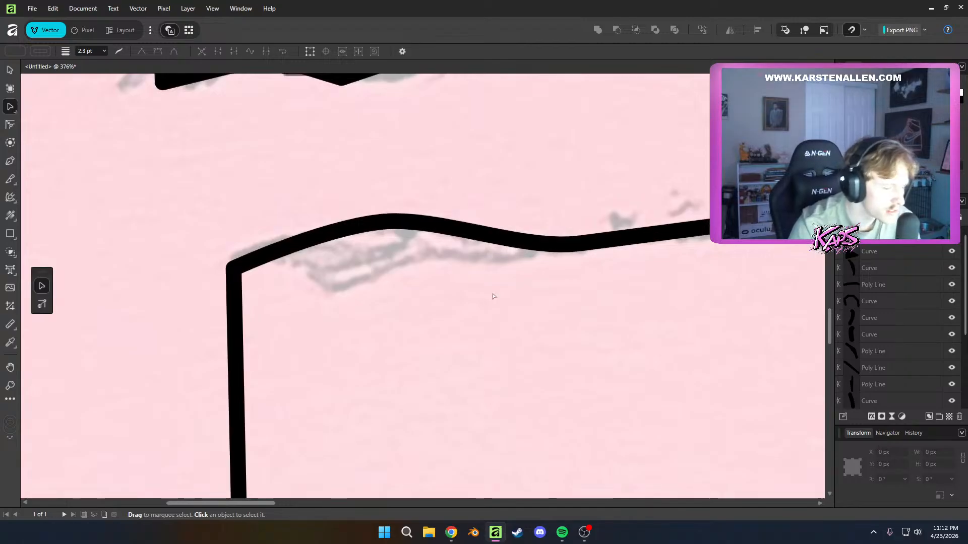
key("p")
left_click(478, 235)
left_click(351, 250)
left_click(284, 258)
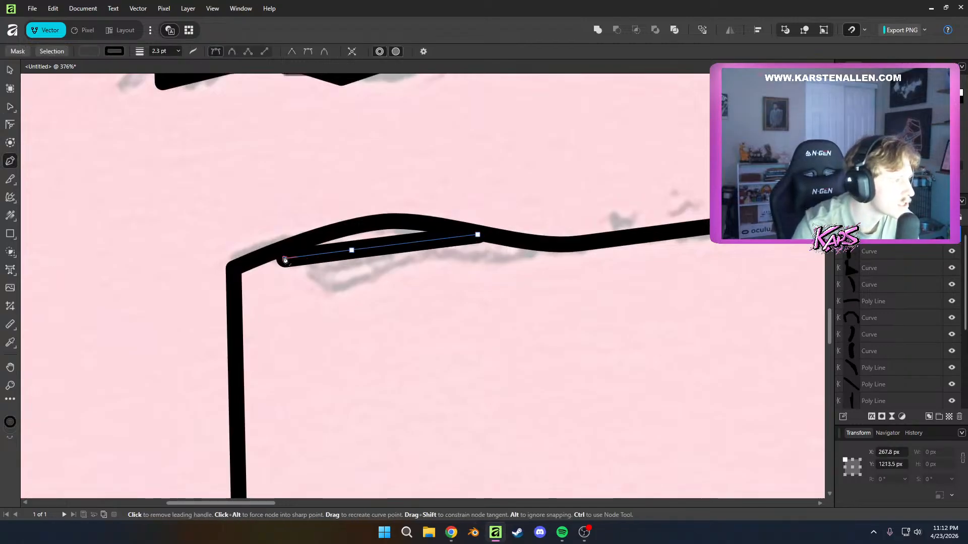
left_click(347, 231)
left_click(403, 223)
left_click(478, 237)
key("a")
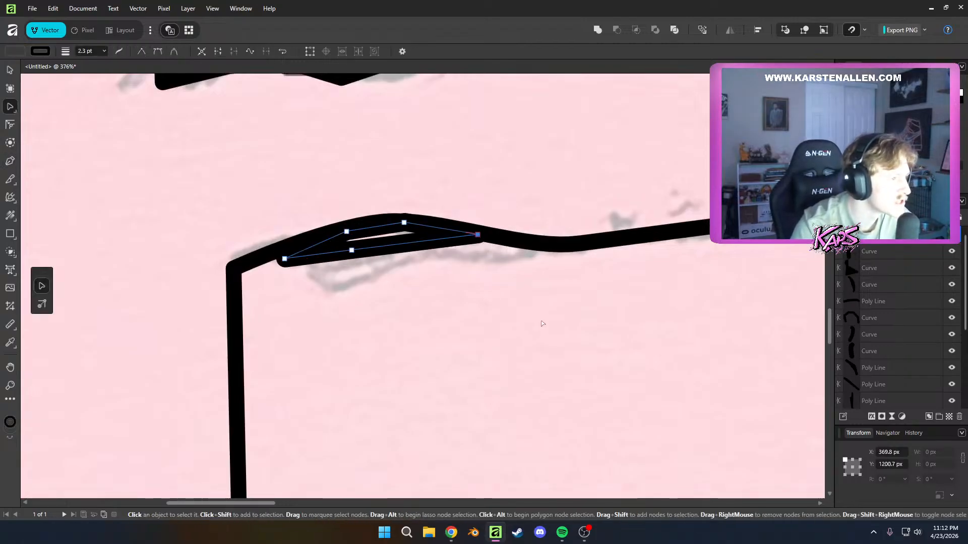
Raise the forearm wedge's black fill to full opacity and deselect it
left_click(20, 51)
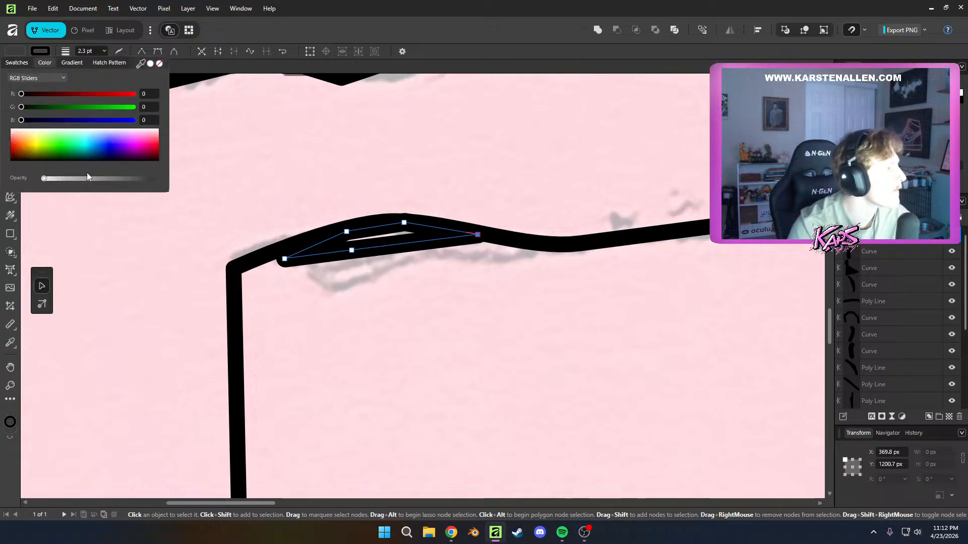
left_click(44, 179)
left_click(404, 194)
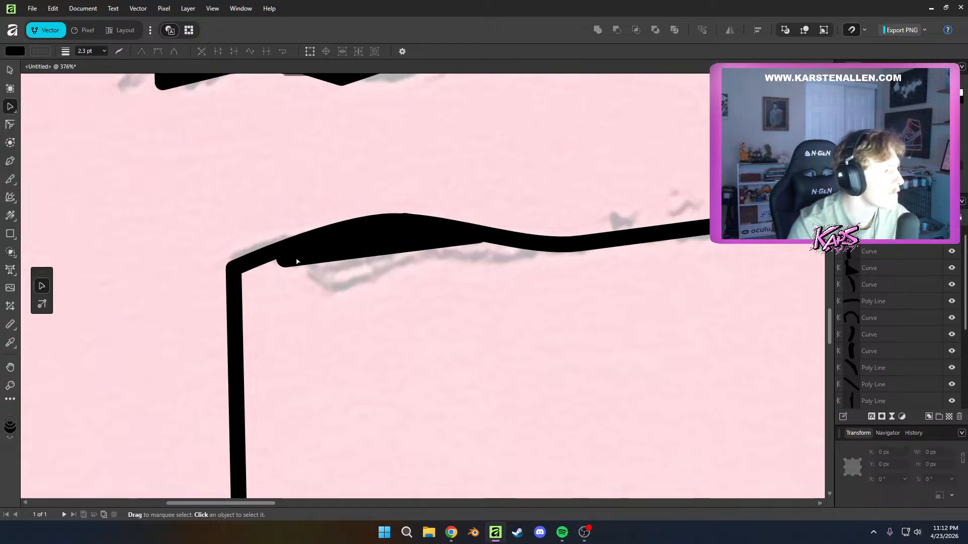
Shift the wedge's outer end node toward the forearm's cut-off corner so it blends into the outline, and deselect it
left_click(296, 260)
left_click_drag(285, 259, 268, 252)
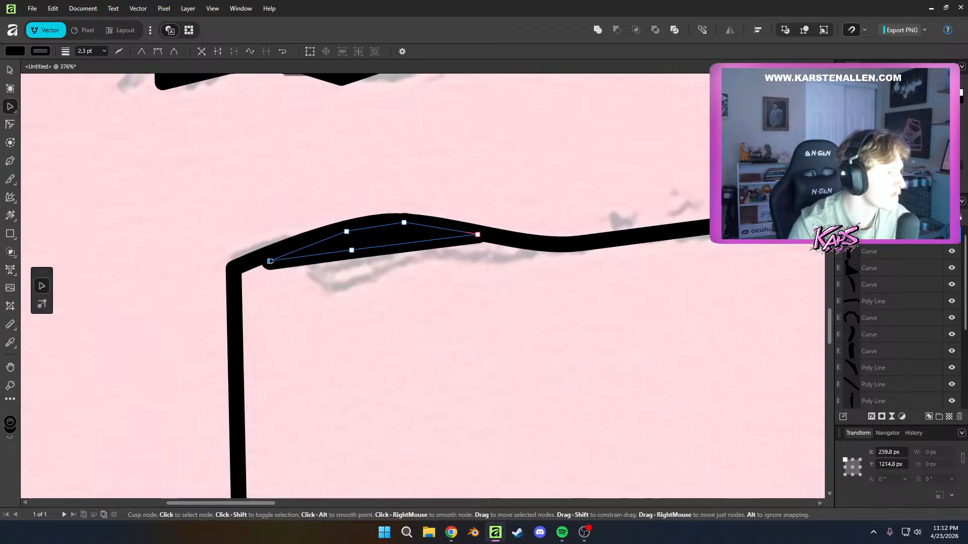
left_click(355, 280)
scroll(356, 281, "down", 8)
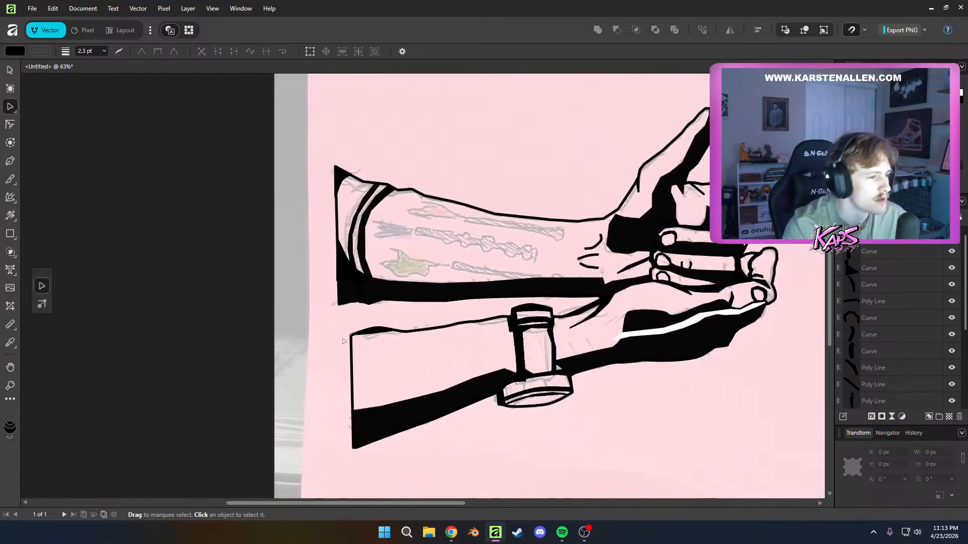
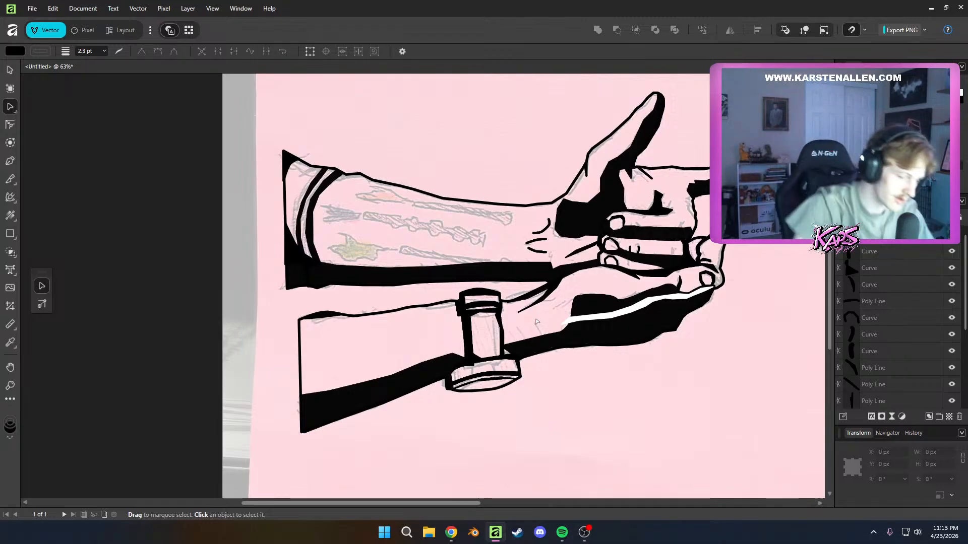
Draw a thin closed black wedge along the underside of the lower forearm's upper contour, just beside the watch
scroll(402, 285, "up", 5)
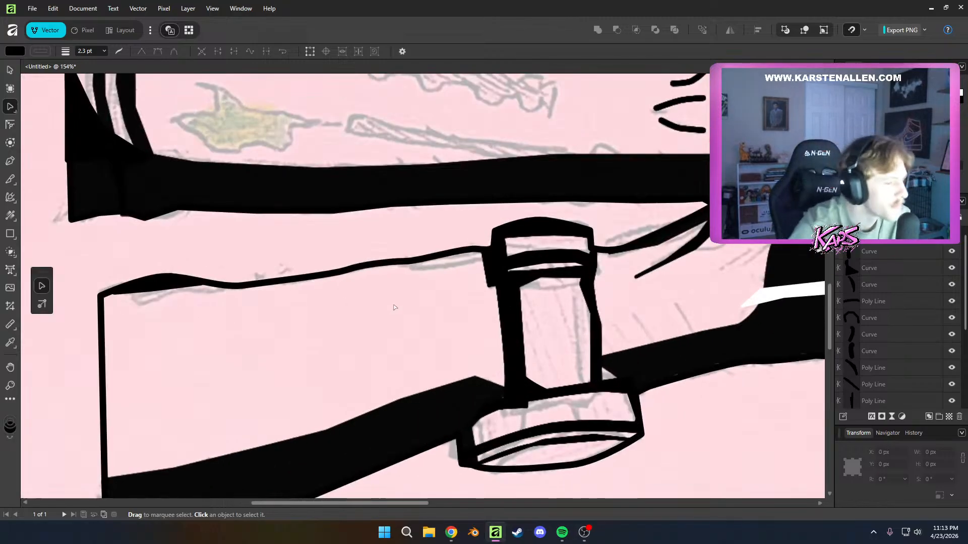
key("p")
left_click_drag(483, 256, 403, 260)
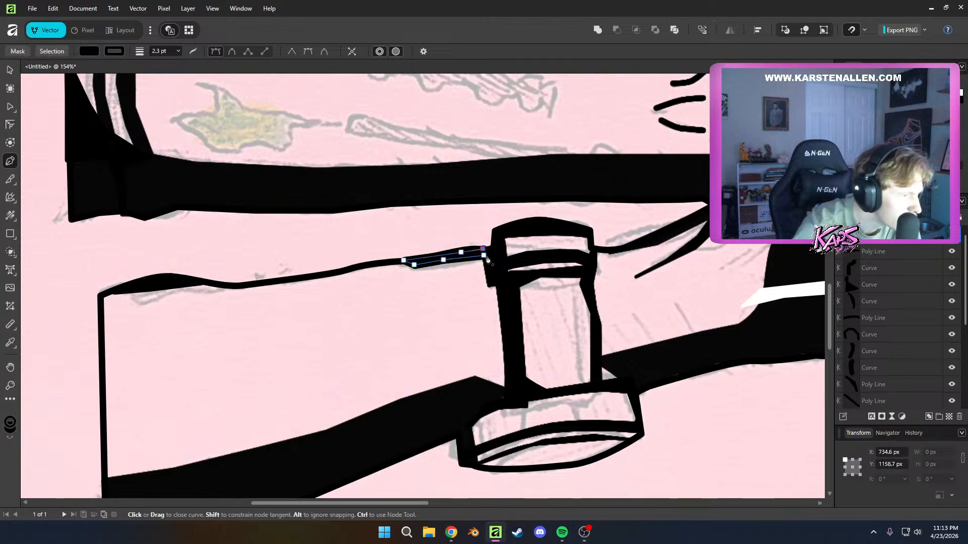
key("a")
scroll(525, 307, "down", 8)
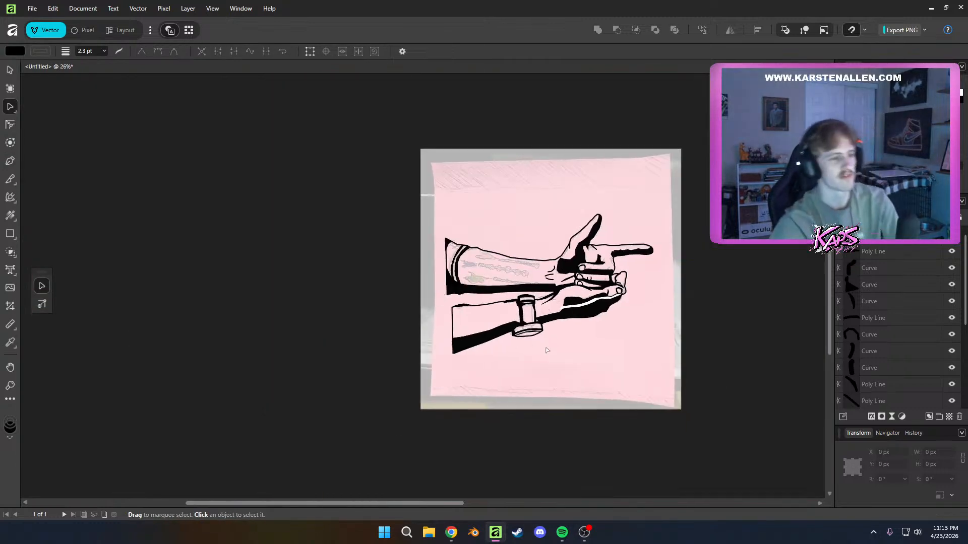
Stretch the wedge's thin end further along the forearm outline, raise its blunt lower corner so it tapers smoothly, and deselect it
scroll(539, 334, "up", 12)
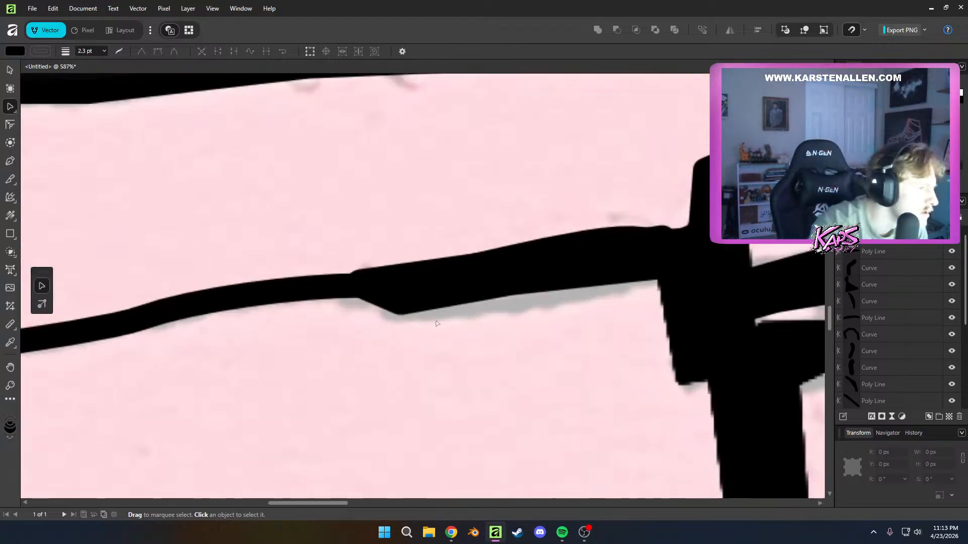
left_click(422, 315)
left_click_drag(359, 281, 307, 294)
left_click_drag(400, 301, 407, 296)
left_click(547, 359)
Add a small three-node black wedge under the dip in the upper forearm's top contour and deselect it
scroll(548, 363, "down", 12)
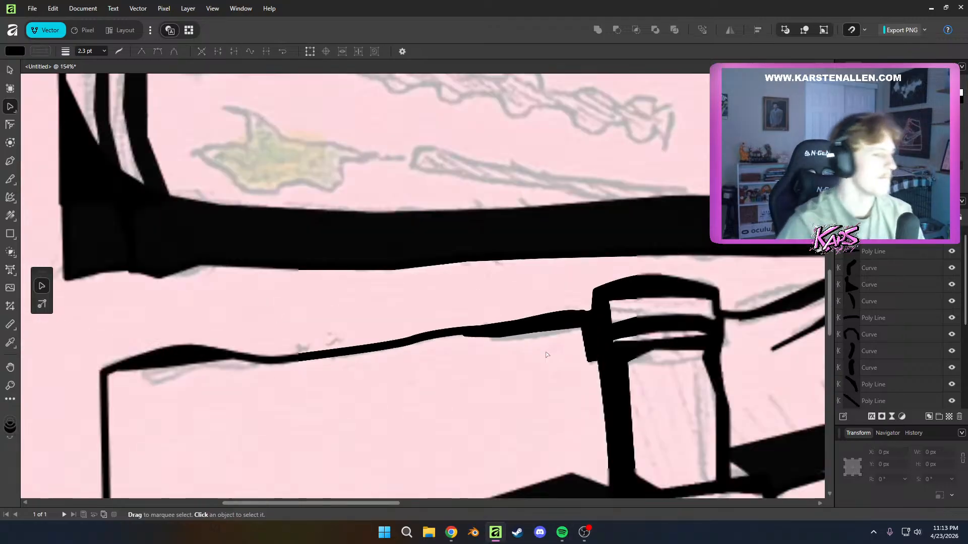
left_click_drag(688, 428, 566, 416)
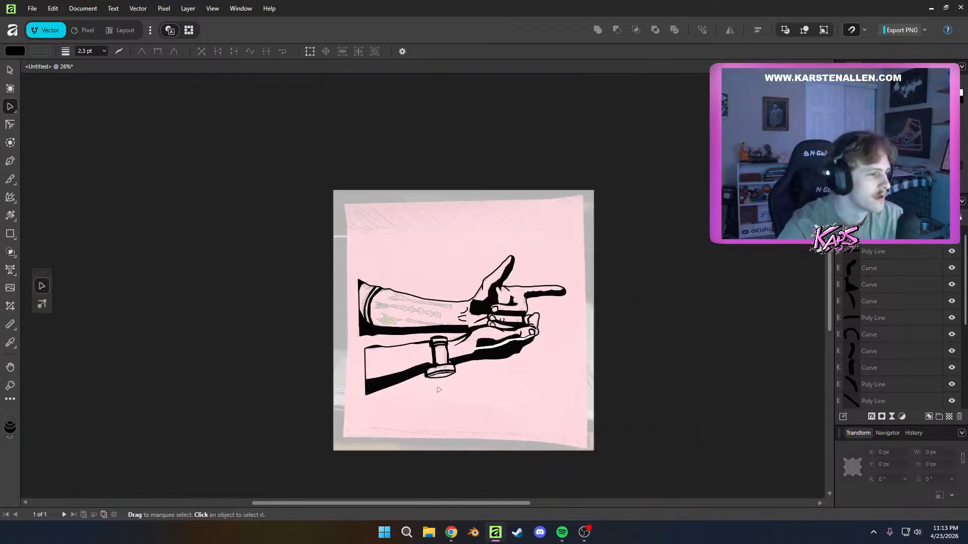
scroll(439, 390, "up", 10)
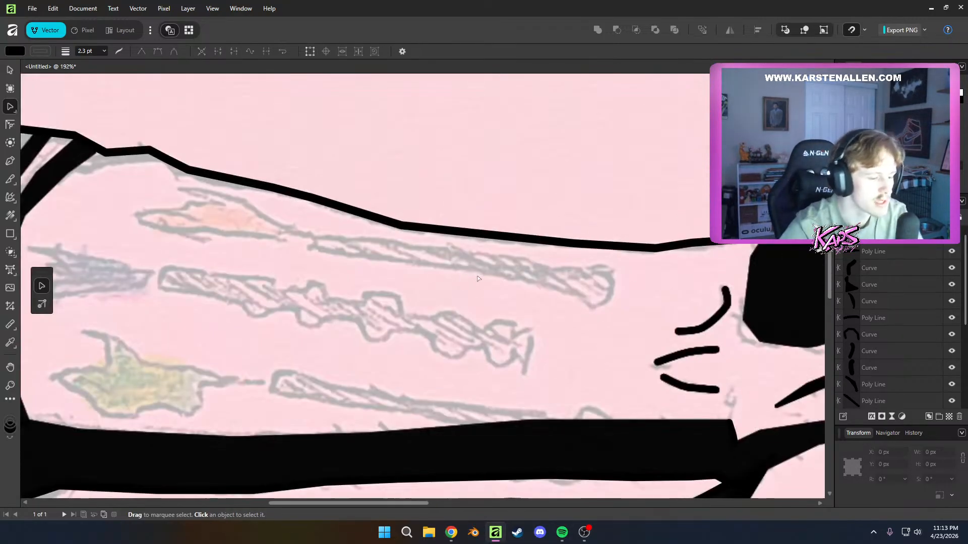
key("p")
left_click(352, 208)
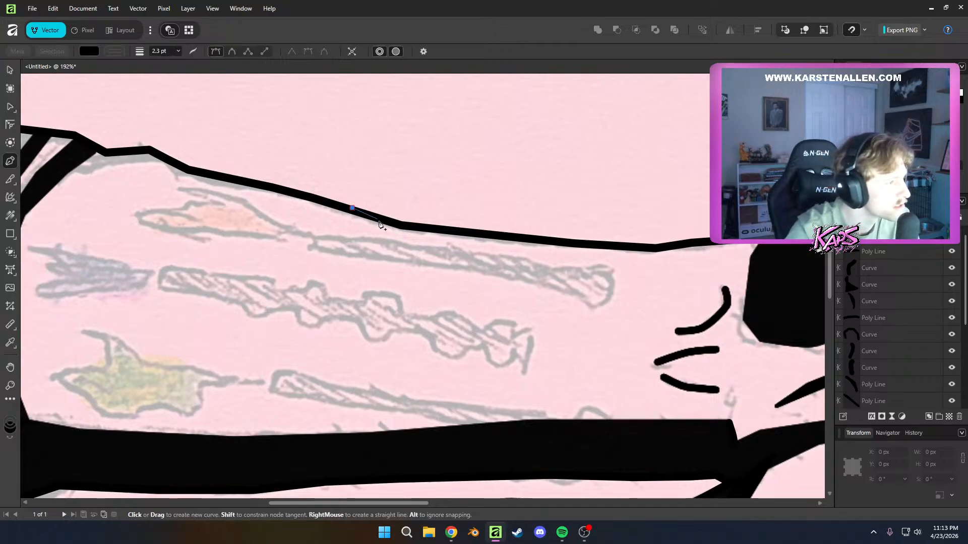
left_click(390, 228)
left_click(427, 229)
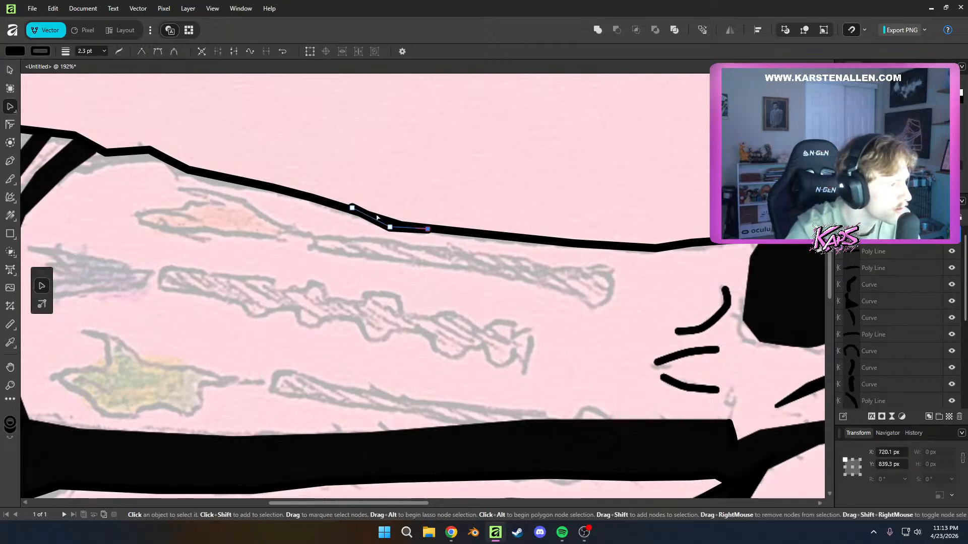
key("a")
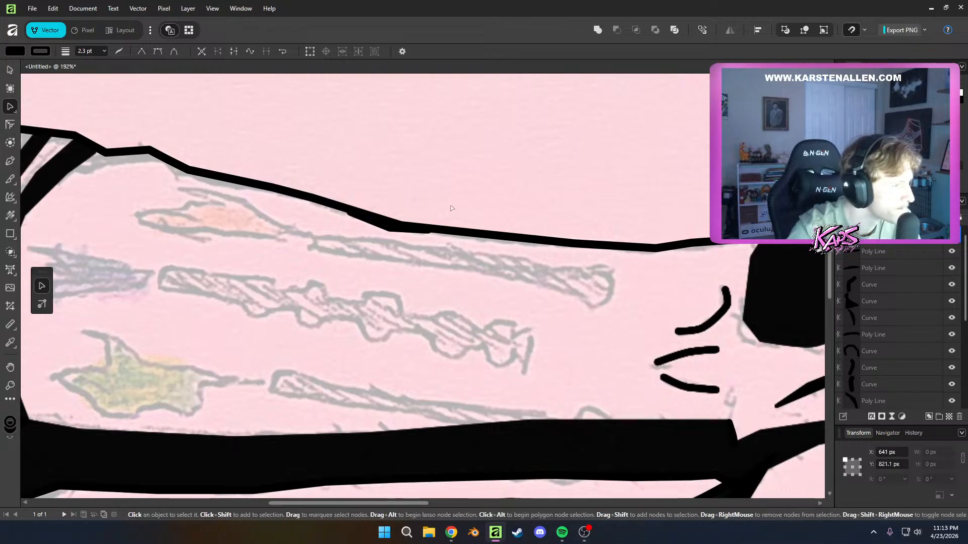
Examine the tattoo sketches on the upper forearm where they meet the black shadow along its lower edge
scroll(525, 306, "down", 10)
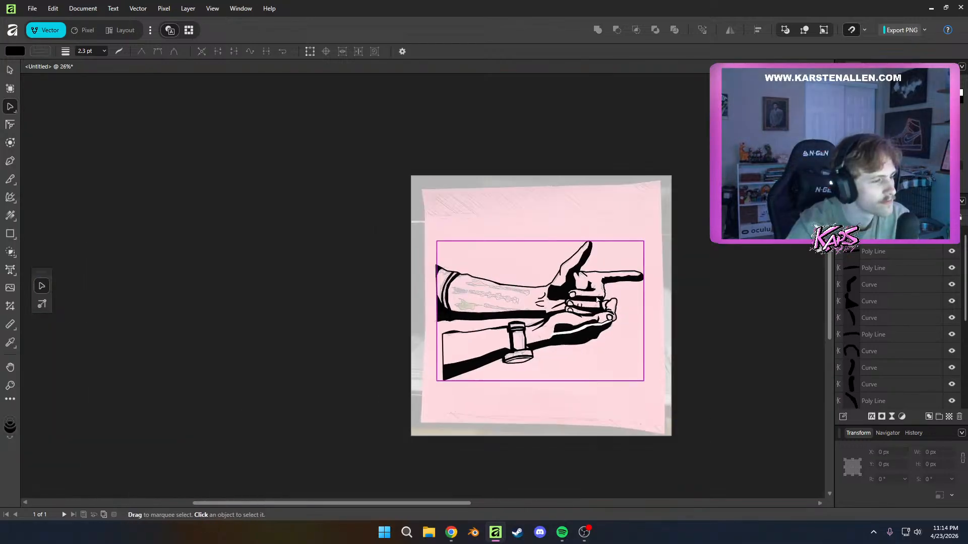
scroll(544, 313, "up", 5)
scroll(540, 318, "up", 5)
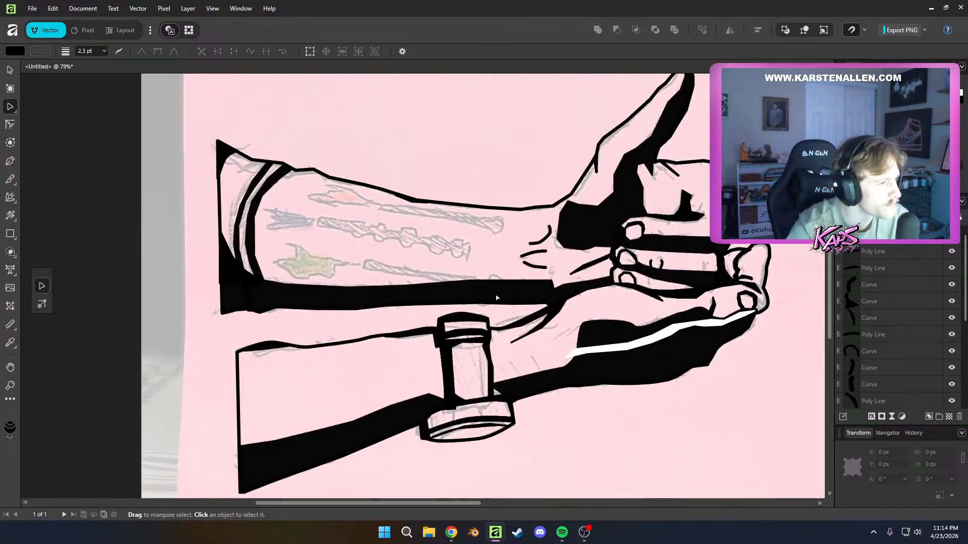
left_click_drag(388, 266, 484, 292)
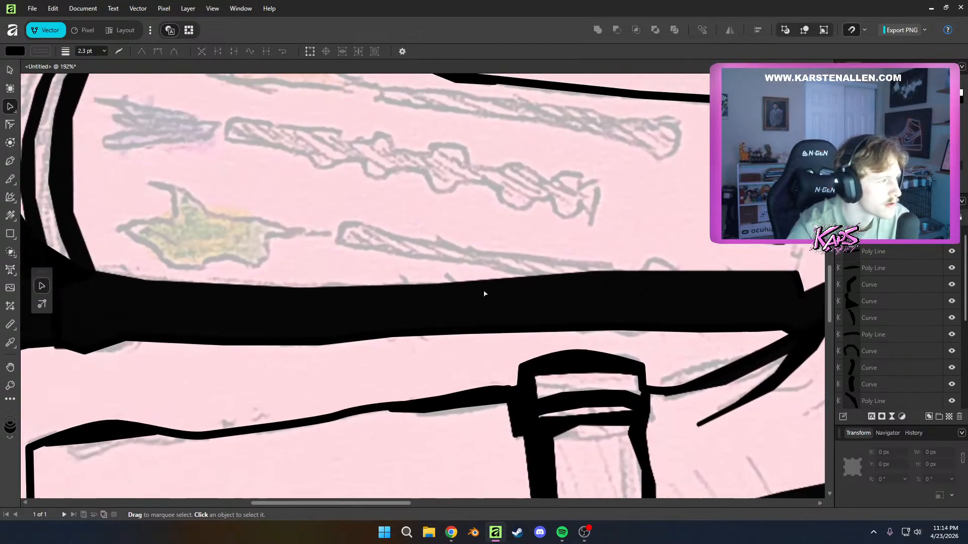
left_click_drag(407, 200, 447, 269)
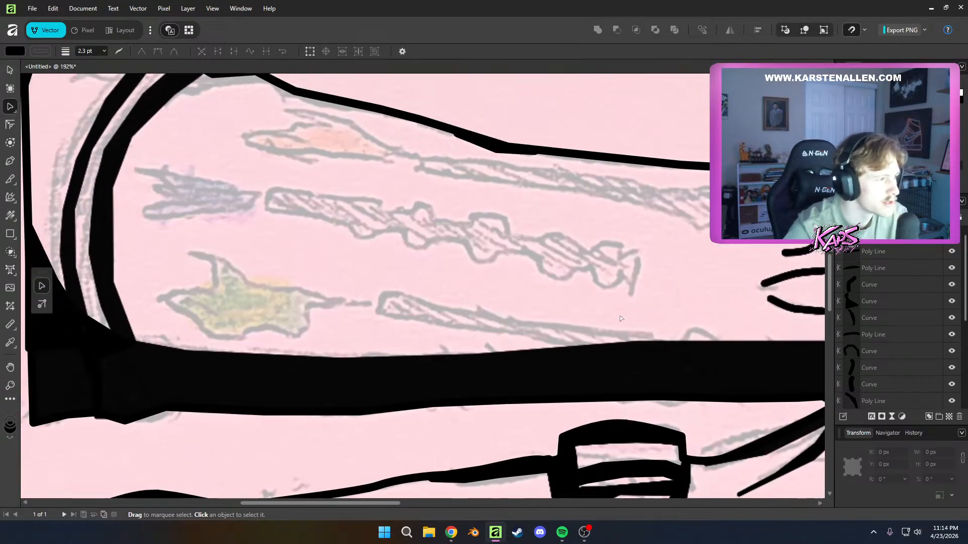
left_click_drag(637, 335, 615, 305)
scroll(615, 305, "up", 1)
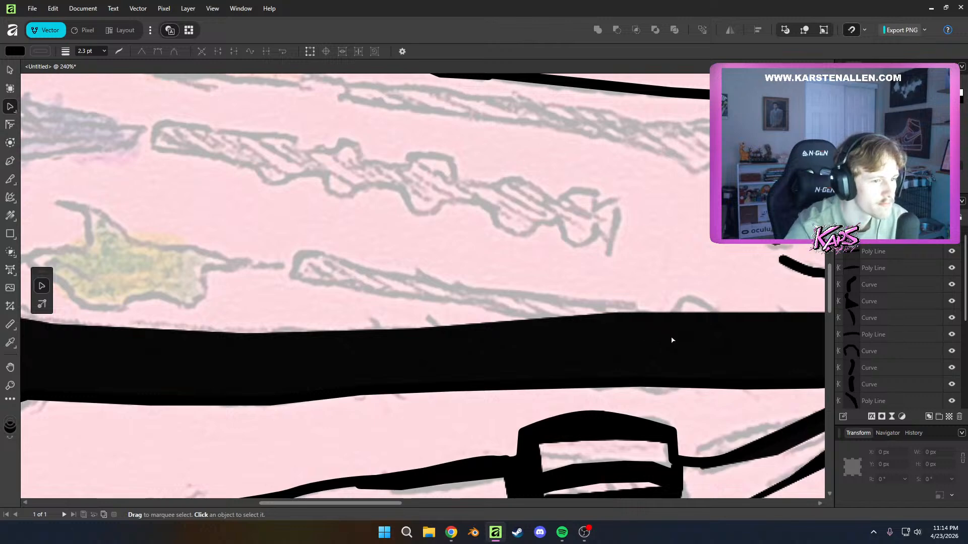
left_click_drag(676, 340, 586, 319)
Move the white highlight line's layer above the black shape layers in the layer stack
scroll(875, 290, "down", 1)
scroll(874, 370, "down", 3)
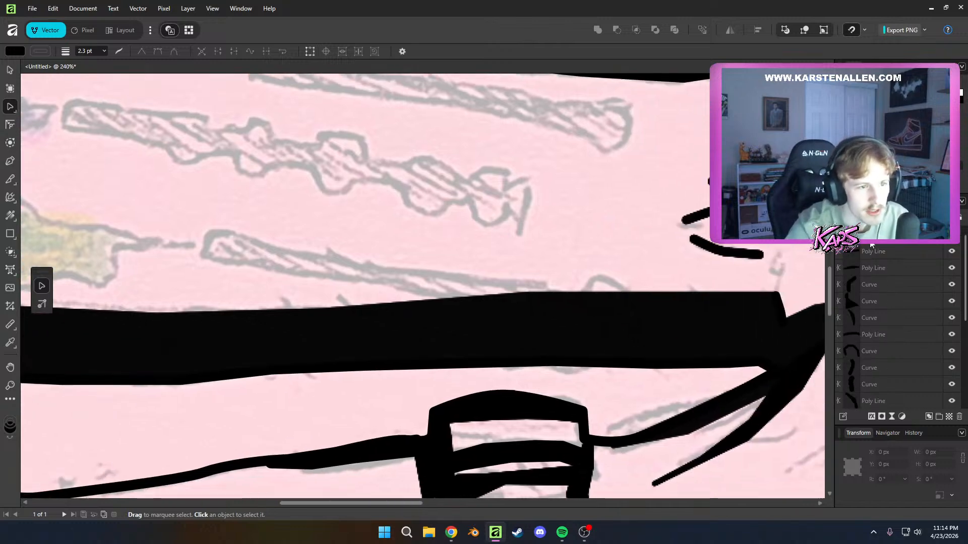
left_click(867, 301, "shift")
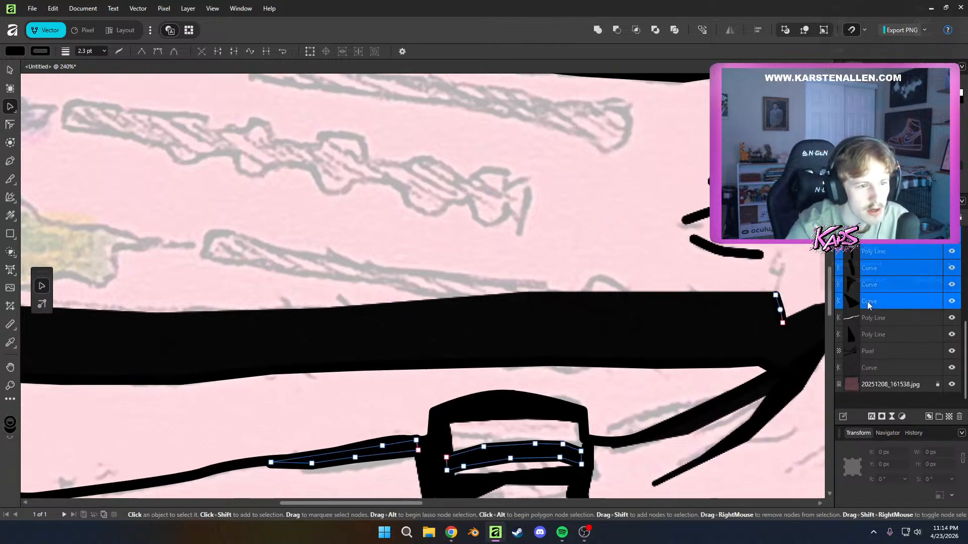
right_click(867, 302)
left_click(868, 320)
left_click_drag(868, 320, 872, 245)
scroll(871, 247, "up", 2)
Select the black curve and polyline layers above the existing pixel layer and convert them into a single pixel layer
left_click(871, 257)
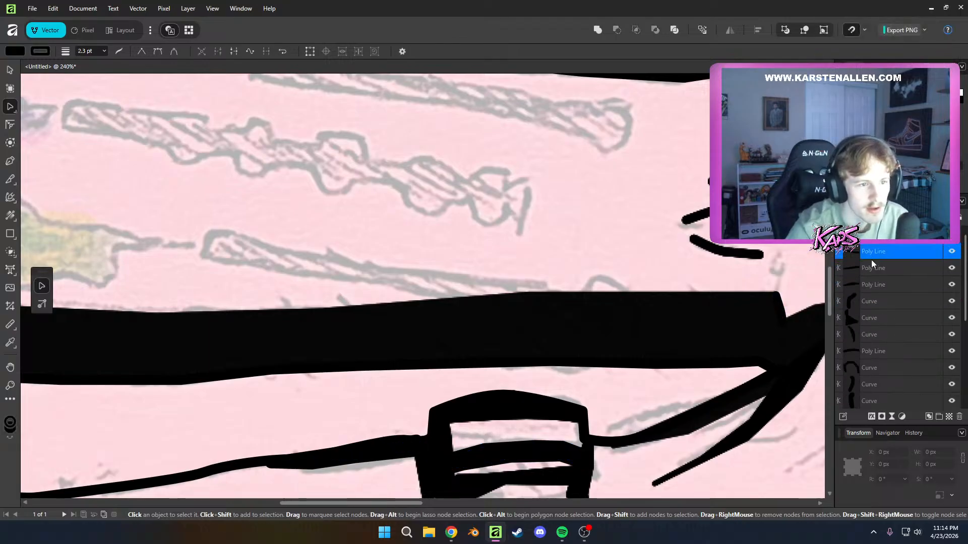
scroll(874, 302, "down", 7)
left_click(876, 331, "shift")
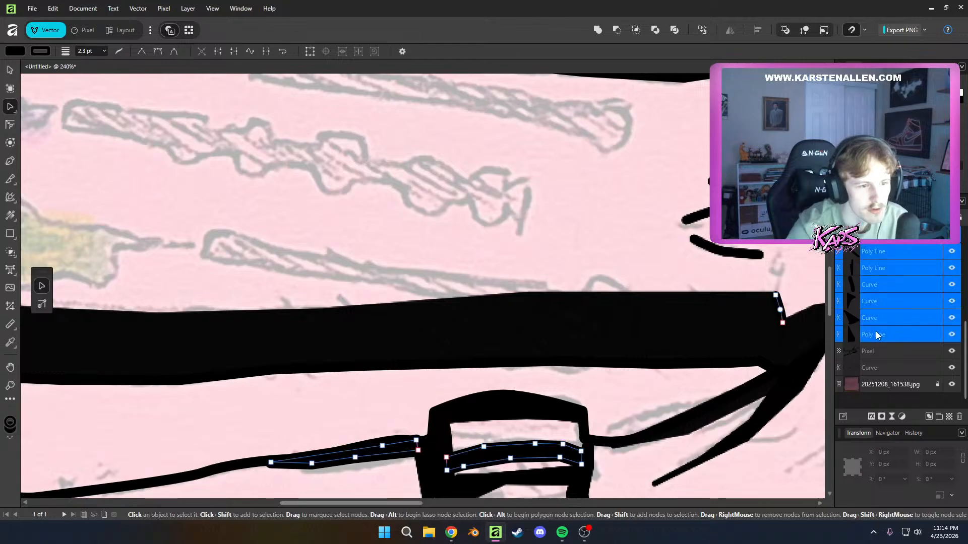
right_click(875, 331)
left_click(872, 199)
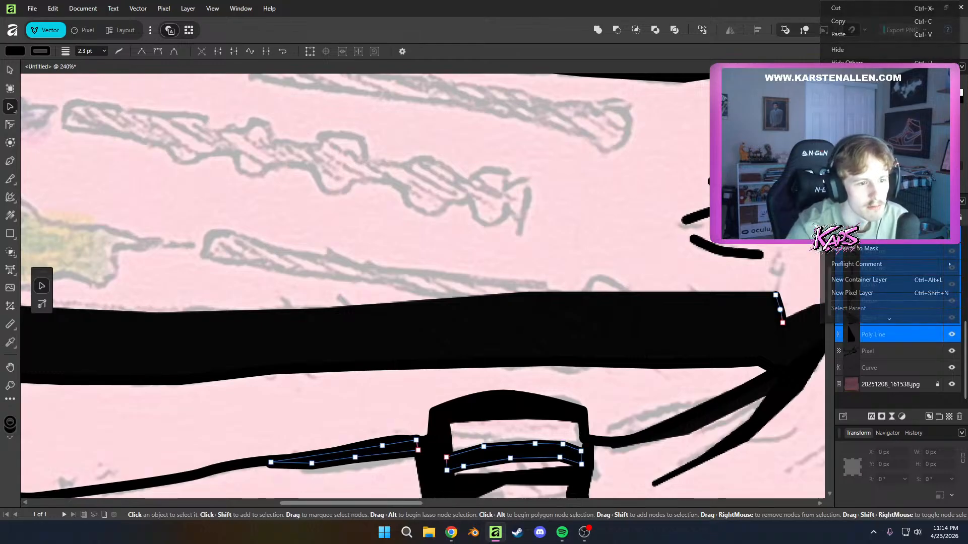
scroll(557, 318, "down", 5)
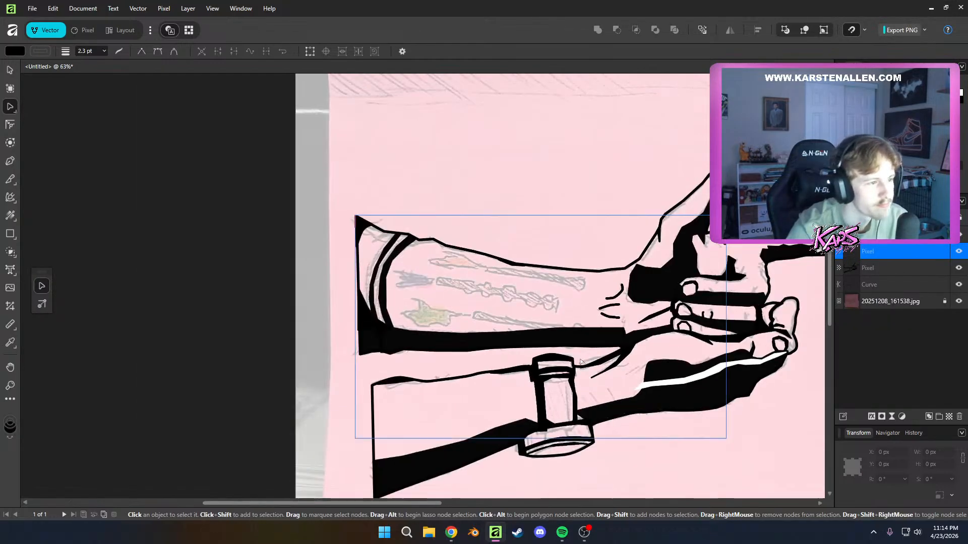
double_click(883, 250)
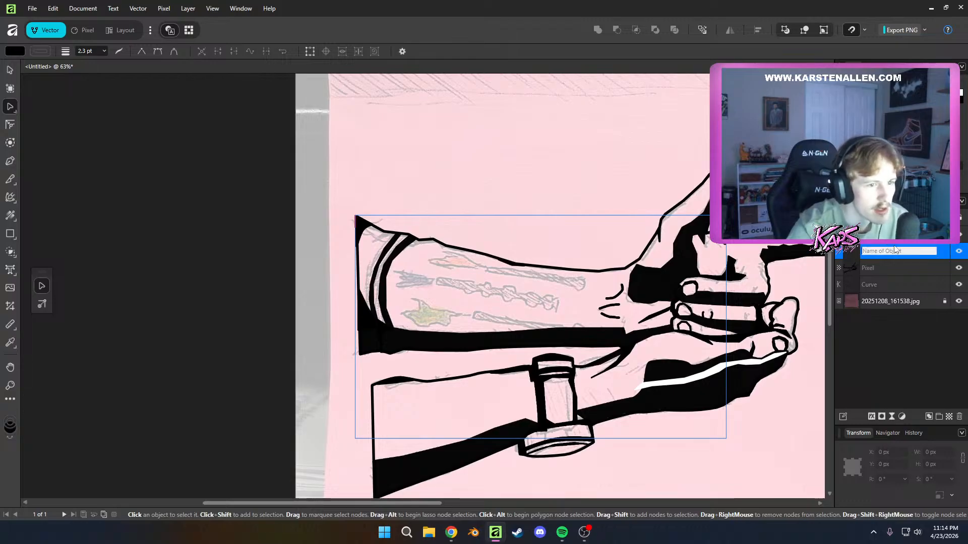
left_click(890, 332)
right_click(867, 253)
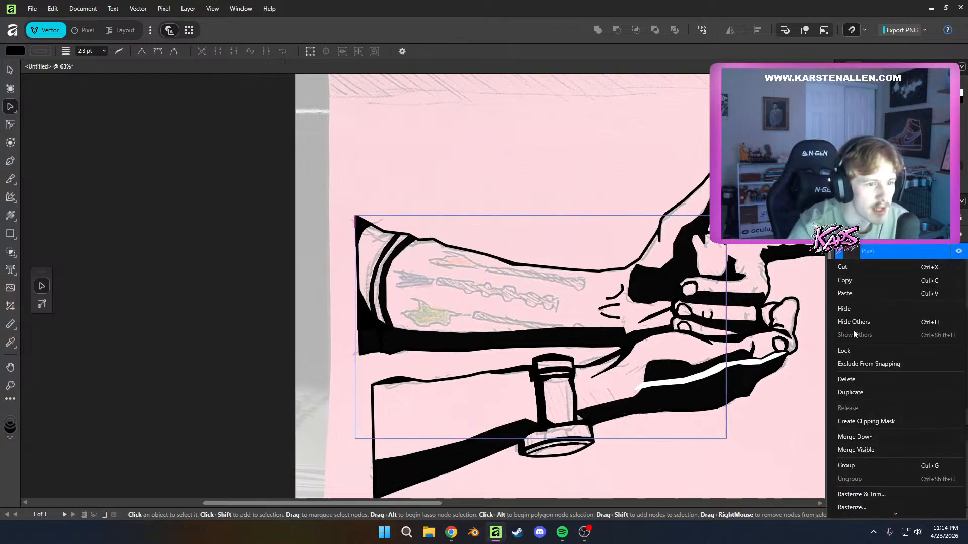
Select both pixel layers and combine them into one pixel layer
double_click(866, 251)
left_click(881, 268, "shift")
right_click(880, 268)
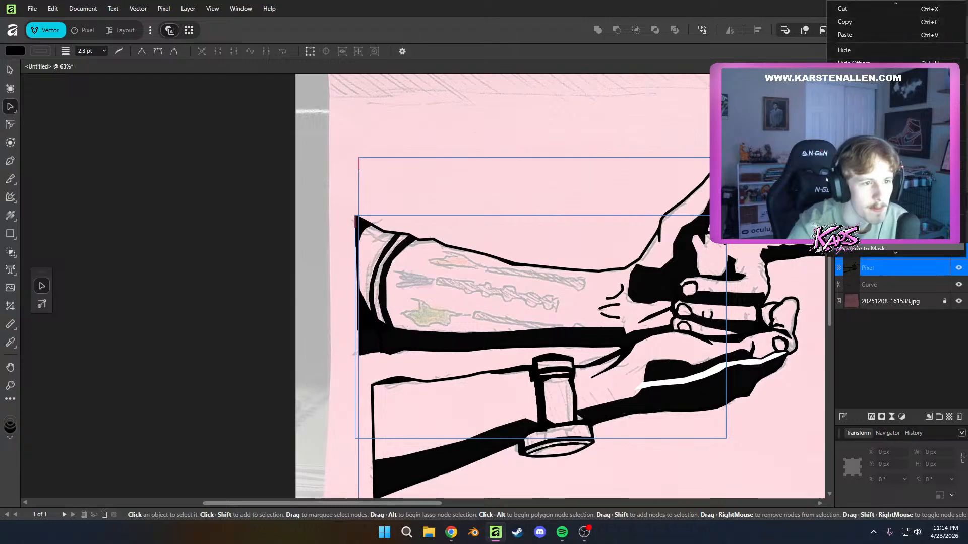
left_click(879, 201)
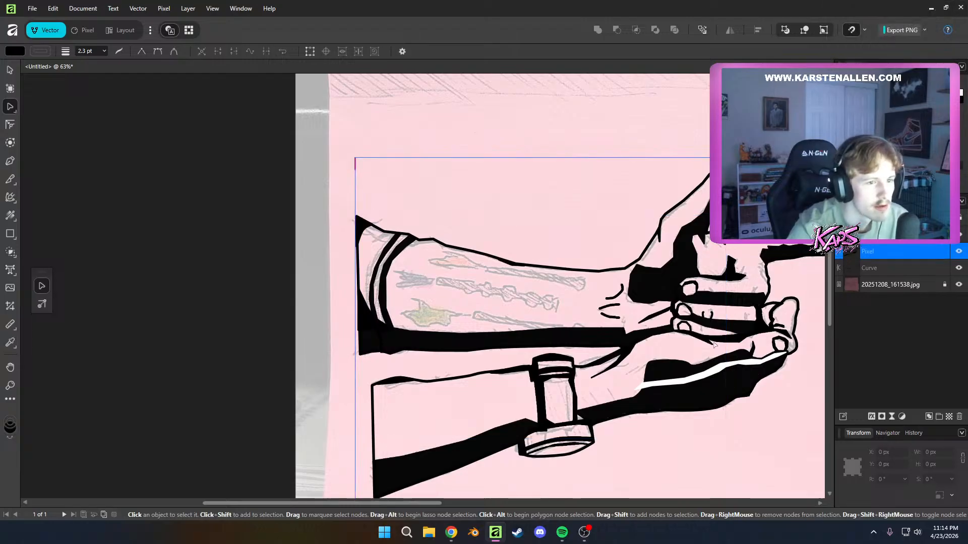
Lower the combined pixel layer's opacity to 80% so the sketch shows through the black areas, and deselect it
left_click_drag(714, 346, 665, 333)
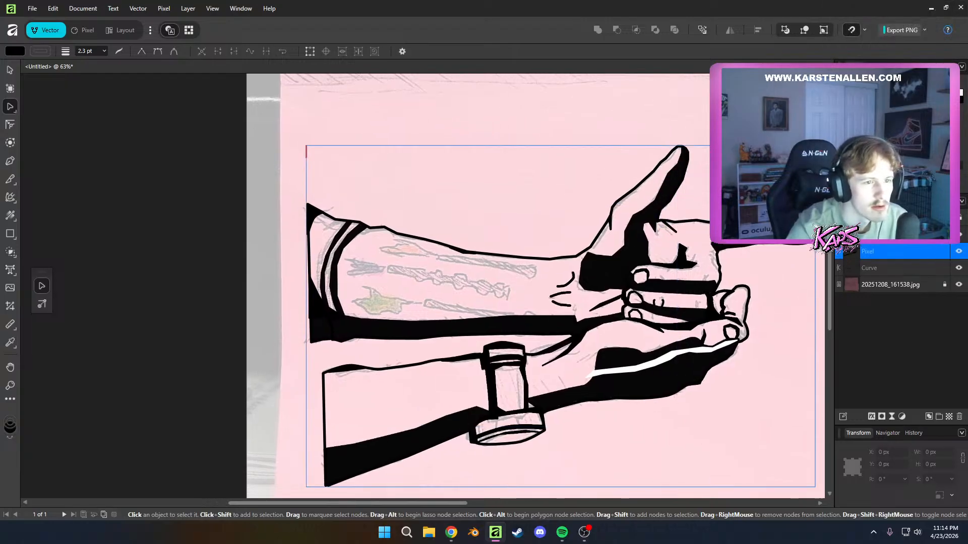
key("8")
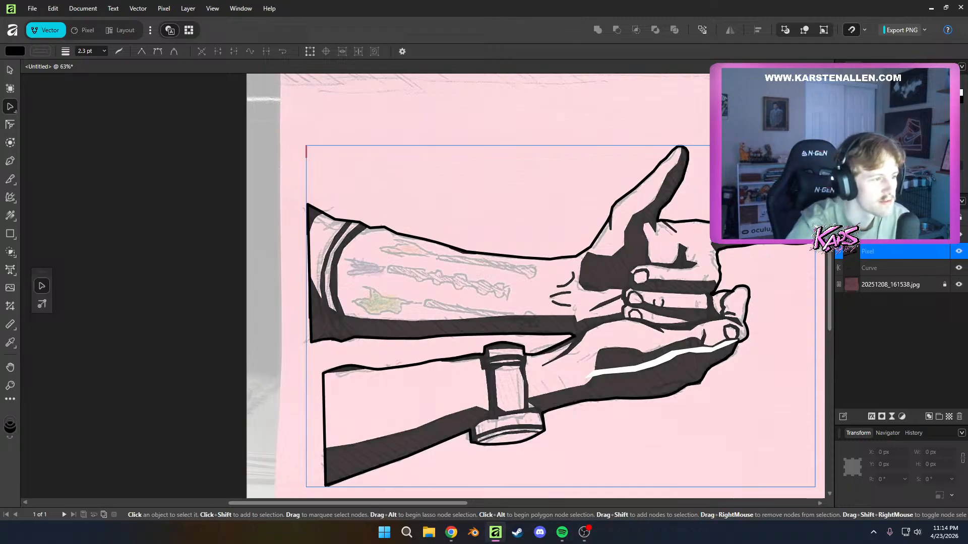
left_click(550, 188)
Start a short Pen line above the pixel layer at the lowest tattoo's shadow-covered tip and set its stroke width to 1 pt
scroll(578, 337, "up", 3)
left_click_drag(536, 323, 609, 331)
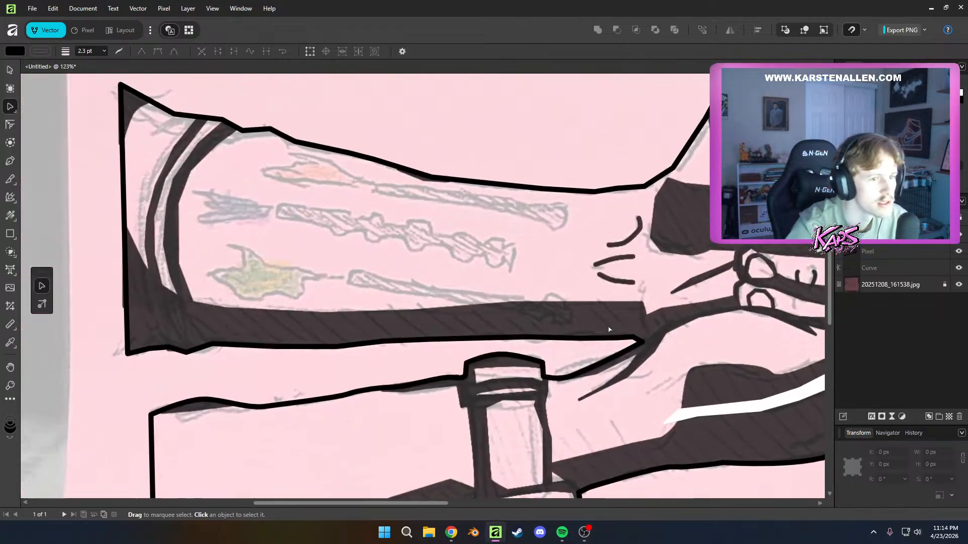
left_click(917, 247)
key("p")
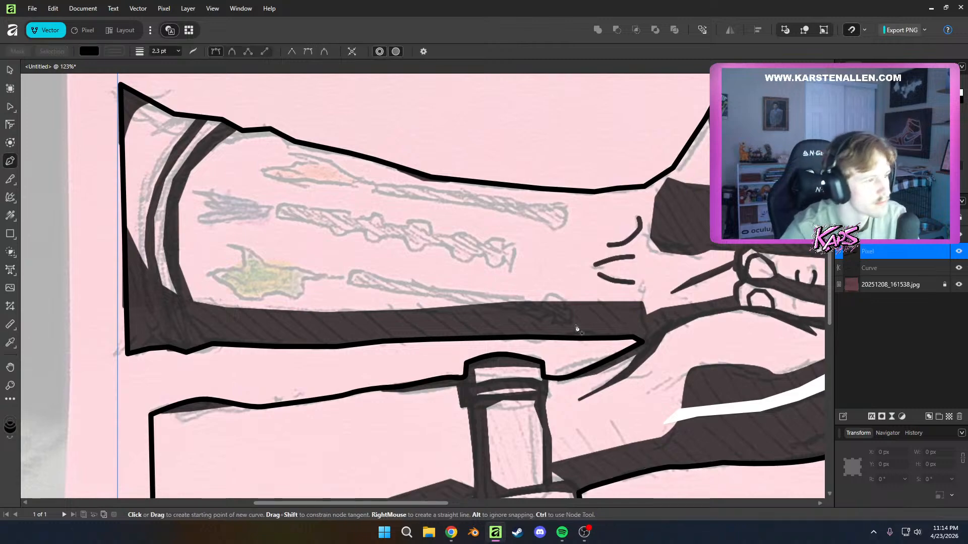
scroll(584, 326, "up", 2)
scroll(488, 323, "up", 7)
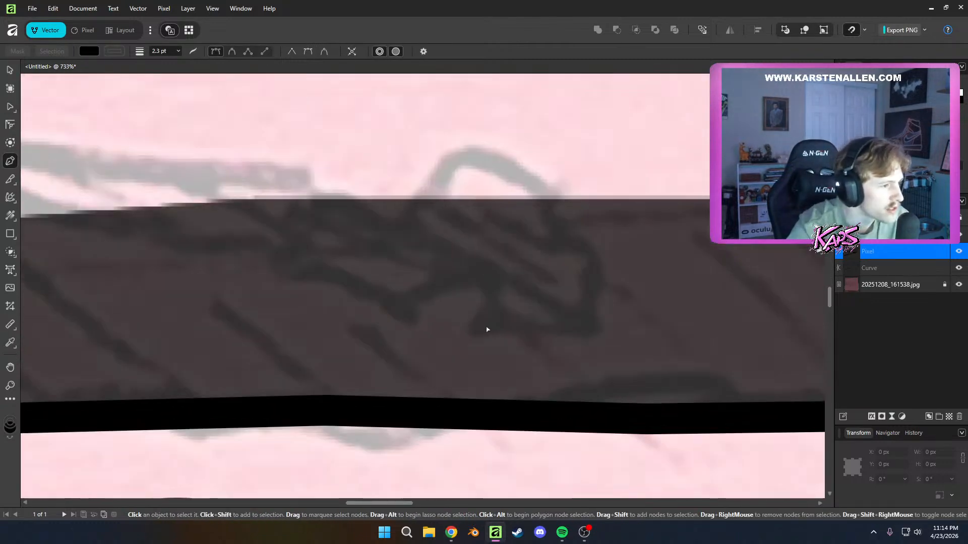
left_click_drag(487, 329, 514, 326)
scroll(514, 326, "down", 1)
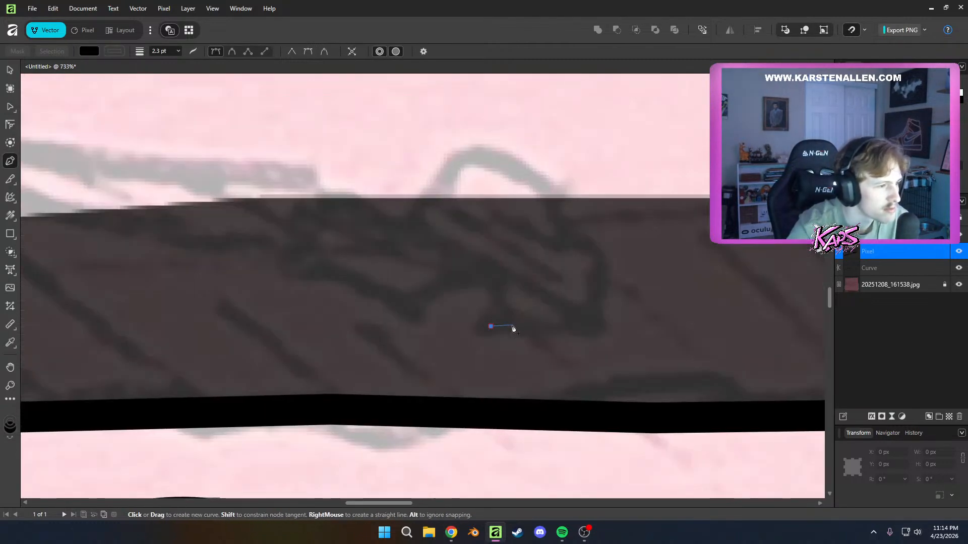
left_click(160, 51)
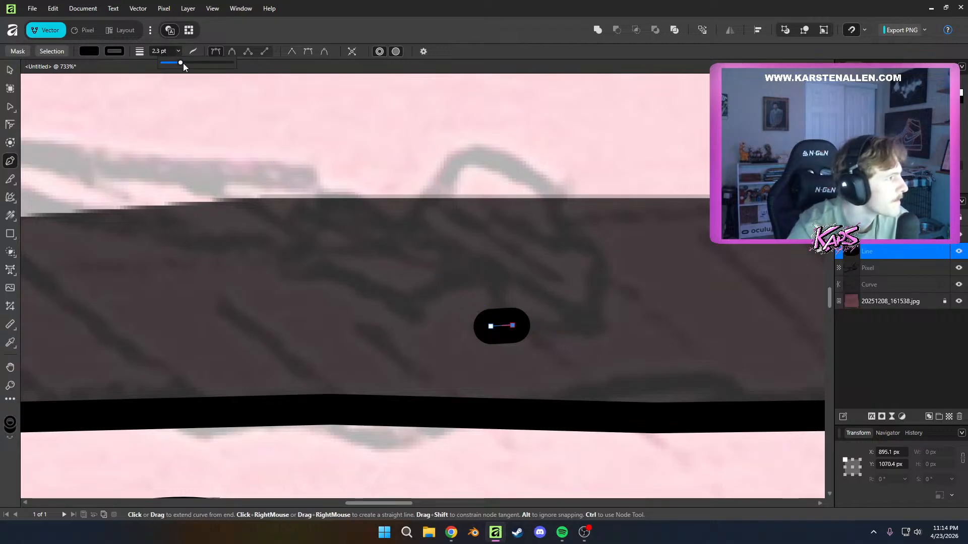
left_click_drag(183, 65, 180, 64)
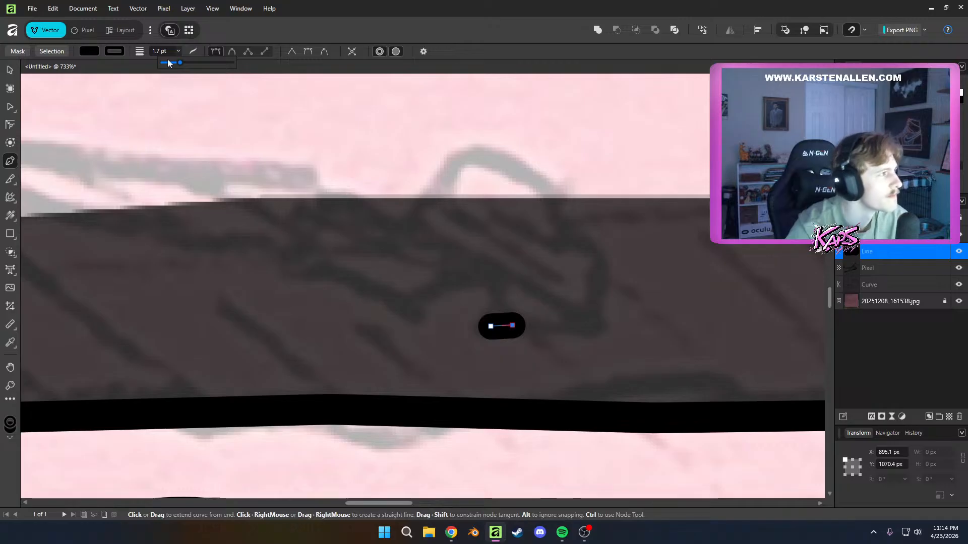
Extend the Pen line around the front of the lowest tattoo's tip to its raised knob and make the fill fully transparent
left_click(577, 329)
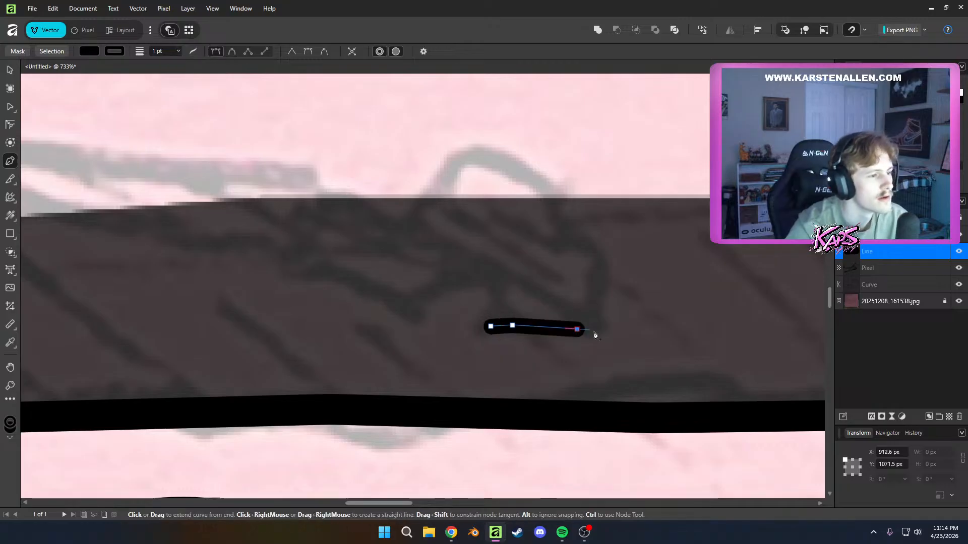
left_click(597, 262)
left_click(558, 230)
left_click(538, 187)
left_click(507, 154)
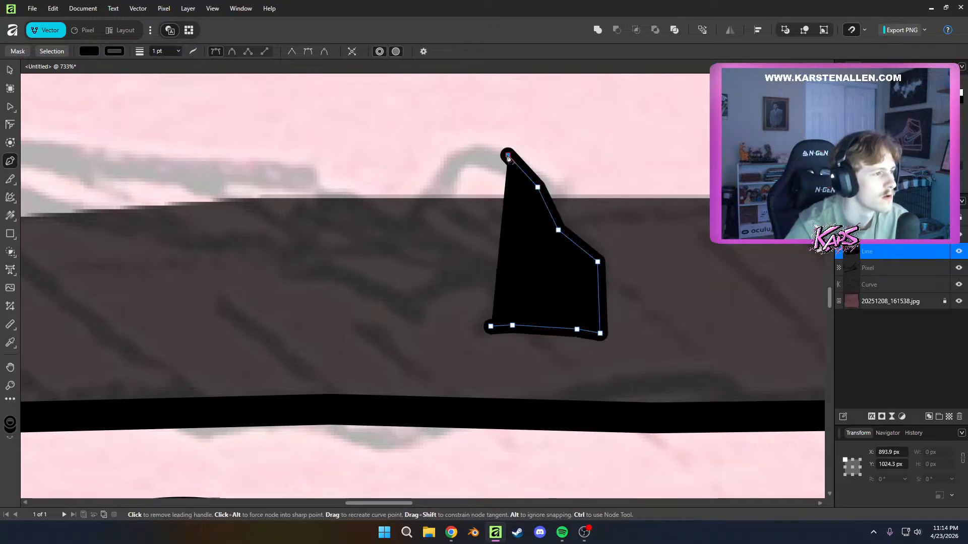
left_click(95, 50)
left_click_drag(68, 178, 41, 177)
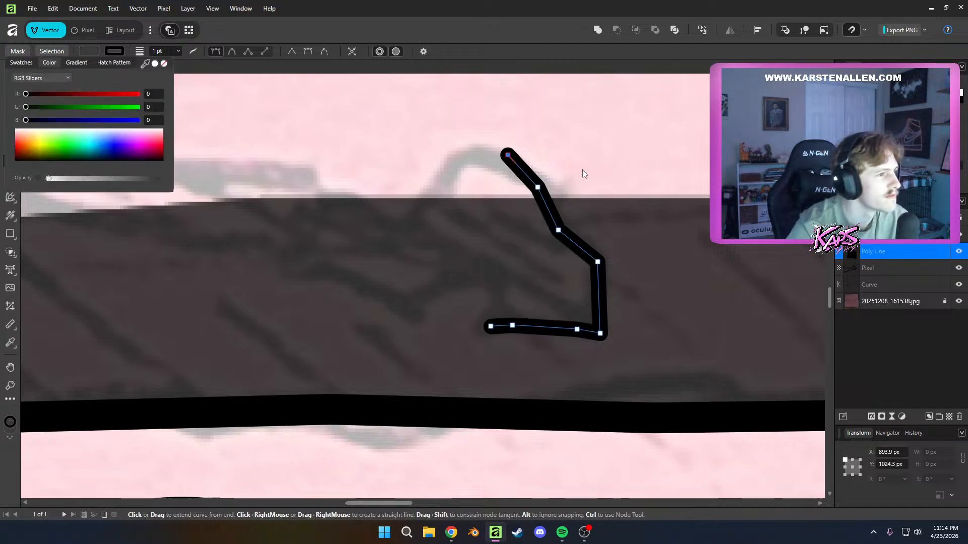
Continue the outline over the raised knob and through the dip to the start of the lowest tattoo's shaft
left_click(460, 159)
left_click(422, 194)
left_click(364, 204)
left_click(322, 180)
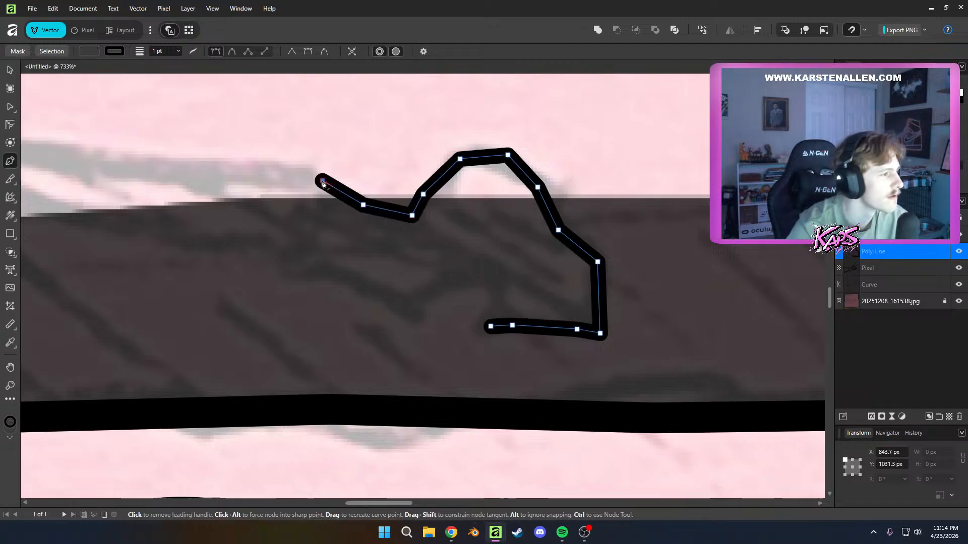
Trace the upper edge of the lowest tattoo's shaft up to its far end near the green splash
left_click_drag(371, 197, 590, 222)
scroll(579, 222, "down", 1)
scroll(511, 205, "down", 2)
scroll(510, 205, "down", 3)
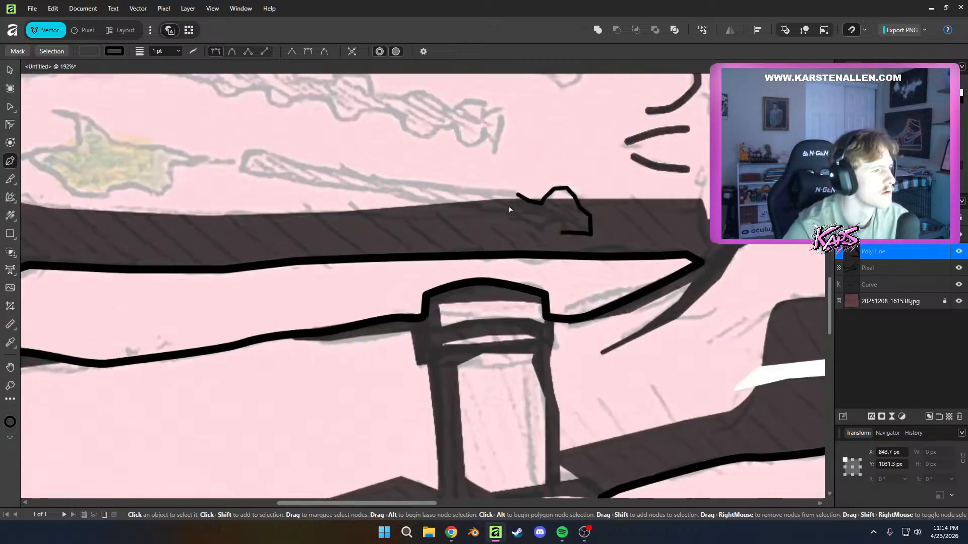
left_click(497, 268)
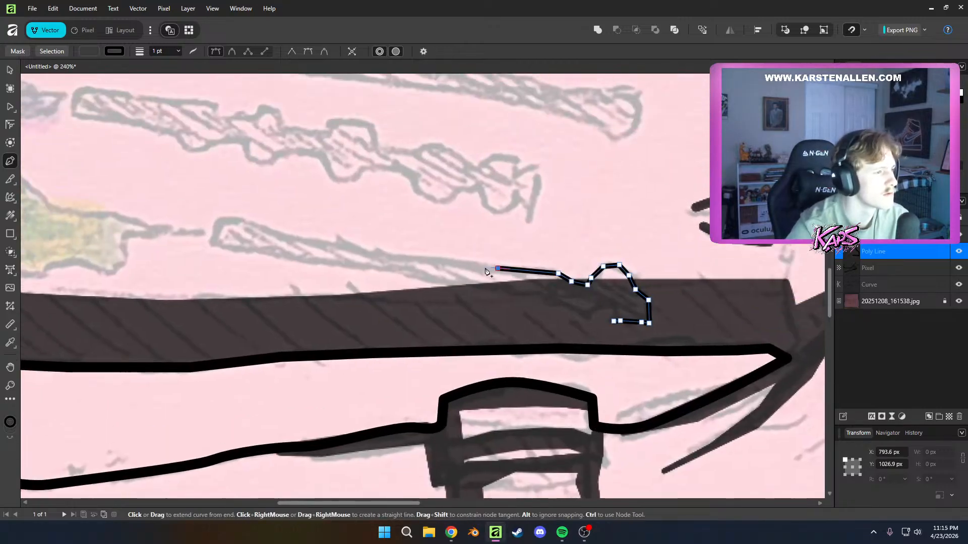
left_click(423, 260)
left_click(324, 247)
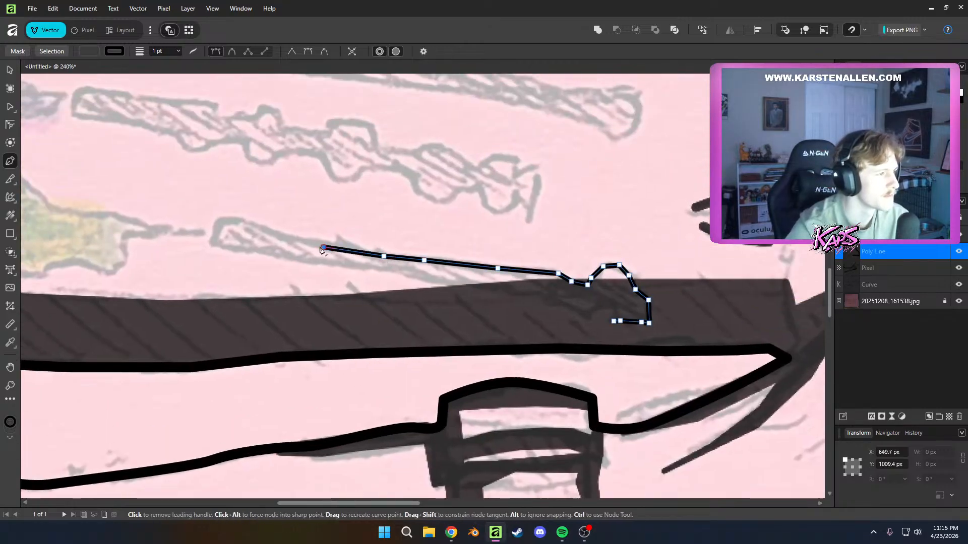
left_click(267, 236)
left_click(226, 221)
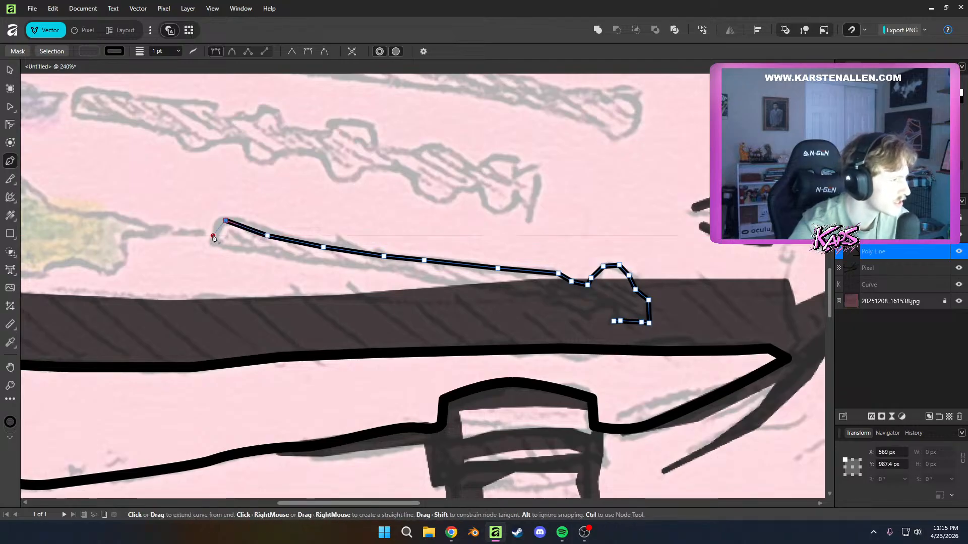
Carry the outline around the shaft's blunt end and back along its lower edge to the shadow area
left_click(214, 236)
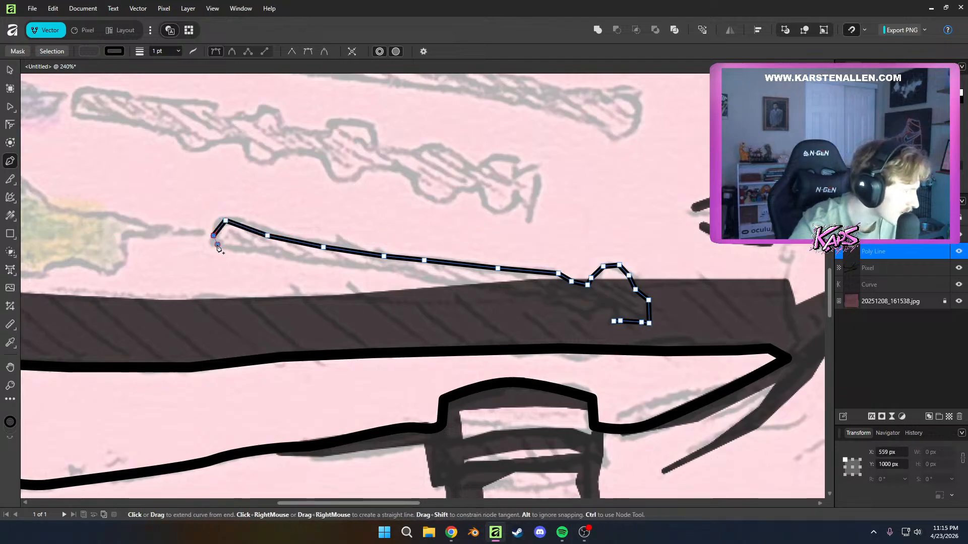
left_click(292, 261)
left_click(354, 269)
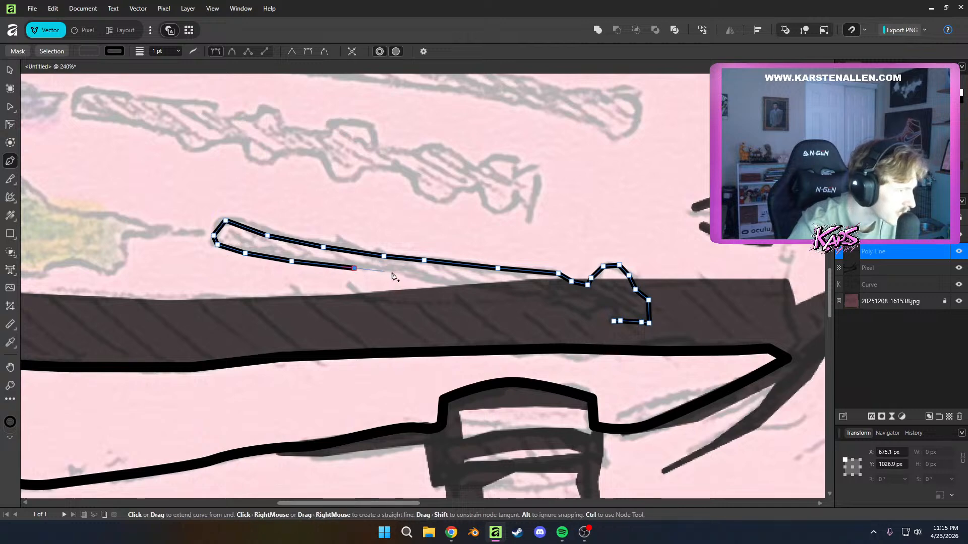
left_click(451, 283)
left_click(487, 288)
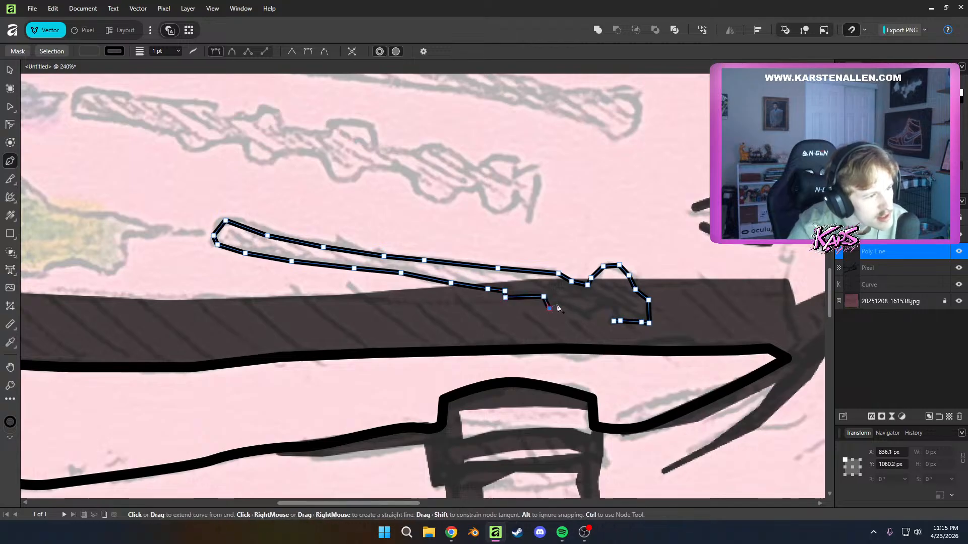
Trace the jagged underside of the lowest tattoo's tip, close the outline at its starting node, and deselect it
left_click(594, 309)
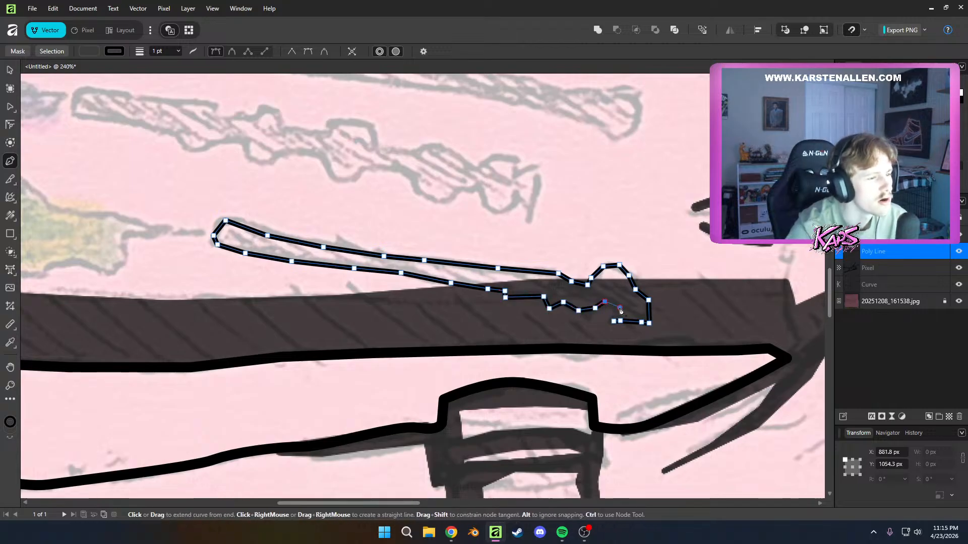
left_click(620, 309)
left_click(613, 321)
key("a")
left_click_drag(479, 348, 535, 402)
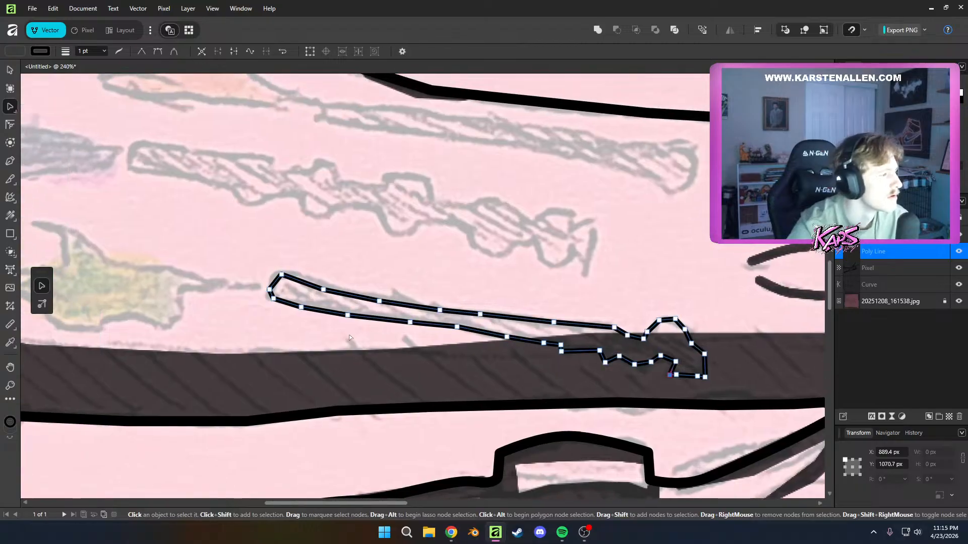
left_click_drag(431, 348, 548, 363)
left_click_drag(434, 295, 440, 305)
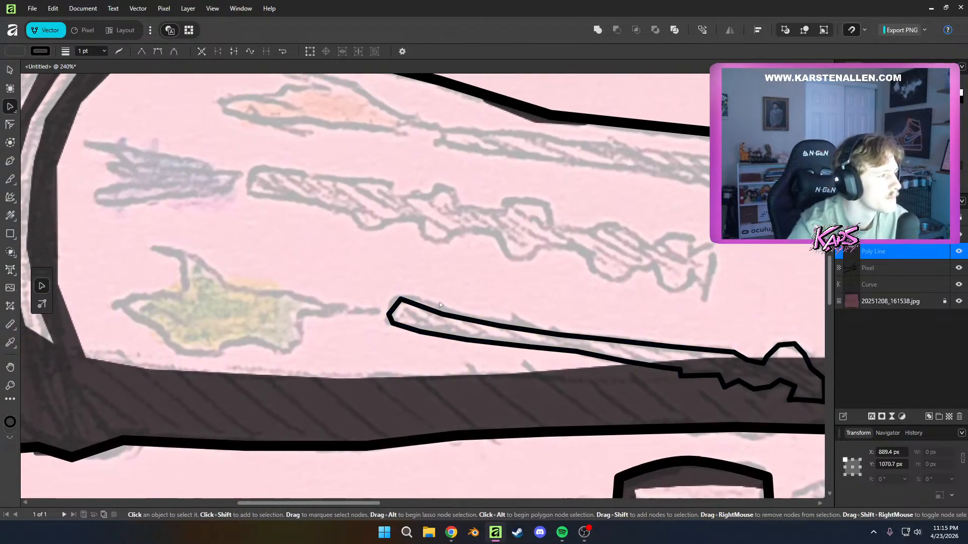
scroll(440, 305, "up", 3)
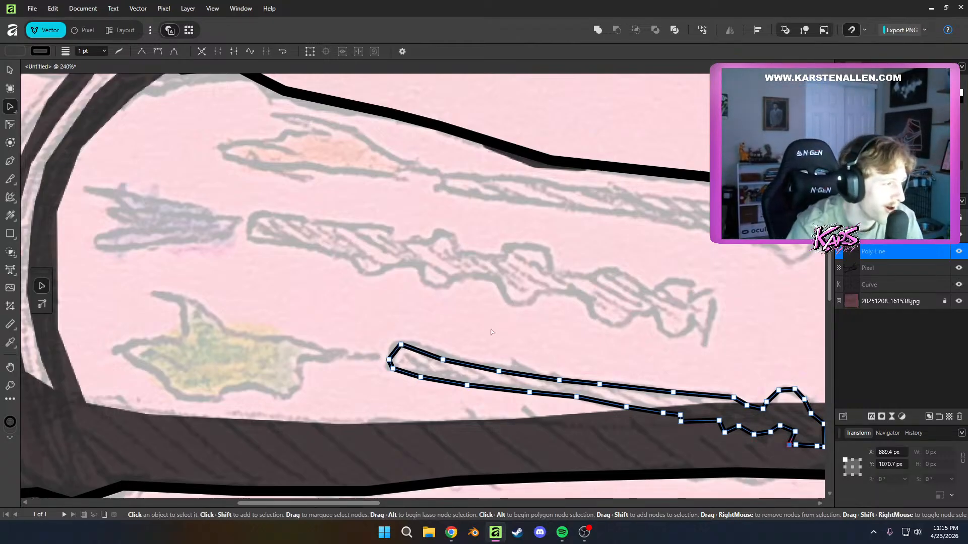
scroll(492, 333, "down", 5)
left_click(610, 332)
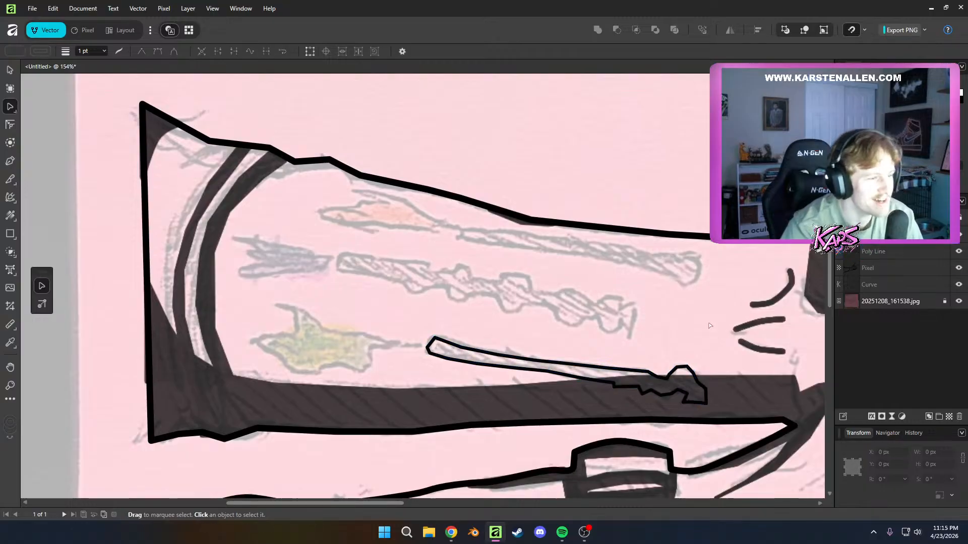
Set the lowest tattoo outline's stroke width to 1.7 pt and deselect it
scroll(676, 339, "down", 2)
scroll(675, 339, "up", 6)
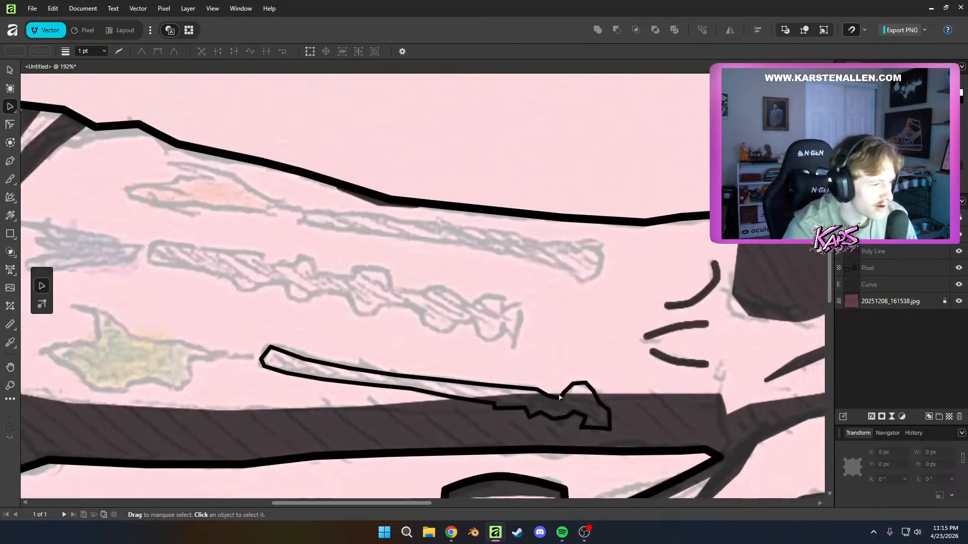
left_click(560, 398)
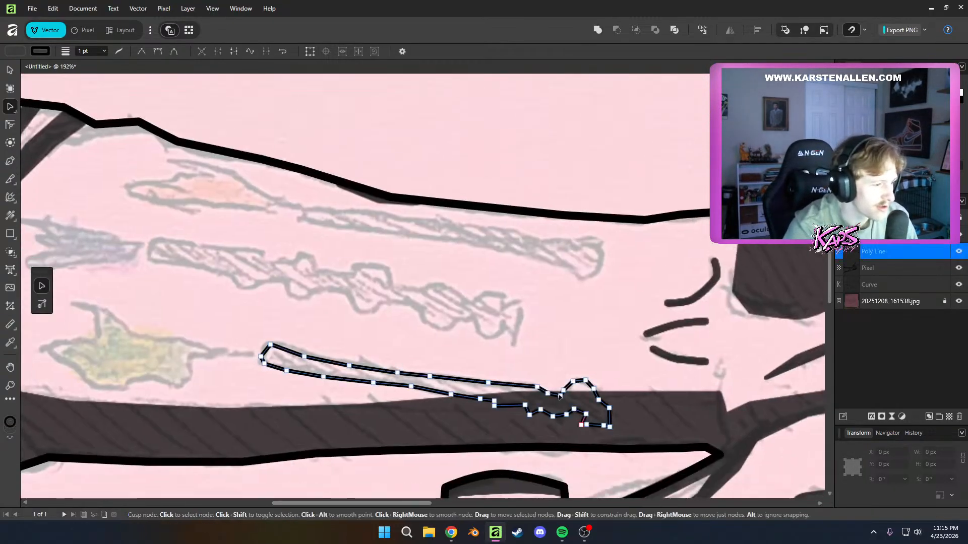
left_click(105, 51)
left_click_drag(108, 62, 106, 63)
left_click(402, 305)
scroll(404, 305, "down", 2)
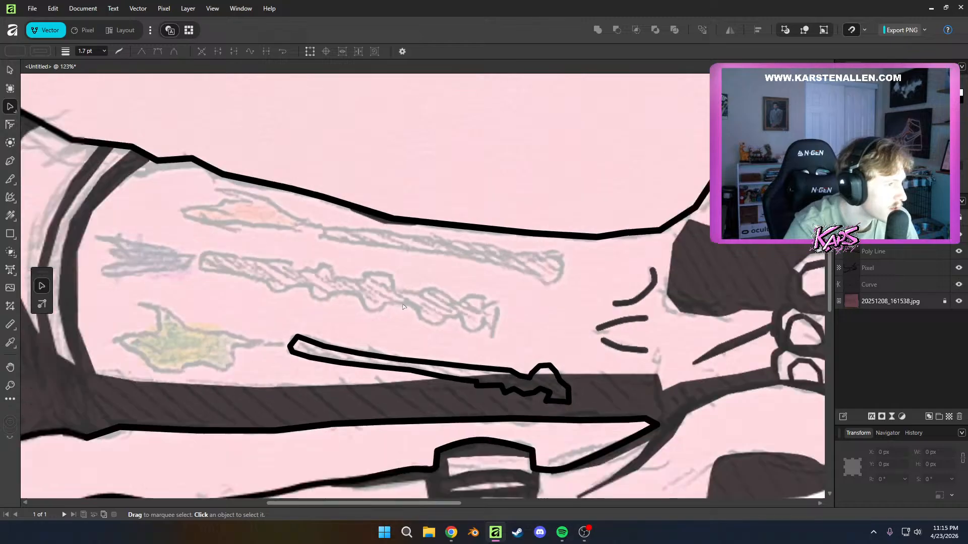
scroll(404, 307, "down", 6)
scroll(439, 389, "up", 5)
left_click_drag(393, 343, 505, 470)
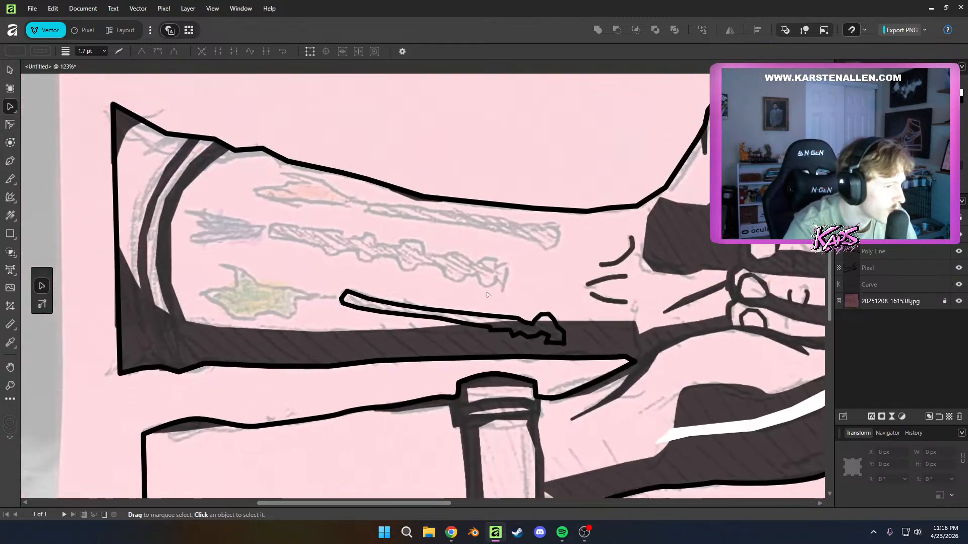
left_click(406, 310)
left_click(281, 235)
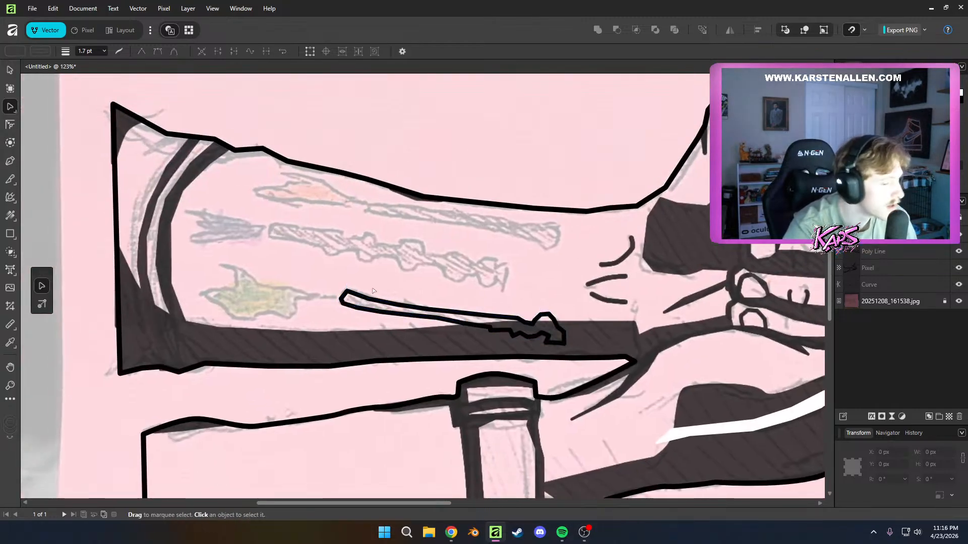
Start a new Pen outline at the middle tattoo's flared tip and trace the upper edge over the first two bumps
key("p")
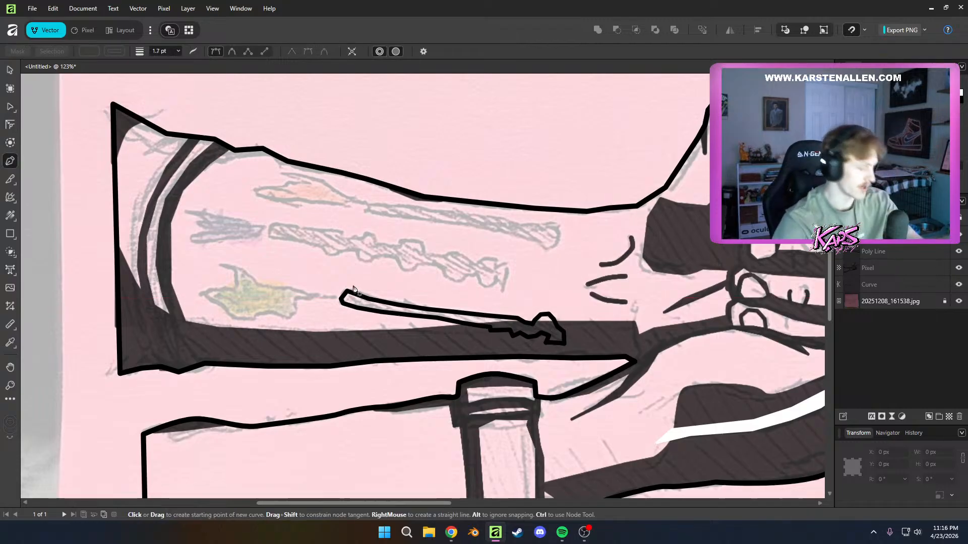
scroll(353, 289, "up", 5)
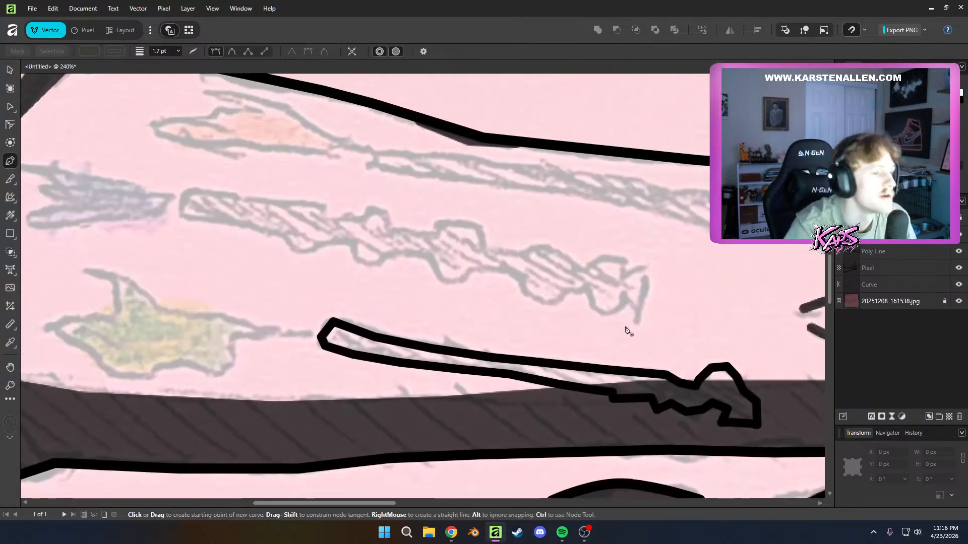
scroll(533, 317, "up", 3)
left_click(548, 359)
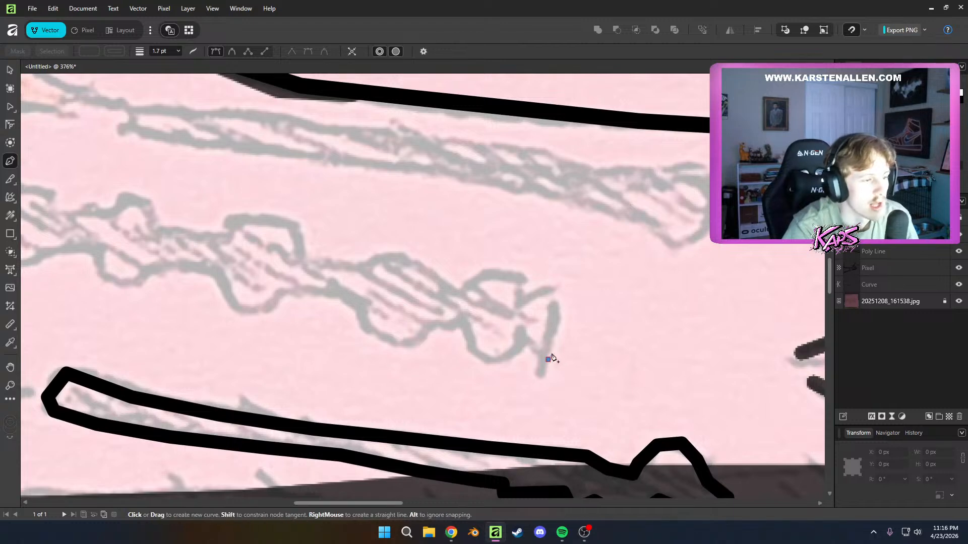
left_click(559, 321)
left_click(555, 289)
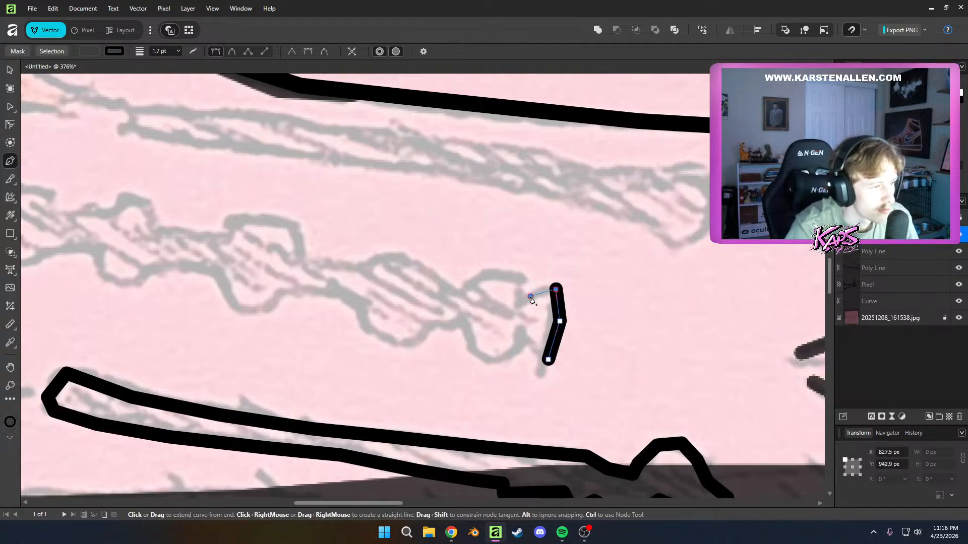
left_click(494, 269)
left_click(466, 275)
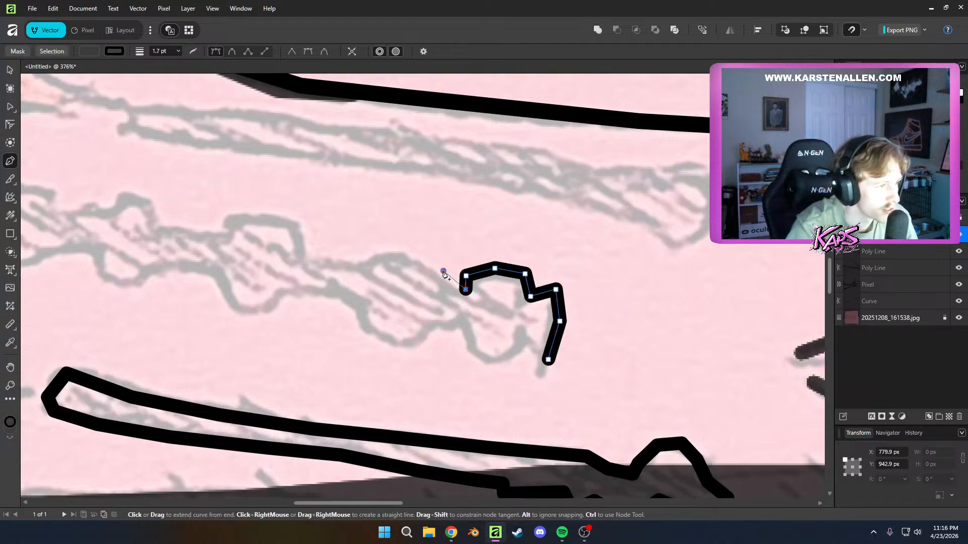
left_click(388, 253)
Continue the middle tattoo's upper edge over the next two bumps to the start of the straight shaft
left_click_drag(330, 261, 443, 299)
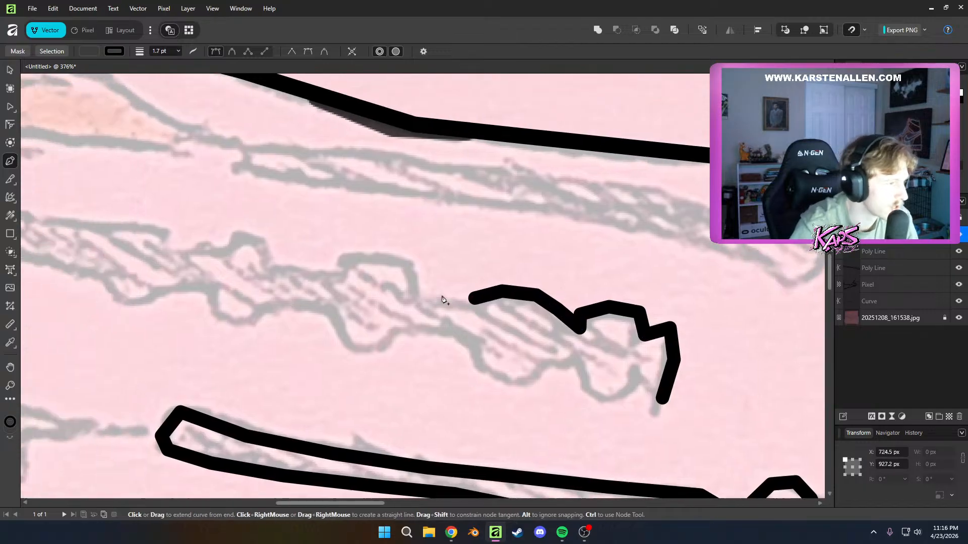
left_click(425, 294)
left_click(413, 269)
left_click(393, 257)
left_click(360, 256)
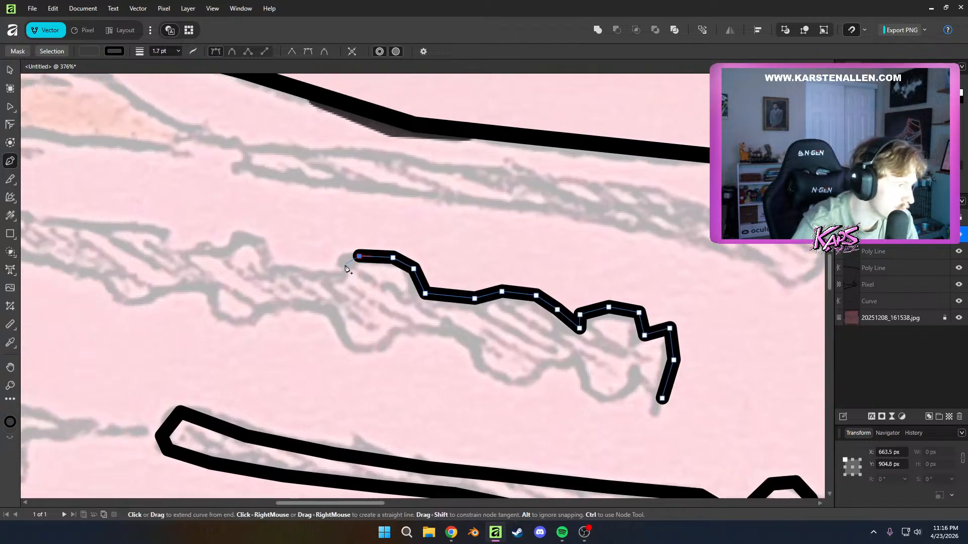
left_click(340, 271)
left_click_drag(339, 271, 555, 321)
left_click(295, 272)
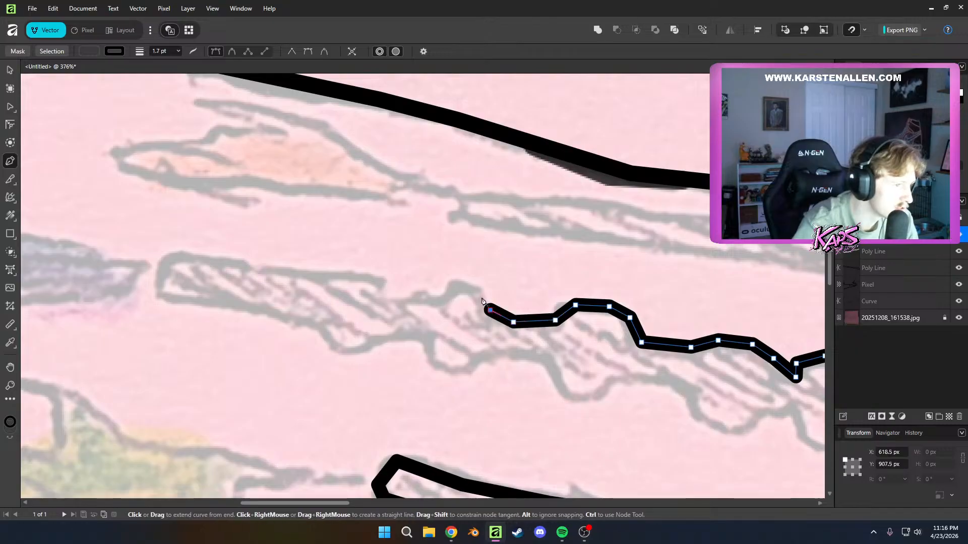
left_click(409, 296)
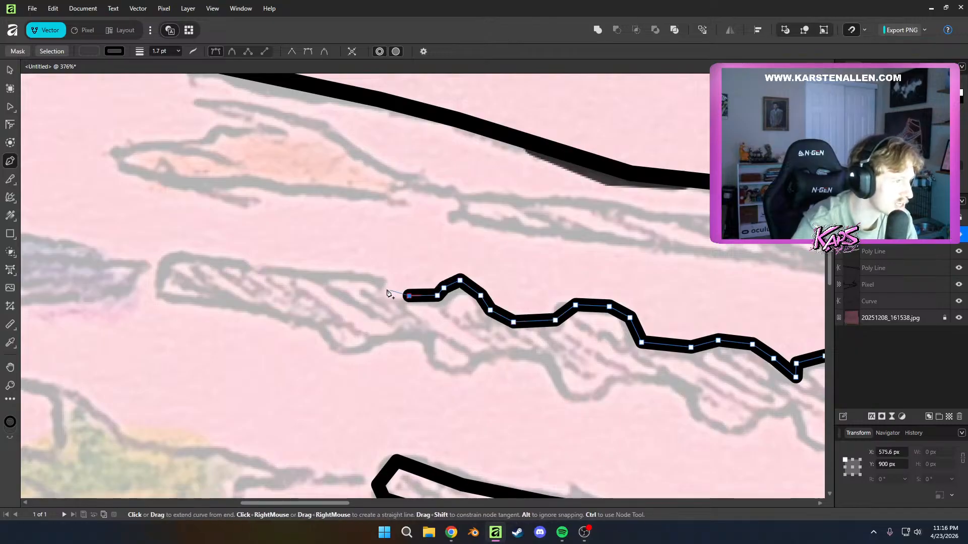
Trace the middle tattoo's straight upper edge and wrap the outline around its blunt end beside the purple splash
left_click(382, 287)
left_click(341, 272)
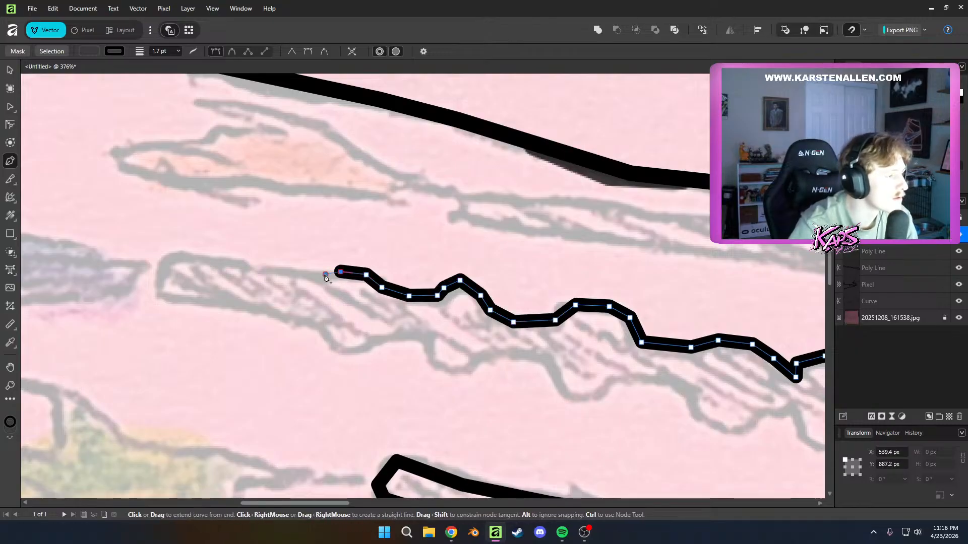
left_click(293, 264)
key("ctrl+z")
left_click(254, 265)
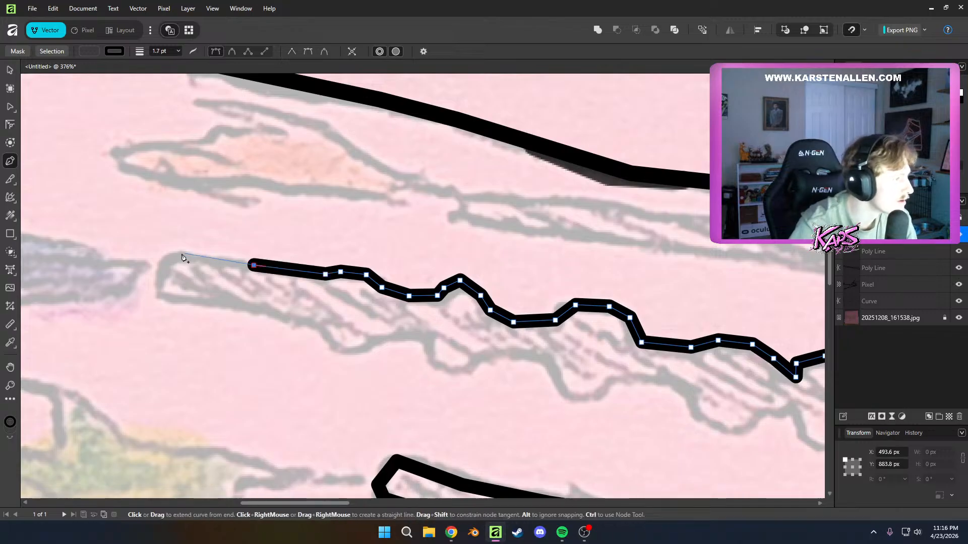
left_click(178, 254)
left_click(155, 297)
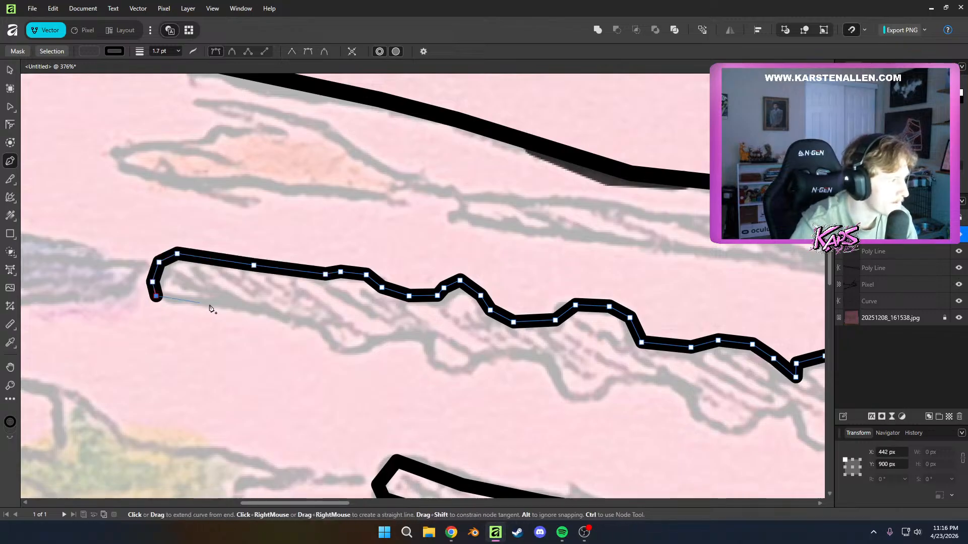
Trace the middle tattoo's straight lower edge and continue the Pen outline around its first bump
left_click(253, 310)
left_click(290, 317)
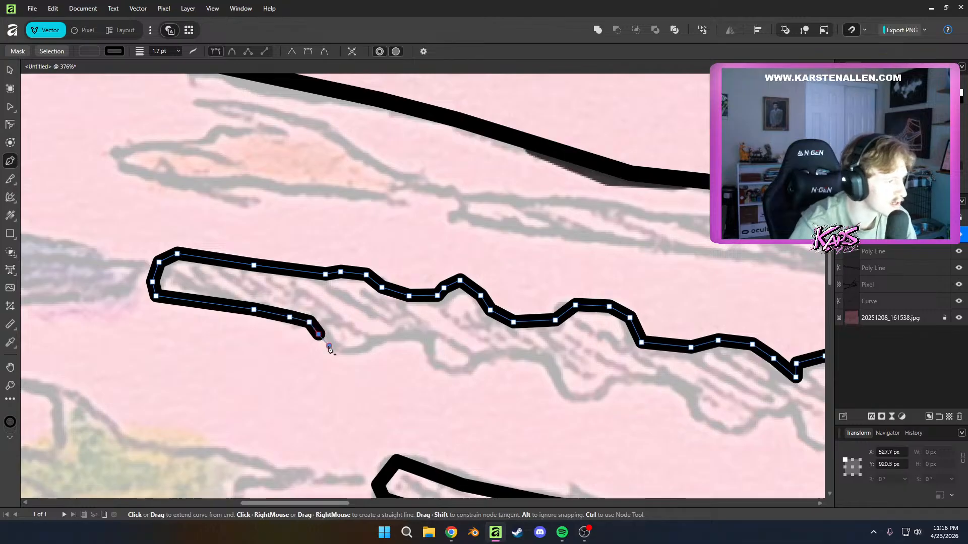
left_click(357, 356)
left_click(384, 346)
left_click(413, 340)
left_click(428, 346)
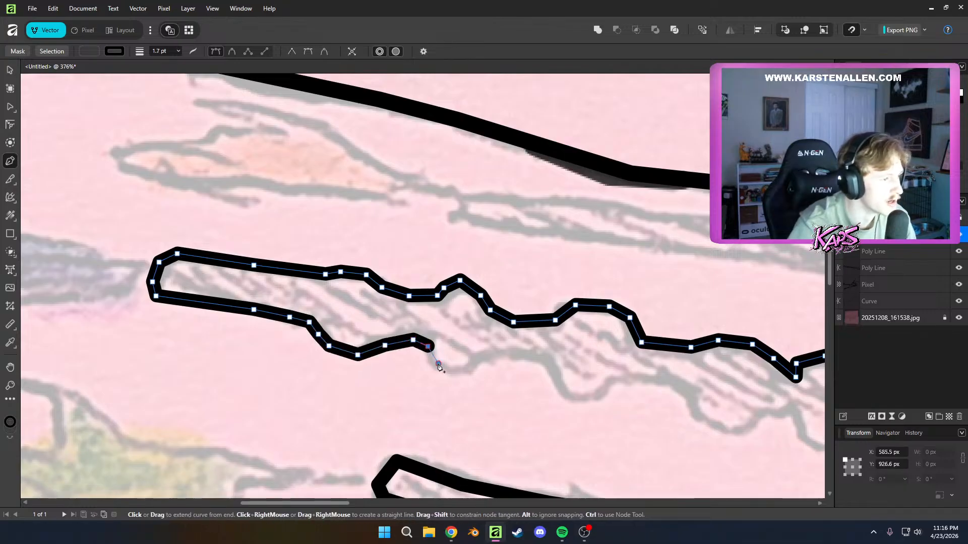
Continue the middle tattoo's lower edge over the next bumps, following the sketched wavy line toward the flared tip
left_click(519, 361)
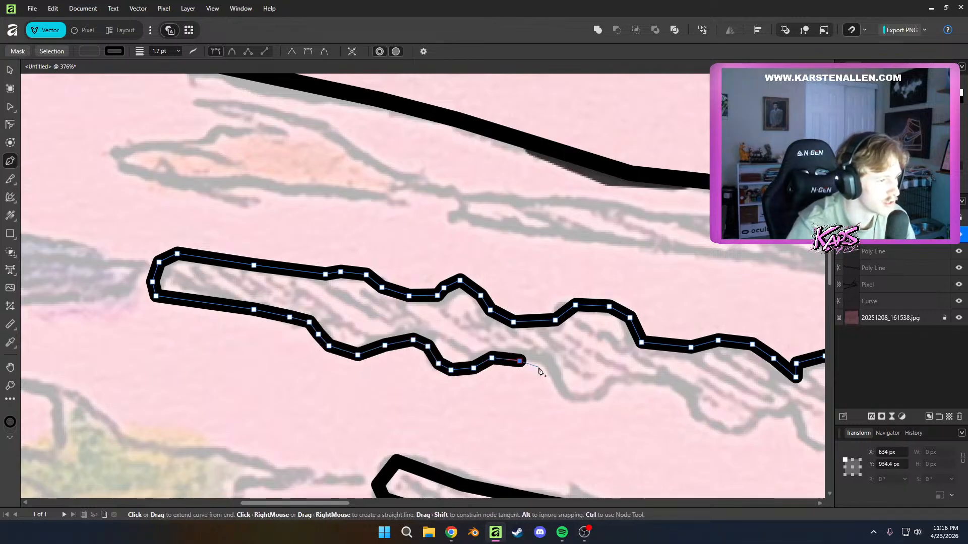
left_click(539, 368)
left_click(552, 381)
left_click(562, 391)
left_click(574, 400)
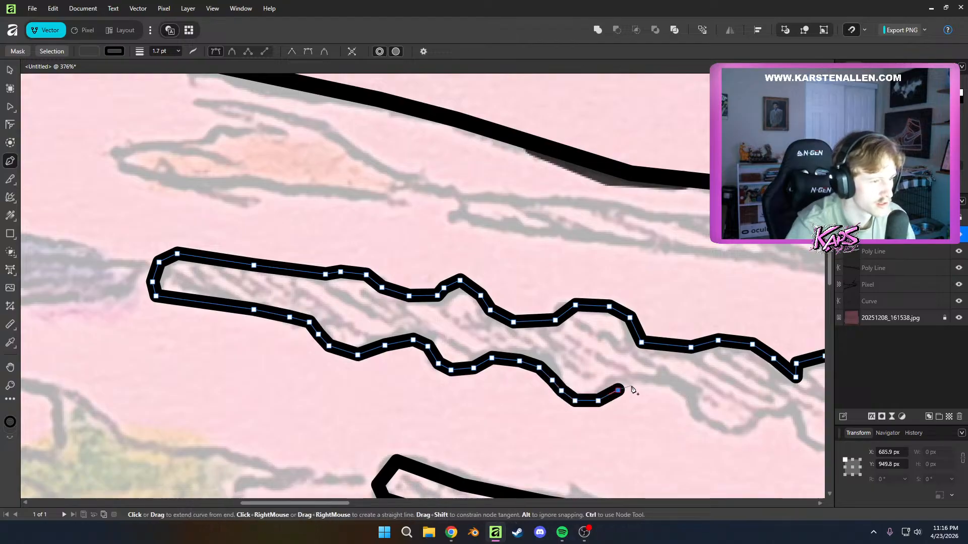
left_click(679, 390)
left_click(692, 402)
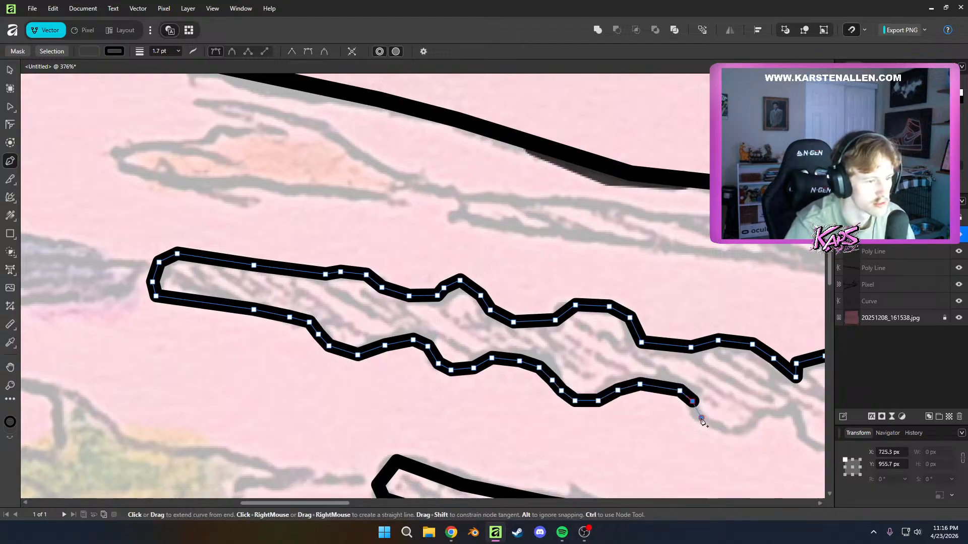
Trace the last bump of the middle tattoo's lower edge, close the outline at the flared tip and deselect it
left_click(749, 432)
left_click(766, 420)
left_click(784, 415)
left_click(801, 422)
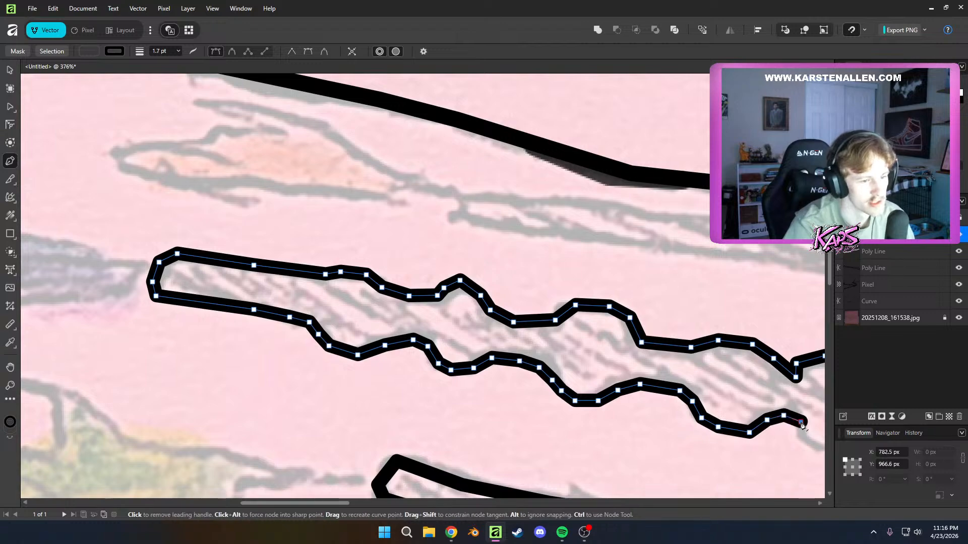
left_click_drag(792, 421, 634, 356)
left_click(640, 376)
left_click(665, 379)
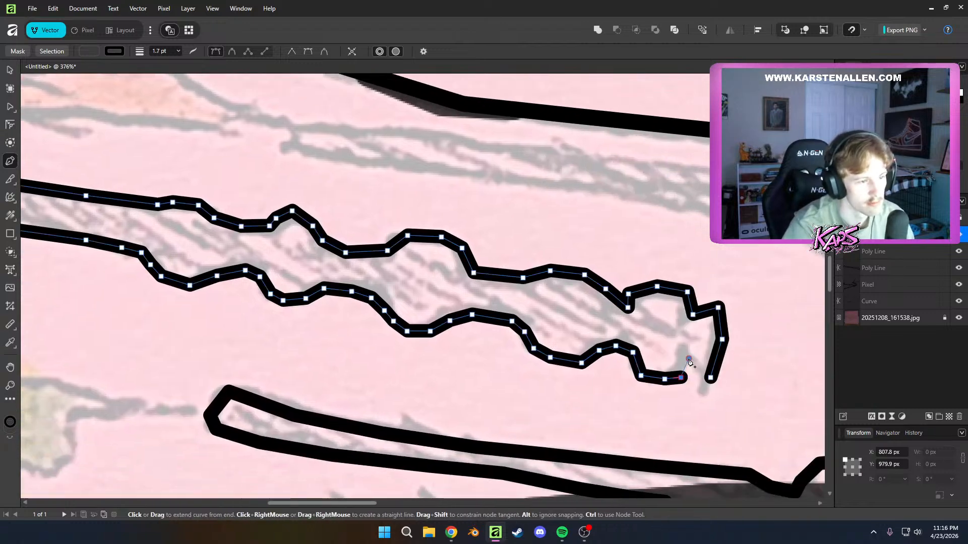
left_click(689, 359)
key("a")
scroll(524, 355, "down", 5)
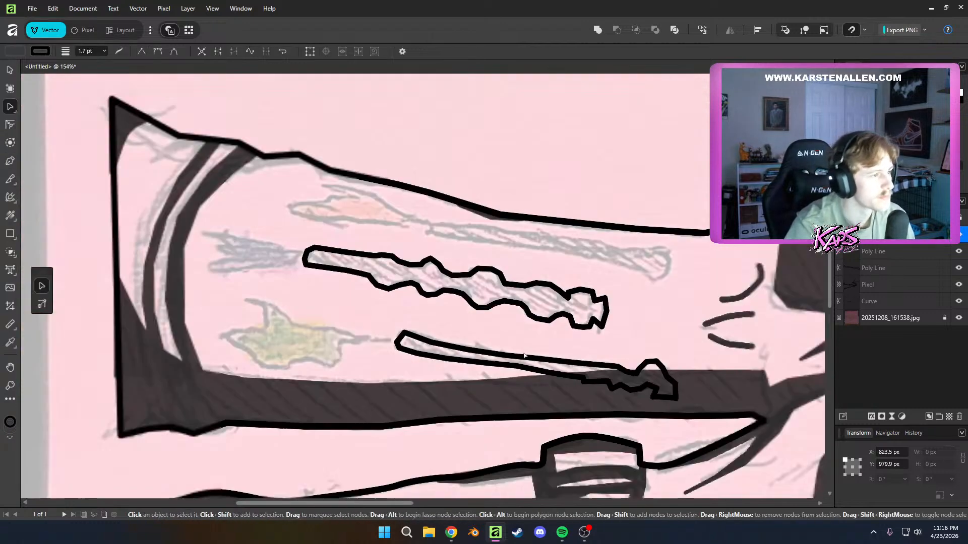
scroll(524, 355, "down", 3)
left_click(636, 348)
Outline the uppermost tattoo's long shaft and flared end beside the orange splash as a closed 1.7 pt Pen shape
scroll(638, 348, "down", 4)
left_click_drag(756, 424, 613, 387)
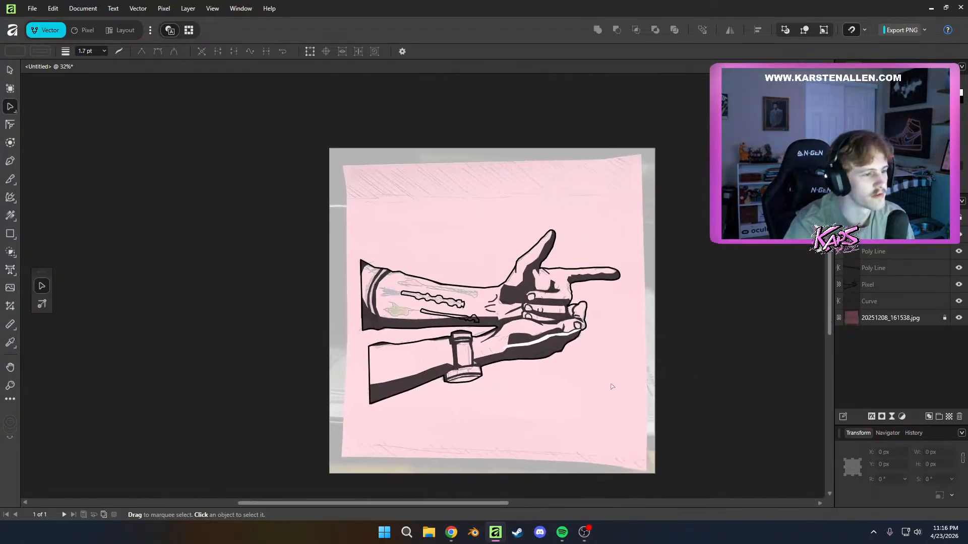
scroll(455, 294, "up", 11)
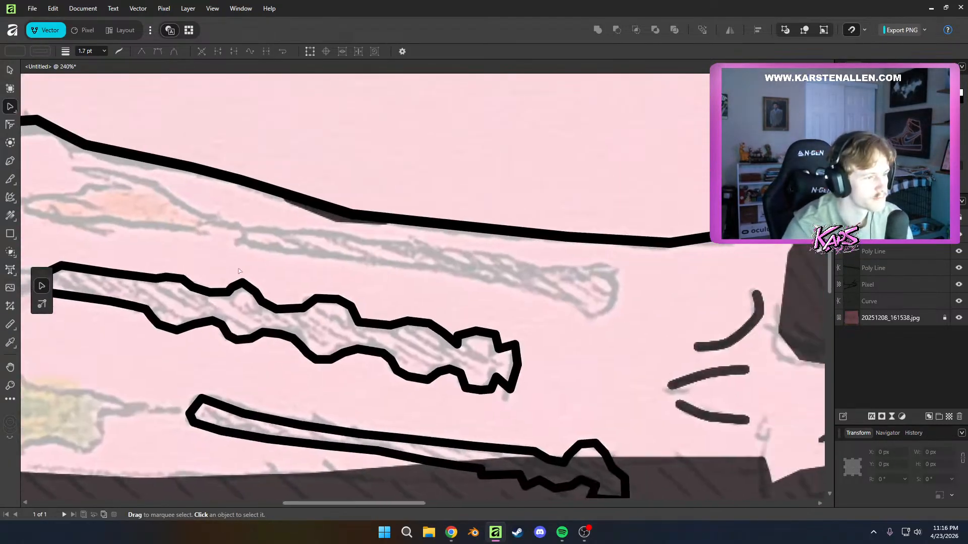
key("p")
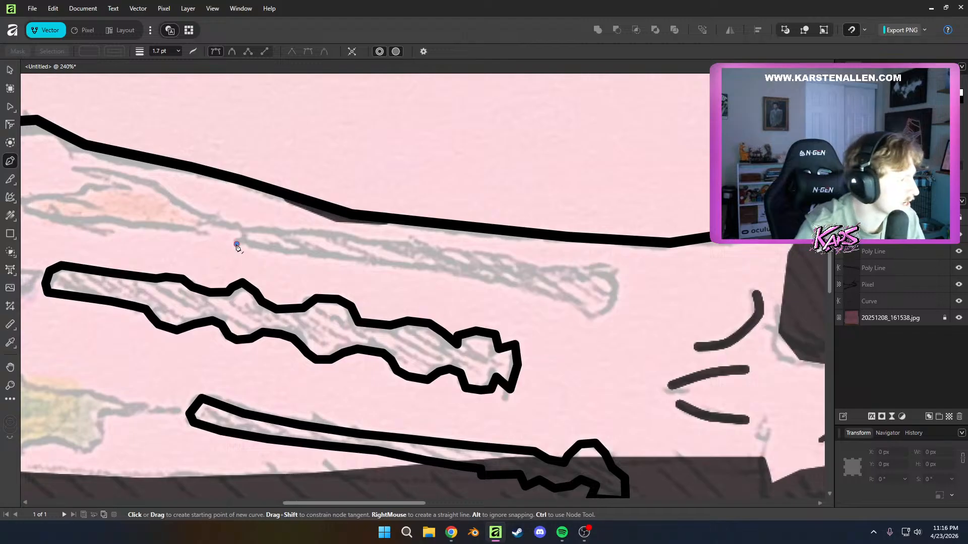
left_click(296, 252)
left_click(415, 264)
left_click(486, 277)
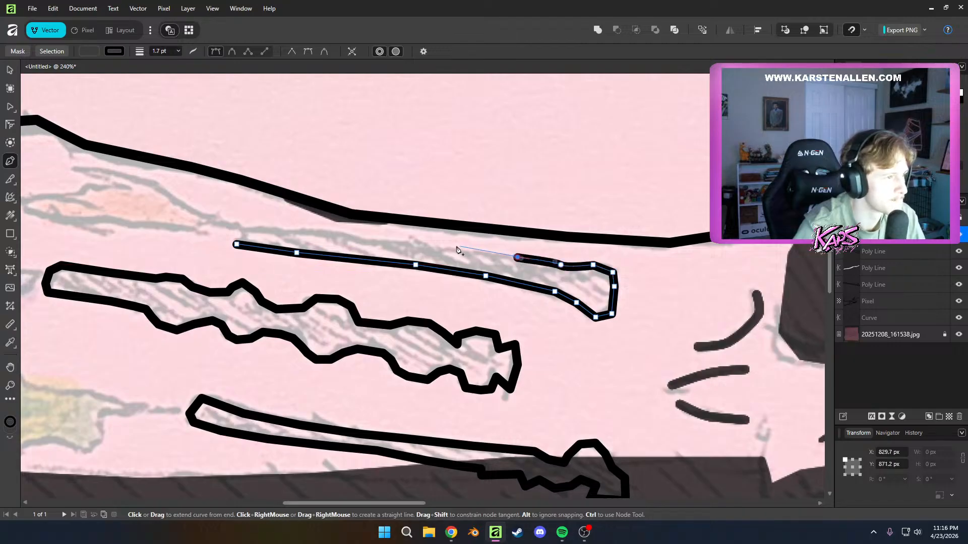
left_click(236, 246)
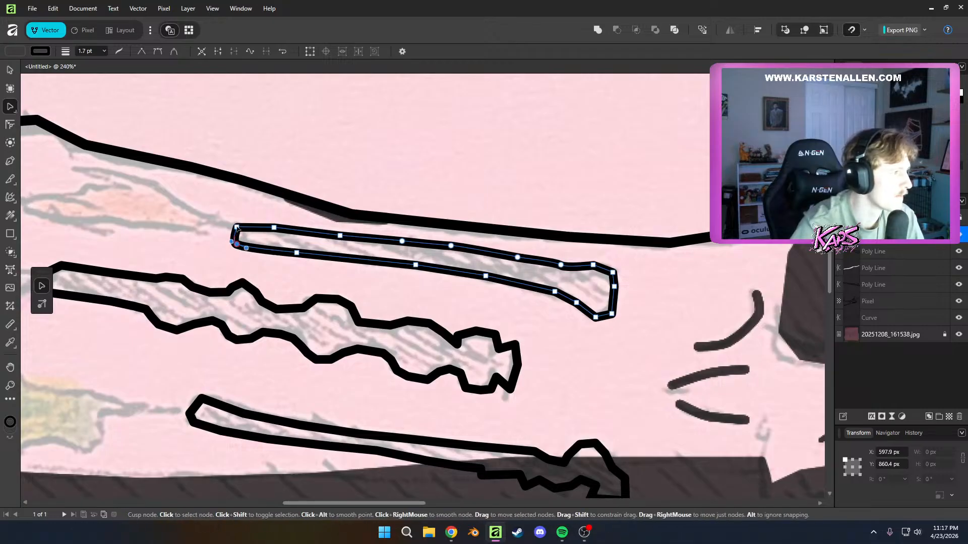
Convert the corner nodes at the blunt ends of the uppermost and middle tattoos to smooth nodes
double_click(236, 227)
scroll(270, 256, "left", 5)
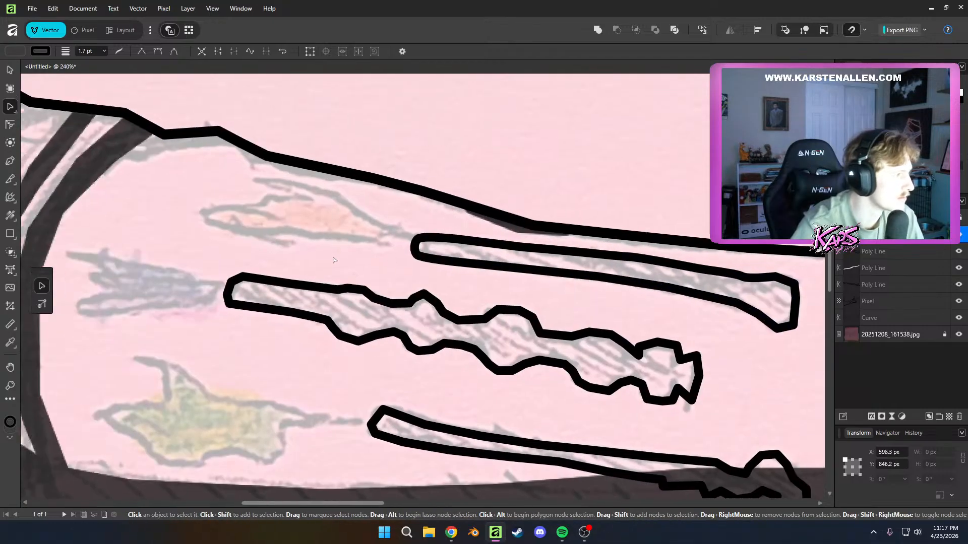
left_click(232, 284)
left_click(227, 295)
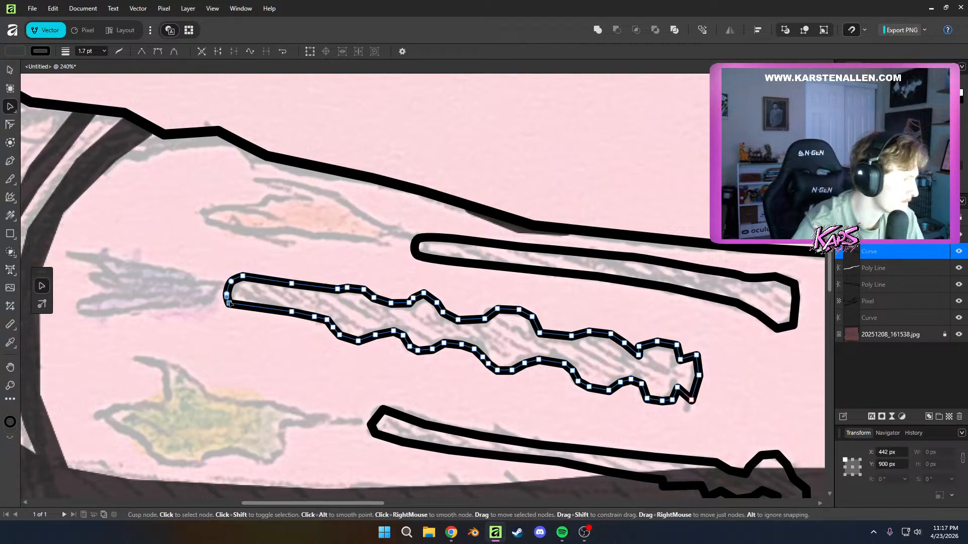
left_click(229, 303)
left_click(243, 276)
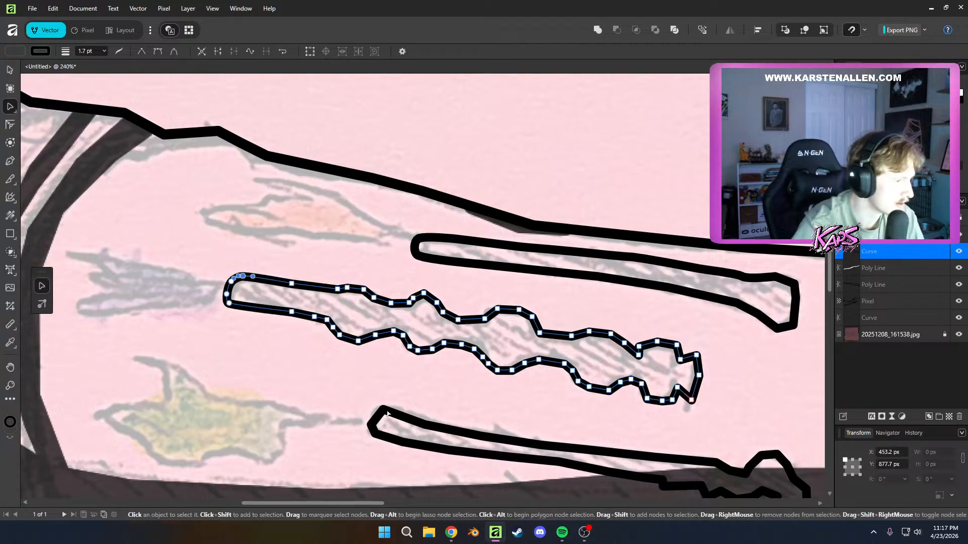
Smooth the corner nodes around the lowest tattoo's blunt end and the adjoining node on its lower edge
left_click(387, 413)
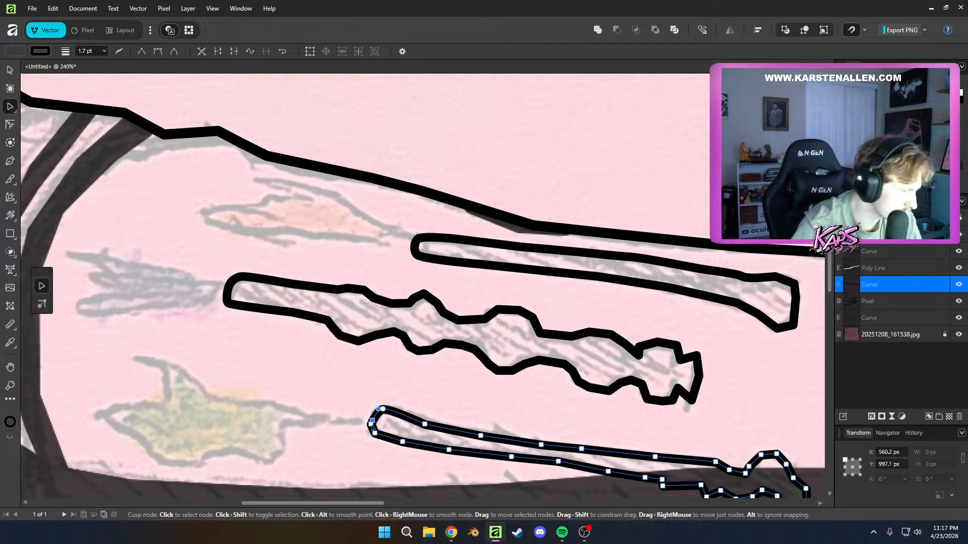
scroll(385, 476, "up", 3)
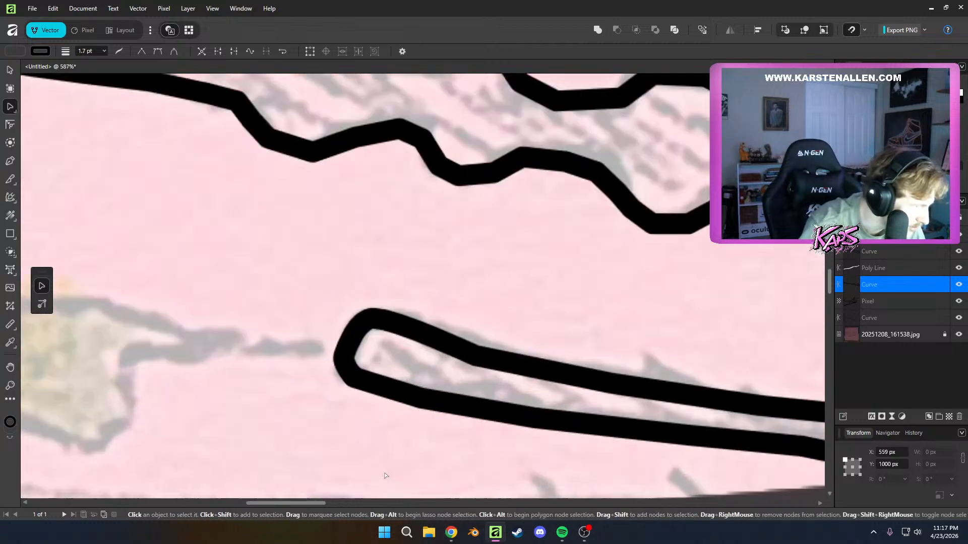
scroll(356, 365, "up", 2)
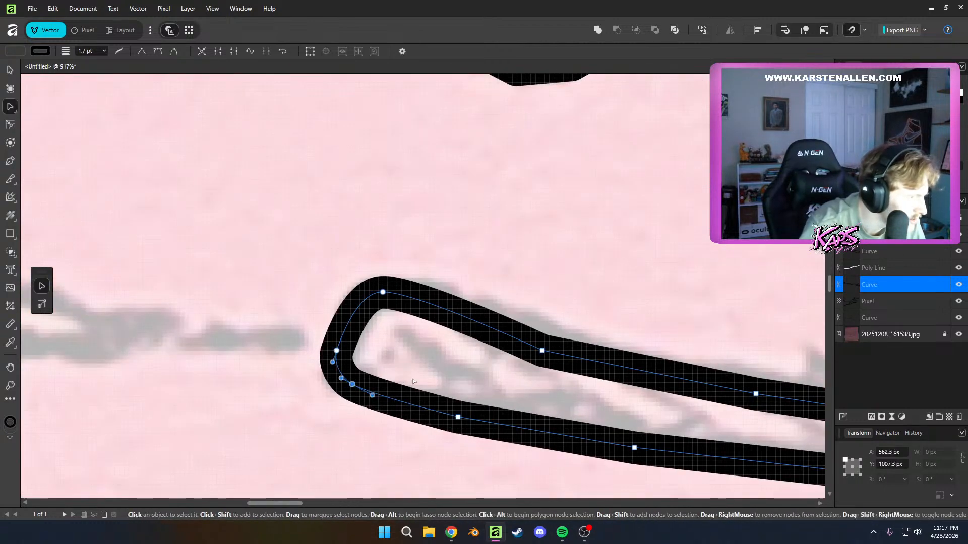
left_click(554, 432)
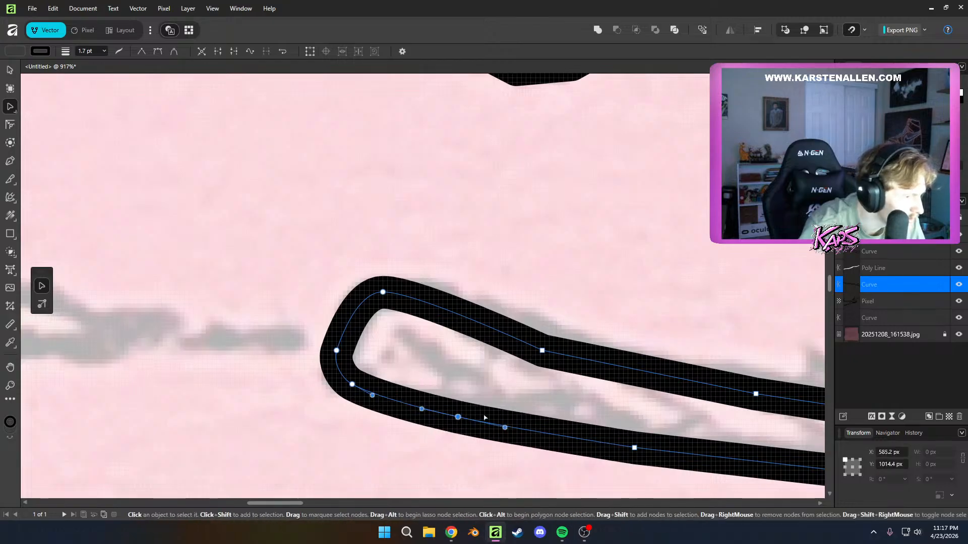
Smooth the lower corner node of the last bump near the middle tattoo's flared tip, and deselect the outline
scroll(580, 421, "down", 3)
left_click_drag(580, 421, 172, 327)
scroll(446, 320, "down", 3)
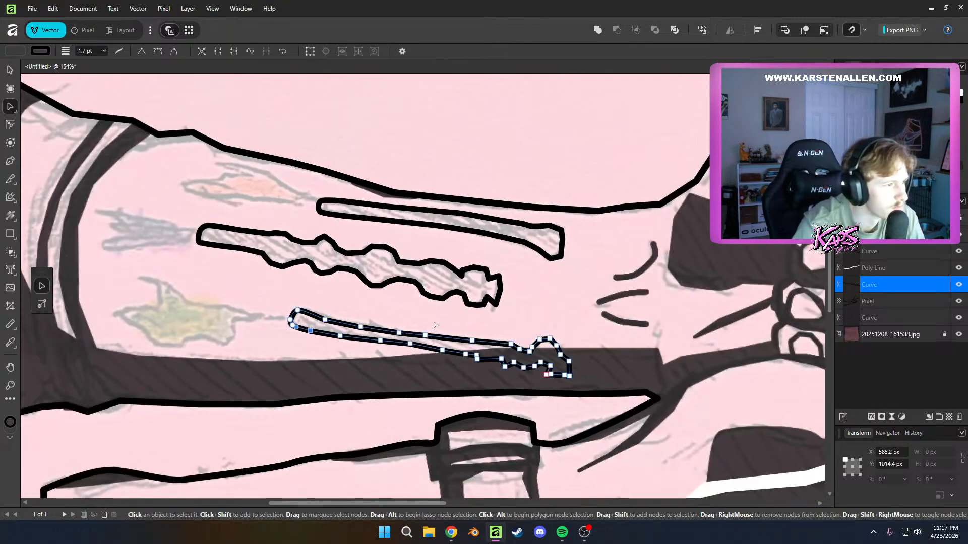
scroll(496, 309, "up", 3)
left_click(466, 298)
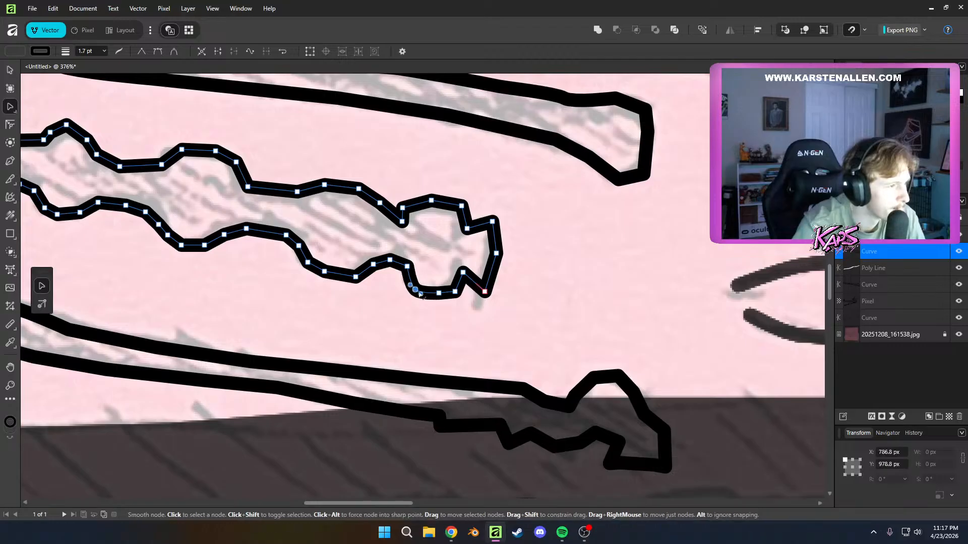
left_click(459, 329)
scroll(458, 329, "down", 5)
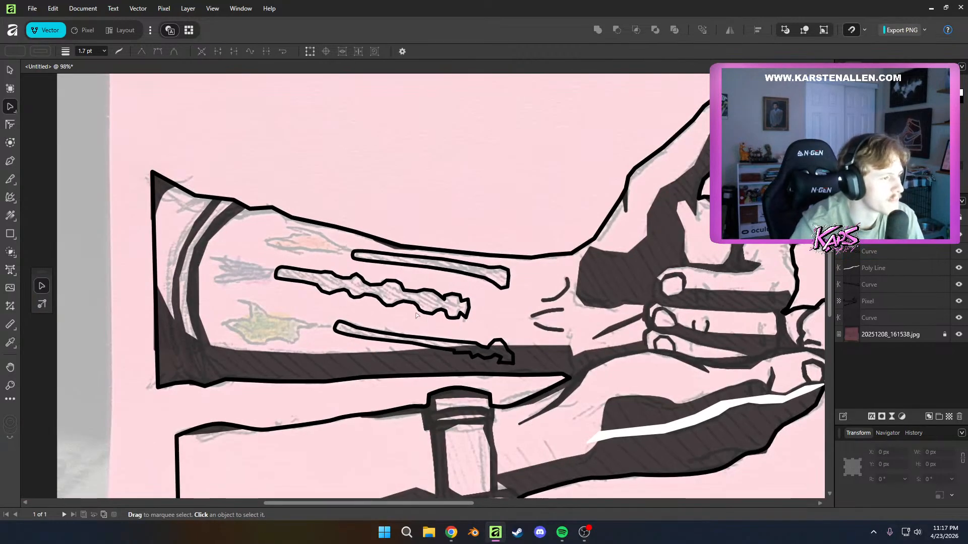
Shift the notch node on the lowest tattoo's upper edge slightly toward the shaft, and clear the selection
scroll(416, 315, "down", 2)
scroll(445, 230, "up", 5)
left_click(445, 230)
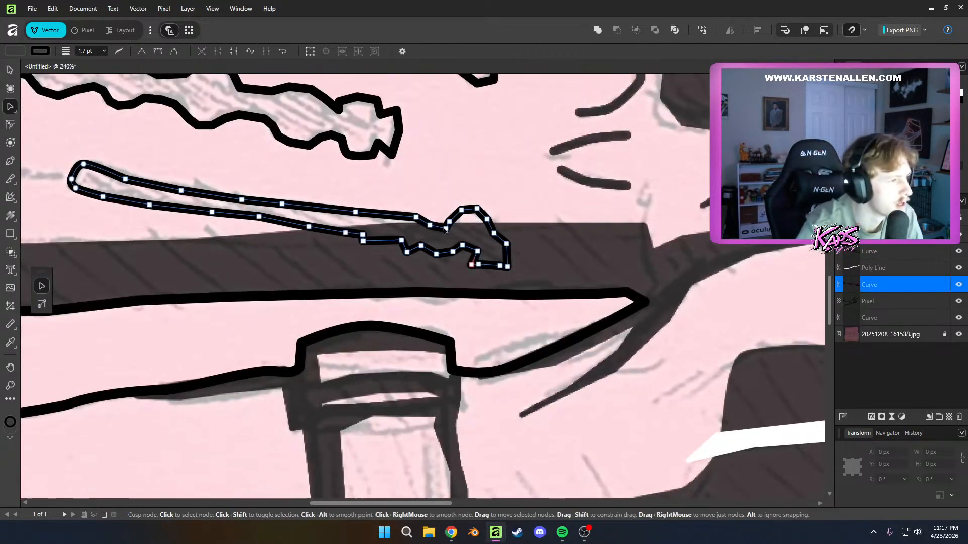
left_click_drag(446, 228, 440, 226)
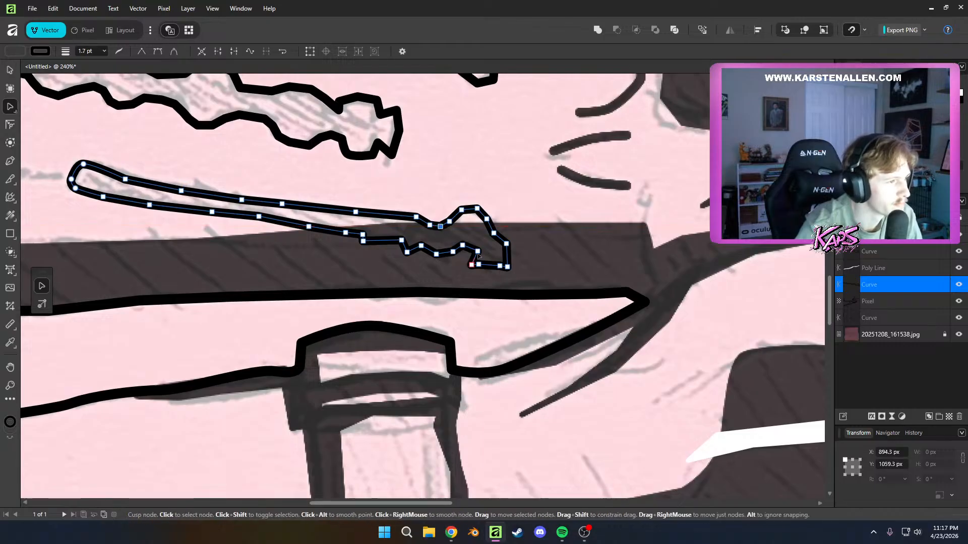
key("v")
left_click(499, 234)
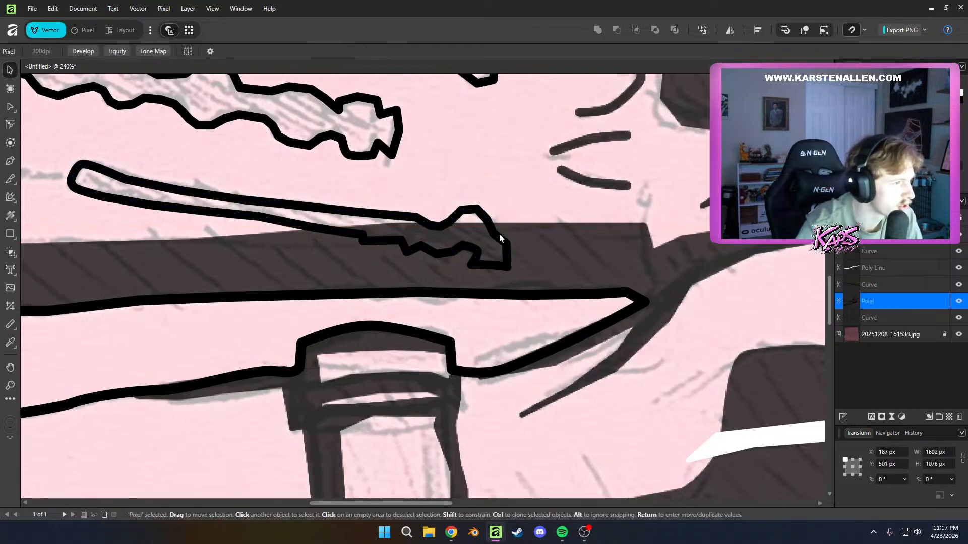
scroll(424, 276, "down", 5)
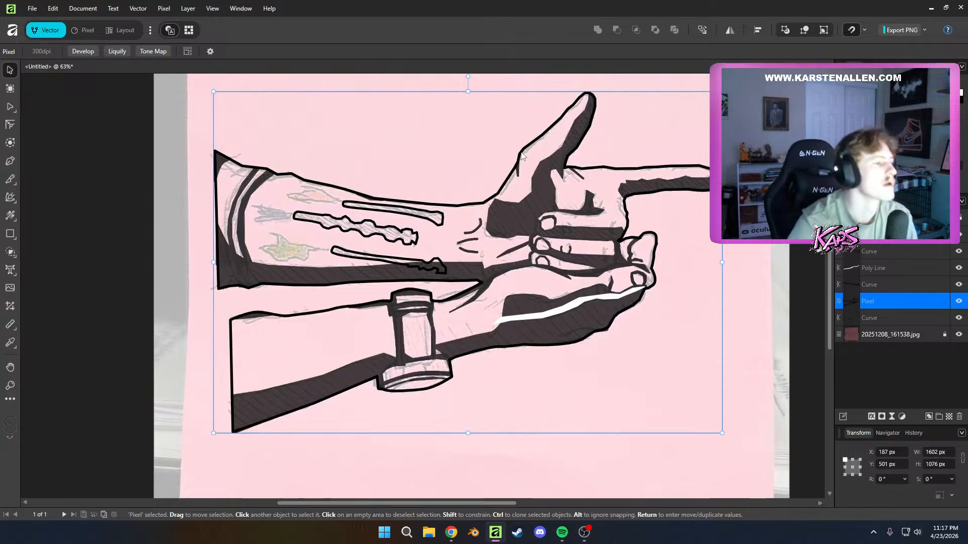
key("ctrl+d")
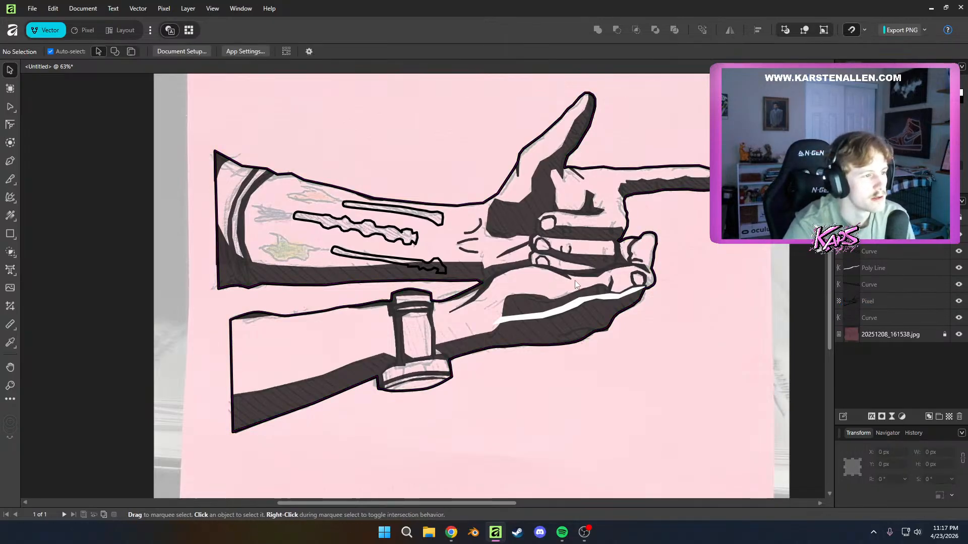
Move the white highlight shape on the lower hand above the tattoo curves in the layer order and deselect it
scroll(640, 300, "up", 3)
scroll(585, 338, "up", 2)
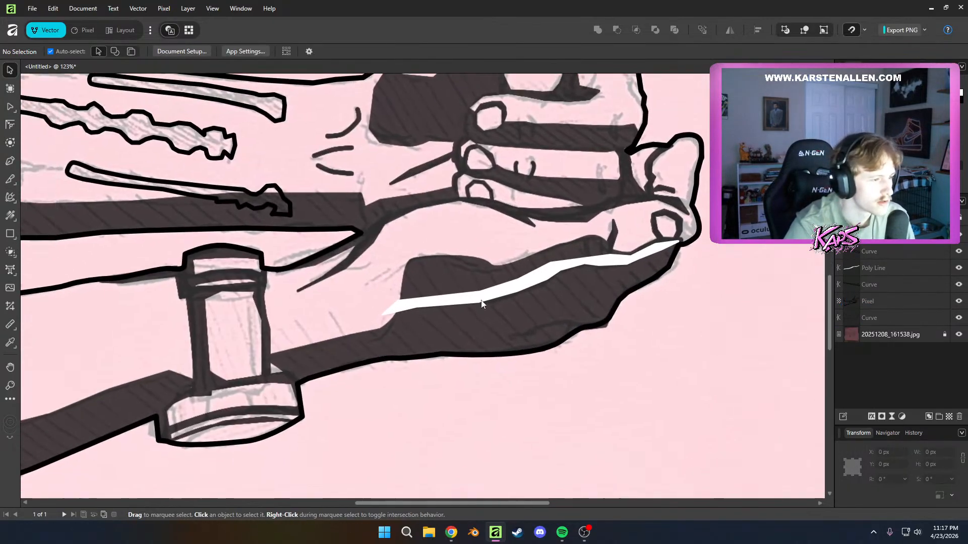
left_click(877, 246)
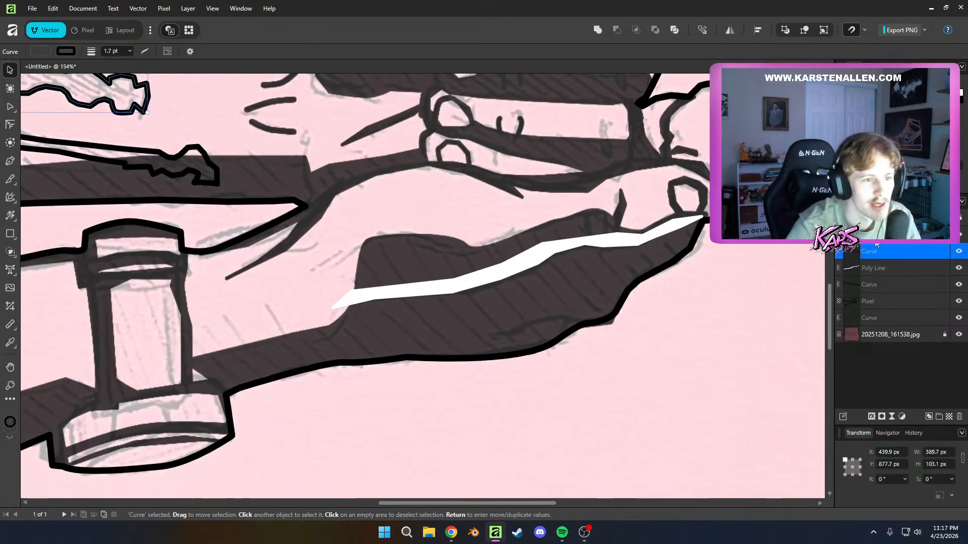
left_click(864, 278)
left_click_drag(865, 269, 868, 228)
left_click(49, 51)
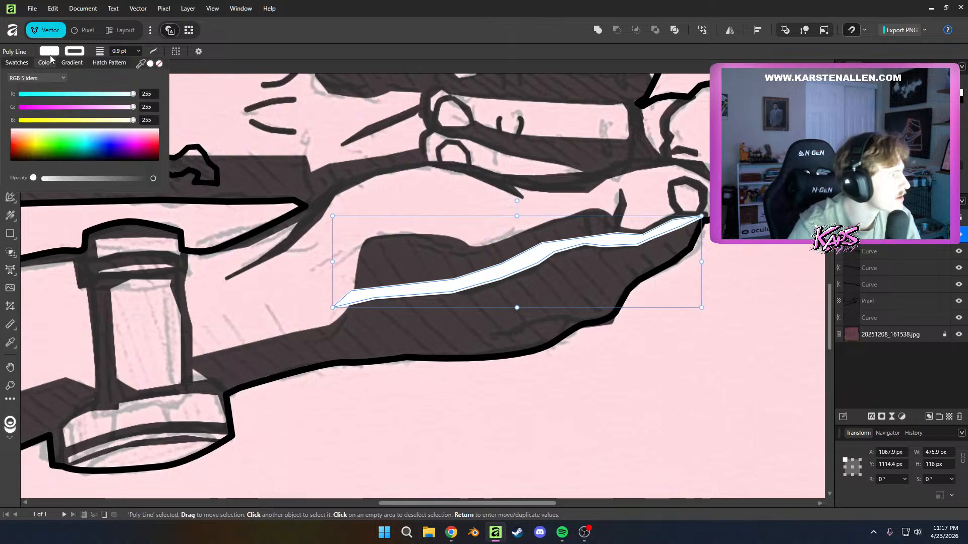
left_click(337, 359)
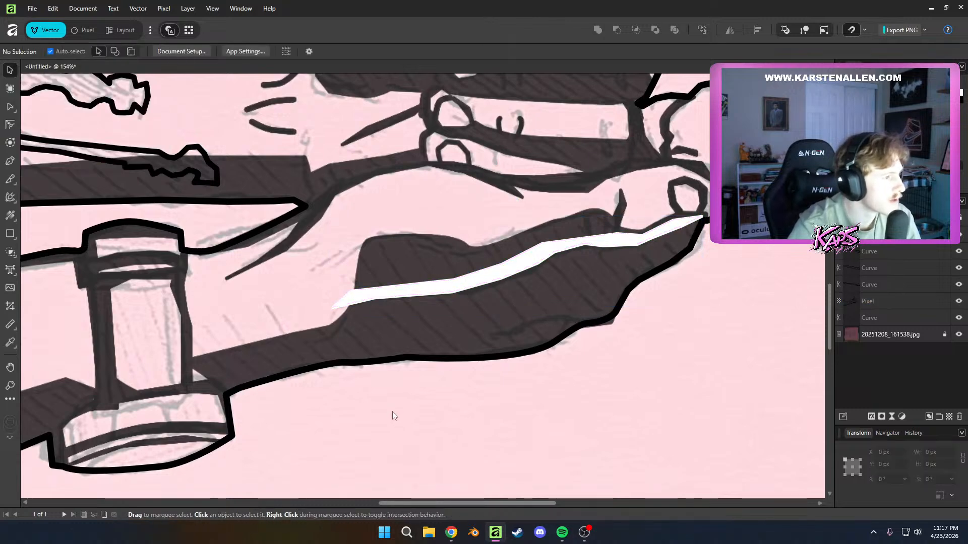
key("p")
left_click_drag(279, 343, 375, 366)
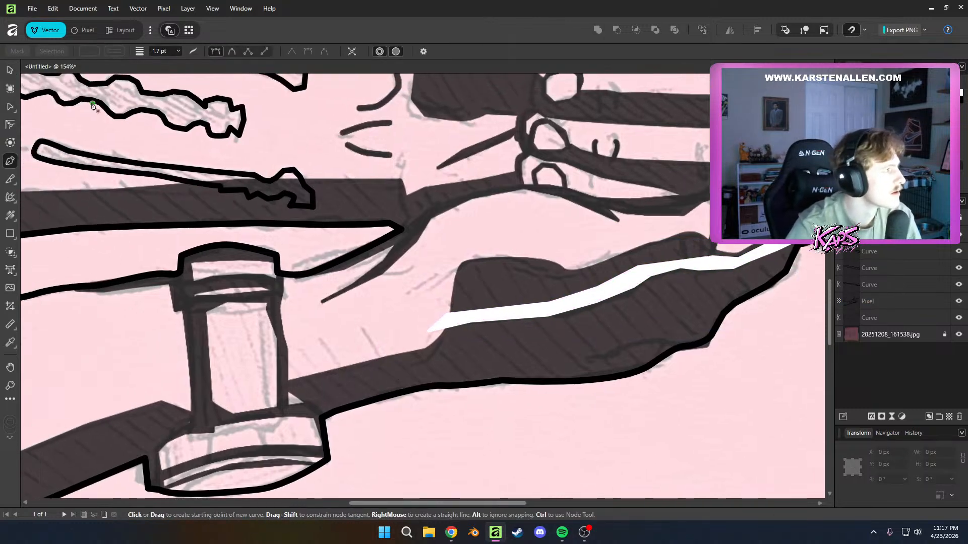
left_click(89, 51)
left_click_drag(1, 98, 1, 76)
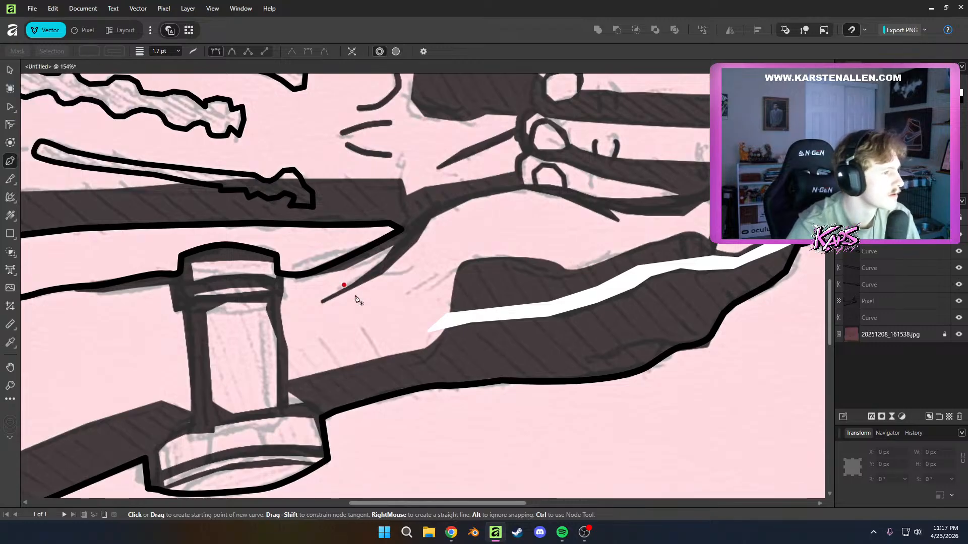
left_click(437, 285)
left_click(488, 250)
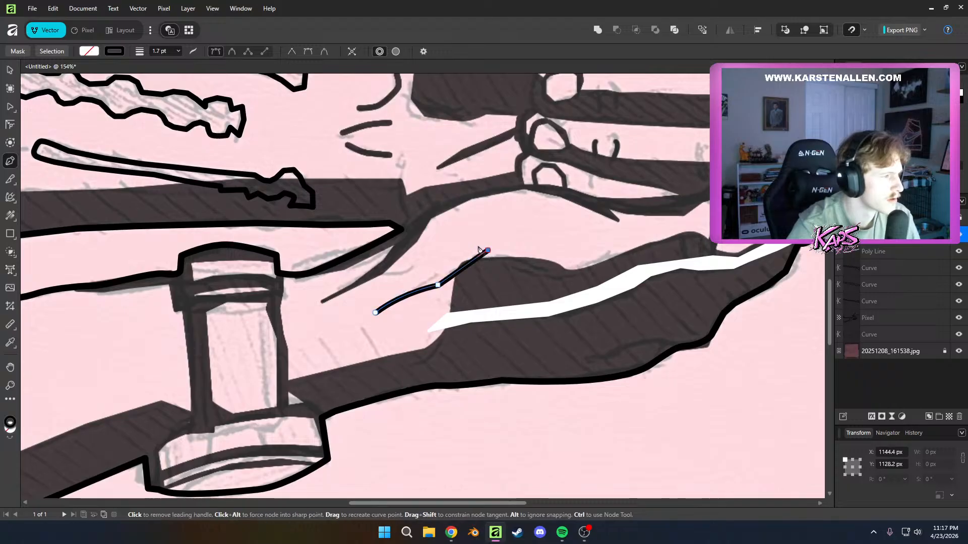
left_click(110, 54)
left_click(65, 130)
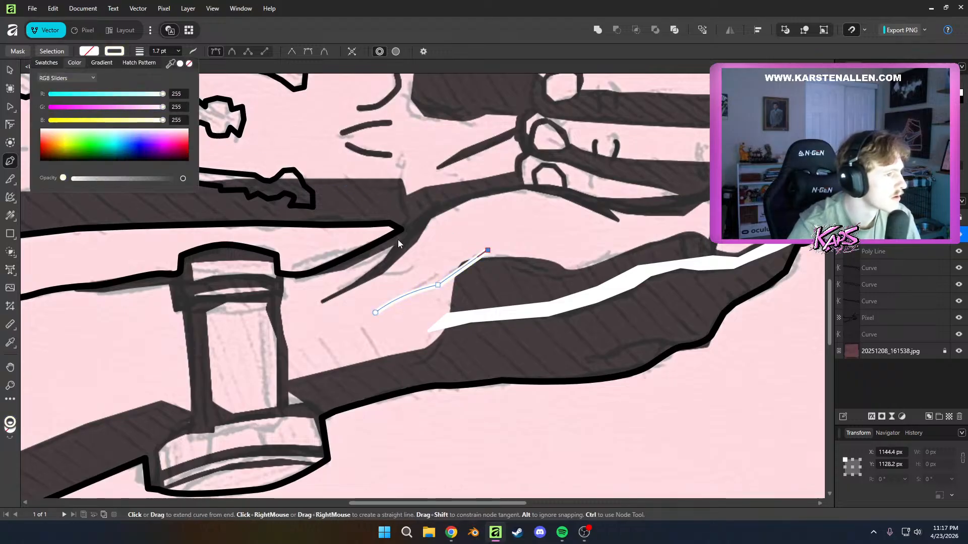
key("ctrl+z")
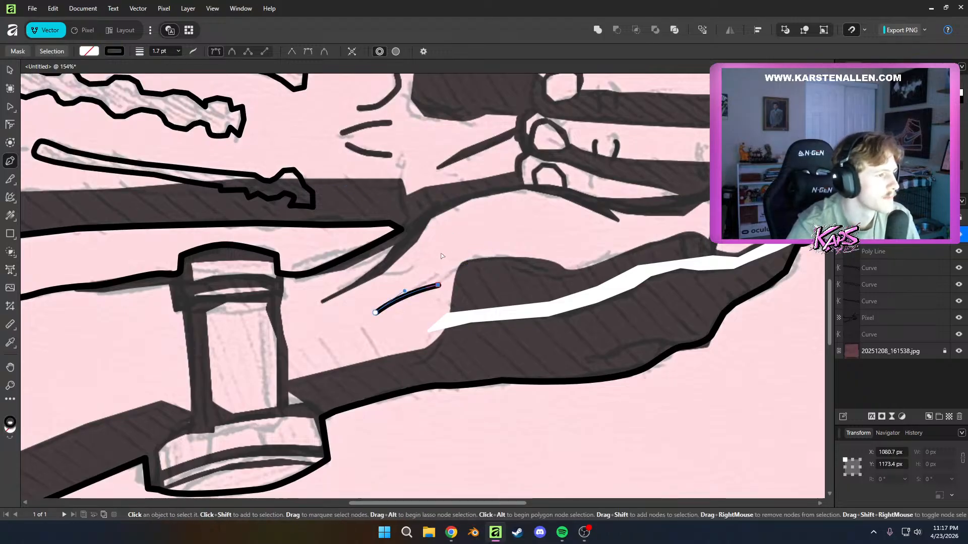
key("Delete")
Set the Pen tool's default stroke colour to white with no object selected
scroll(590, 352, "right", 5)
scroll(591, 353, "down", 1)
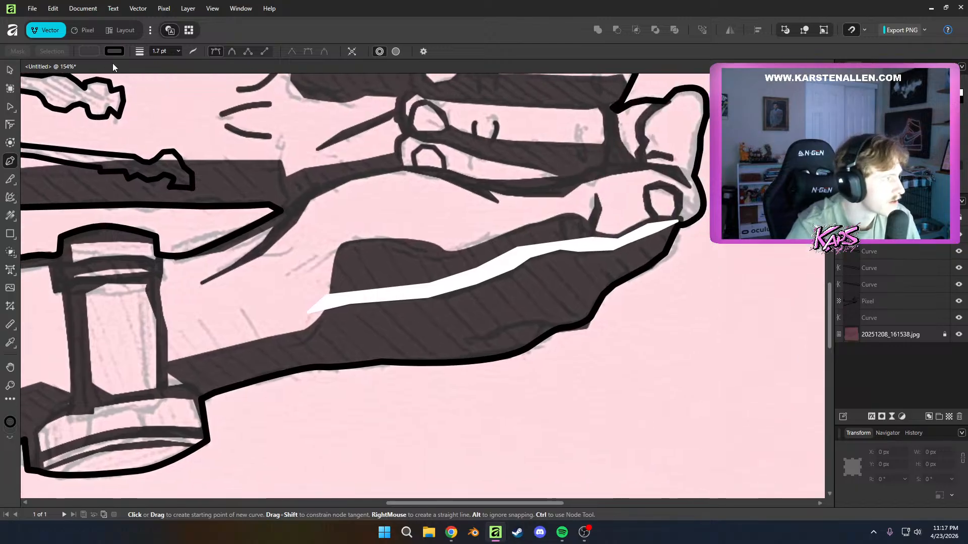
double_click(113, 56)
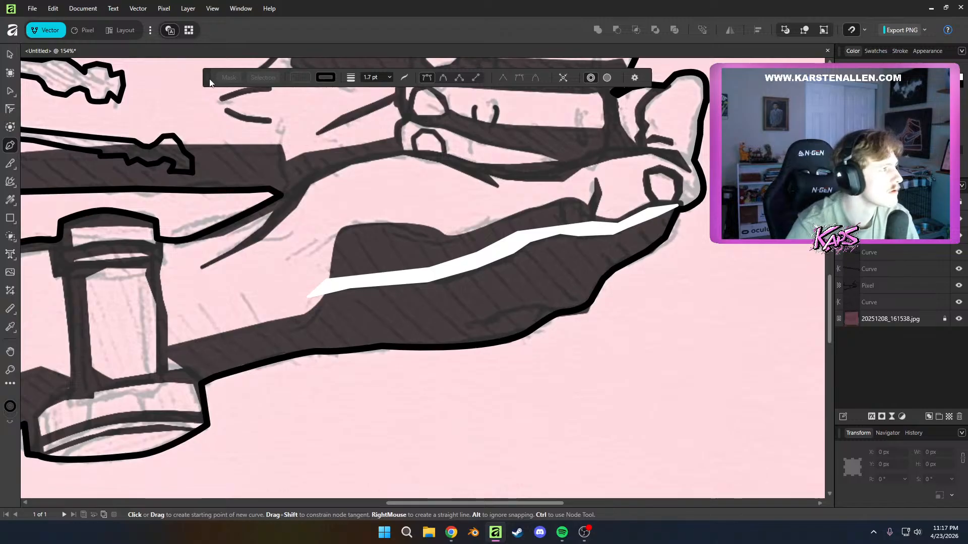
left_click_drag(210, 82, 44, 51)
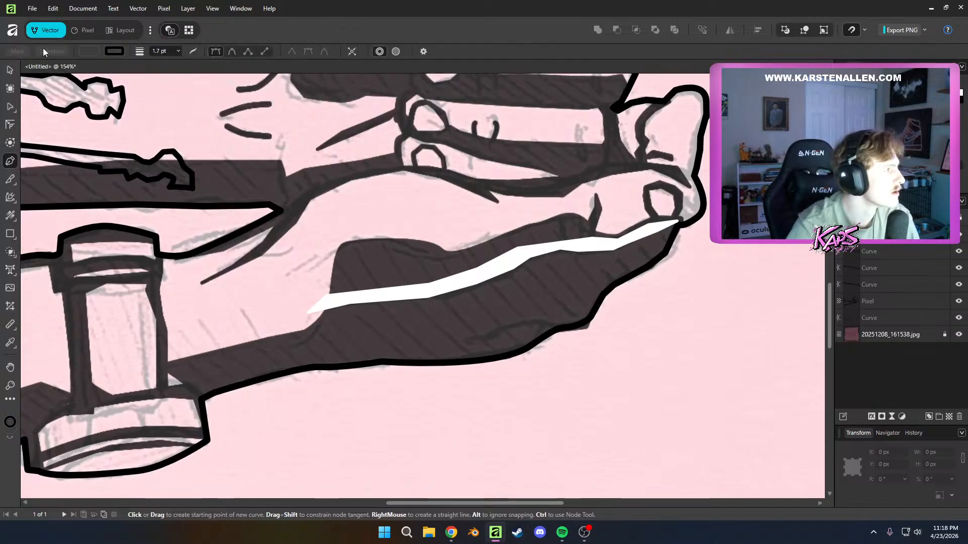
left_click(112, 52)
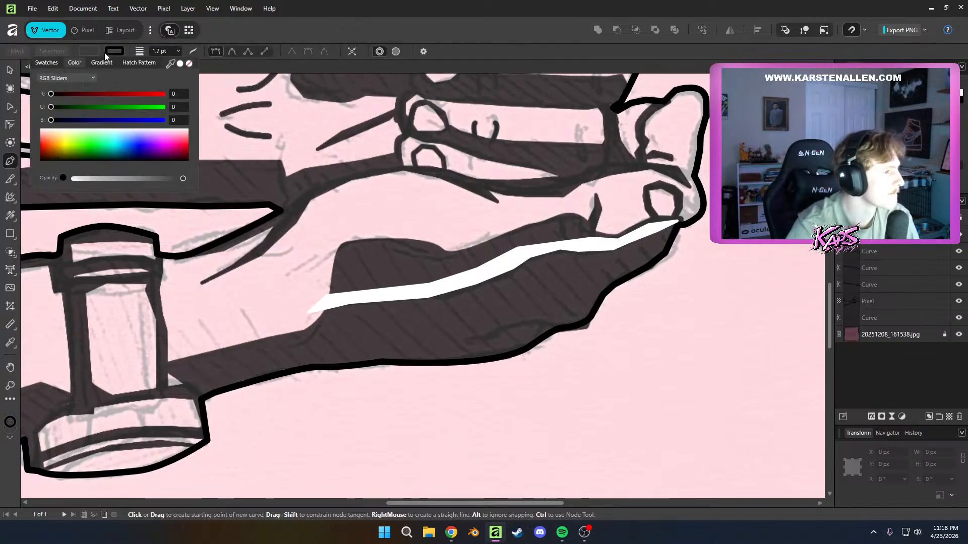
left_click_drag(66, 138, 69, 126)
Draw a thin, jagged white highlight with the Pen along the lower edge of the lower hand's shadow, and deselect it
left_click(367, 356)
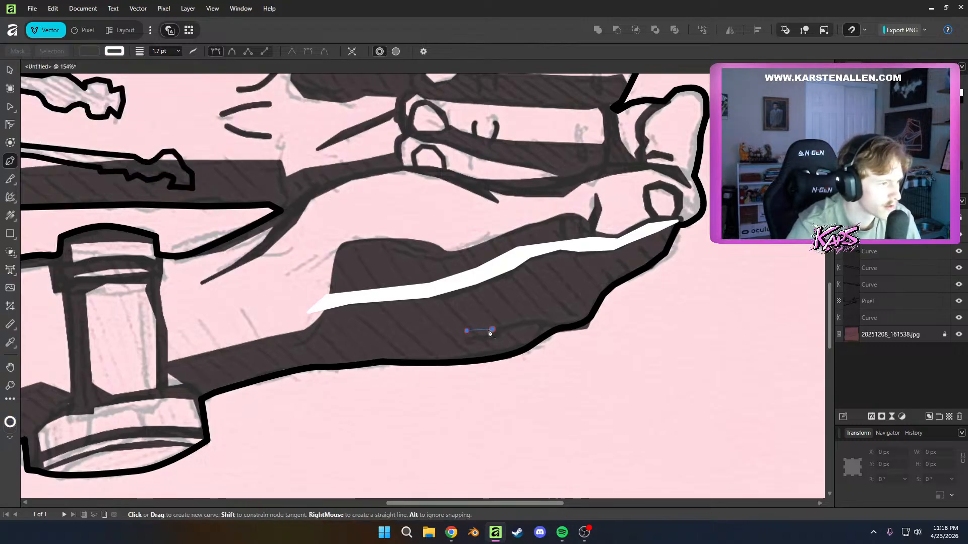
left_click(492, 331)
left_click(524, 317)
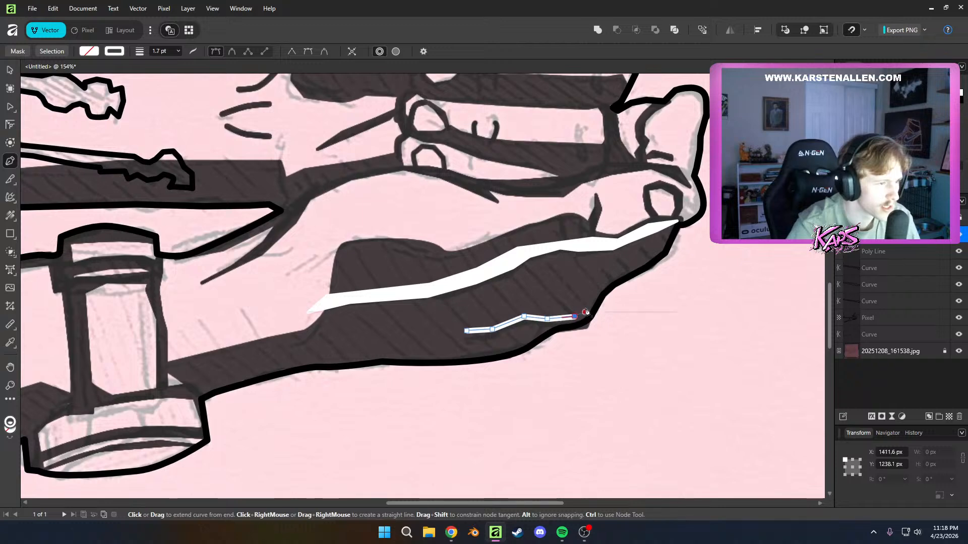
left_click(590, 308)
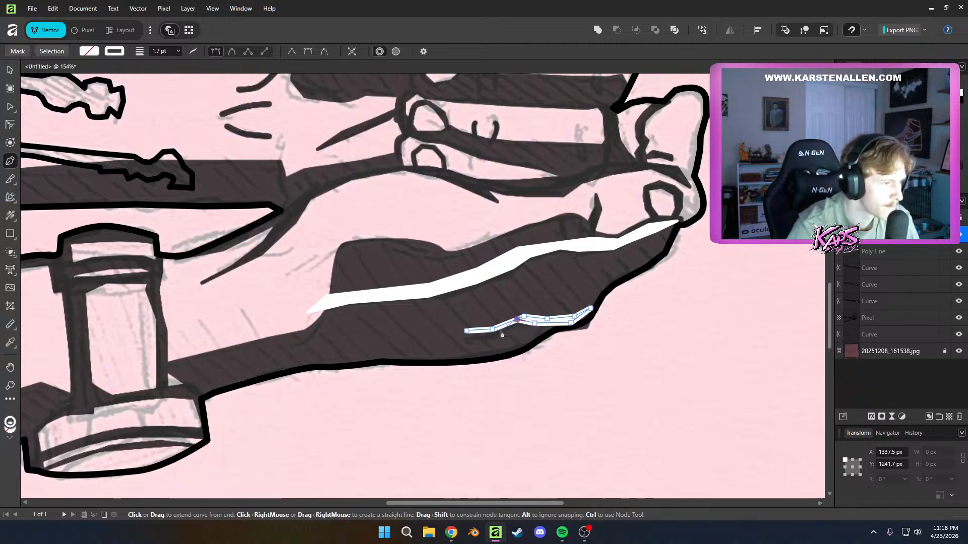
key("a")
left_click(592, 353)
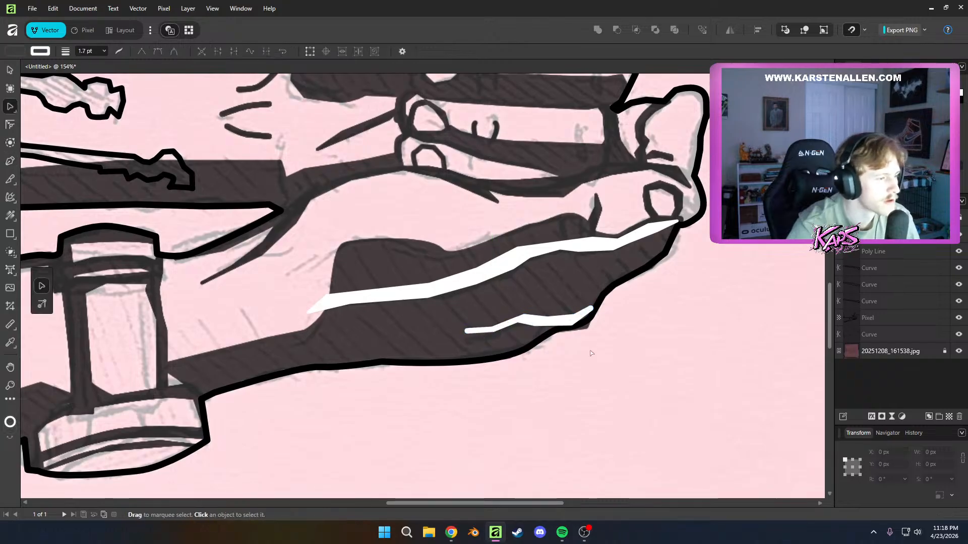
Draw a small white triangular wedge pointing down into the wrist end of the upper forearm's shadow band
scroll(403, 377, "down", 3)
scroll(388, 377, "up", 2)
scroll(289, 371, "left", 10)
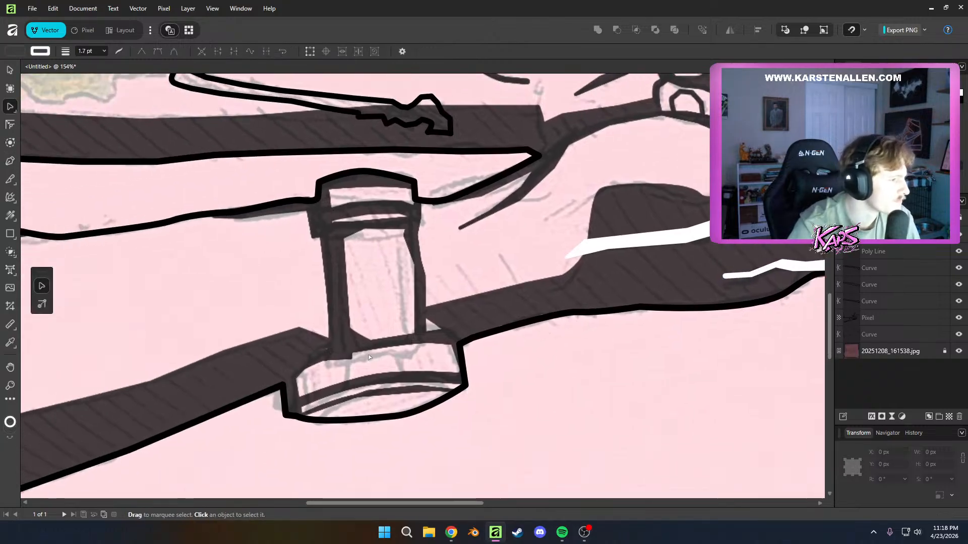
left_click_drag(386, 369, 307, 497)
left_click_drag(416, 438, 251, 495)
scroll(471, 245, "up", 3)
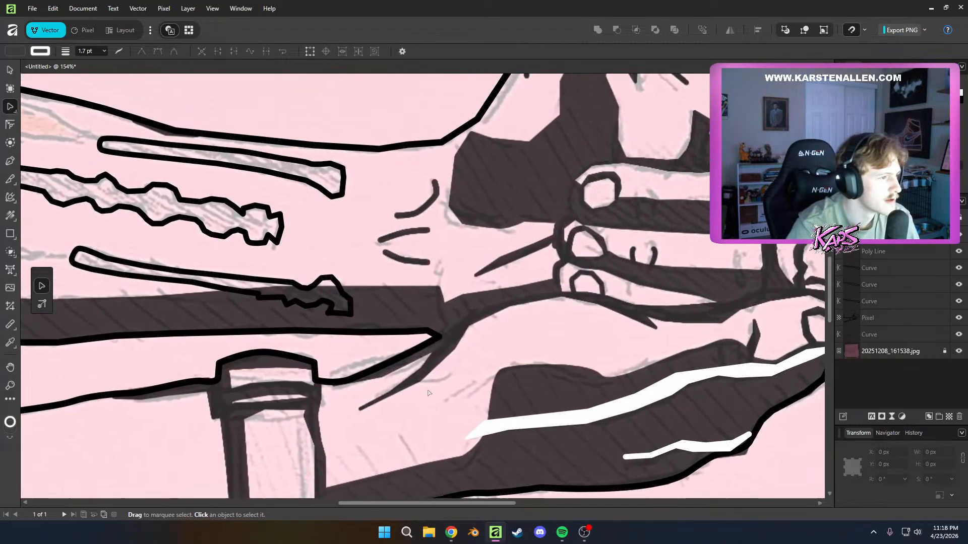
key("p")
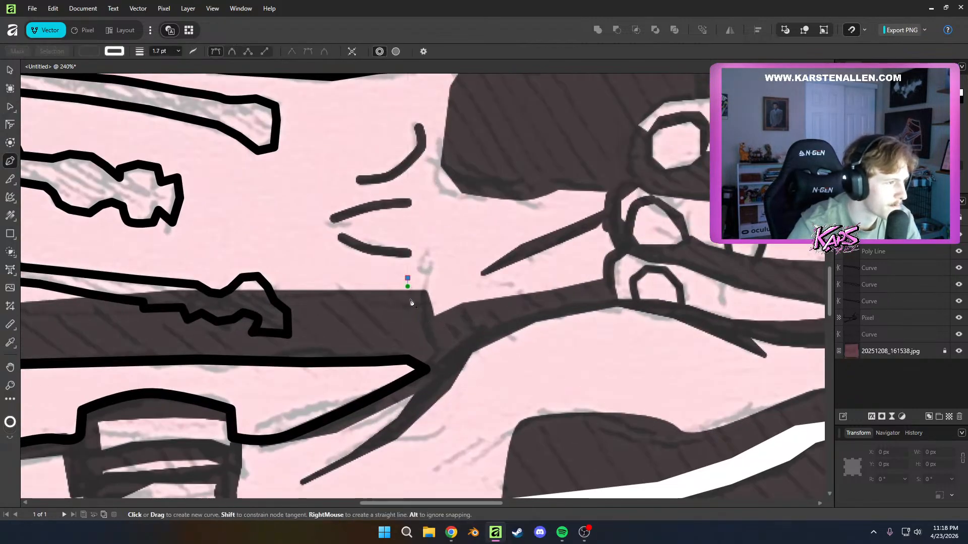
left_click(408, 278)
left_click(412, 318)
left_click(408, 278)
key("a")
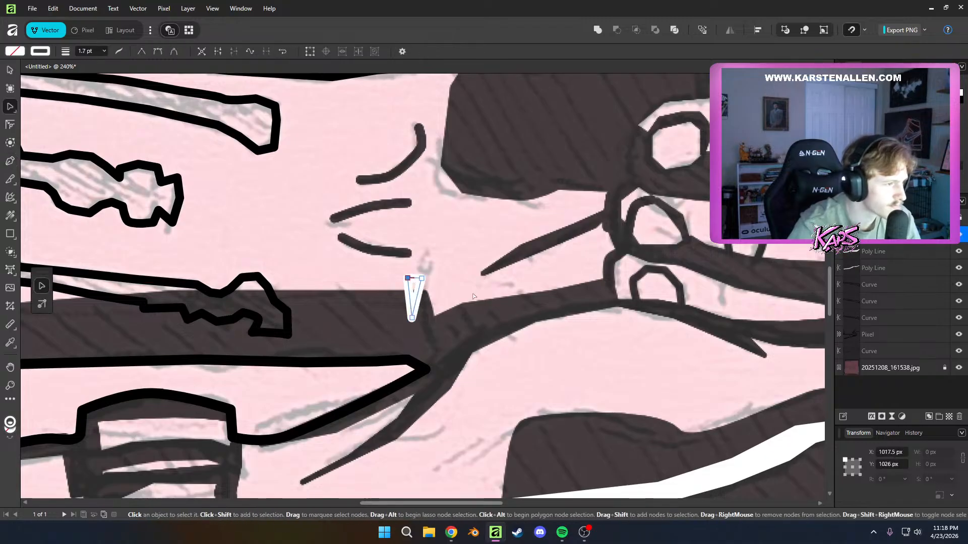
Fill the small wedge at the upper wrist with white
left_click(427, 269)
left_click(414, 288)
left_click(11, 53)
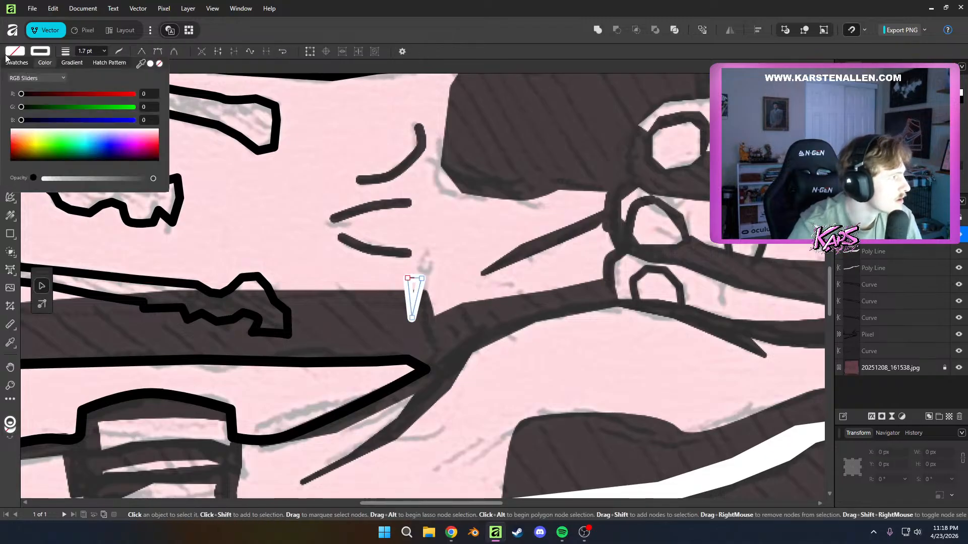
left_click_drag(36, 147, 15, 130)
Select the wrist wedge and both white highlights on the lower hand, and merge them into a single pixel layer
scroll(385, 312, "down", 5)
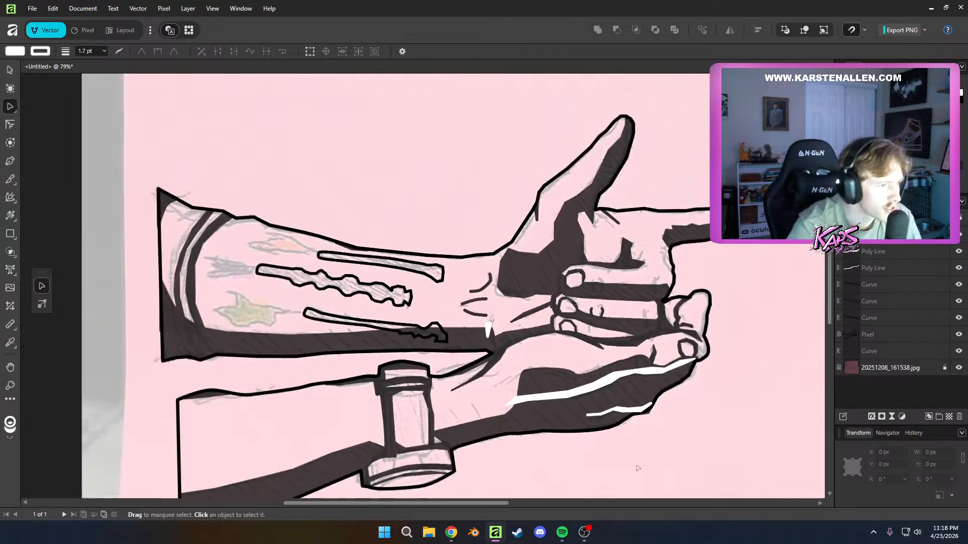
scroll(591, 371, "up", 1)
left_click_drag(590, 371, 569, 396)
scroll(548, 308, "up", 1)
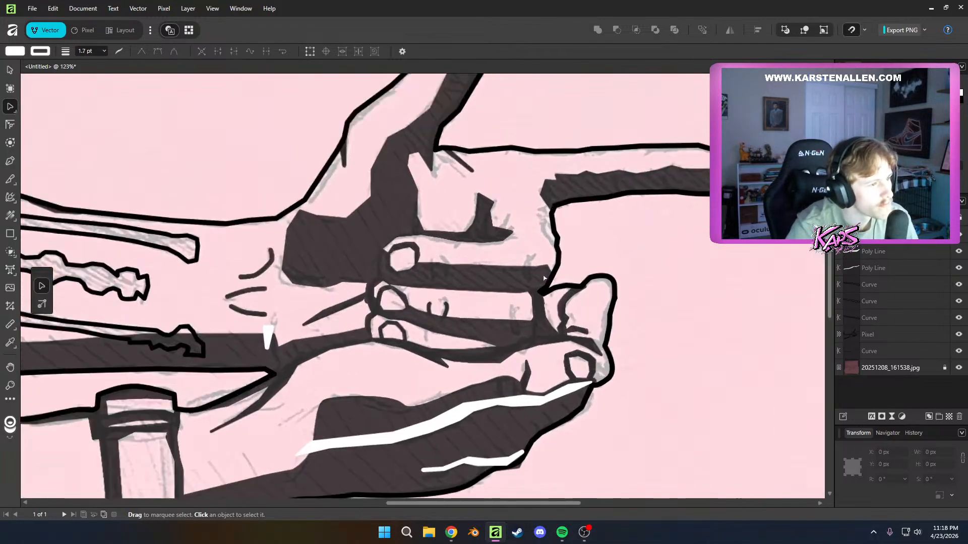
scroll(542, 318, "down", 2)
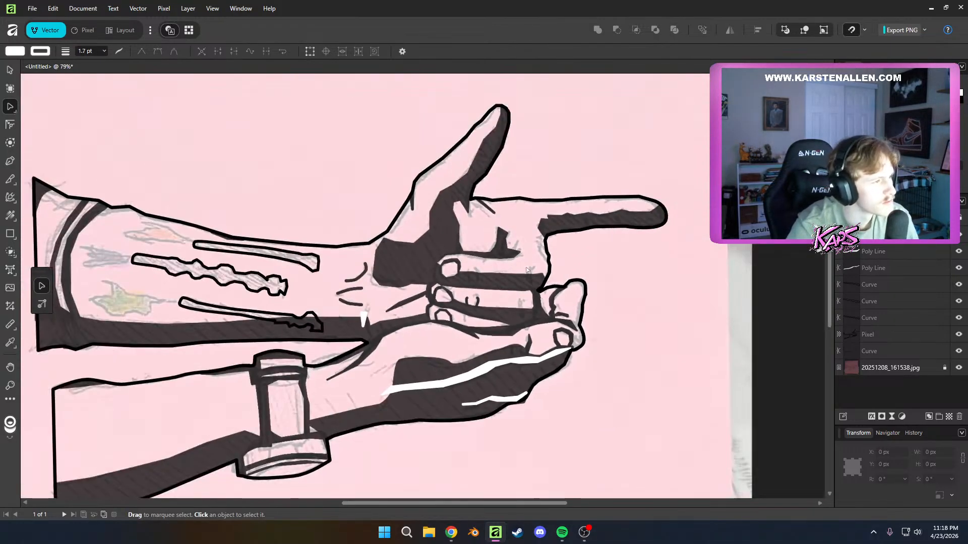
left_click_drag(542, 297, 477, 309)
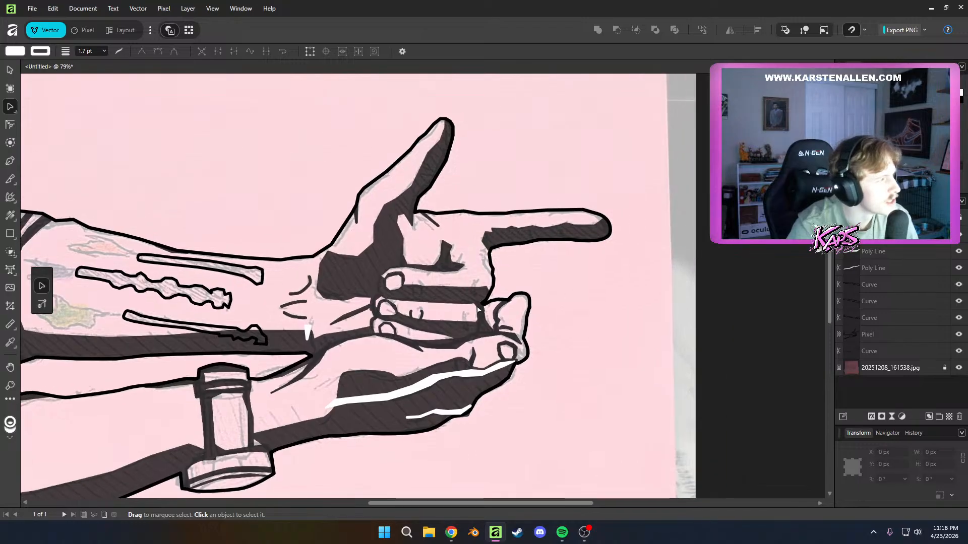
left_click(15, 51)
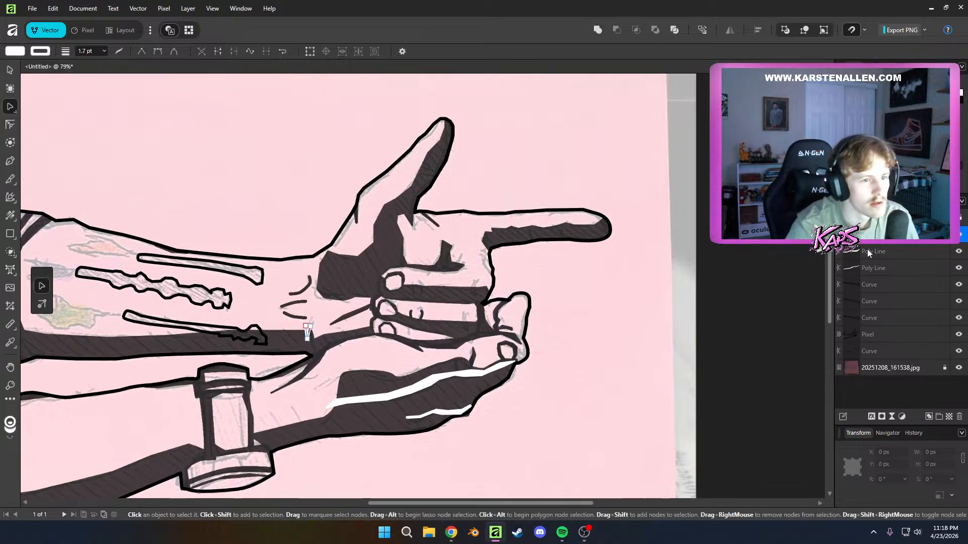
left_click(867, 266)
right_click(869, 268)
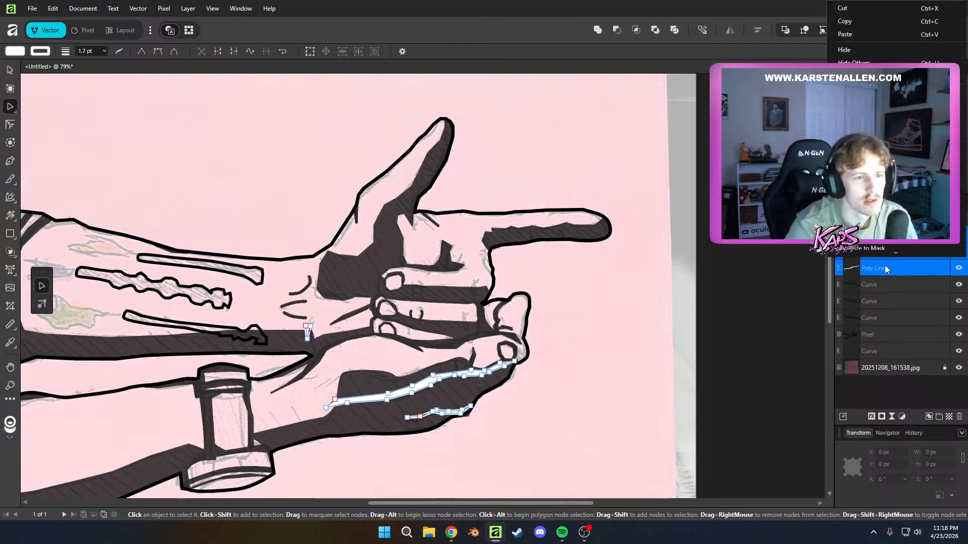
left_click(866, 146)
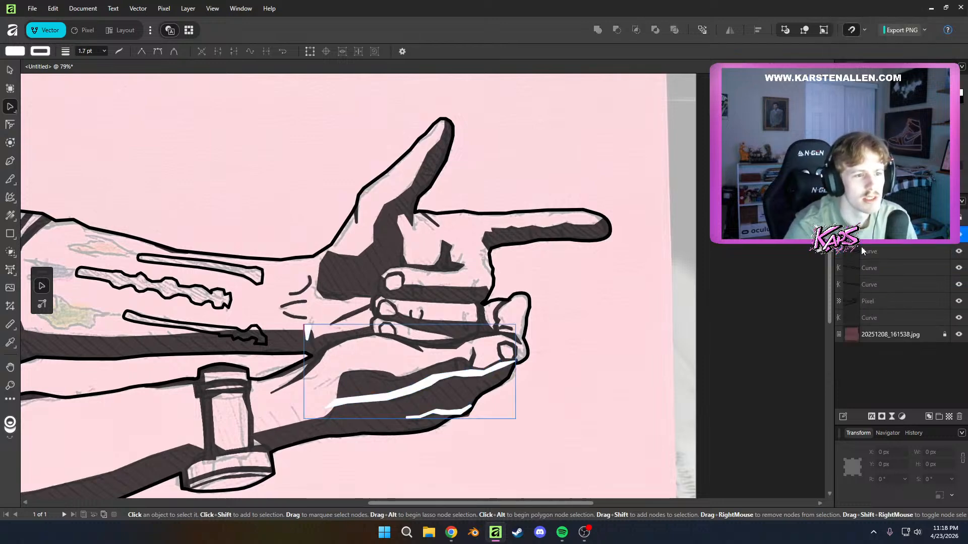
Select the three forearm tattoo outline curves and merge them into a single pixel layer
left_click(862, 250)
left_click(868, 285, "shift")
right_click(868, 286)
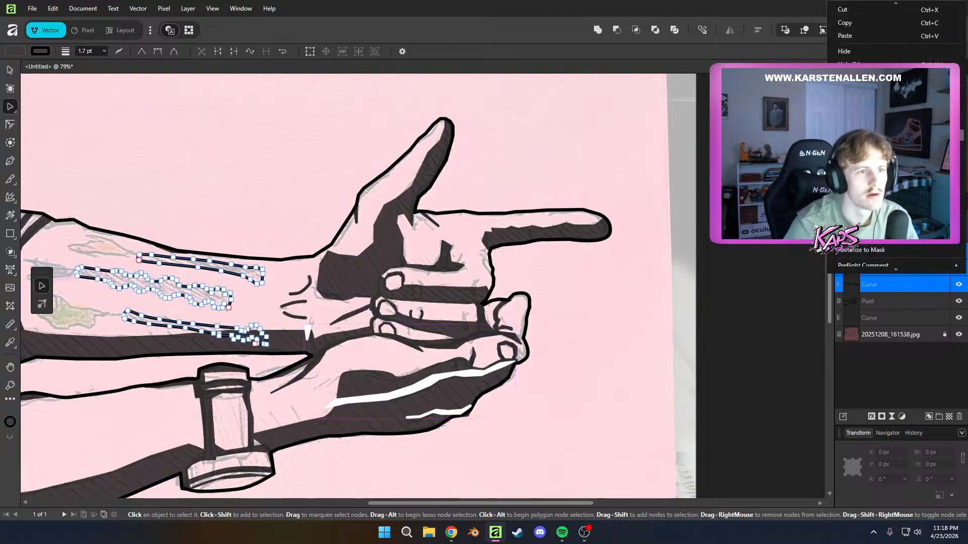
left_click(865, 197)
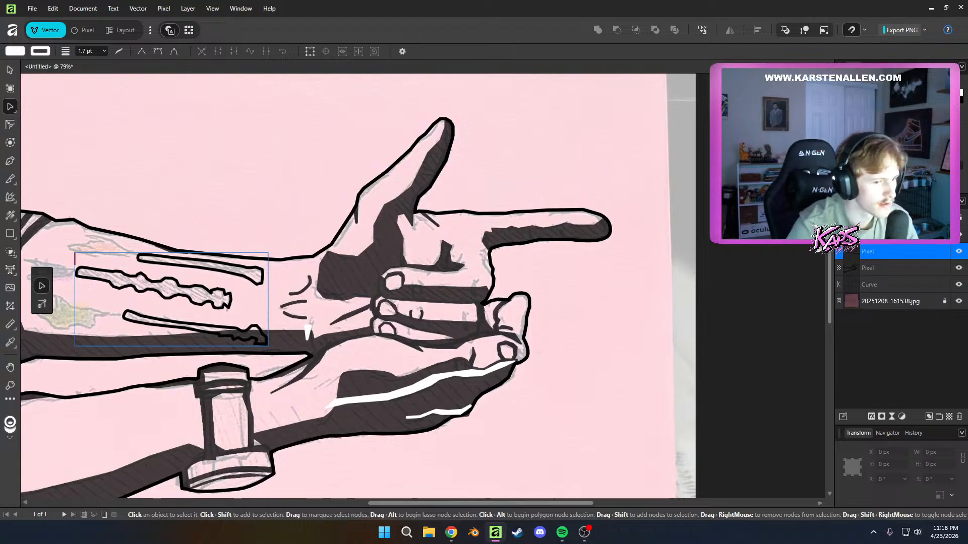
double_click(869, 251)
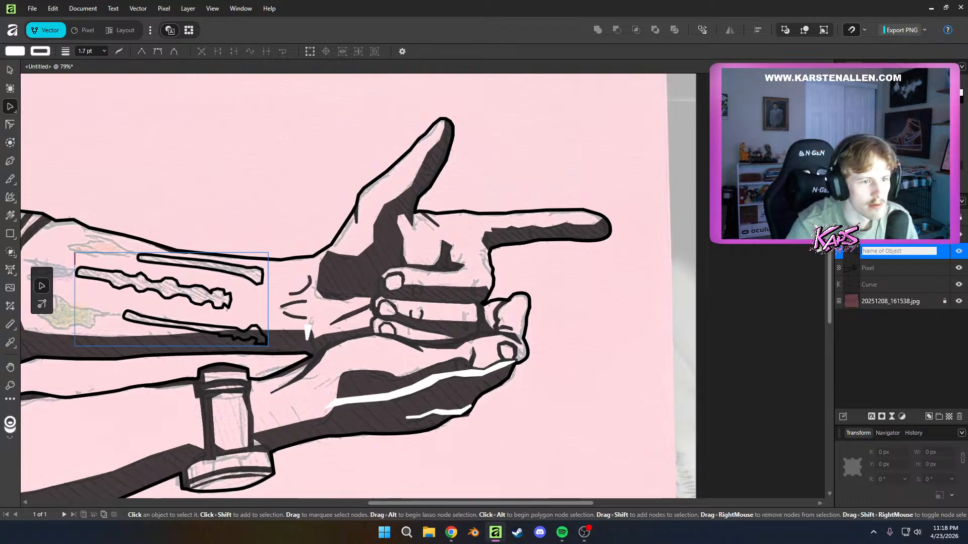
left_click(869, 236)
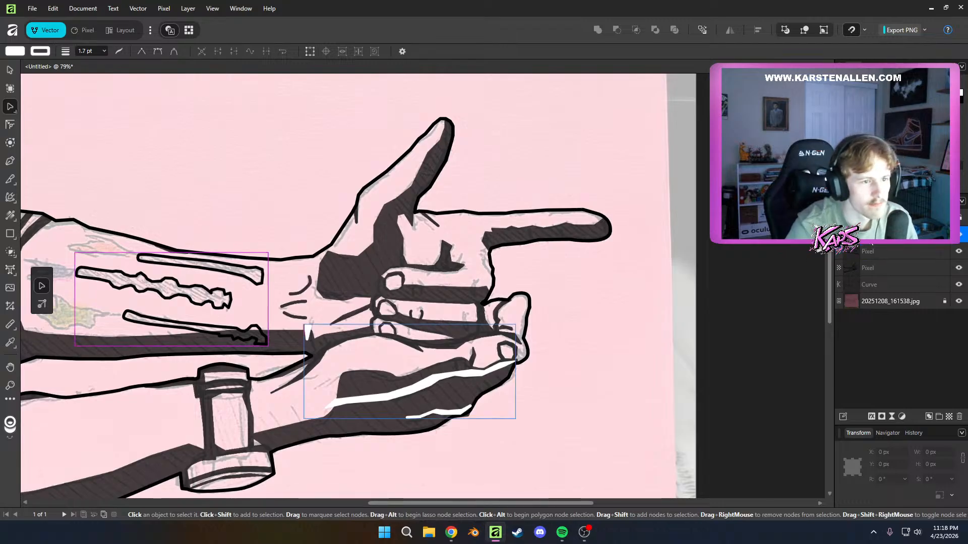
Hide the reference photo layer, raise the black shading pixel layer to full opacity, and deselect it
left_click(957, 302)
left_click(894, 267)
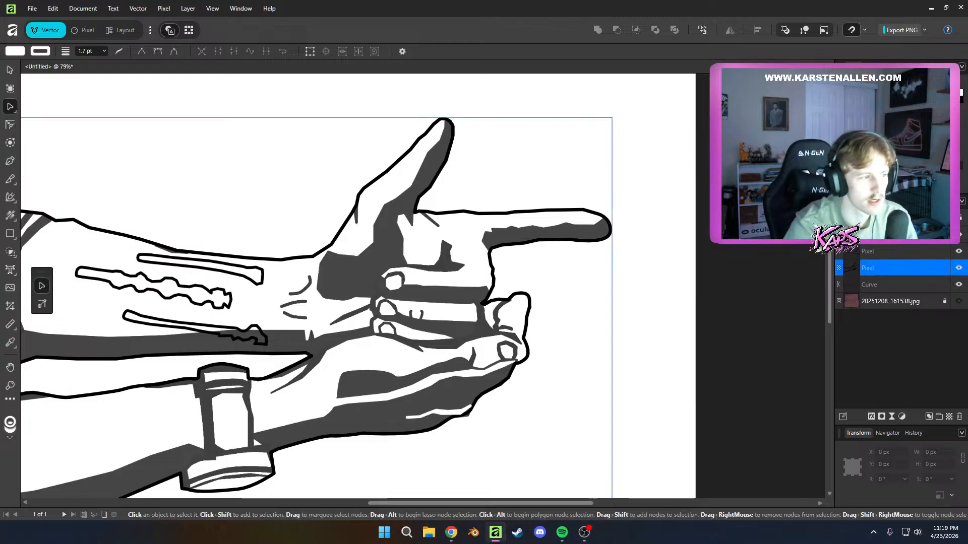
left_click_drag(883, 230, 905, 230)
left_click(590, 329)
left_click_drag(542, 374, 684, 346)
Delete the merged tattoo pixel layer from the upper forearm
scroll(683, 403, "down", 5)
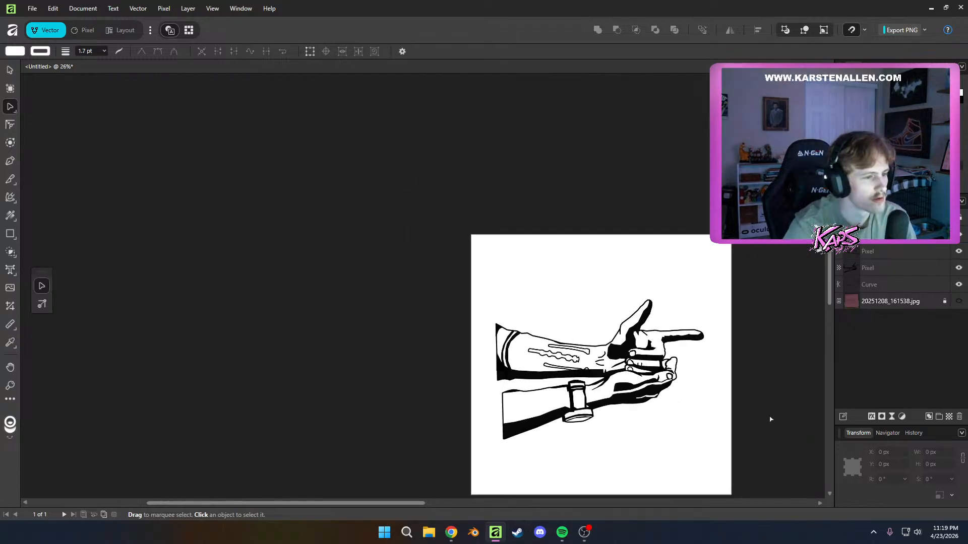
scroll(664, 380, "up", 2)
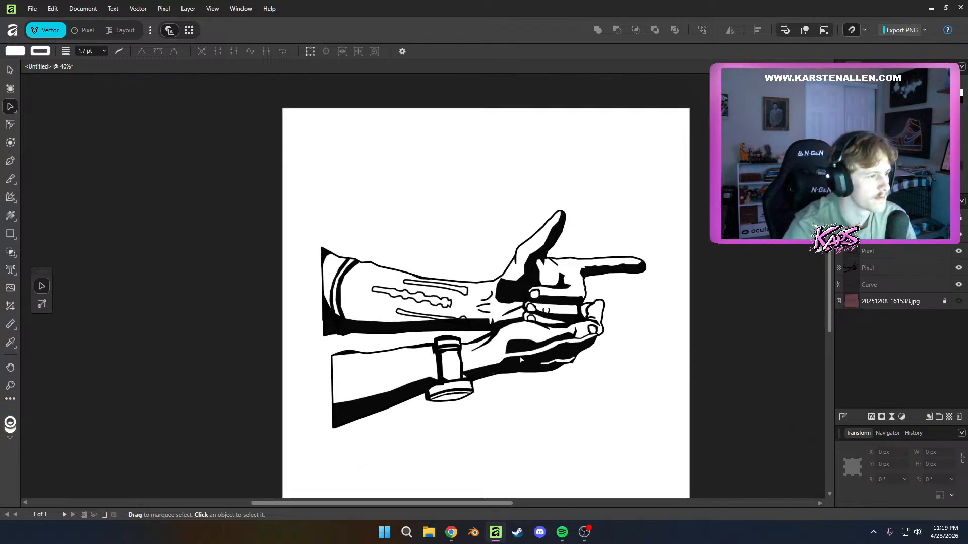
scroll(521, 359, "up", 1)
left_click(882, 252)
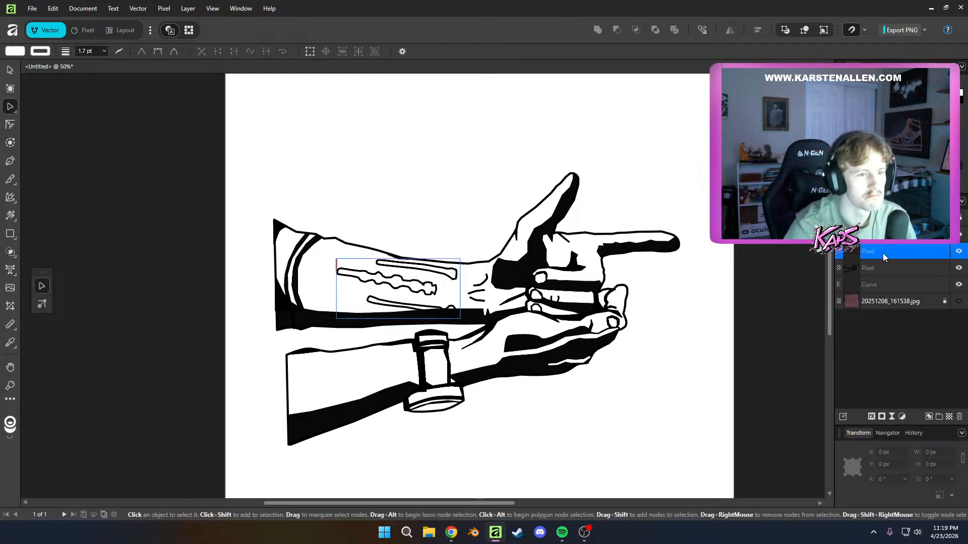
key("Delete")
left_click(740, 255)
scroll(744, 253, "down", 4)
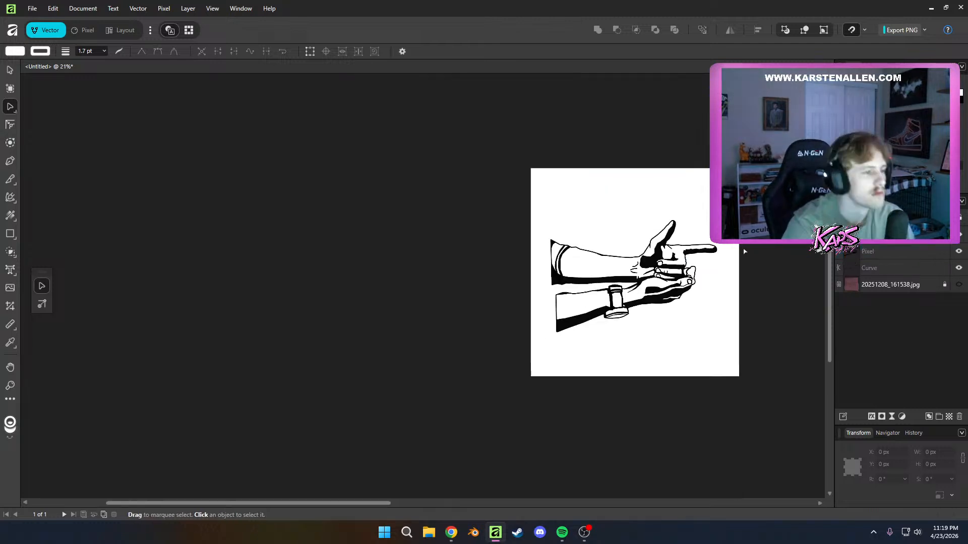
left_click_drag(744, 253, 670, 304)
scroll(709, 402, "up", 1)
scroll(659, 339, "up", 2)
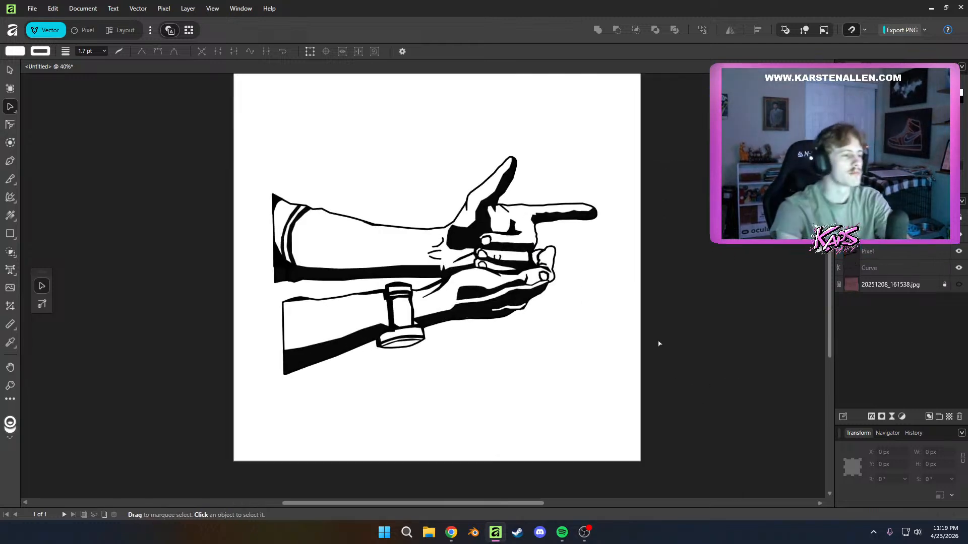
Examine the line art, shading and white highlights on both hands close up and at full view
scroll(414, 303, "up", 1)
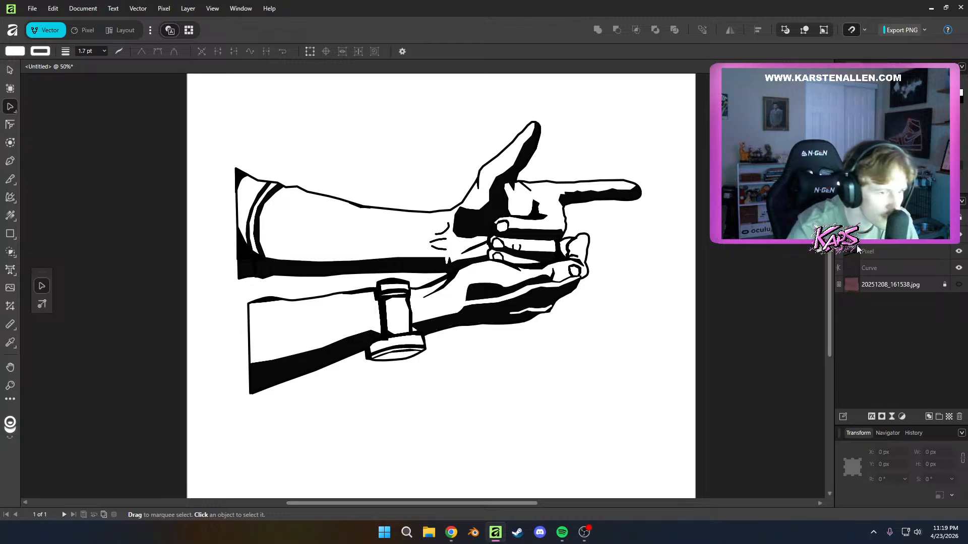
scroll(634, 346, "up", 3)
left_click_drag(286, 262, 365, 330)
scroll(364, 330, "up", 2)
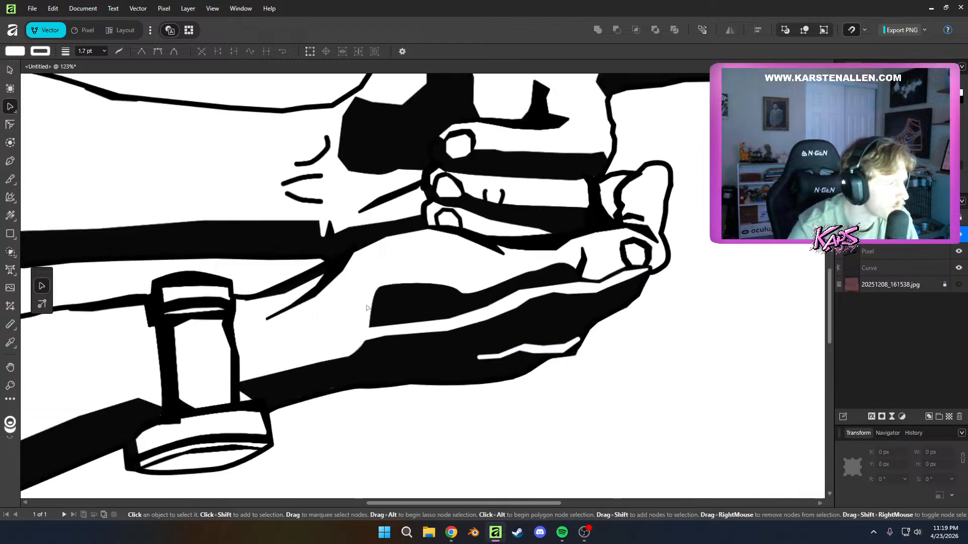
key("p")
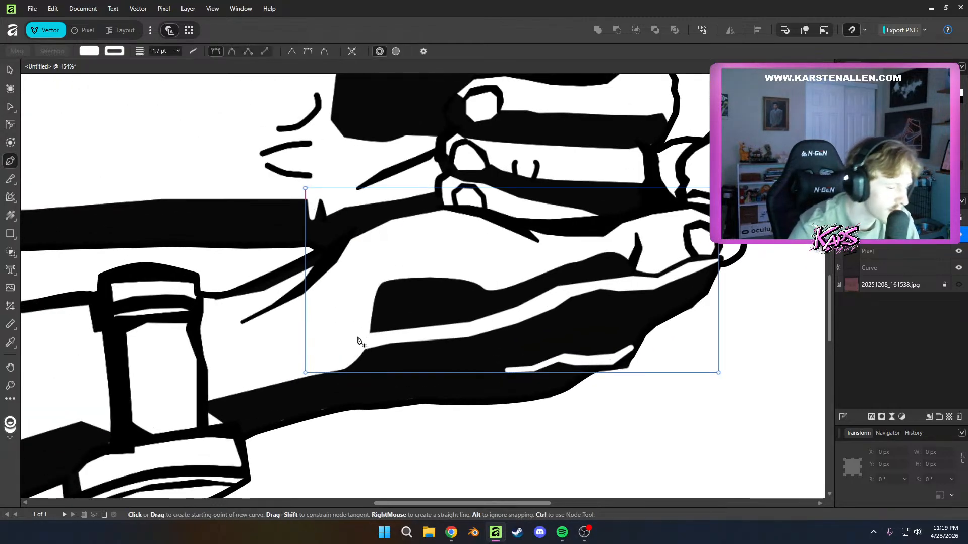
key("ctrl")
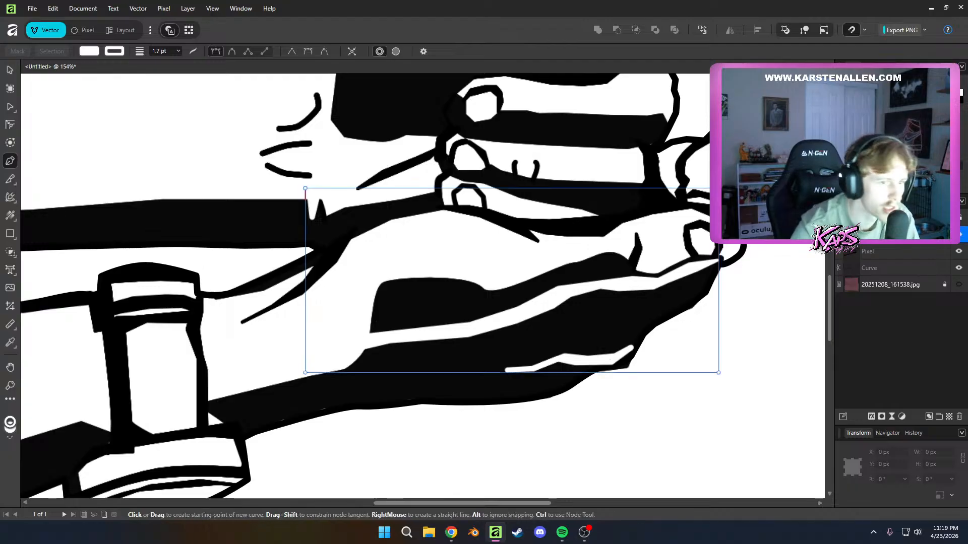
key("a")
left_click(782, 277)
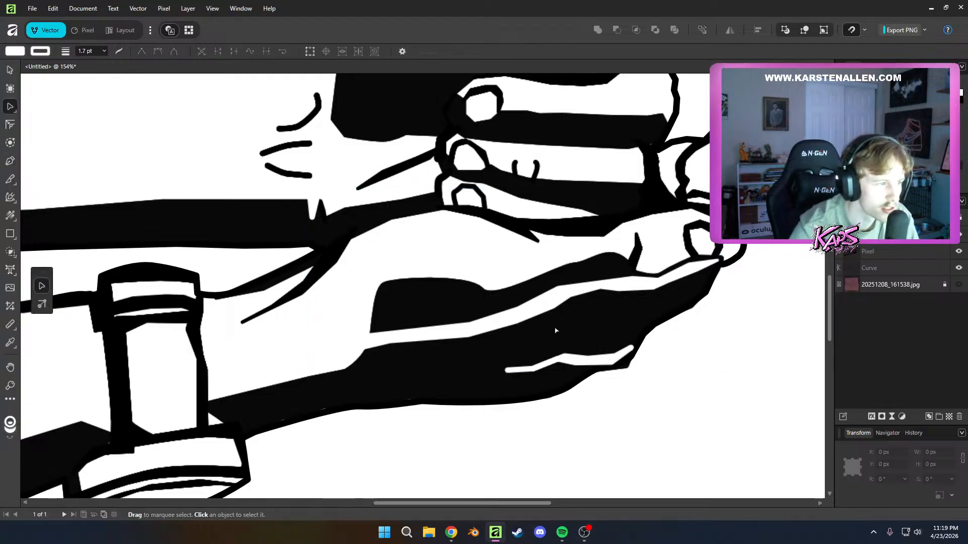
scroll(555, 332, "down", 3)
scroll(487, 362, "up", 2)
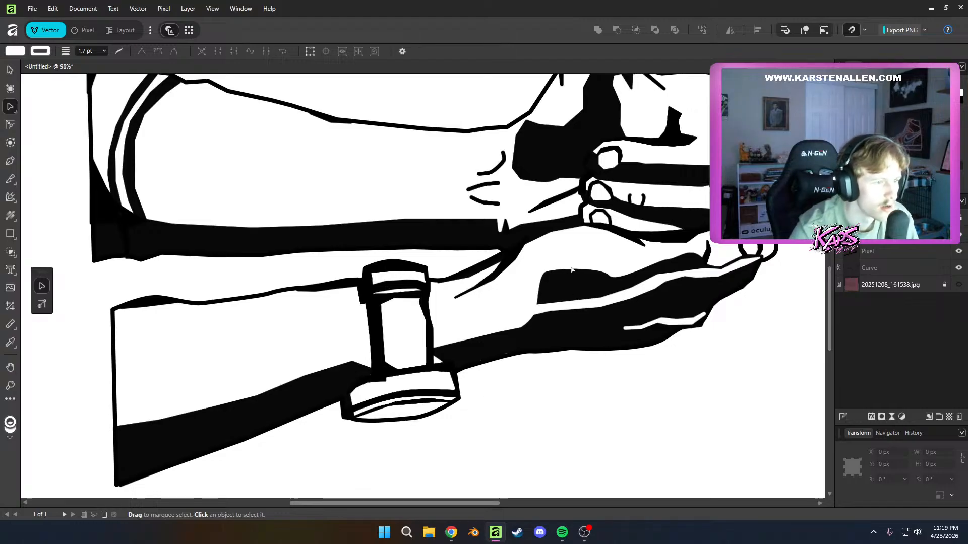
scroll(716, 282, "down", 5)
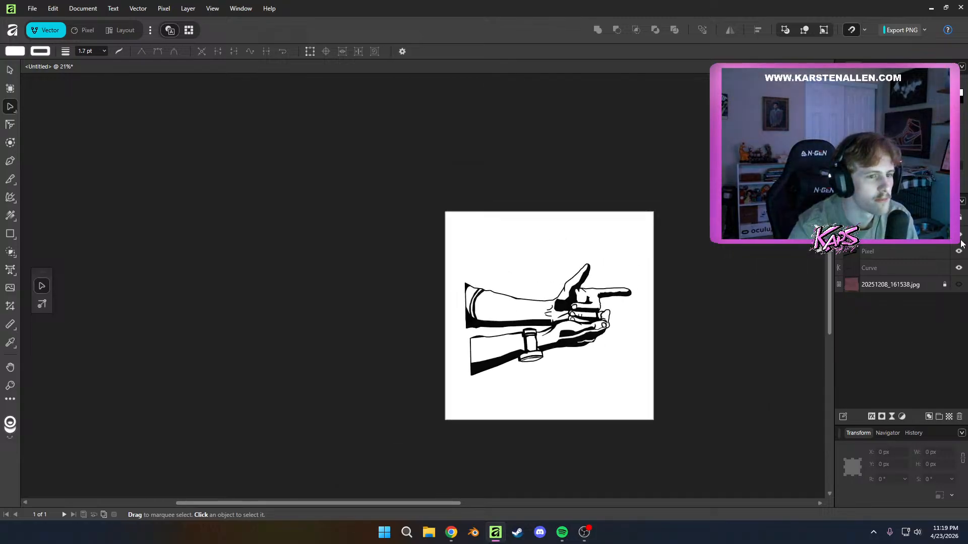
scroll(772, 322, "up", 2)
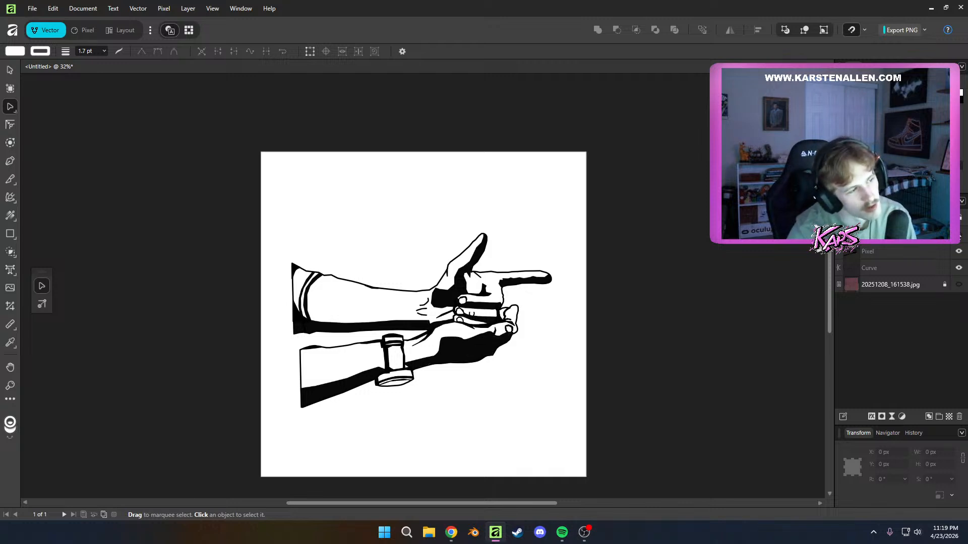
scroll(410, 379, "up", 2)
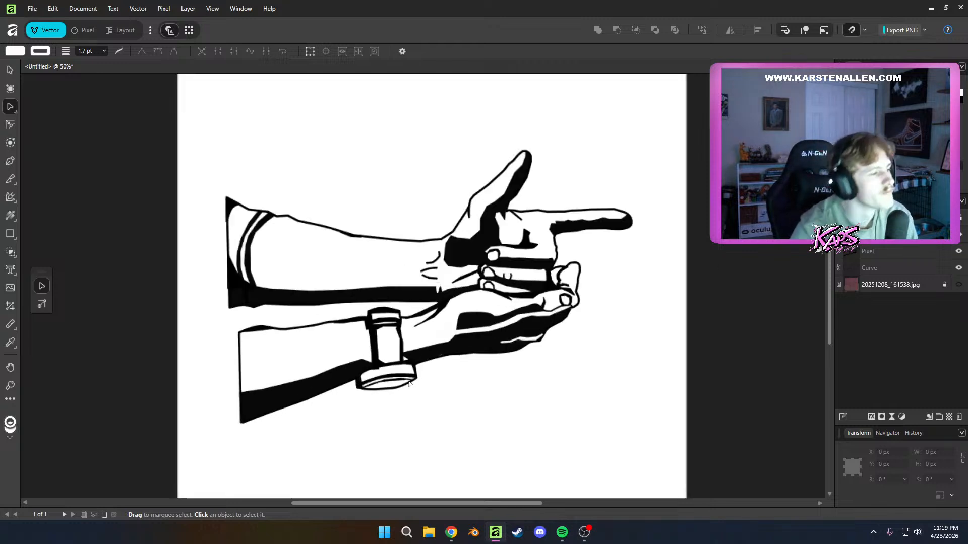
left_click_drag(413, 379, 447, 389)
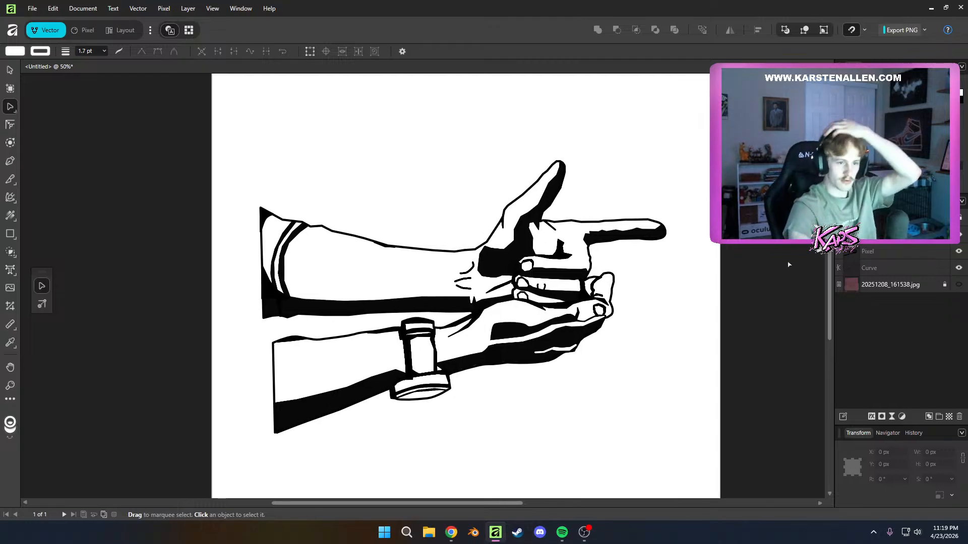
Try to fill the line-art pixel layer with solid red using the Fill Tool, and undo it
left_click(868, 251)
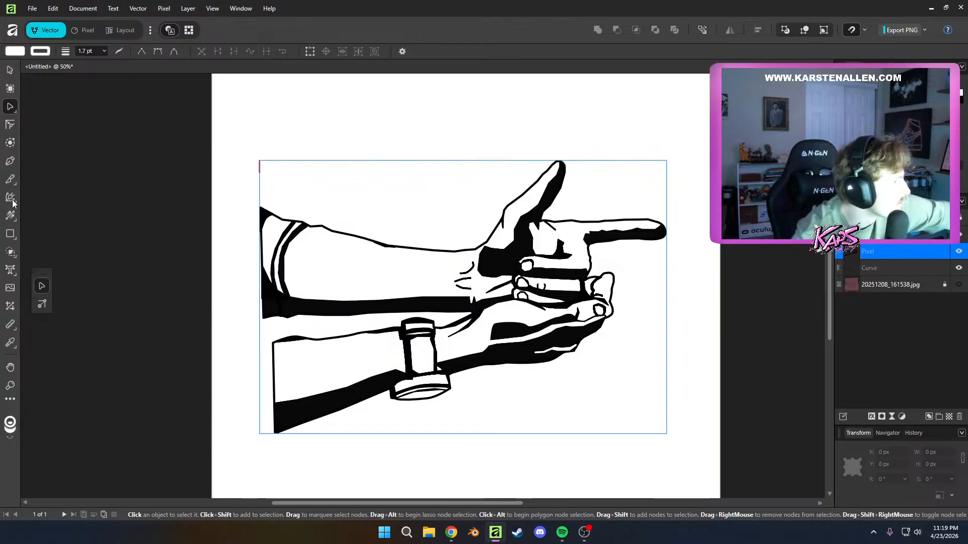
left_click(13, 218)
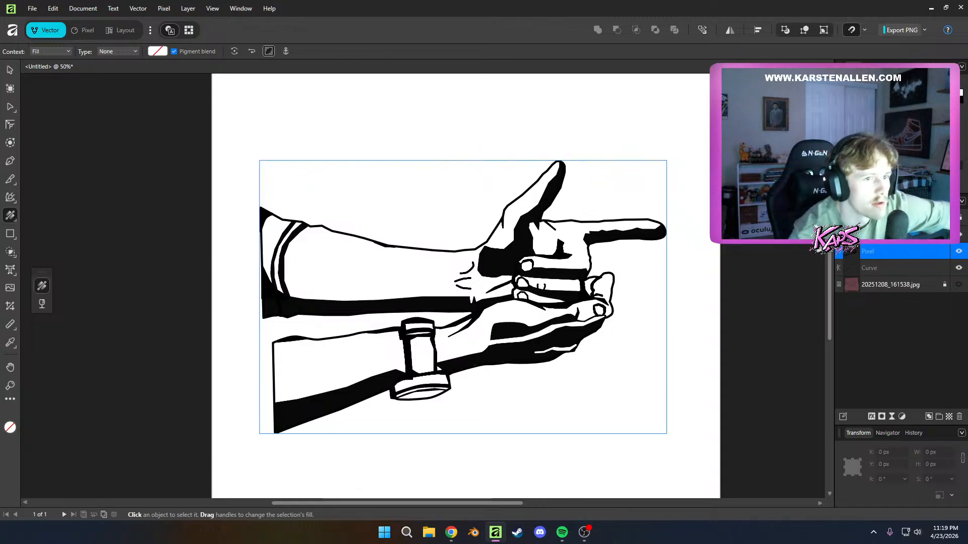
left_click(898, 136)
left_click(897, 136)
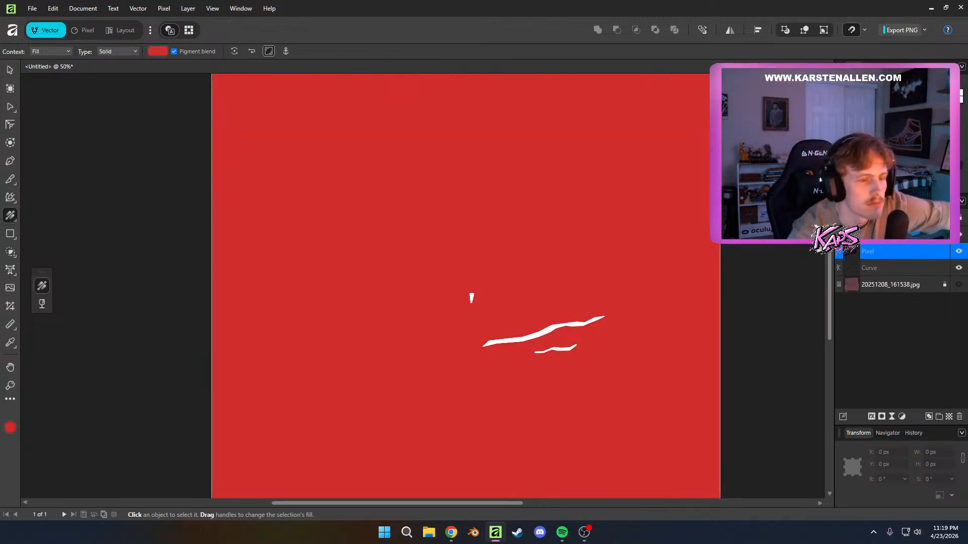
key("ctrl+z")
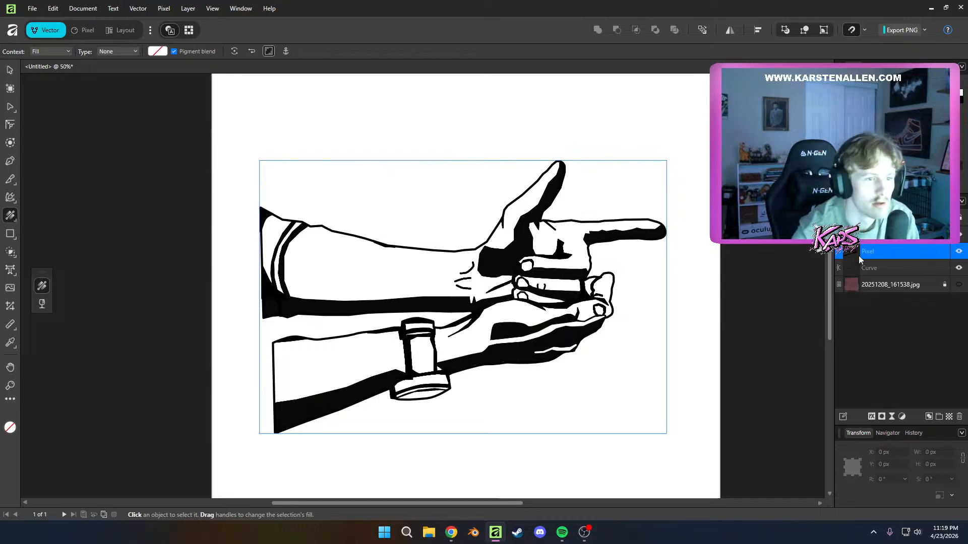
Deselect the layer, switch to the Flood Fill tool and try flood-filling the upper forearm with white
left_click(370, 283)
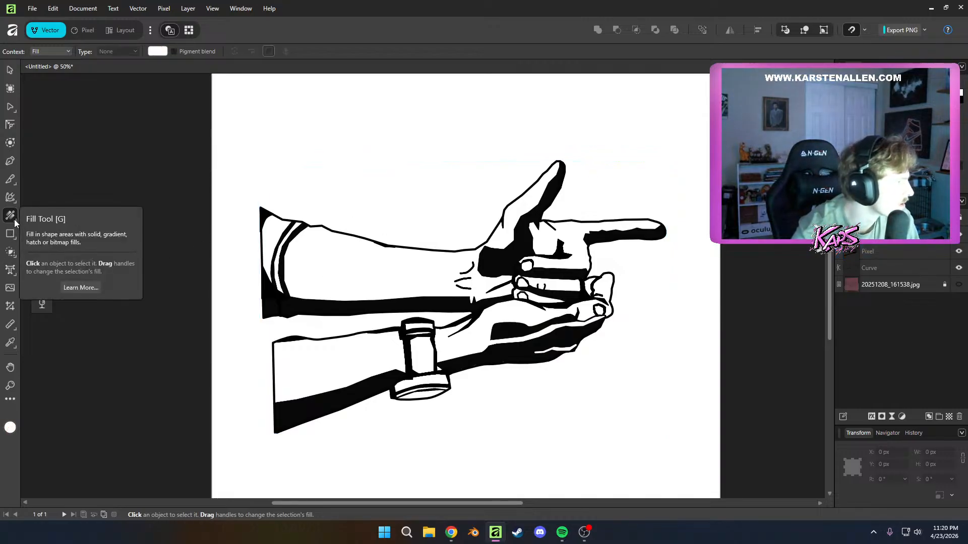
key("g")
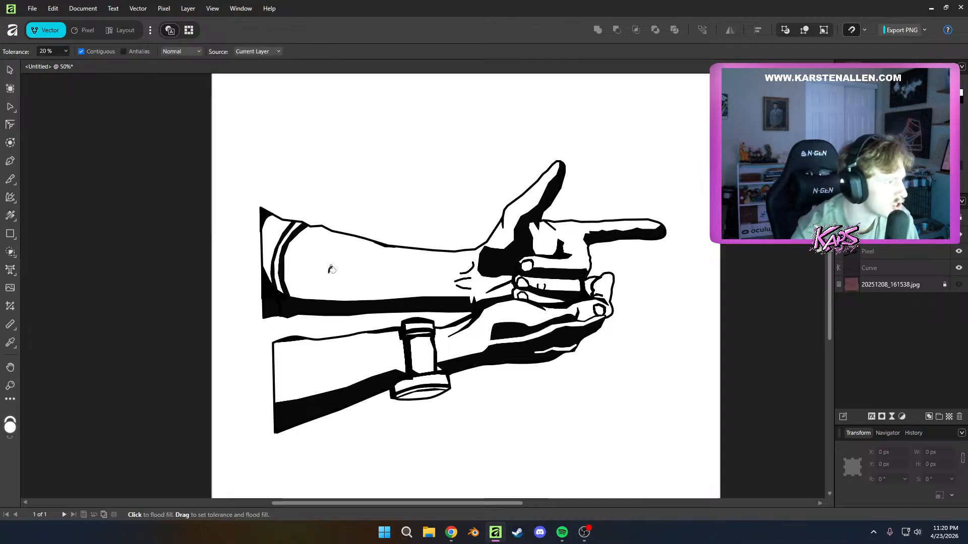
left_click(331, 270)
key("ctrl+z")
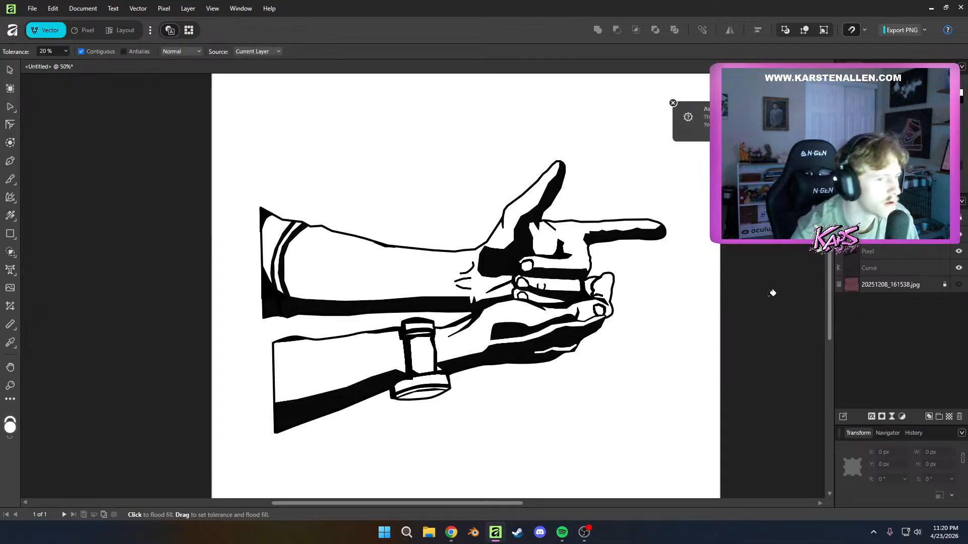
Select the line-art pixel layer, choose a tan colour and try flood-filling the upper forearm
left_click(877, 253)
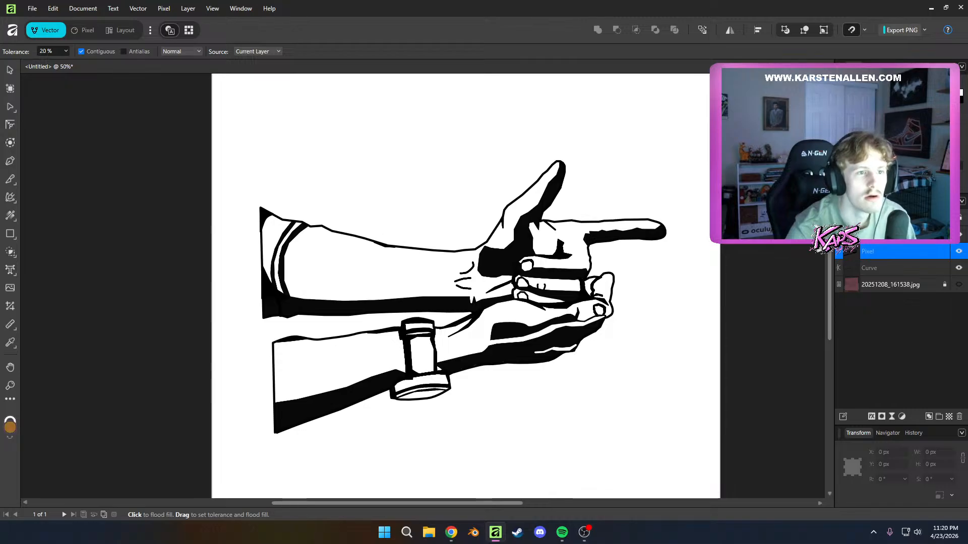
left_click(895, 137)
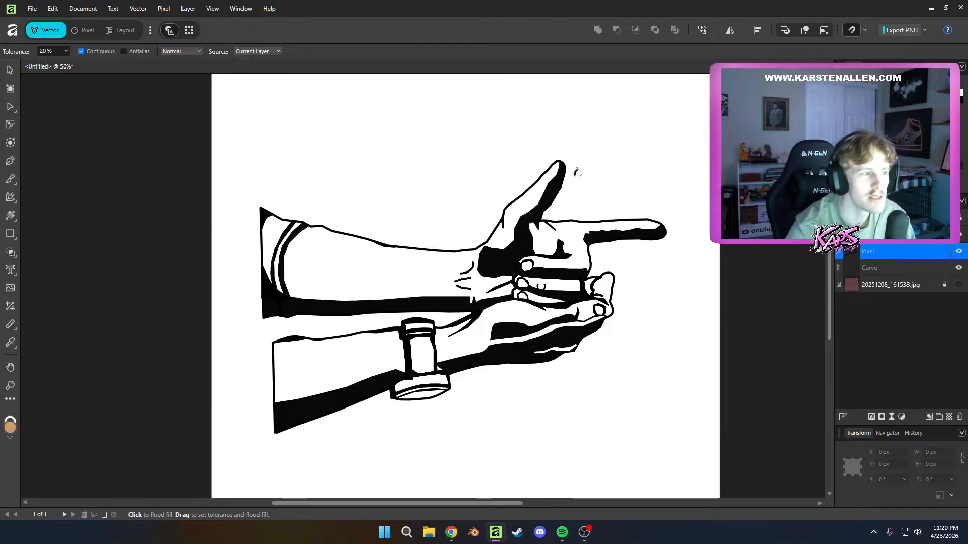
left_click(448, 257)
key("ctrl+z")
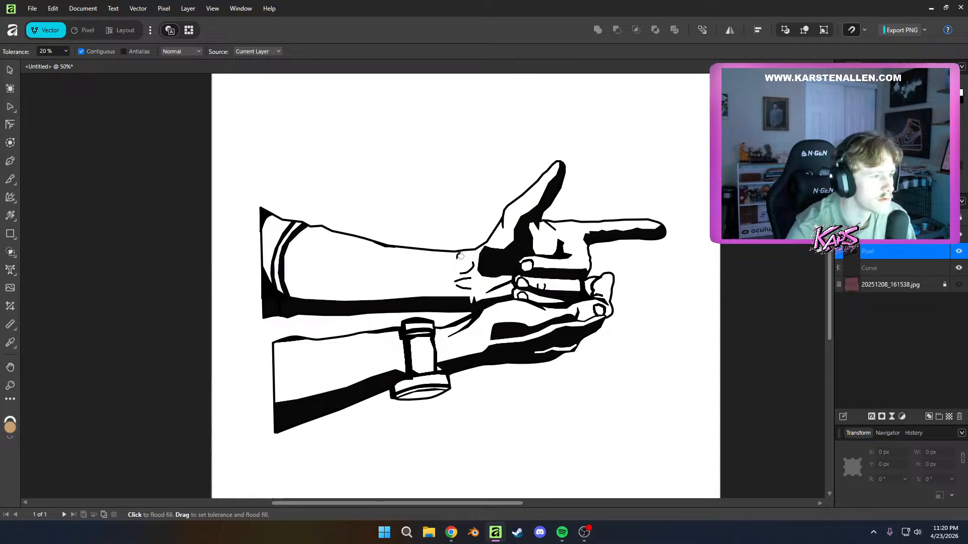
Merge the line-art pixel layer and the curve beneath it into a single pixel layer
left_click(886, 266)
left_click(876, 256)
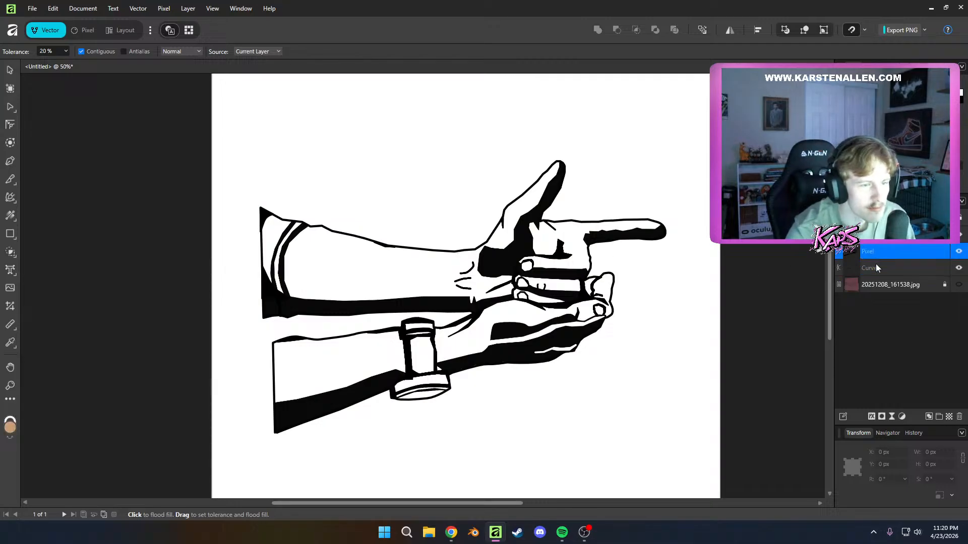
left_click(875, 264, "shift")
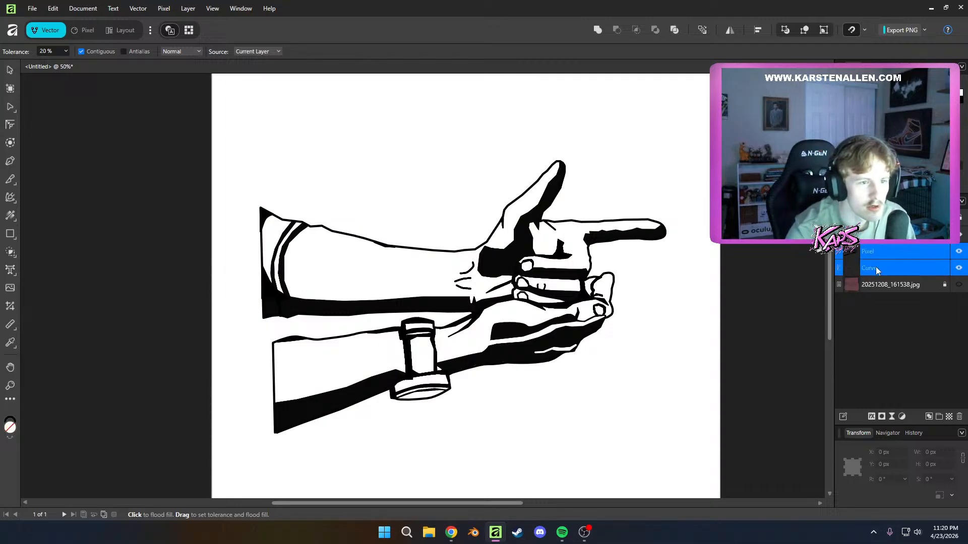
right_click(874, 267)
left_click(880, 165)
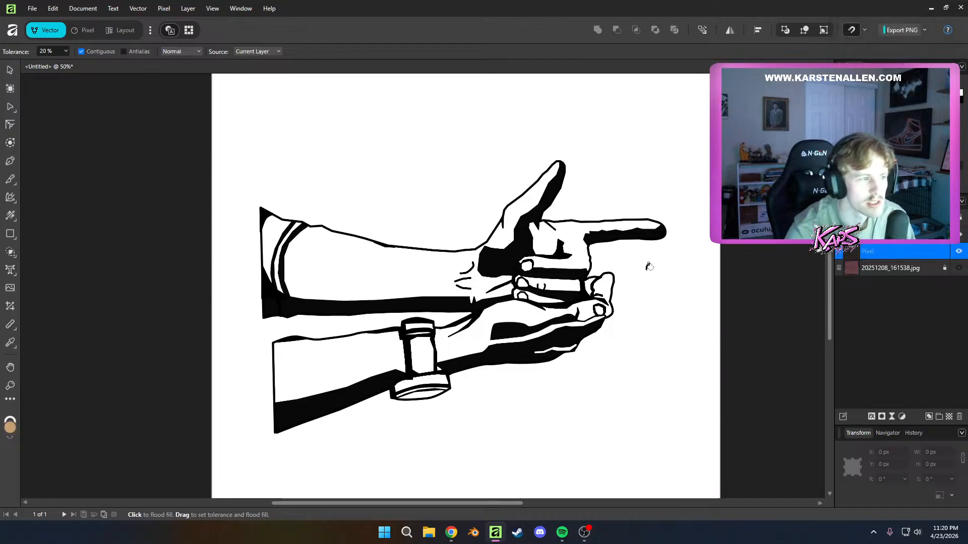
Test flood-filling the upper forearm with tan on the merged line-art layer, and undo the fill
left_click(446, 280)
key("ctrl+z")
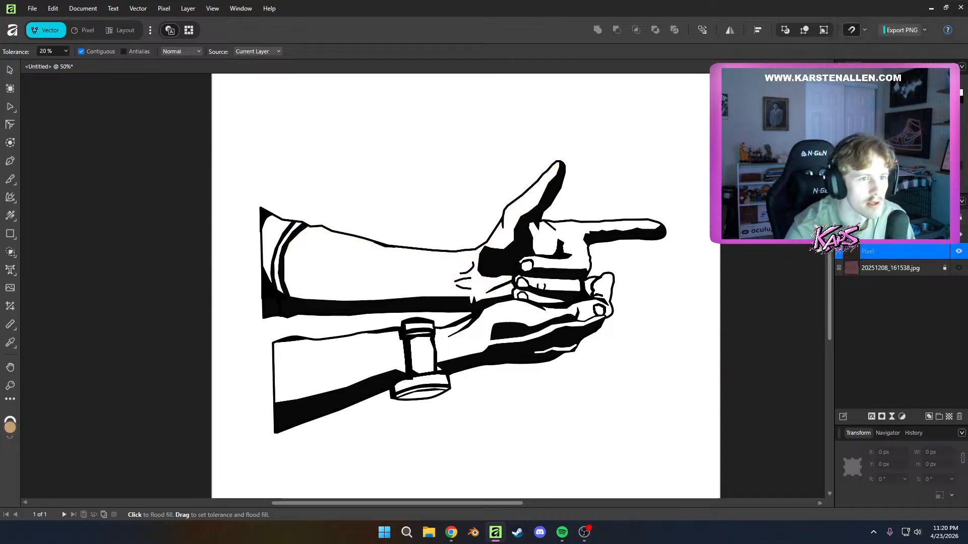
left_click(423, 270)
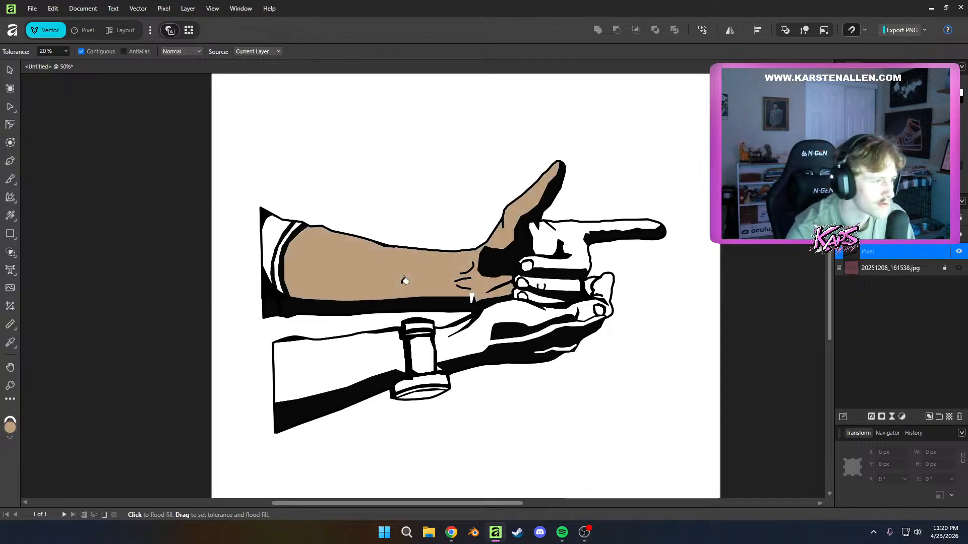
key("ctrl+z")
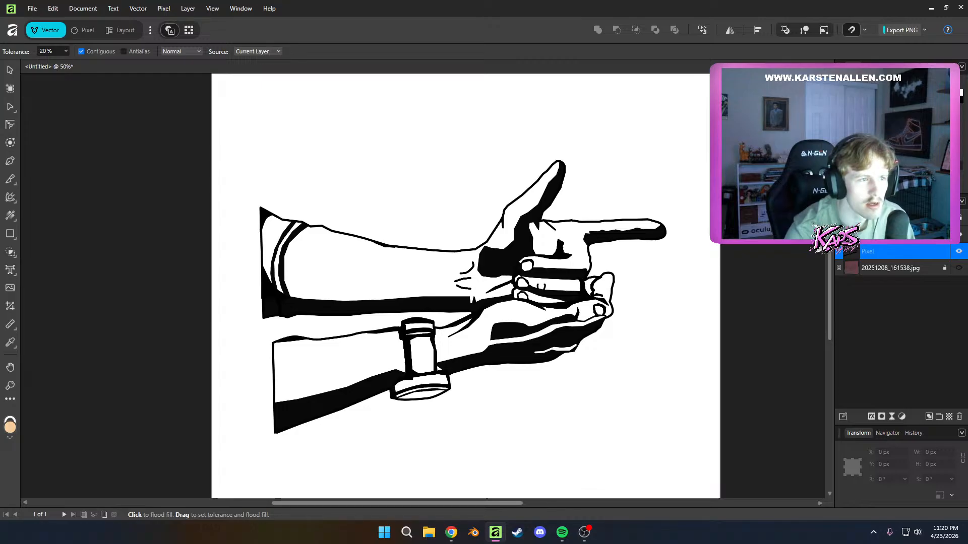
Try a lighter peach flood fill on the upper forearm and pointing hand, and undo both fills
left_click(442, 270)
left_click(557, 263)
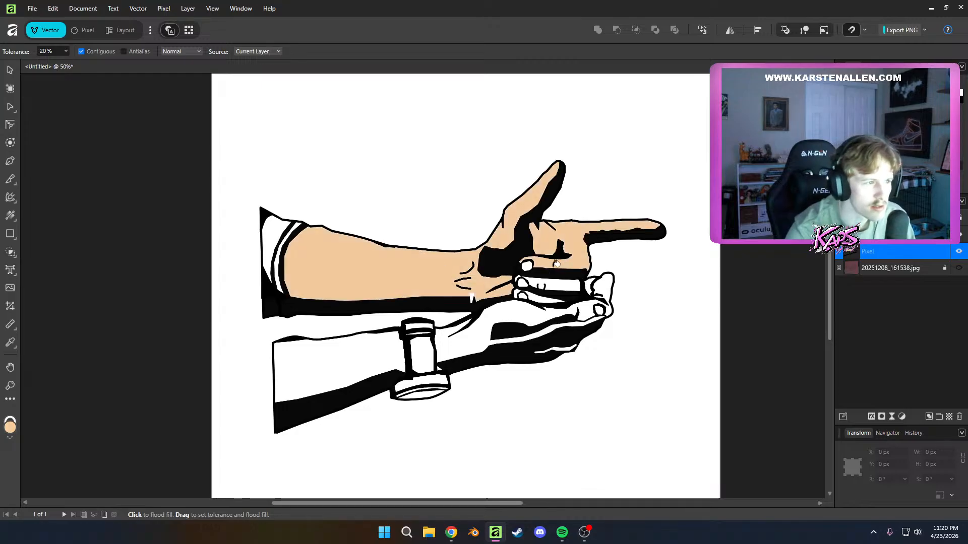
key("ctrl+z")
key("ctrl+z")
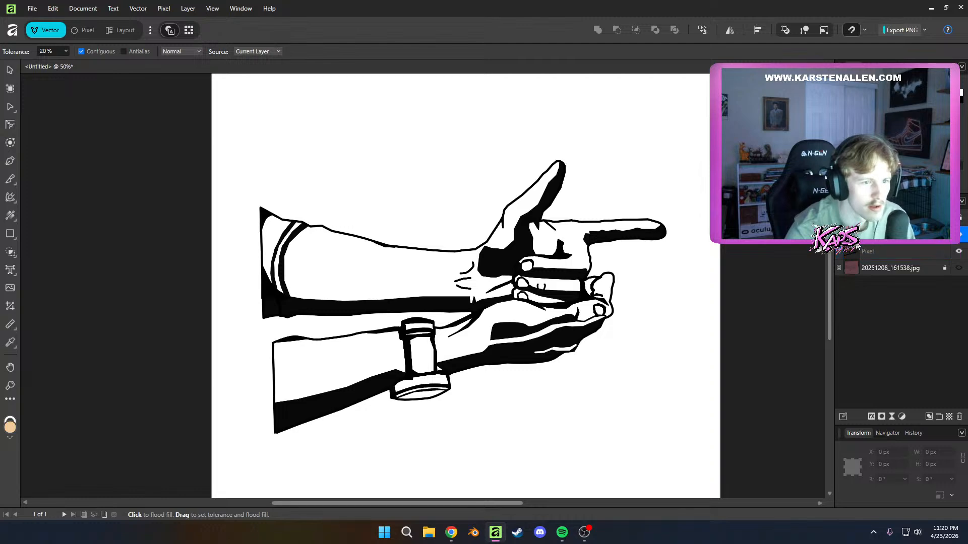
Try merging the selected line-art pixel layer with the pixel layer above it, undo the merge and clear the selection
right_click(852, 251)
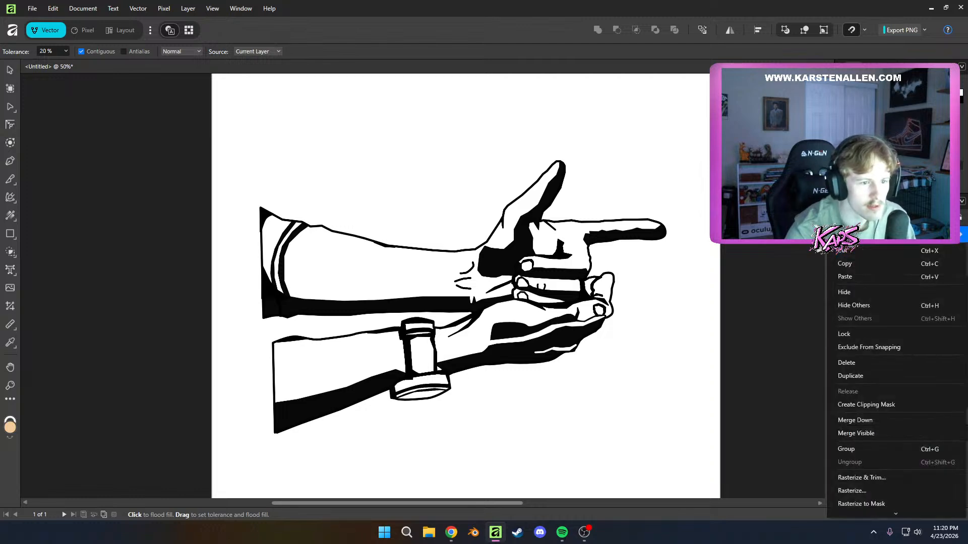
key("Escape")
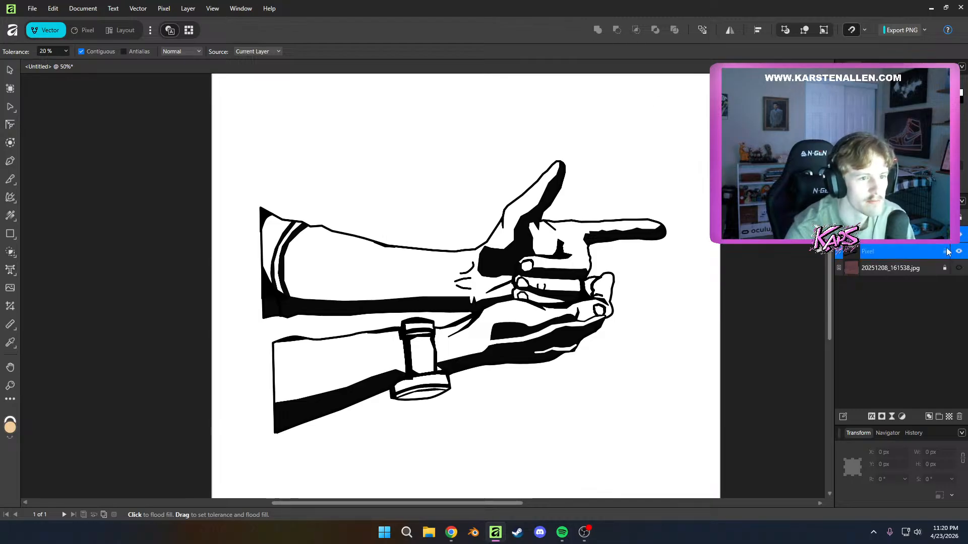
right_click(885, 247)
left_click(879, 247)
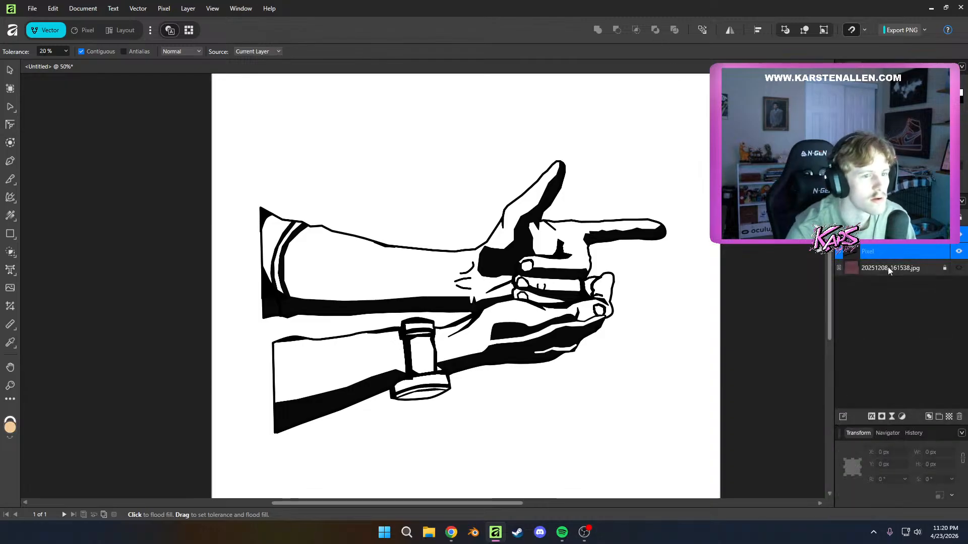
left_click(901, 246)
left_click(900, 235)
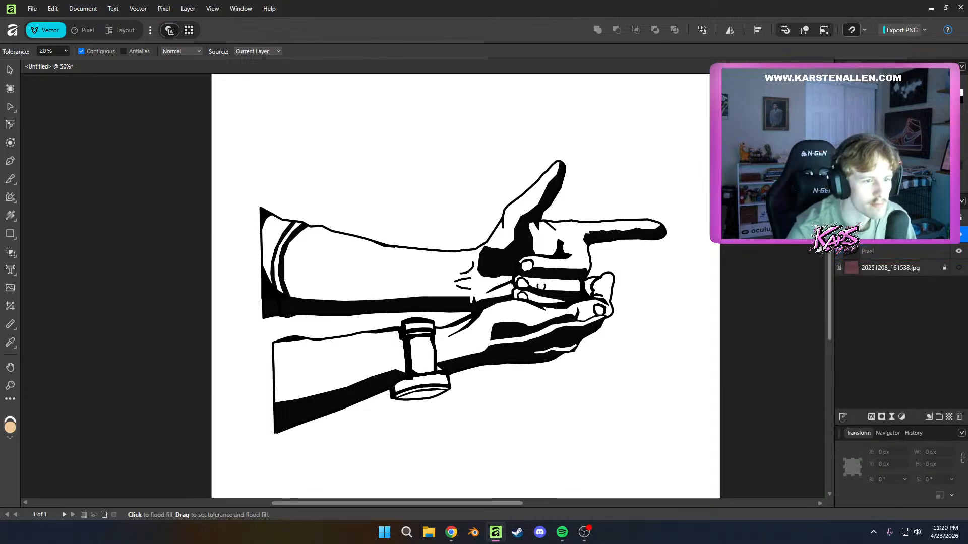
left_click(865, 252)
right_click(865, 252)
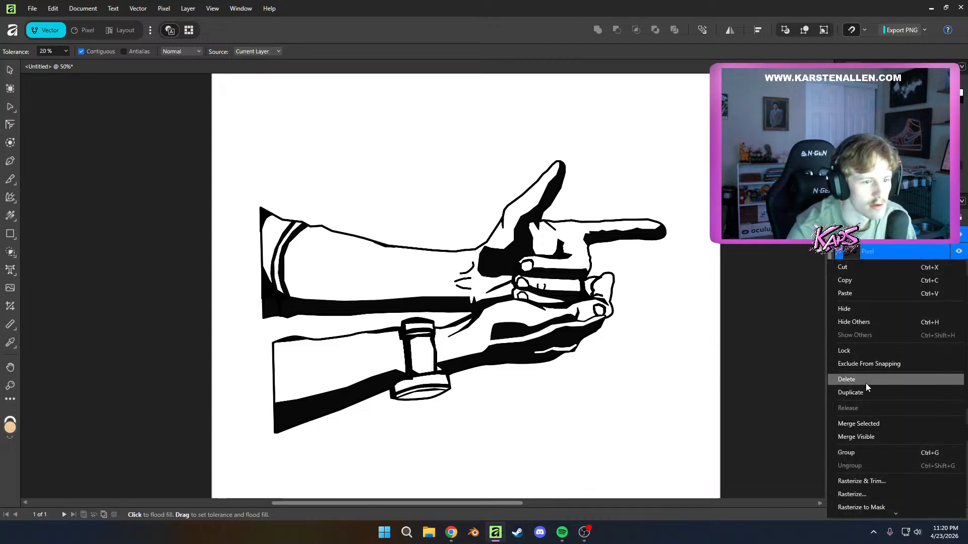
left_click(862, 424)
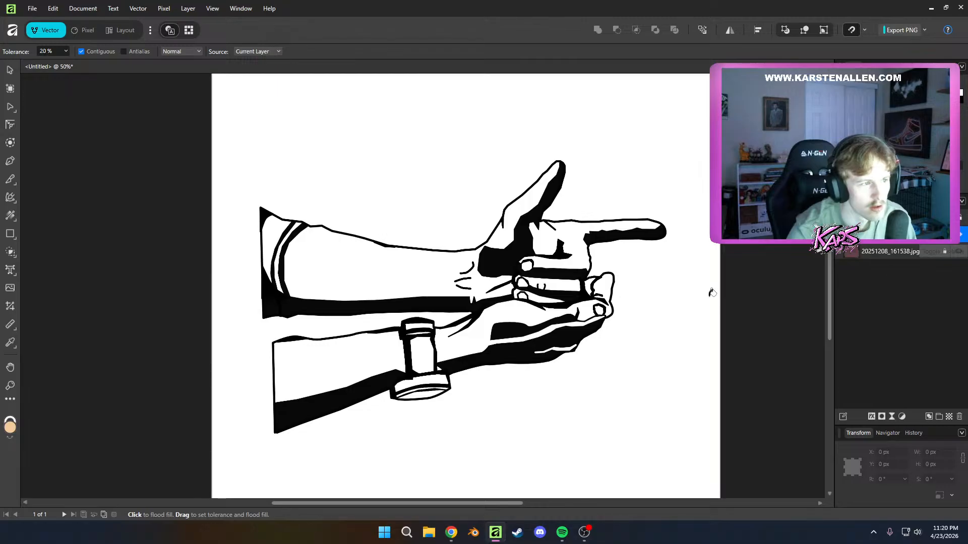
key("ctrl+z")
left_click(864, 323)
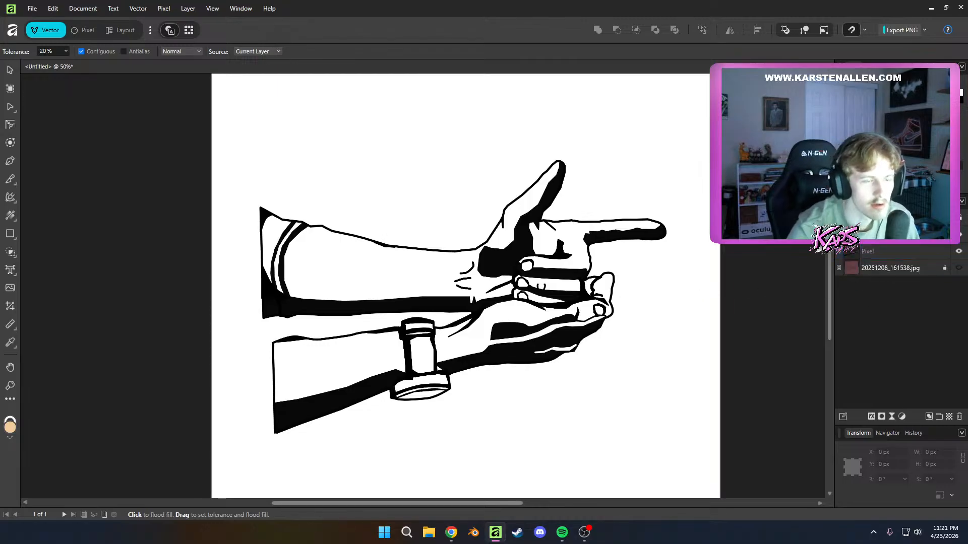
Flood-fill the light slivers in the cupped hand's shadow and the small notch at the upper wrist with peach on the upper pixel layer
left_click(464, 266)
key("ctrl+z")
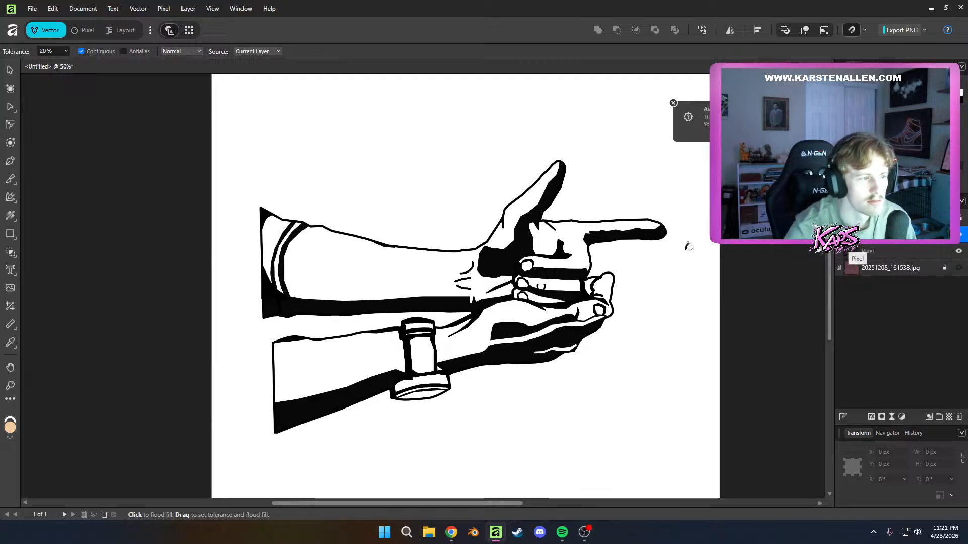
left_click(522, 336)
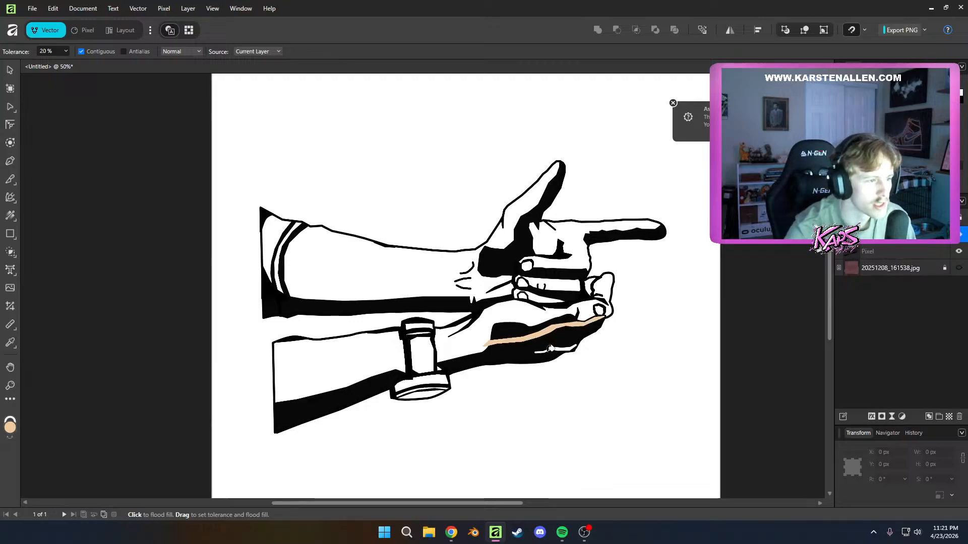
left_click(554, 346)
key("ctrl+z")
left_click(558, 345)
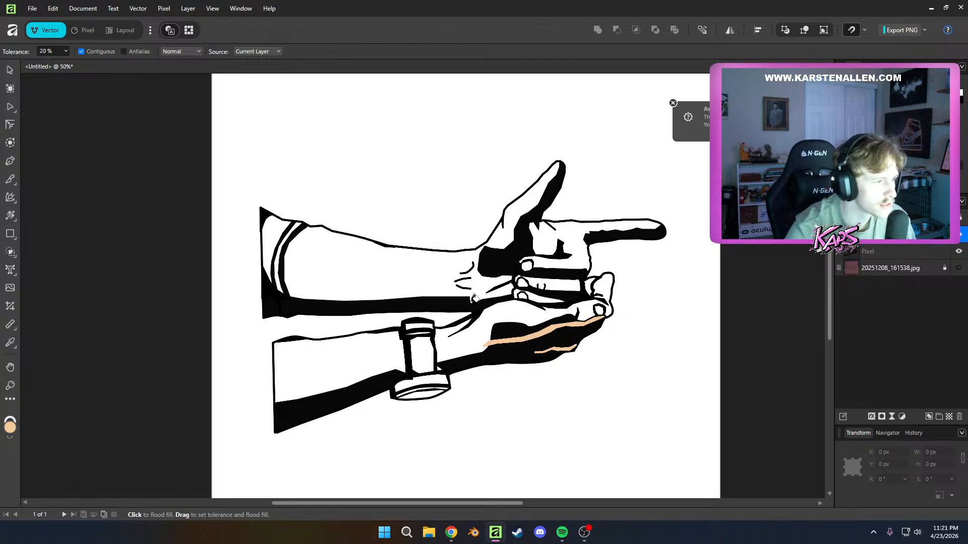
left_click(472, 298)
Flood-fill the cupped hand and both forearms with peach on the lower pixel layer, leaving the sleeve cuff unfilled
left_click(868, 252)
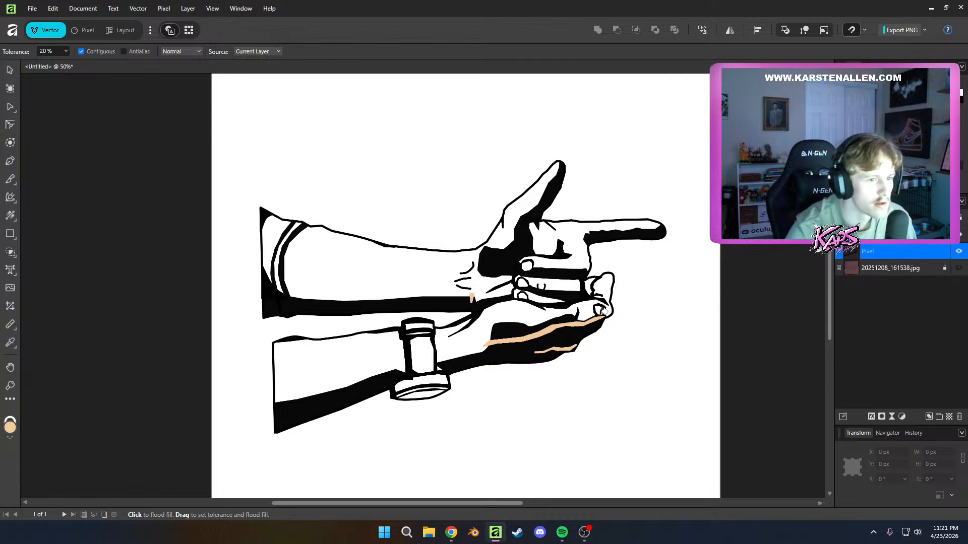
left_click(484, 331)
left_click(390, 348)
left_click(309, 263)
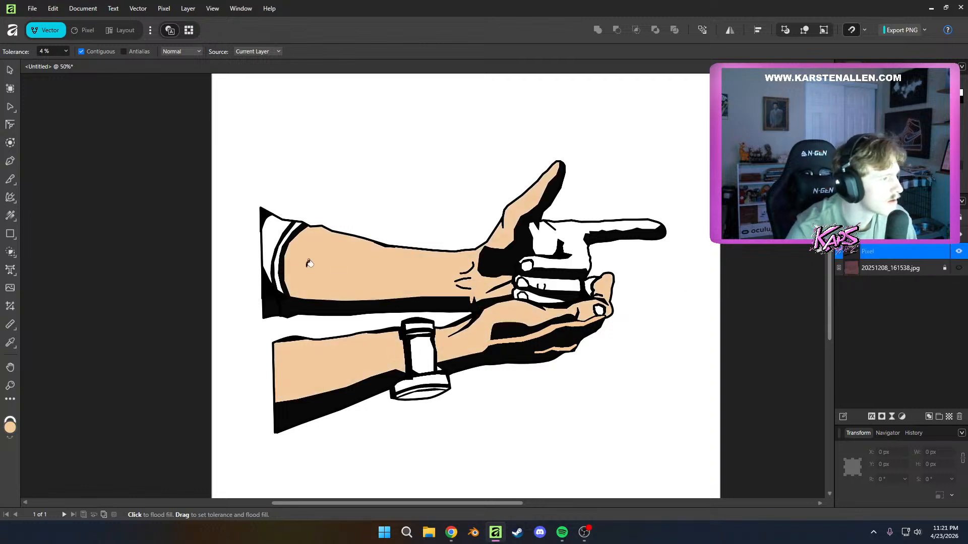
left_click(272, 243)
key("ctrl+z")
Flood-fill the pointing hand, its curled fingers and the remaining gap beside the cupped fingertips with peach
left_click(551, 233)
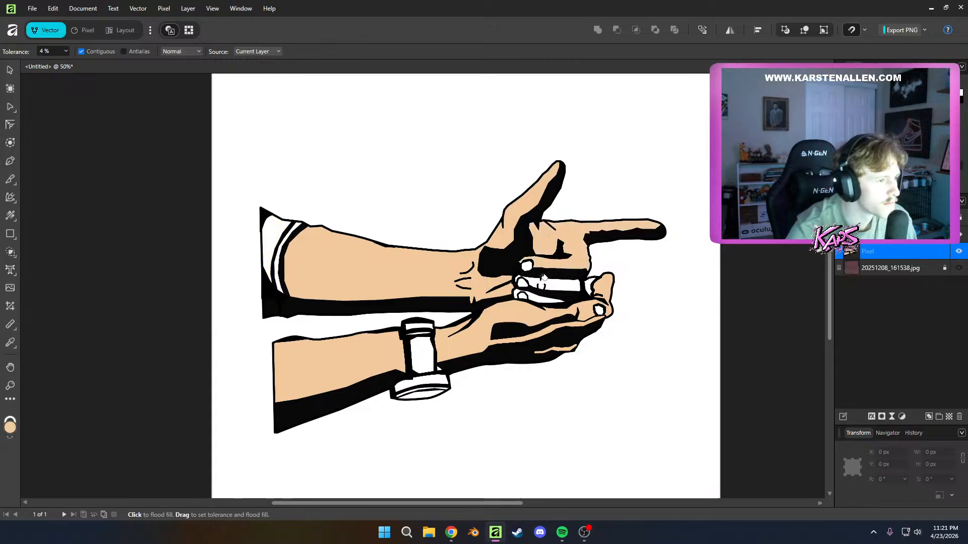
left_click(544, 277)
scroll(598, 267, "up", 3)
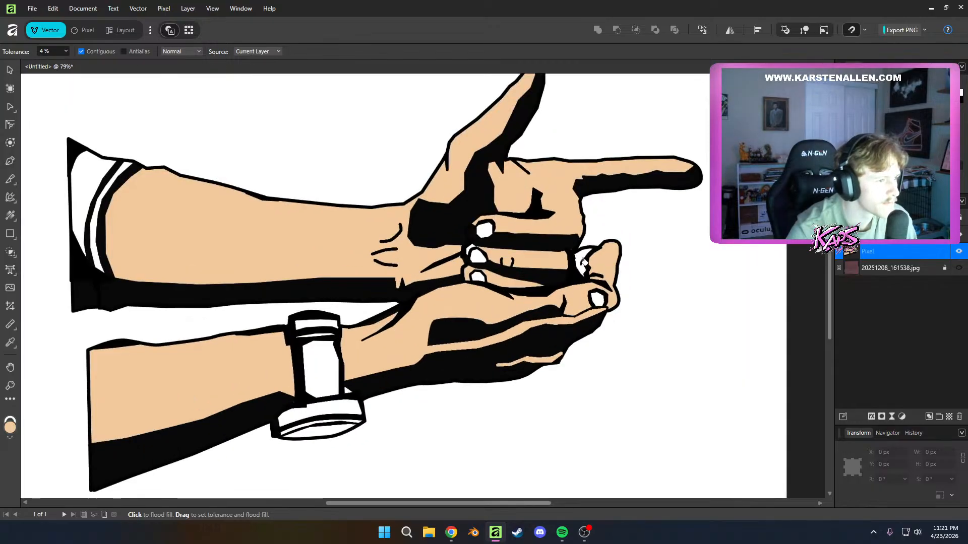
left_click(584, 261)
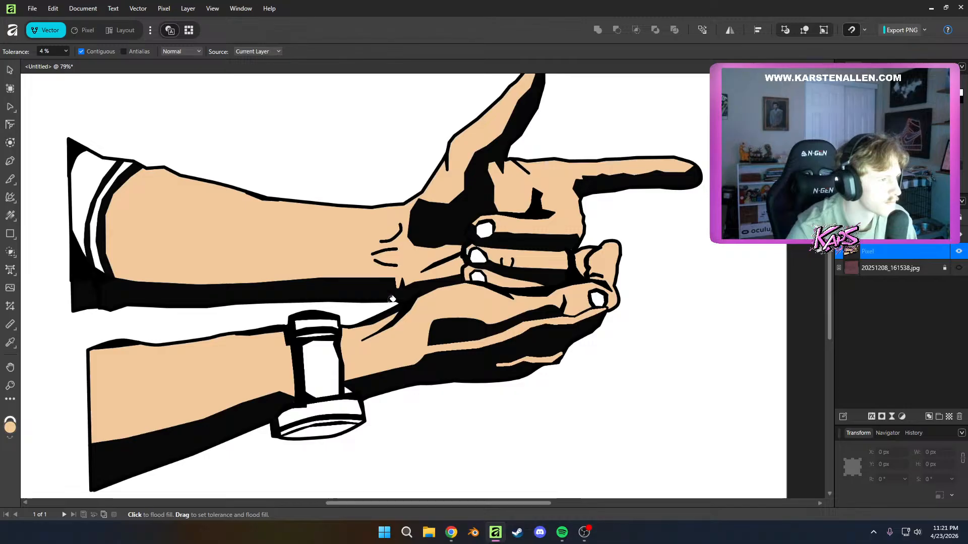
scroll(392, 299, "down", 3)
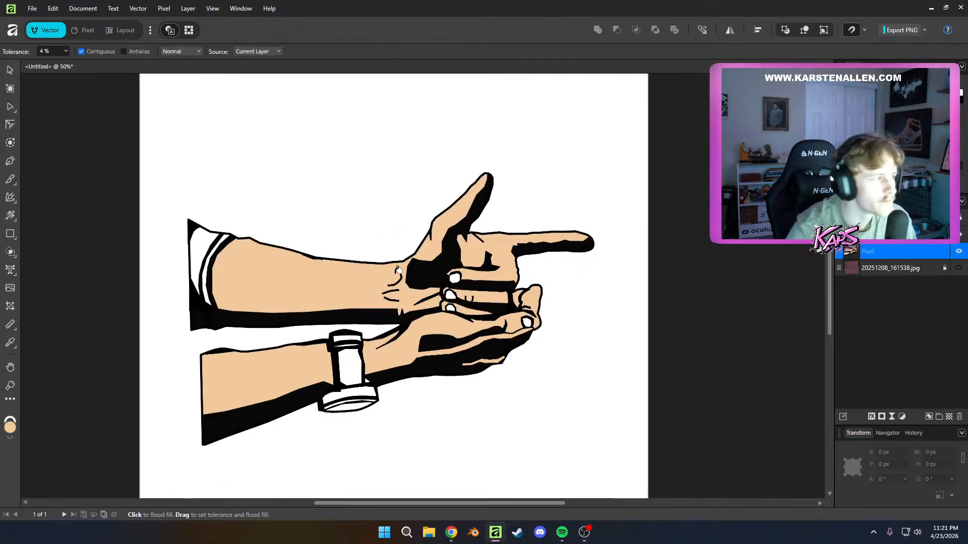
left_click_drag(399, 270, 468, 246)
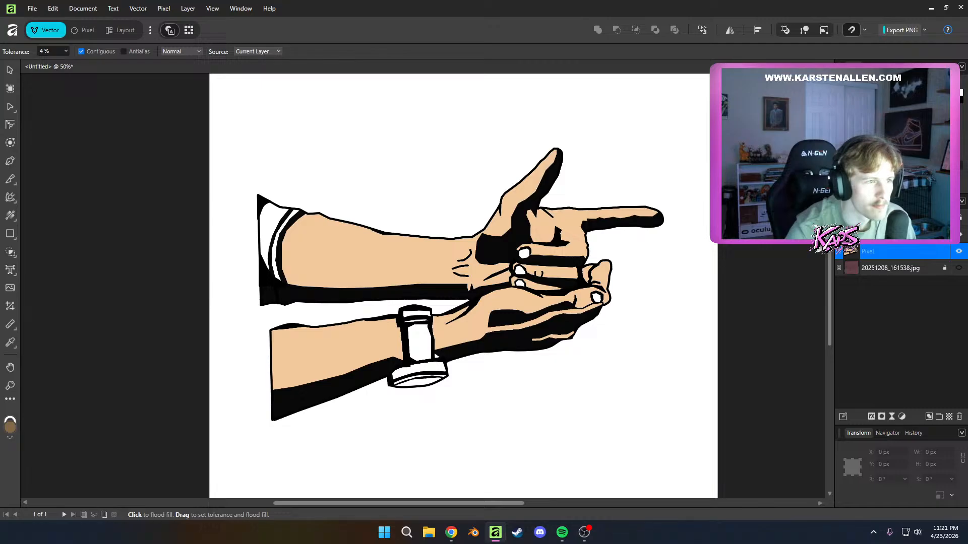
Try brown flood fills on the main section of the watch strap, settling on a darker, muted brown
left_click(416, 335)
key("ctrl+z")
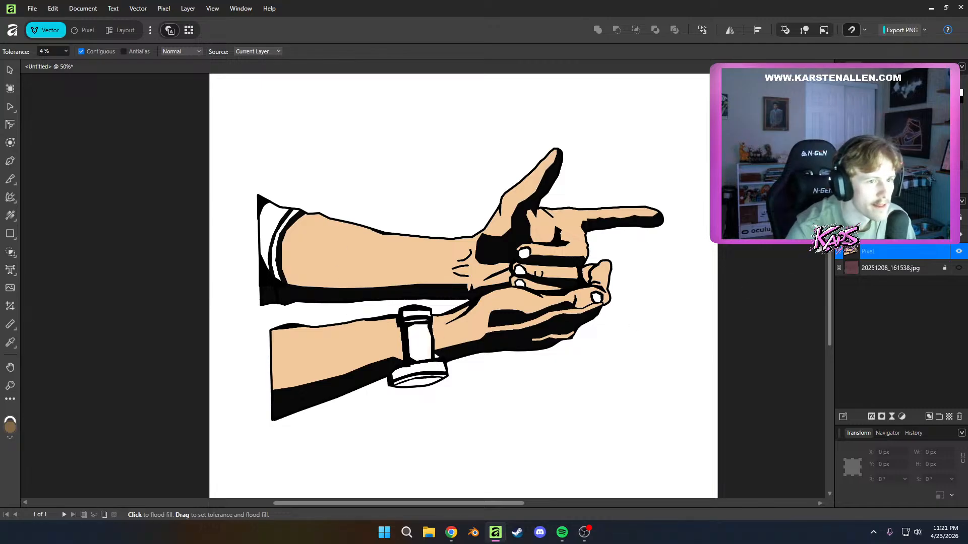
left_click(416, 344)
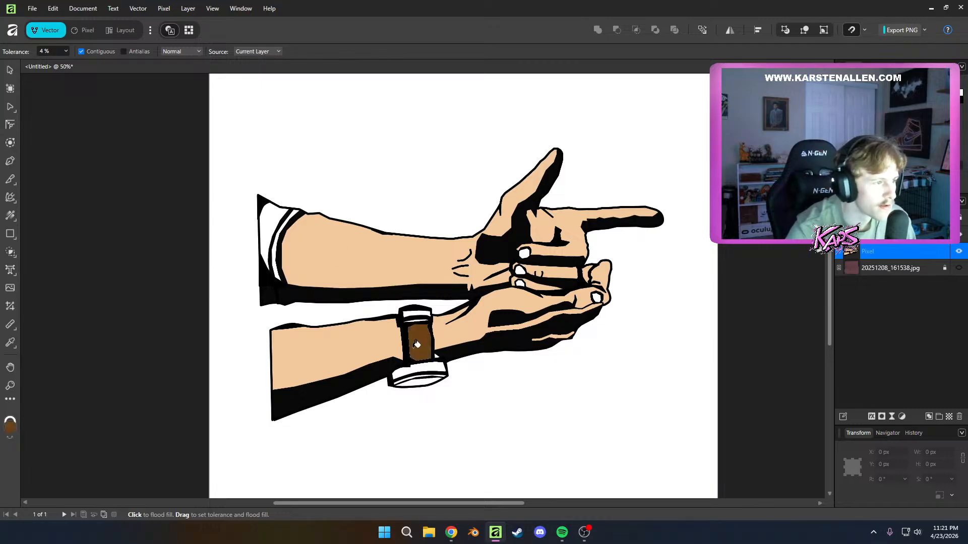
key("ctrl+z")
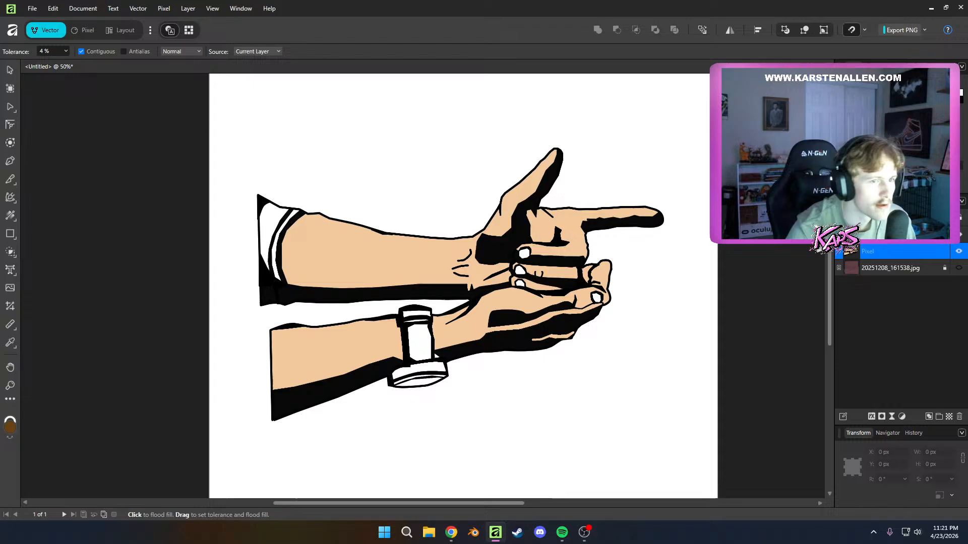
left_click(419, 340)
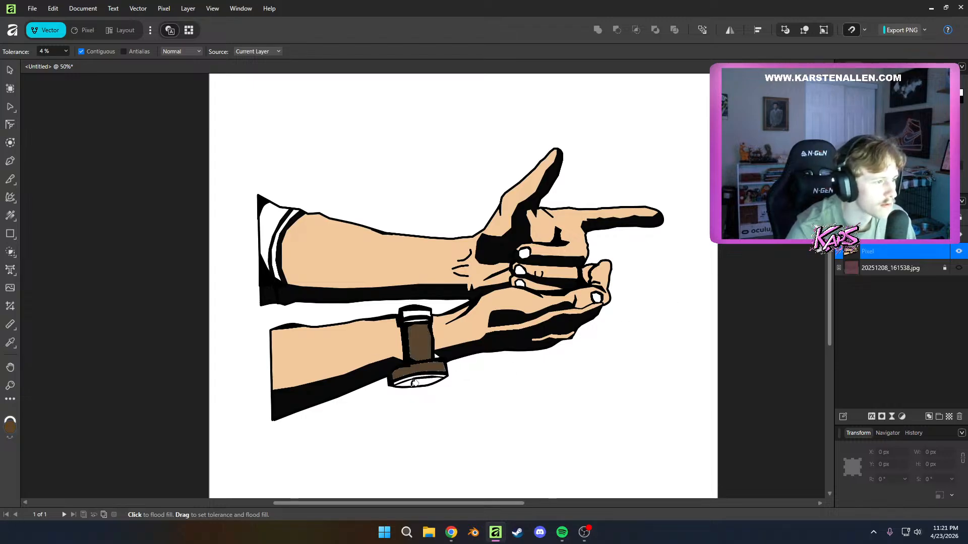
Inspect the watch case outlines up close and undo the brown fill on the case
scroll(418, 401, "up", 5)
scroll(449, 309, "up", 2)
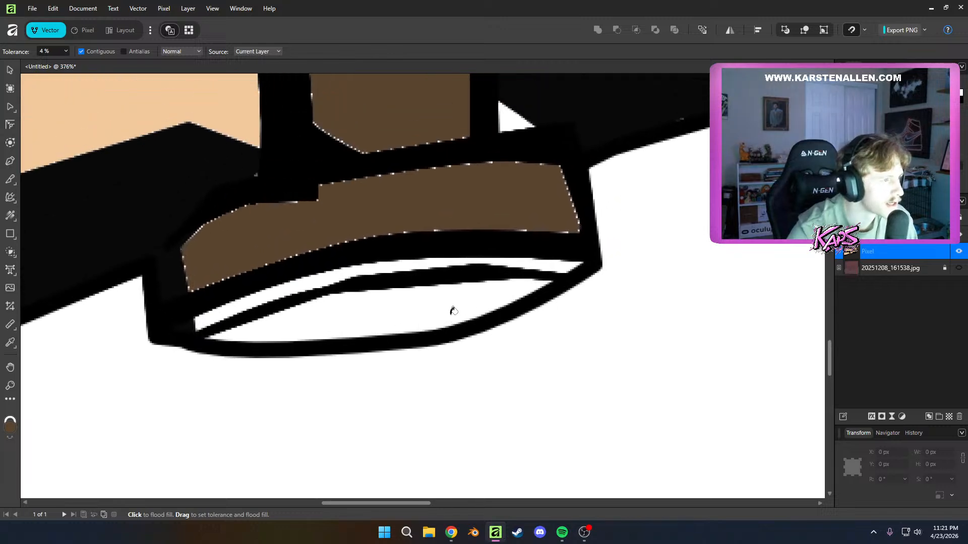
scroll(525, 209, "up", 4)
scroll(597, 253, "up", 3)
scroll(597, 253, "down", 3)
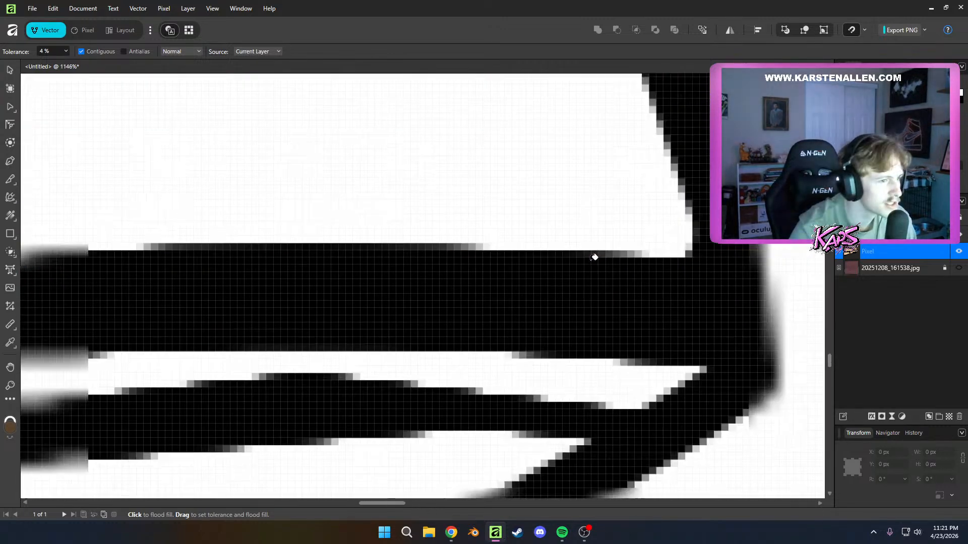
scroll(519, 210, "down", 2)
scroll(432, 259, "down", 4)
left_click_drag(432, 259, 455, 431)
key("ctrl+z")
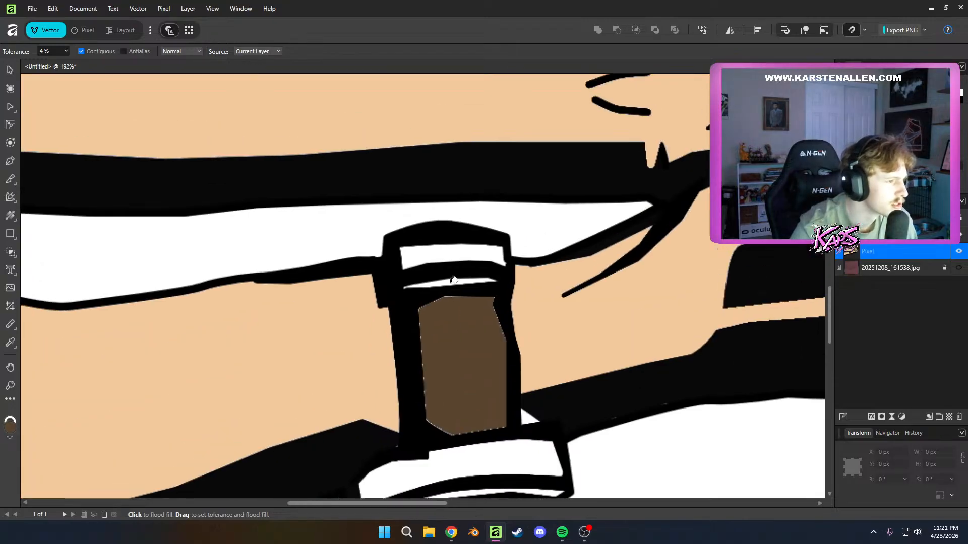
Flood-fill the watch strap's upper bands and the sleeve cuff on the upper arm with dark brown
left_click(454, 279)
left_click(454, 259)
scroll(454, 259, "down", 3)
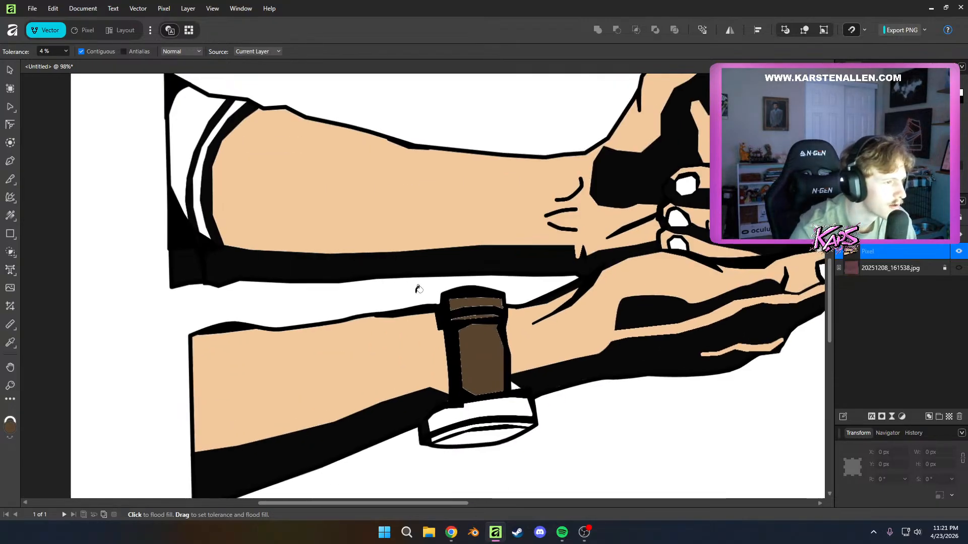
left_click_drag(419, 289, 482, 336)
left_click(258, 194)
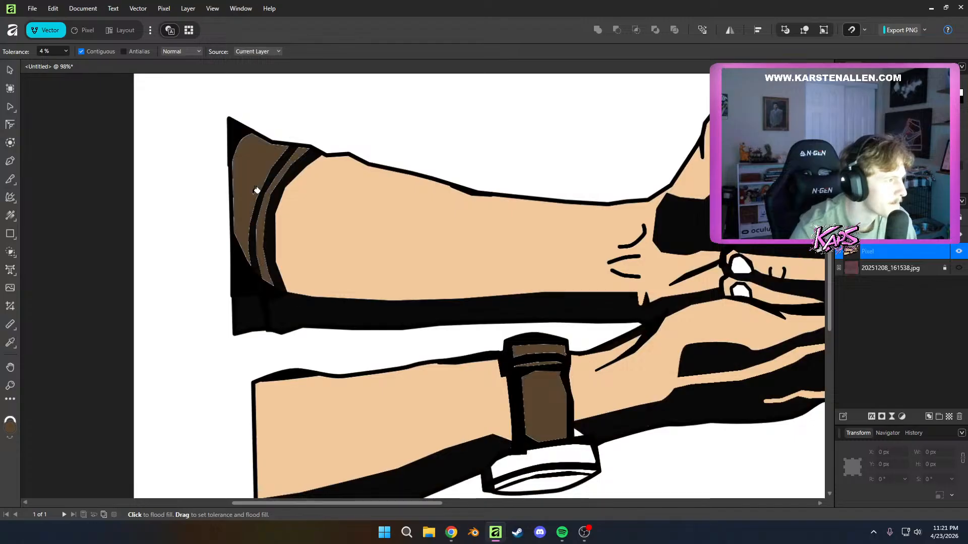
scroll(749, 382, "down", 7)
scroll(748, 382, "up", 3)
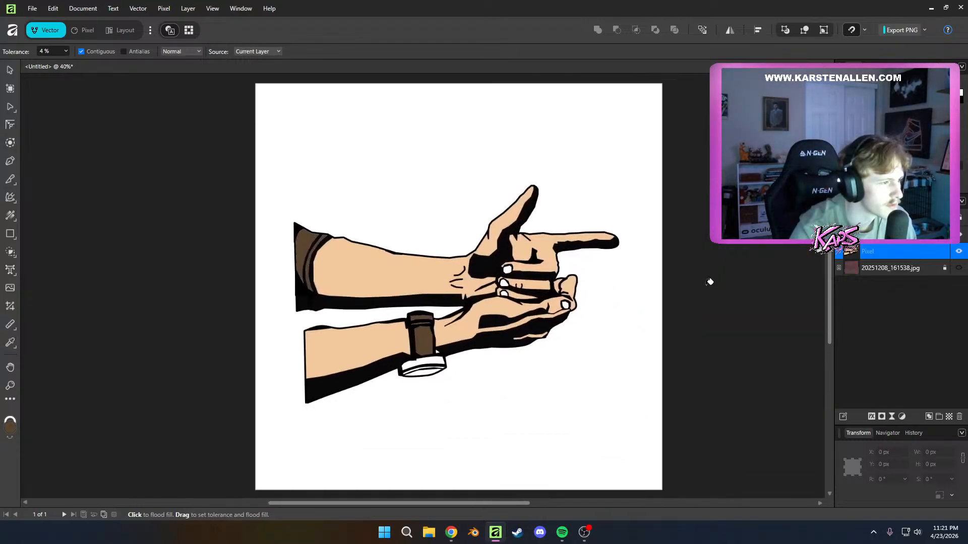
left_click_drag(518, 382, 545, 355)
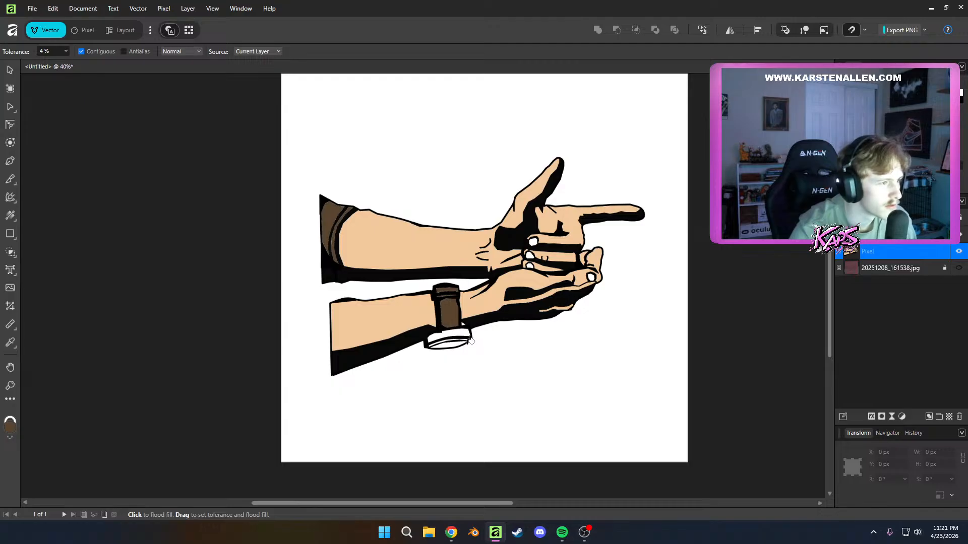
key("ctrl+z")
key("ctrl+shift+z")
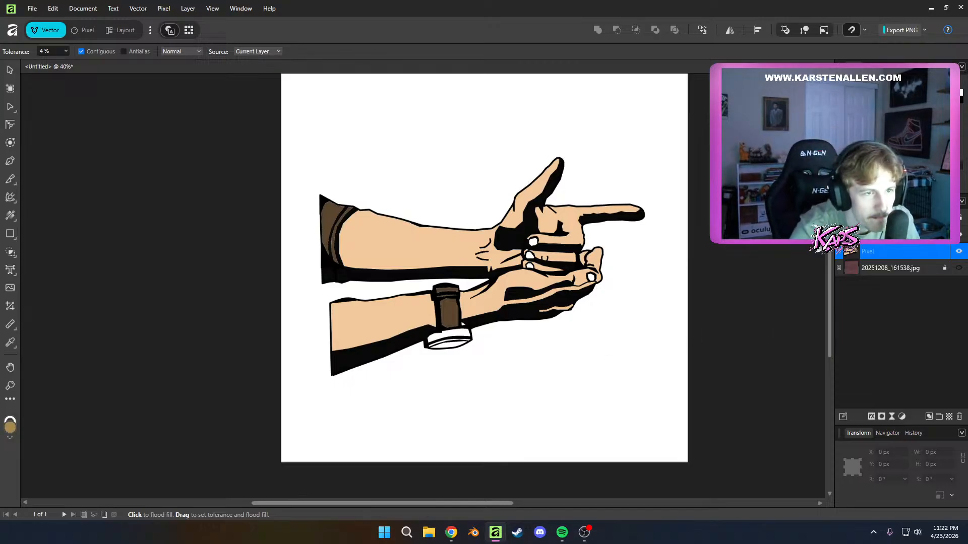
Flood-fill the watch face, its thin rim and the case with olive gold
scroll(493, 346, "up", 5)
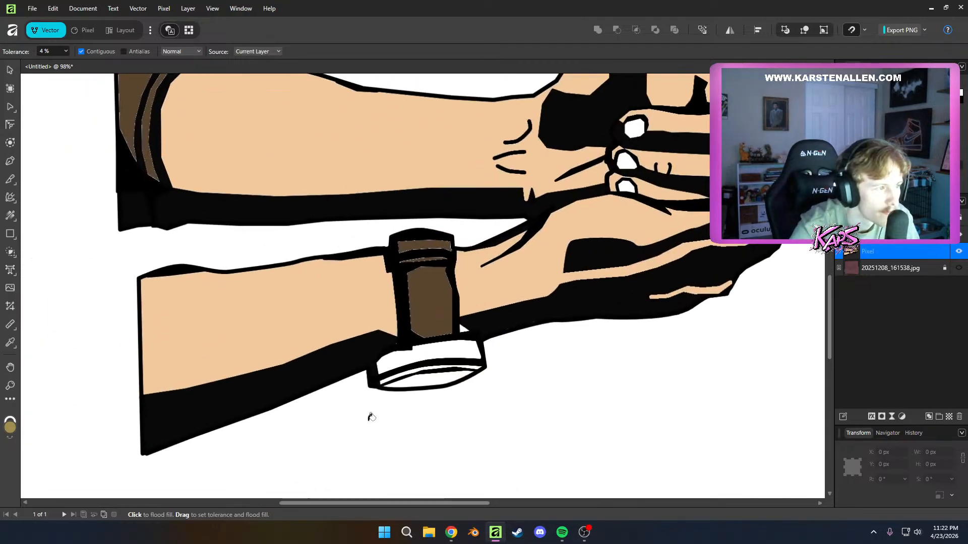
left_click(424, 376)
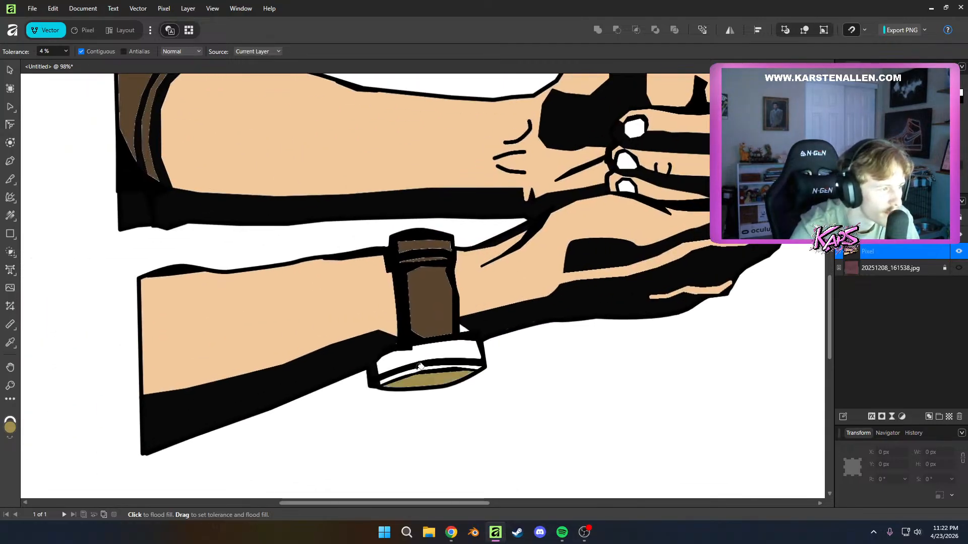
left_click(420, 366)
left_click(426, 351)
scroll(539, 352, "up", 2)
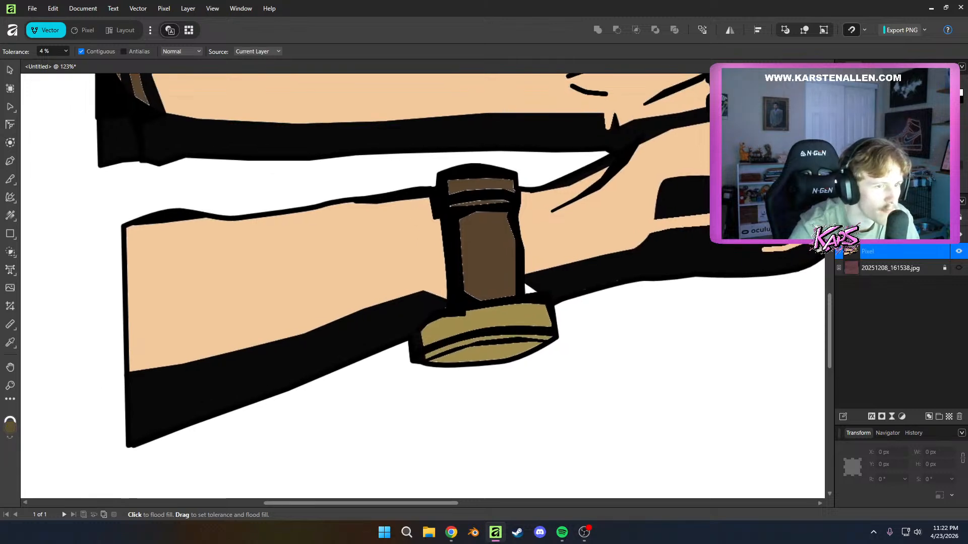
Try alternative fill colours on the watch face, ending with white
left_click(484, 351)
scroll(586, 420, "down", 6)
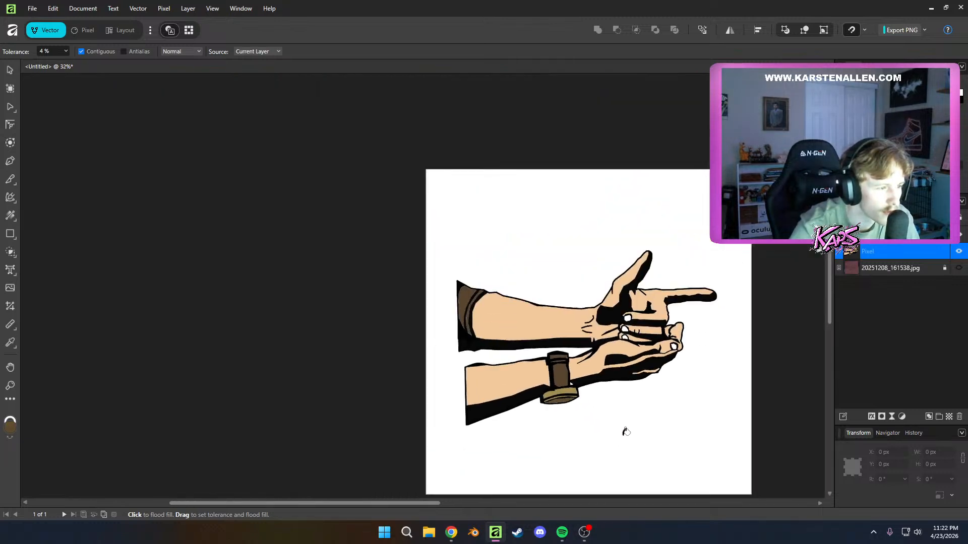
left_click_drag(713, 431, 571, 389)
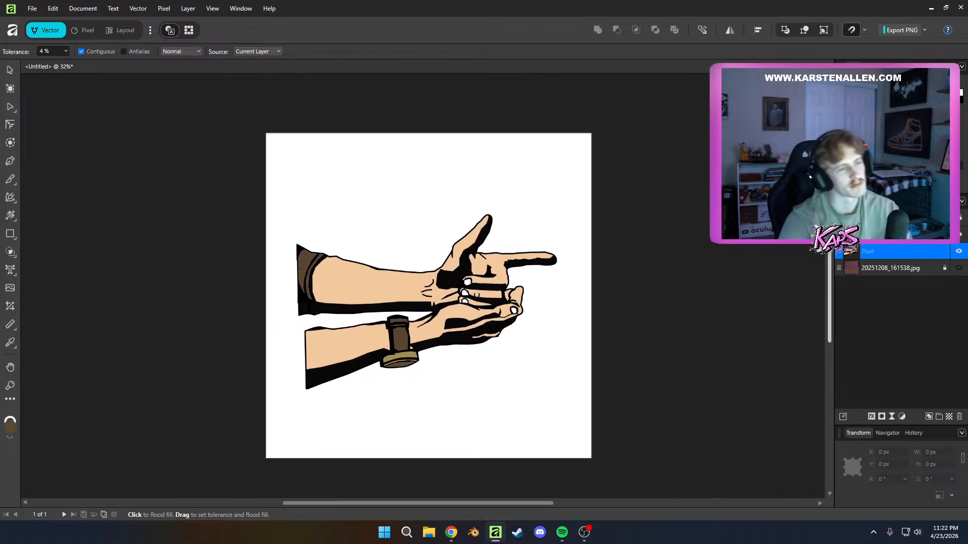
left_click(406, 363)
key("ctrl+z")
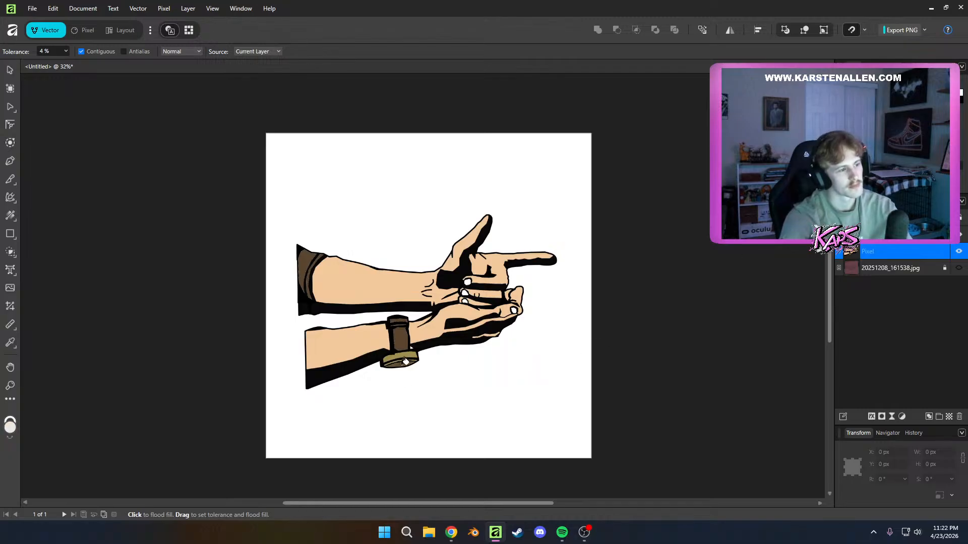
scroll(633, 364, "down", 3)
scroll(634, 364, "up", 3)
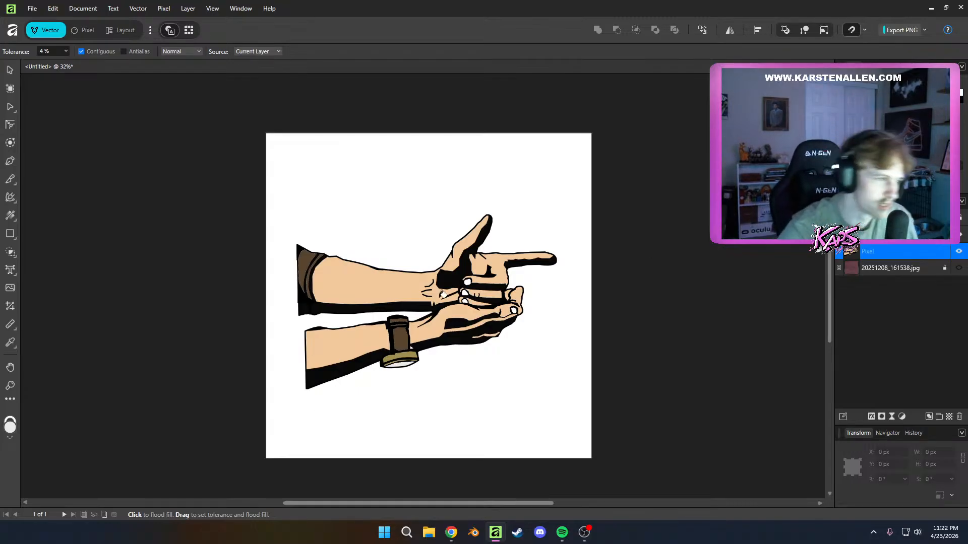
Undo all the colour fills back to the black-and-white line art
key("ctrl+z")
key("ctrl+z")
key("ctrl+z")
key("ctrl+z")
key("ctrl+z")
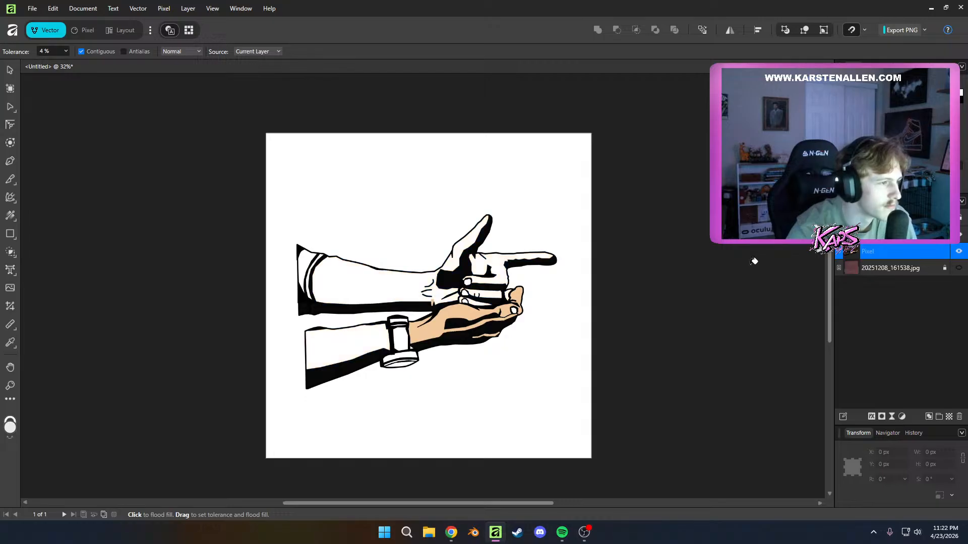
key("ctrl+z")
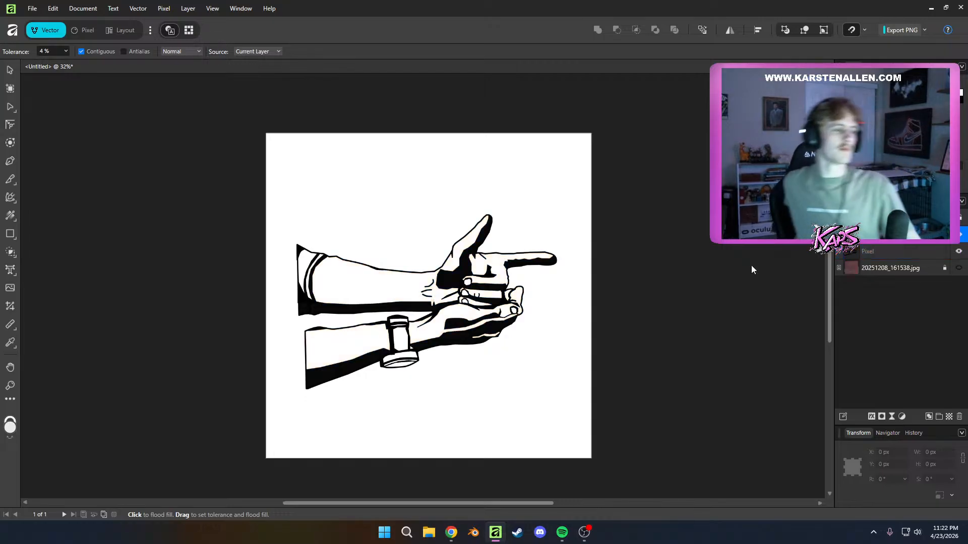
Start saving the document and create a new folder named AffinityDesigns on the Desktop
key("ctrl+s")
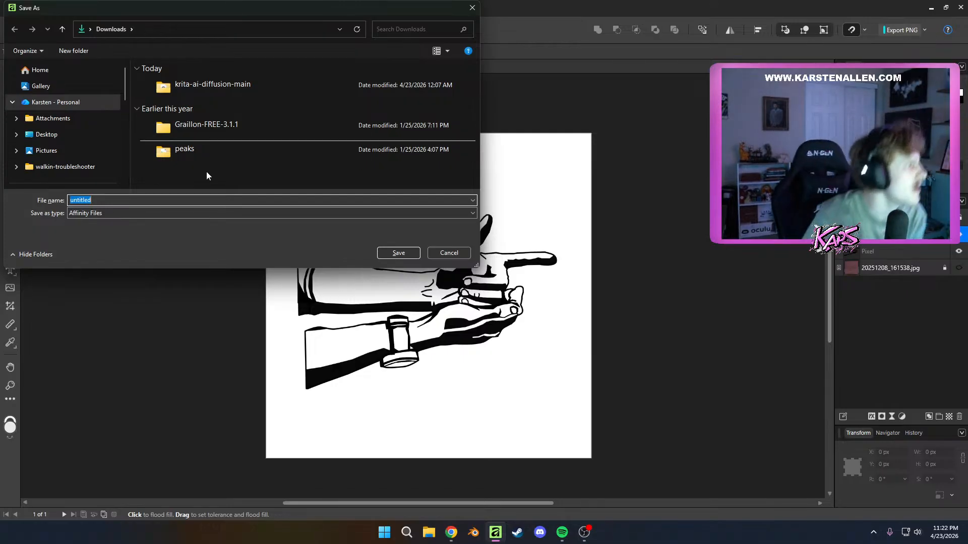
left_click(55, 121)
left_click(51, 135)
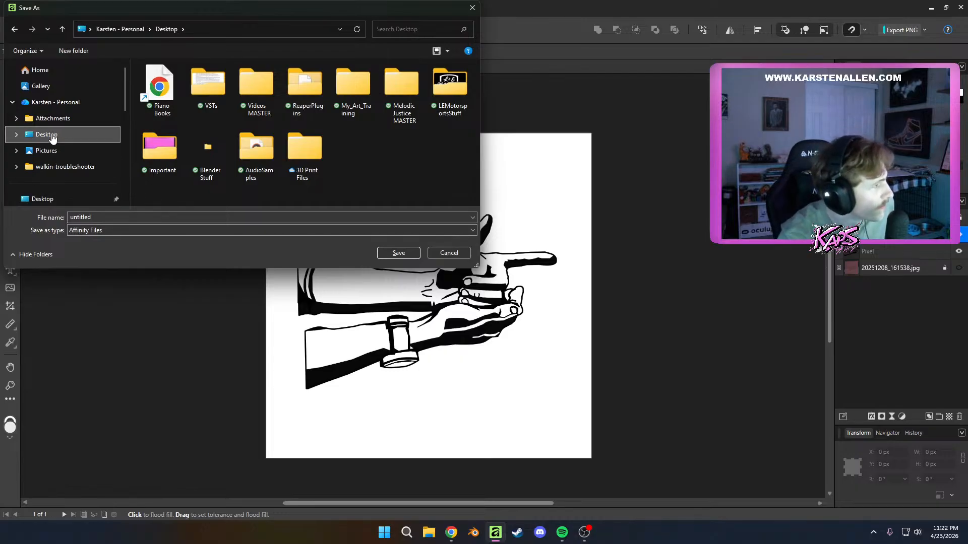
scroll(59, 199, "down", 1)
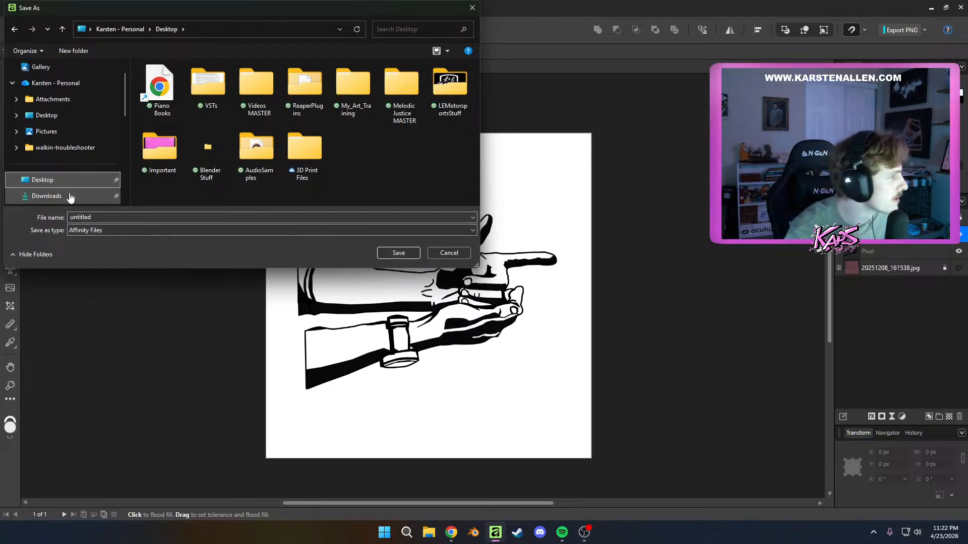
scroll(59, 161, "up", 1)
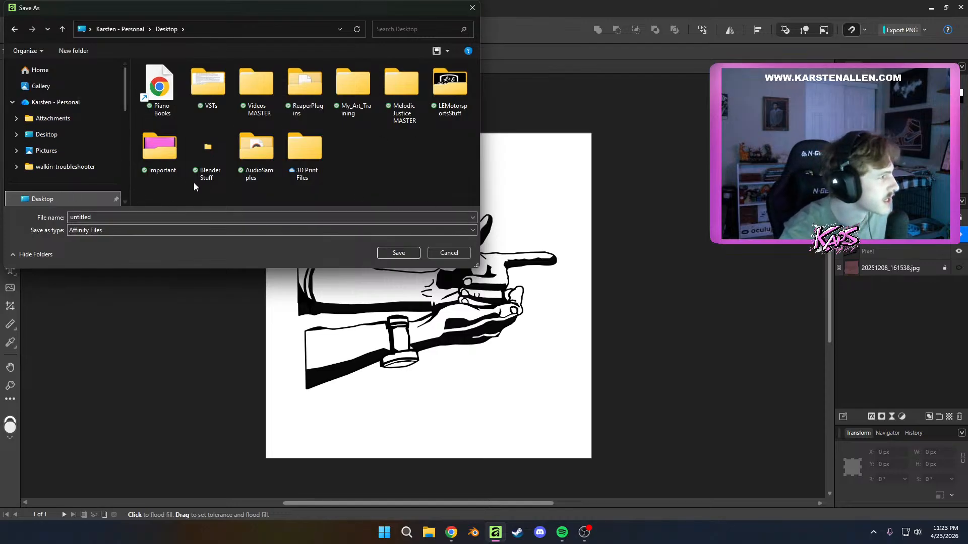
right_click(361, 146)
mouse_move(387, 378)
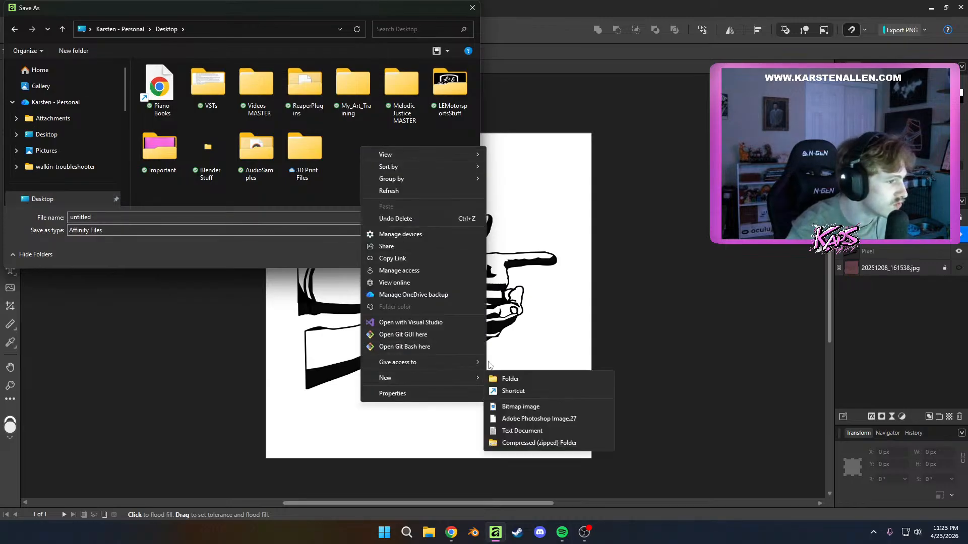
left_click(499, 377)
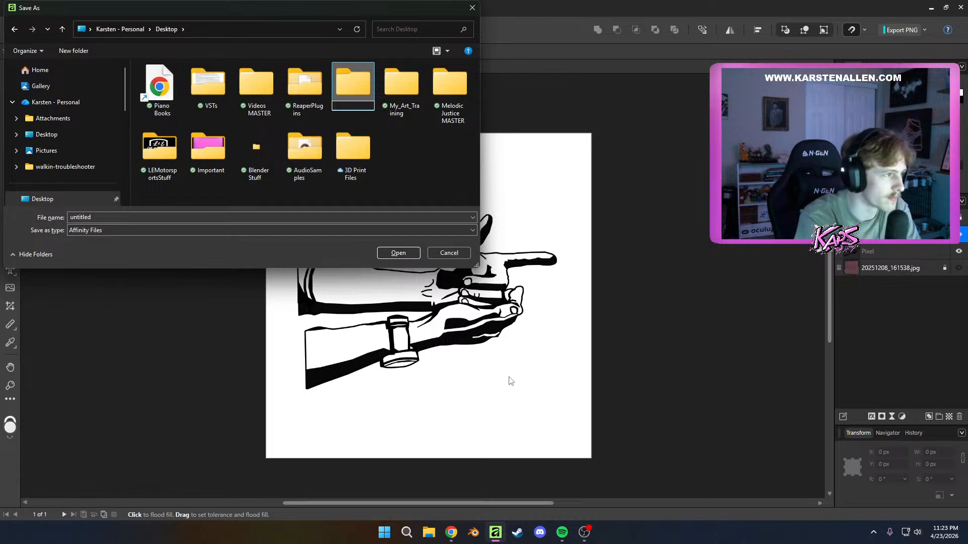
type("AffinityDes")
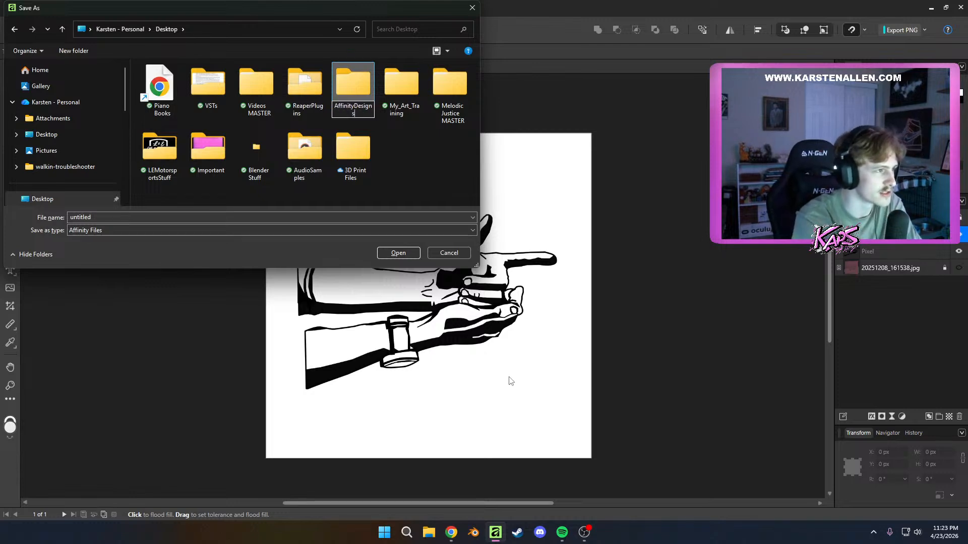
type("igns")
key("Return")
Save the document as an Affinity file named GunsTest in the Desktop's AffinityDesigns folder
double_click(351, 87)
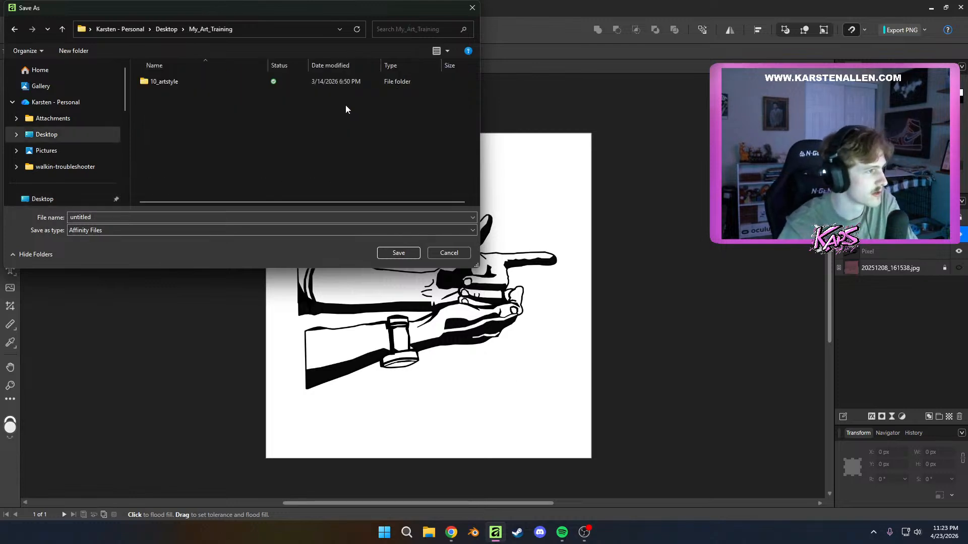
left_click(24, 27)
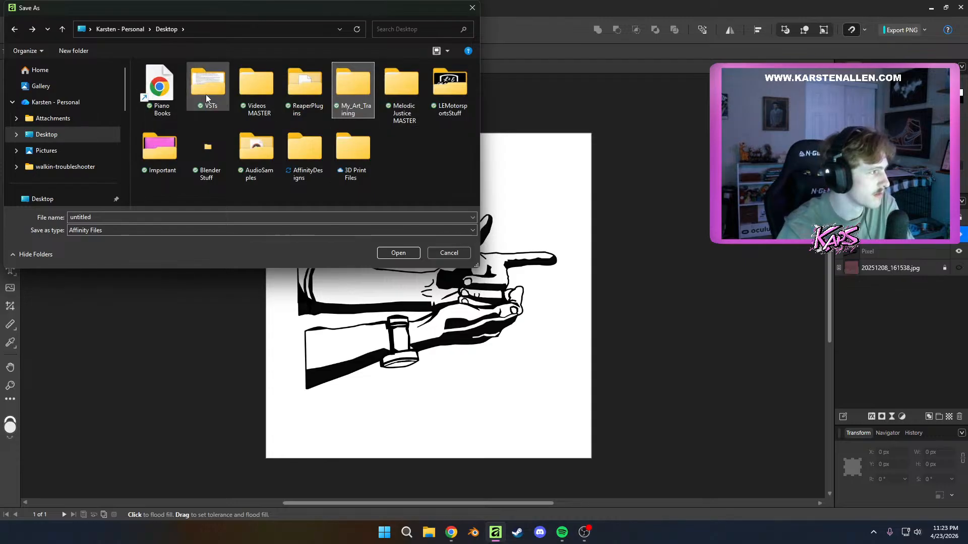
double_click(305, 151)
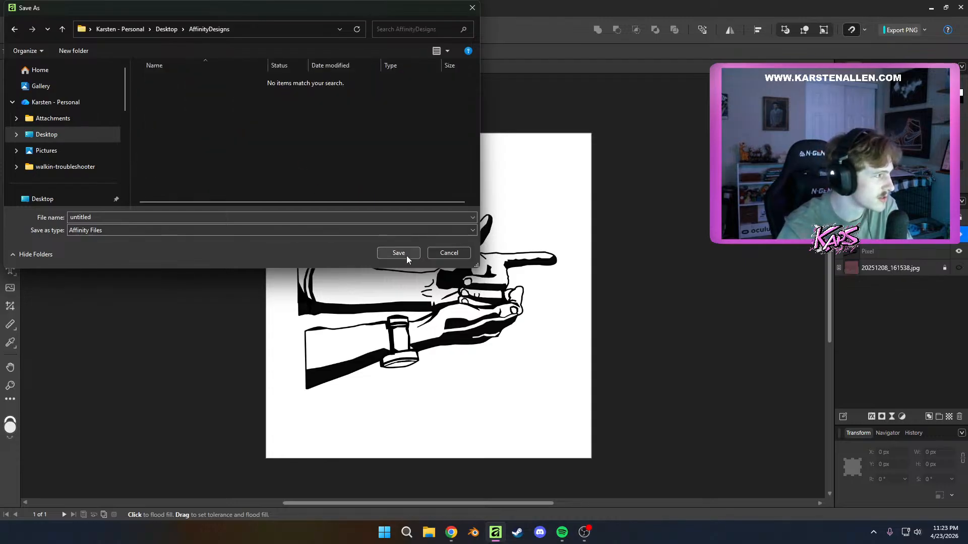
left_click(359, 219)
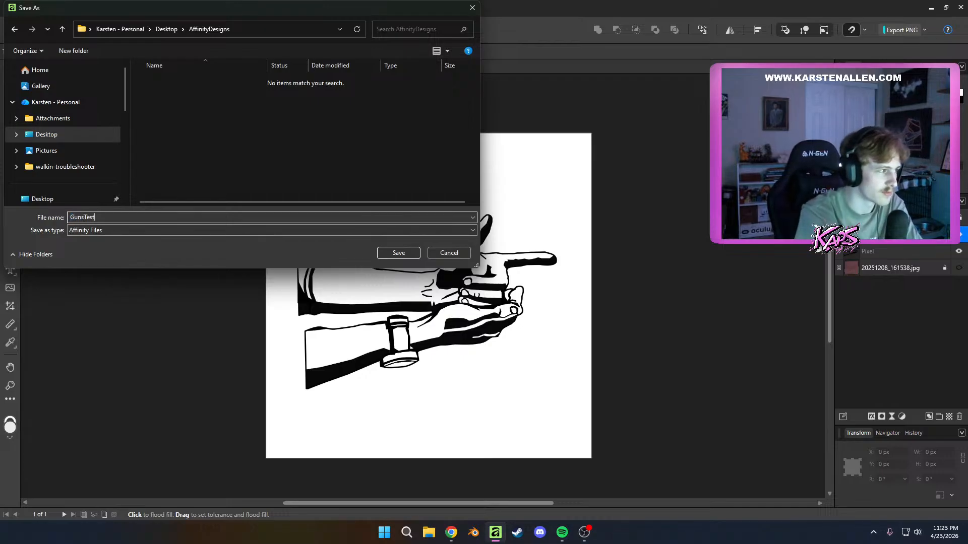
key("Return")
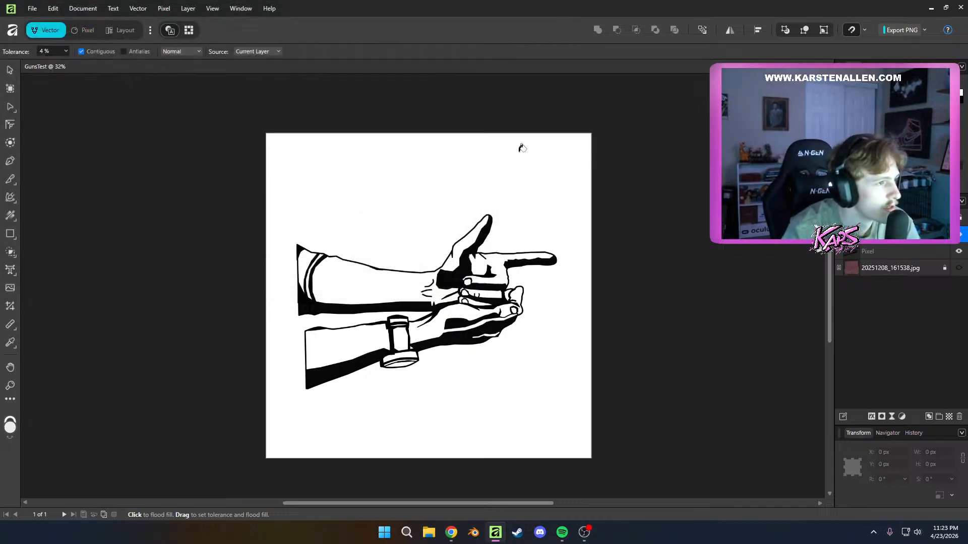
scroll(589, 297, "up", 3)
scroll(467, 276, "down", 4)
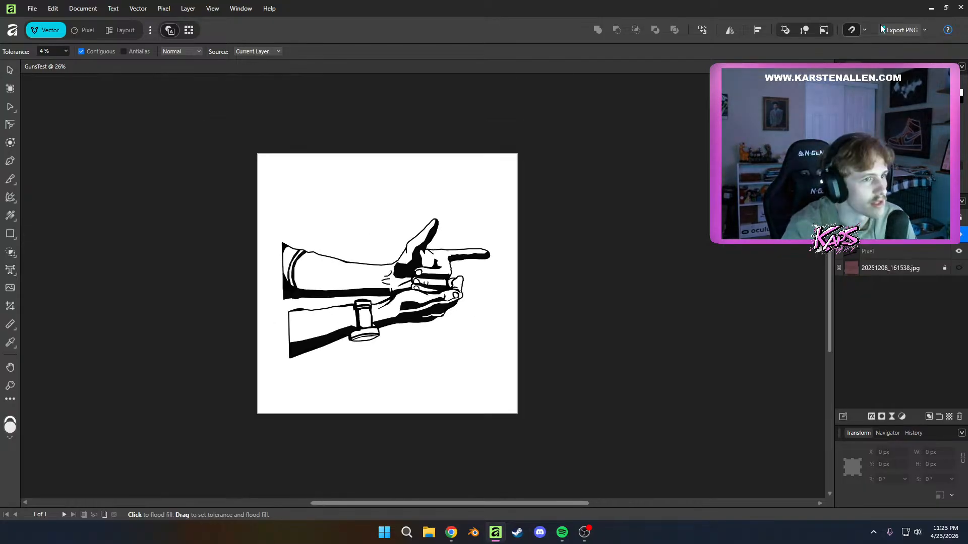
left_click(896, 29)
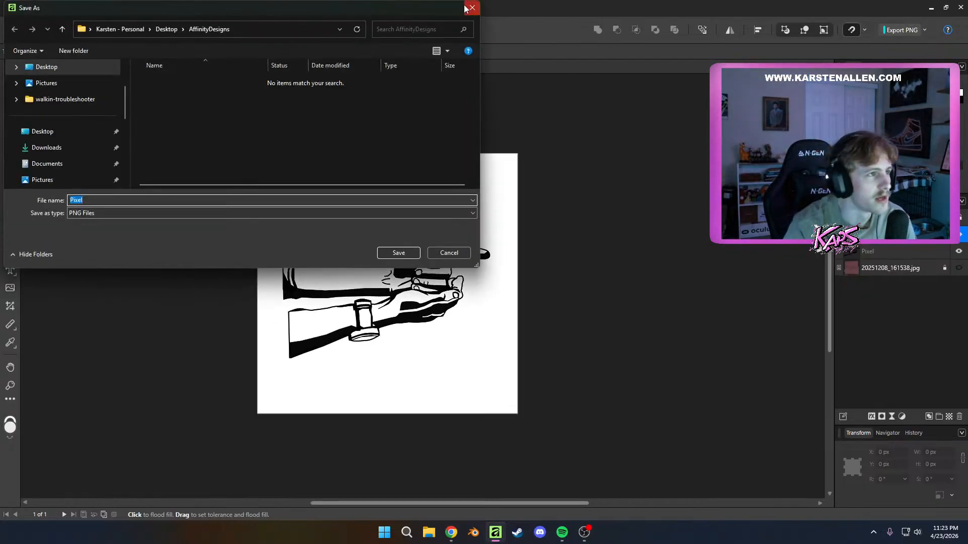
left_click(465, 8)
left_click(925, 29)
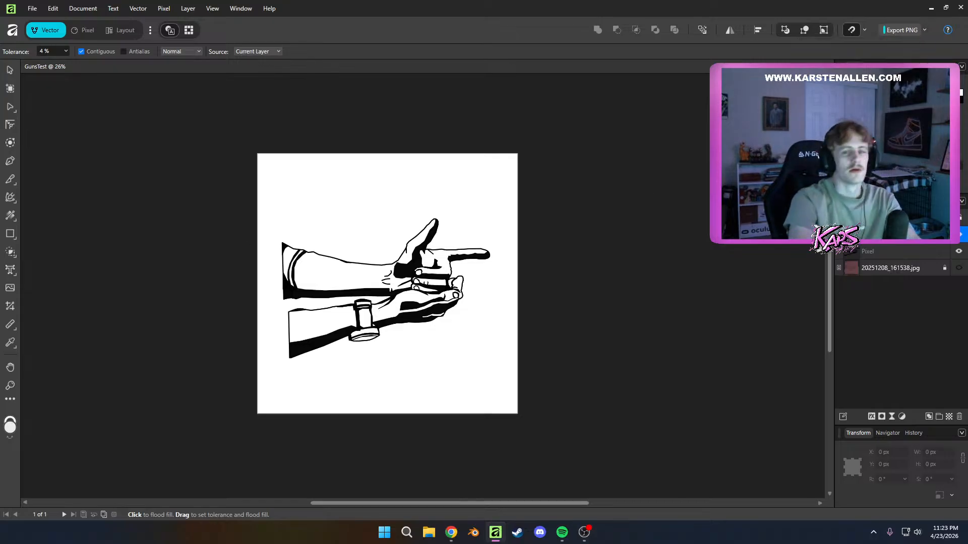
scroll(628, 235, "up", 1)
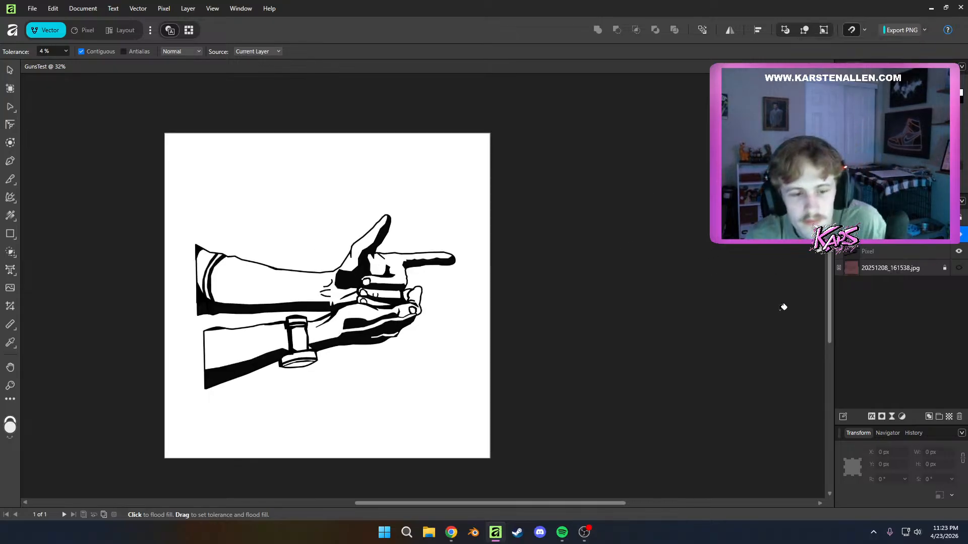